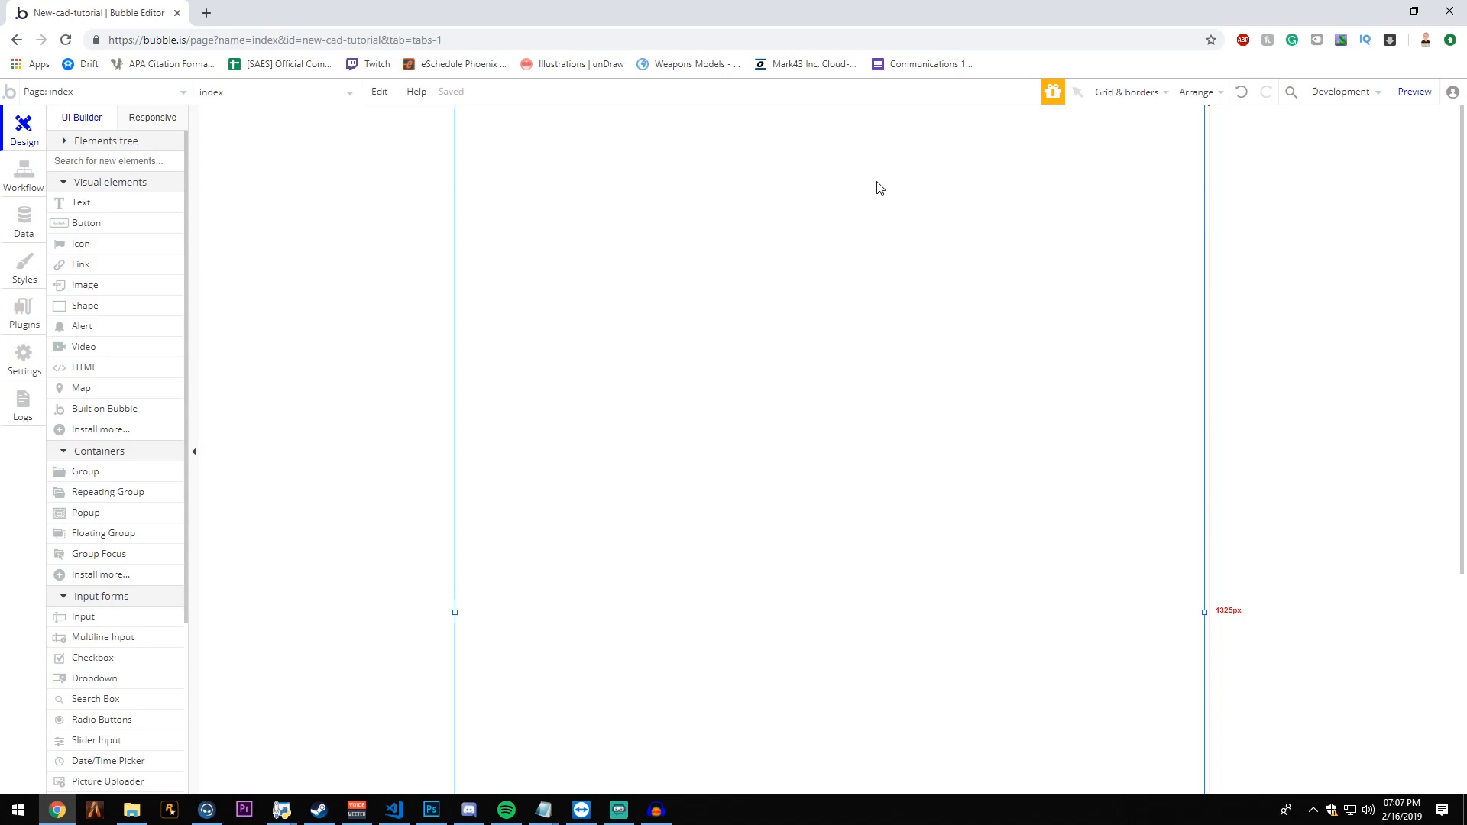
# - Leave the editor, open the interactive lessons and examine the list of tutorials through to the conditions, list-field and API lessons
pyautogui.click(9, 92)
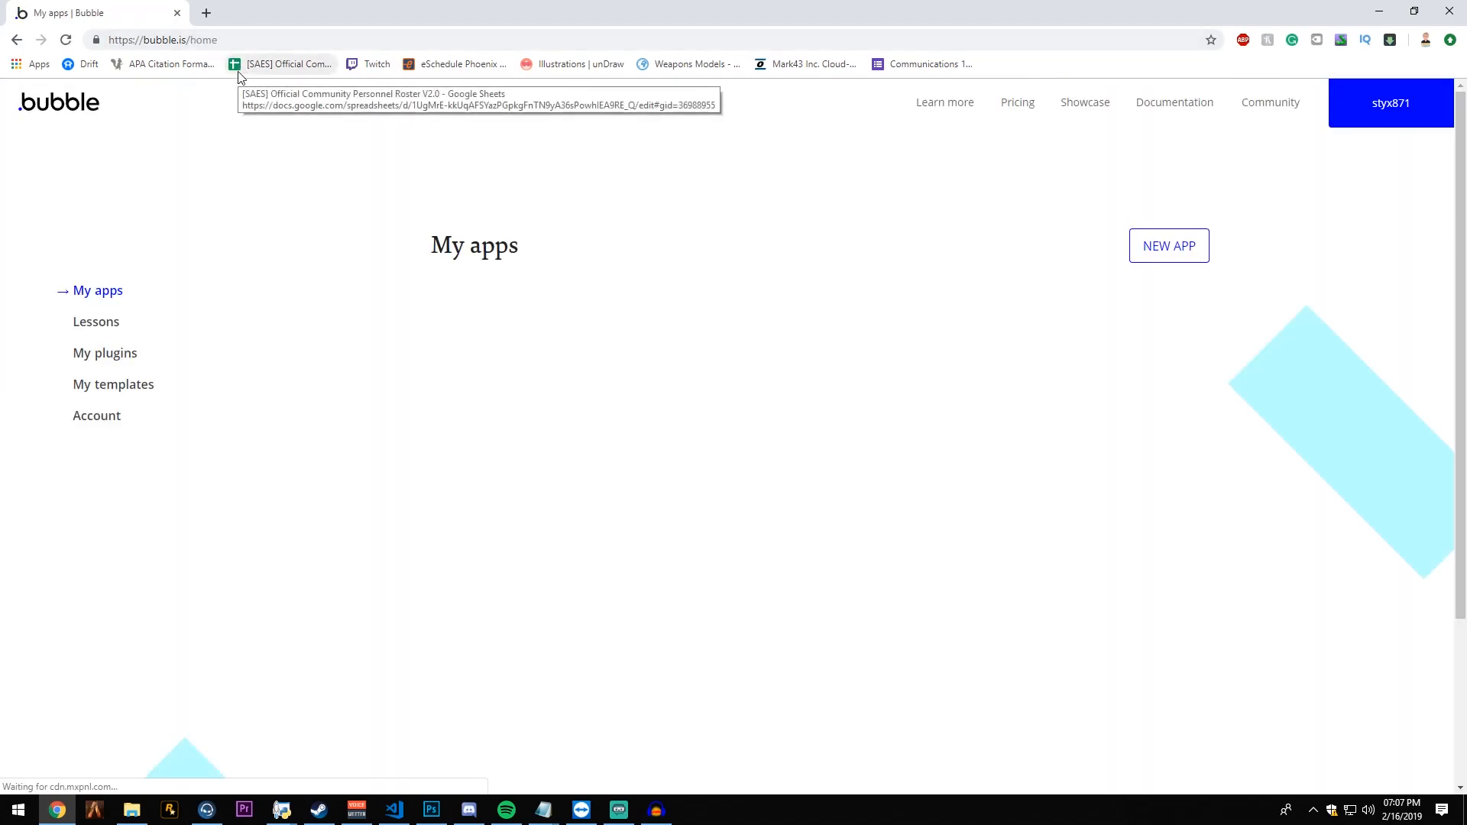
pyautogui.click(107, 323)
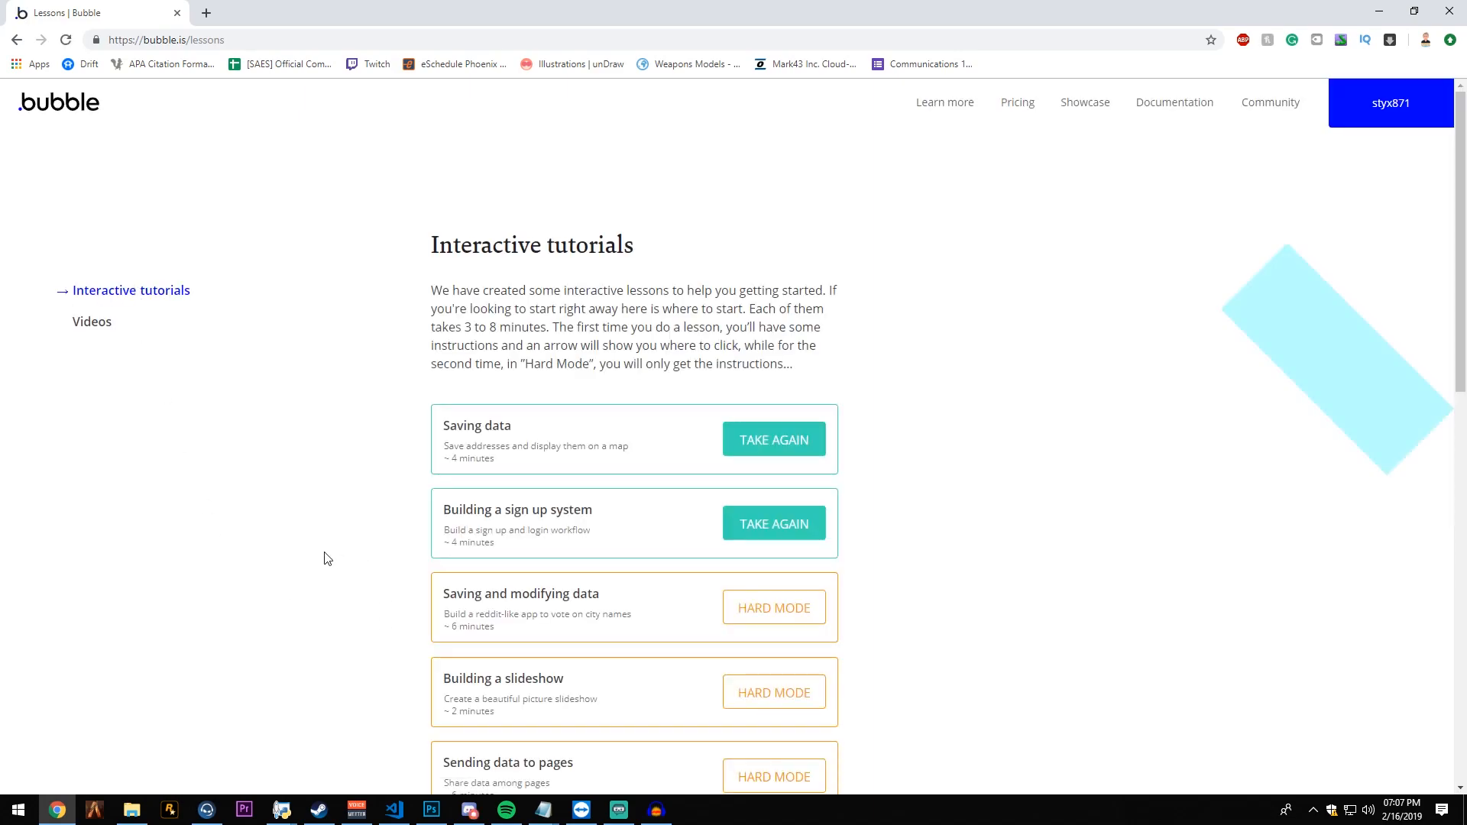
pyautogui.scroll(-10, 573, 281)
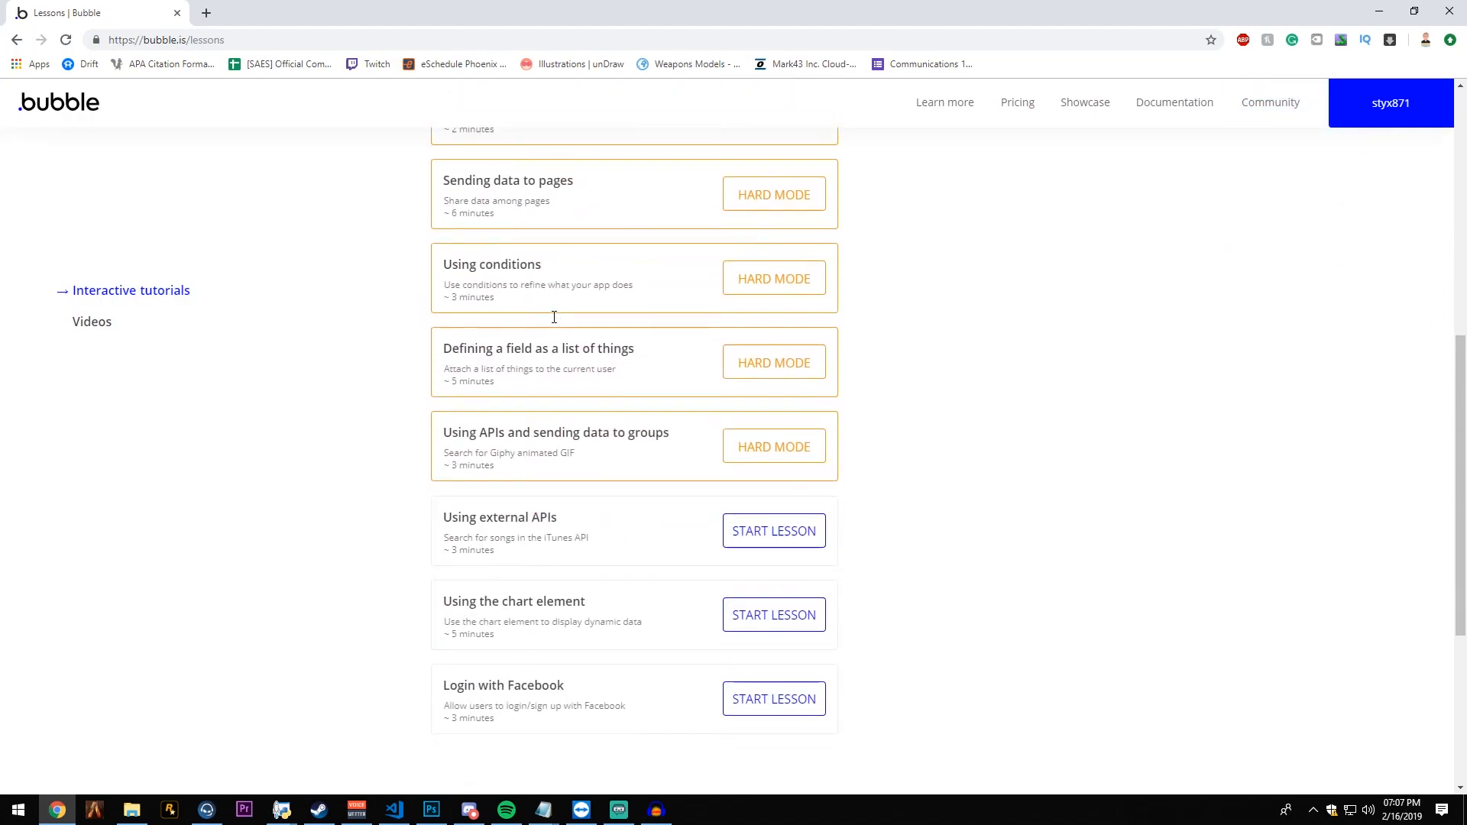
pyautogui.scroll(5, 547, 539)
pyautogui.scroll(-2, 547, 540)
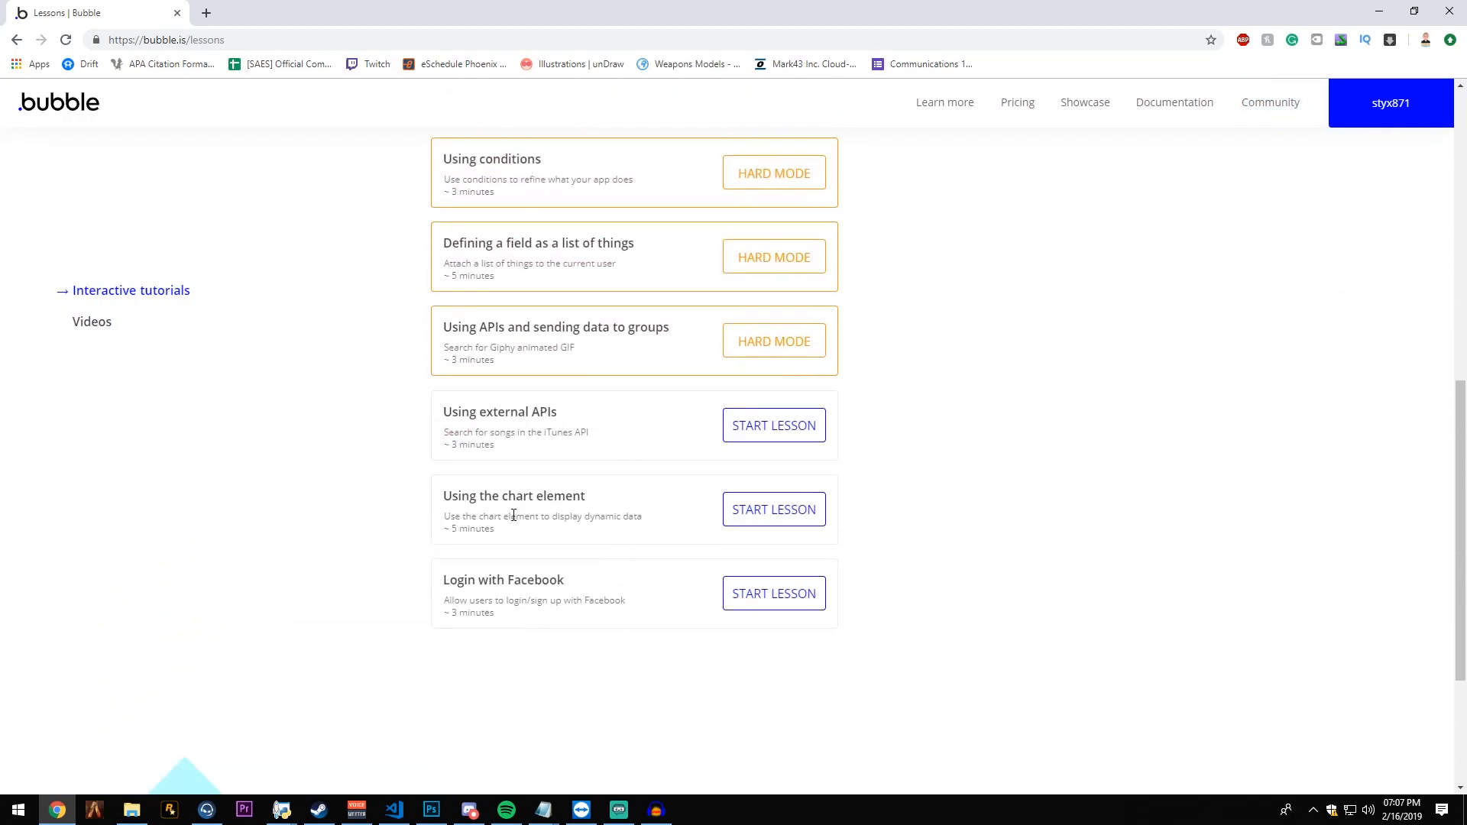
pyautogui.moveTo(442, 243); pyautogui.dragTo(475, 243)
pyautogui.click(668, 245)
pyautogui.moveTo(468, 327); pyautogui.dragTo(543, 328)
pyautogui.click(543, 329)
pyautogui.scroll(7, 445, 541)
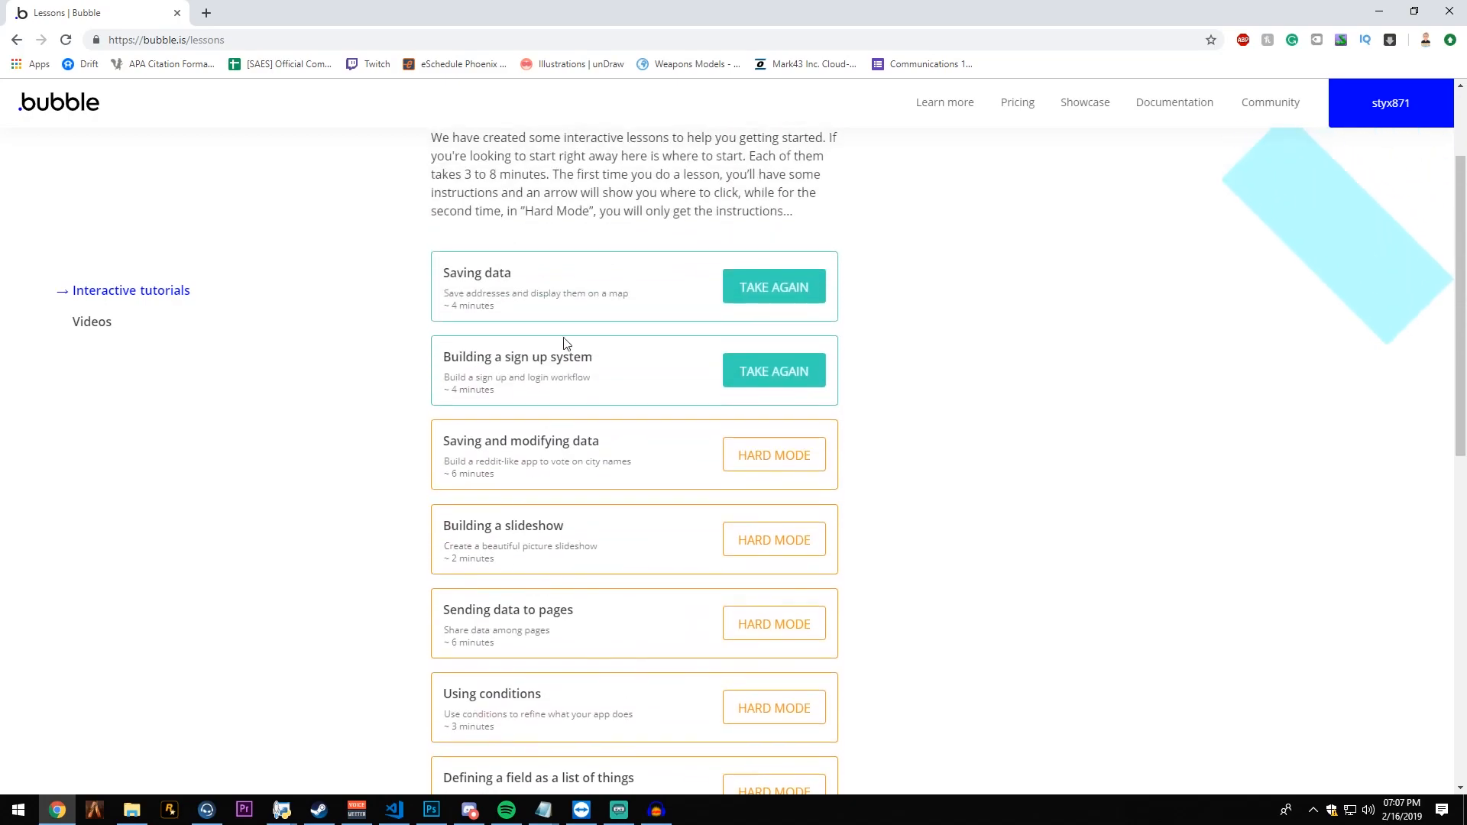
# - Review the "Saving data" and "Building a sign up system" lesson entries
pyautogui.moveTo(467, 272); pyautogui.dragTo(517, 275)
pyautogui.moveTo(540, 279)
pyautogui.mouseDown()
pyautogui.moveTo(441, 282)
pyautogui.moveTo(536, 284)
pyautogui.mouseUp()
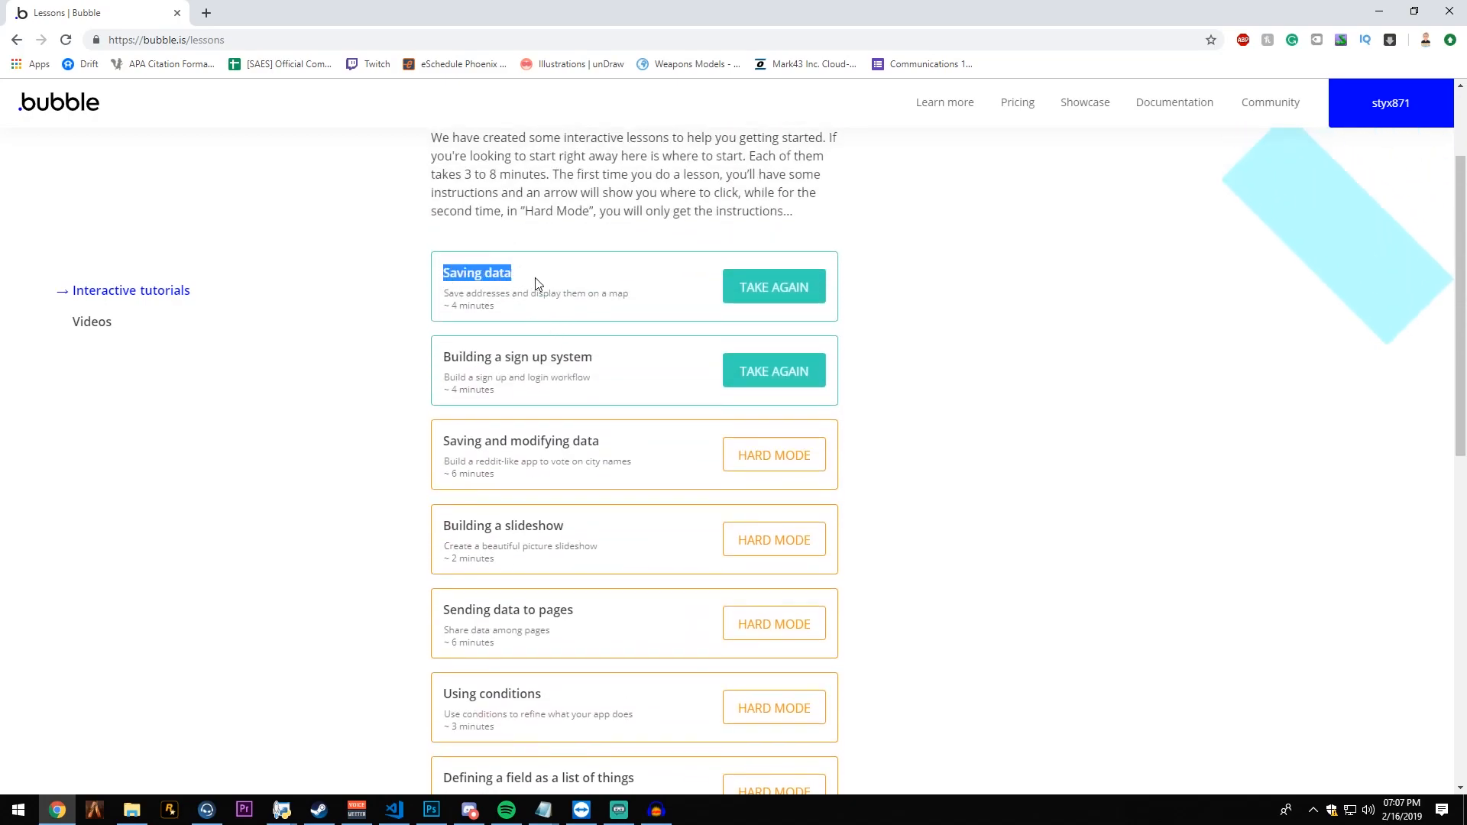
pyautogui.click(525, 317)
pyautogui.moveTo(605, 360); pyautogui.dragTo(546, 352)
pyautogui.click(467, 360)
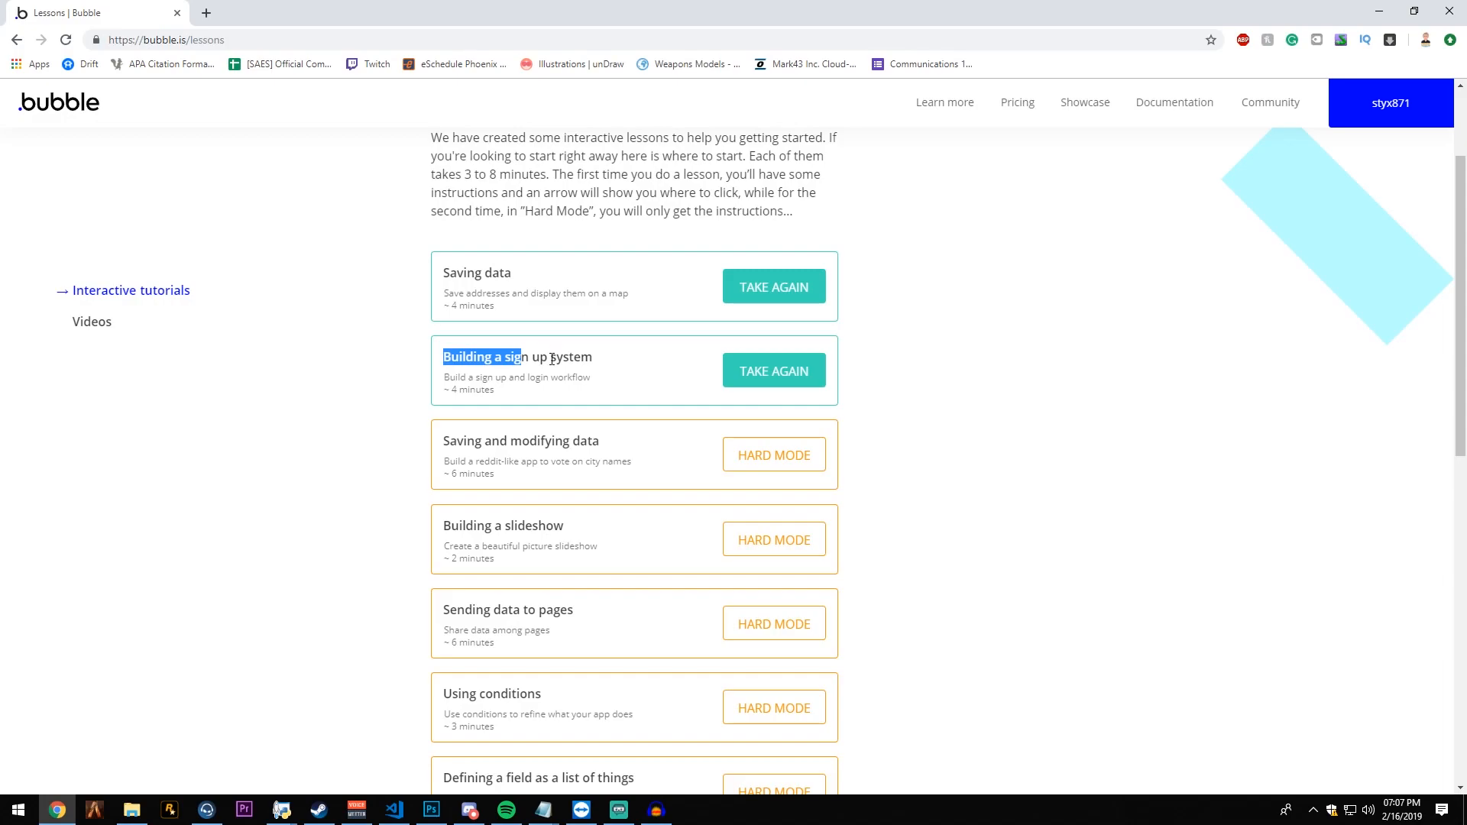
pyautogui.click(534, 380)
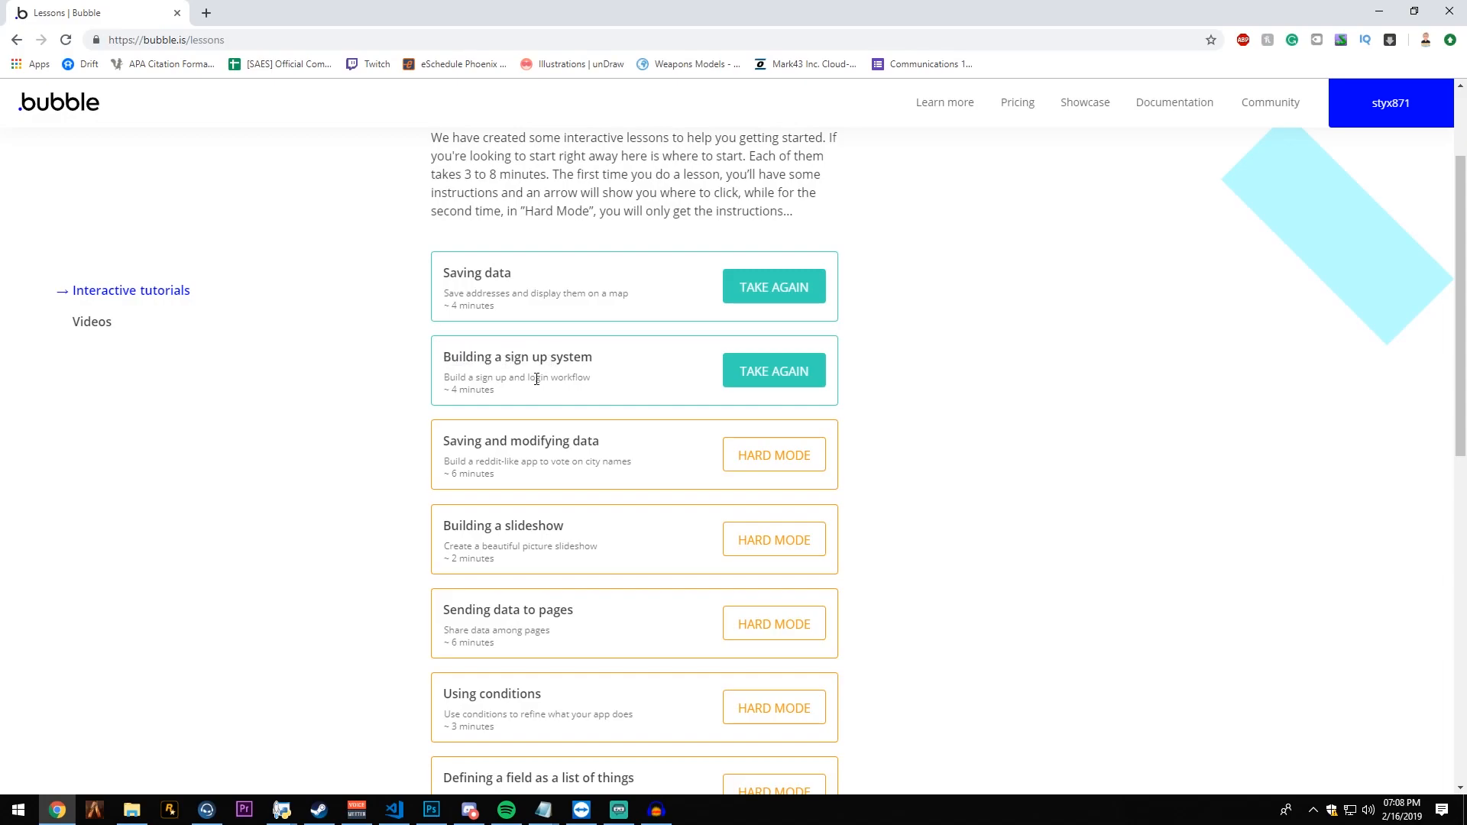
pyautogui.scroll(2, 535, 413)
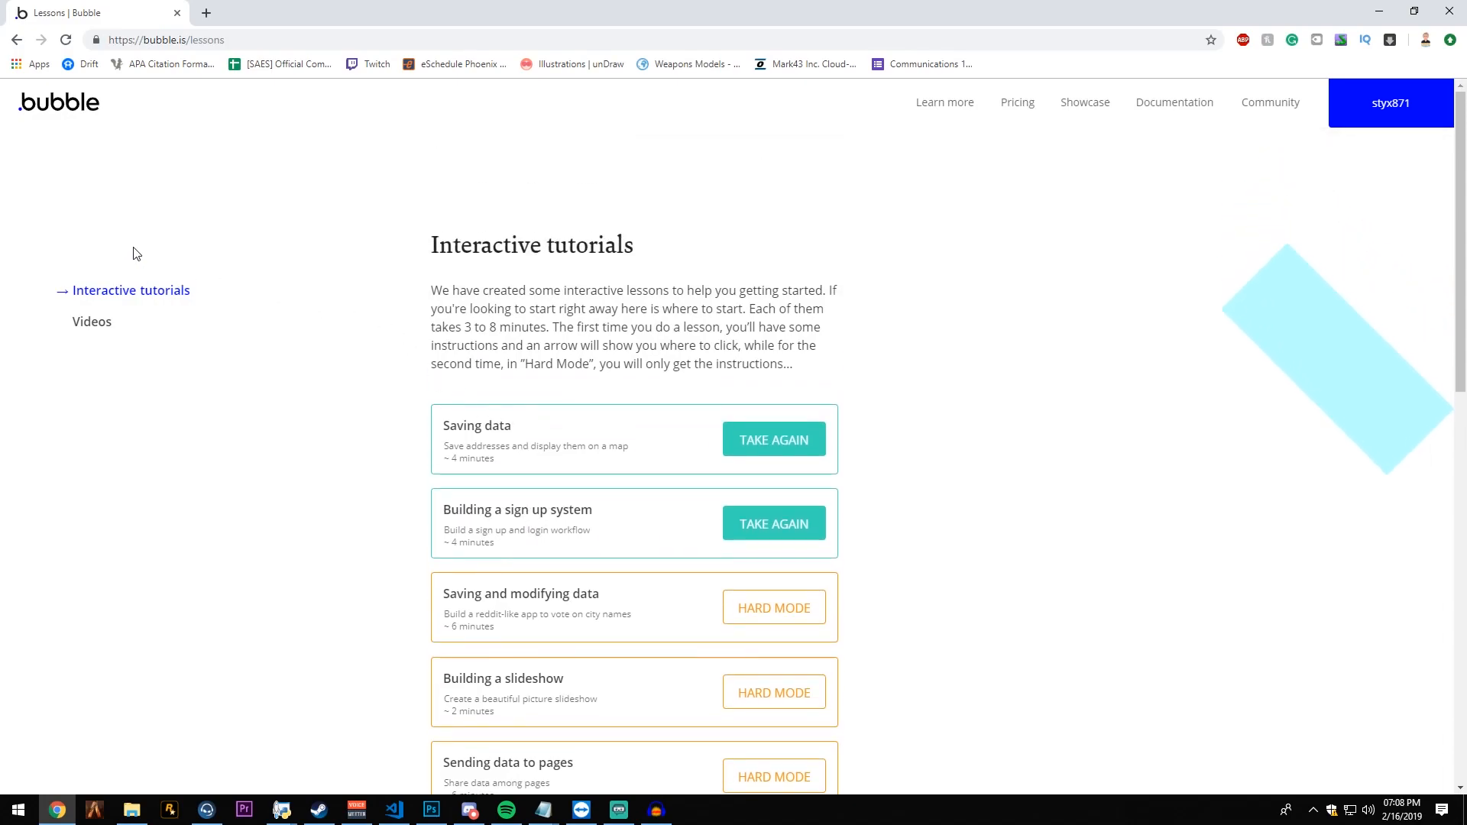
# - Open the New-cad-tutorial app from My apps for editing and delete the isApproved field from its User data type
pyautogui.click(64, 115)
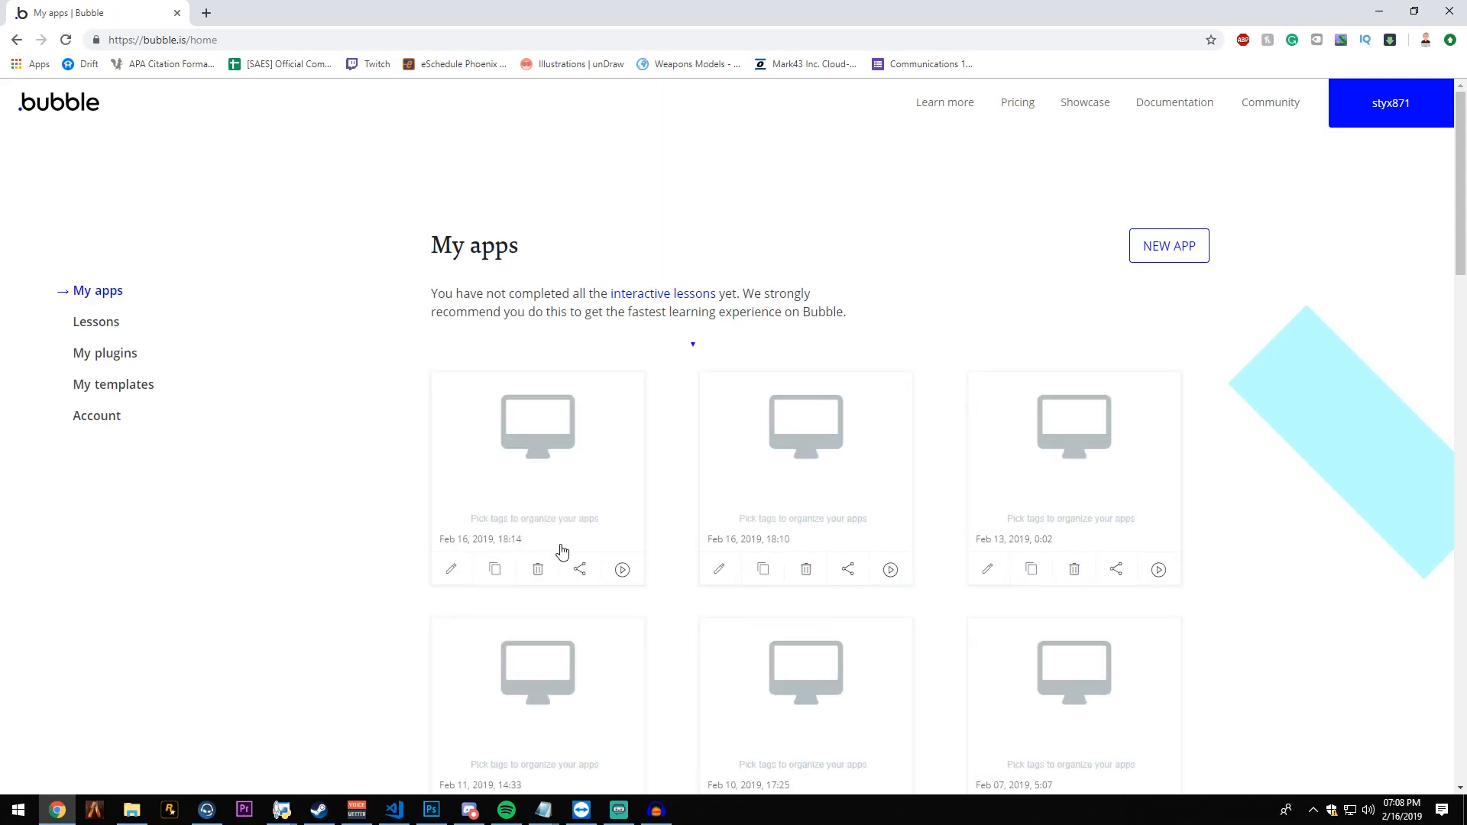
pyautogui.click(450, 572)
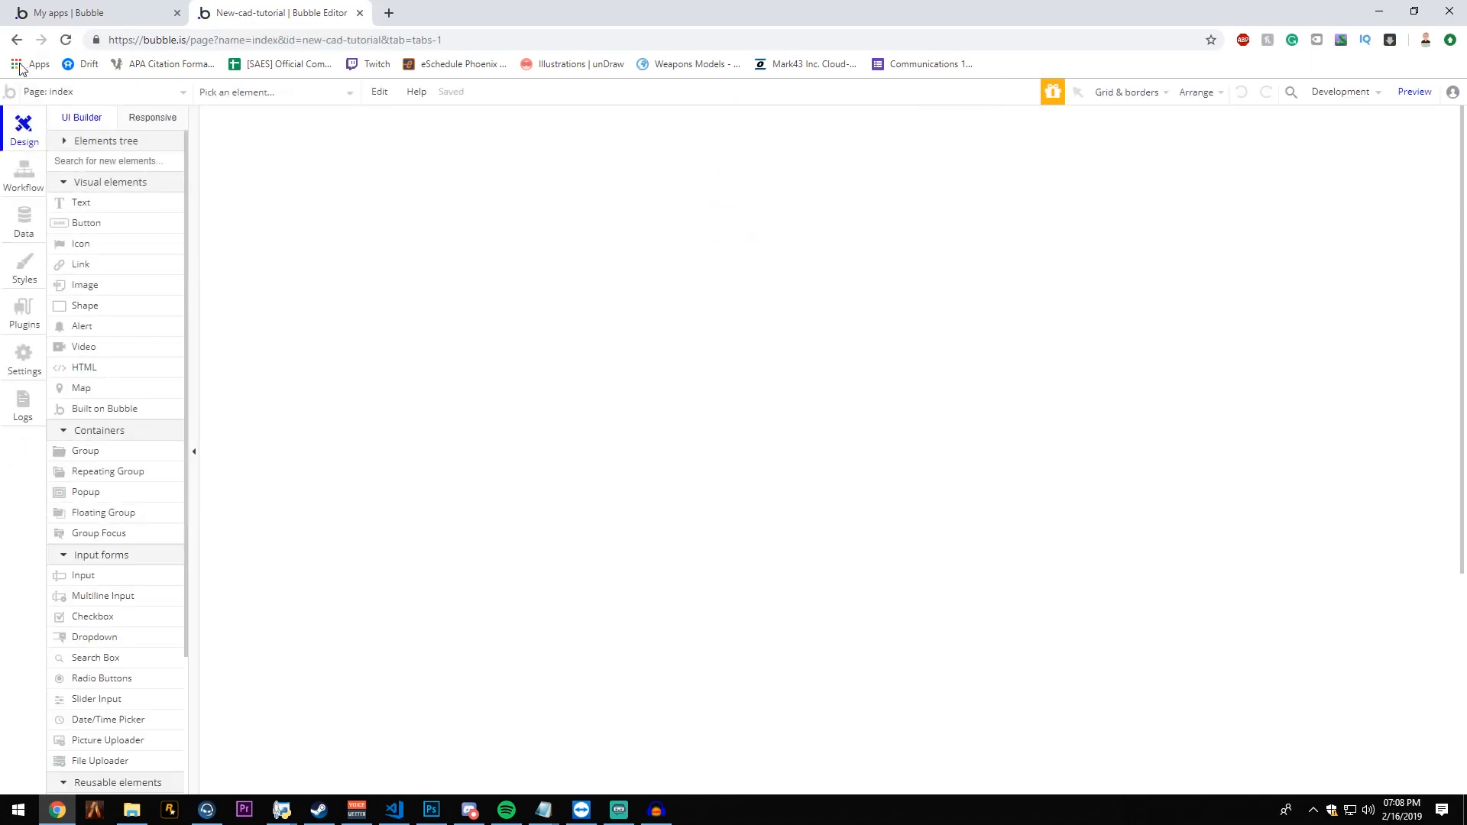
pyautogui.click(19, 238)
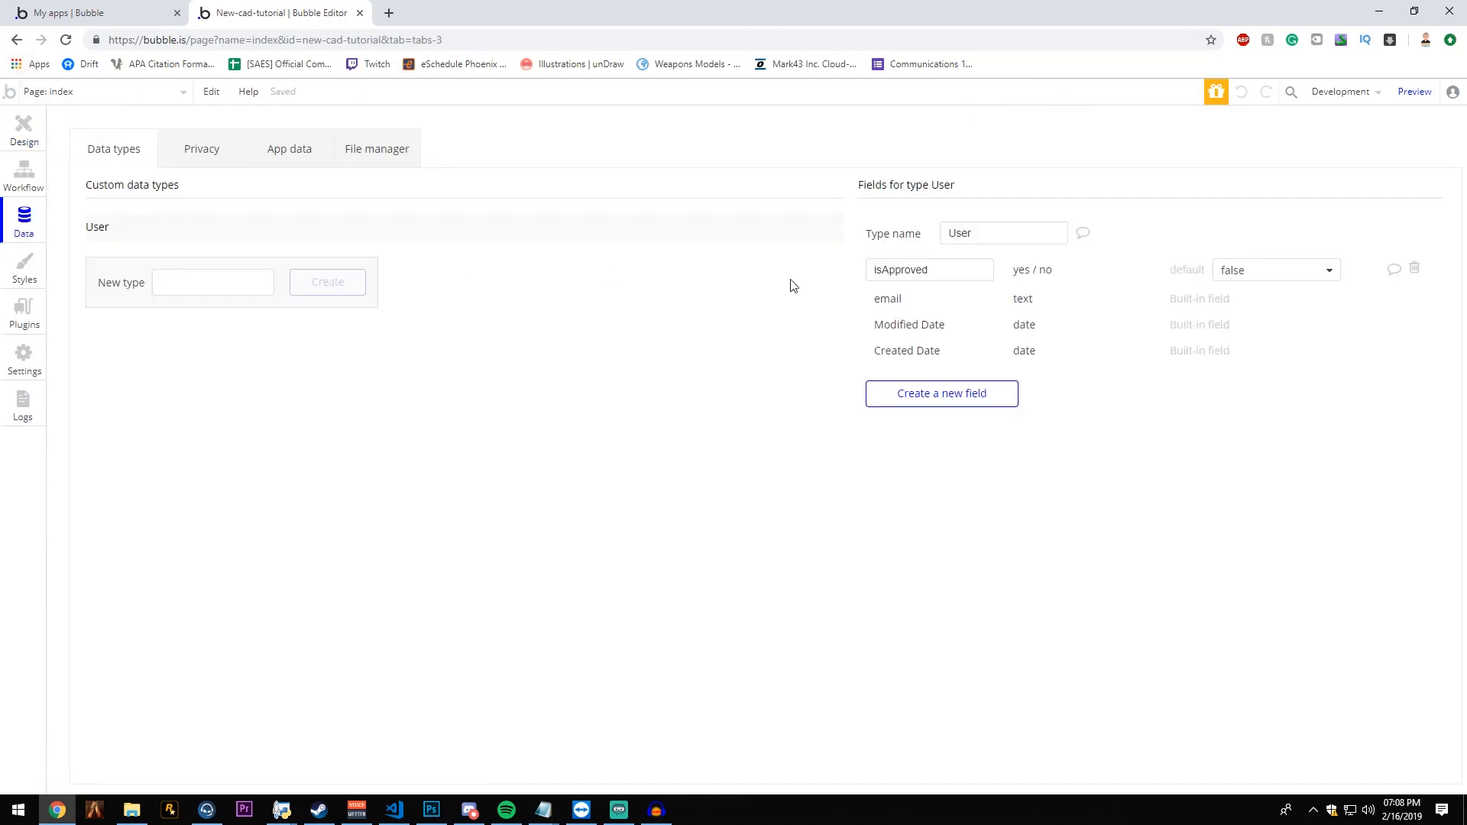
pyautogui.click(1414, 269)
pyautogui.click(10, 138)
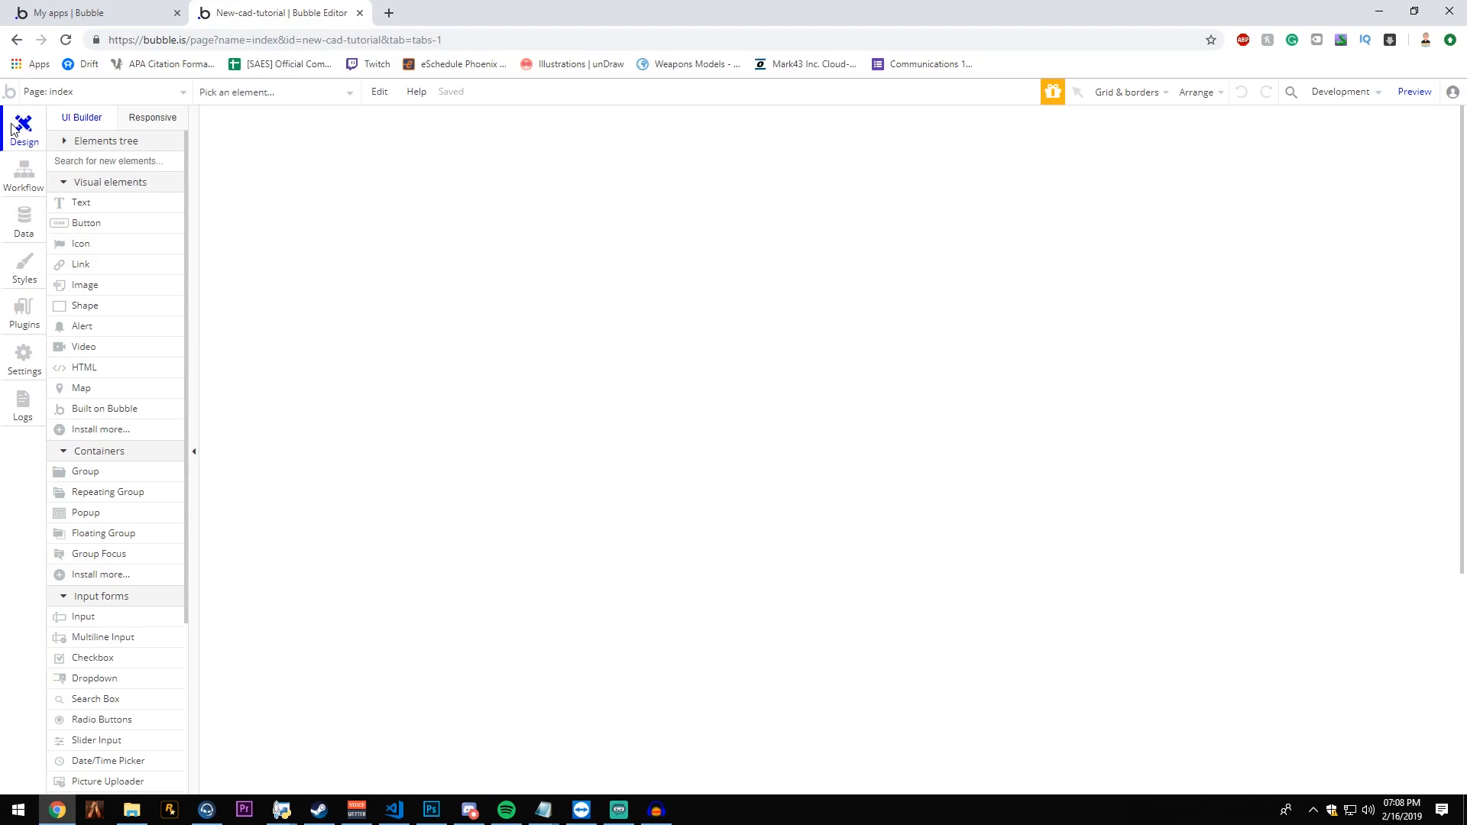
pyautogui.click(68, 13)
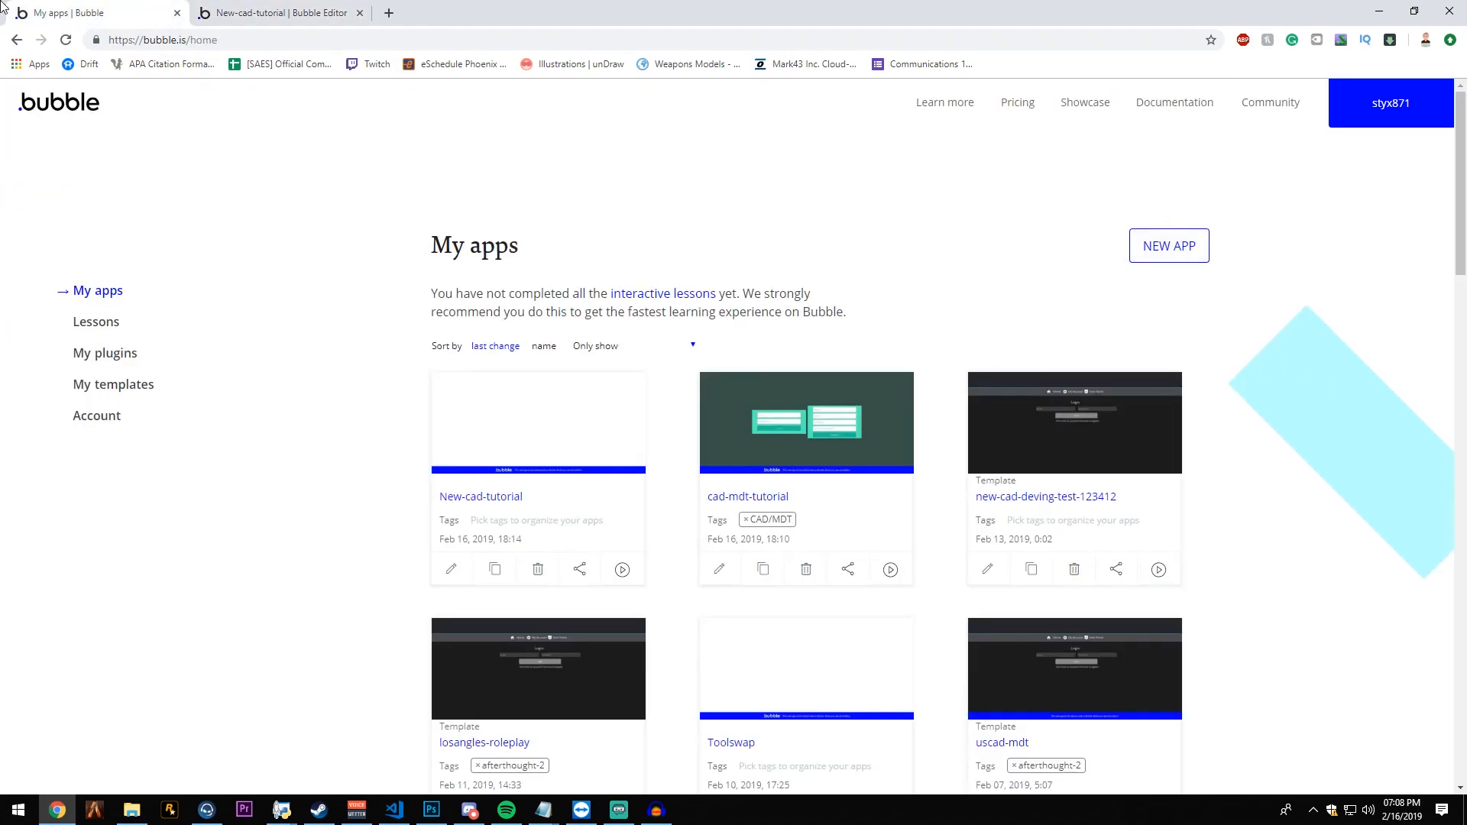
pyautogui.click(237, 12)
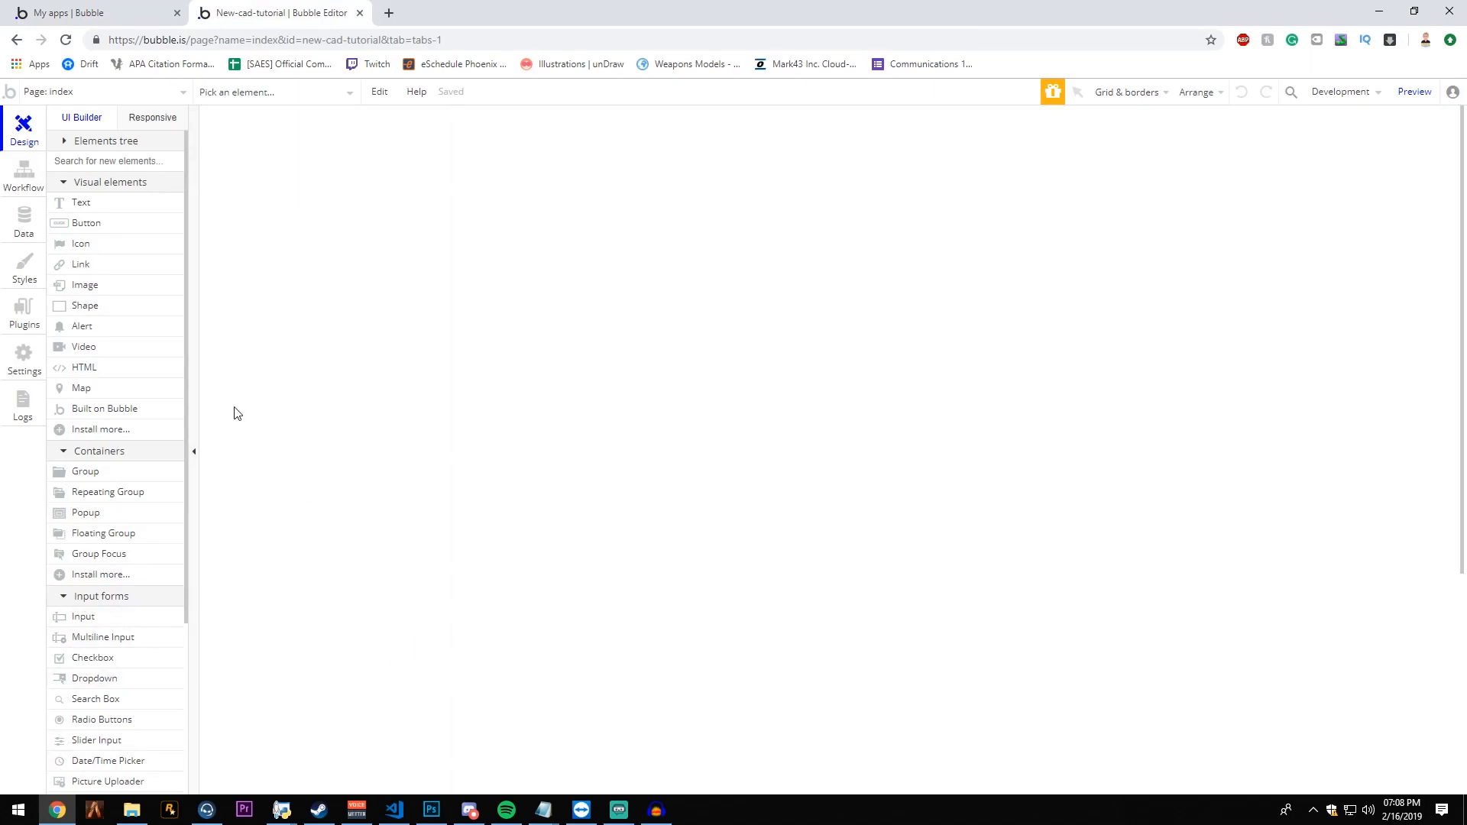
# - Set the index page's title to "Login / Register | PRP"
pyautogui.doubleClick(809, 336)
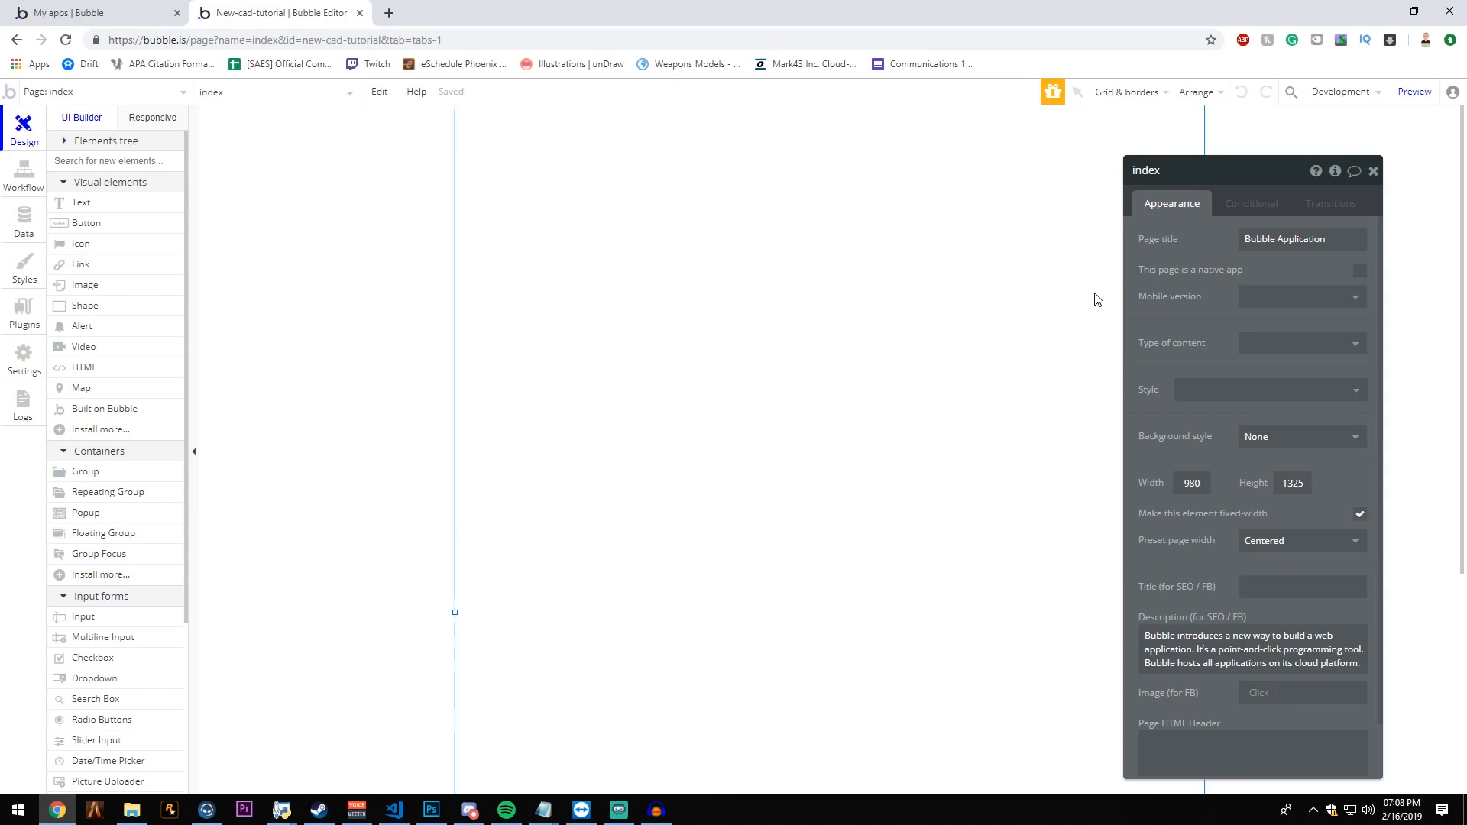
pyautogui.click(1327, 246)
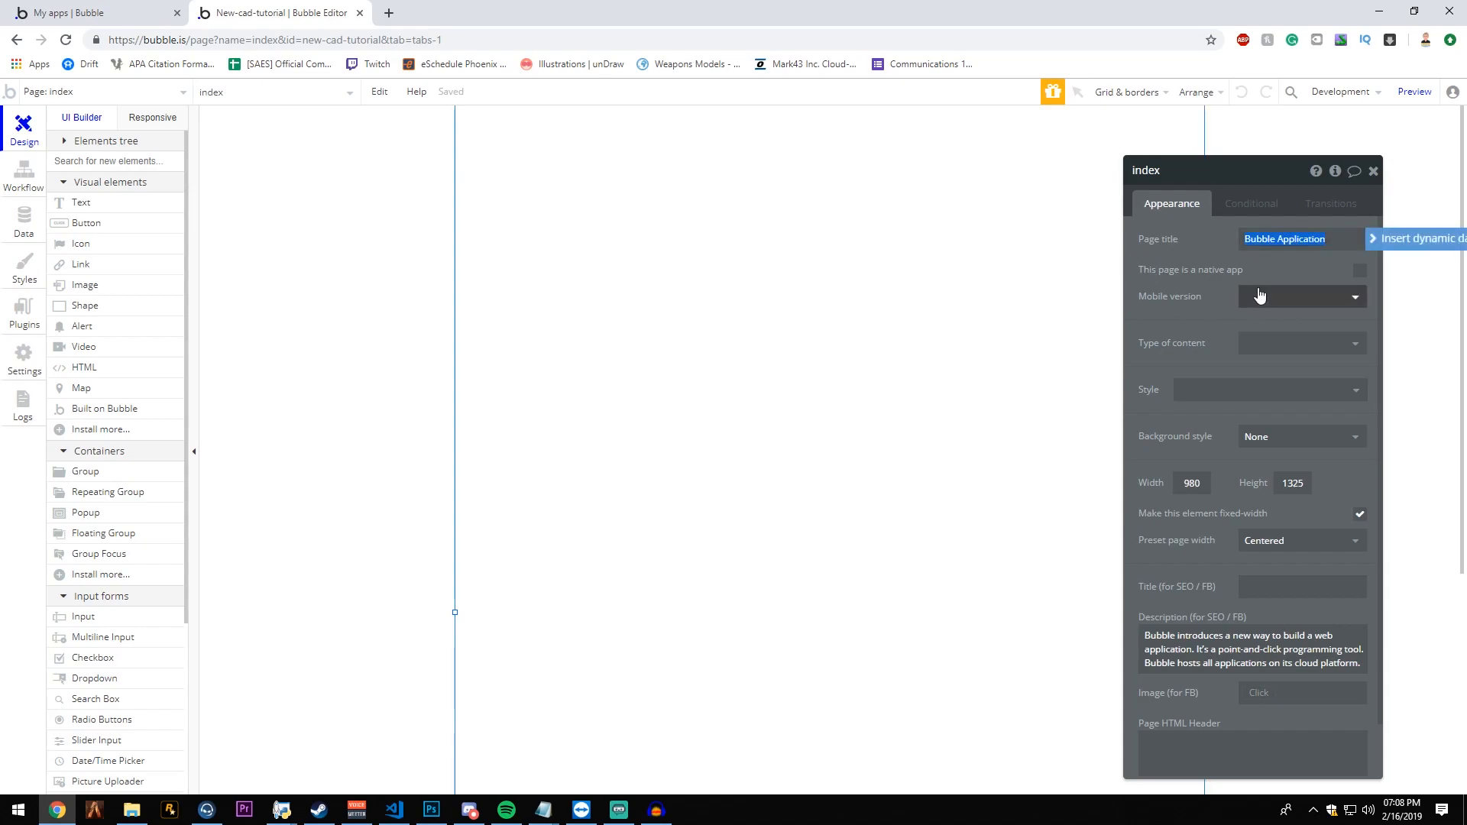
pyautogui.press('BackSpace')
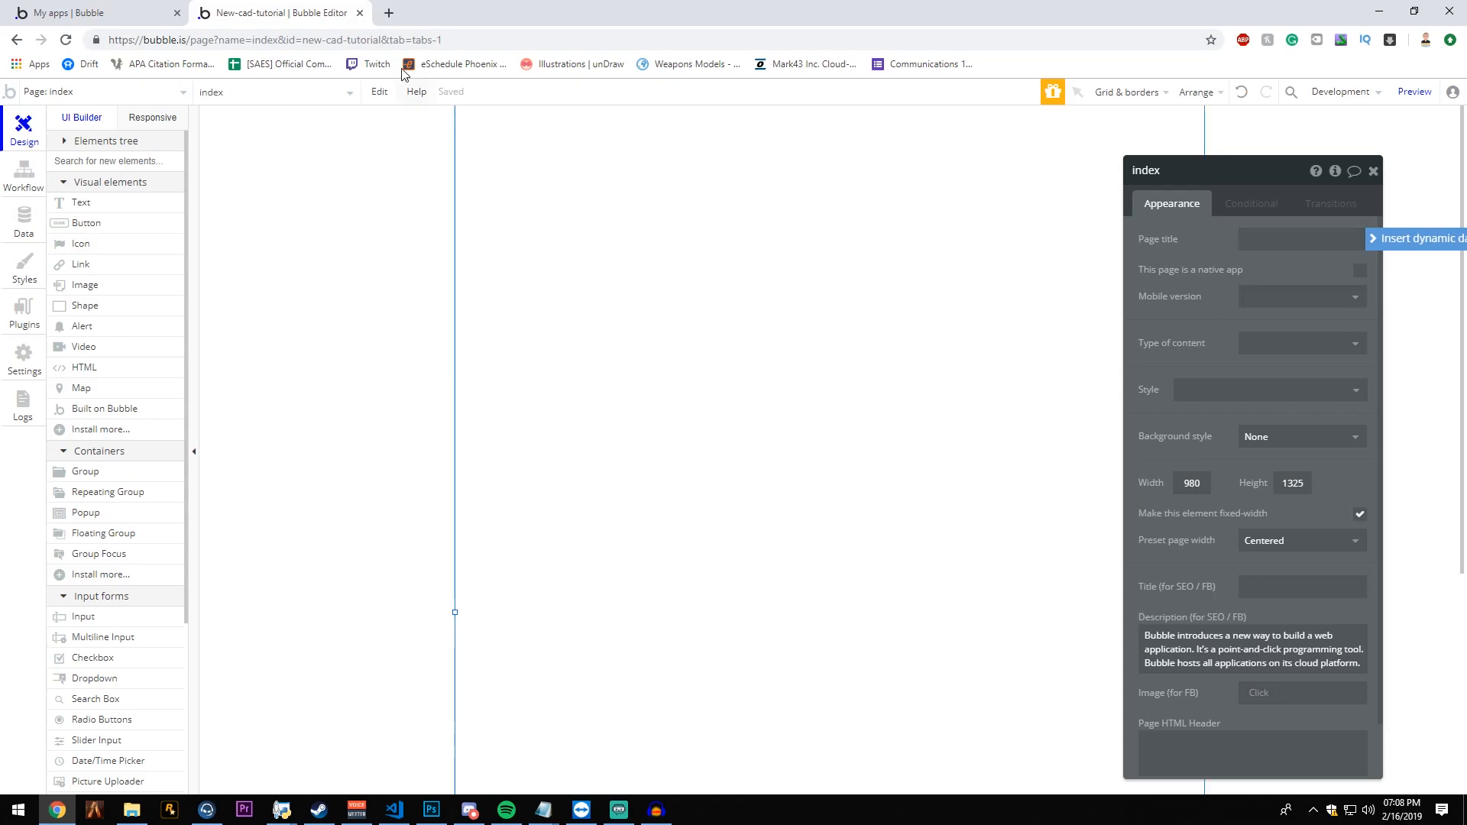
pyautogui.click(1281, 242)
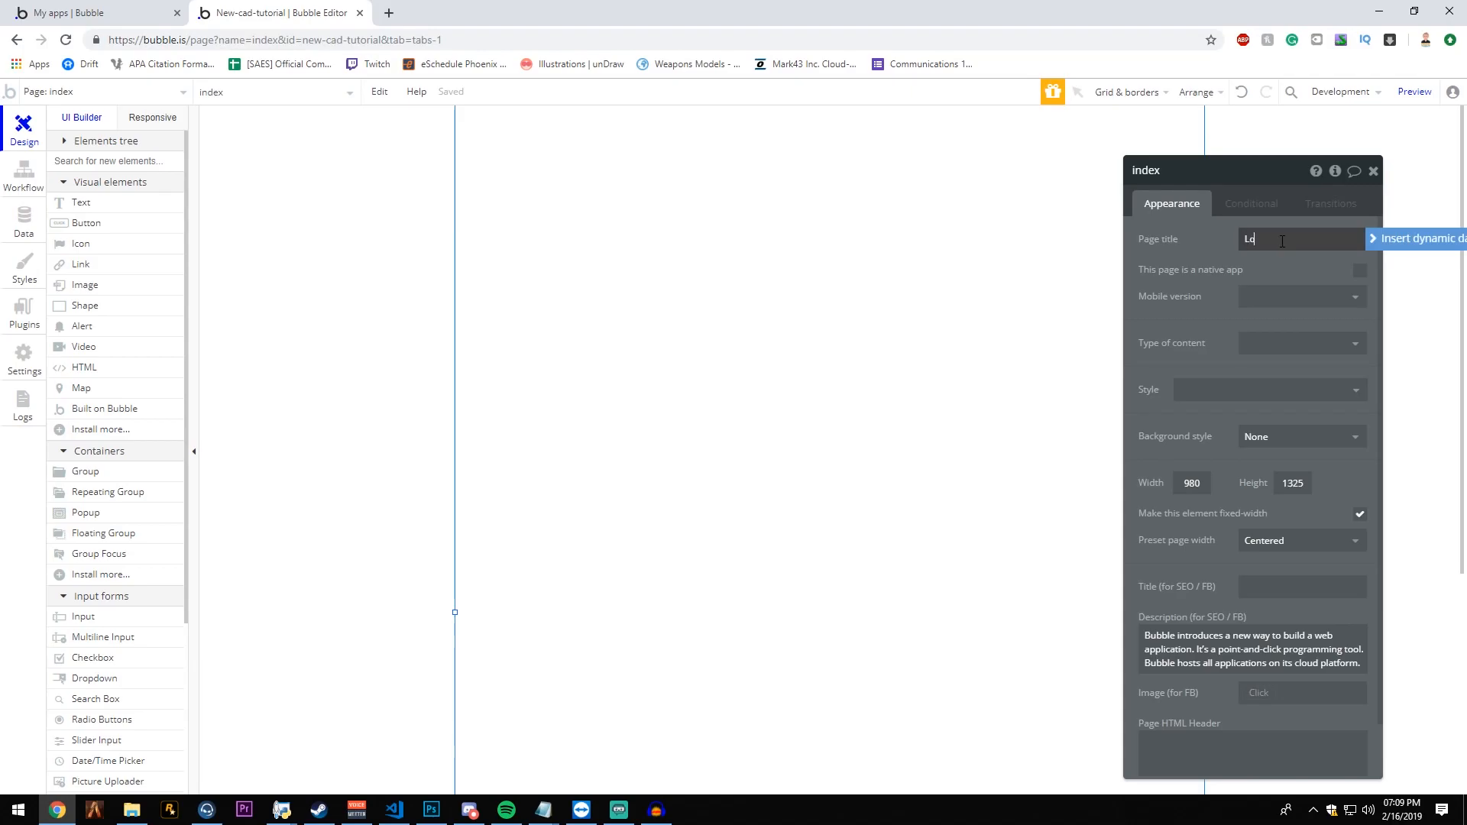
pyautogui.write('Login / Regi')
pyautogui.write('ster')
pyautogui.write(' |')
pyautogui.write('MC')
pyautogui.press('BackSpace')
pyautogui.press('BackSpace')
pyautogui.write('PRP')
pyautogui.click(1242, 256)
# - Give the index page a flat color background of #333333
pyautogui.moveTo(1220, 460); pyautogui.dragTo(1162, 469)
pyautogui.click(1176, 419)
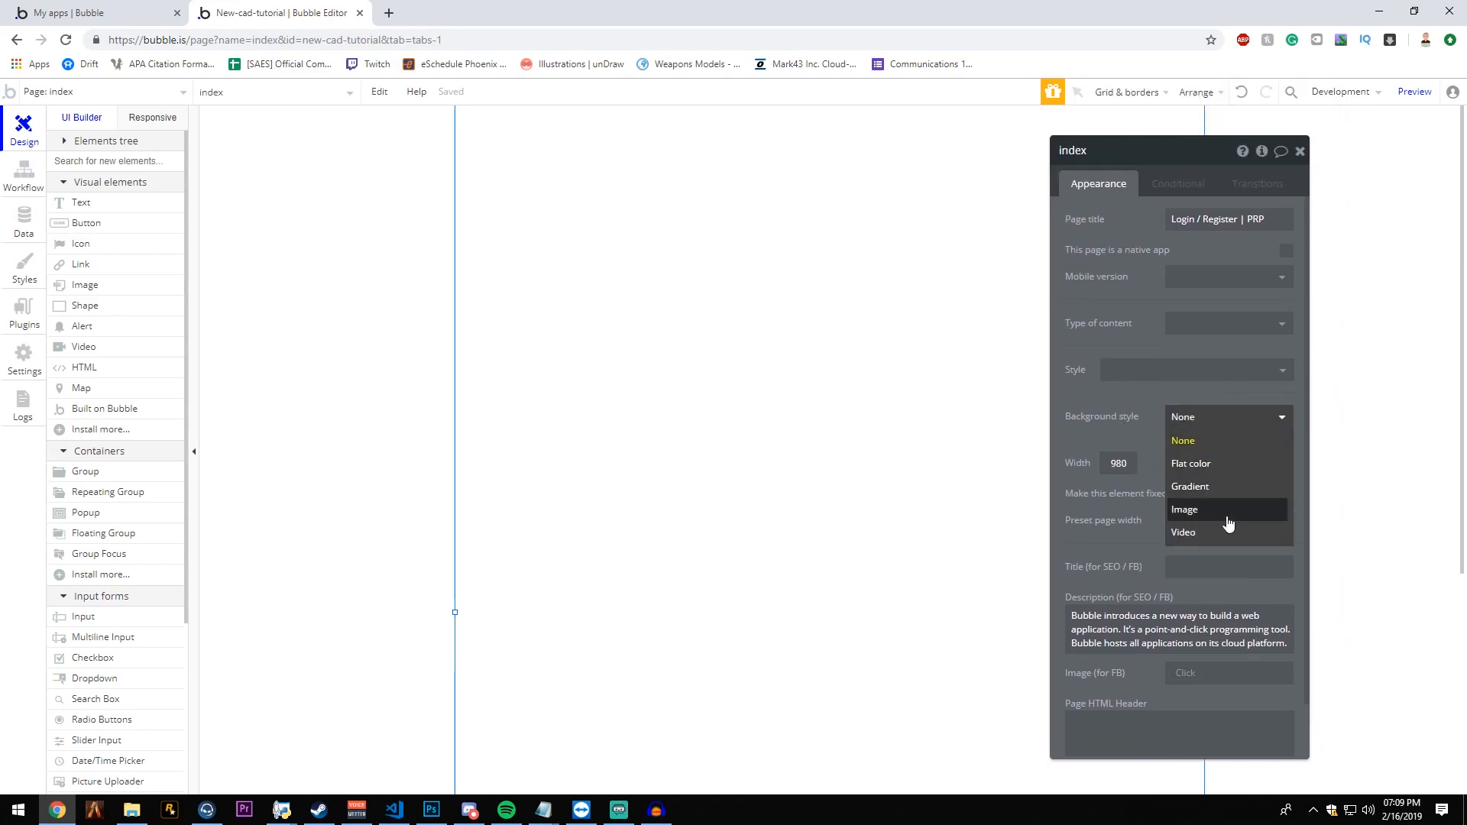
pyautogui.click(1212, 474)
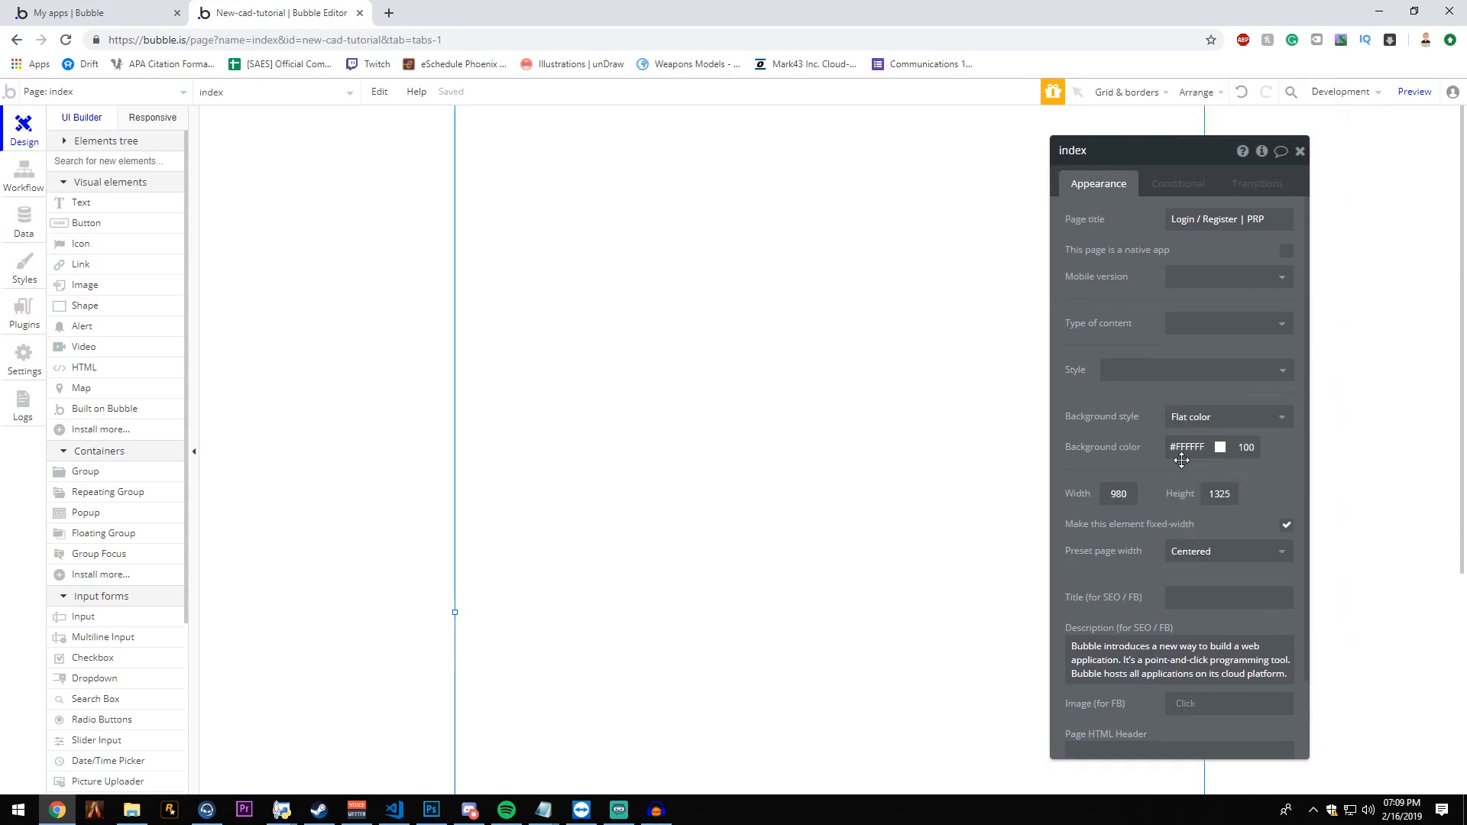
pyautogui.click(1183, 452)
pyautogui.moveTo(1206, 461); pyautogui.dragTo(1136, 550)
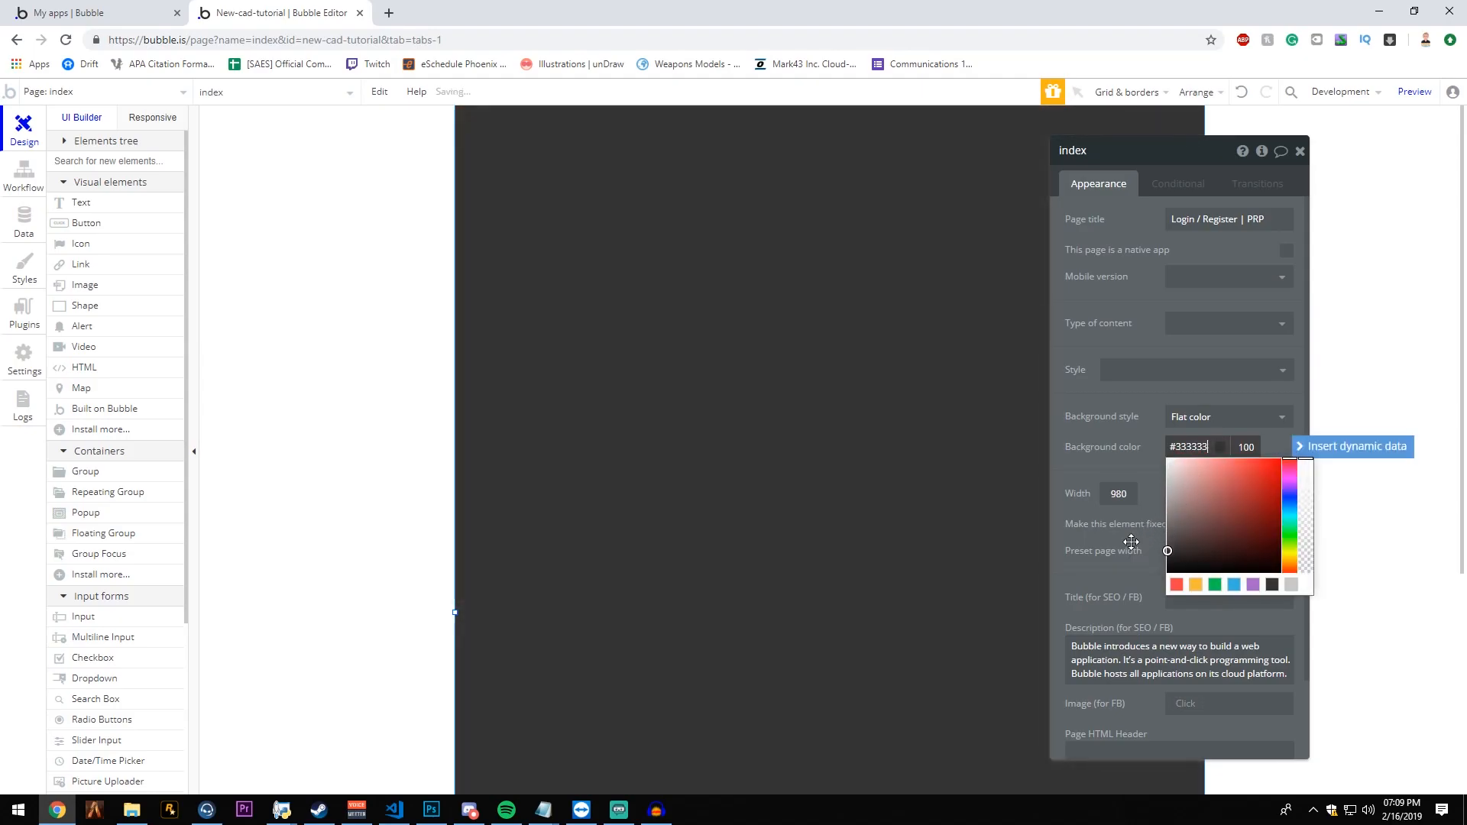
pyautogui.click(1084, 437)
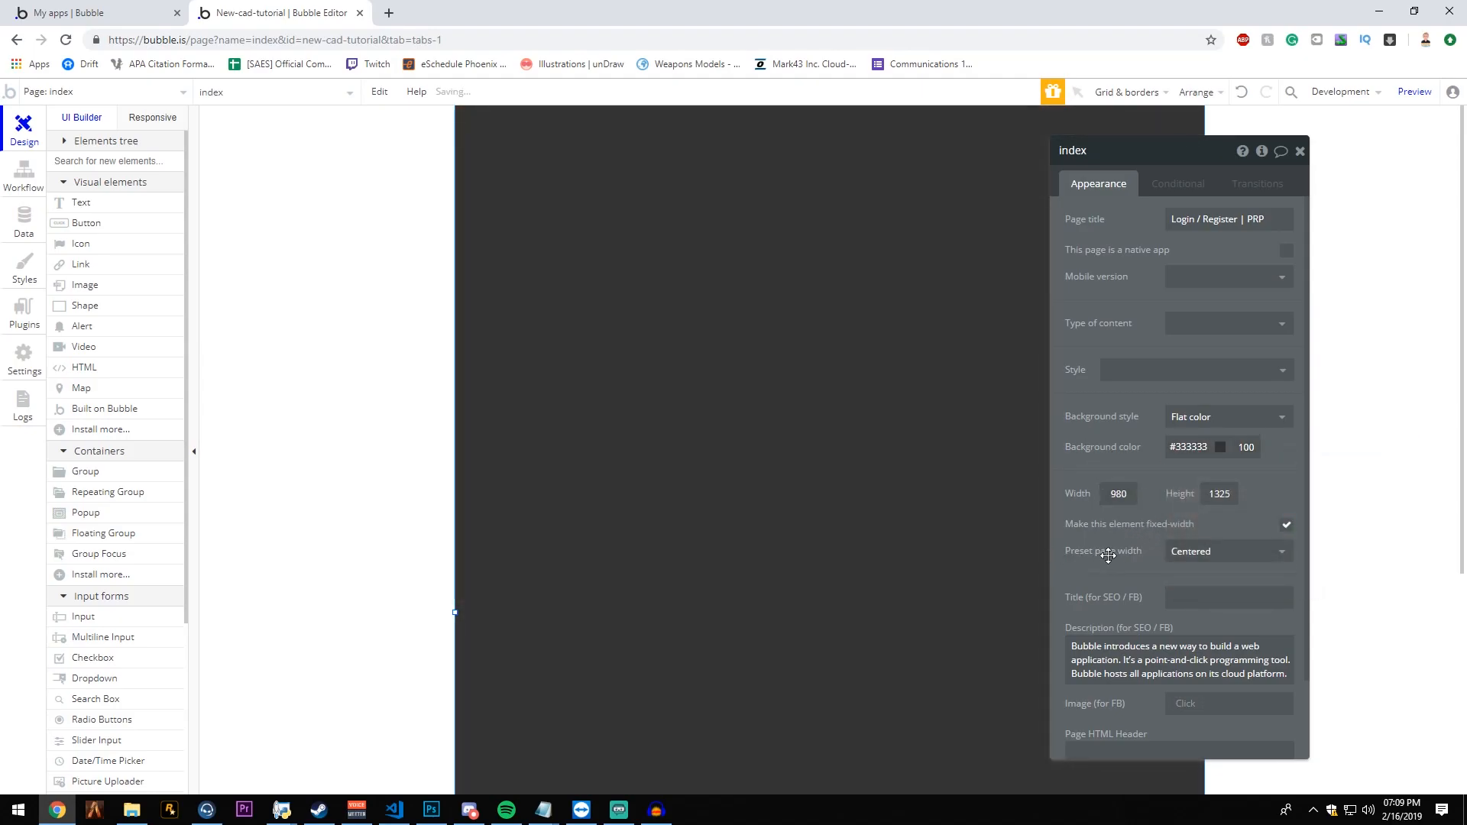
# - Set the index page's preset width to Full width and turn off its fixed-width option
pyautogui.click(1191, 556)
pyautogui.click(1192, 598)
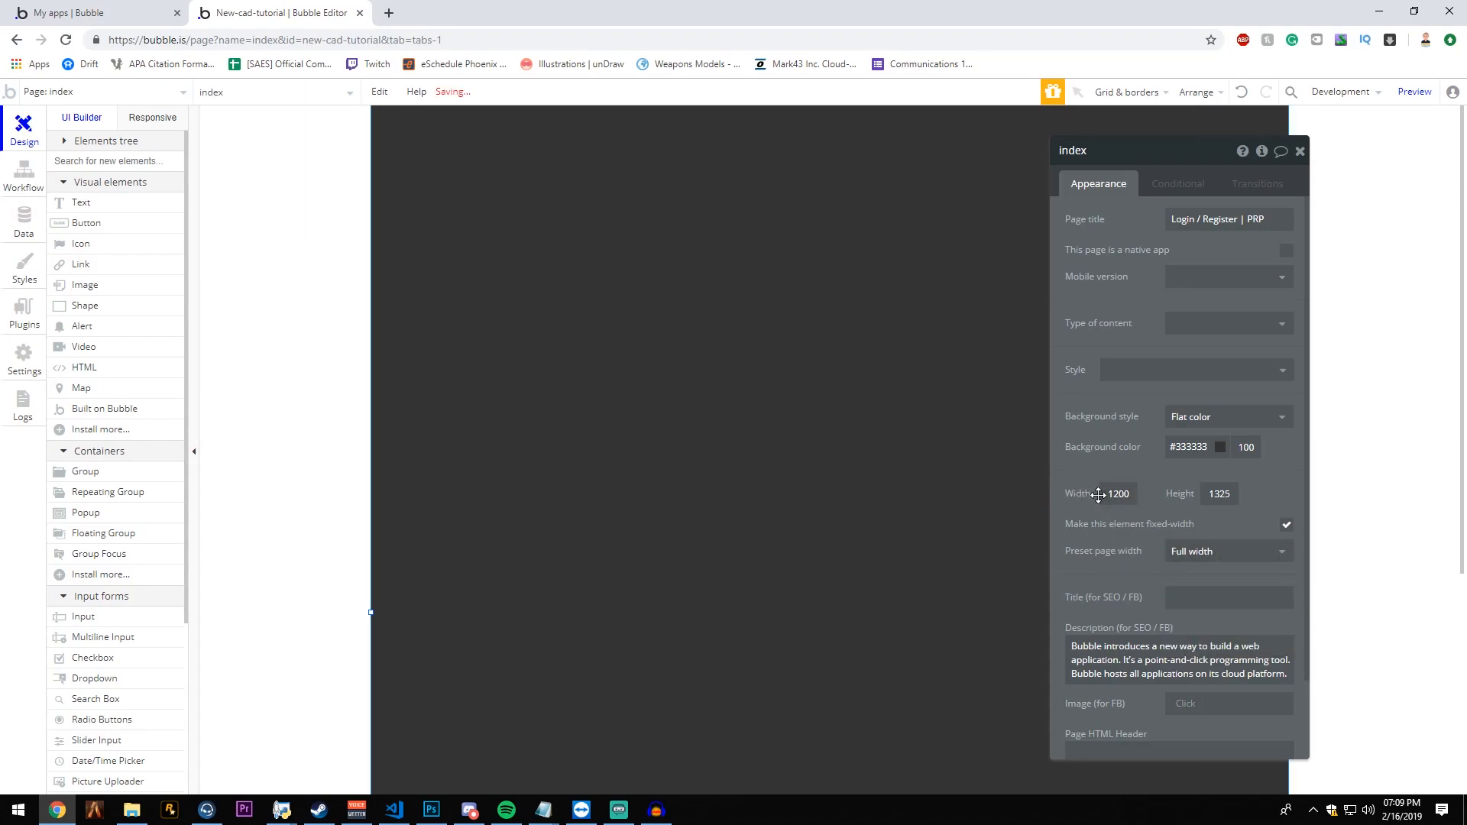
pyautogui.click(1286, 526)
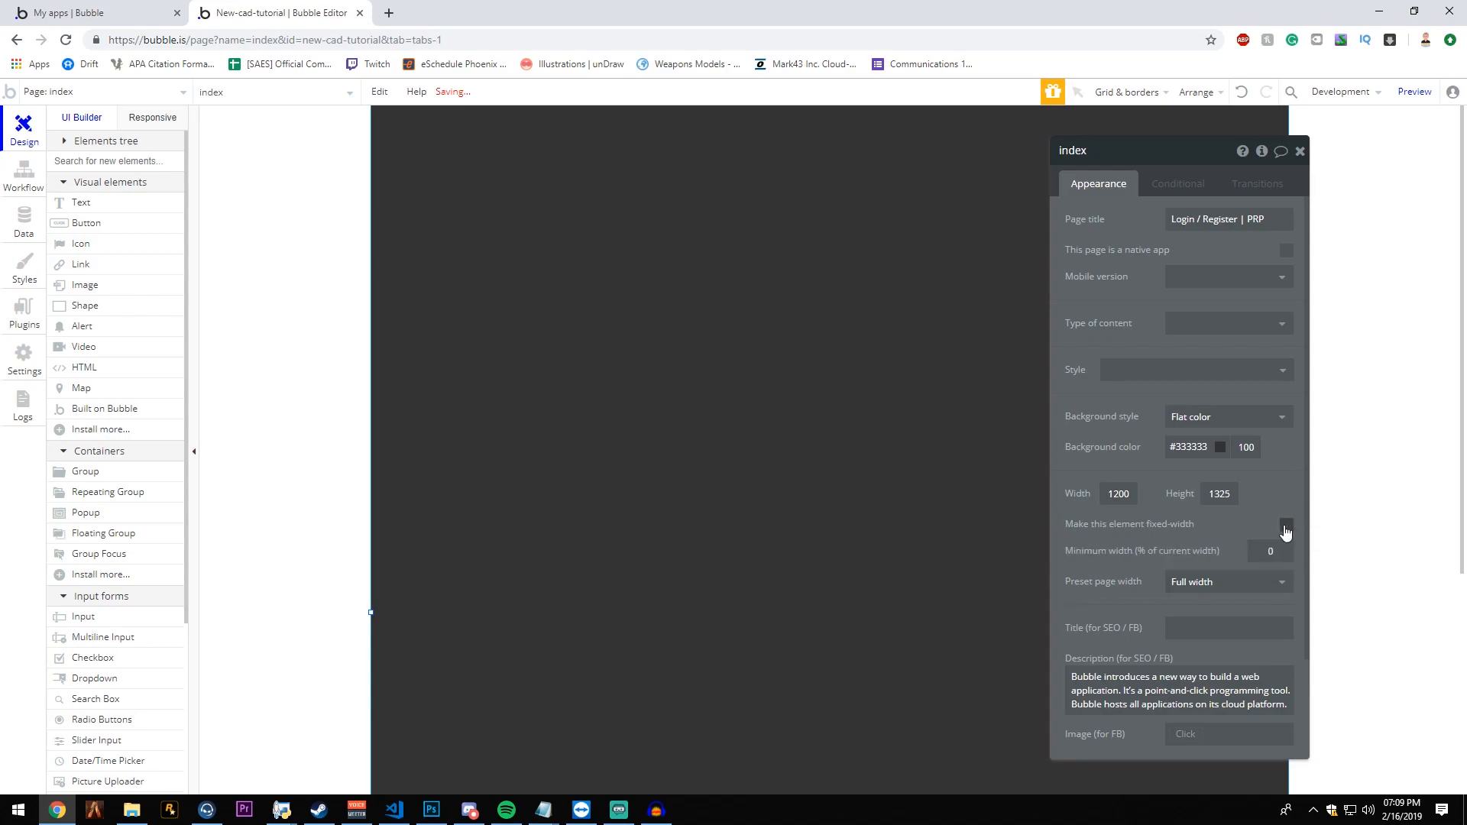
# - Preview the index page in the browser, refresh it to the latest version, and return to the editor with the page properties closed
pyautogui.click(1414, 92)
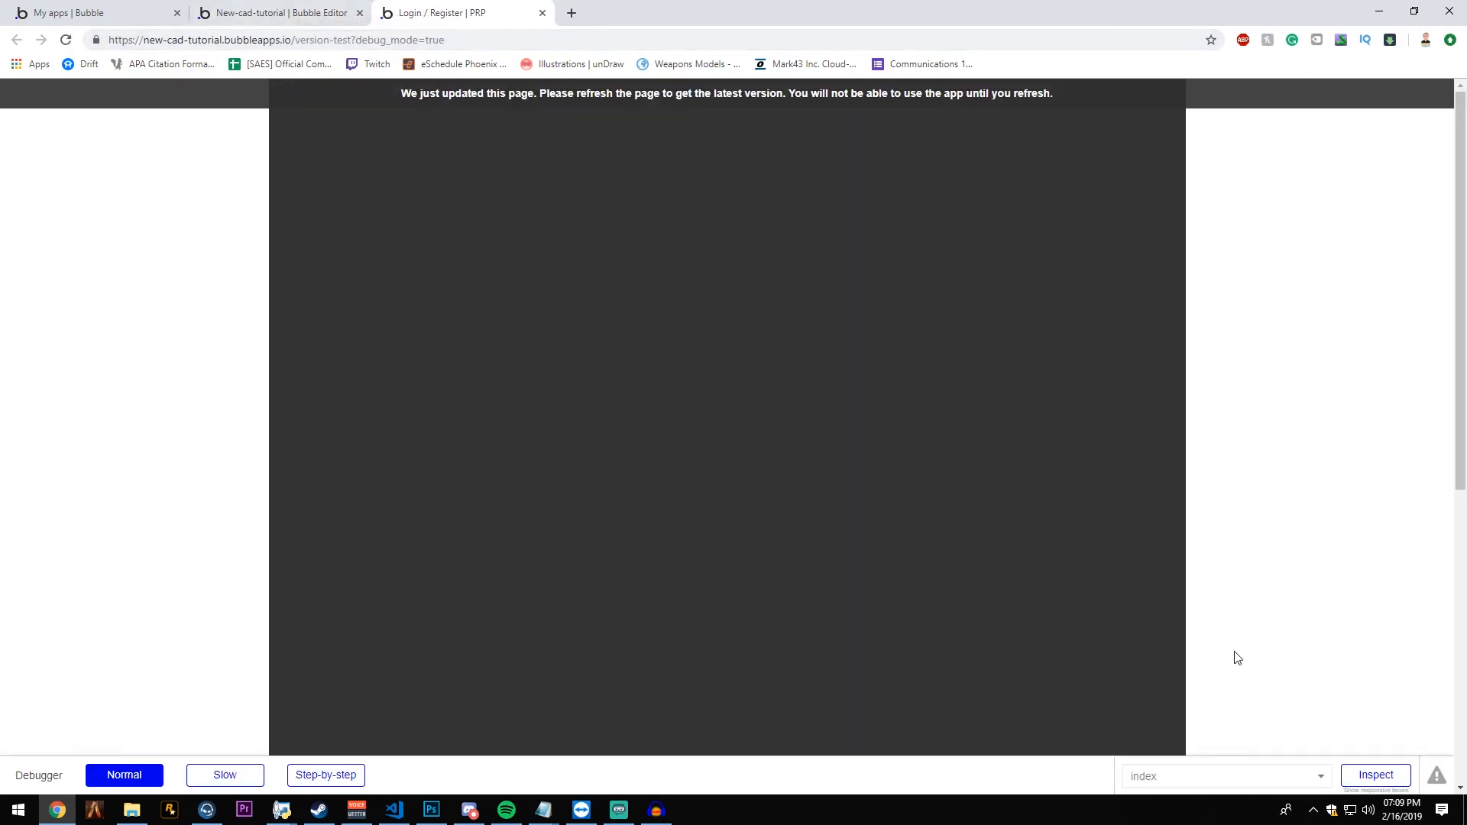
pyautogui.click(278, 11)
pyautogui.click(458, 13)
pyautogui.click(266, 12)
pyautogui.click(409, 9)
pyautogui.click(438, 103)
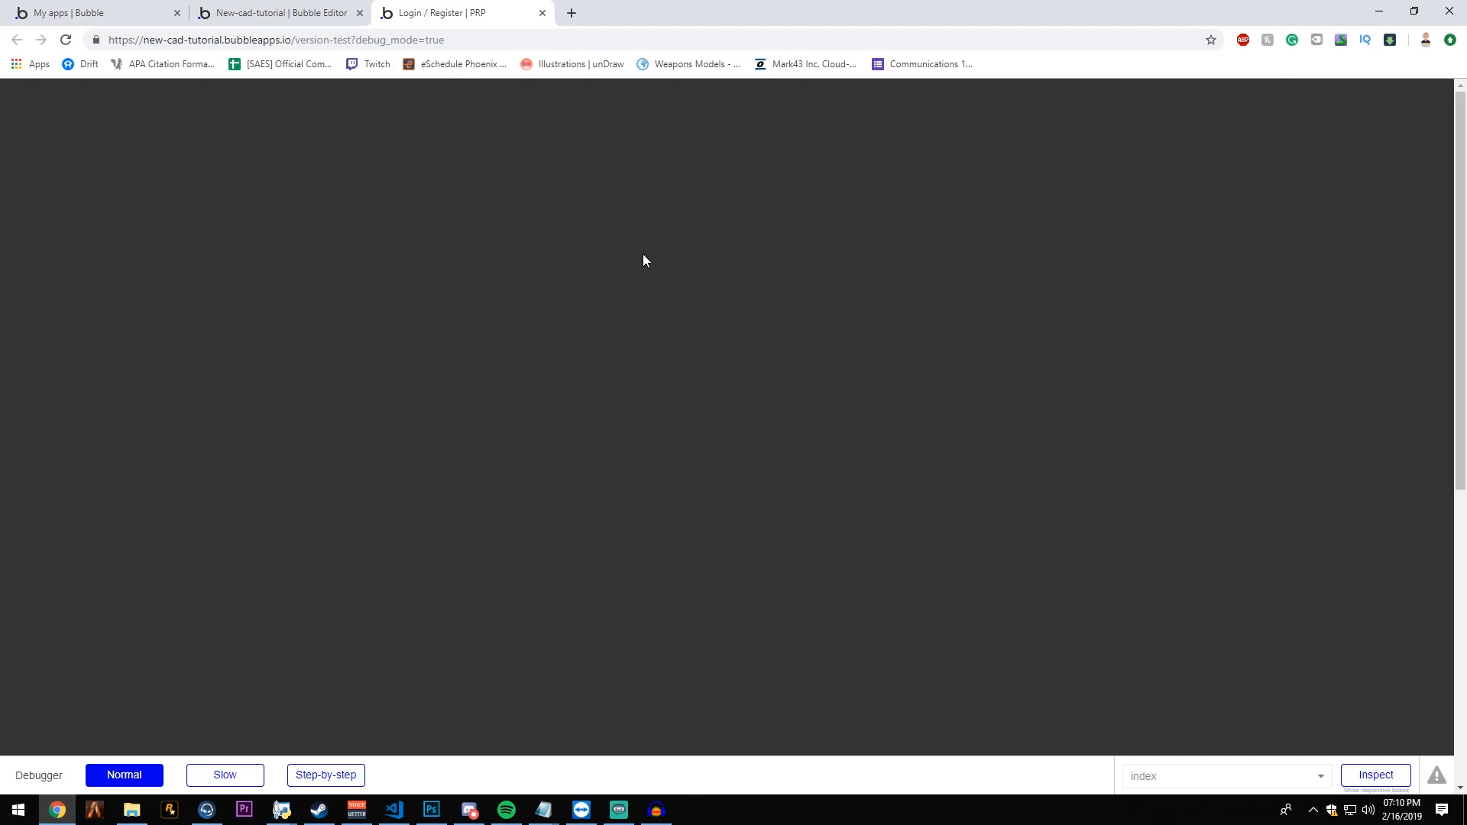
pyautogui.click(266, 12)
pyautogui.click(1300, 162)
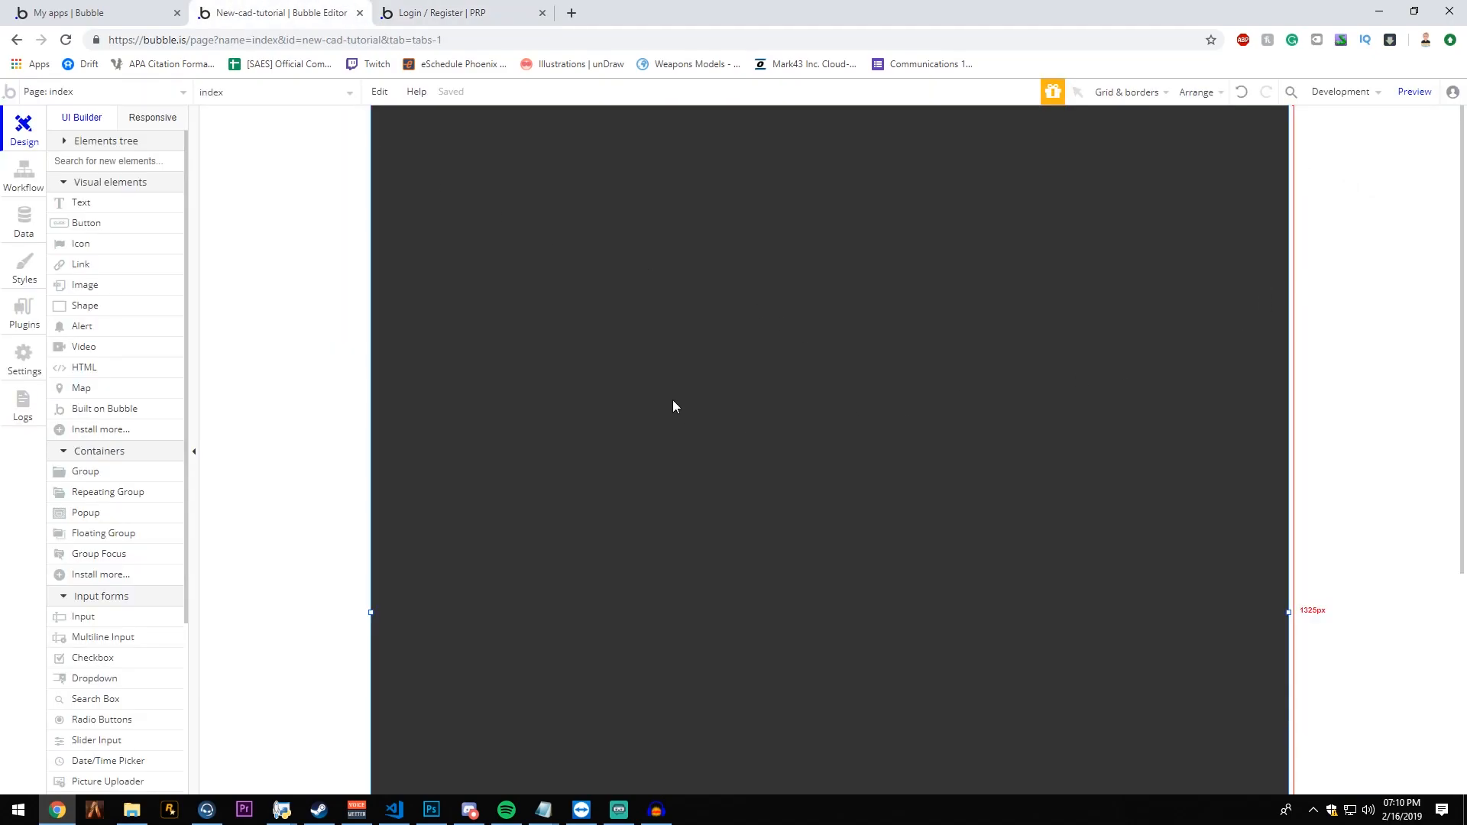
# - Open the app's data types and show the fields of the User type
pyautogui.click(24, 230)
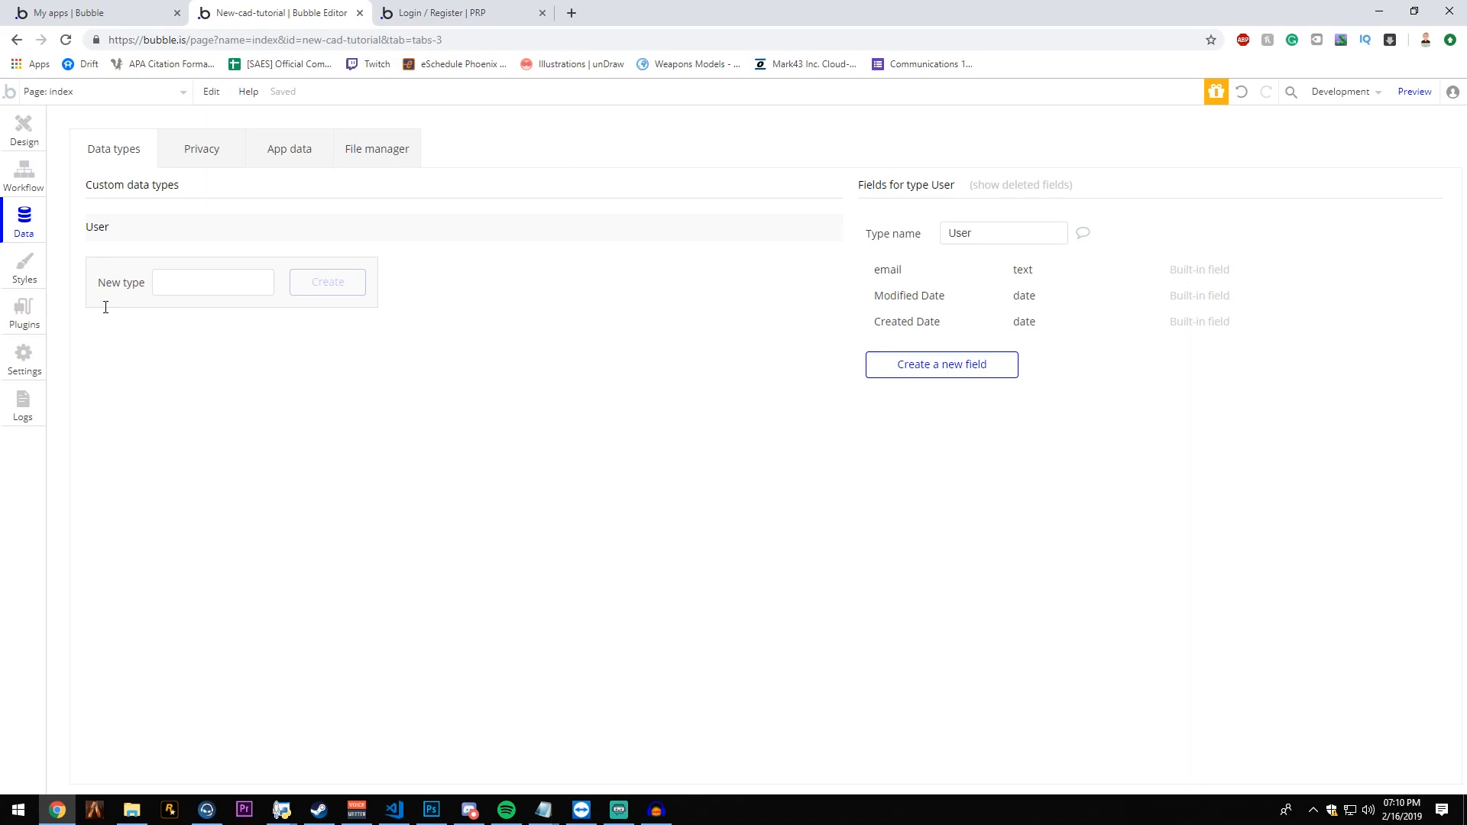
pyautogui.click(166, 283)
pyautogui.click(119, 231)
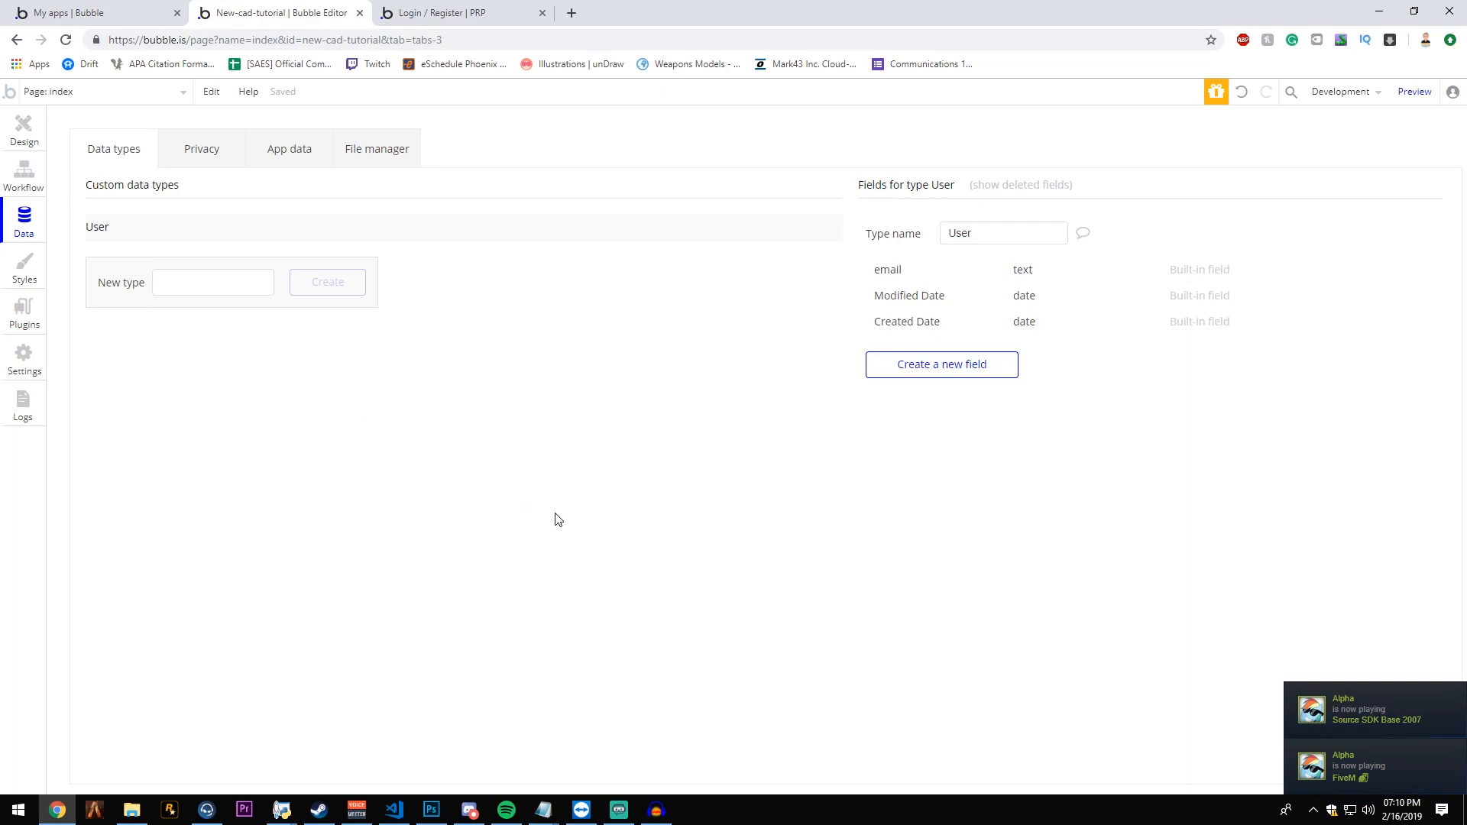
pyautogui.click(994, 374)
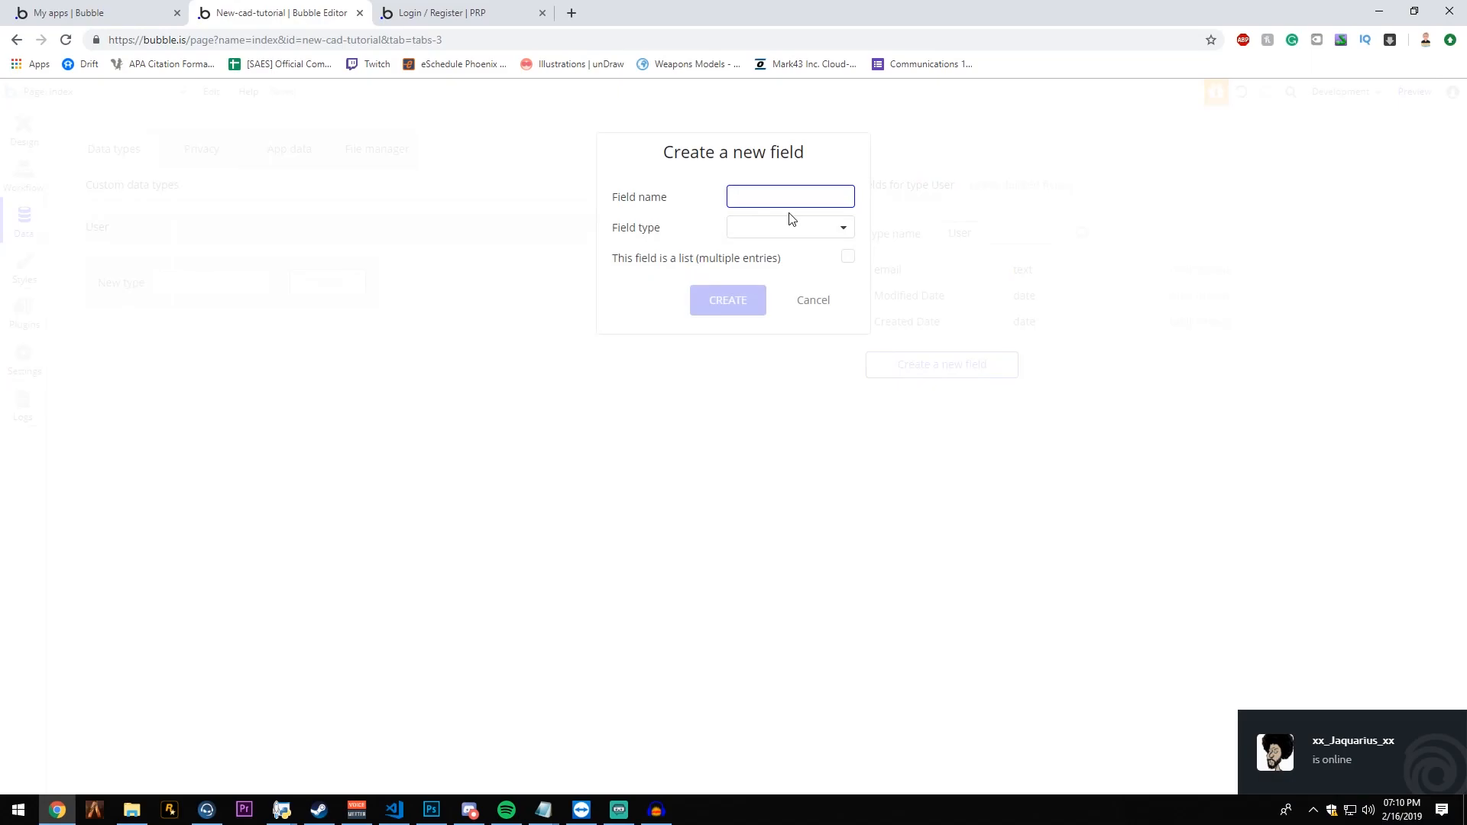
pyautogui.click(795, 233)
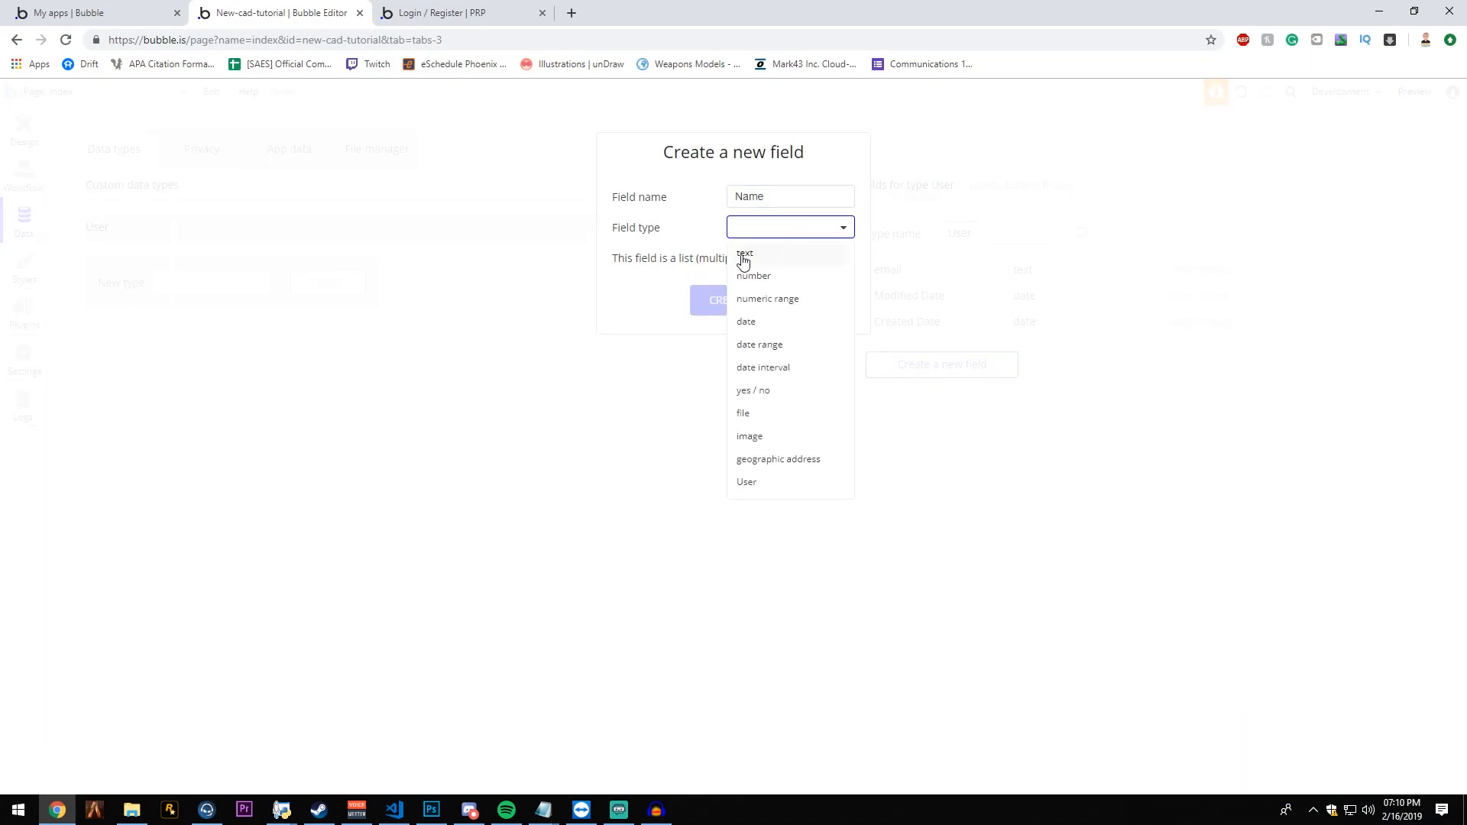
pyautogui.click(744, 258)
pyautogui.click(731, 227)
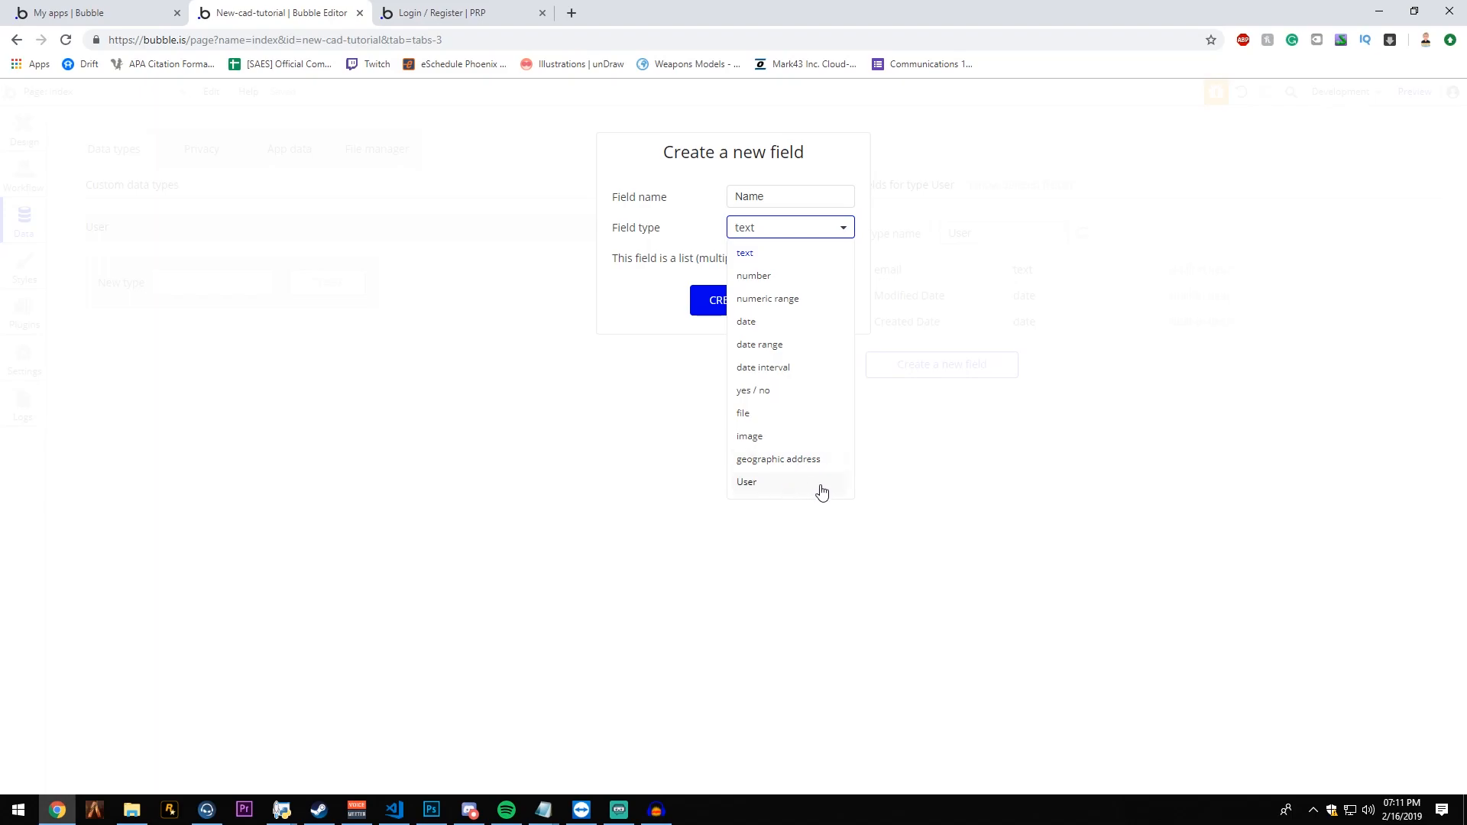
pyautogui.click(27, 222)
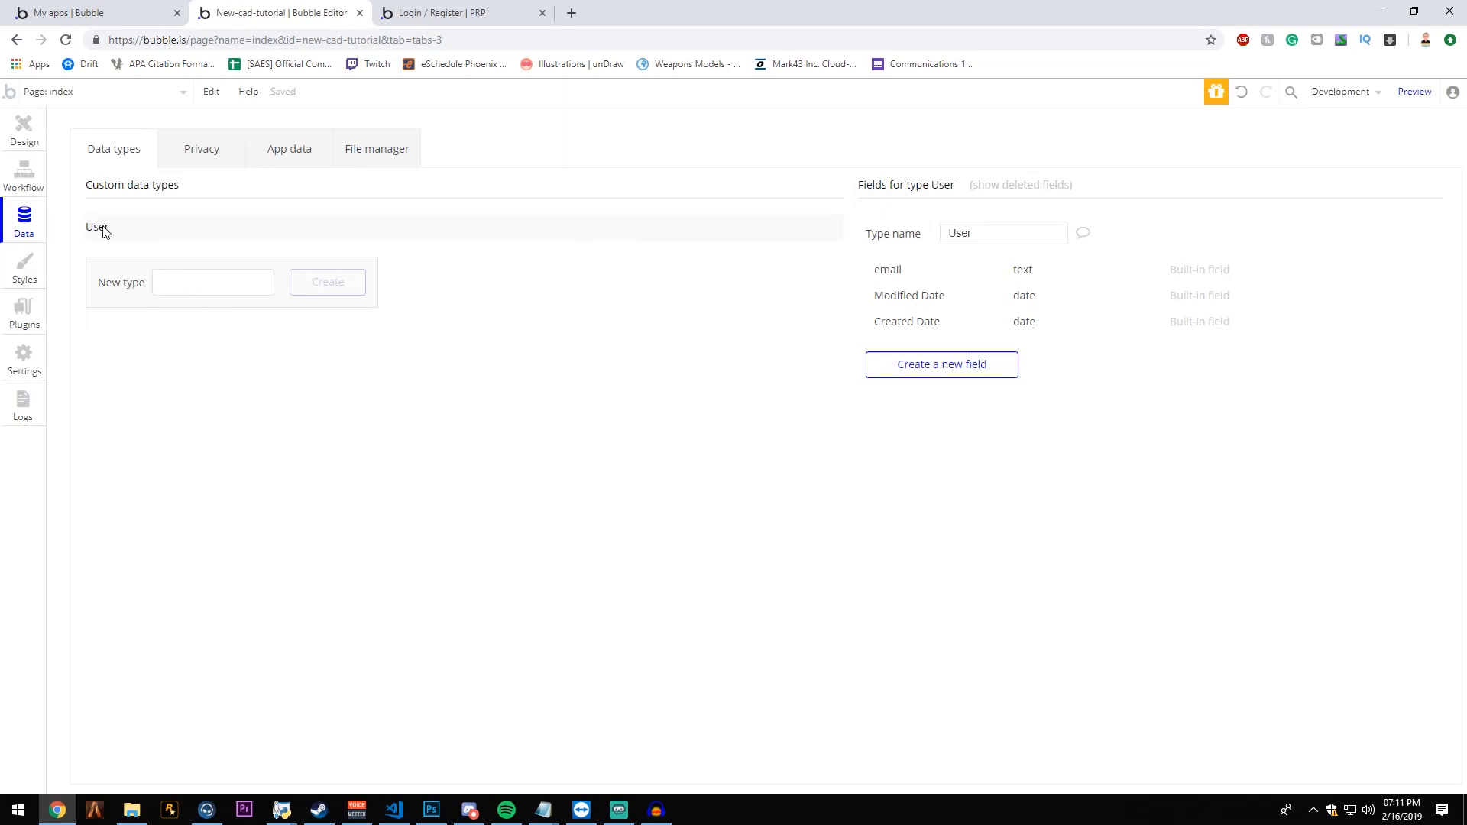
pyautogui.click(944, 363)
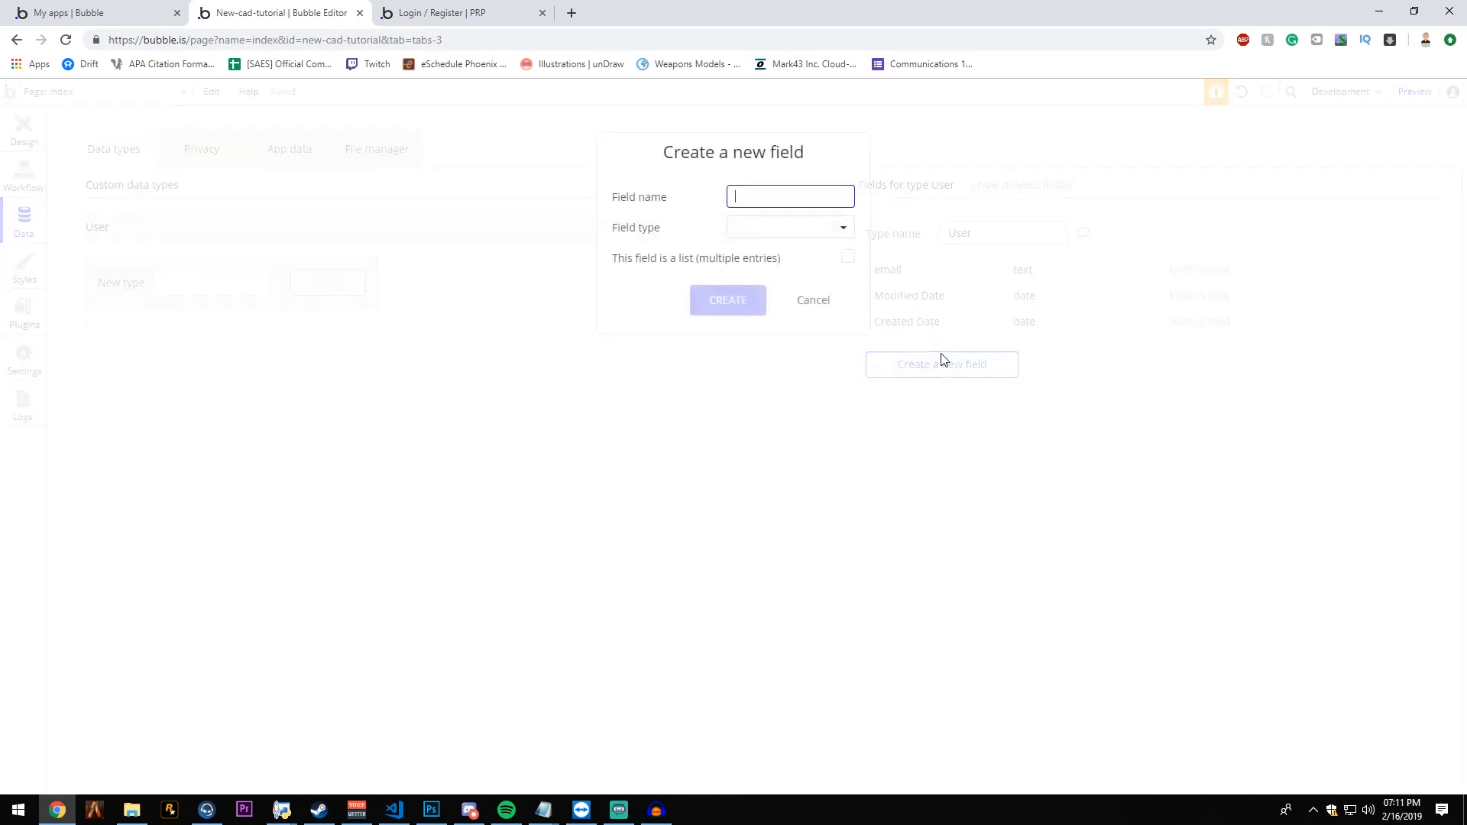
pyautogui.click(777, 233)
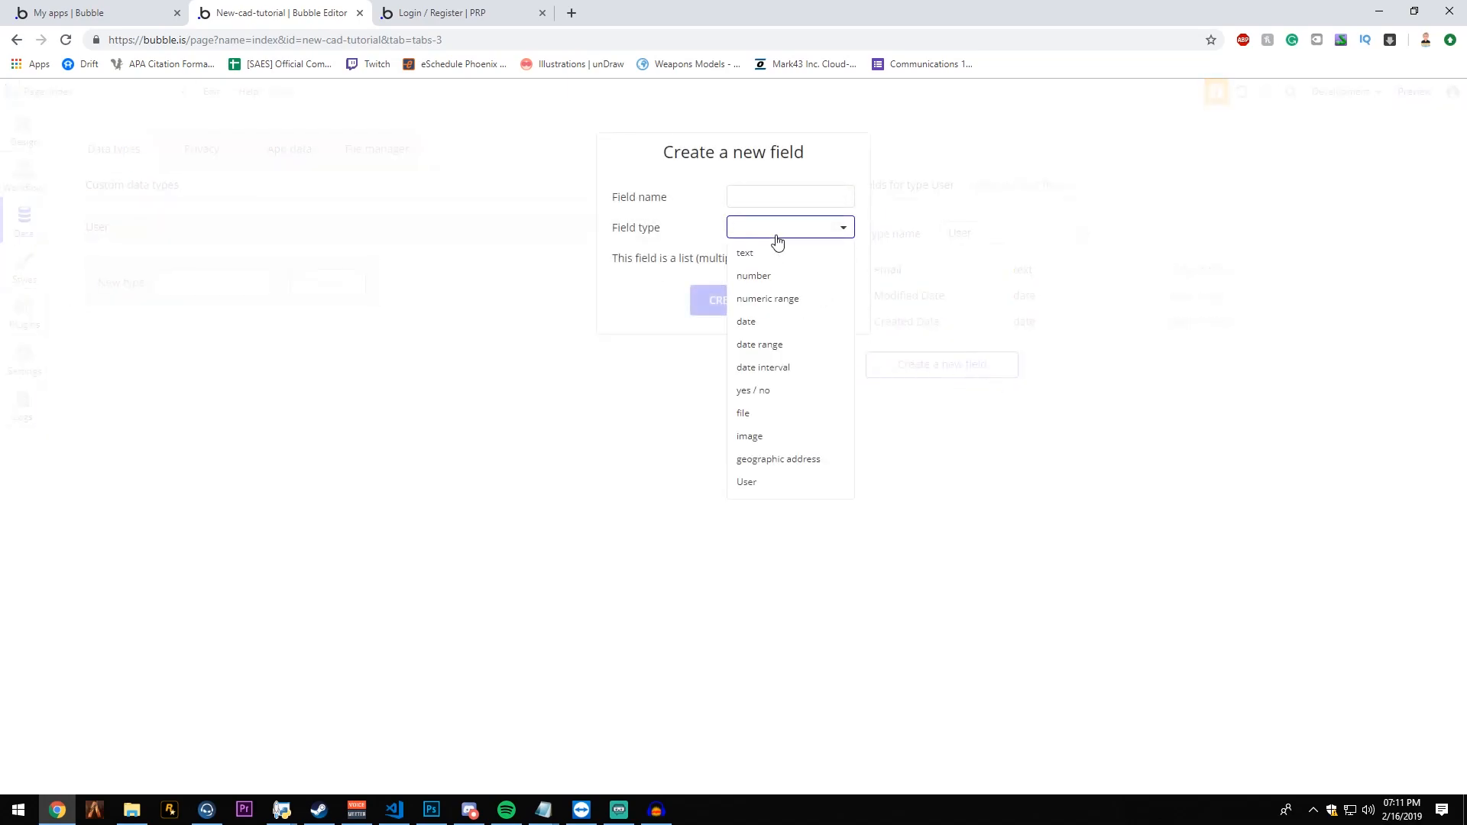
pyautogui.click(746, 482)
pyautogui.click(829, 305)
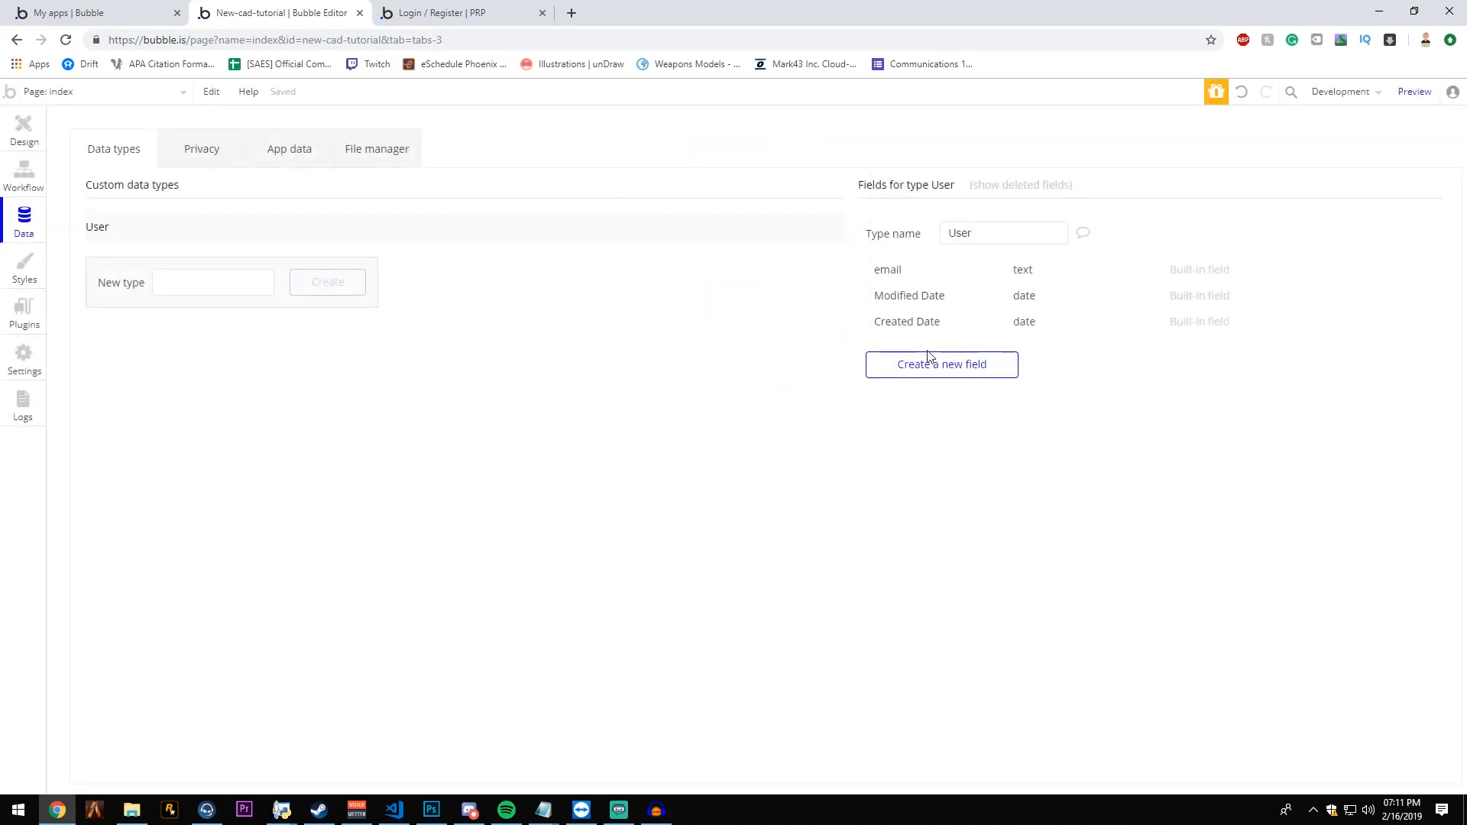
# - Create a new custom data type named Civilian
pyautogui.click(207, 273)
pyautogui.write('Civilian')
pyautogui.click(360, 285)
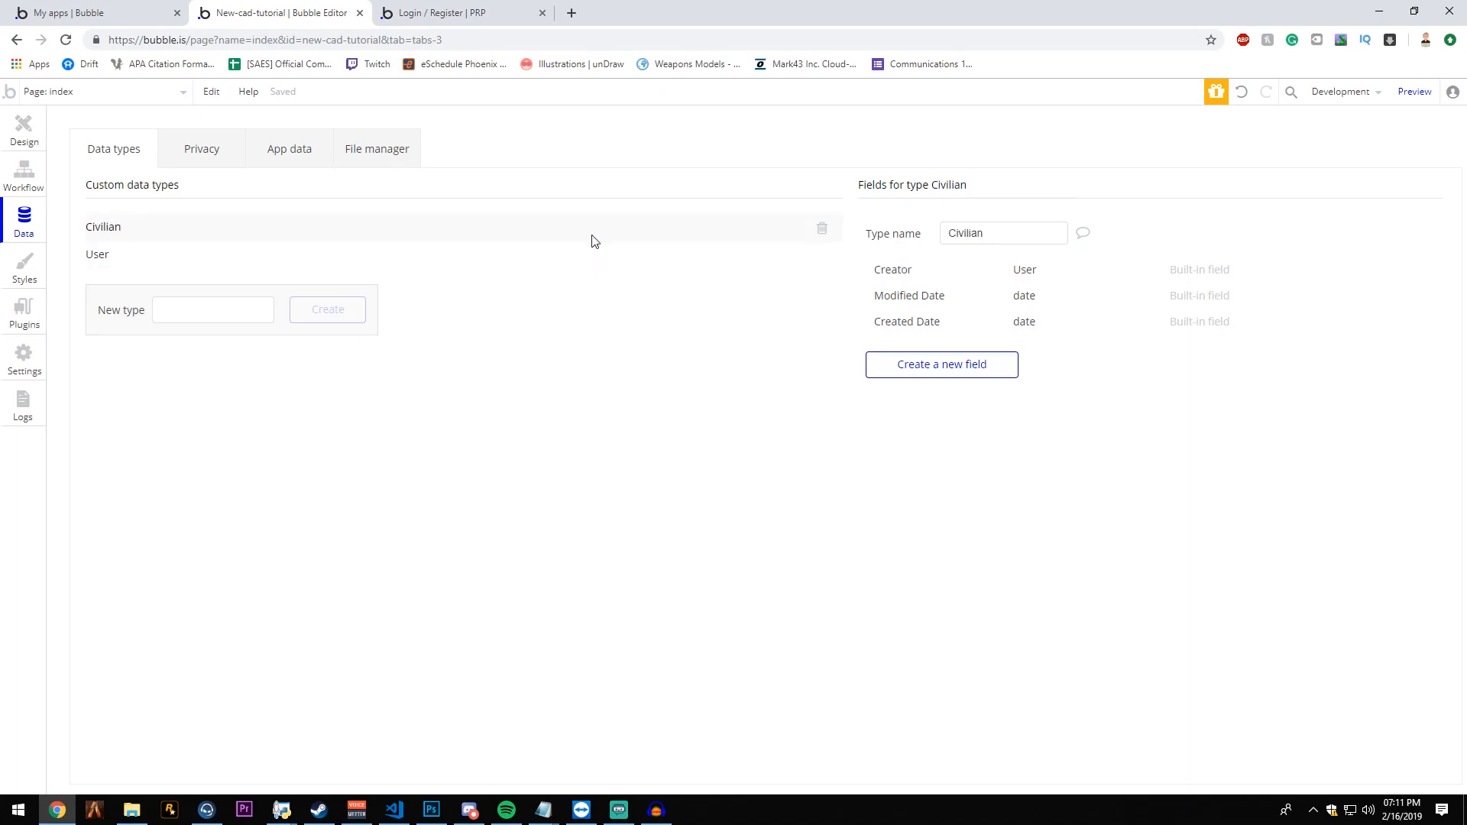
# - Add an activeCivilian field of type Civilian to the User type and delete it again
pyautogui.click(419, 255)
pyautogui.click(946, 366)
pyautogui.write('activeCivilian')
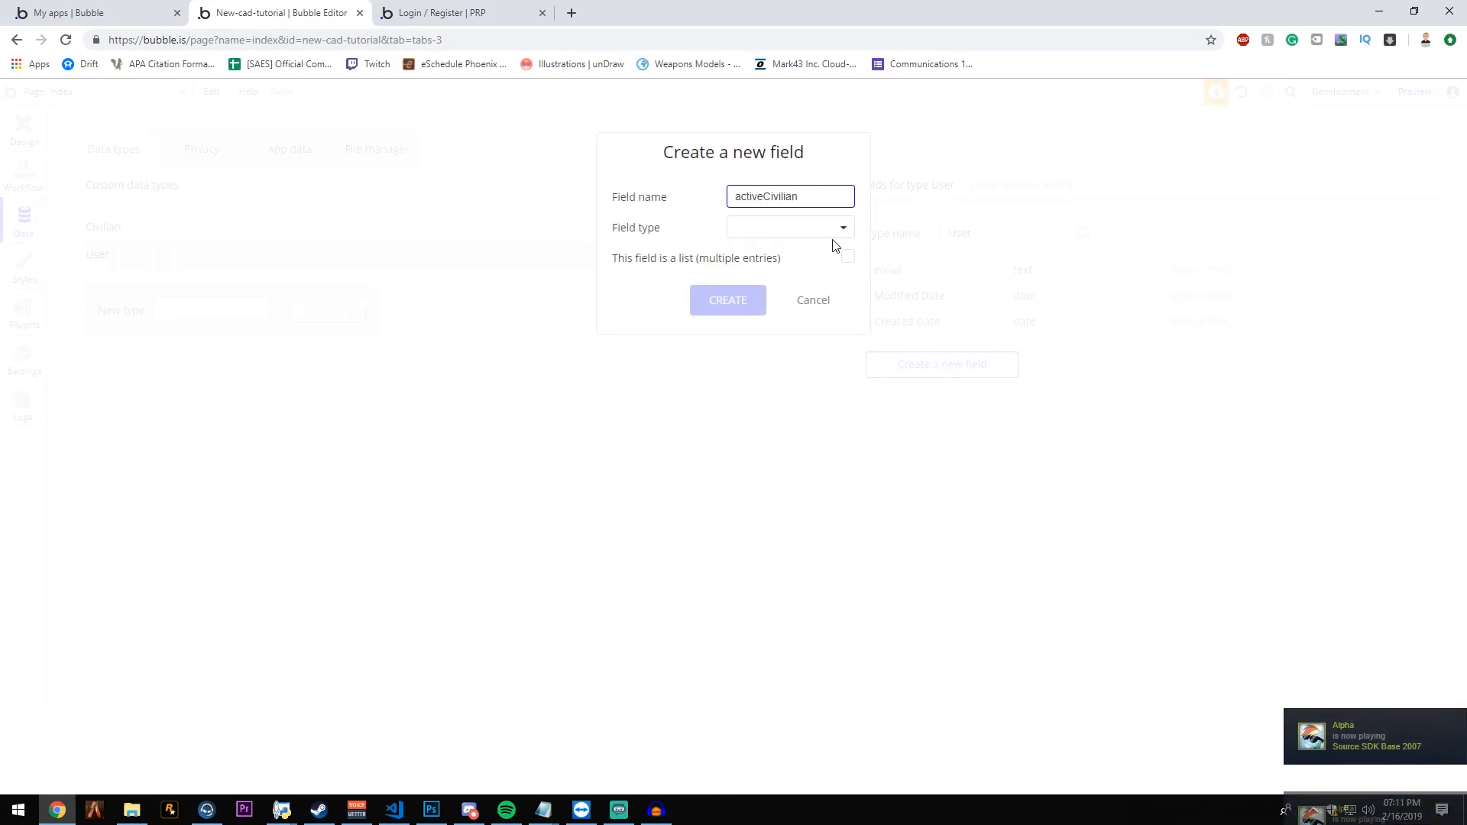
pyautogui.click(829, 231)
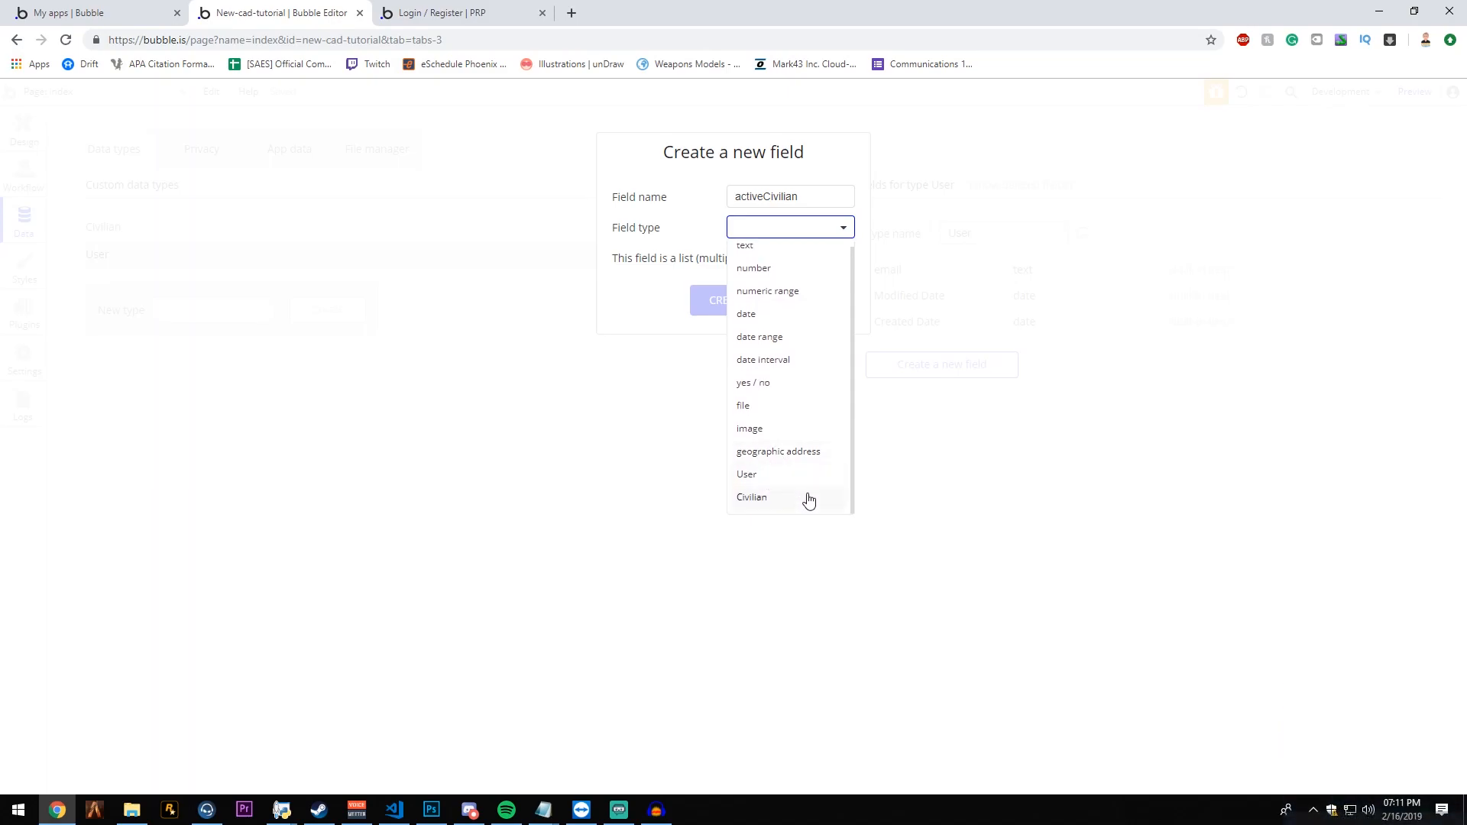
pyautogui.click(779, 503)
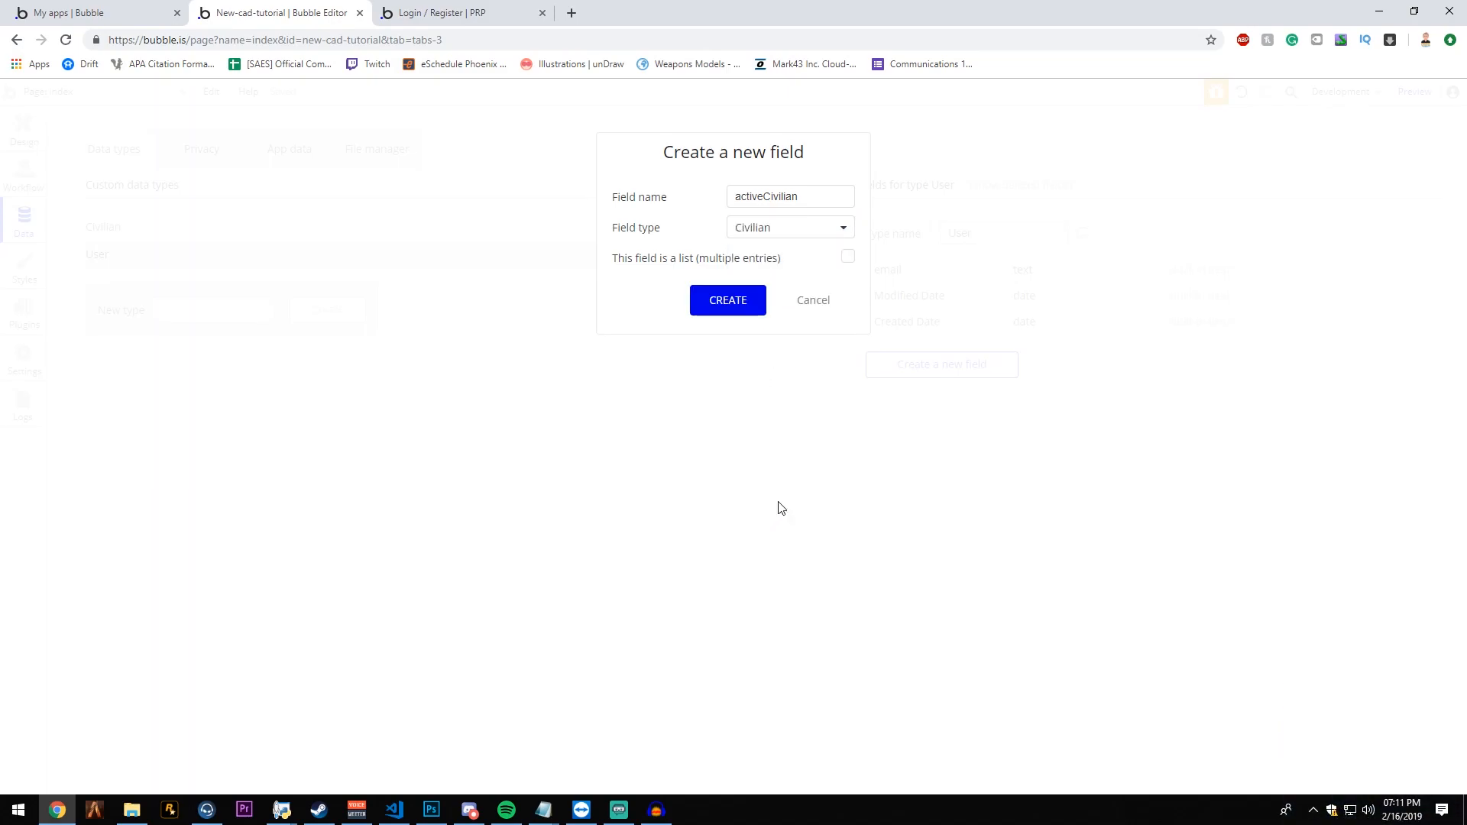
pyautogui.click(731, 310)
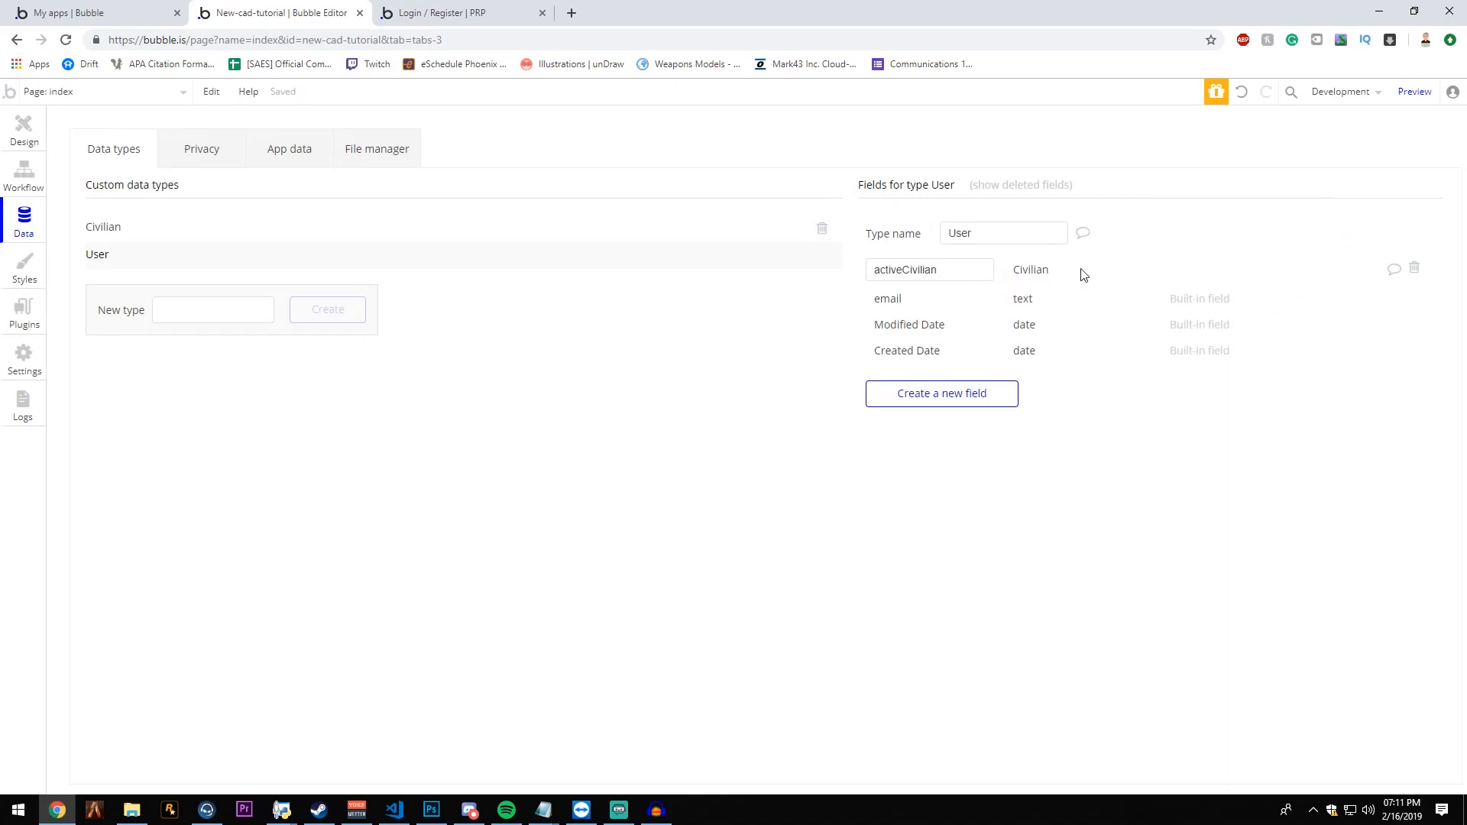
pyautogui.click(1414, 268)
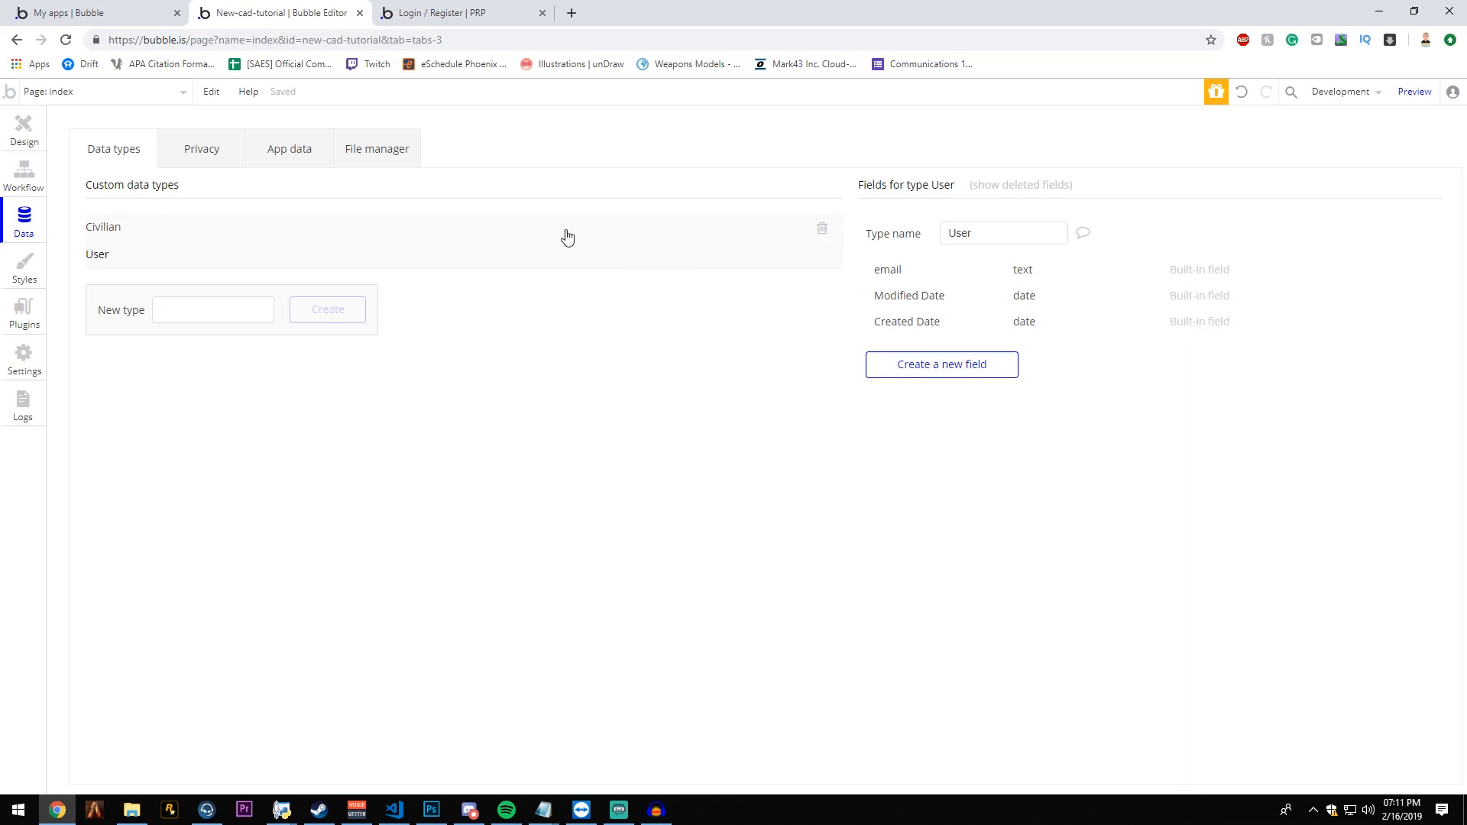
# - Add a Name field of type text to the User data type
pyautogui.click(932, 359)
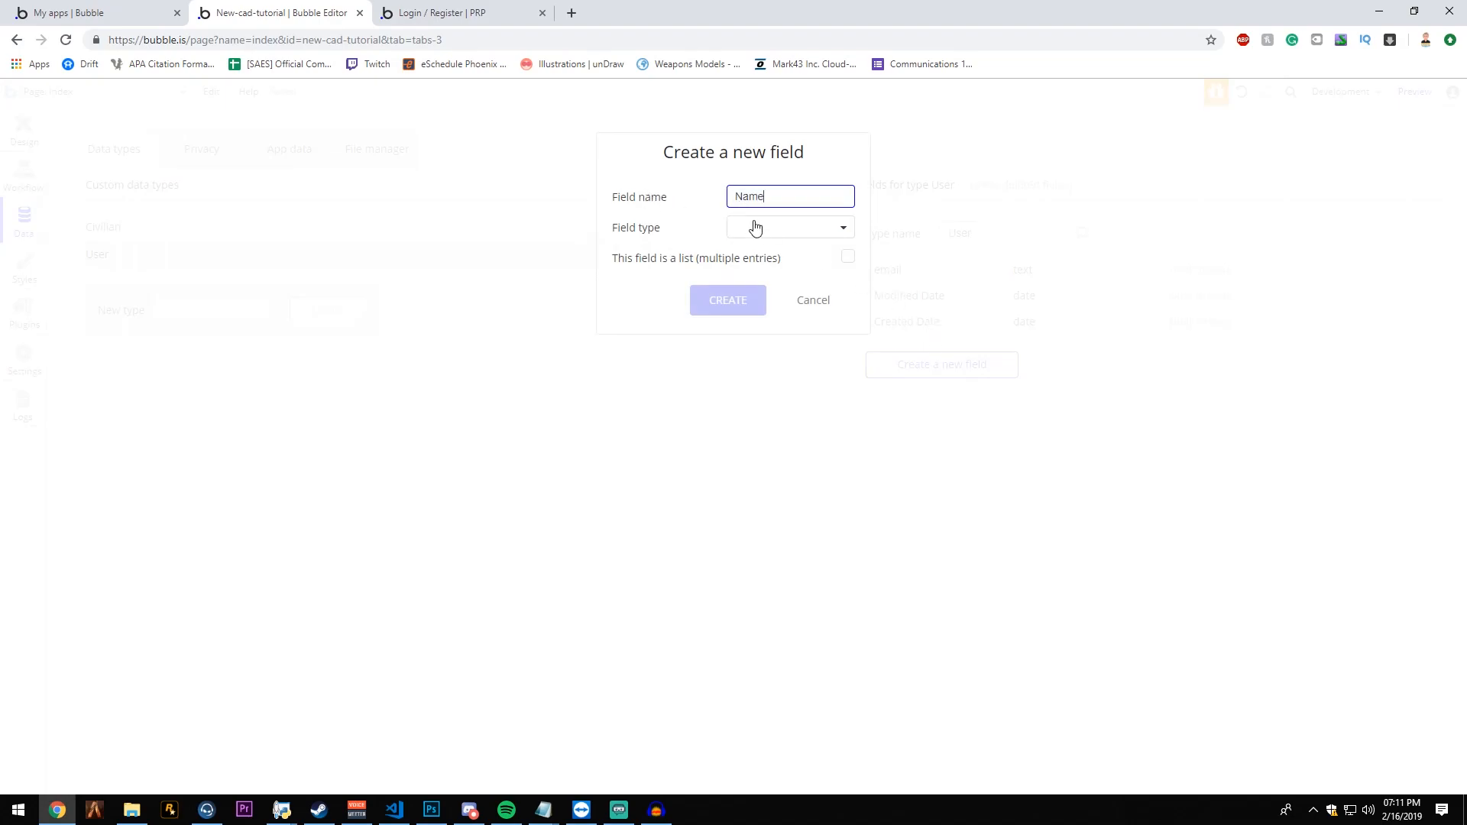
pyautogui.click(768, 230)
pyautogui.click(766, 249)
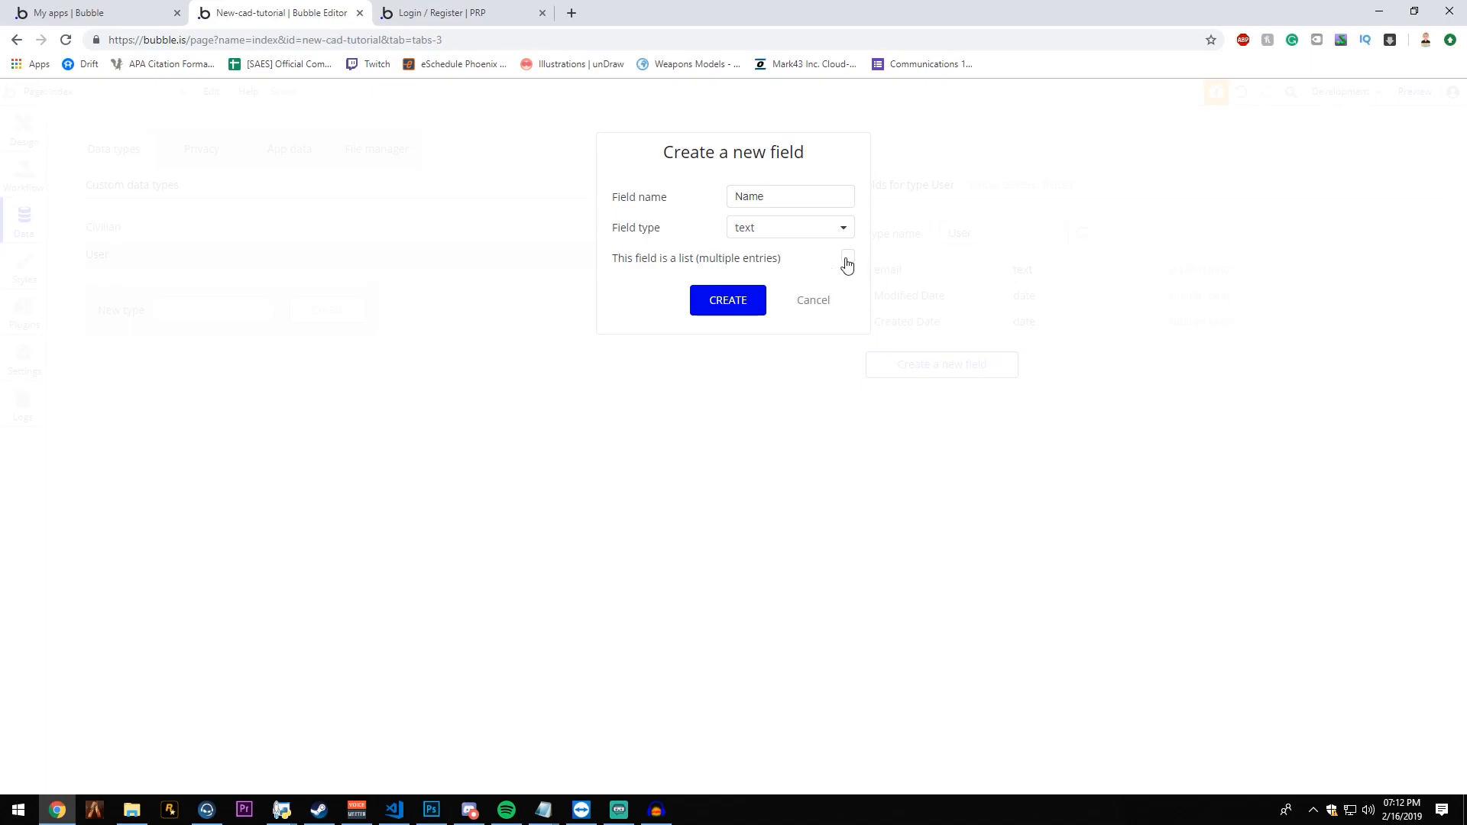
pyautogui.click(721, 304)
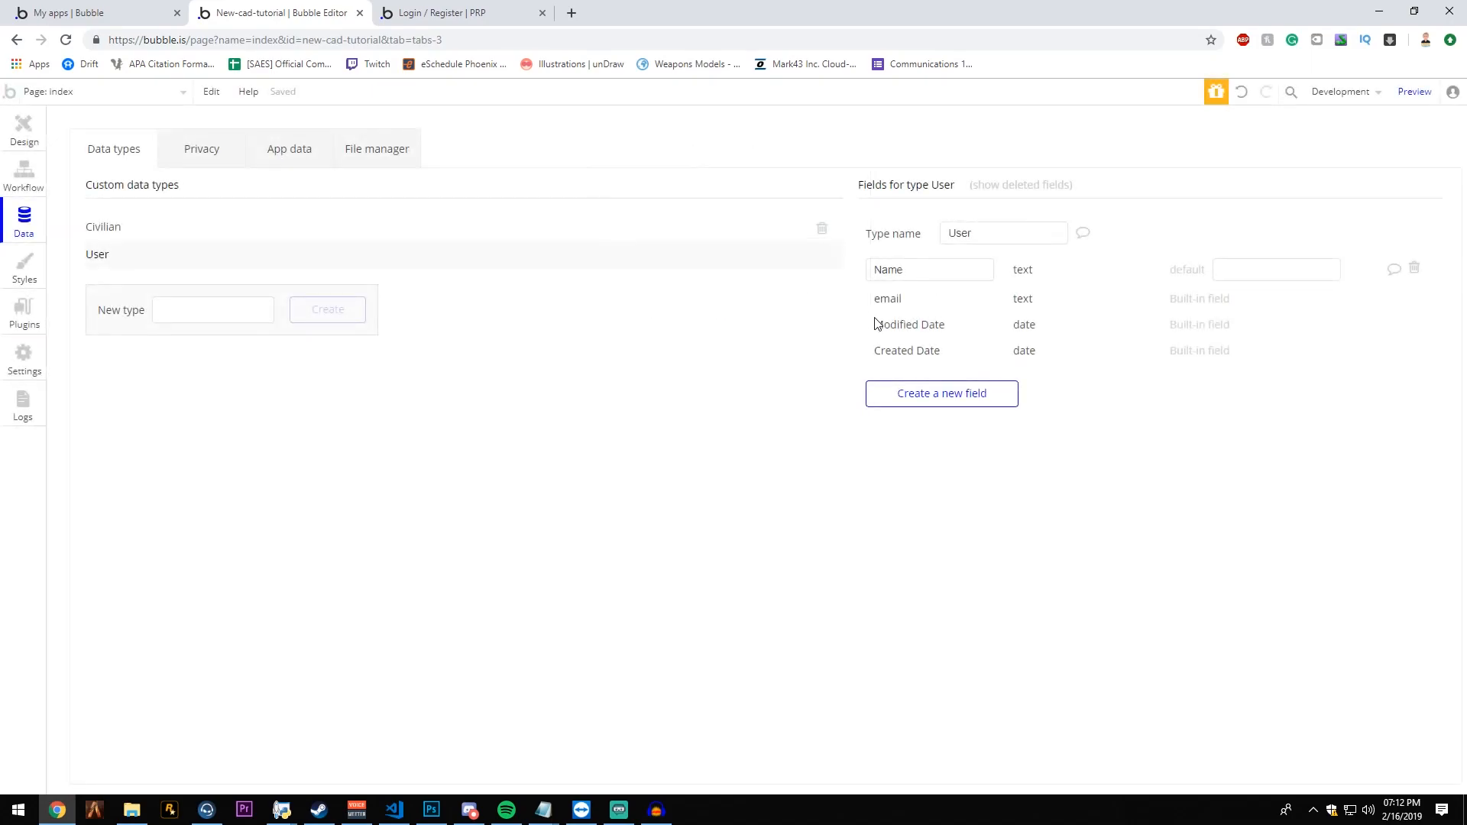
# - Add an isApproved field of type yes / no to the User data type
pyautogui.click(979, 391)
pyautogui.click(955, 241)
pyautogui.click(976, 386)
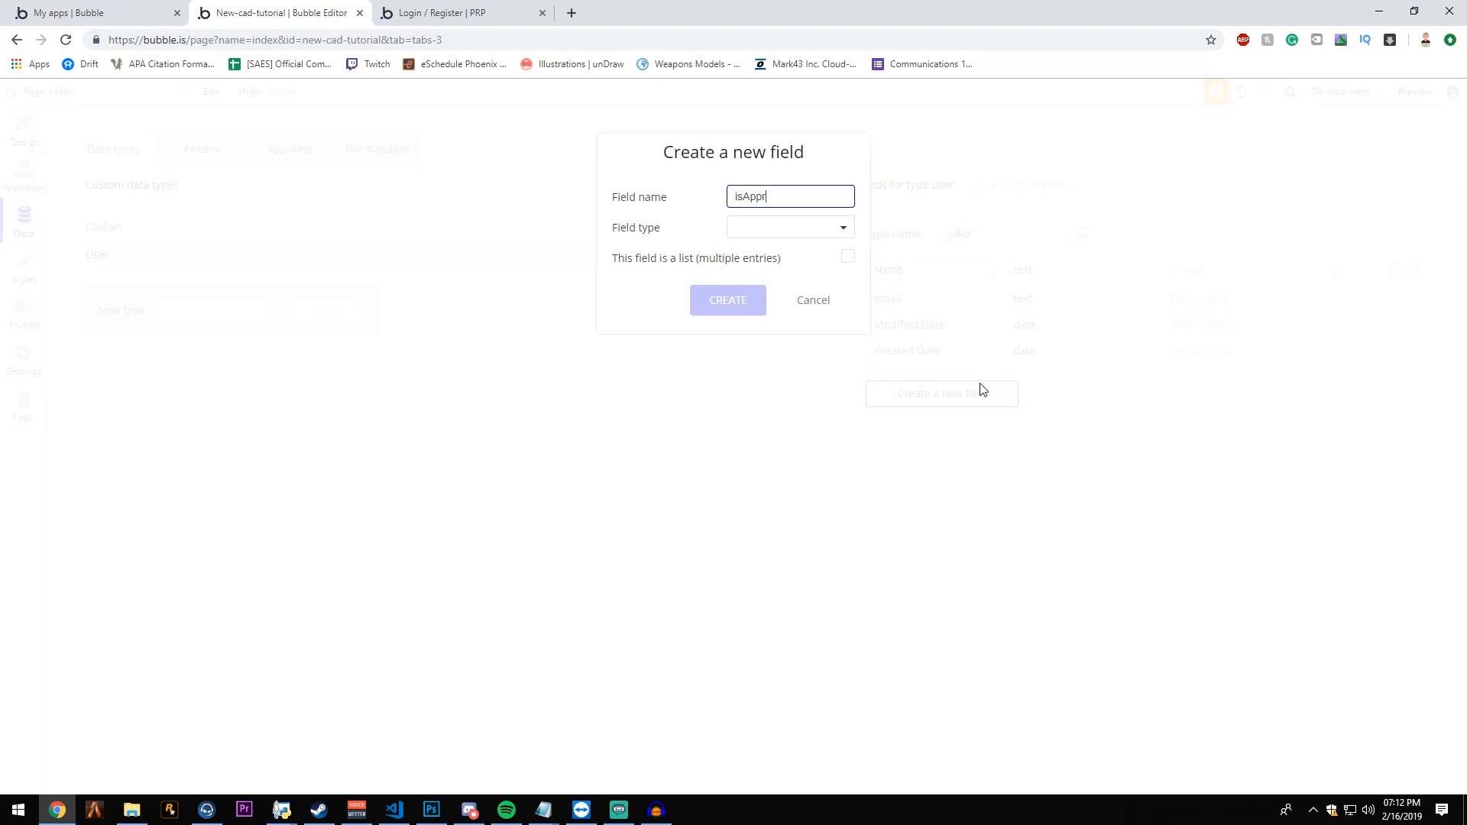
pyautogui.click(775, 226)
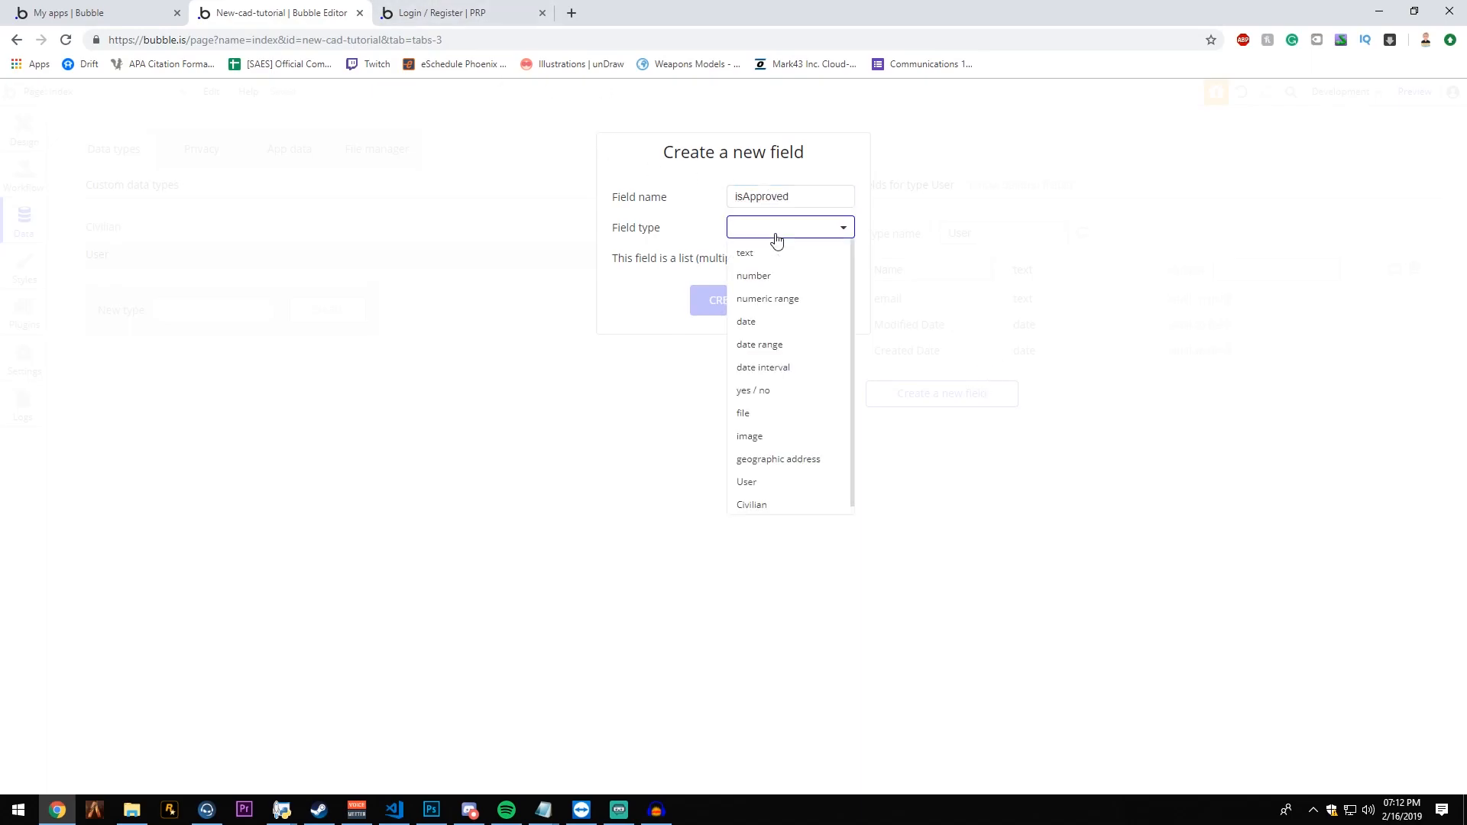
pyautogui.click(794, 392)
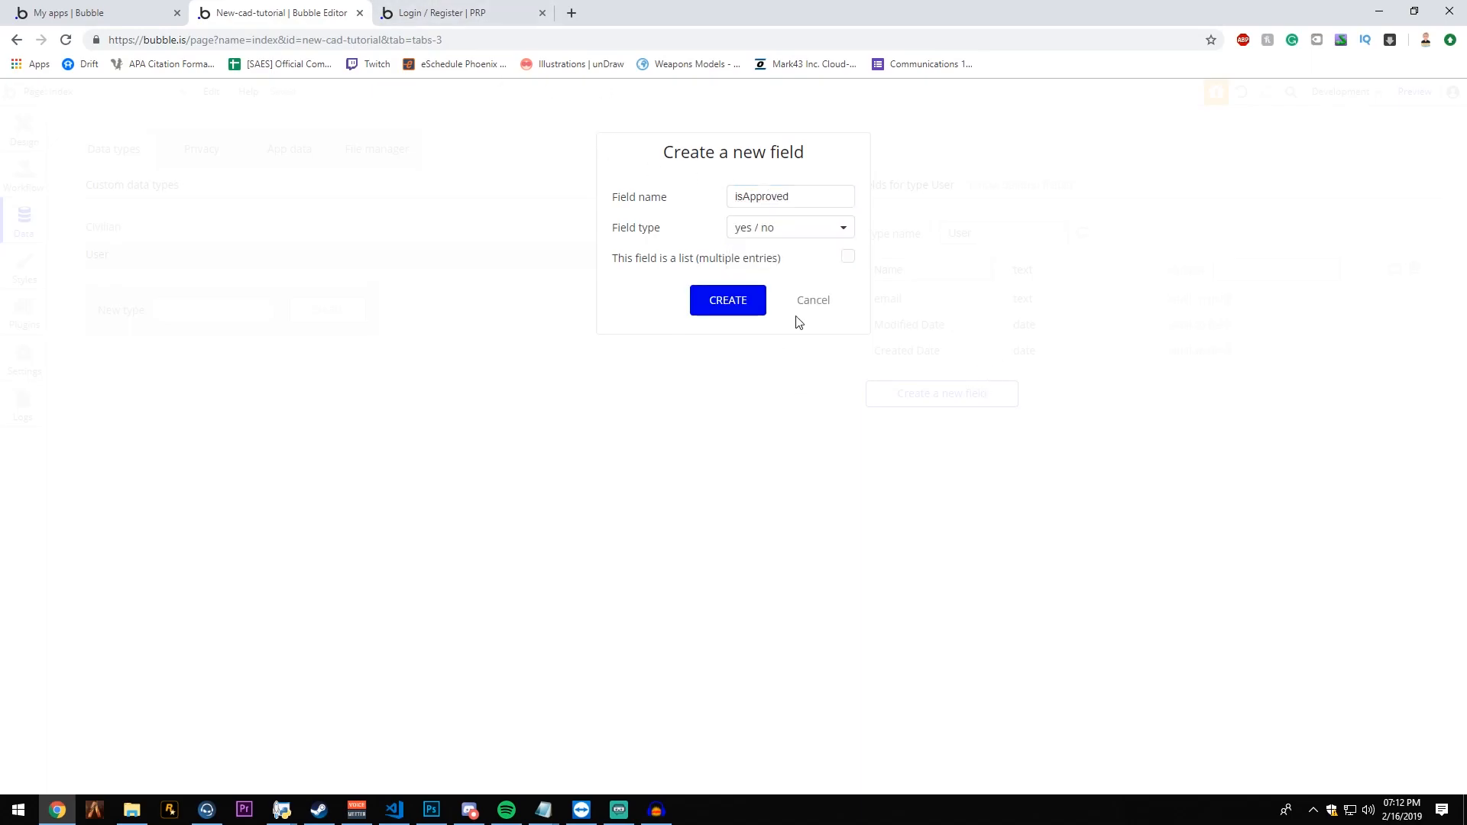
pyautogui.click(732, 304)
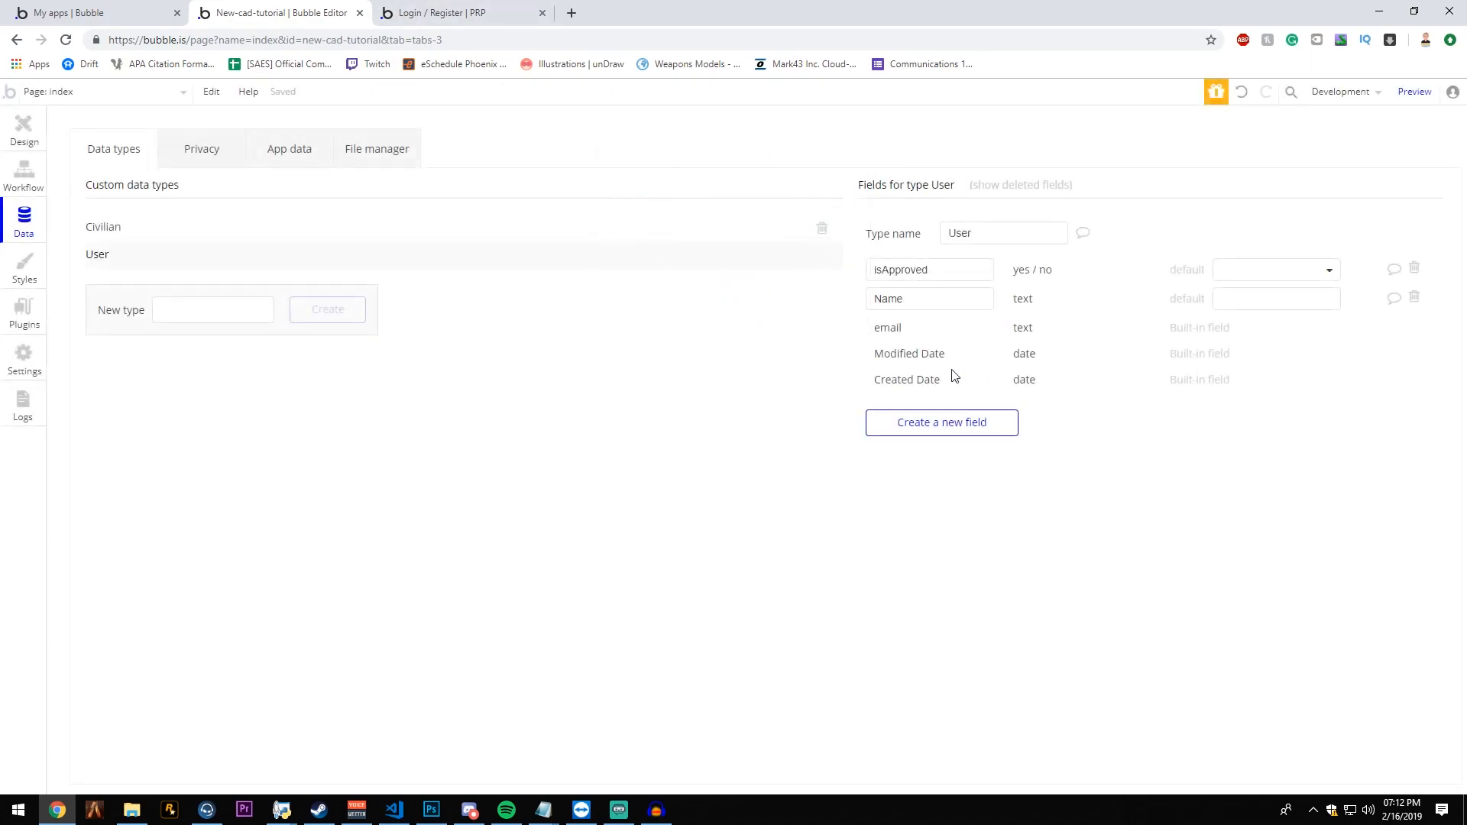
# - Choose the default value for the User type's isApproved field
pyautogui.click(1251, 280)
pyautogui.click(1259, 280)
pyautogui.moveTo(1230, 298)
pyautogui.click(1231, 302)
pyautogui.click(1146, 263)
pyautogui.click(1253, 275)
pyautogui.click(1248, 297)
pyautogui.click(1222, 277)
pyautogui.click(1235, 316)
pyautogui.click(1233, 300)
pyautogui.click(1181, 325)
# - Return to the index page's design view and look over the app's list of pages
pyautogui.click(14, 137)
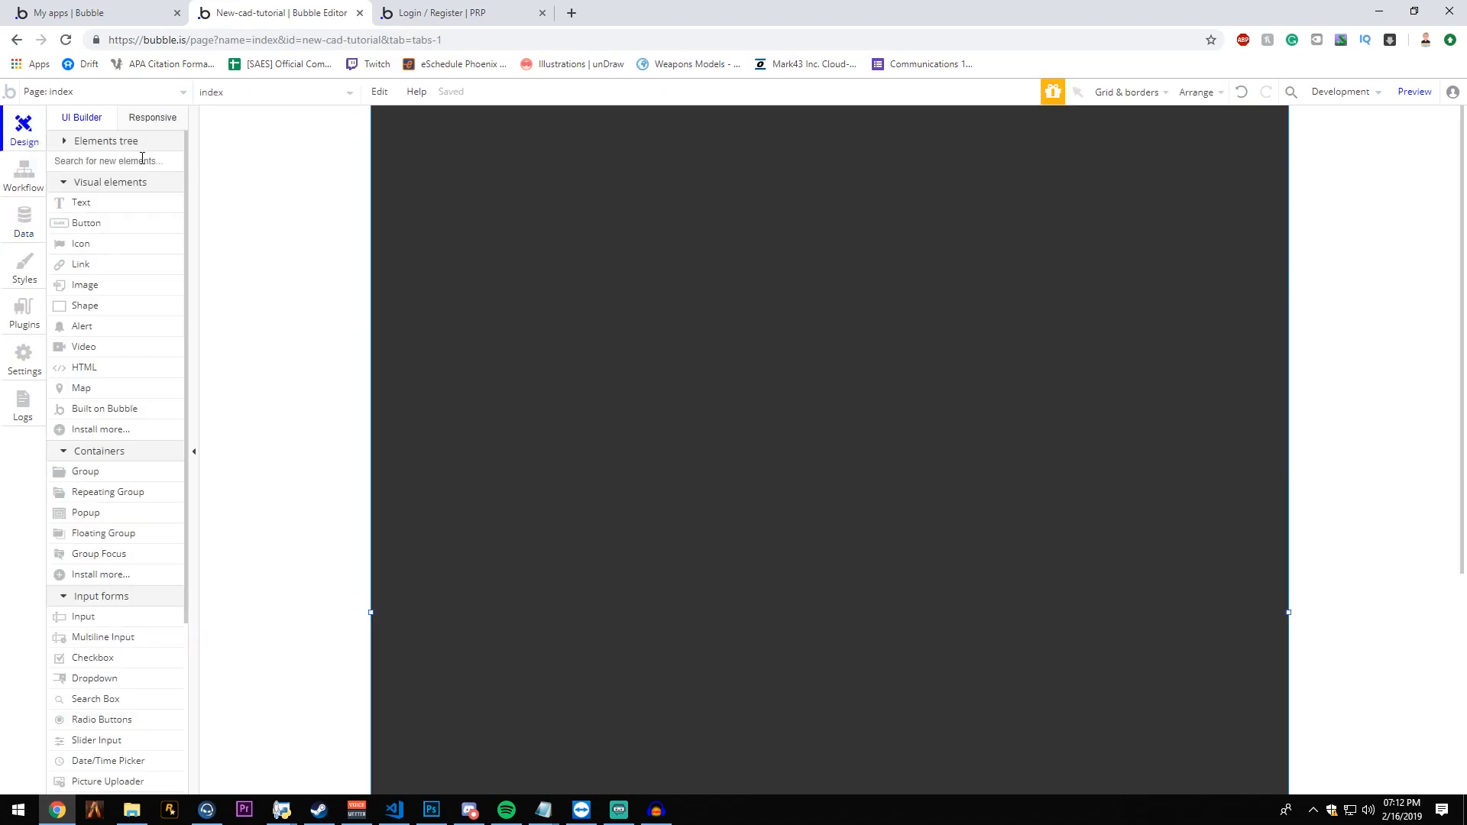
pyautogui.click(111, 93)
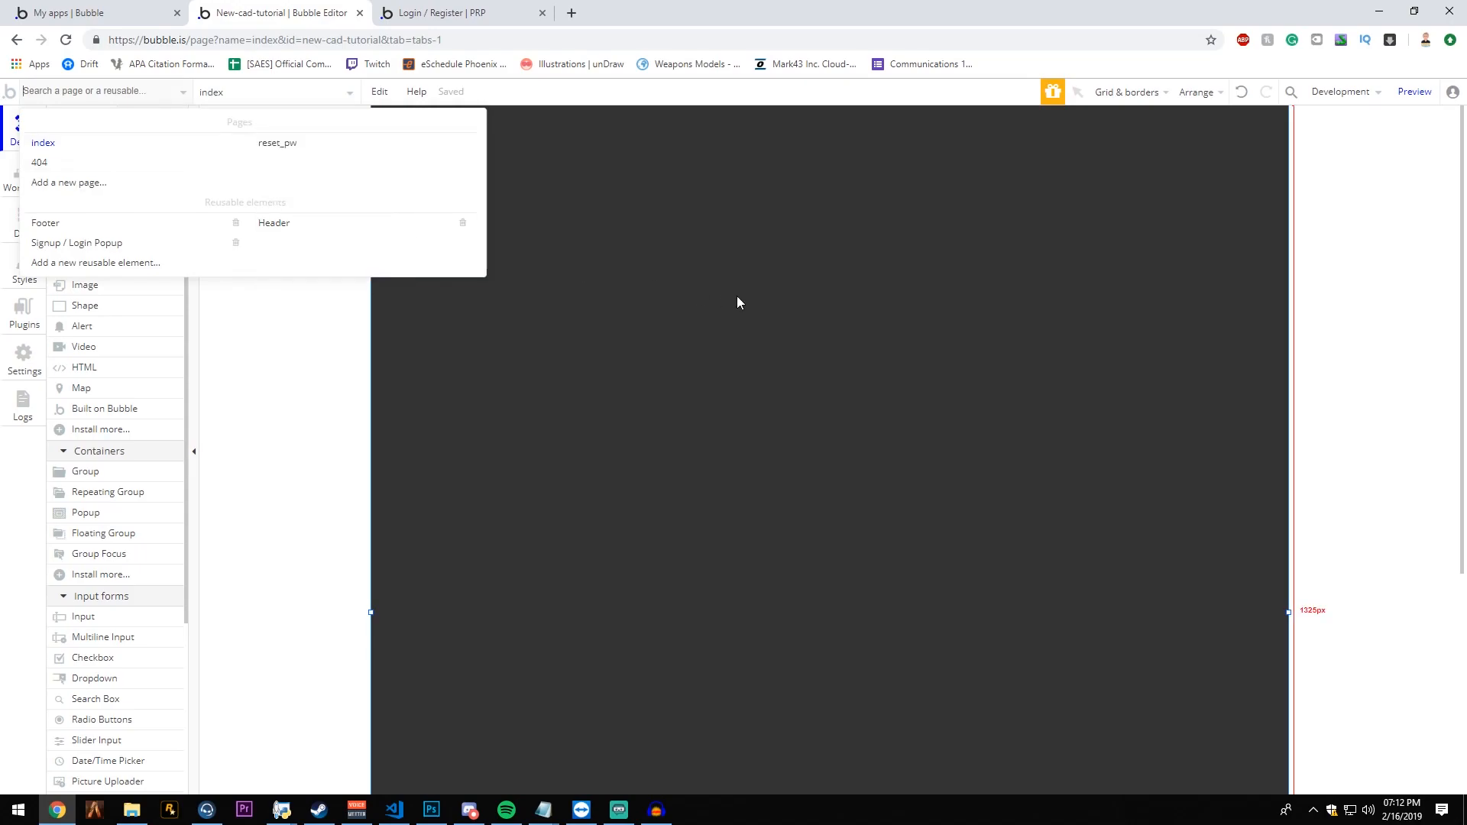
pyautogui.moveTo(68, 142)
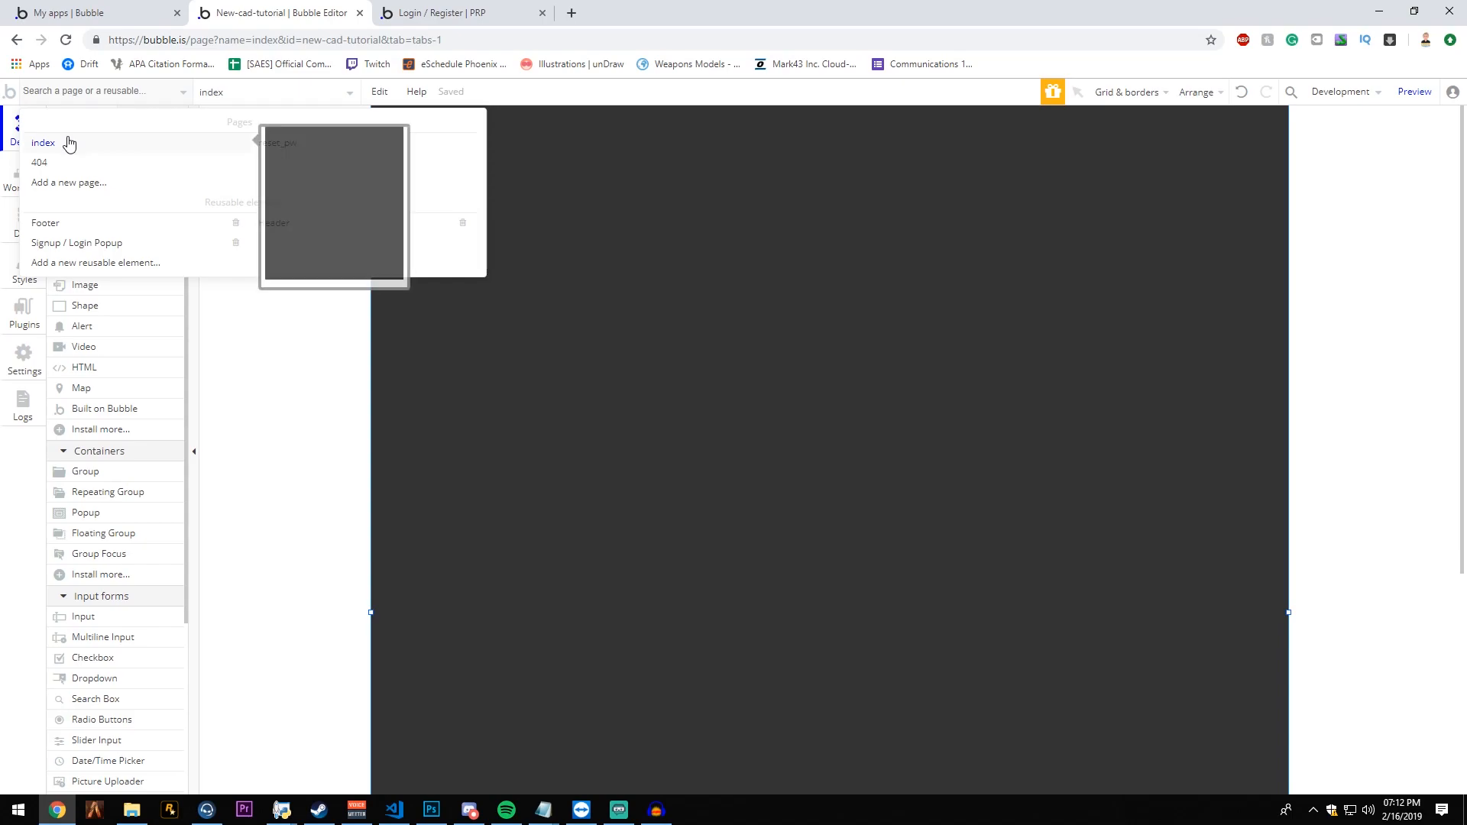
pyautogui.click(864, 221)
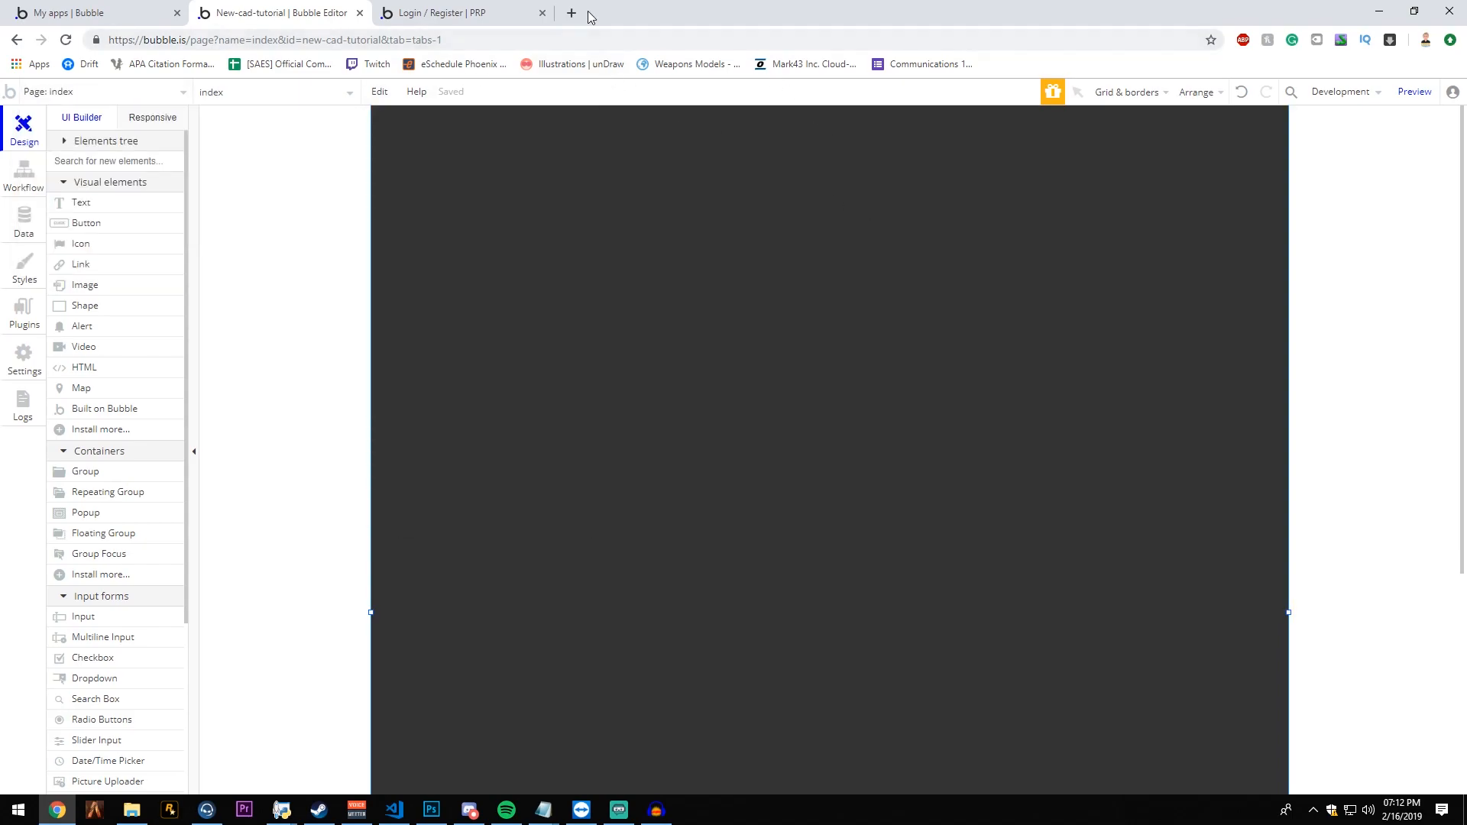
# - Open Google in a new browser tab, try the address google.com/index, and return to the plain google.com address
pyautogui.click(571, 13)
pyautogui.write('go')
pyautogui.press('Return')
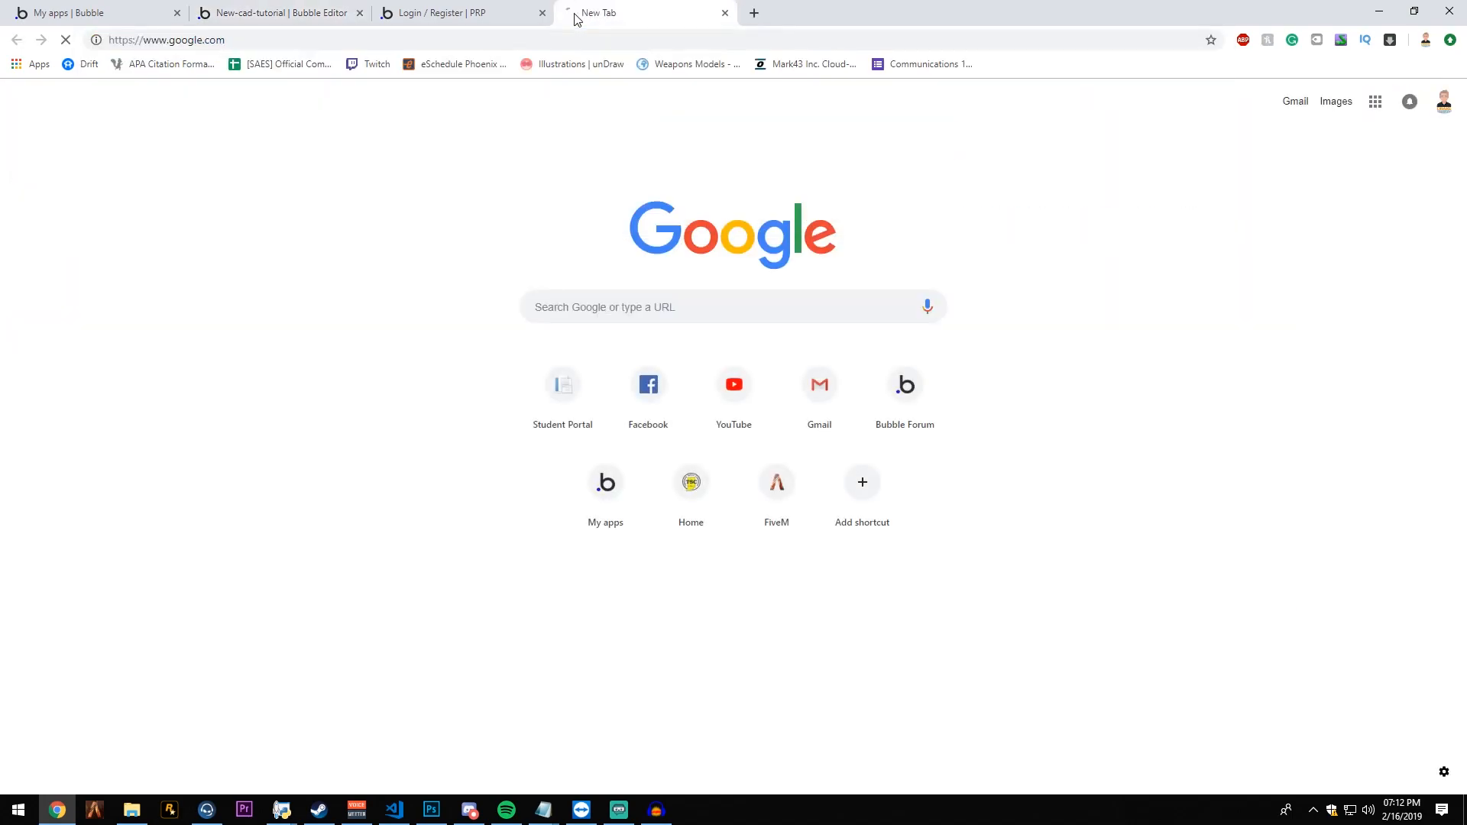
pyautogui.click(304, 39)
pyautogui.click(261, 38)
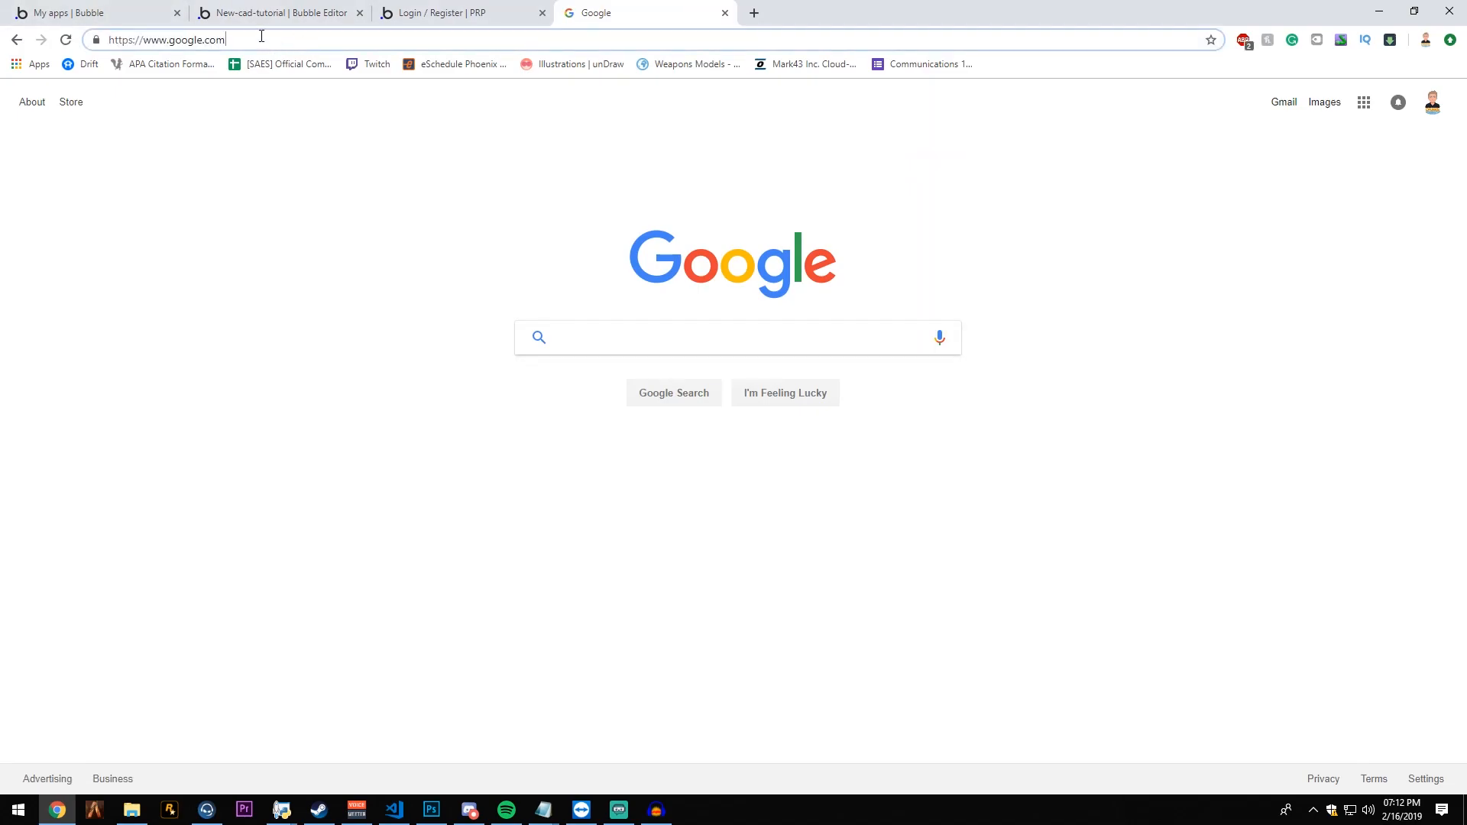
pyautogui.write('index')
pyautogui.press('Return')
pyautogui.doubleClick(263, 36)
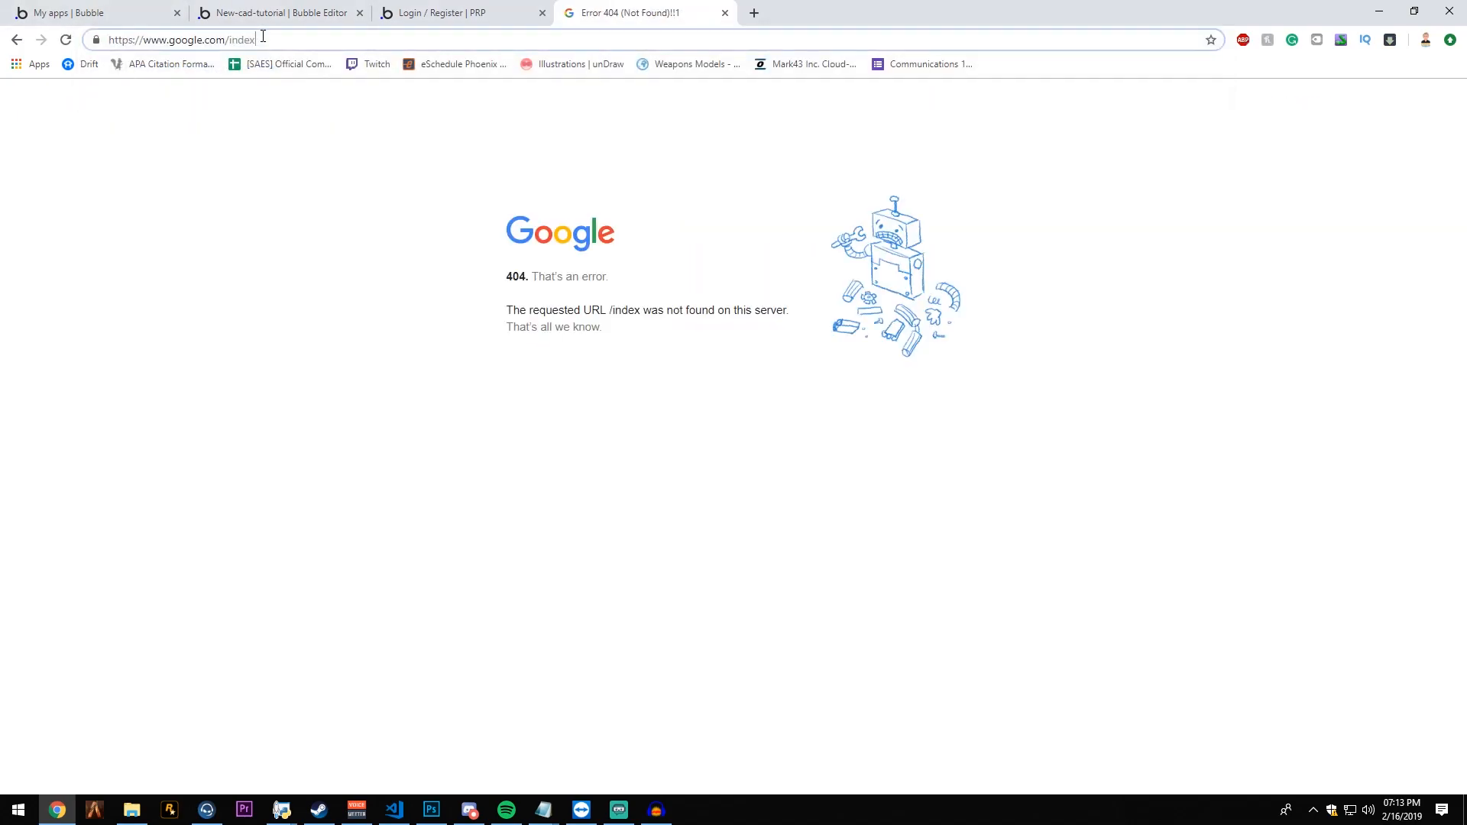
pyautogui.press('BackSpace')
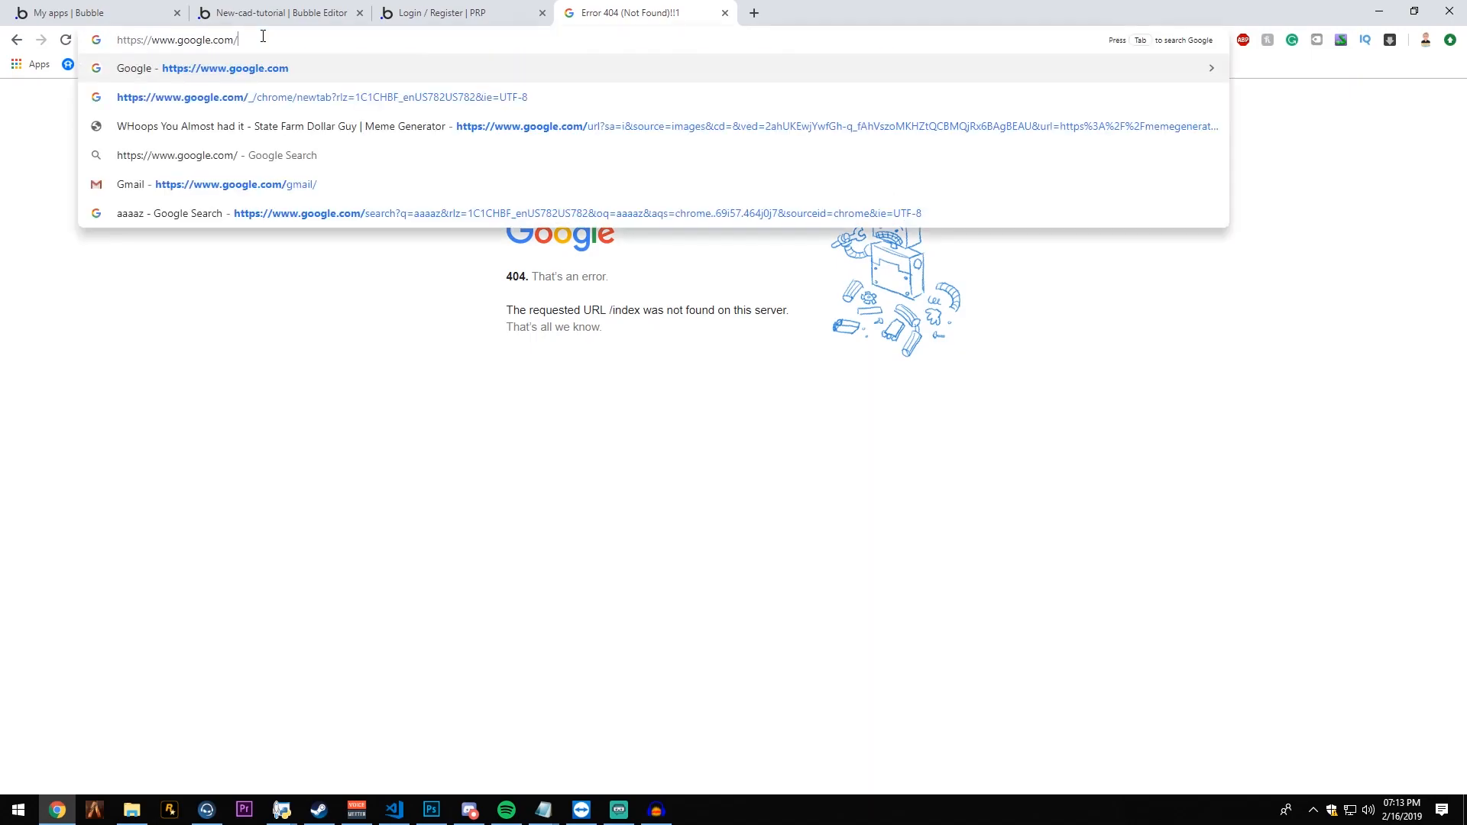
pyautogui.press('Return')
pyautogui.click(263, 40)
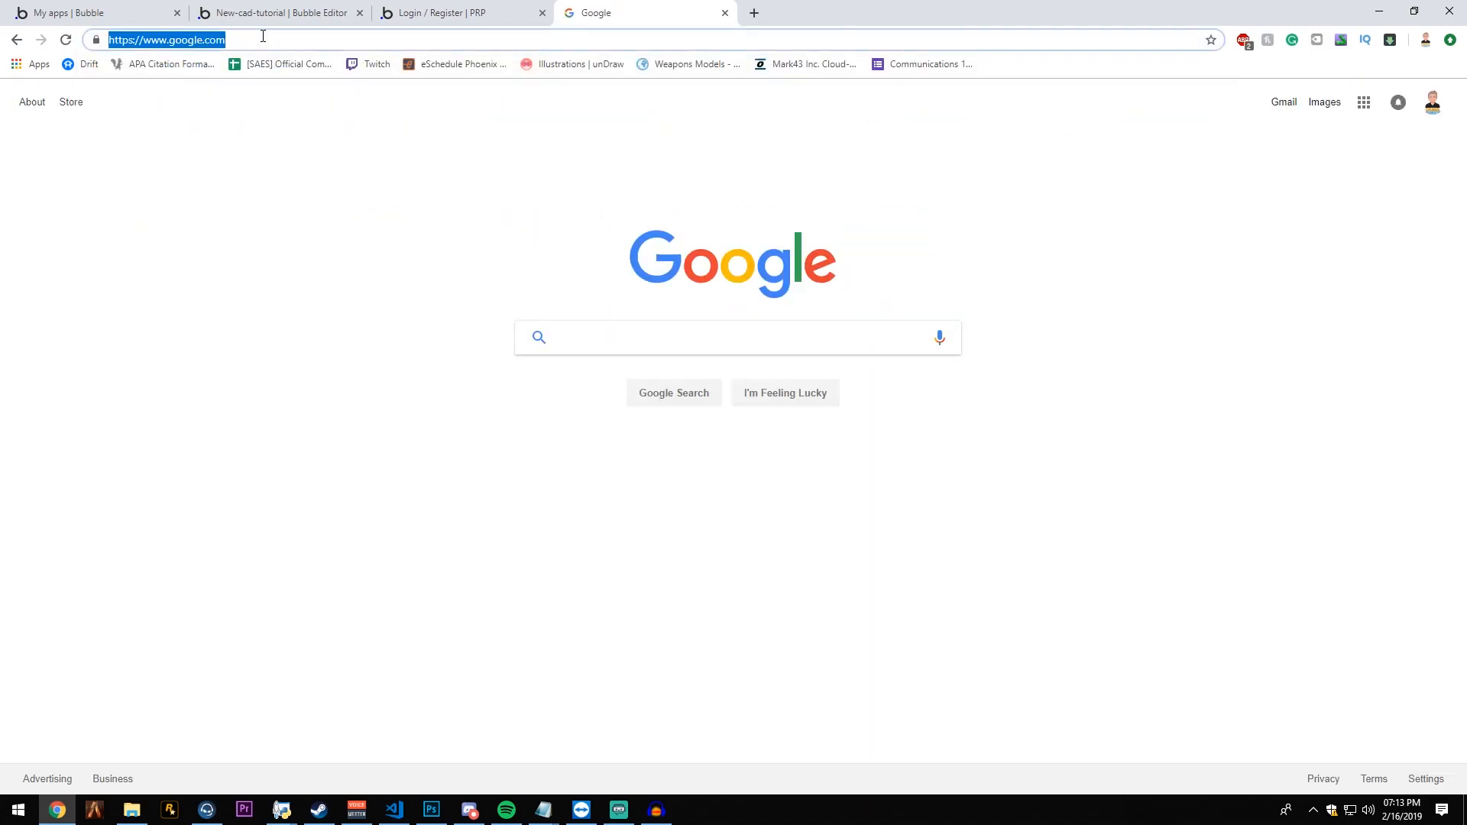
pyautogui.click(263, 36)
# - Open the bookmarked APA citation site, try its address with /index after the domain twice, and close that browser tab
pyautogui.click(197, 65)
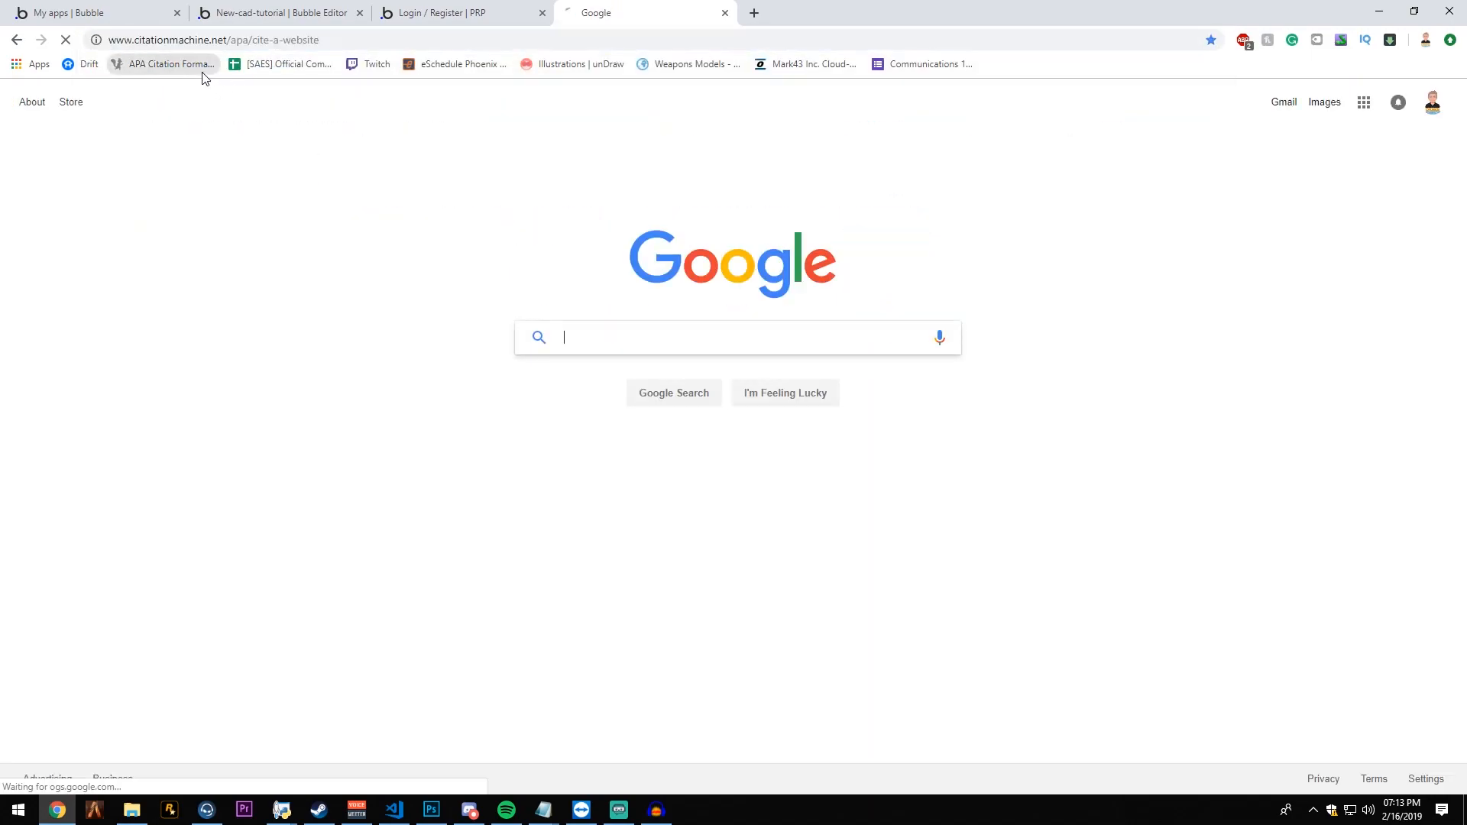
pyautogui.moveTo(300, 40); pyautogui.dragTo(551, 56)
pyautogui.press('BackSpace')
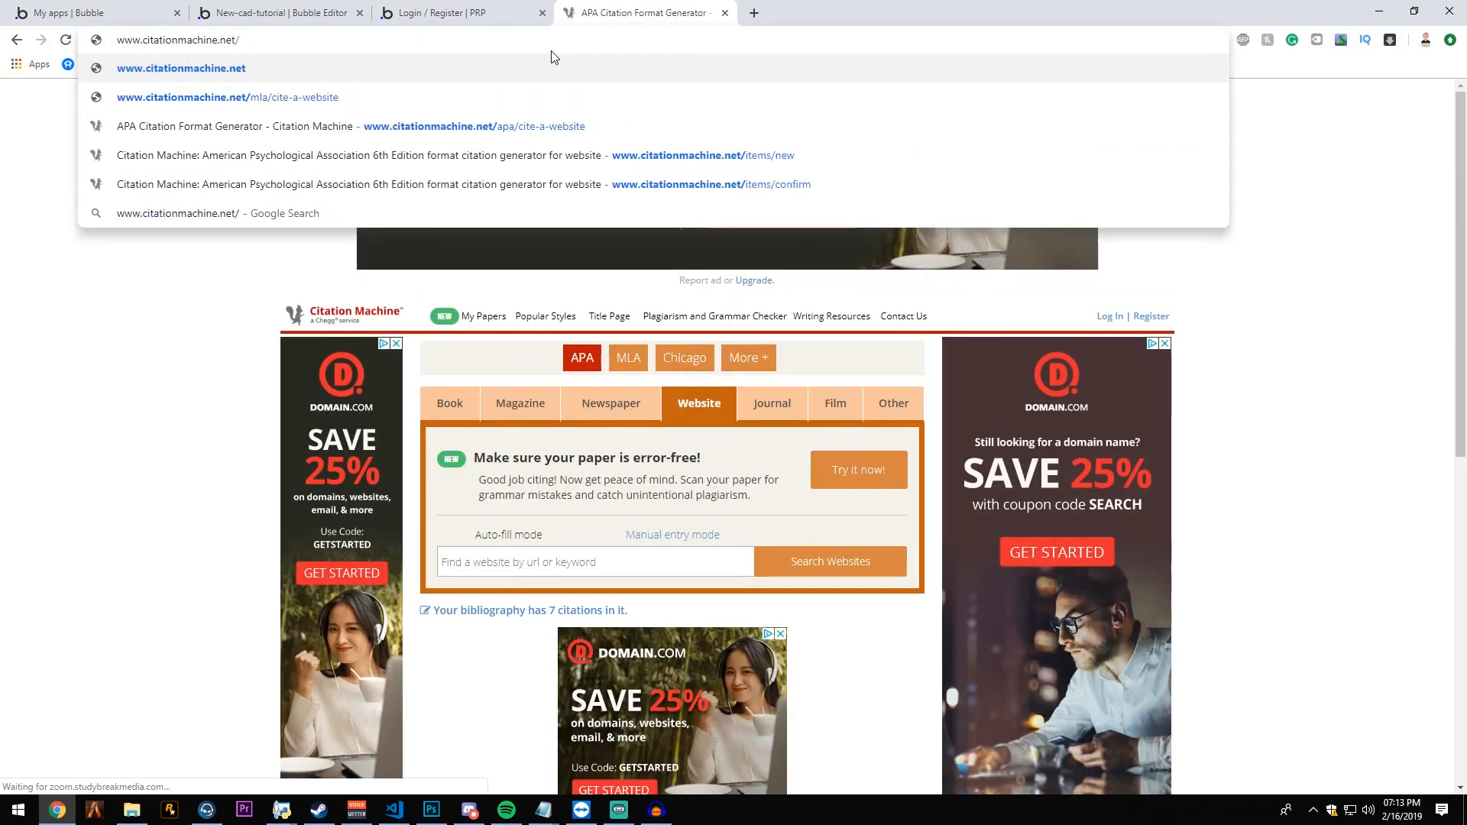
pyautogui.write('index')
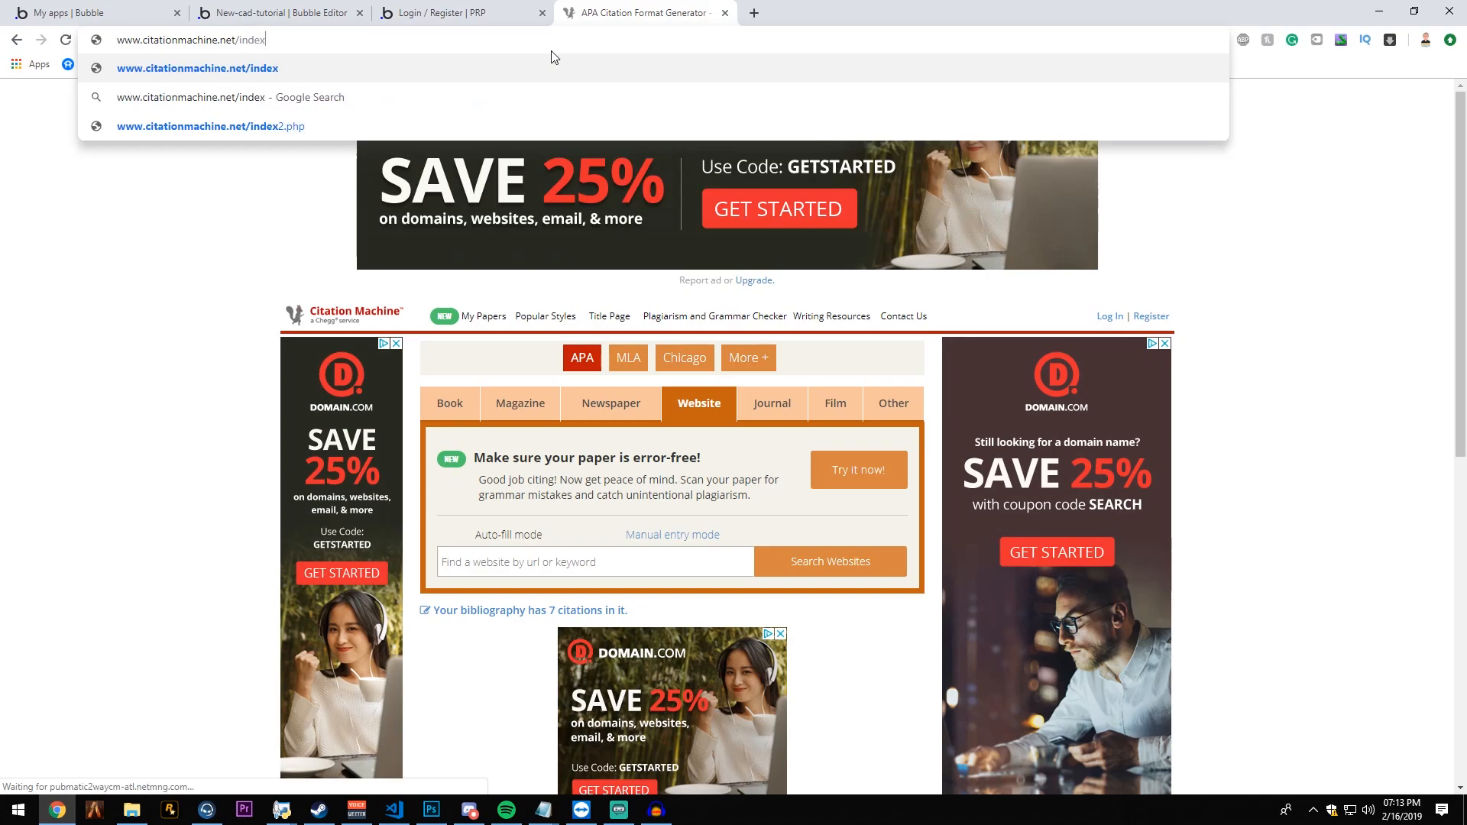
pyautogui.press('Return')
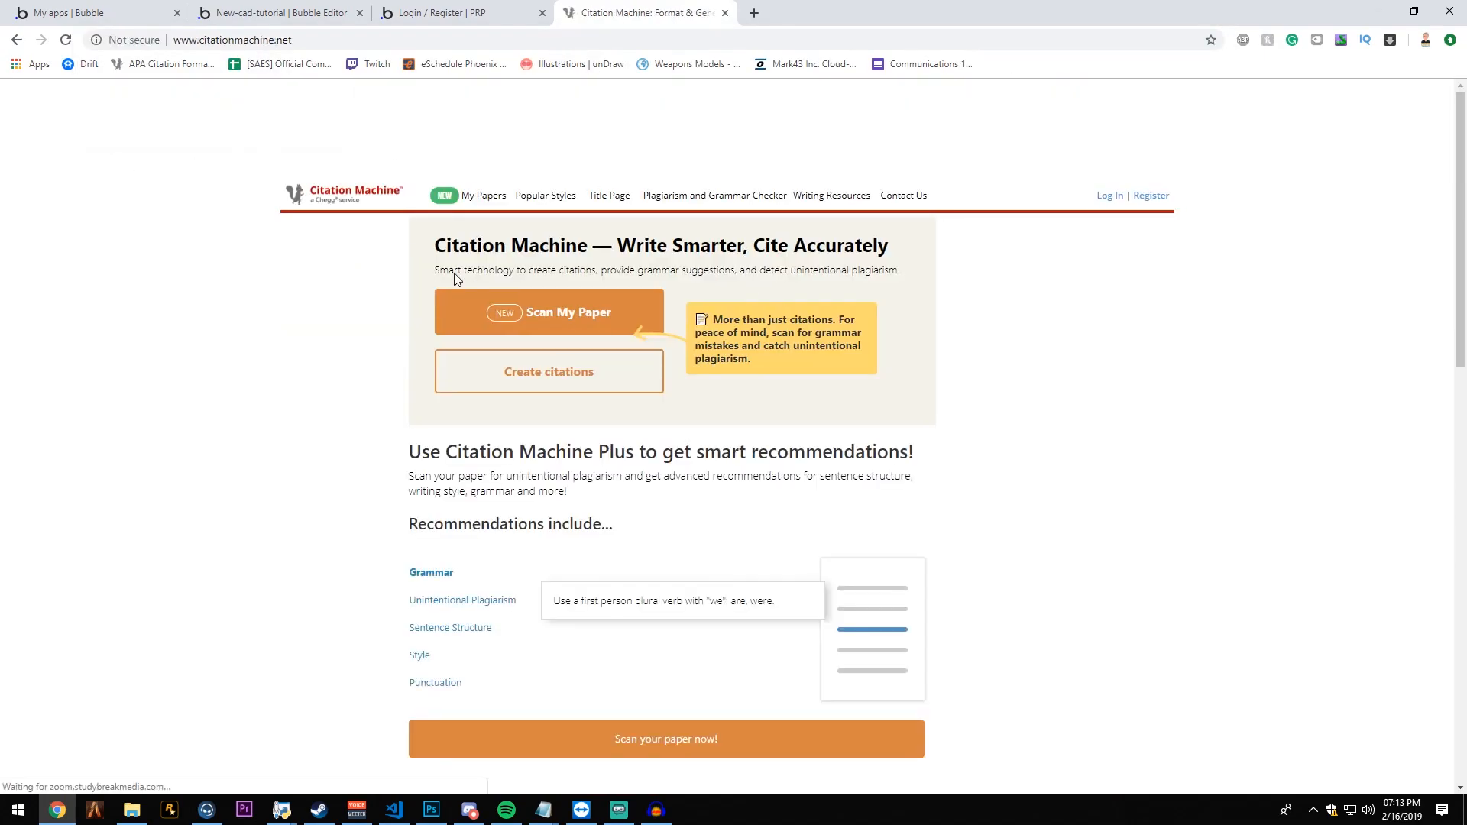
pyautogui.click(480, 37)
pyautogui.click(481, 37)
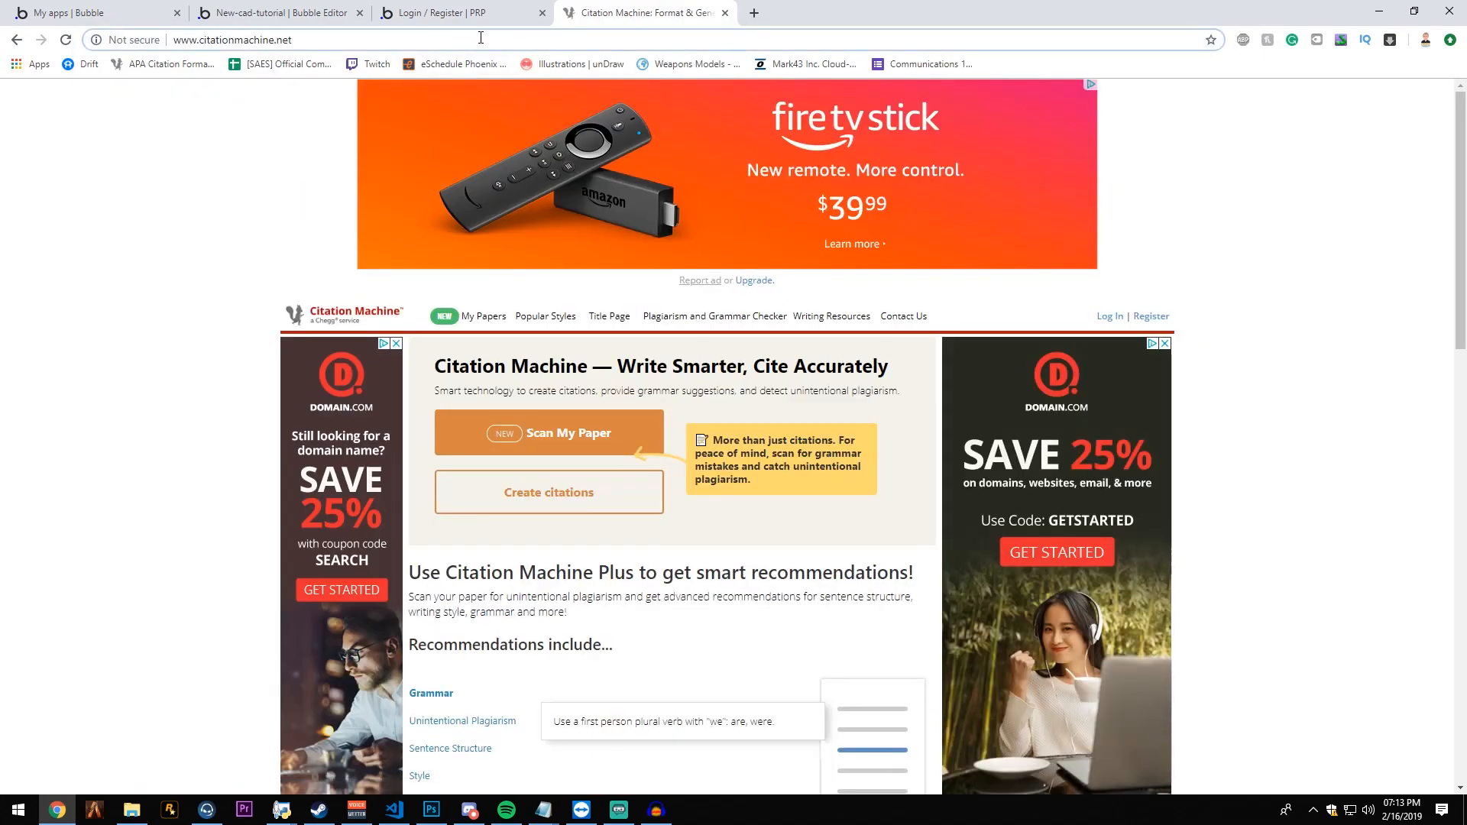
pyautogui.write('/index')
pyautogui.press('Return')
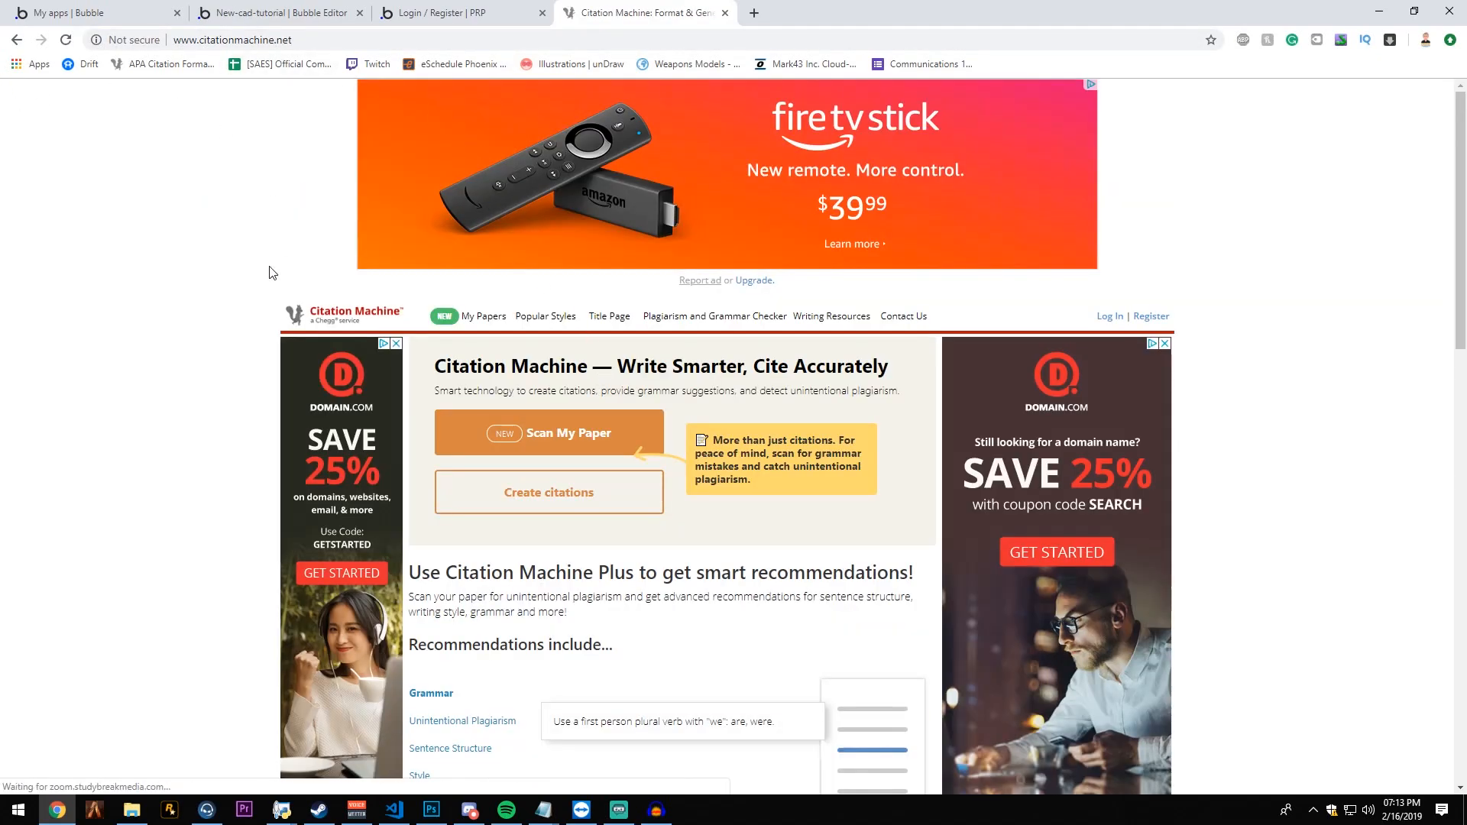
pyautogui.hotkey('ctrl', 'w')
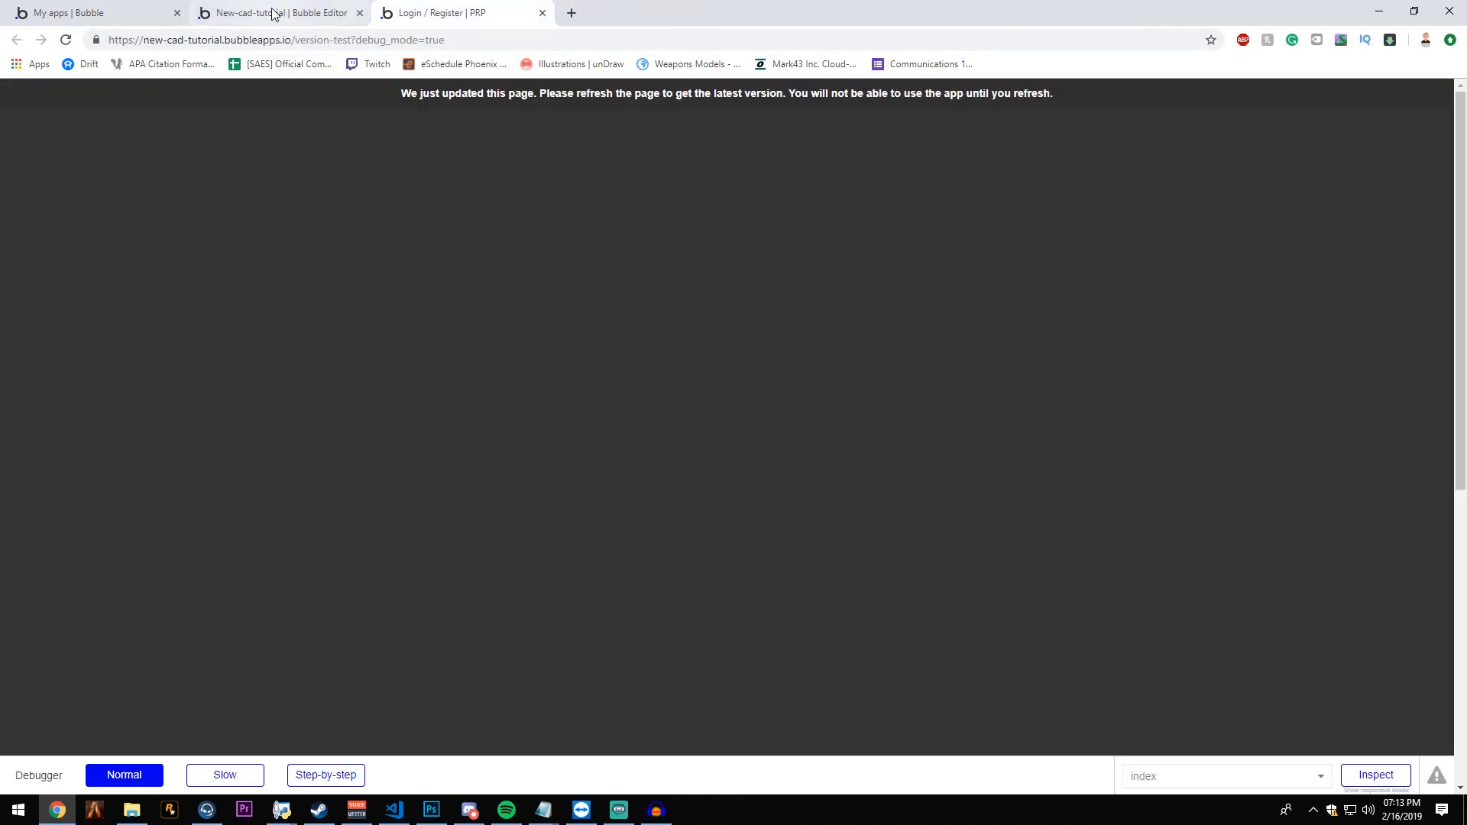
# - Examine the address of the app's preview page, particularly the part after the domain
pyautogui.moveTo(295, 39); pyautogui.dragTo(461, 40)
pyautogui.click(451, 40)
pyautogui.click(460, 40)
# - Return to the Bubble editor and create a new page named home, cloned from index
pyautogui.click(202, 9)
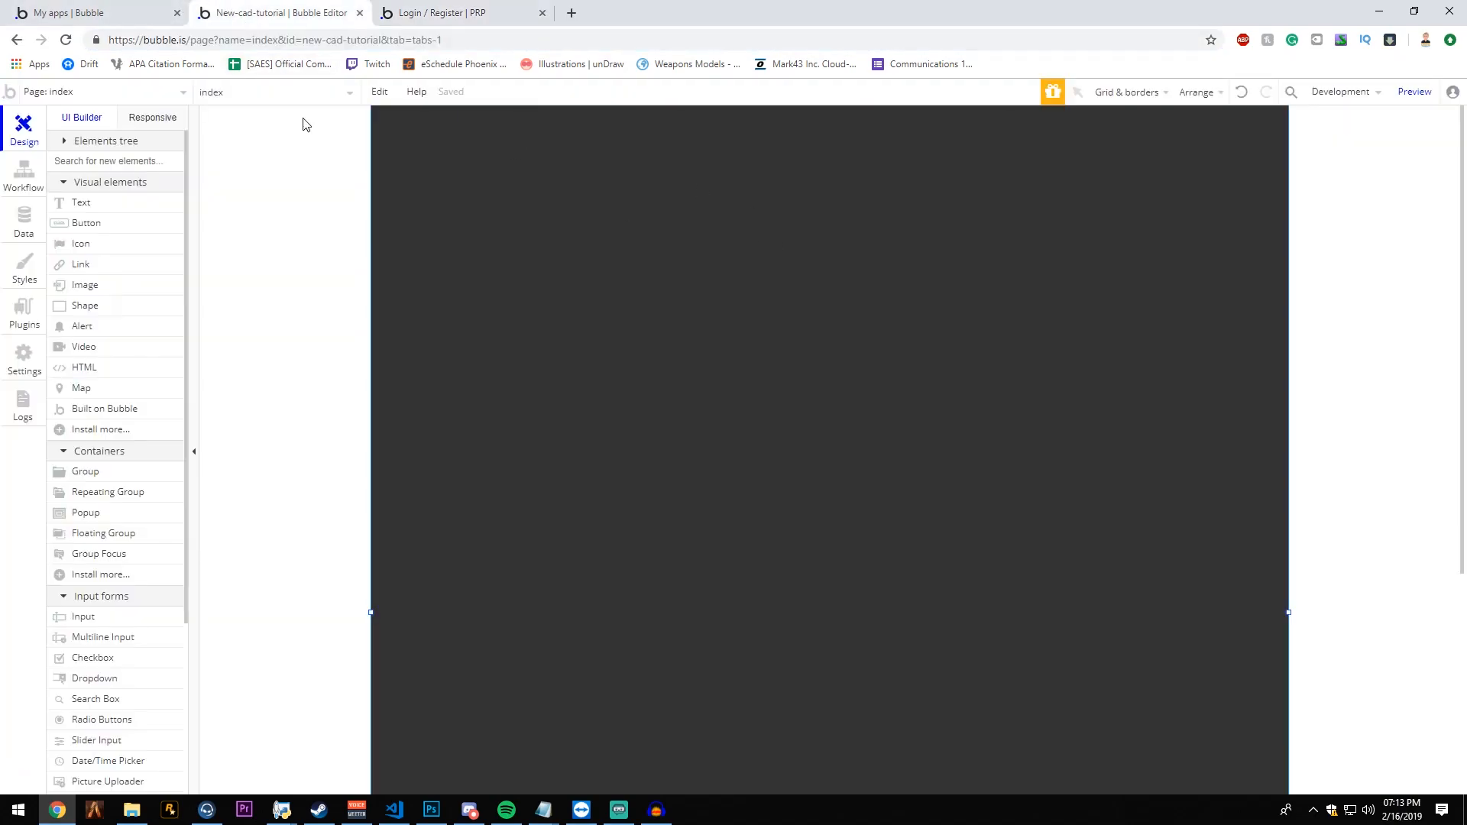
pyautogui.click(131, 93)
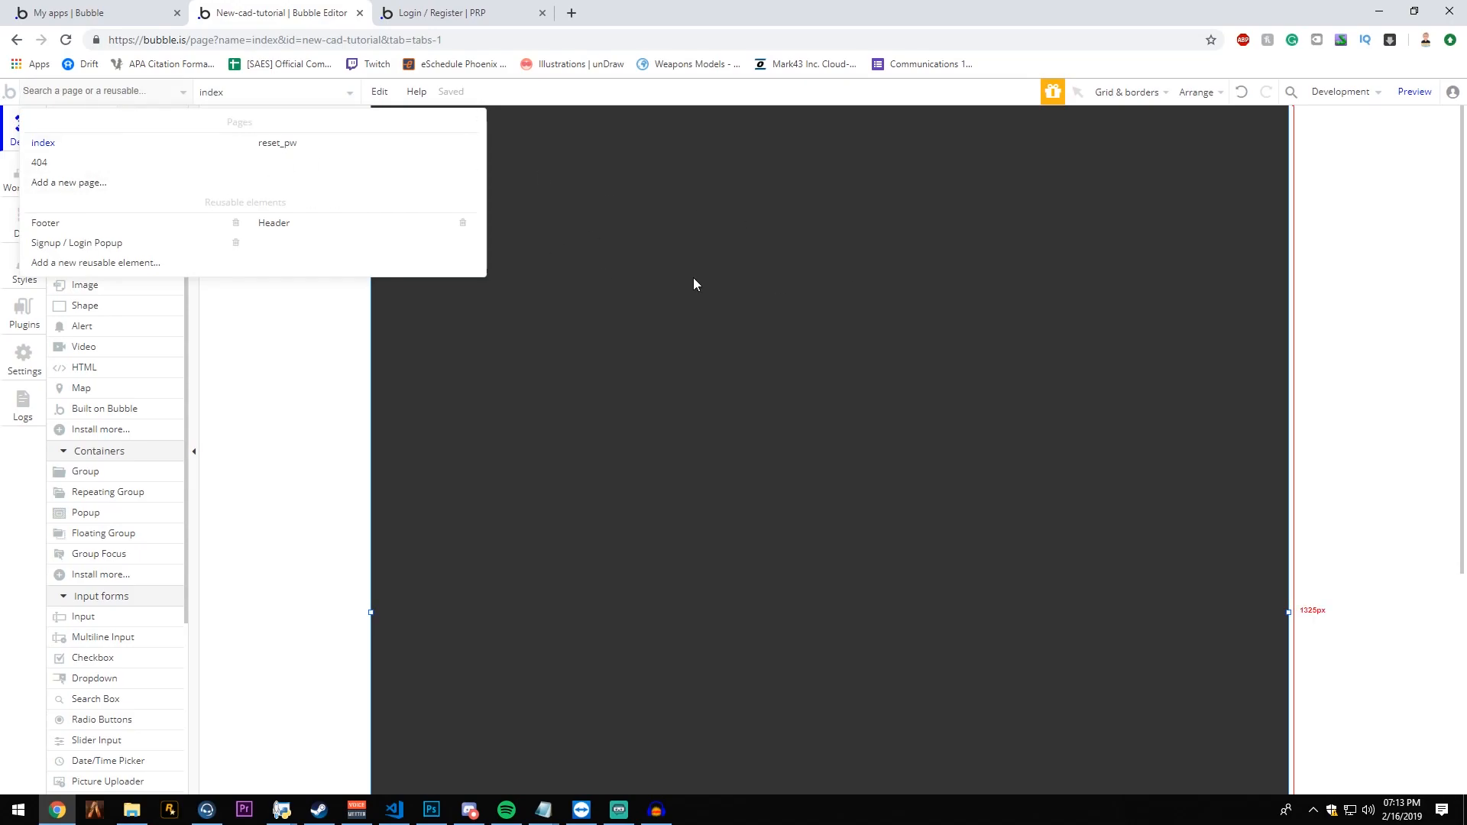
pyautogui.click(80, 183)
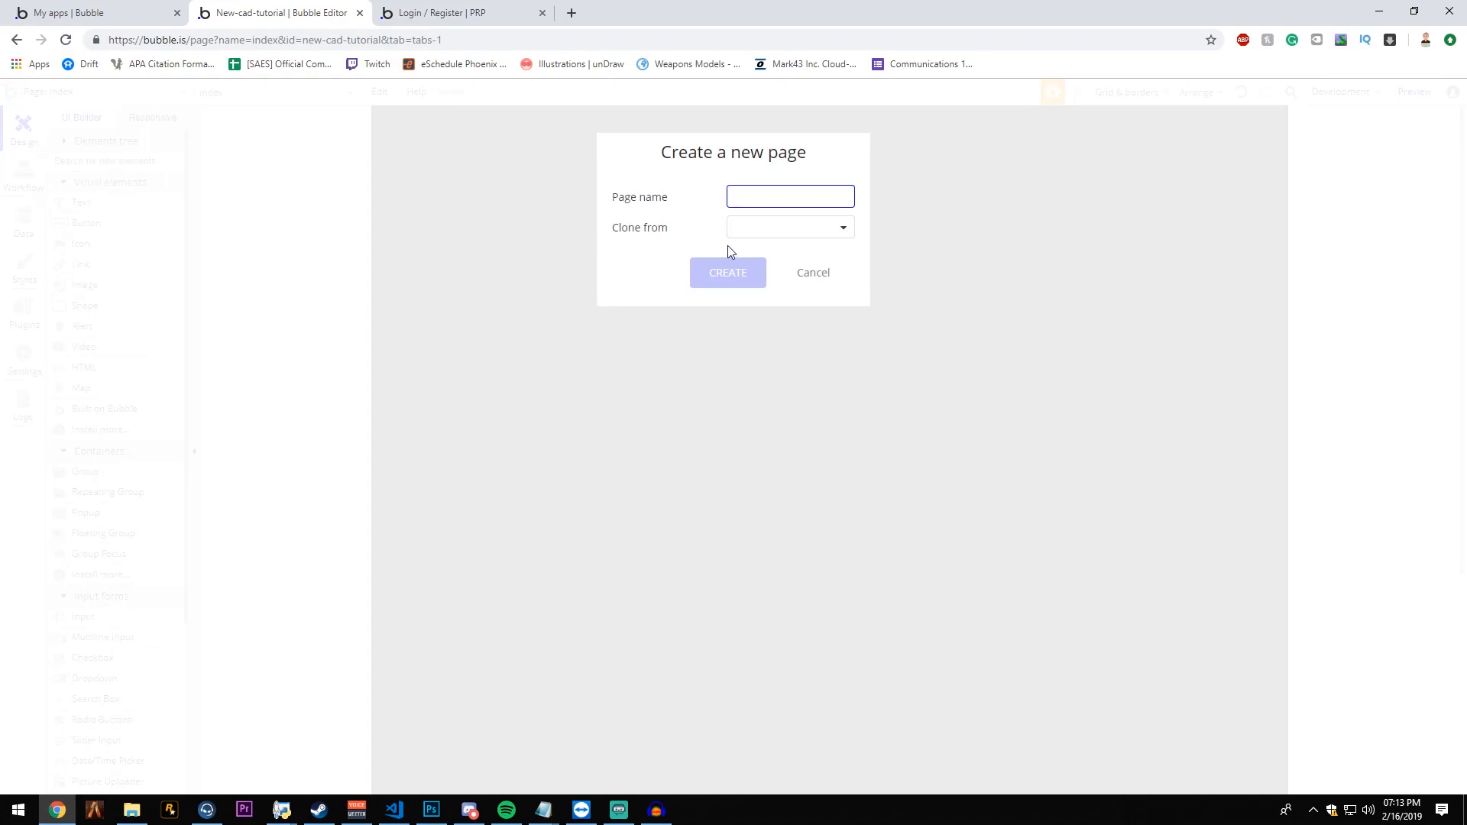
pyautogui.write('home')
pyautogui.click(764, 229)
pyautogui.click(752, 298)
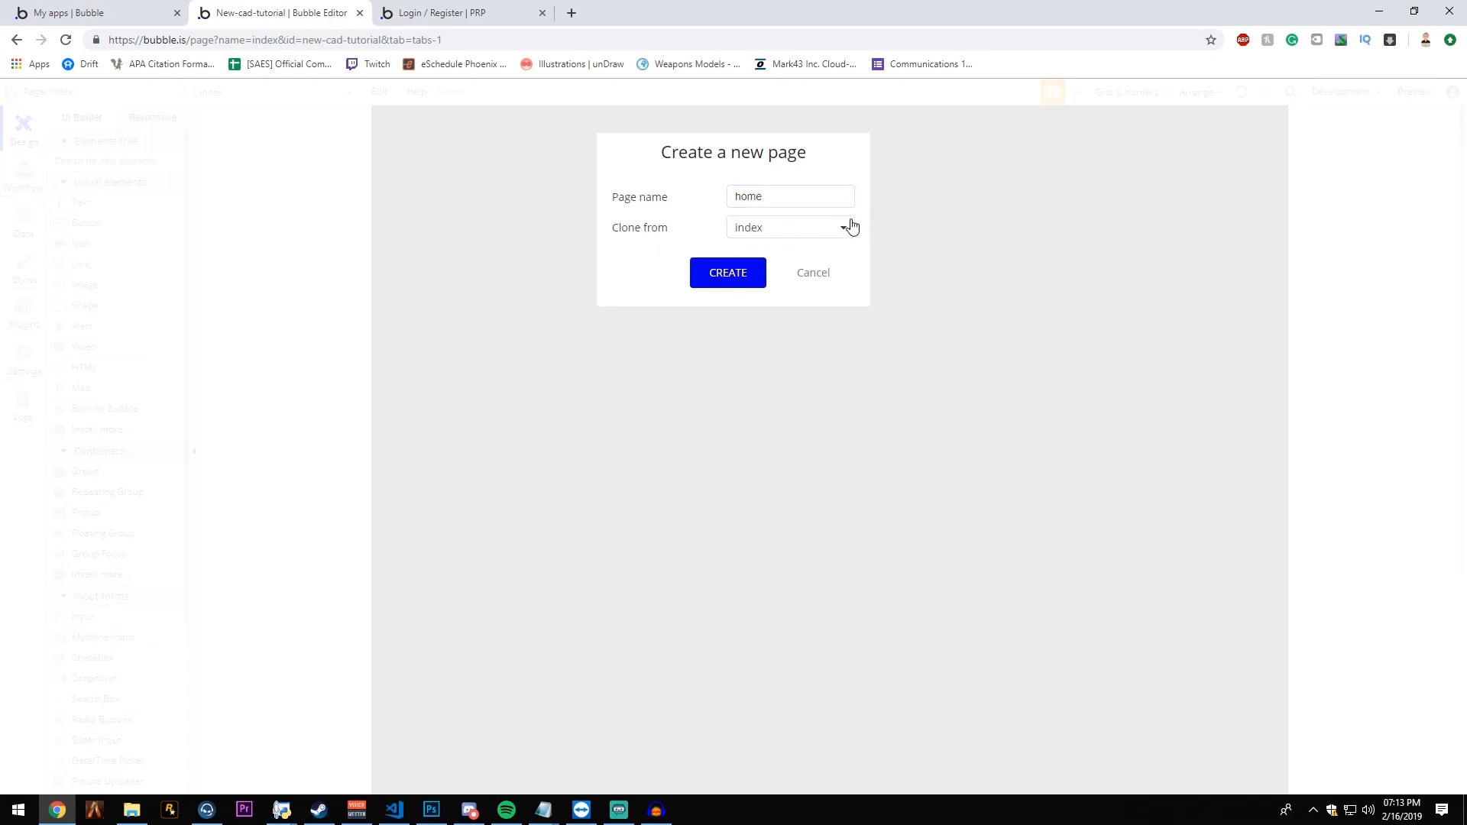
pyautogui.click(708, 273)
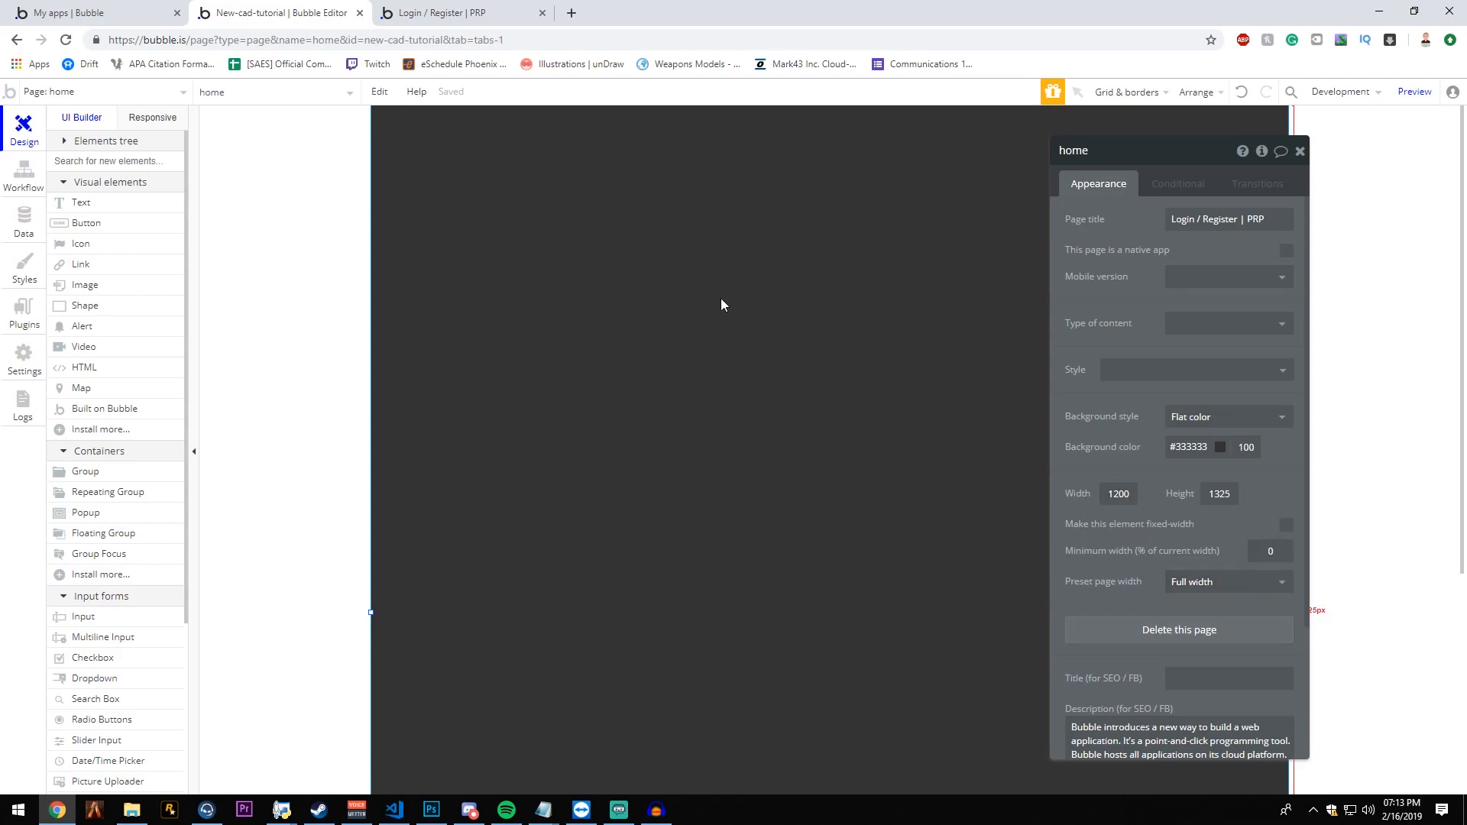
# - Open the index page's workflow and add a "Page is loaded" event
pyautogui.click(149, 92)
pyautogui.click(137, 151)
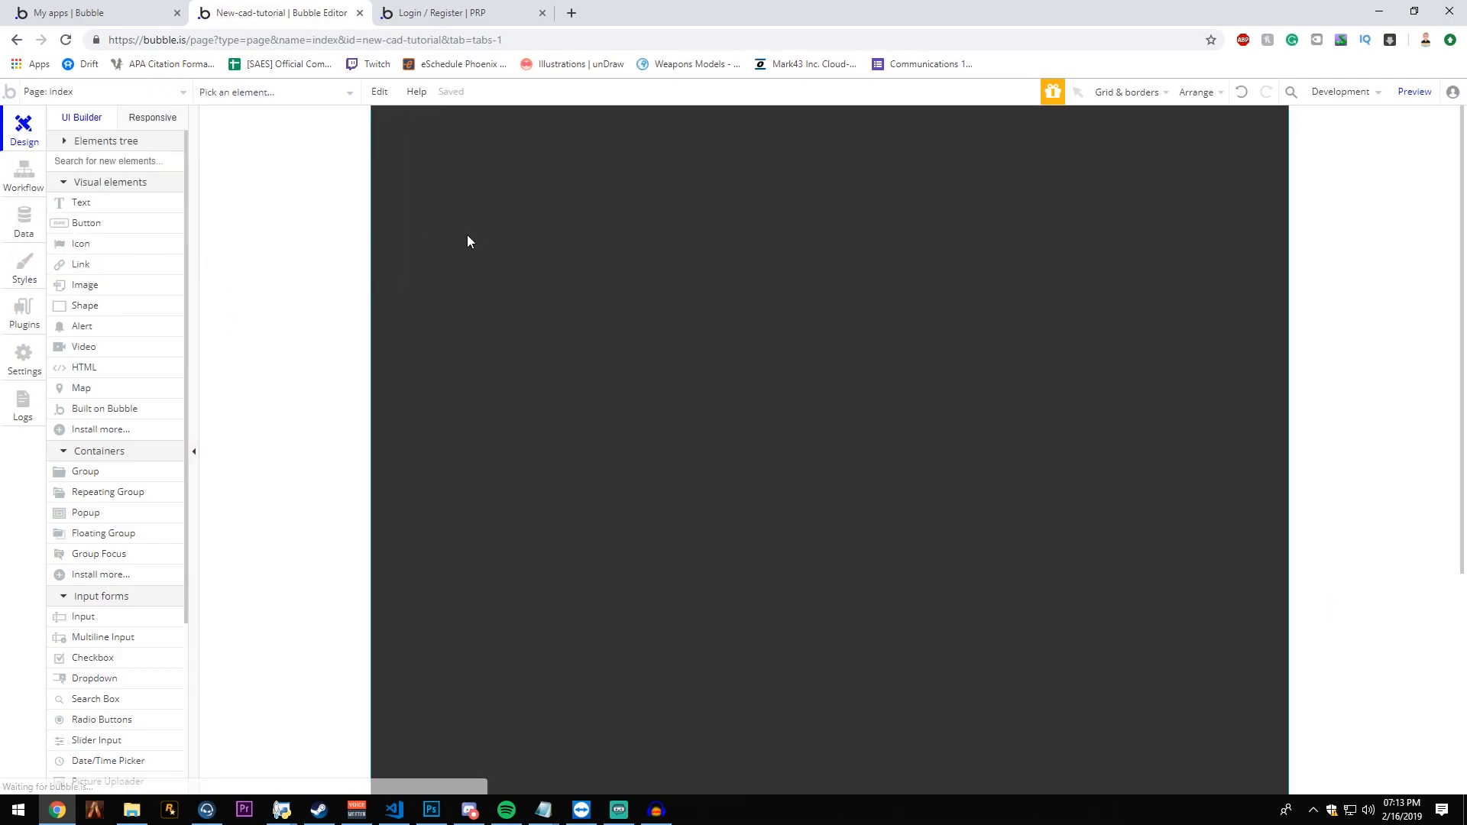
pyautogui.doubleClick(404, 248)
pyautogui.click(13, 169)
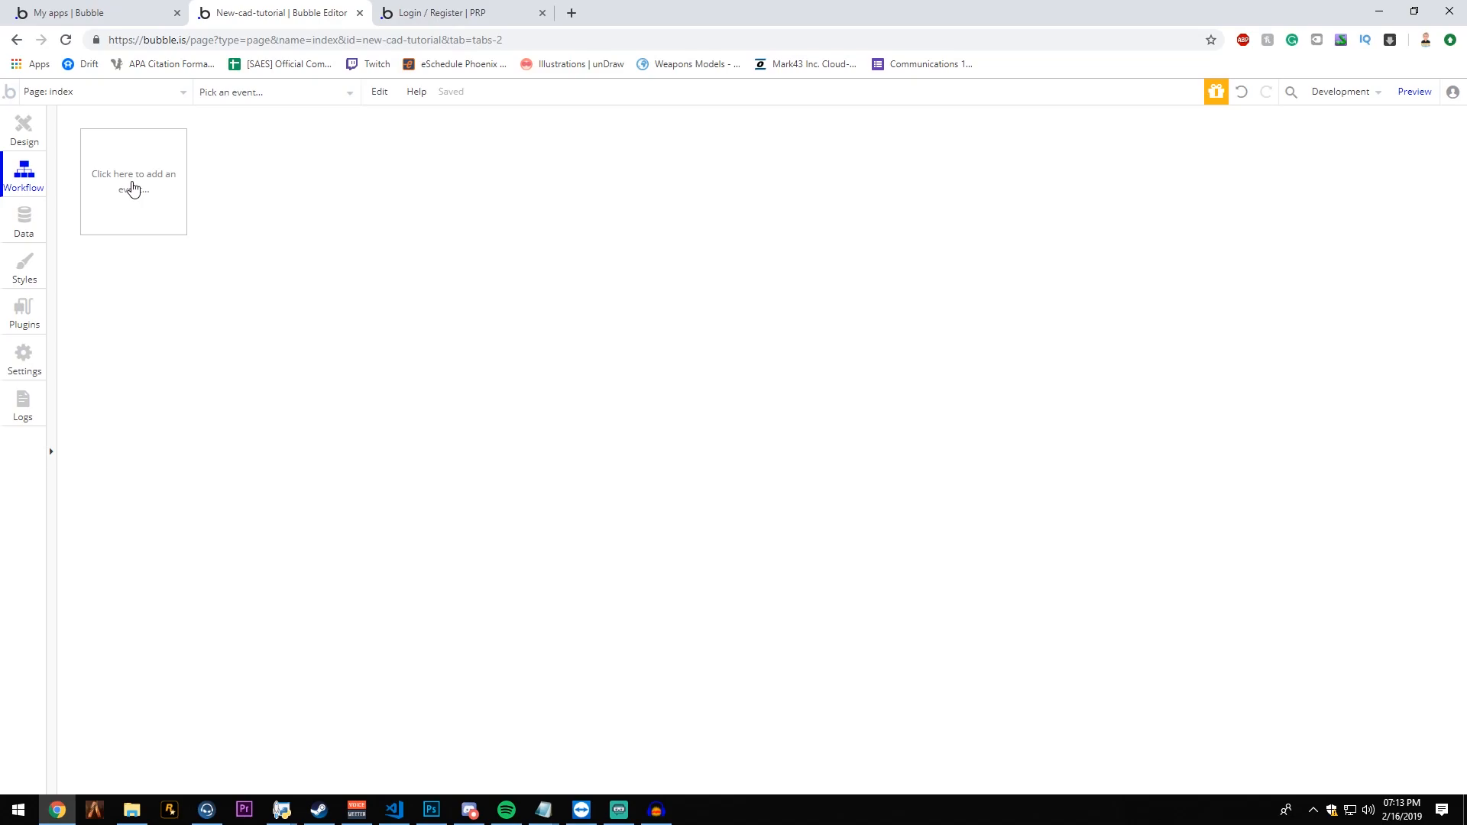
pyautogui.click(152, 205)
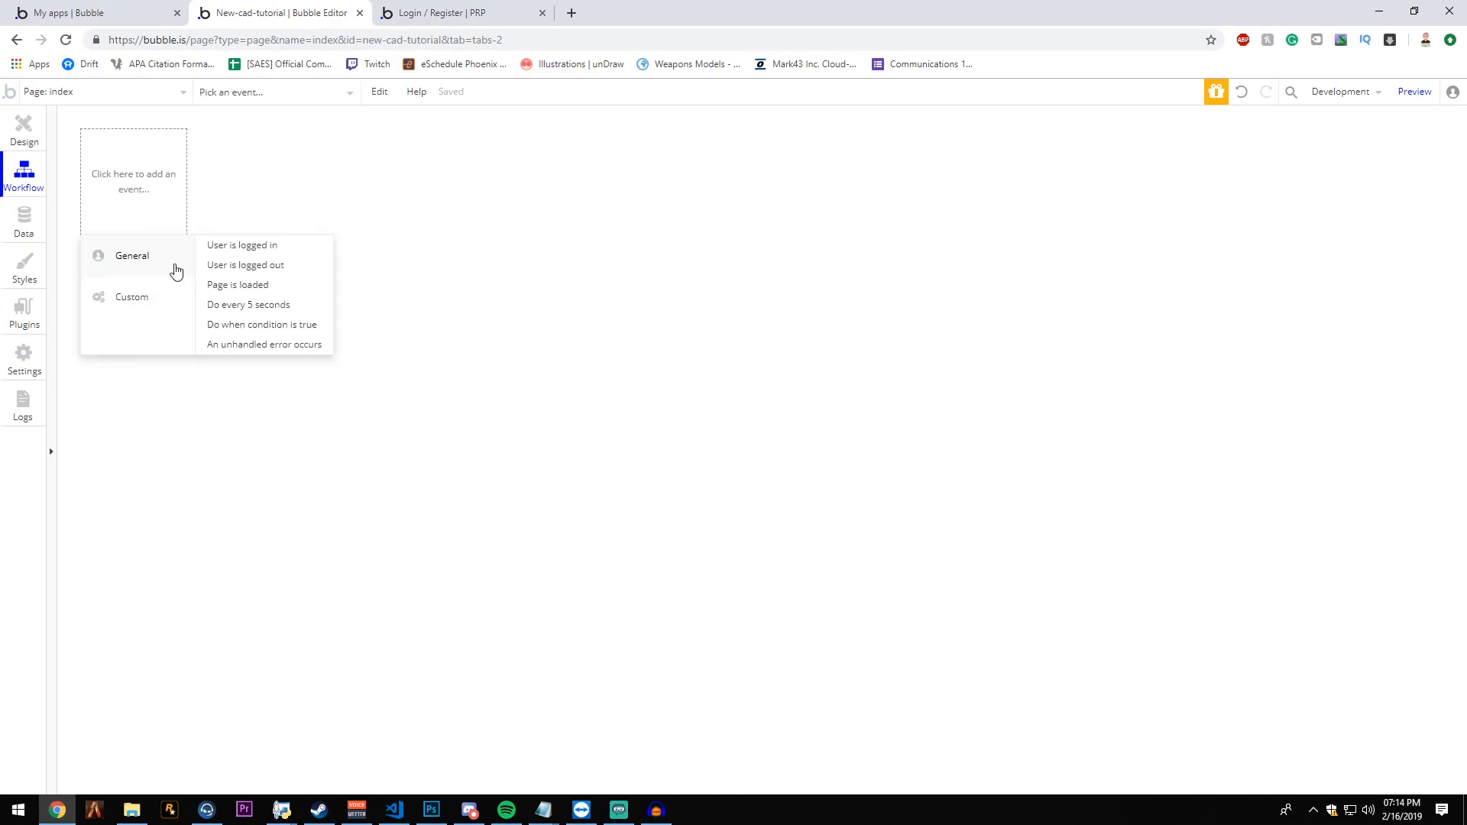
pyautogui.click(275, 284)
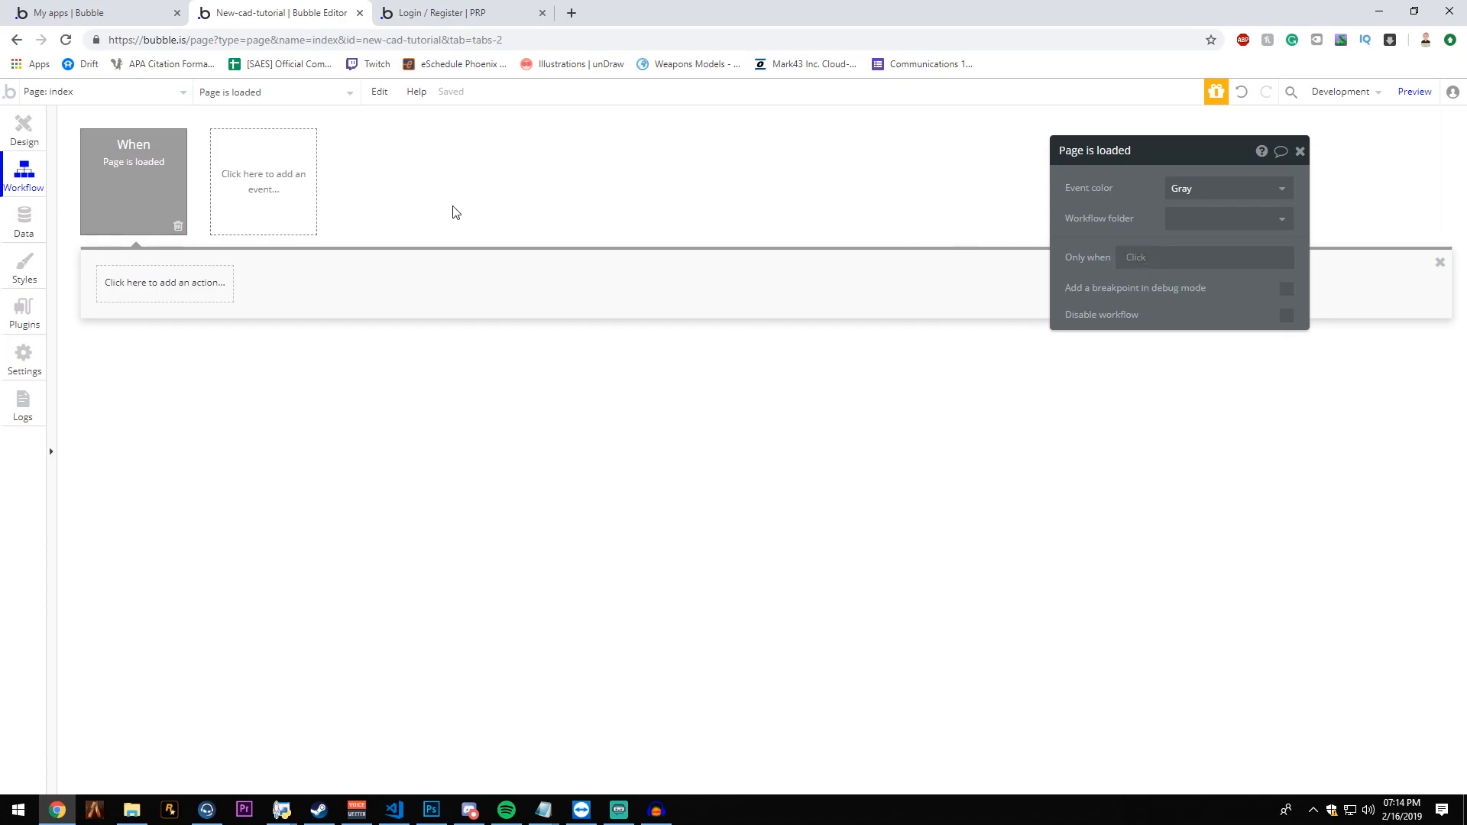
# - Try the red, green and orange event colors on the page-load event and set it back to Gray
pyautogui.moveTo(1139, 171); pyautogui.dragTo(298, 166)
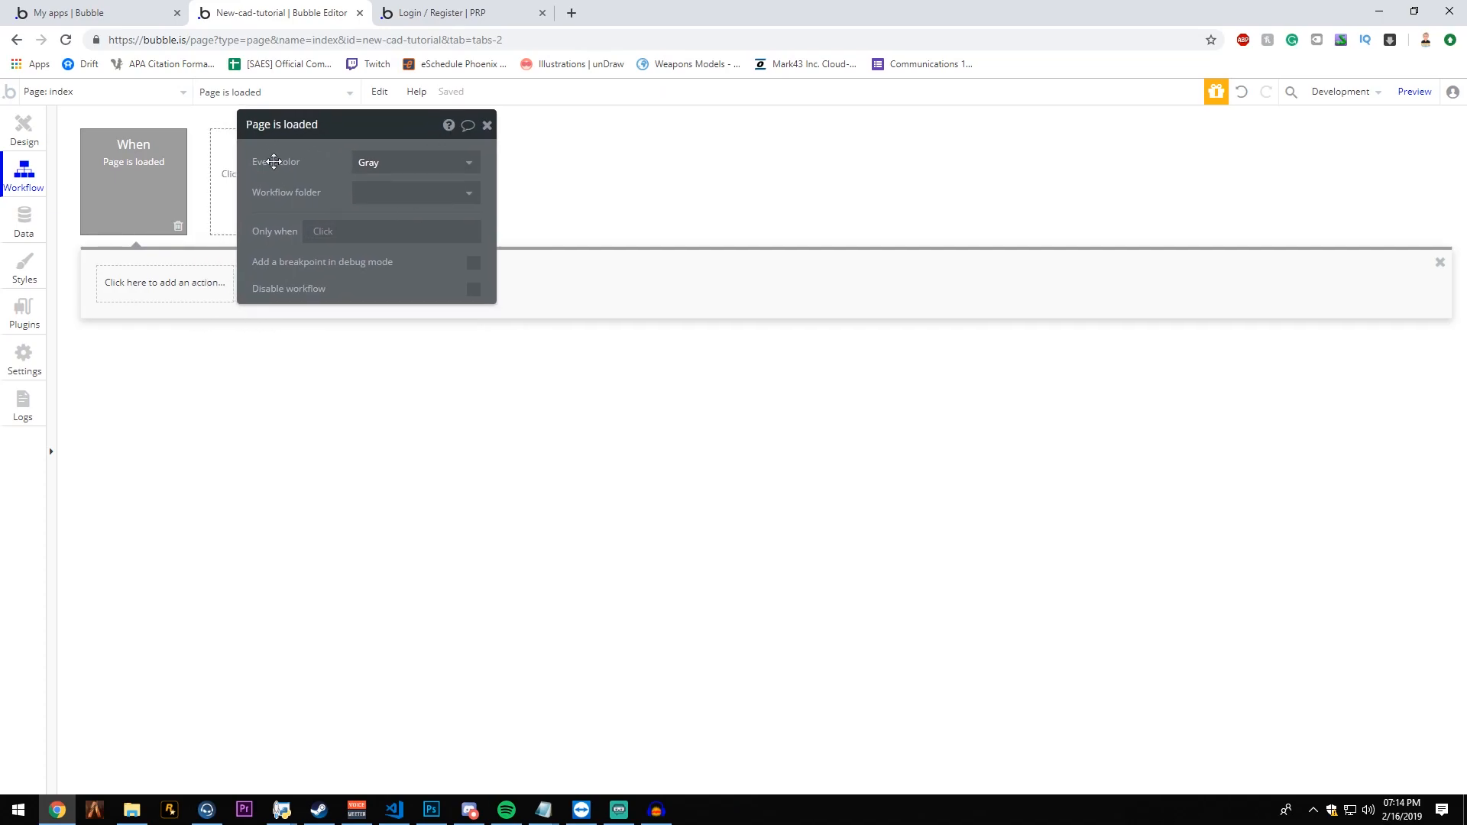
pyautogui.click(390, 163)
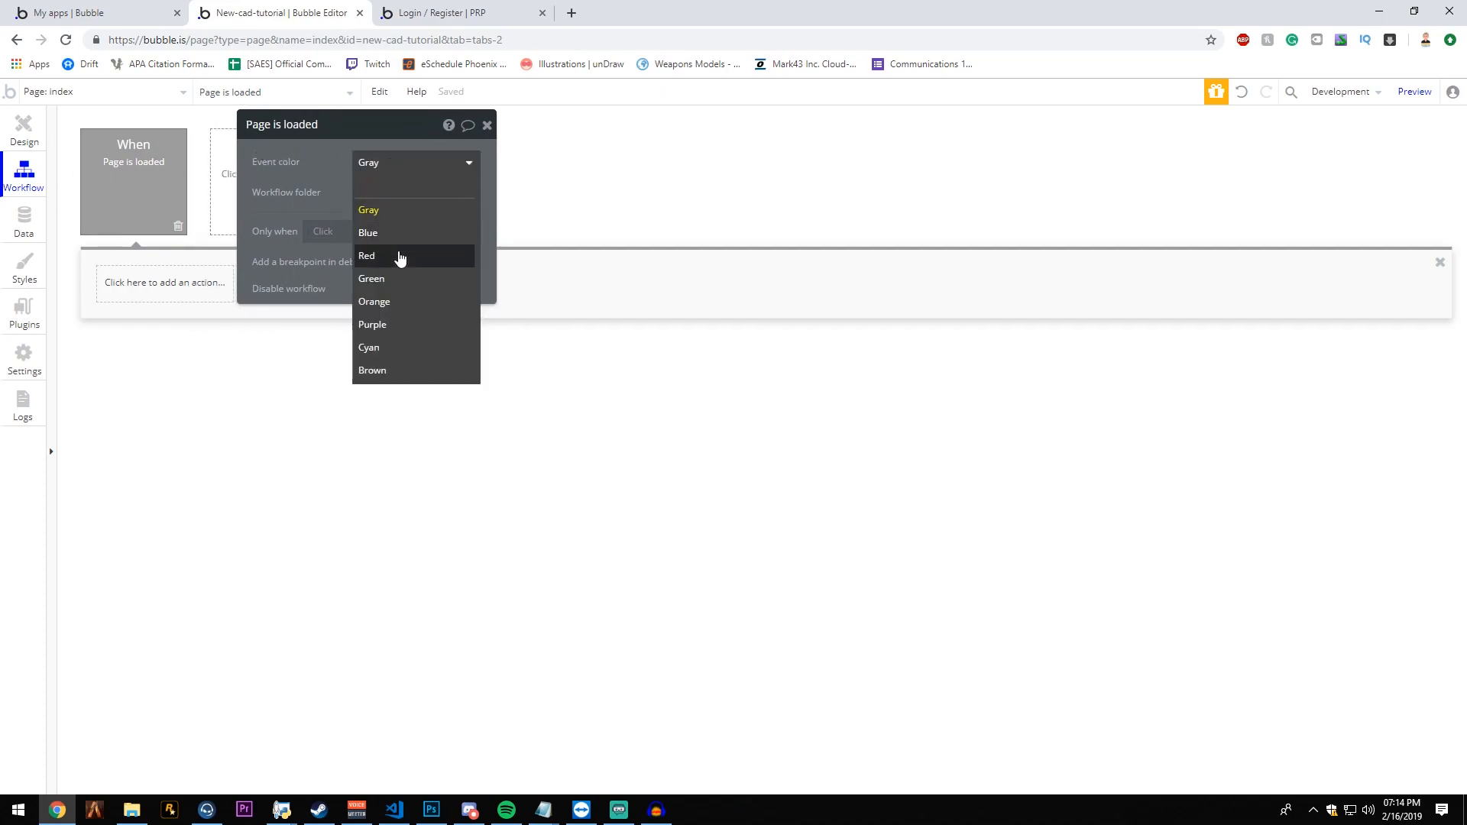
pyautogui.click(397, 255)
pyautogui.click(397, 166)
pyautogui.click(425, 284)
pyautogui.click(412, 164)
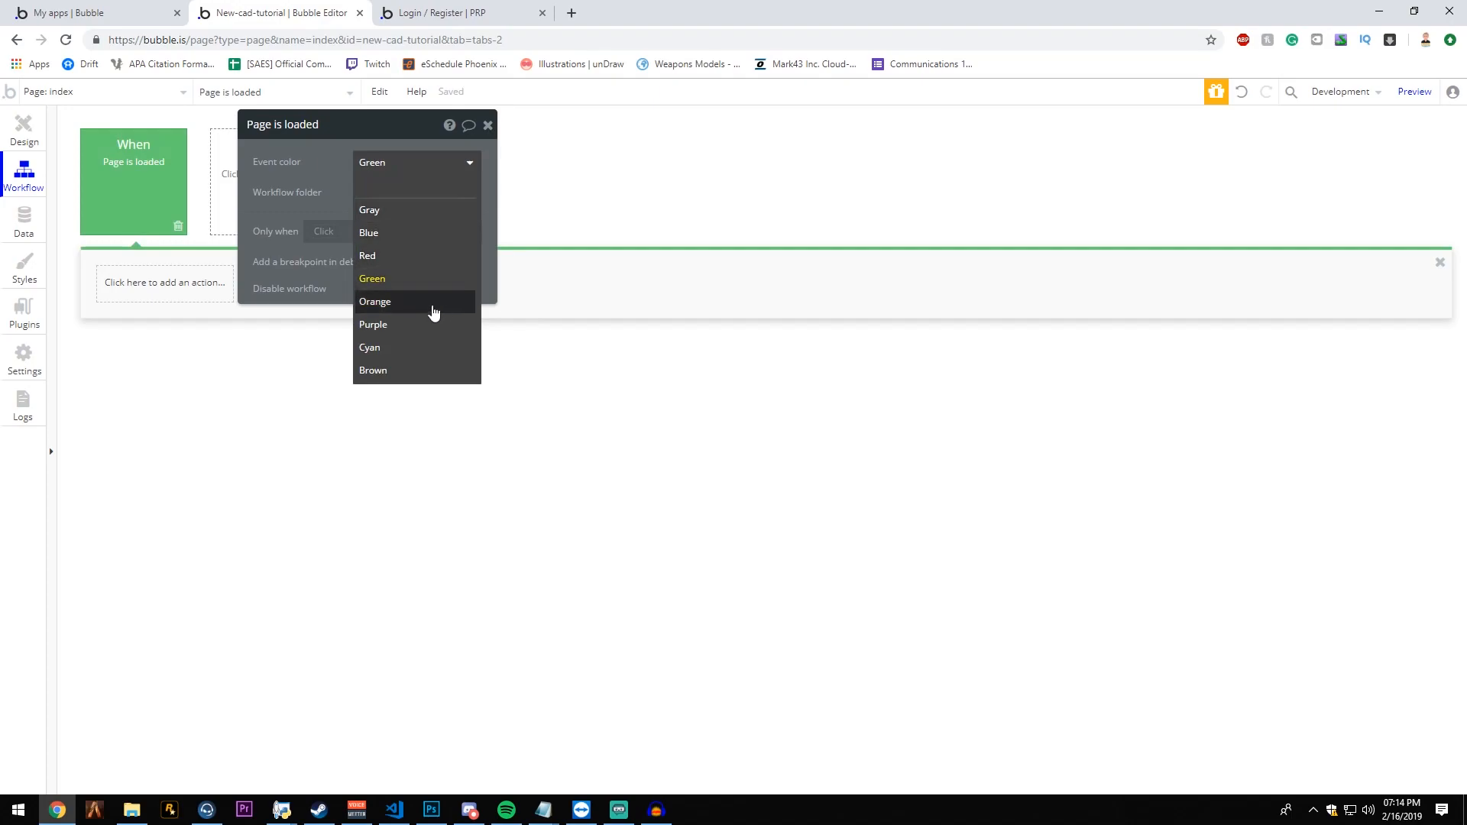
pyautogui.click(428, 303)
pyautogui.click(439, 179)
pyautogui.click(438, 208)
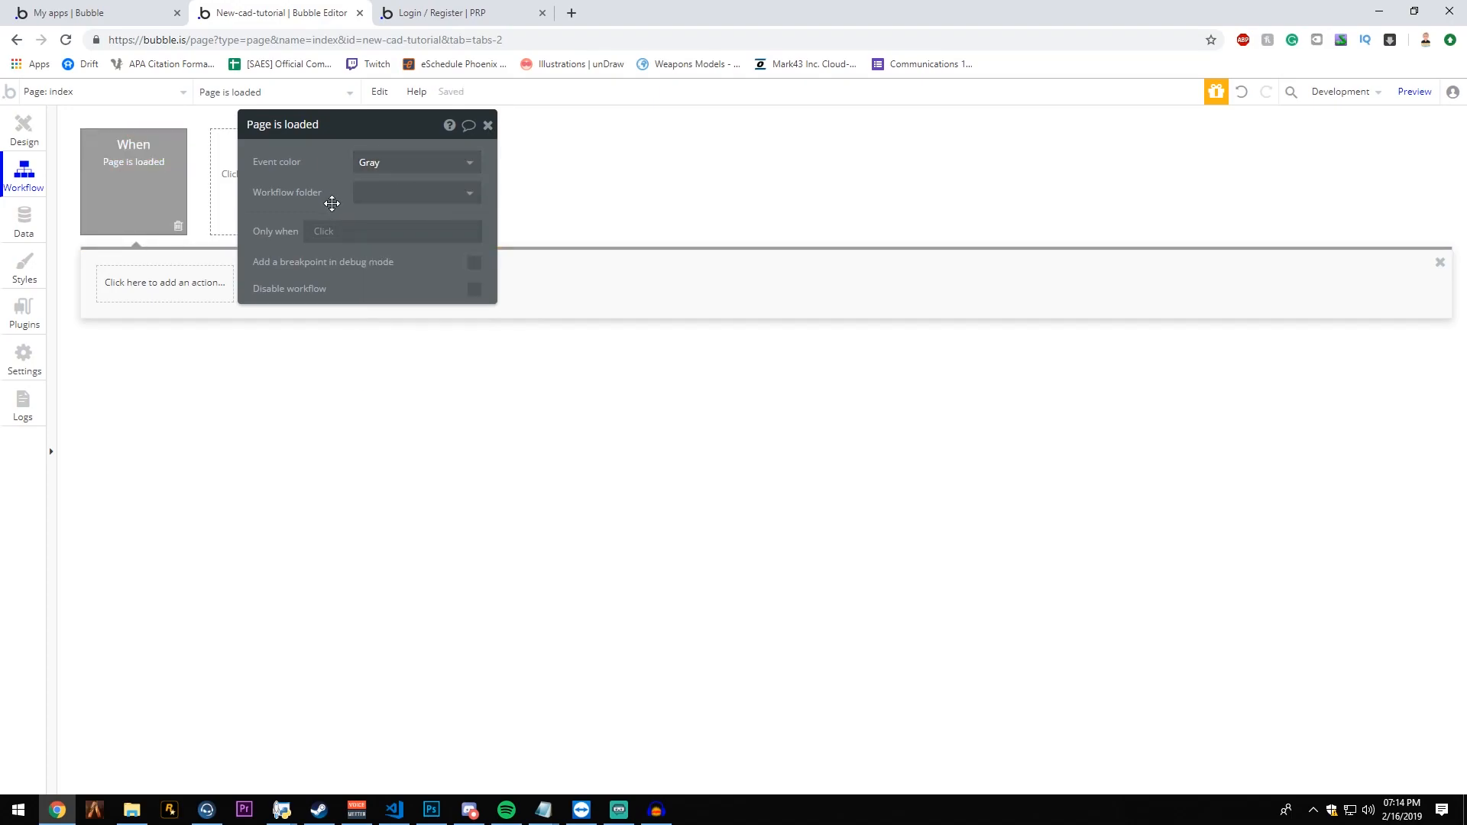
pyautogui.click(400, 165)
pyautogui.click(397, 170)
# - Restrict the index page-load event to run only when Current User's isApproved is "yes"
pyautogui.moveTo(282, 198); pyautogui.dragTo(358, 193)
pyautogui.click(392, 228)
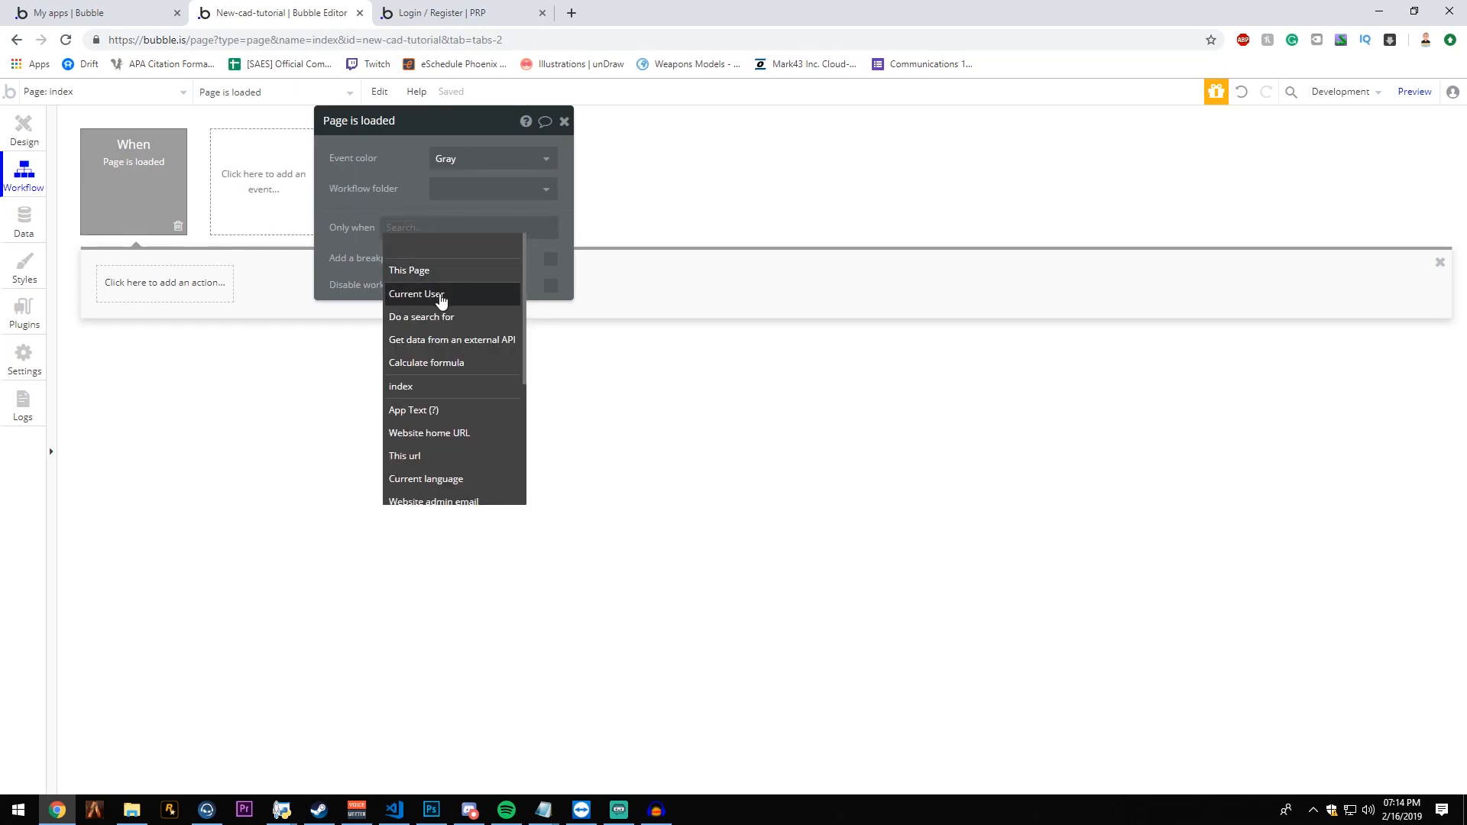
pyautogui.click(397, 294)
pyautogui.click(502, 328)
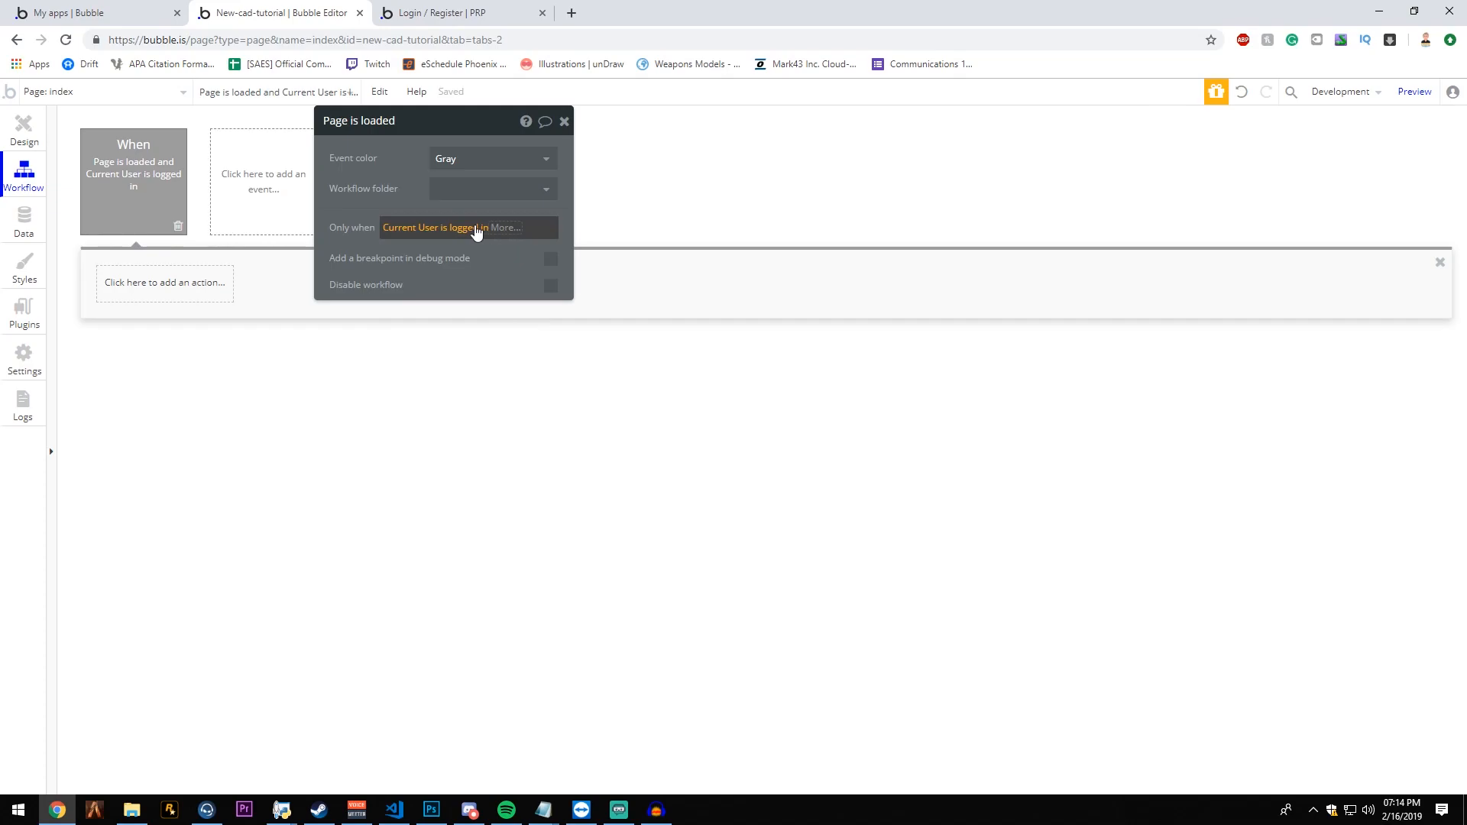
pyautogui.click(474, 229)
pyautogui.click(473, 270)
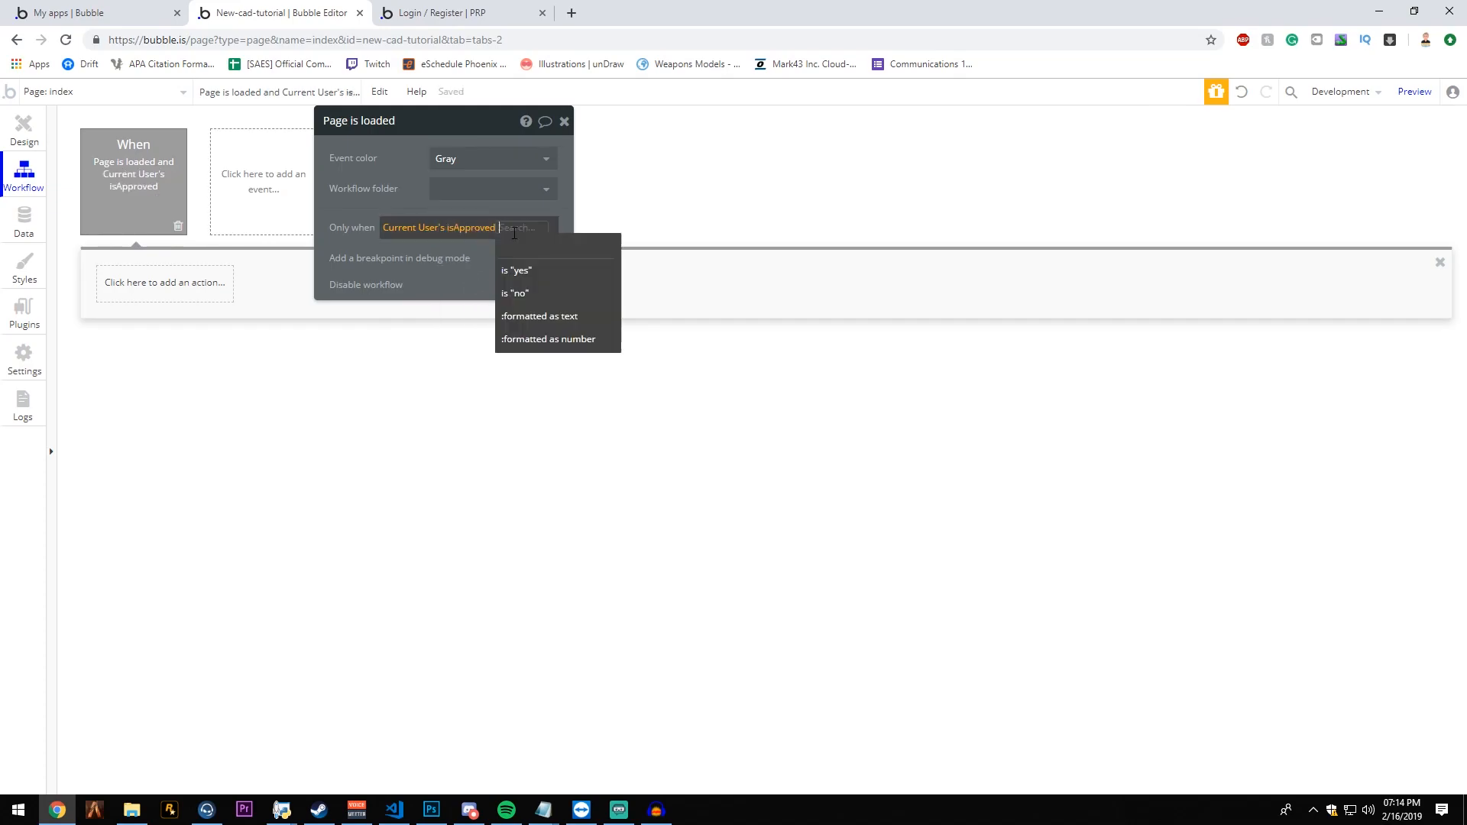
pyautogui.click(538, 270)
pyautogui.moveTo(458, 249); pyautogui.dragTo(382, 262)
pyautogui.moveTo(273, 242); pyautogui.dragTo(386, 327)
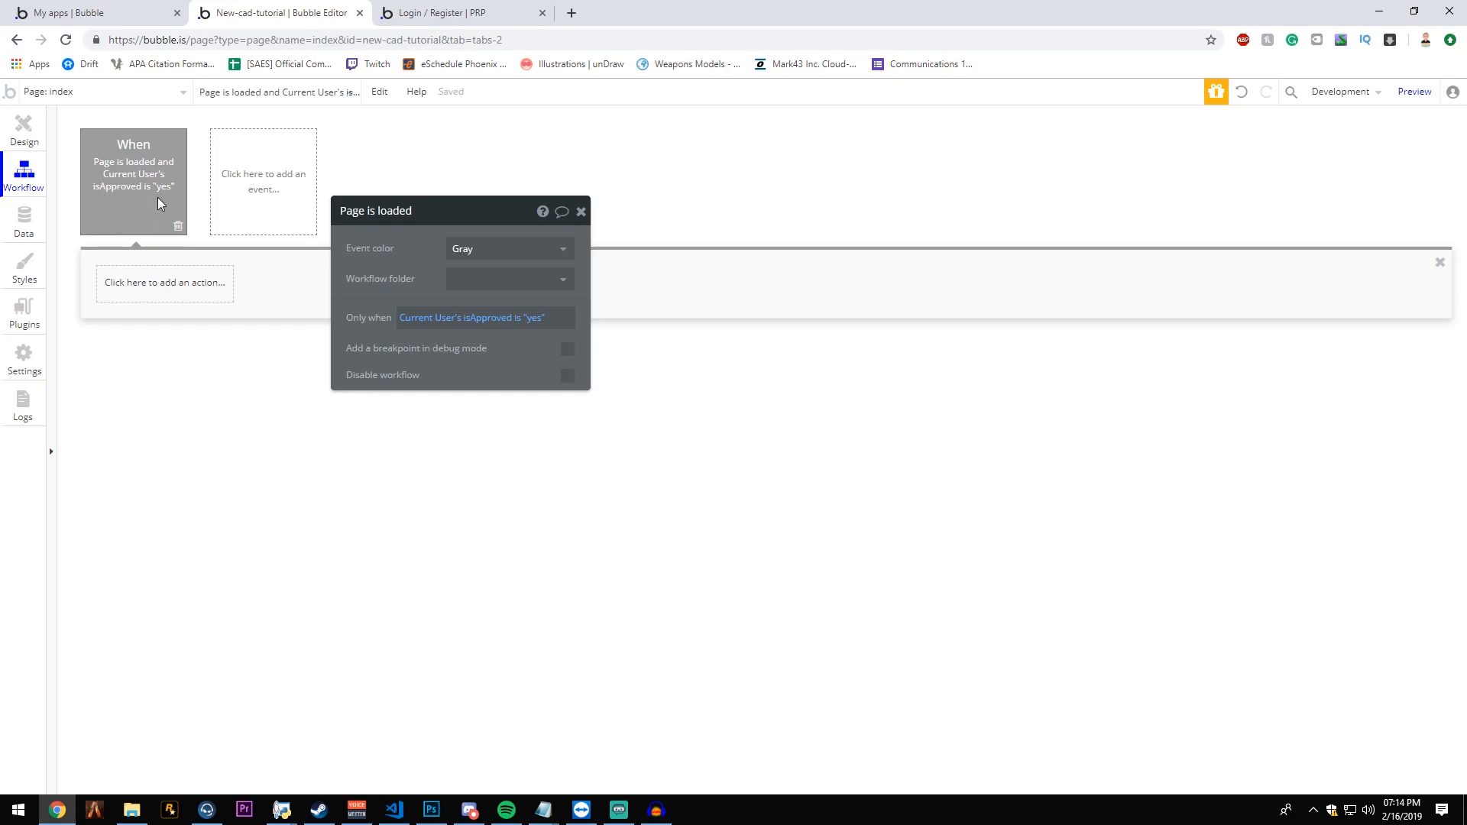
# - Add a "Go to page" action to the index page-load event with home as its destination
pyautogui.click(145, 284)
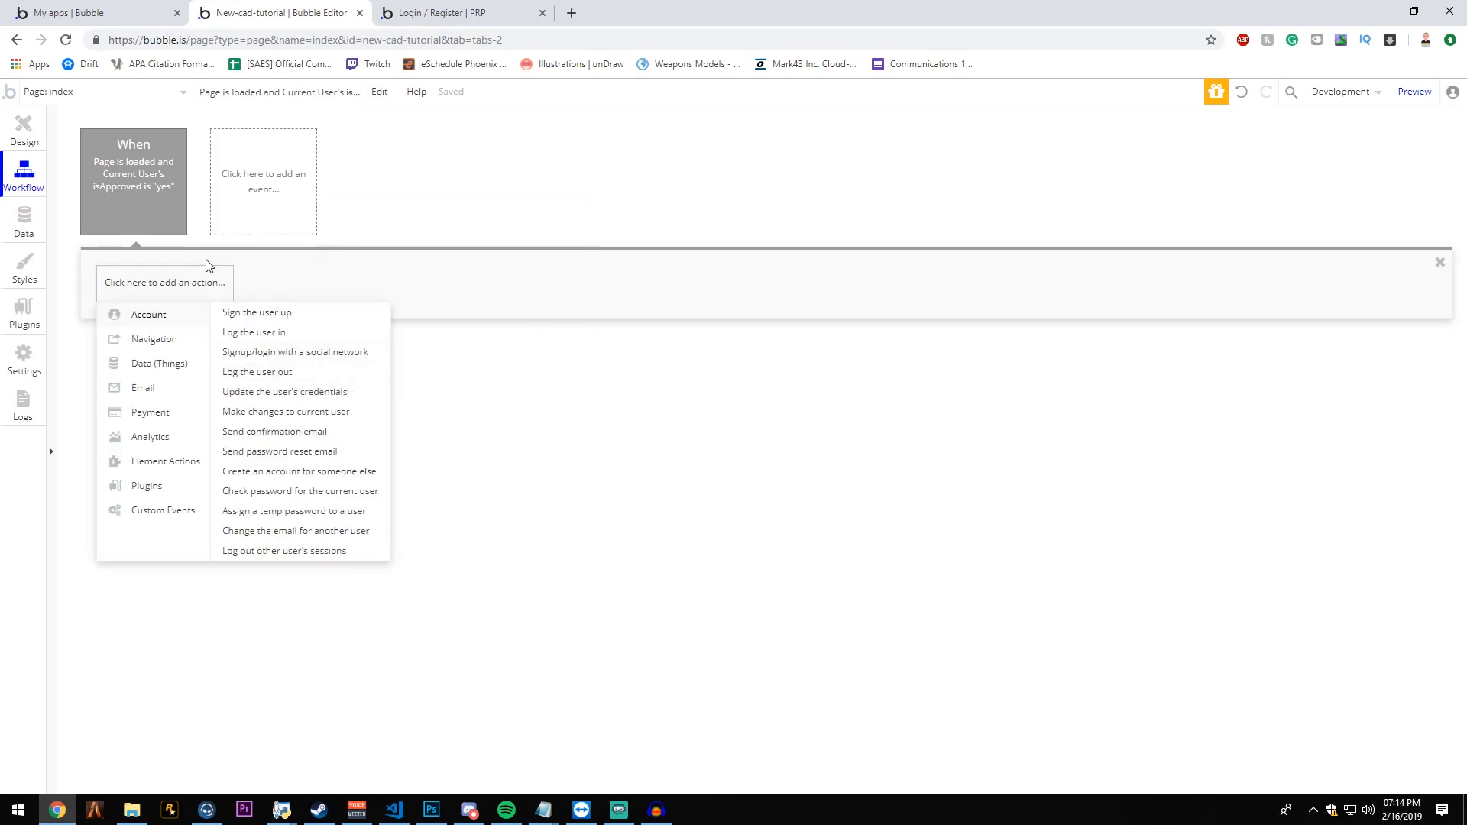
pyautogui.moveTo(207, 336)
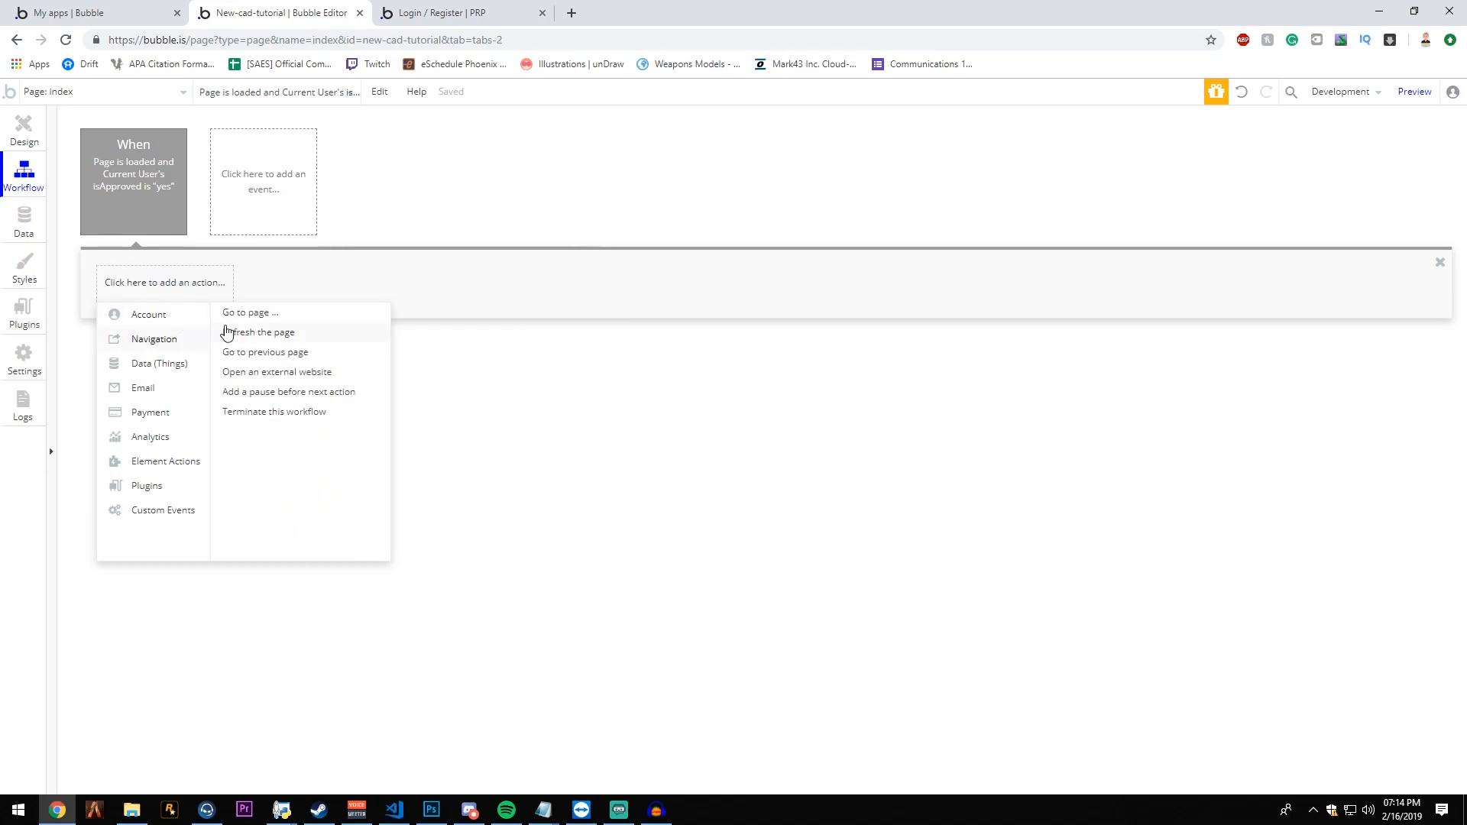
pyautogui.click(237, 312)
pyautogui.click(560, 248)
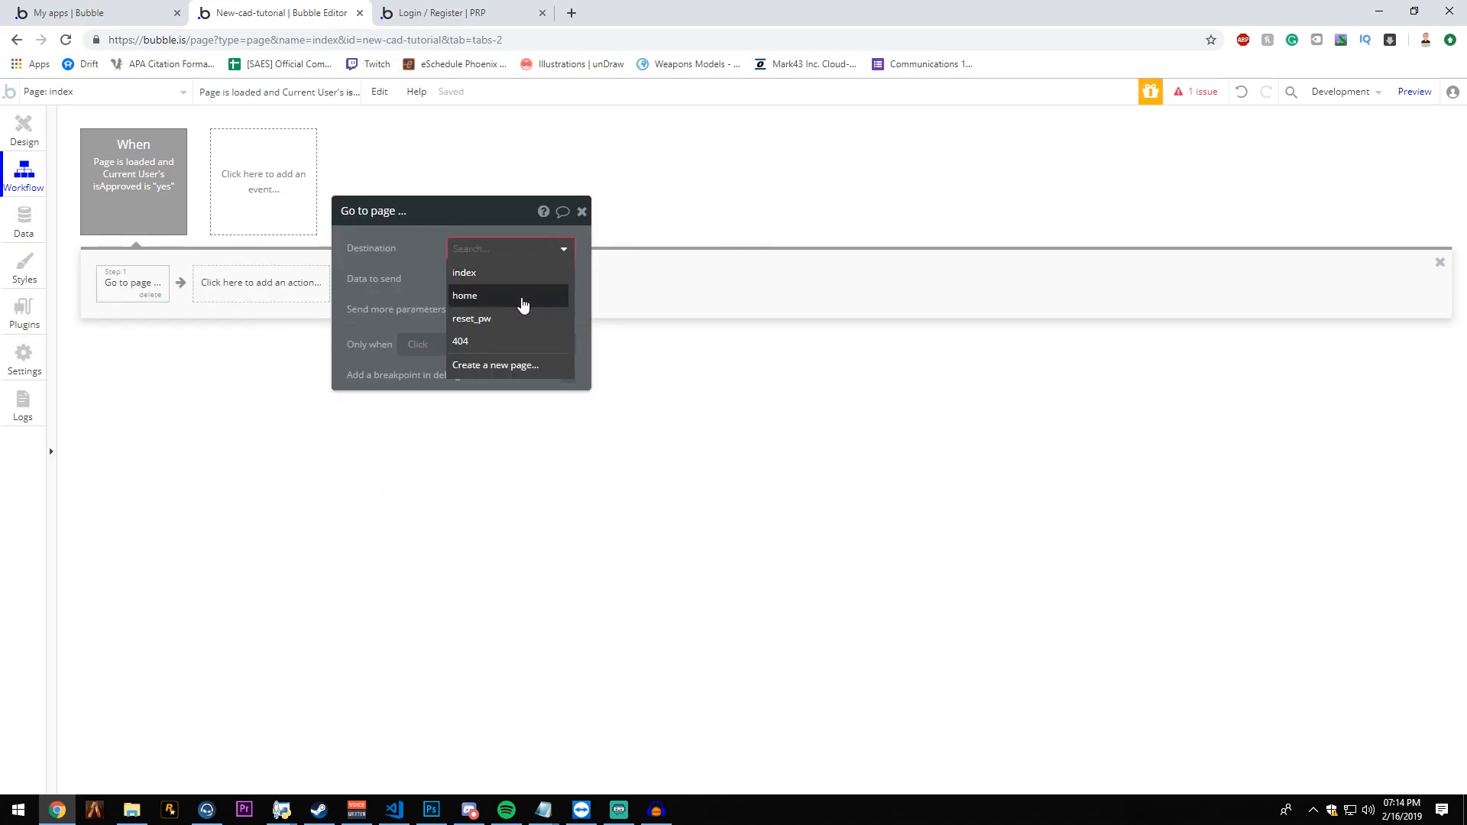
pyautogui.click(523, 298)
pyautogui.click(586, 211)
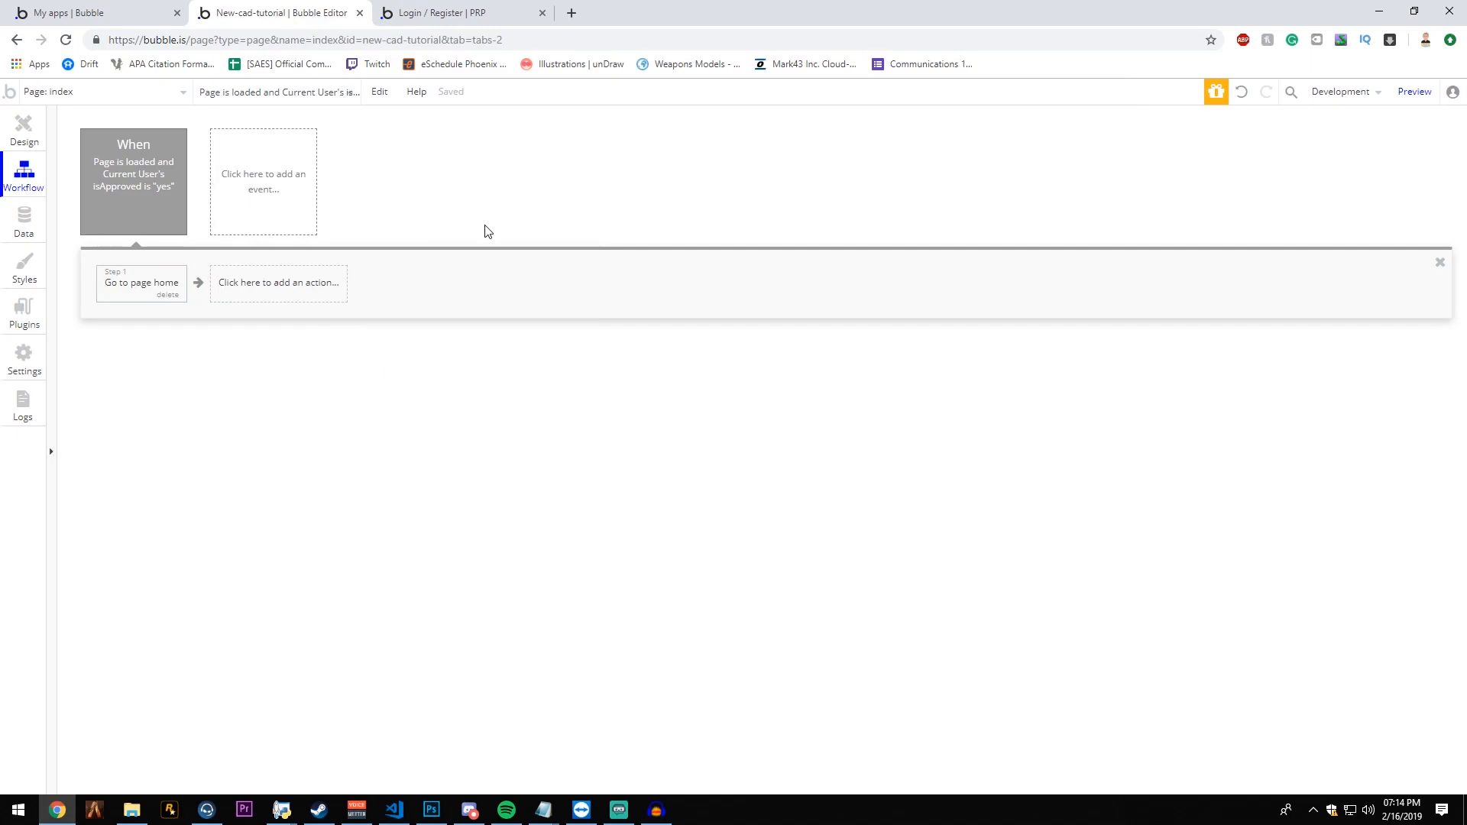
# - Switch to the home page's workflow and add a "Page is loaded" event
pyautogui.click(24, 139)
pyautogui.click(135, 92)
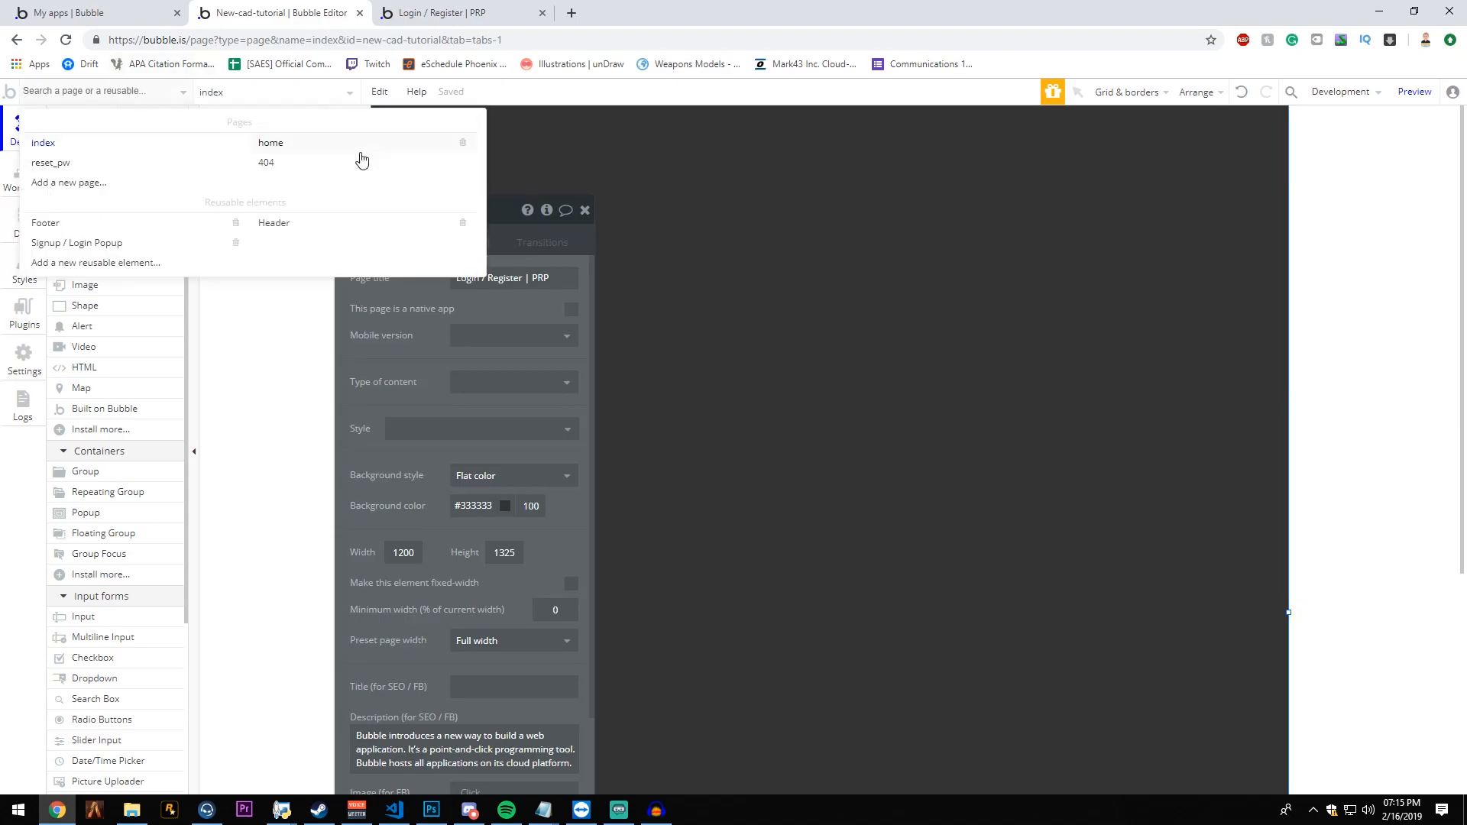
pyautogui.click(334, 142)
pyautogui.click(24, 187)
pyautogui.click(168, 191)
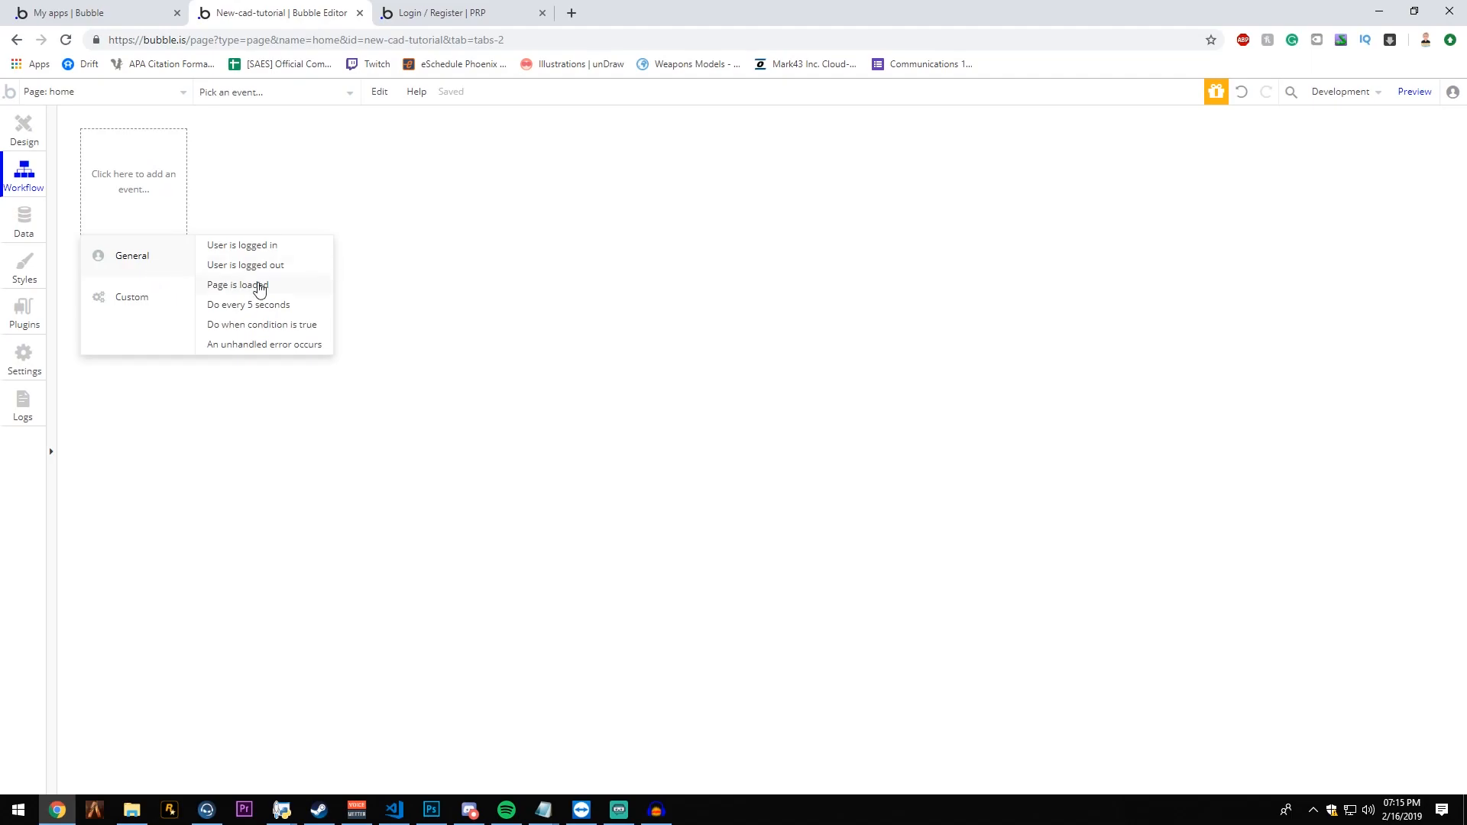
pyautogui.click(256, 285)
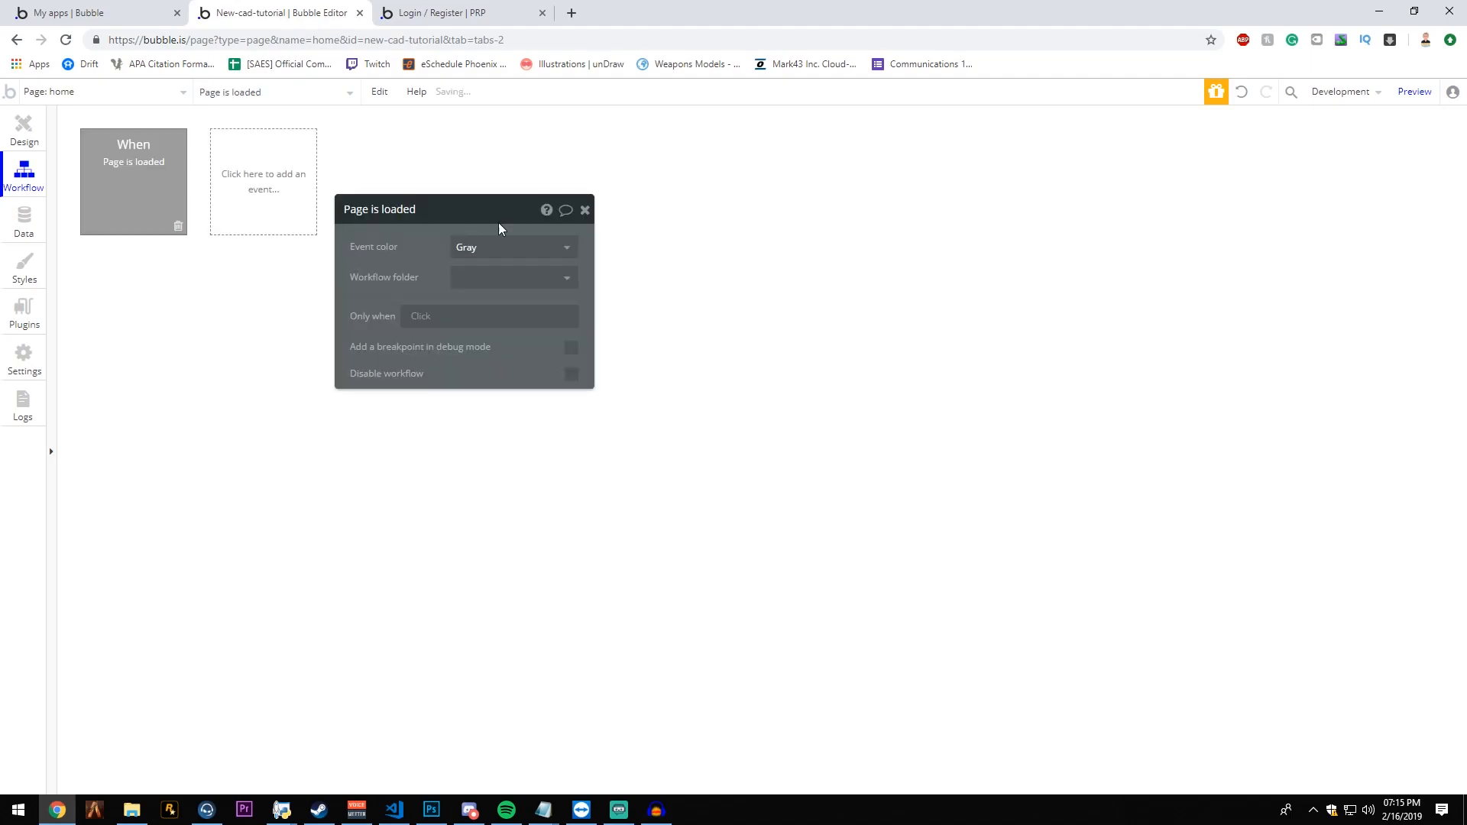
# - Restrict the home page-load event to run only when Current User's isApproved is "no"
pyautogui.click(430, 321)
pyautogui.click(468, 380)
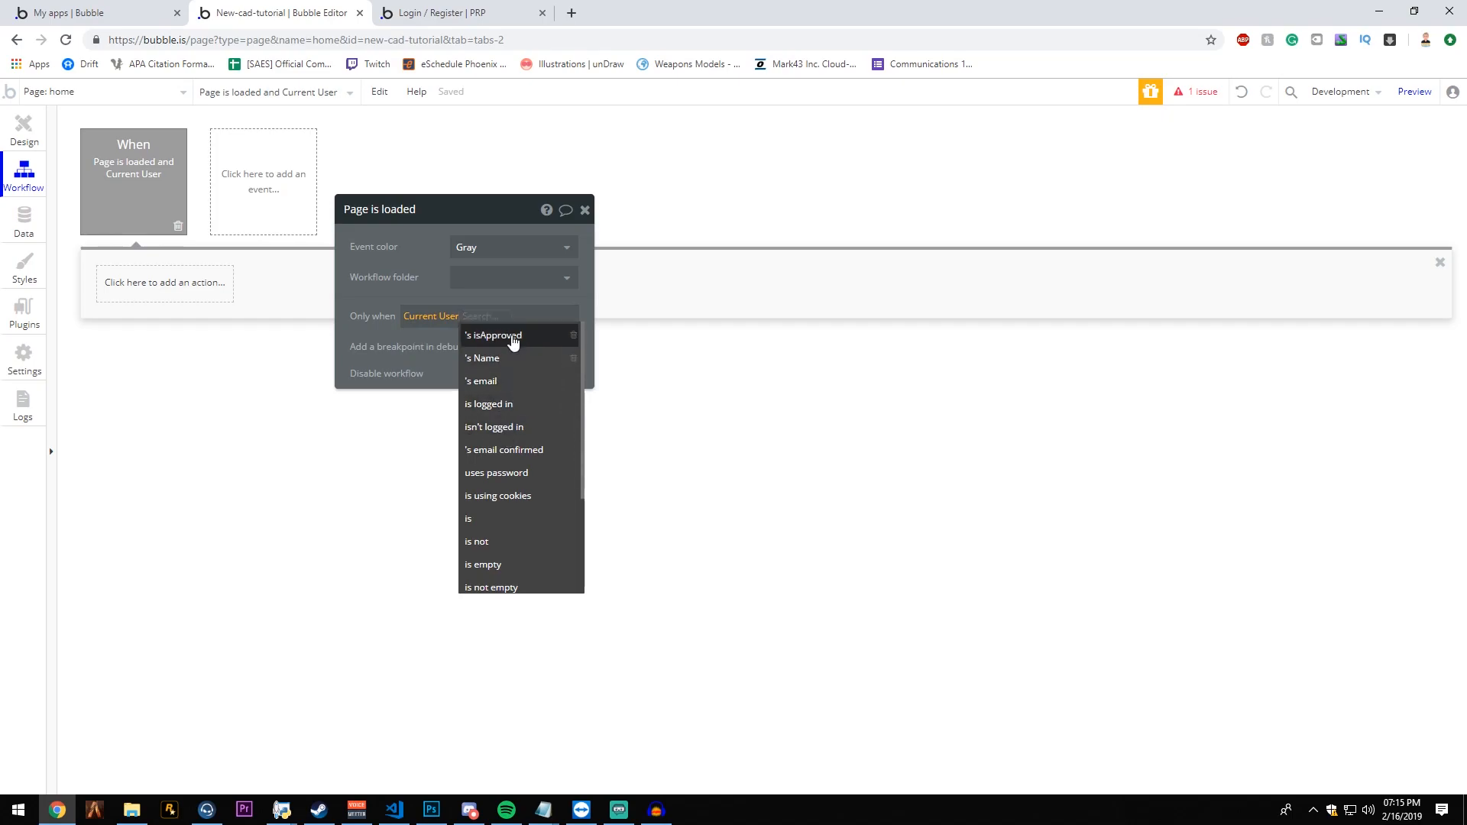
pyautogui.click(498, 336)
pyautogui.click(540, 321)
pyautogui.click(563, 376)
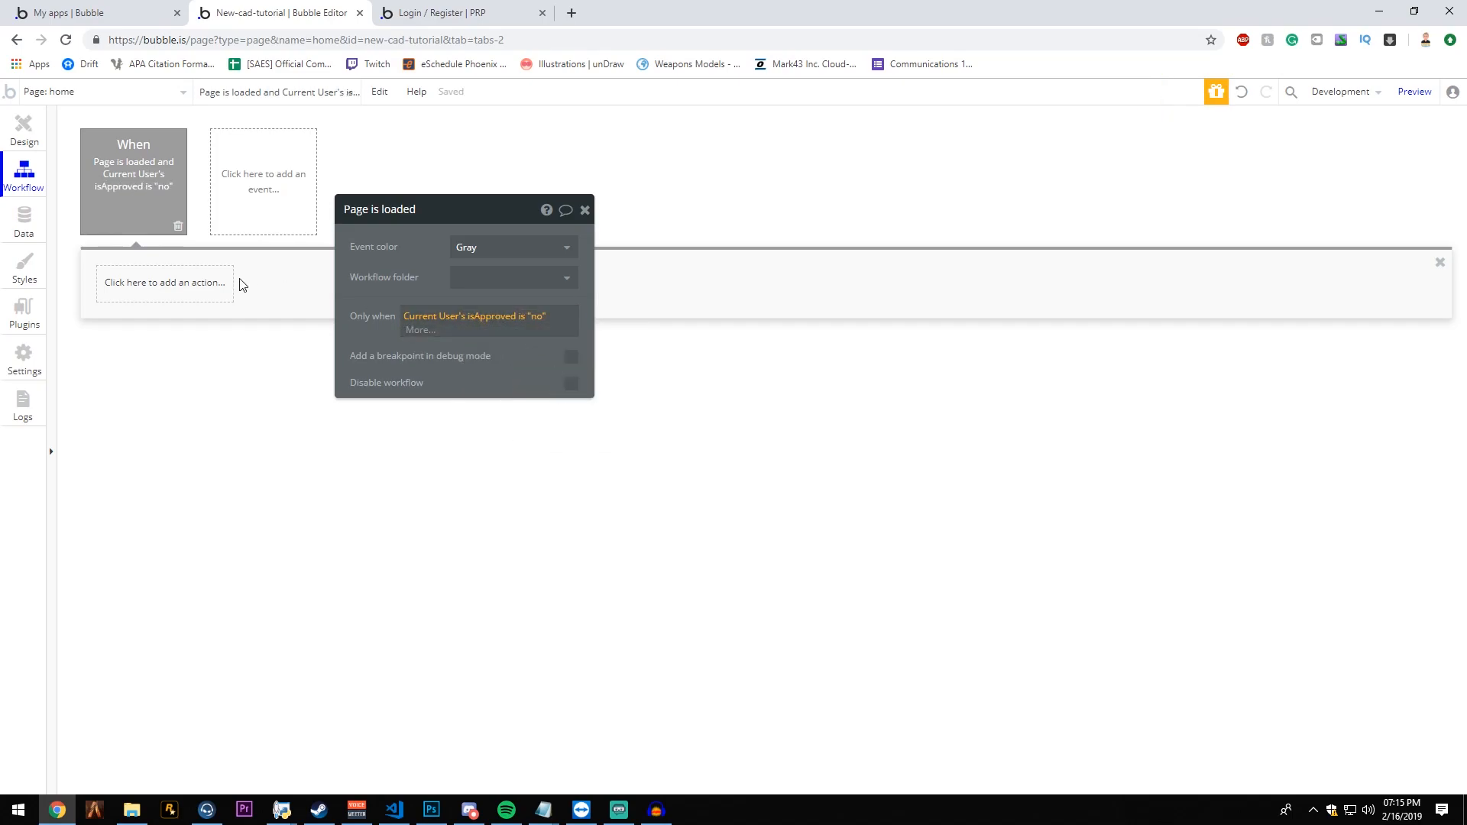
# - Add a "Go to page" action to the home page-load event with index as its destination
pyautogui.click(180, 293)
pyautogui.moveTo(180, 338)
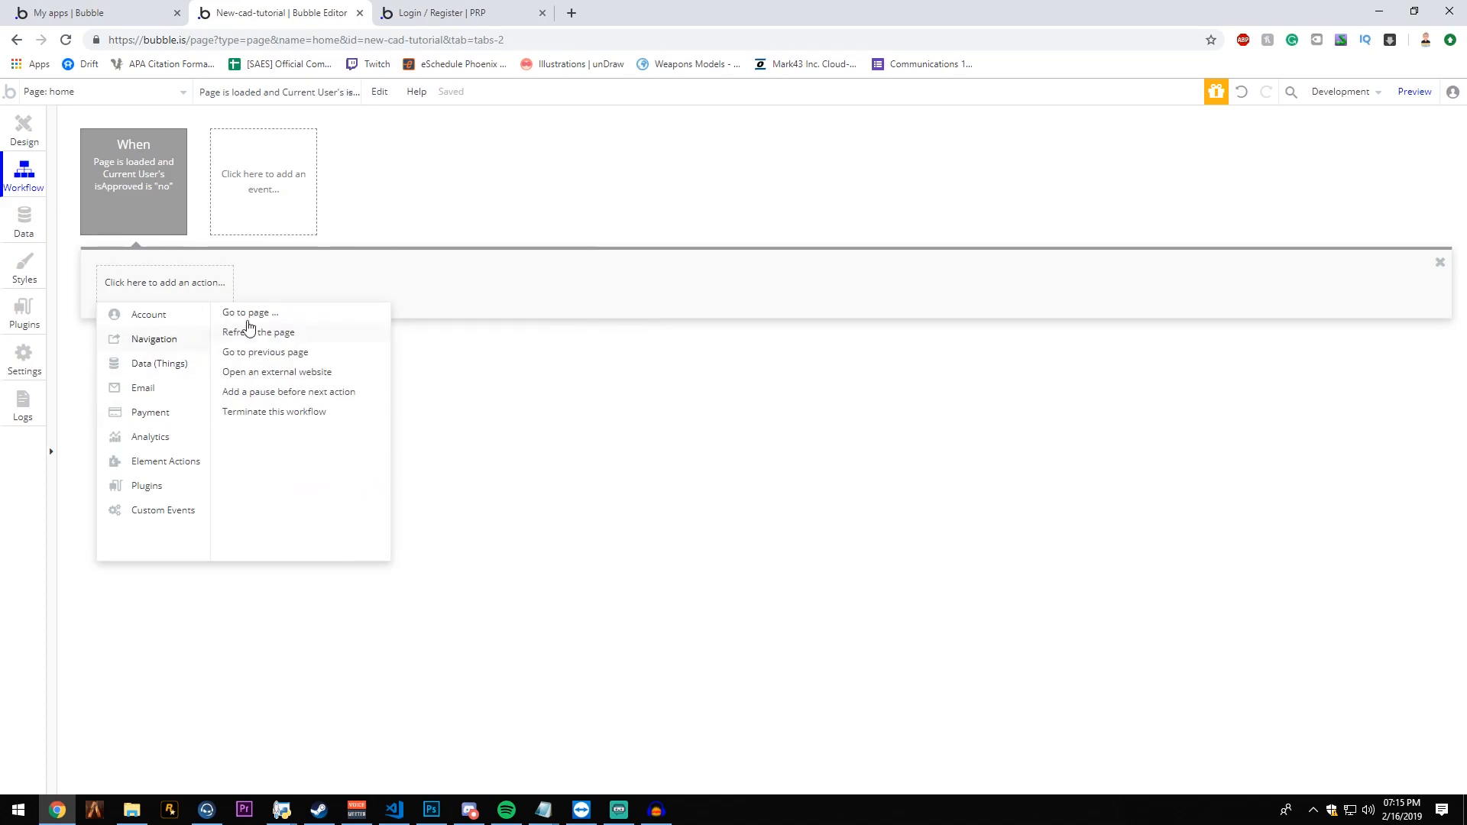
pyautogui.click(260, 312)
pyautogui.click(527, 247)
pyautogui.click(513, 269)
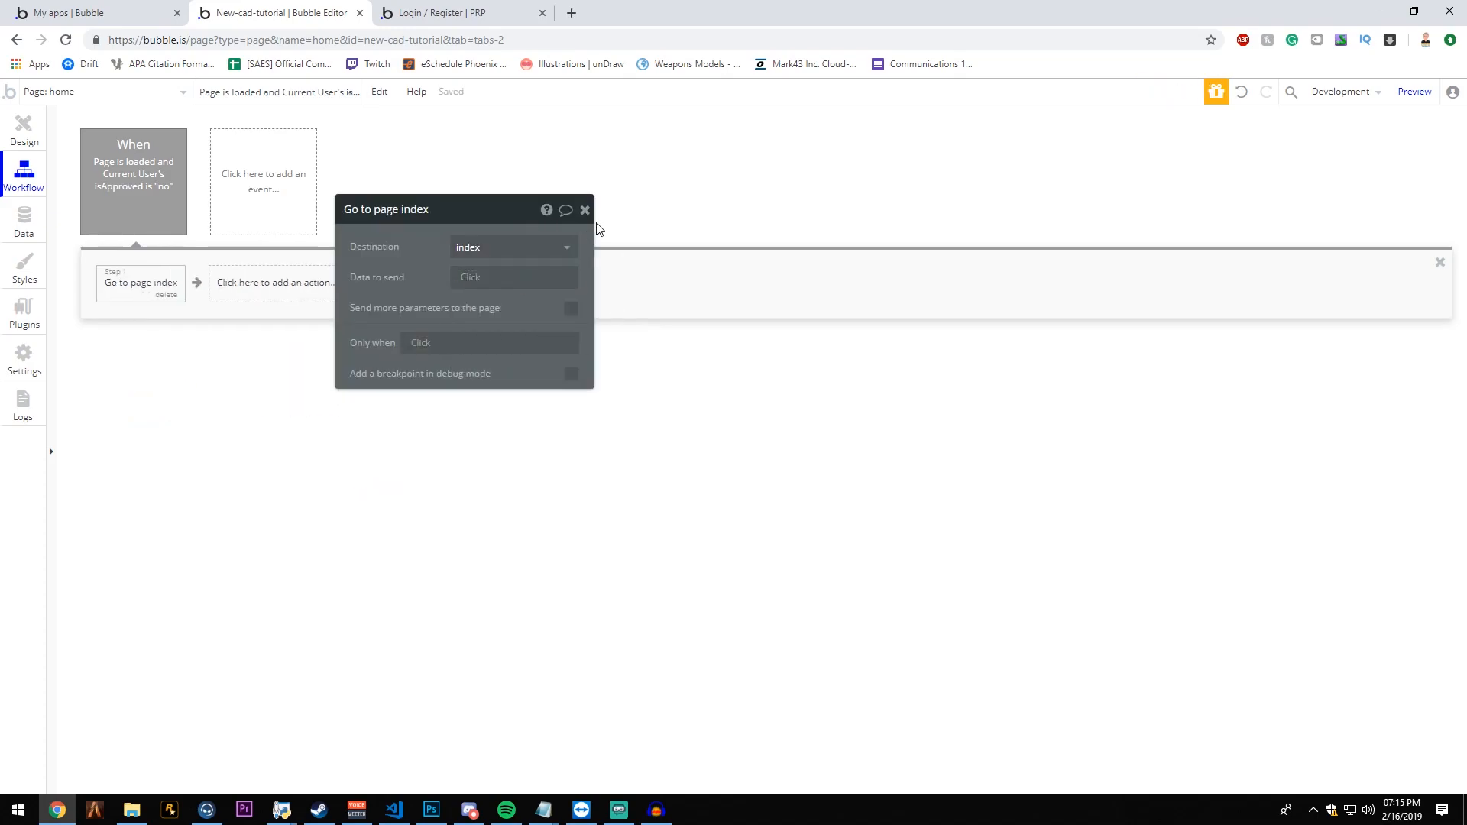
pyautogui.click(585, 211)
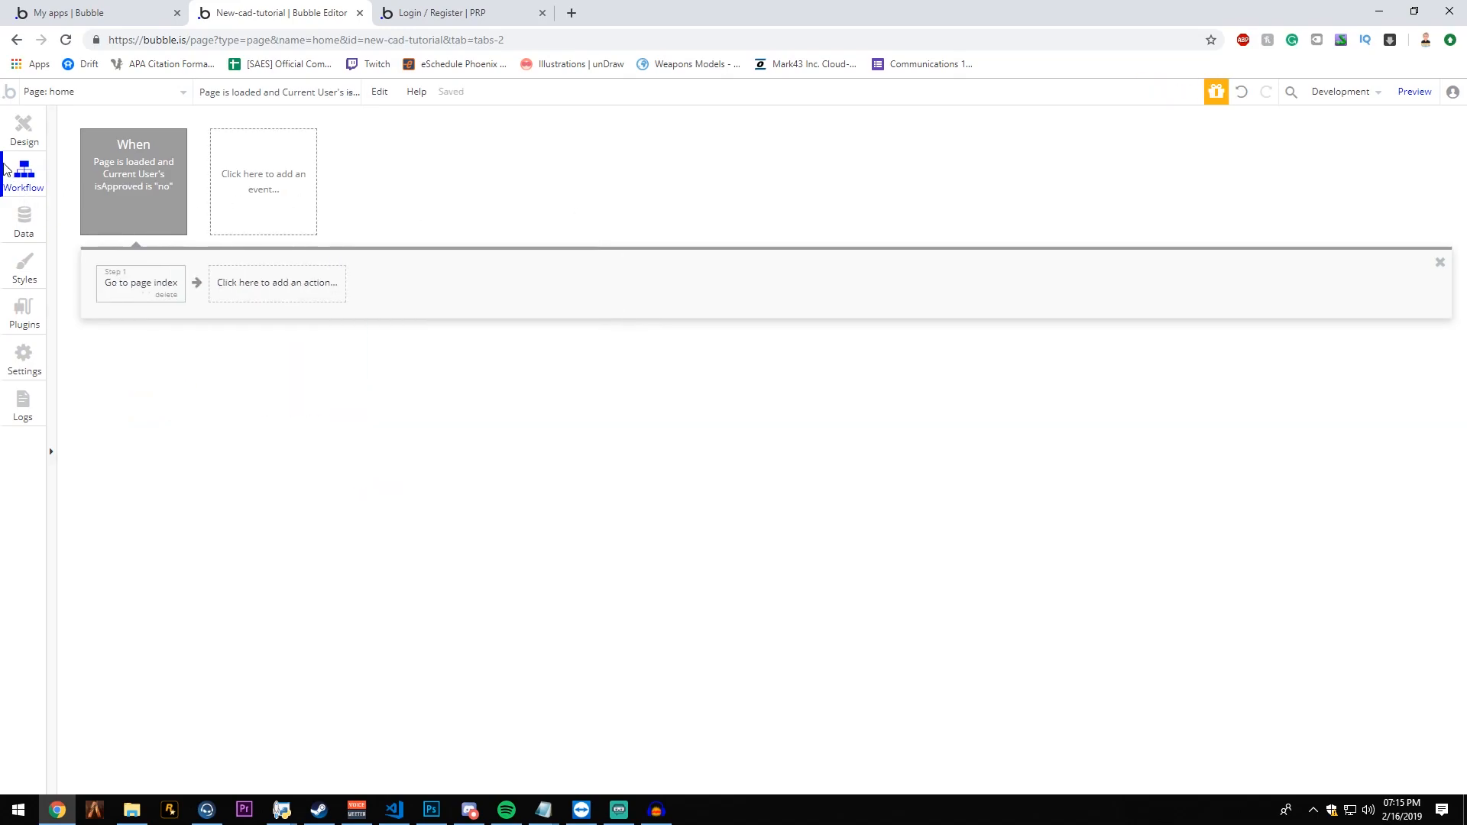
# - Review the index page's workflow and open the home page in design view
pyautogui.click(66, 91)
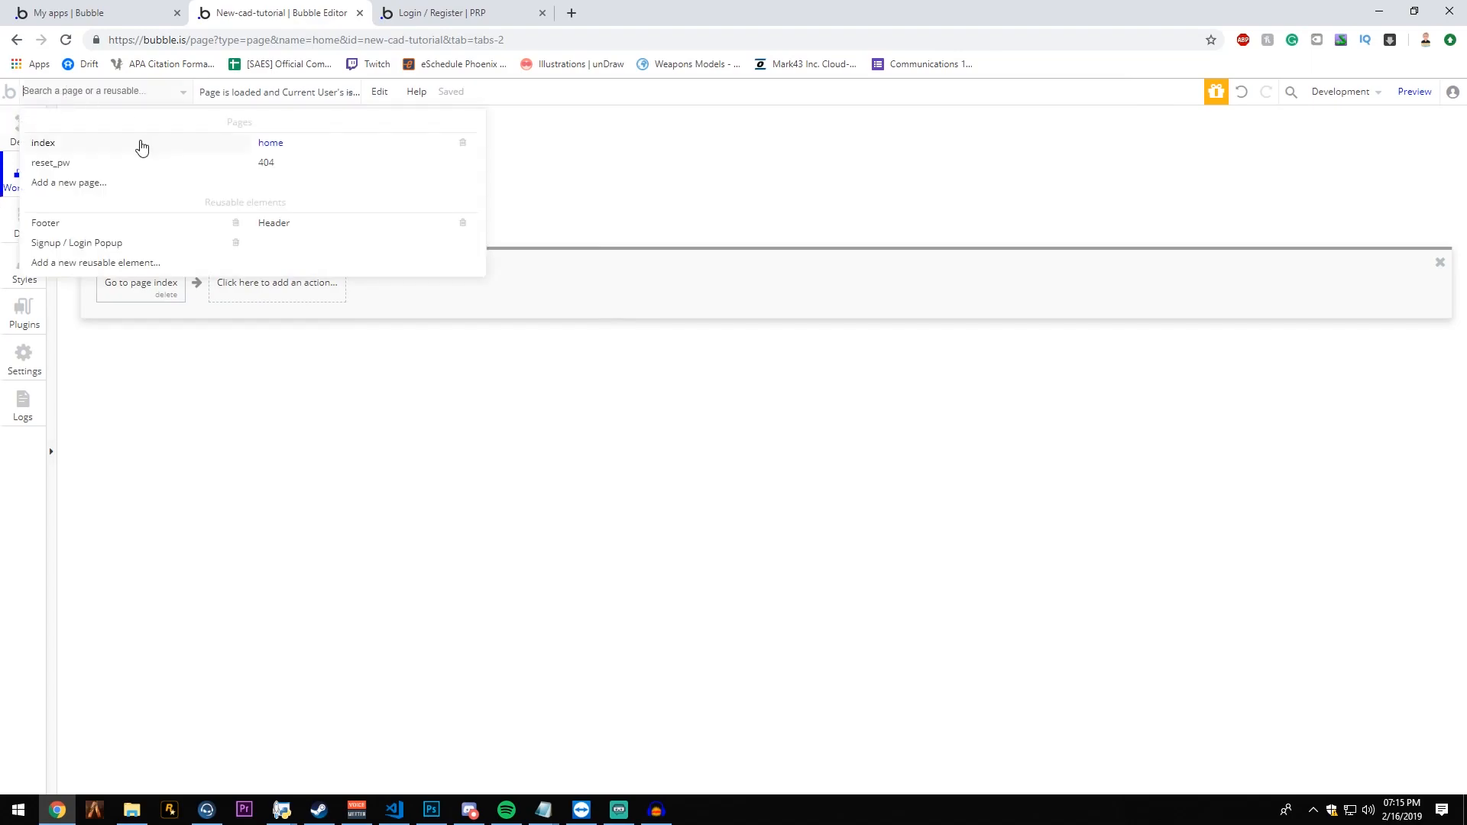
pyautogui.moveTo(279, 143)
pyautogui.click(83, 145)
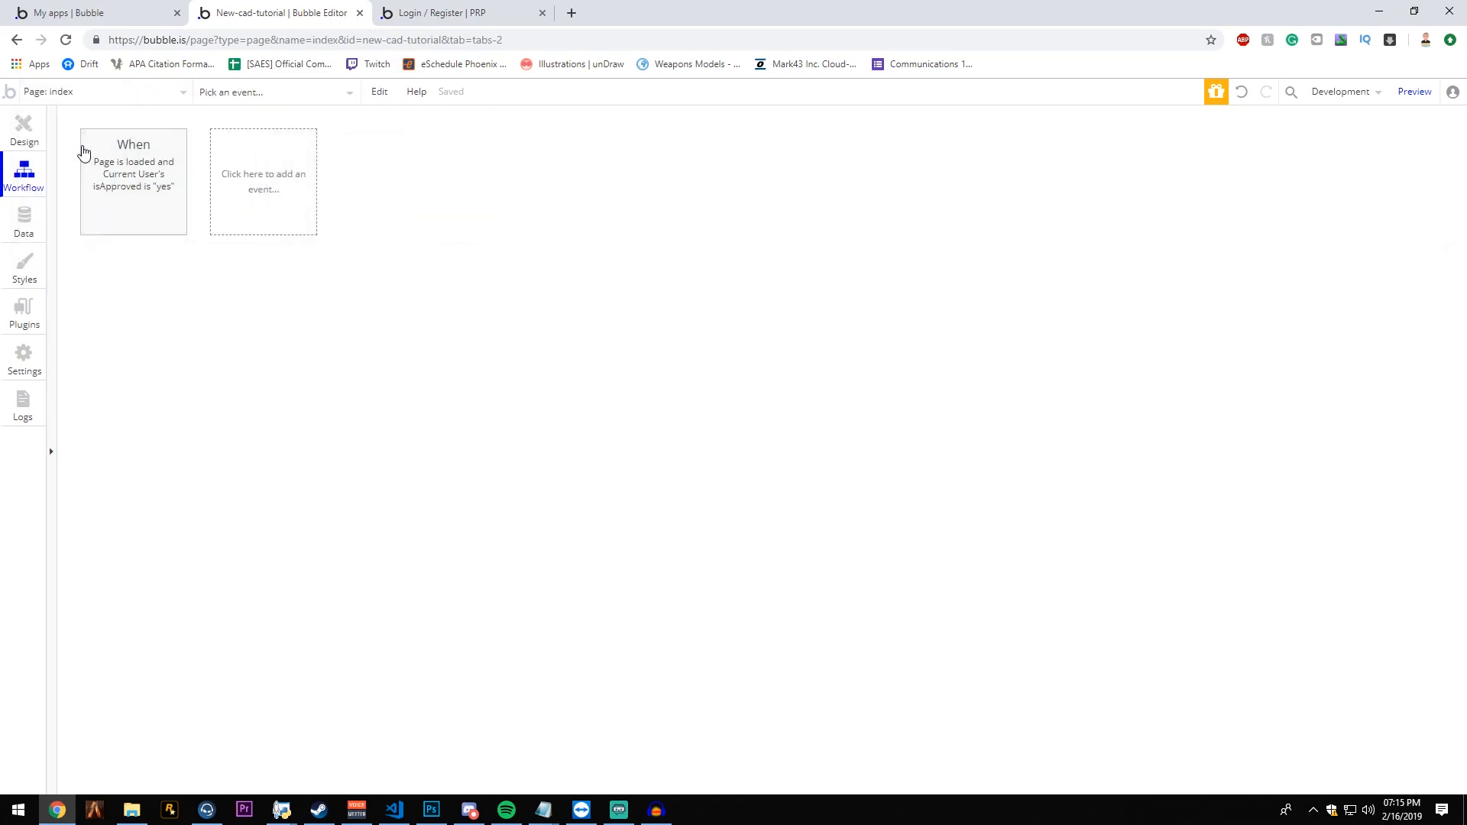
pyautogui.click(42, 132)
pyautogui.click(91, 92)
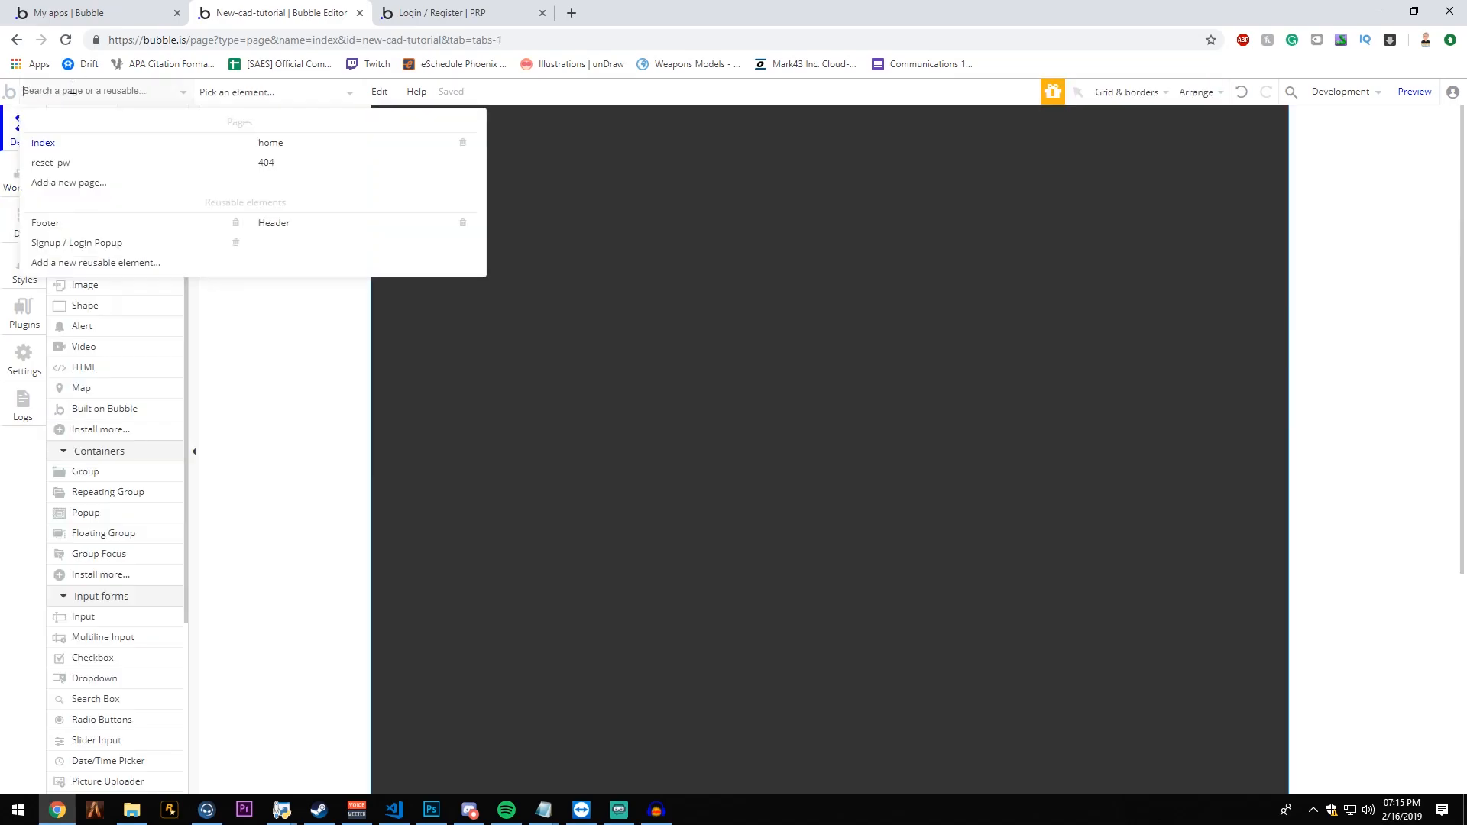
pyautogui.click(301, 149)
# - Preview the app in the browser and load its address without the ?debug_mode=true part
pyautogui.click(1414, 93)
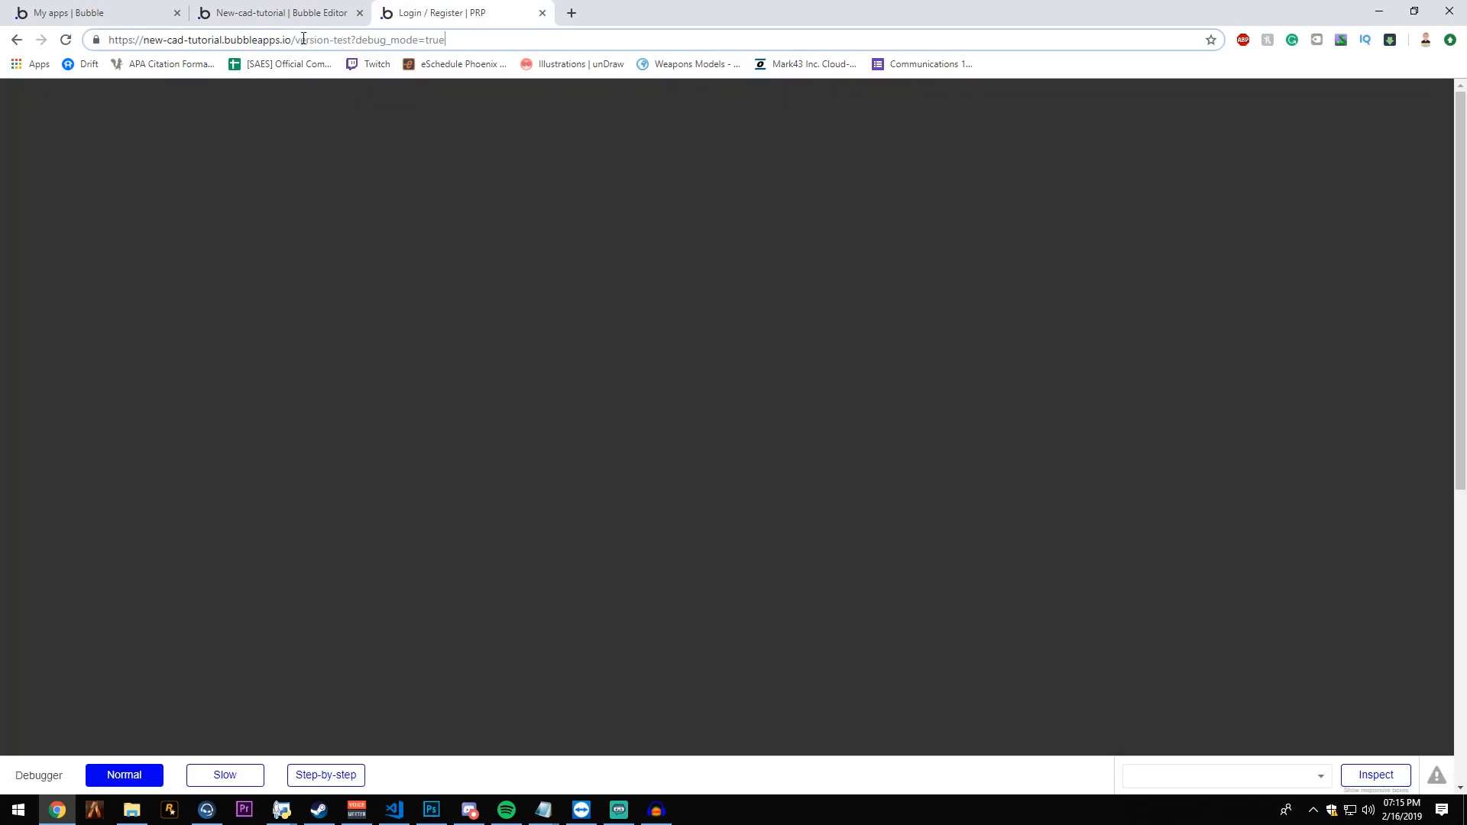
pyautogui.moveTo(301, 40); pyautogui.dragTo(447, 41)
pyautogui.click(427, 41)
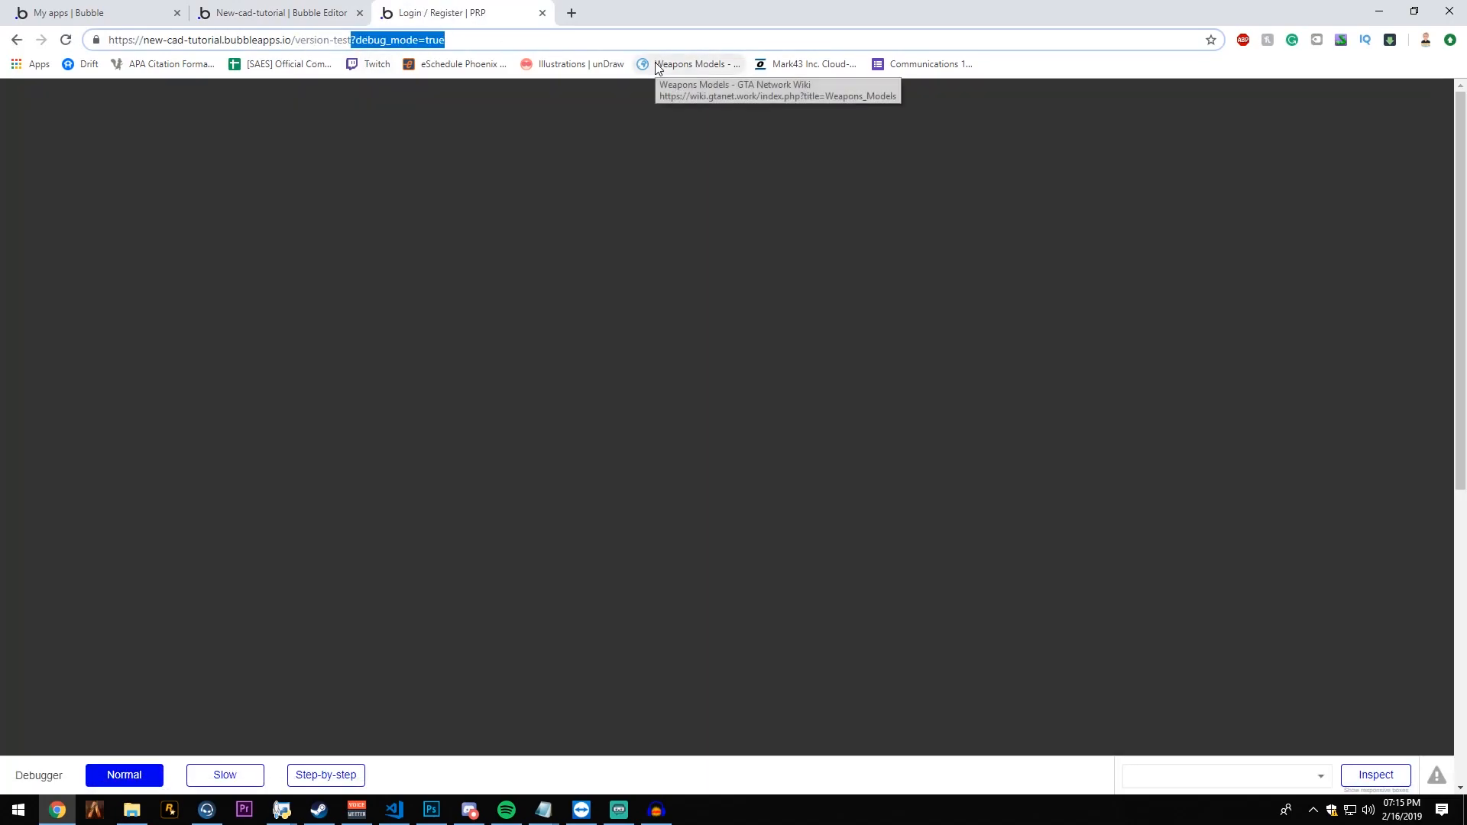
pyautogui.press('BackSpace')
pyautogui.press('Return')
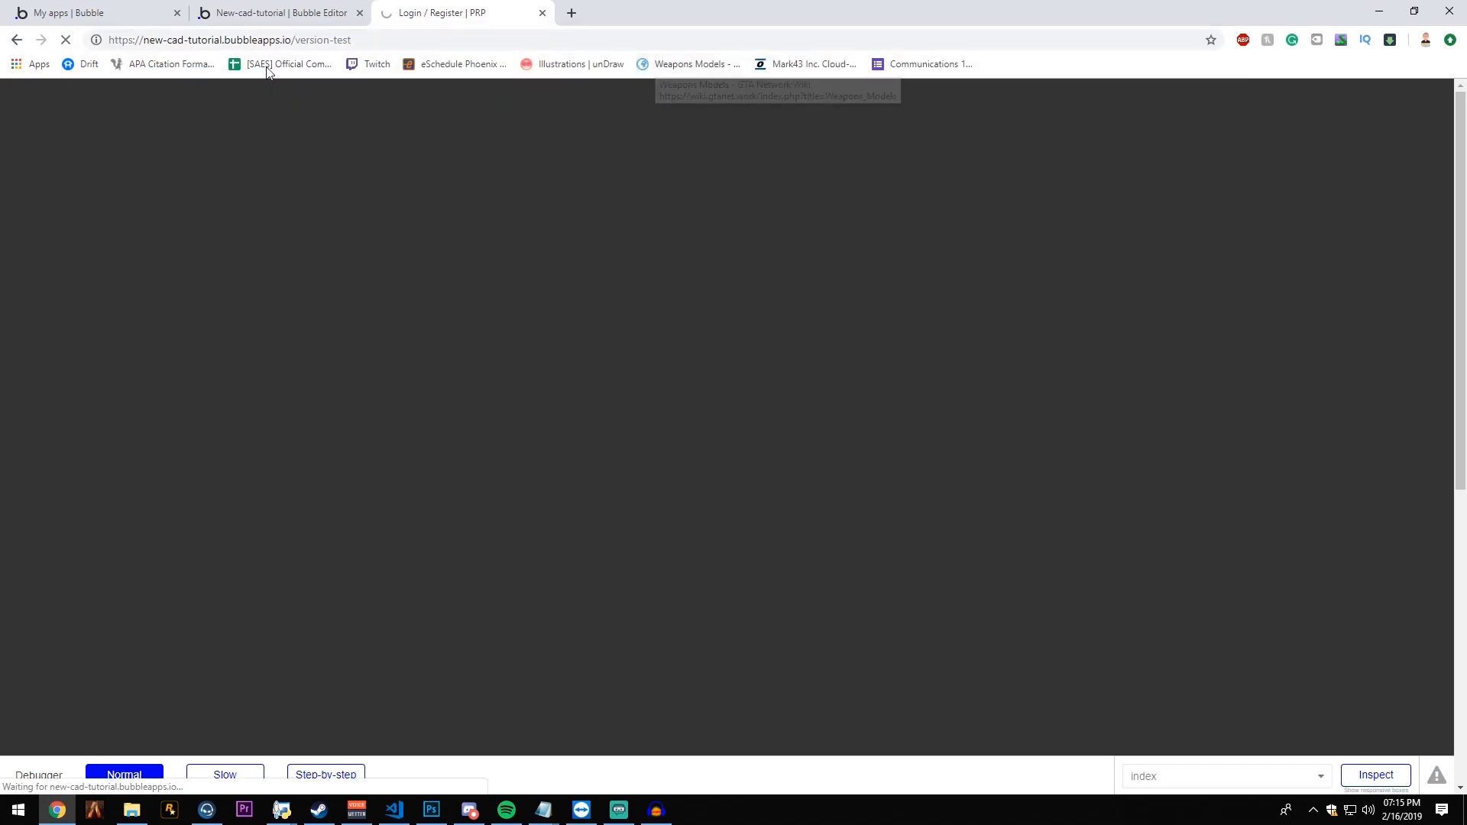
# - Return to the Bubble editor and preview the home page in the browser
pyautogui.click(277, 13)
pyautogui.click(68, 91)
pyautogui.click(1413, 92)
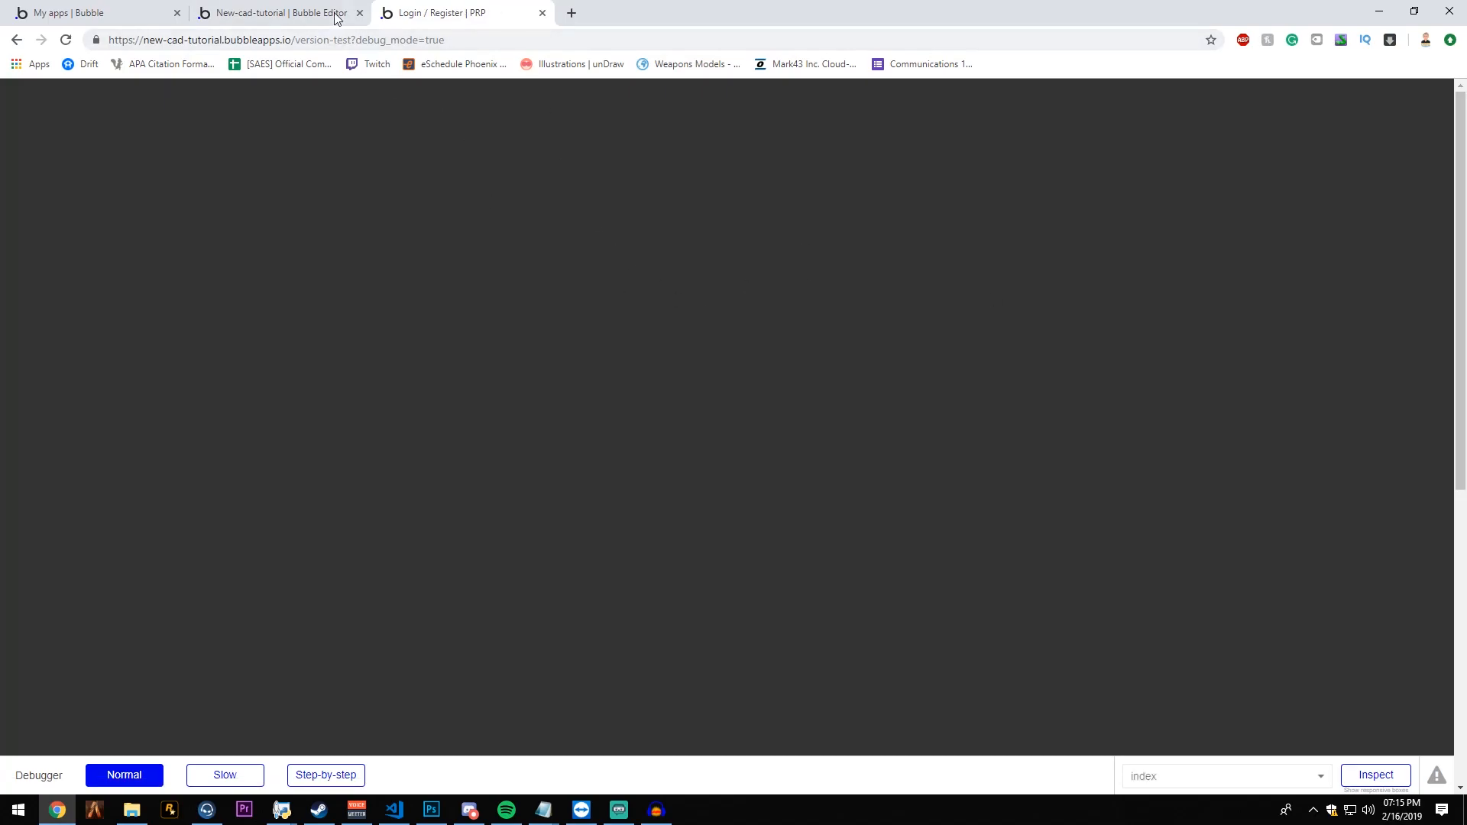
# - Disable the home page's page-load workflow and preview the page to inspect its /home address
pyautogui.click(342, 15)
pyautogui.click(24, 174)
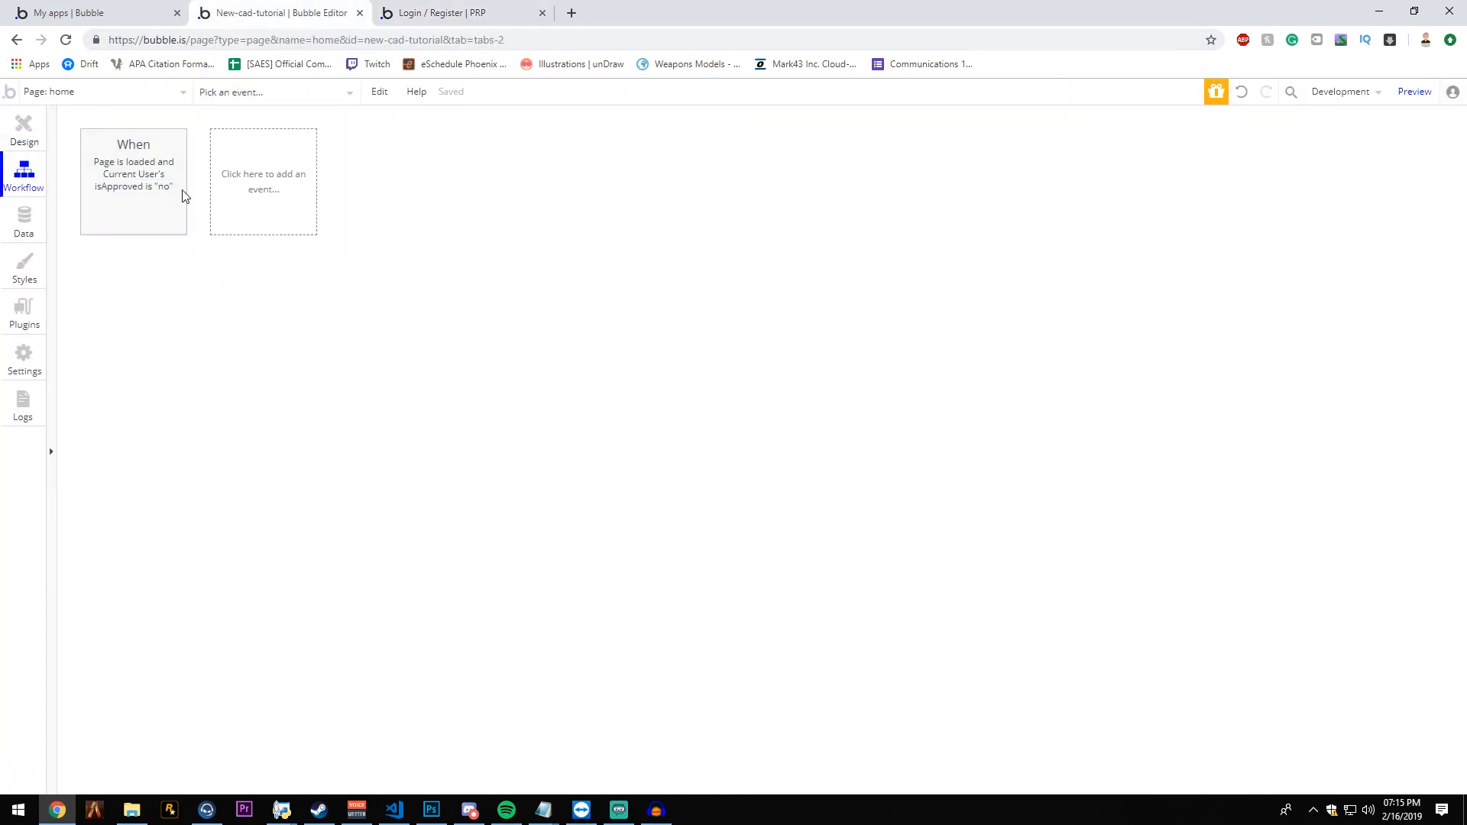
pyautogui.click(180, 196)
pyautogui.click(571, 373)
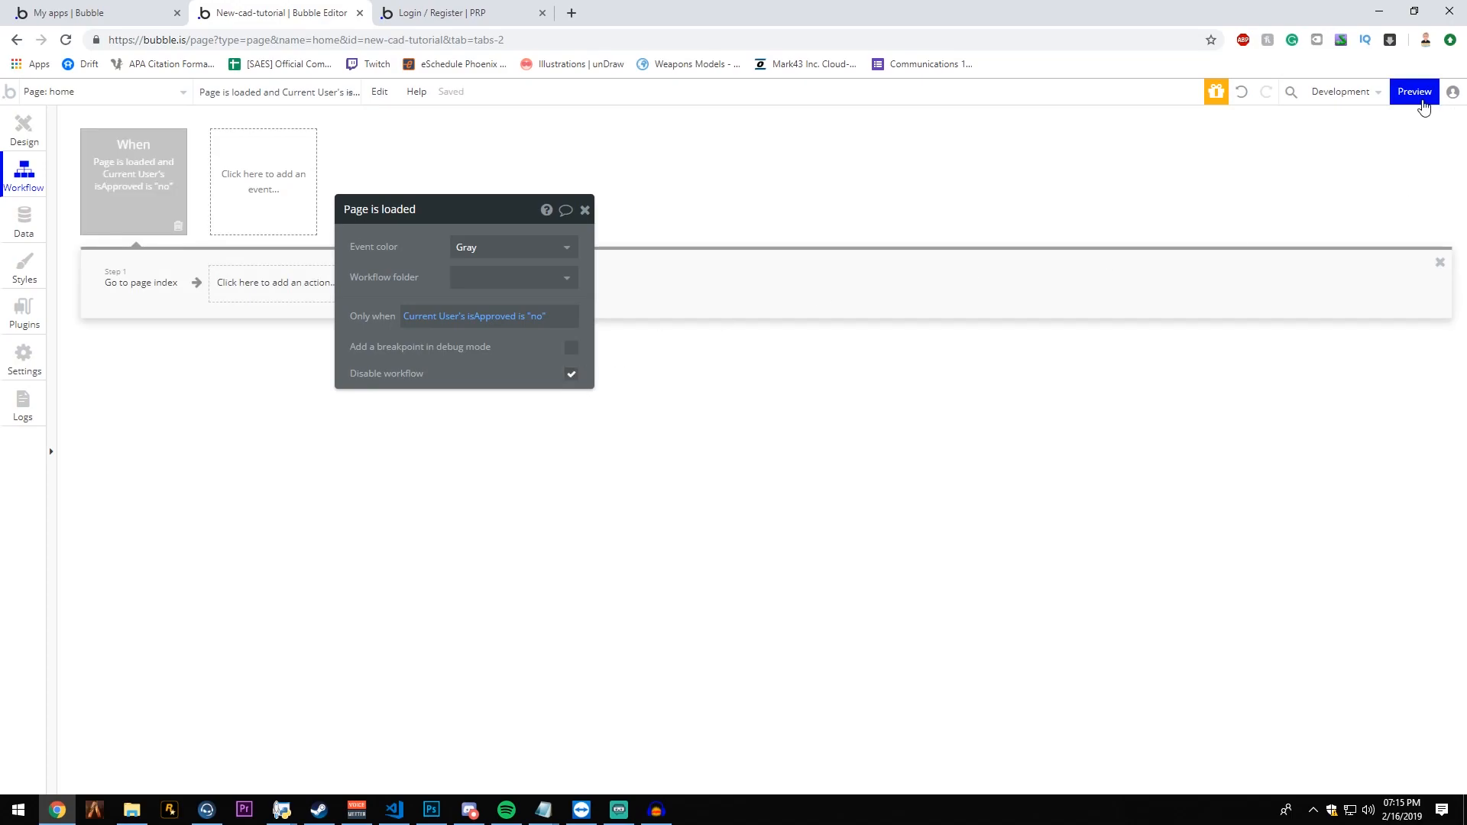
pyautogui.click(1414, 93)
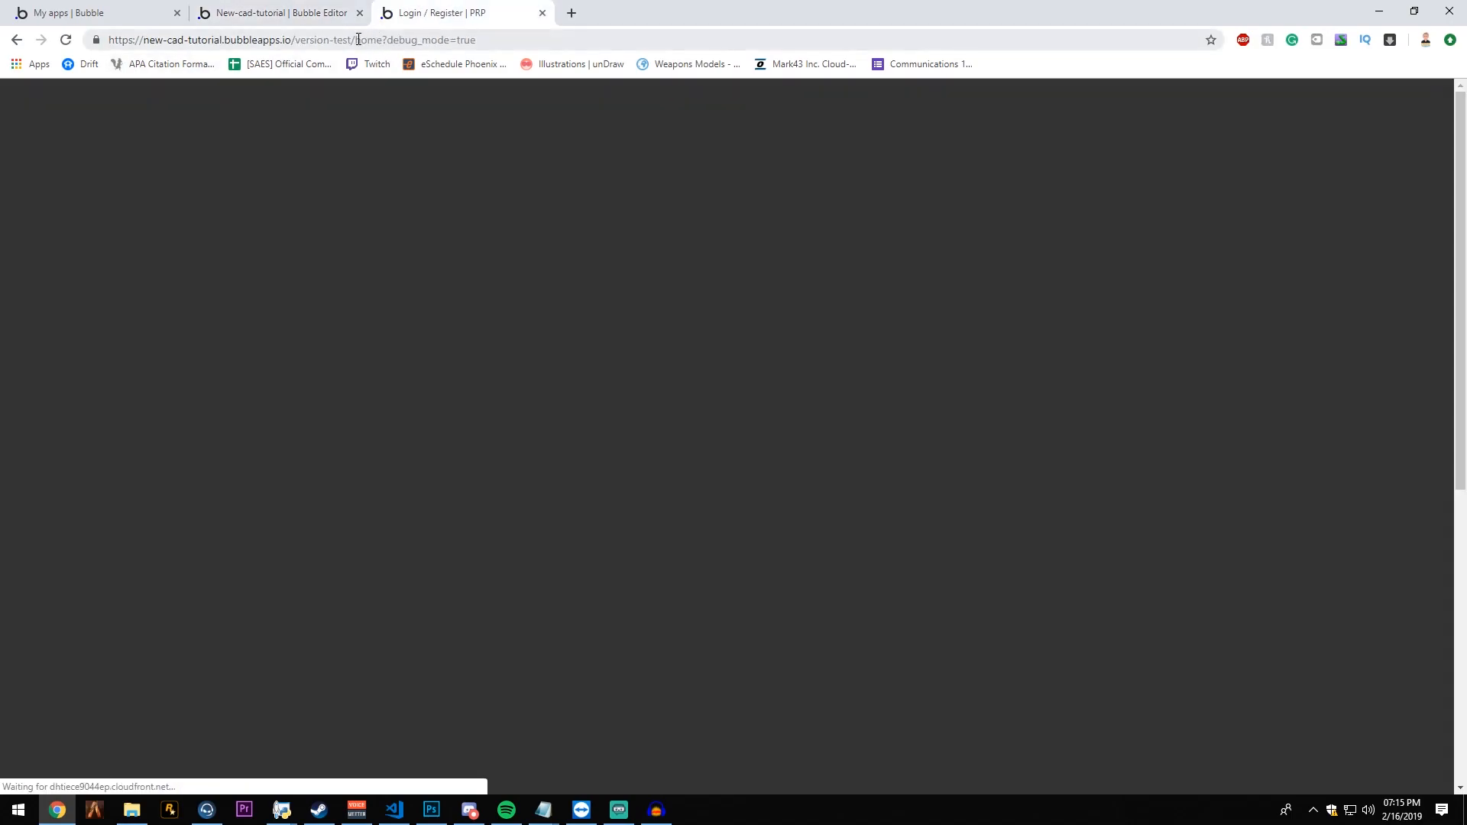
pyautogui.moveTo(356, 40); pyautogui.dragTo(368, 42)
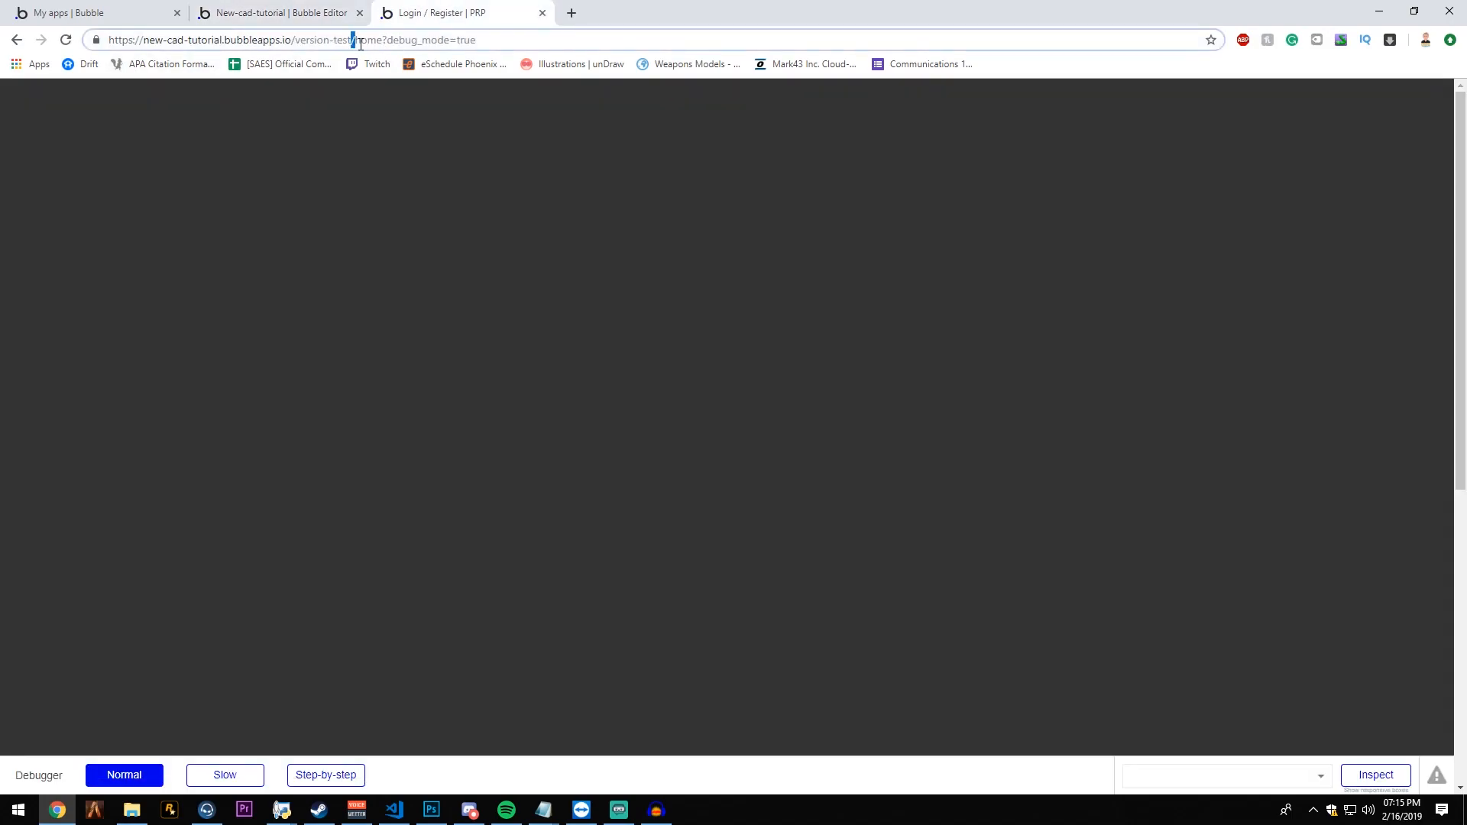
# - Re-enable the home page's page-load workflow, refresh the preview, and load the app address without /home
pyautogui.click(313, 9)
pyautogui.click(571, 374)
pyautogui.click(488, 15)
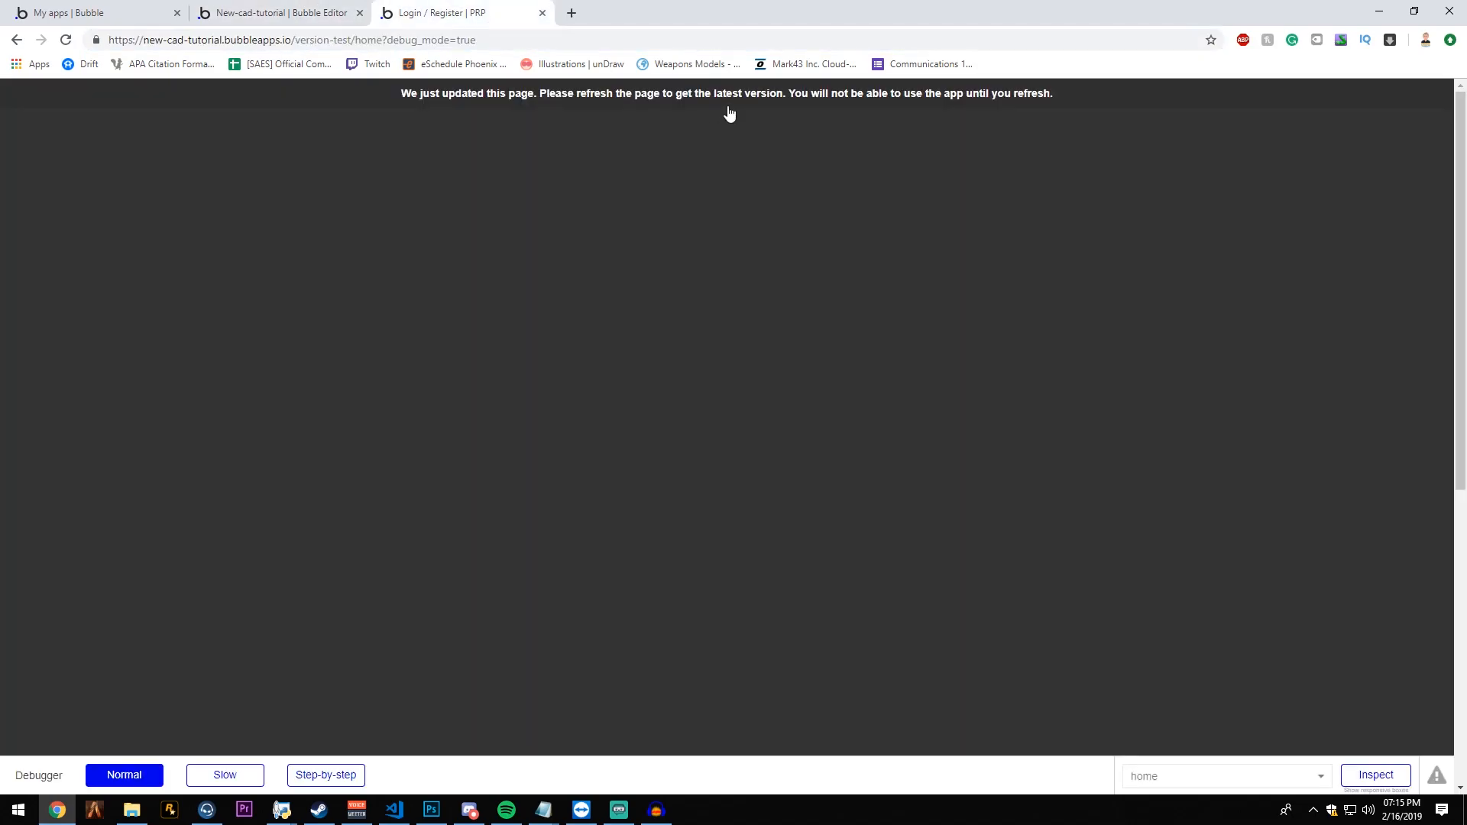
pyautogui.press('F5')
pyautogui.moveTo(351, 40); pyautogui.dragTo(380, 42)
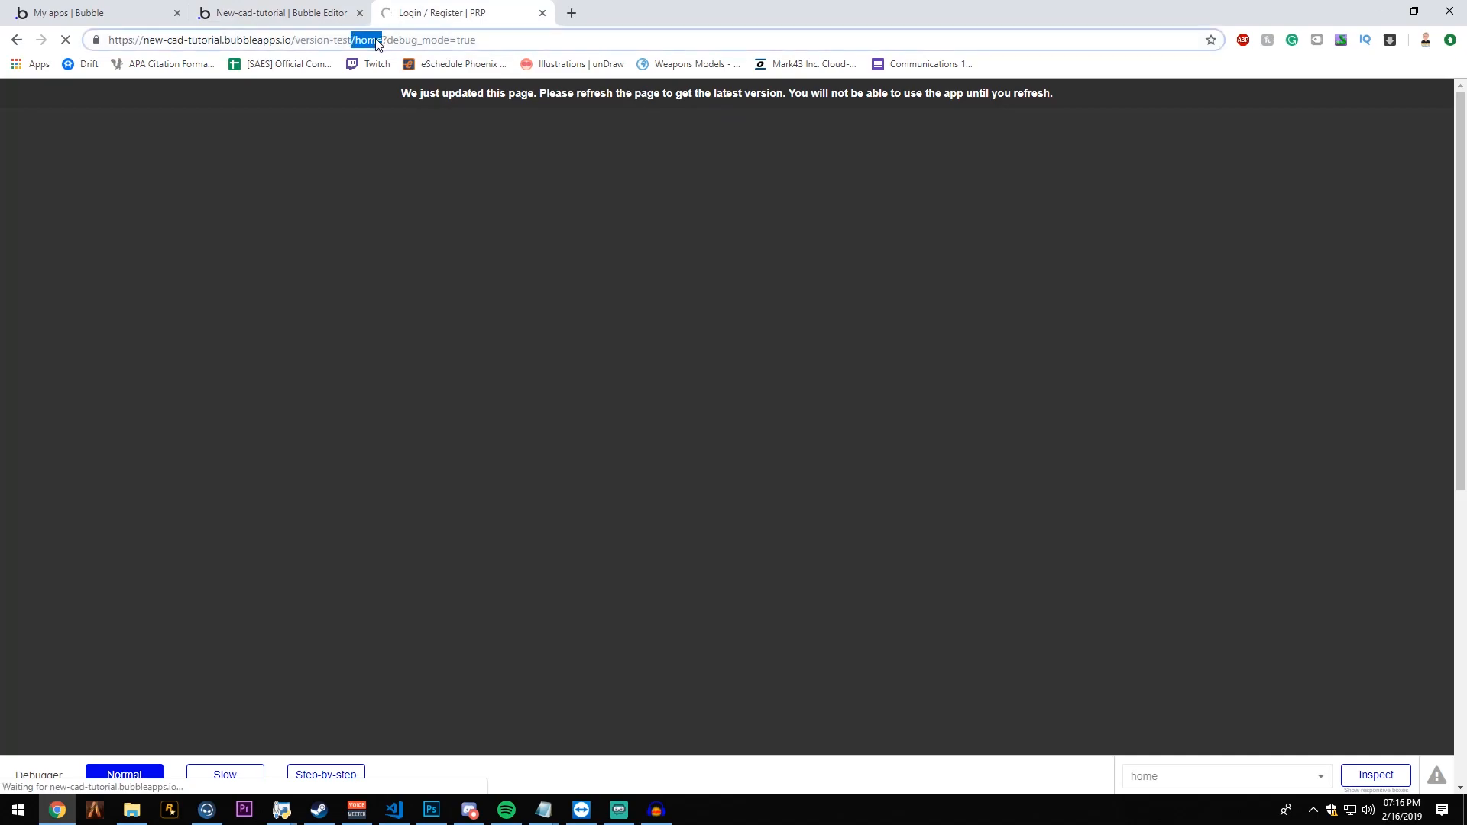
pyautogui.press('BackSpace')
pyautogui.press('Return')
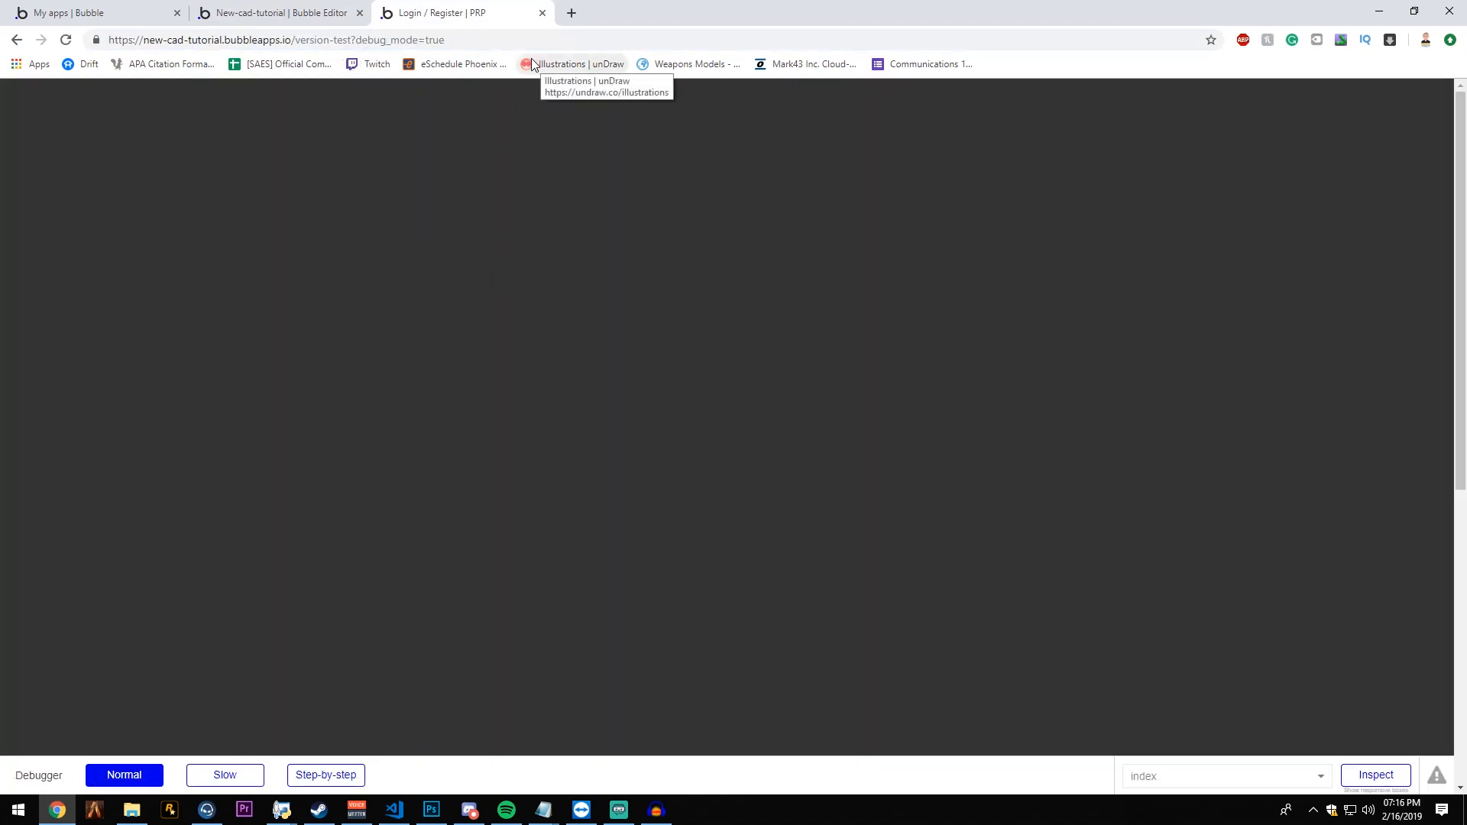
# - Replace "Login / Register" with "Home" in the home page's title, and open the index page in design view
pyautogui.click(313, 21)
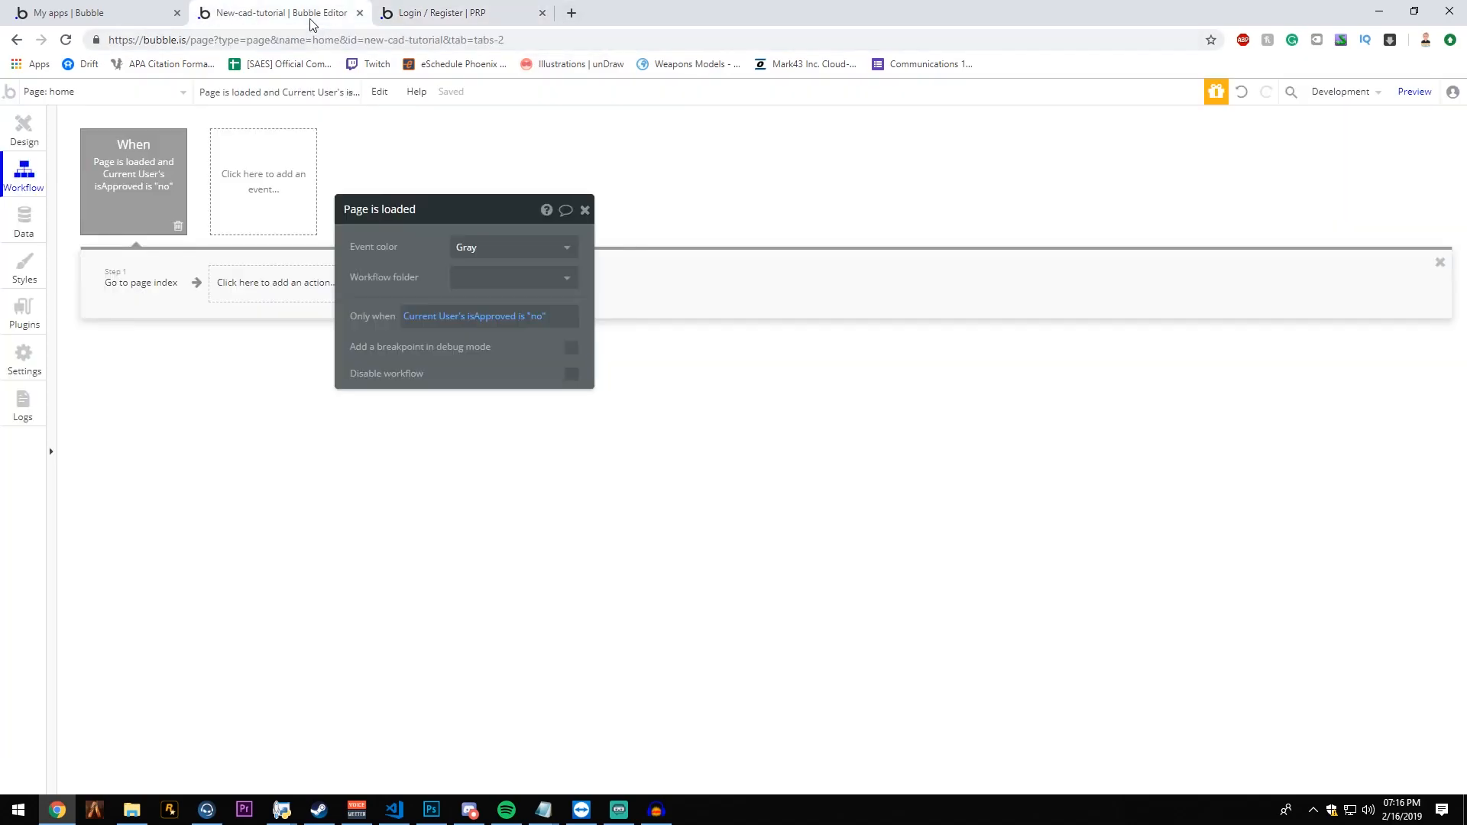
pyautogui.click(20, 136)
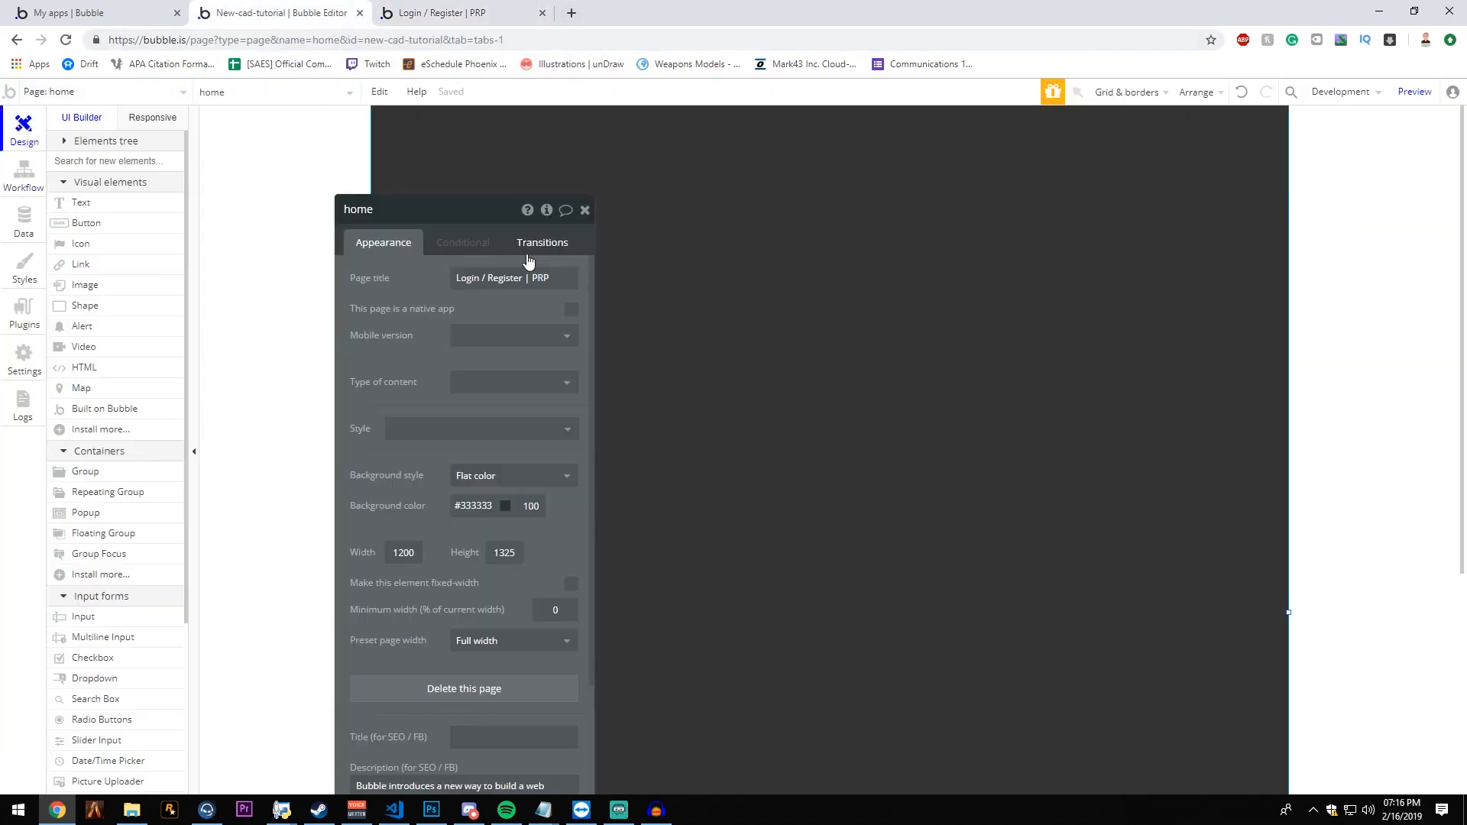
pyautogui.click(479, 272)
pyautogui.moveTo(523, 277); pyautogui.dragTo(402, 276)
pyautogui.write('Home')
pyautogui.press('Return')
pyautogui.click(131, 93)
pyautogui.click(79, 147)
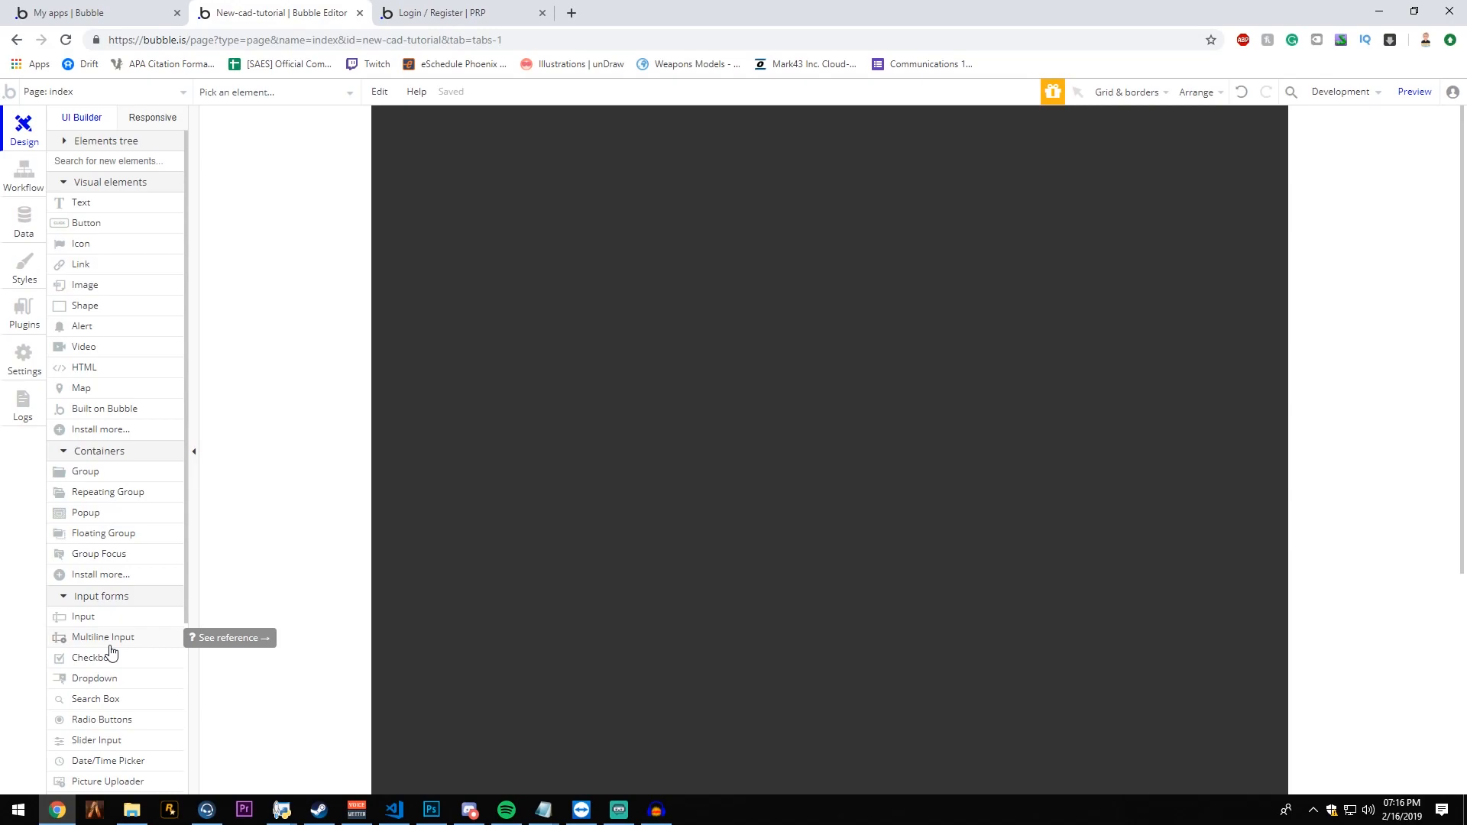
pyautogui.click(88, 287)
pyautogui.moveTo(458, 187); pyautogui.dragTo(590, 262)
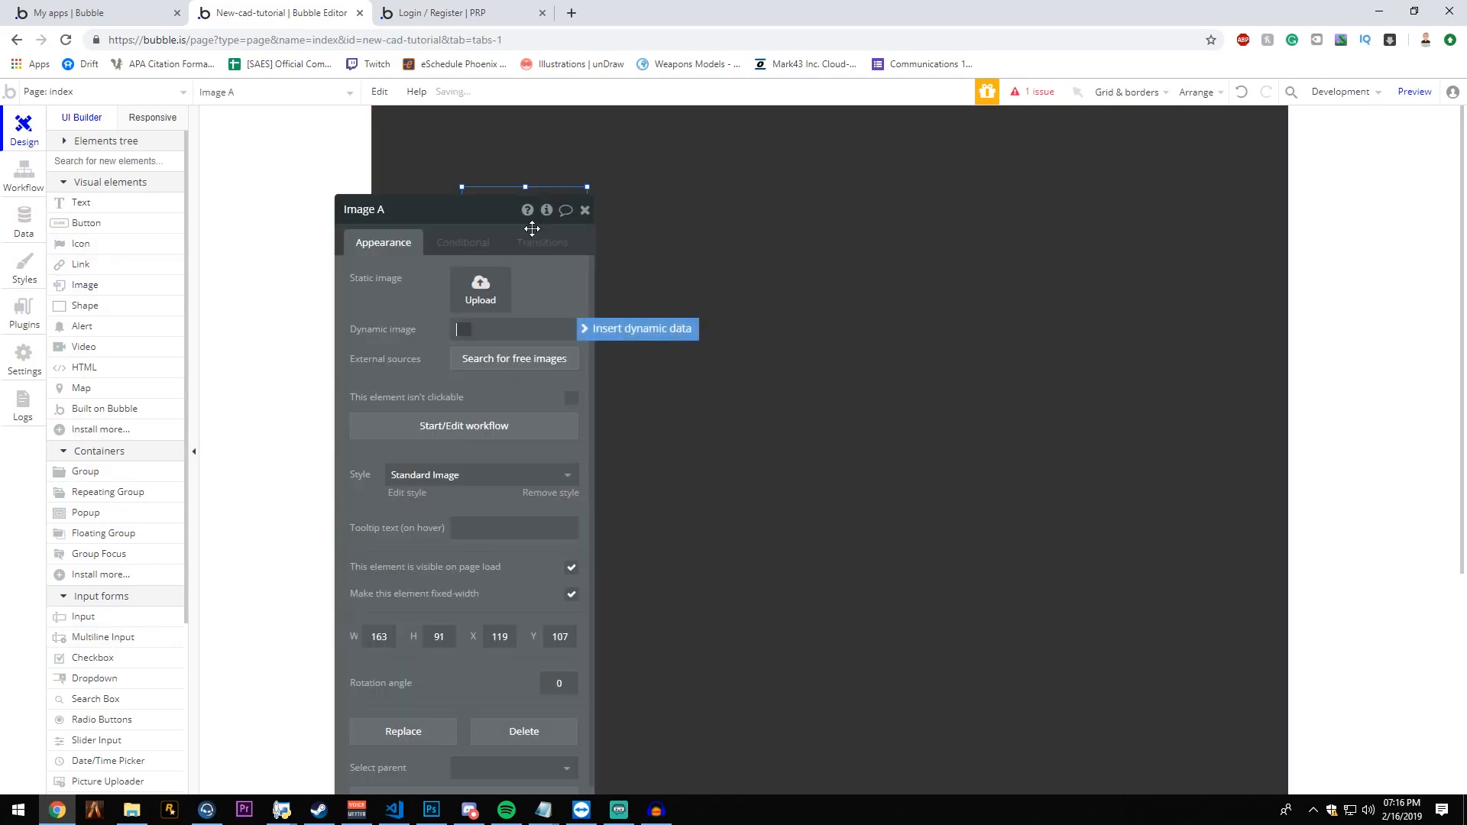
pyautogui.click(593, 221)
pyautogui.click(464, 247)
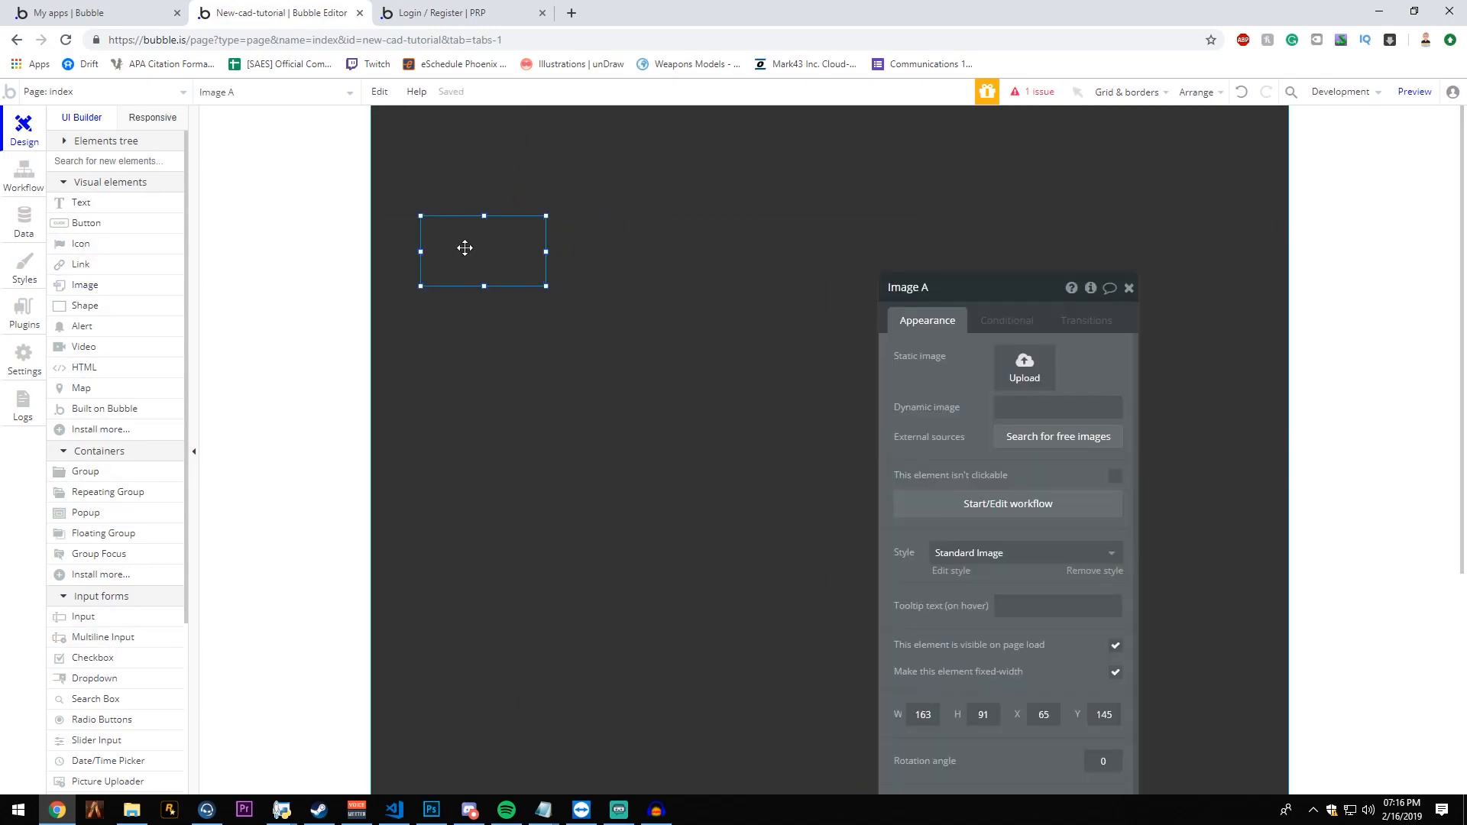
pyautogui.press('Delete')
# - Draw a text element about 525 by 141 px near the index page's upper edge, reading "My Roleplay Group's Name"
pyautogui.click(116, 205)
pyautogui.moveTo(526, 189); pyautogui.dragTo(929, 297)
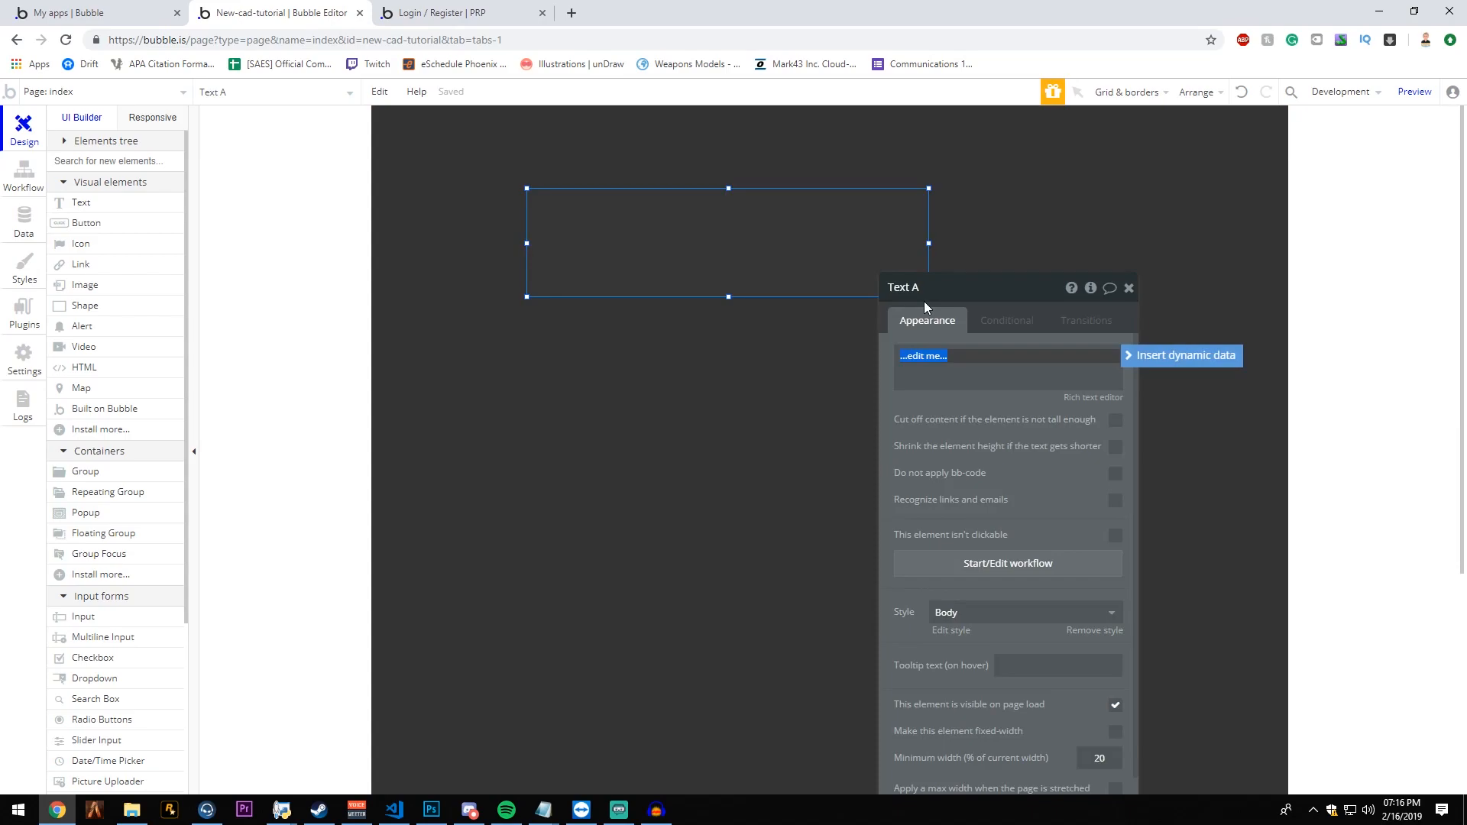
pyautogui.press('BackSpace')
pyautogui.write("My Roleplay Group's name")
pyautogui.press('BackSpace')
pyautogui.press('BackSpace')
pyautogui.press('BackSpace')
pyautogui.press('BackSpace')
pyautogui.write('Name')
pyautogui.click(1045, 617)
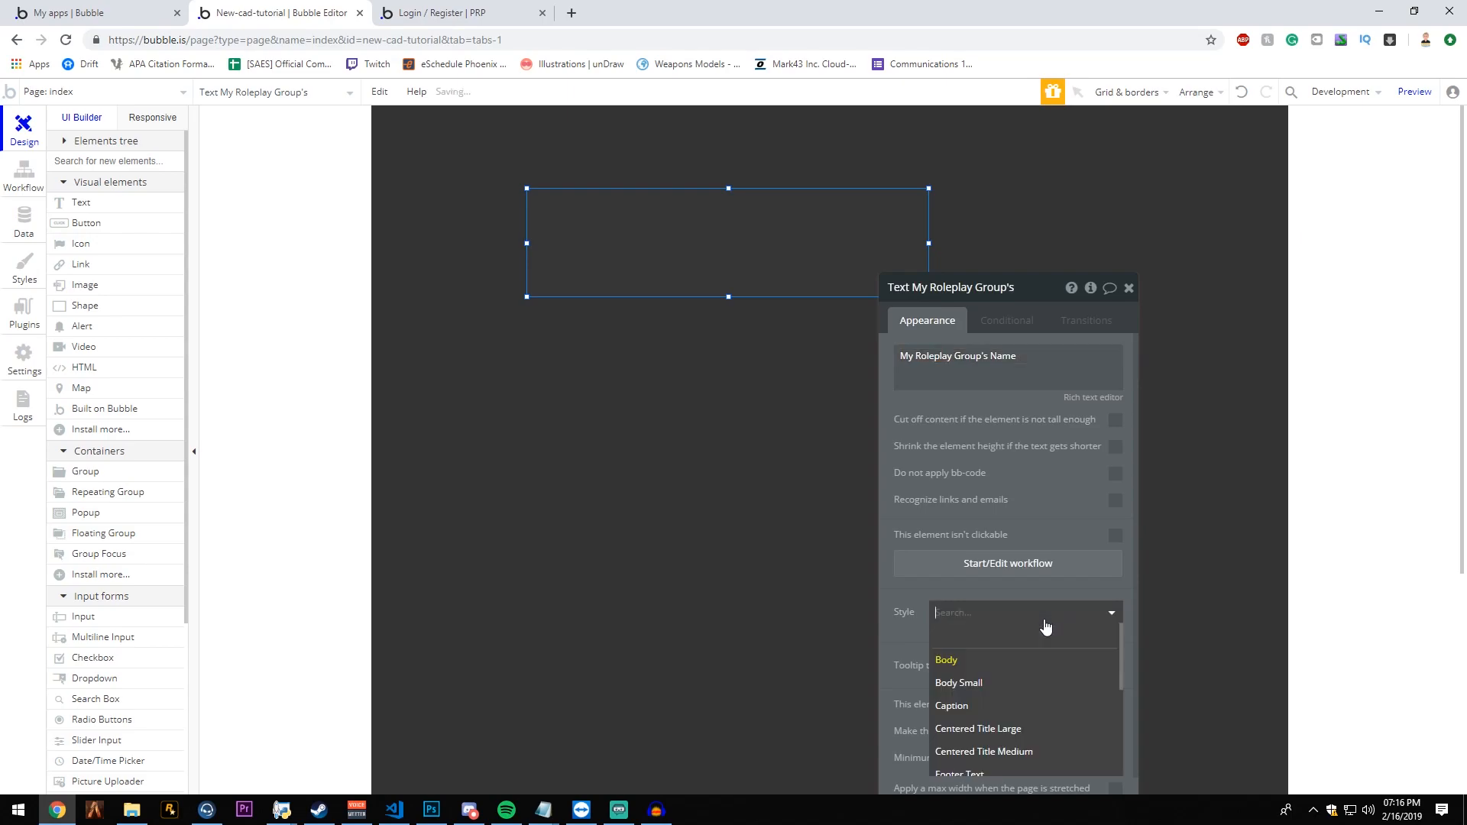
pyautogui.click(1034, 636)
pyautogui.moveTo(1018, 626); pyautogui.dragTo(1087, 352)
pyautogui.click(1080, 339)
pyautogui.moveTo(990, 336); pyautogui.dragTo(968, 380)
pyautogui.click(1013, 382)
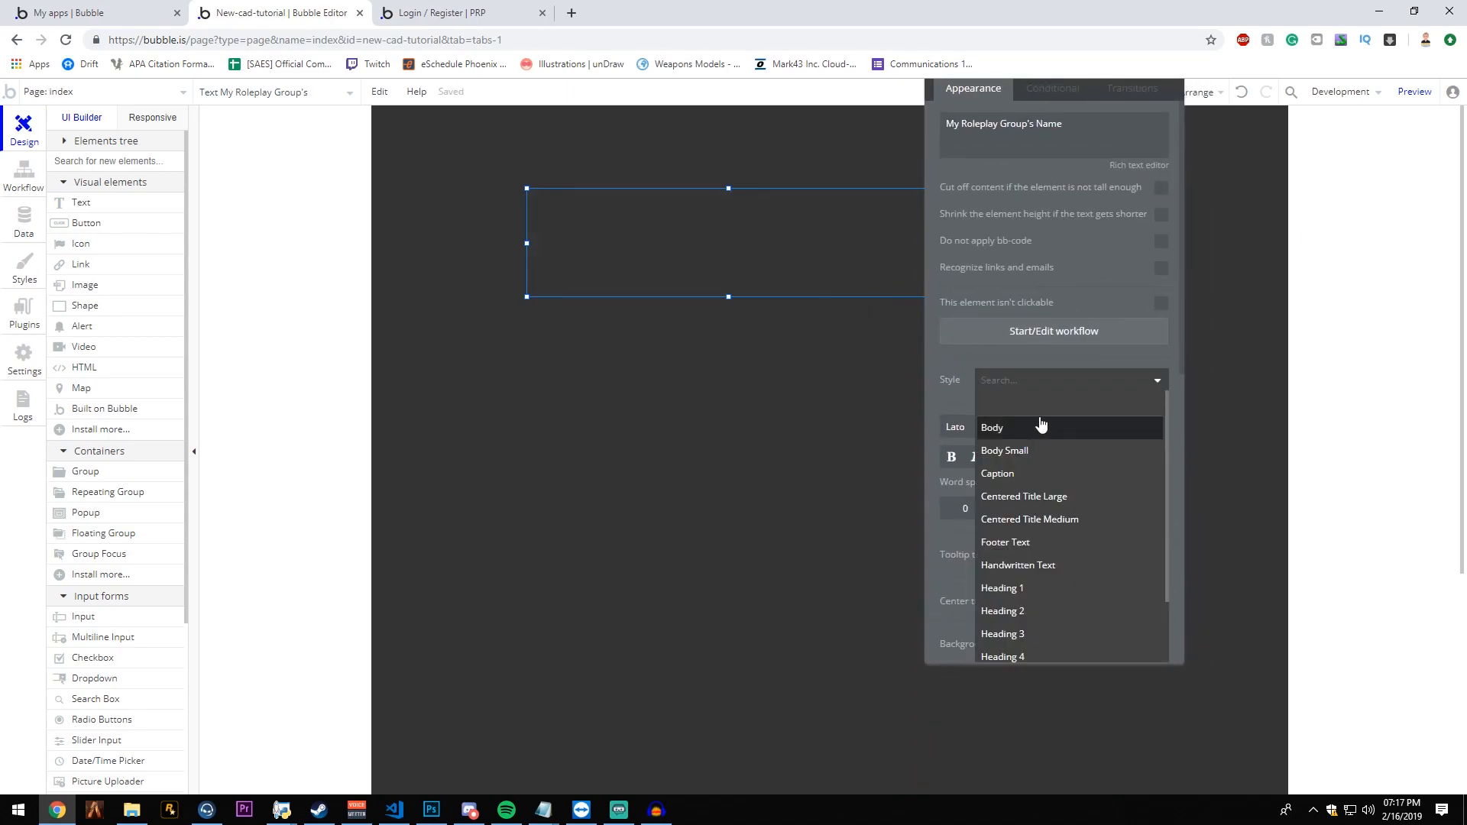
pyautogui.click(1040, 425)
# - Shift the text element to about X 246, Y 128 and clear its predefined style
pyautogui.moveTo(711, 272); pyautogui.dragTo(744, 286)
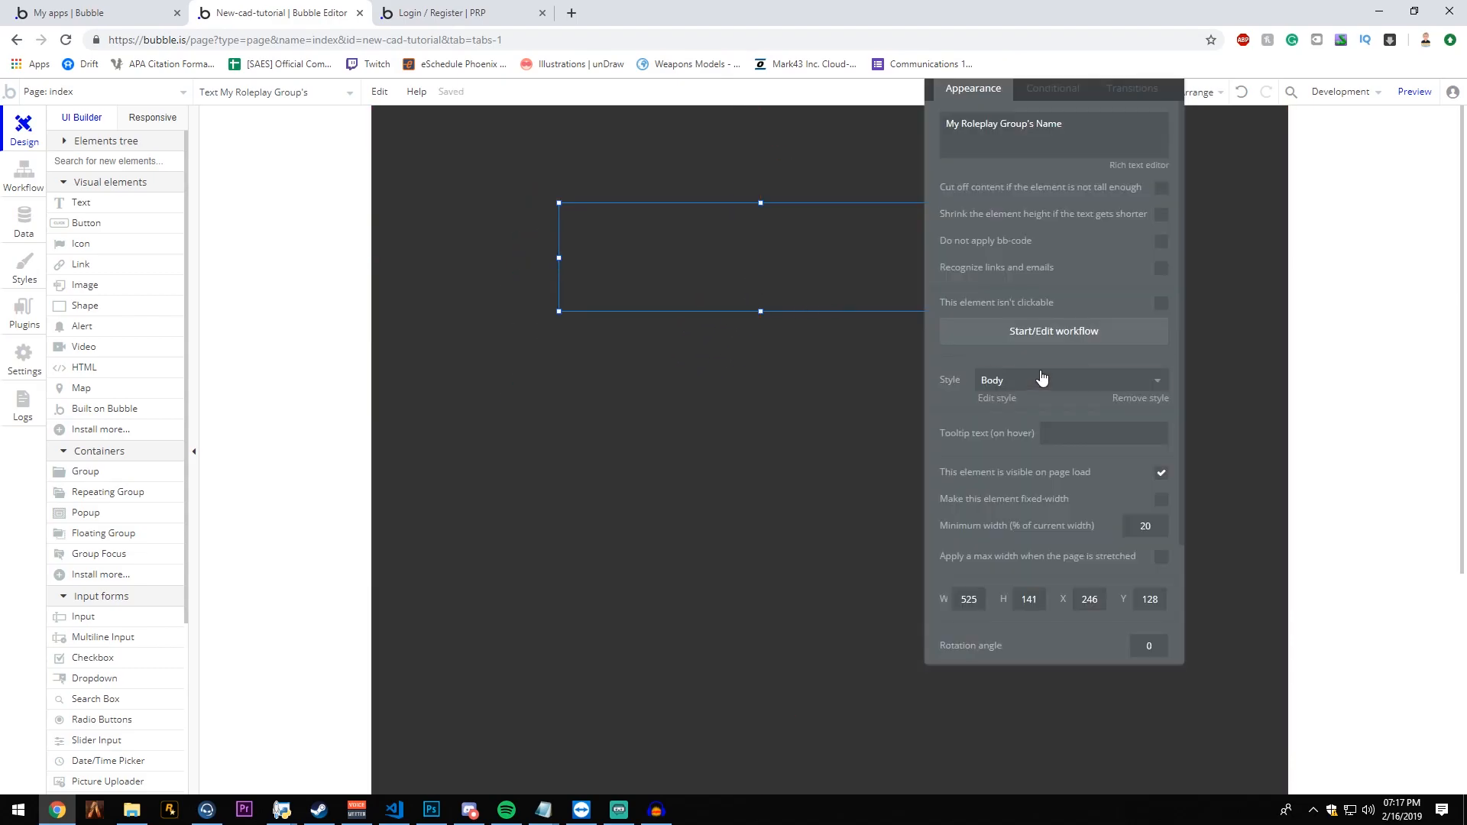
pyautogui.click(1031, 381)
pyautogui.click(1008, 416)
pyautogui.click(1061, 429)
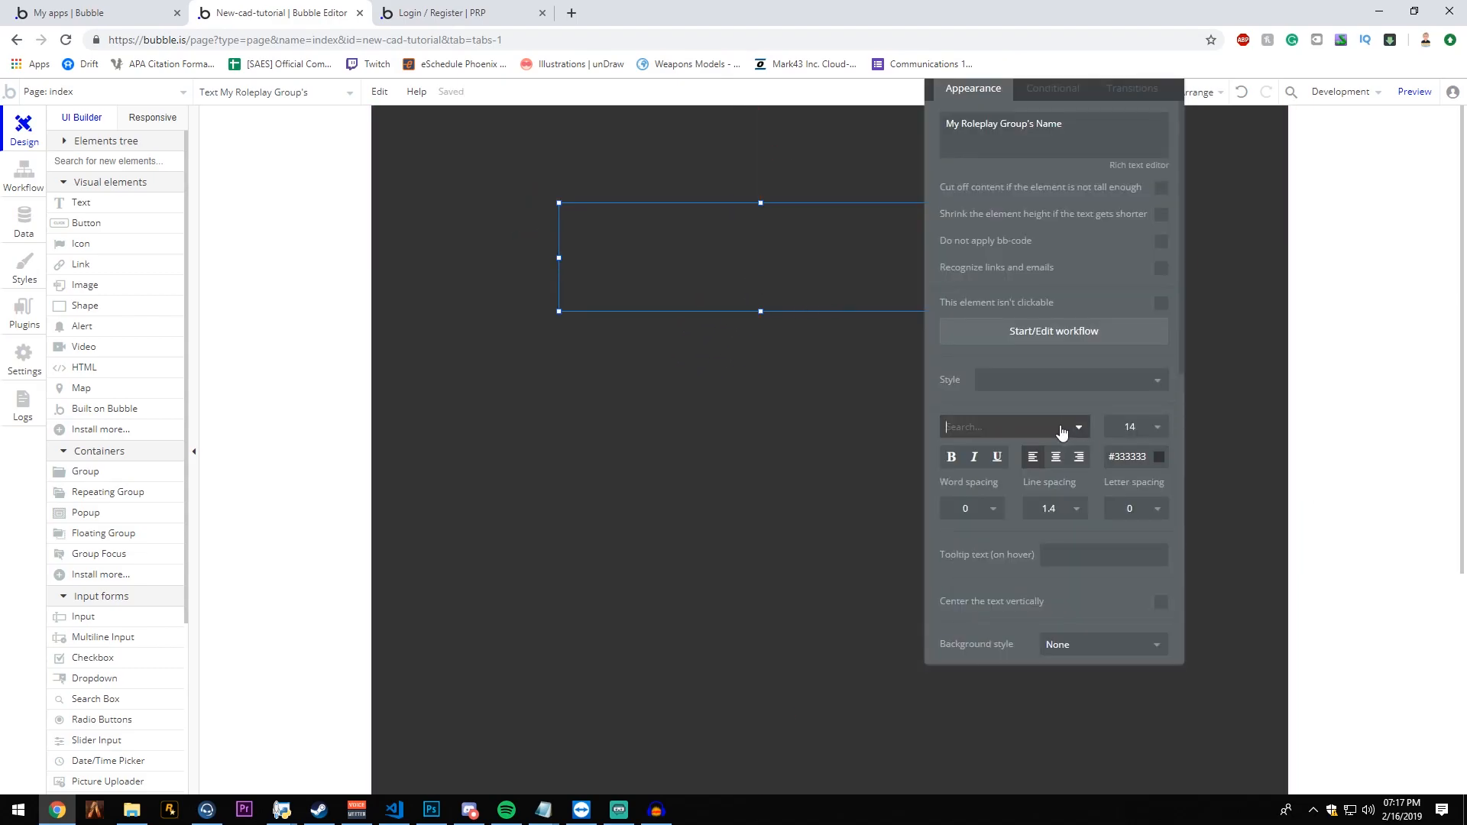
pyautogui.click(1059, 432)
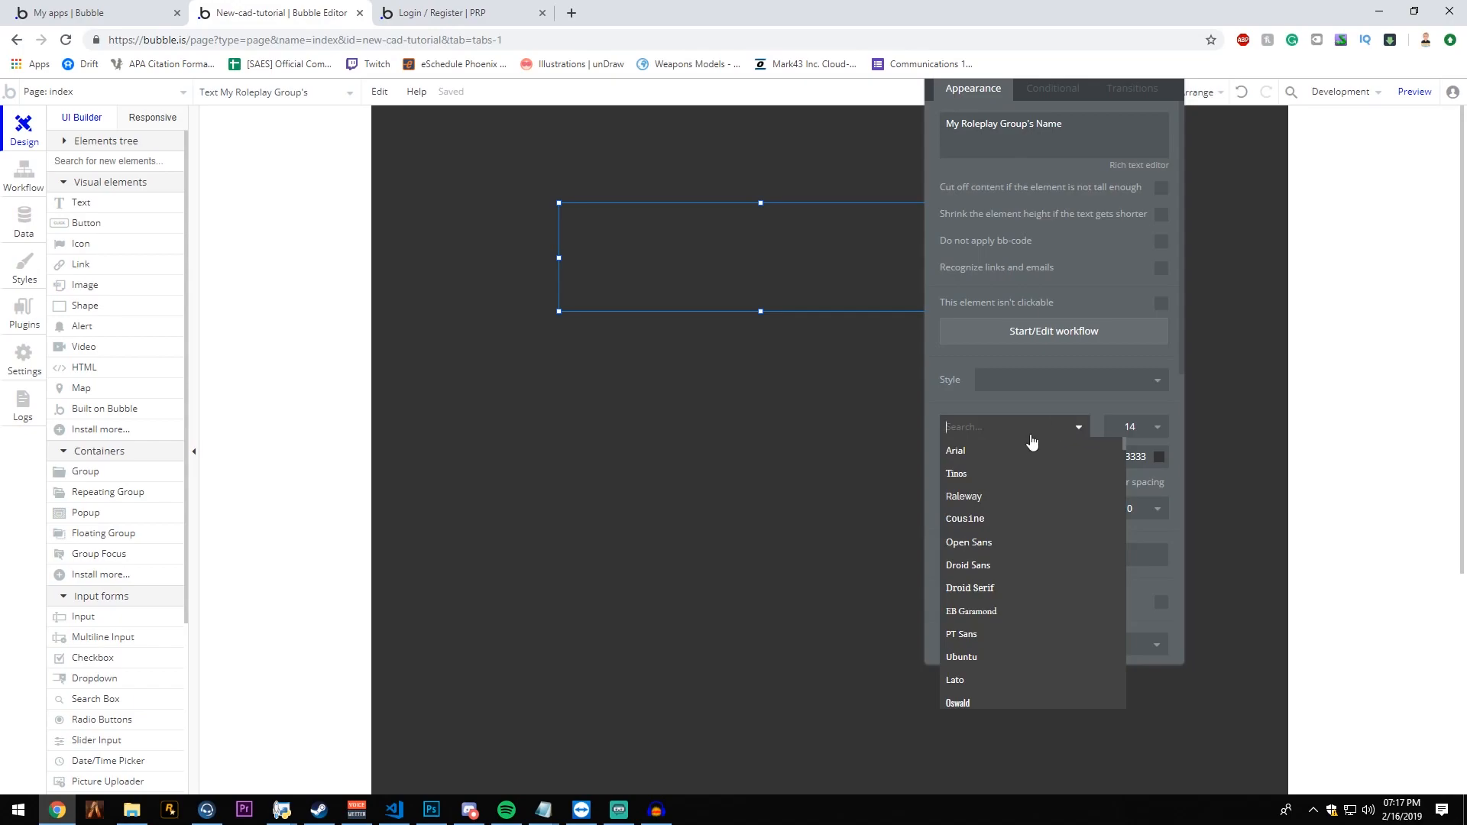
pyautogui.click(993, 437)
pyautogui.click(1000, 382)
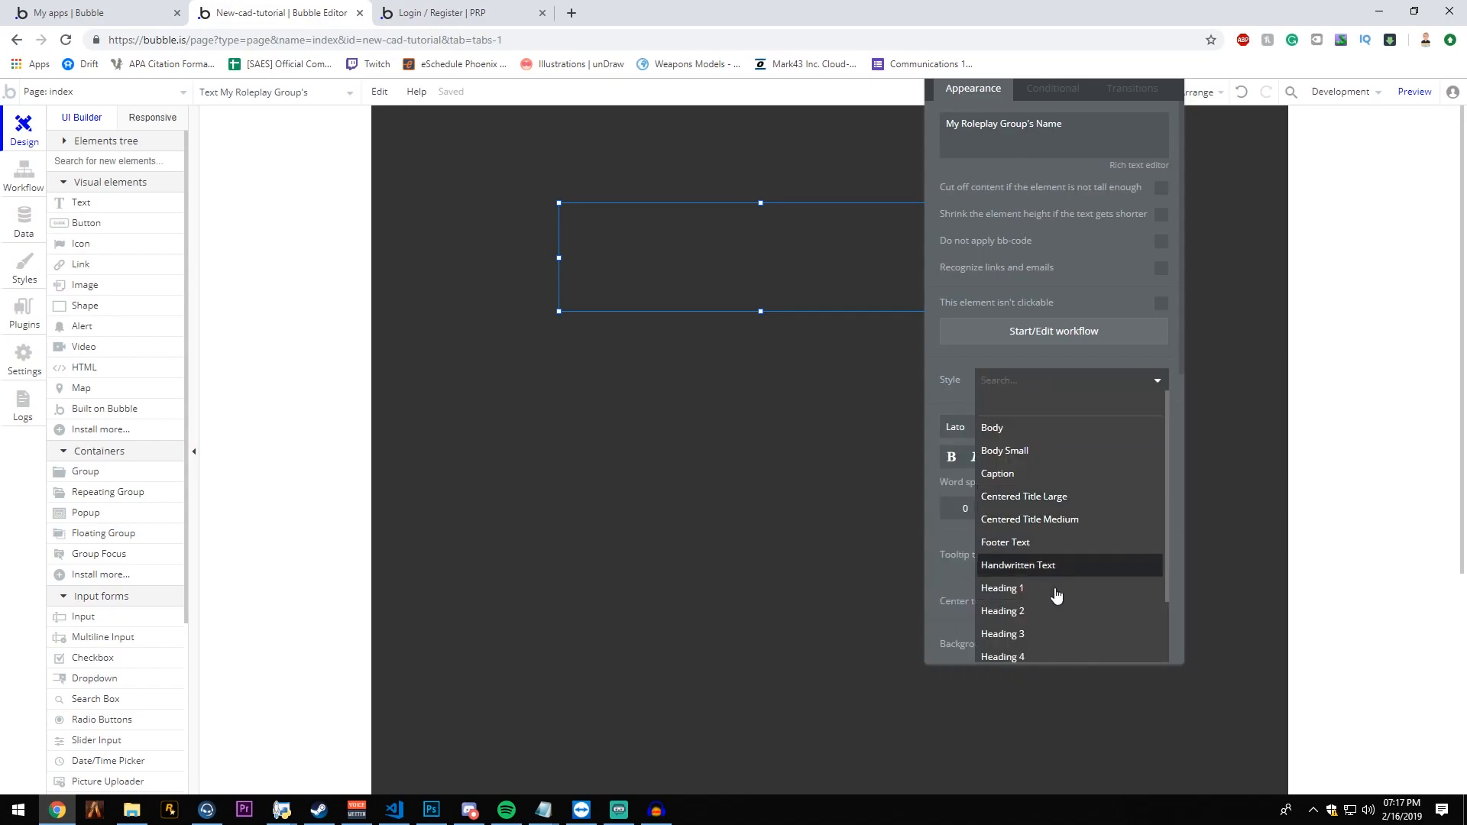
pyautogui.click(1086, 383)
# - Set the text's font to Open Sans and its color to #FFFFFF
pyautogui.click(1050, 425)
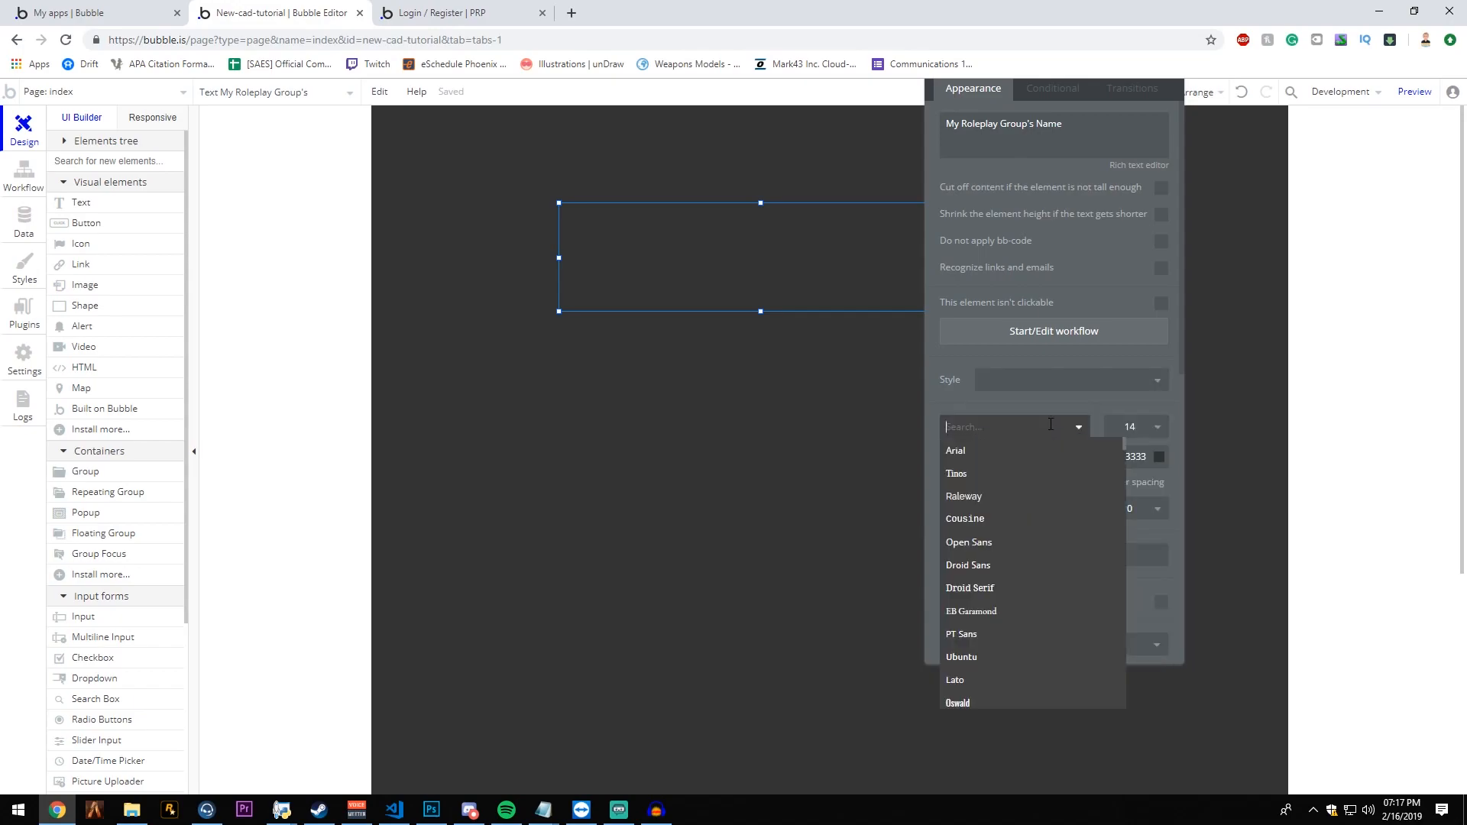
pyautogui.click(1037, 542)
pyautogui.click(1132, 425)
pyautogui.click(1133, 425)
pyautogui.click(1146, 450)
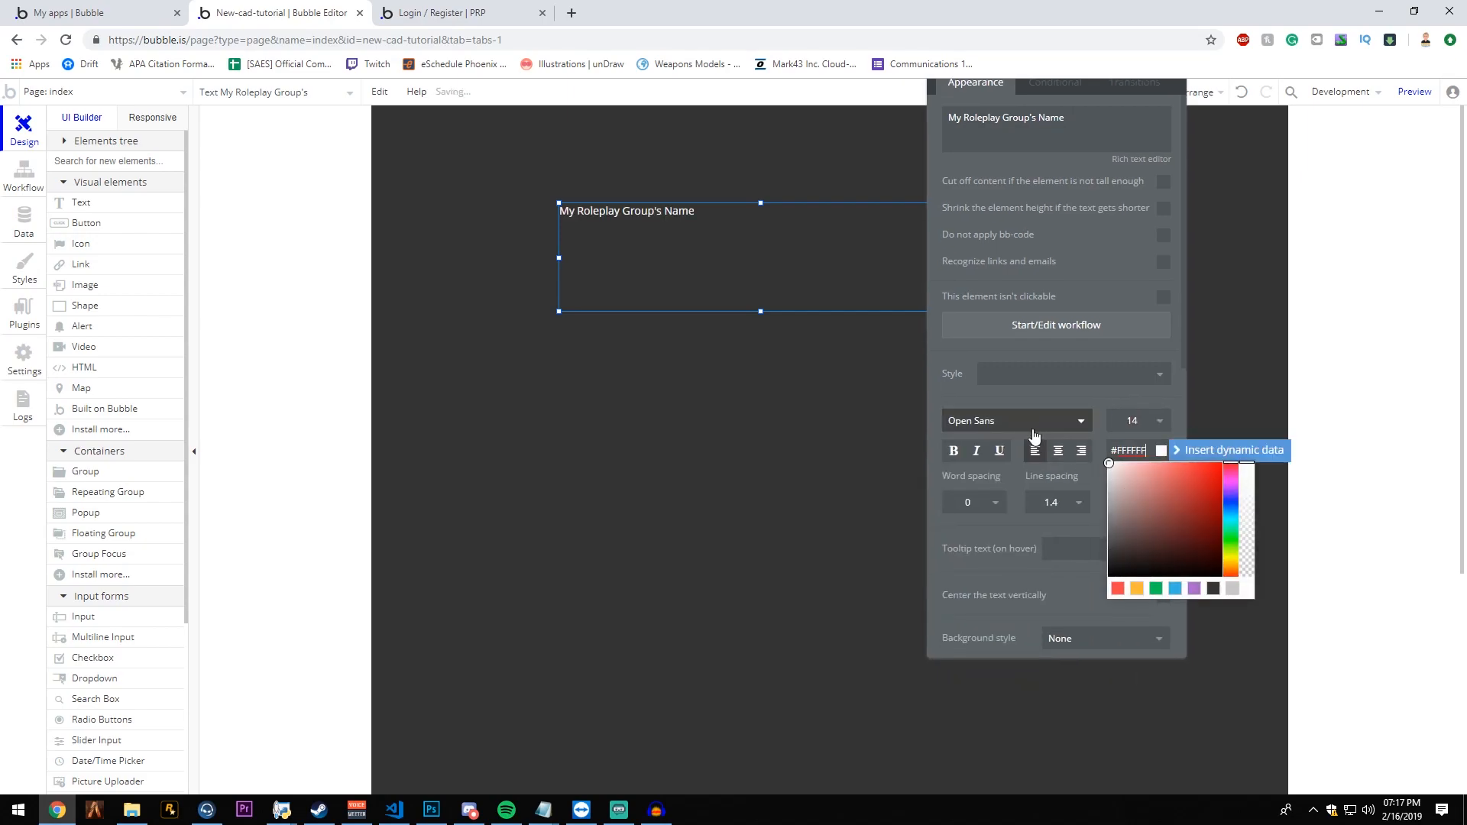
# - Set the heading text to size 24, bold and center-aligned
pyautogui.click(1152, 423)
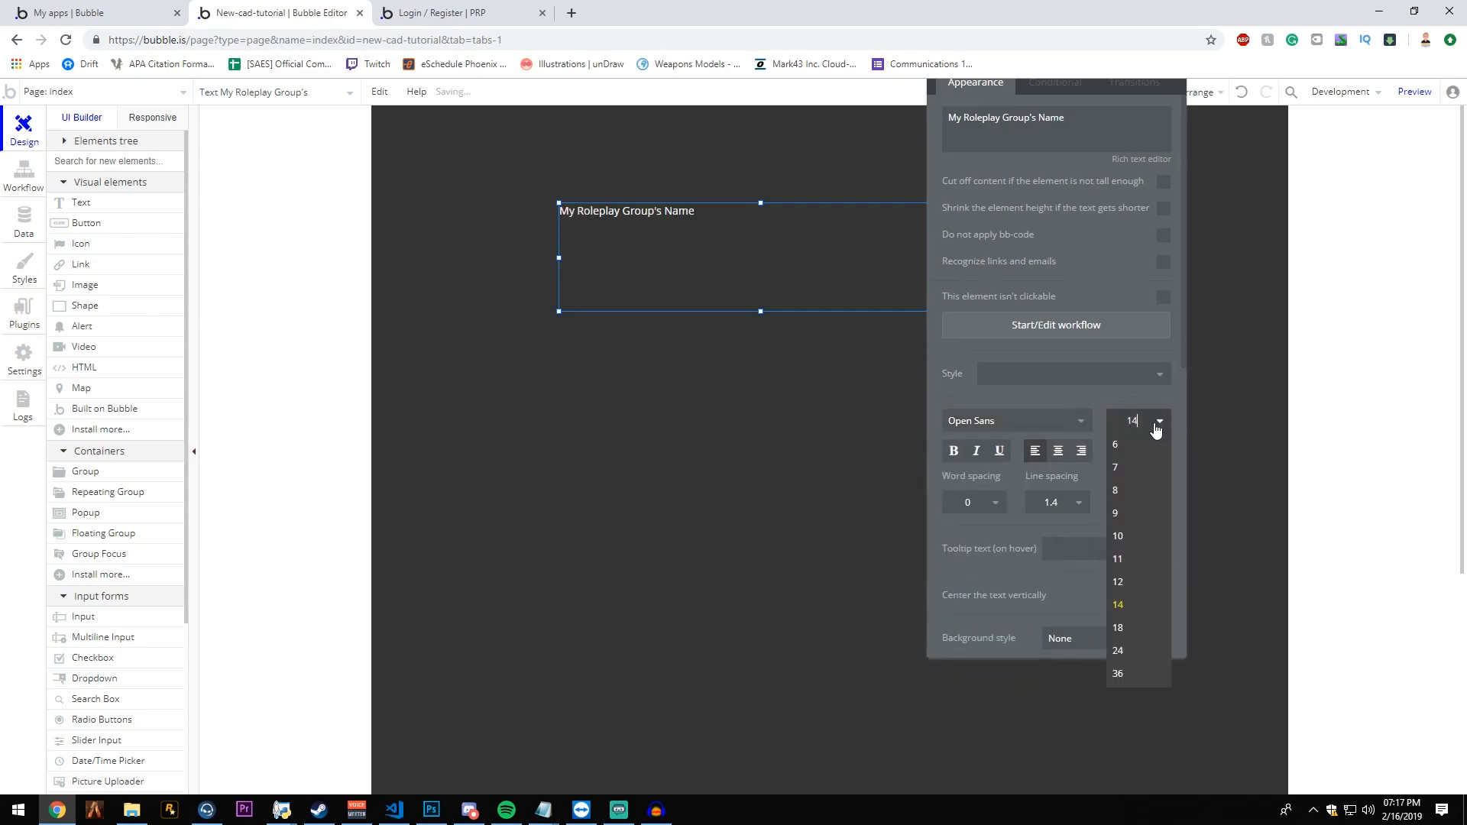
pyautogui.click(1118, 650)
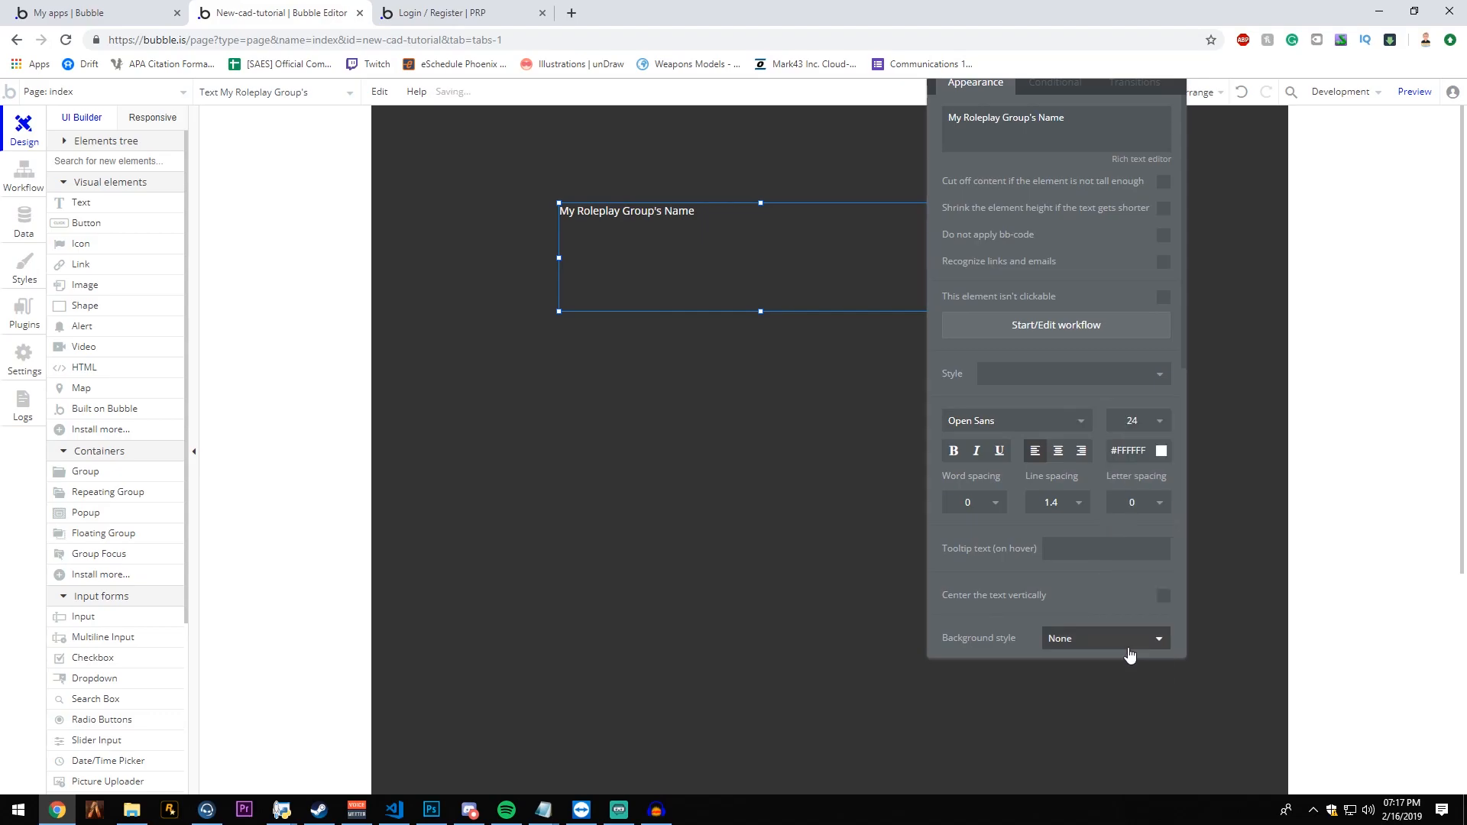
pyautogui.click(951, 455)
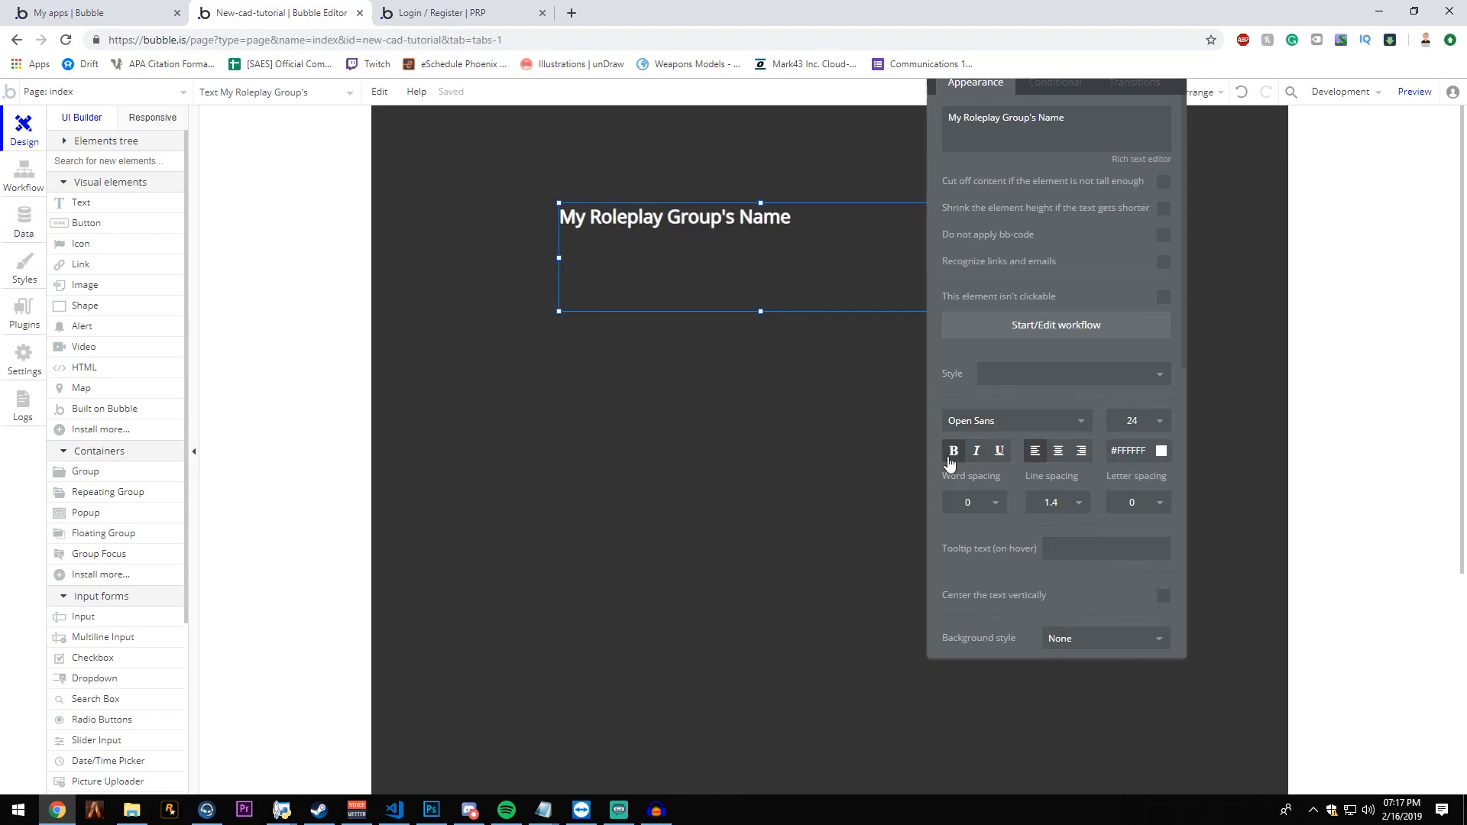
pyautogui.click(1059, 452)
pyautogui.moveTo(972, 403); pyautogui.dragTo(1023, 451)
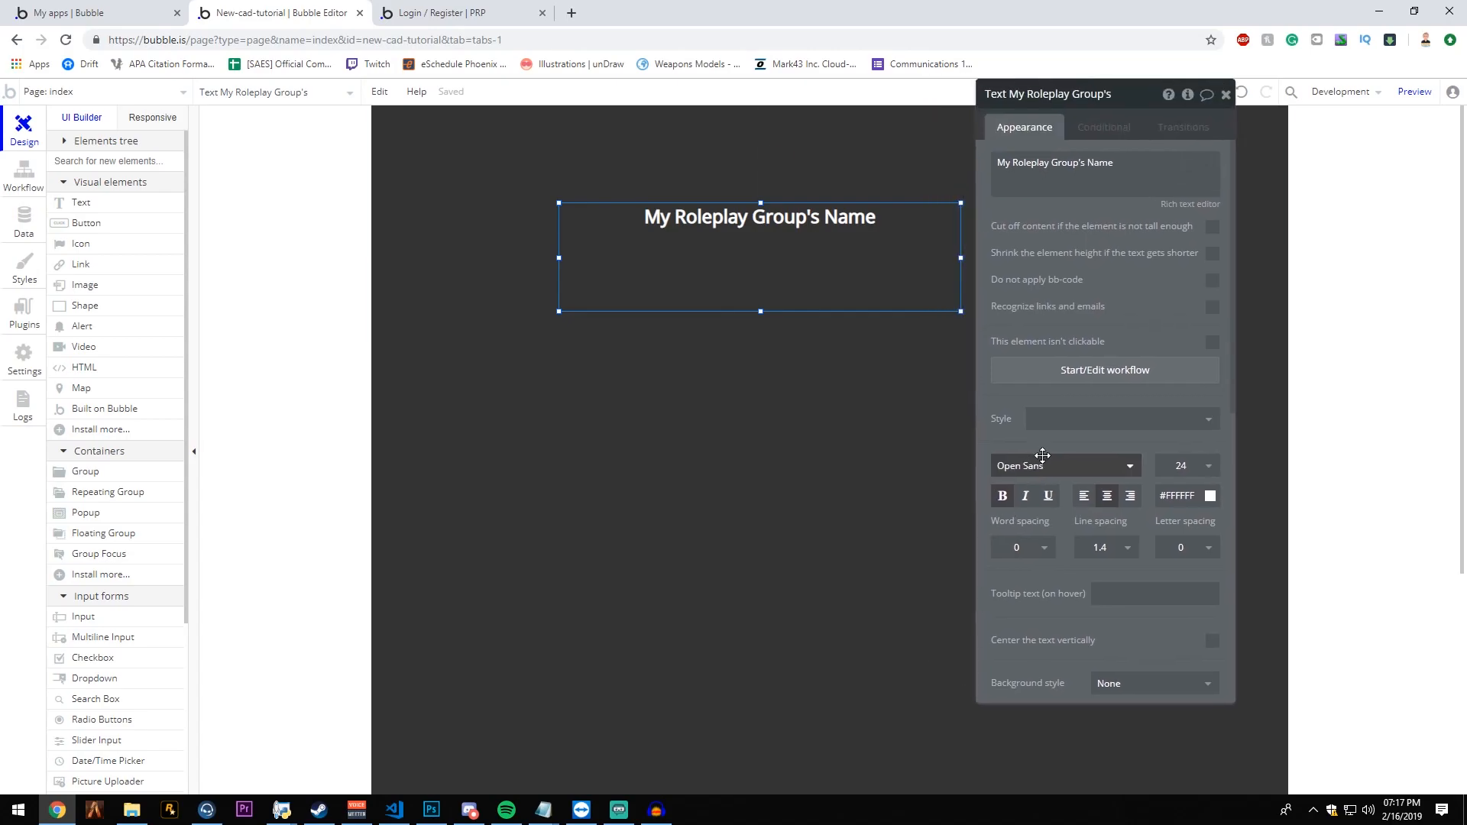
# - Shrink the heading box's height to fit its single line of text and center it horizontally on the page
pyautogui.moveTo(762, 315); pyautogui.dragTo(800, 240)
pyautogui.moveTo(1116, 261); pyautogui.dragTo(276, 339)
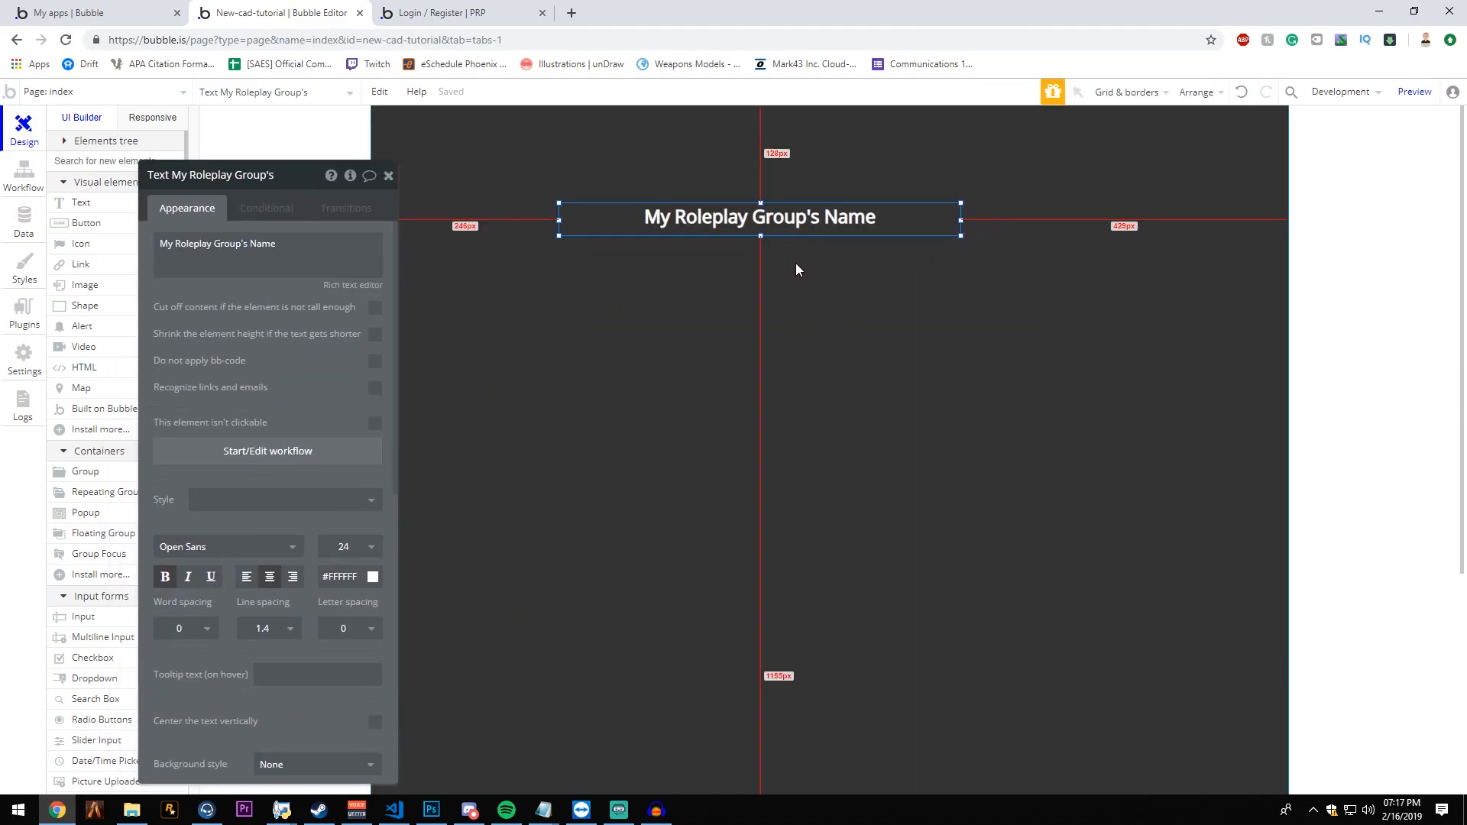
pyautogui.rightClick(776, 224)
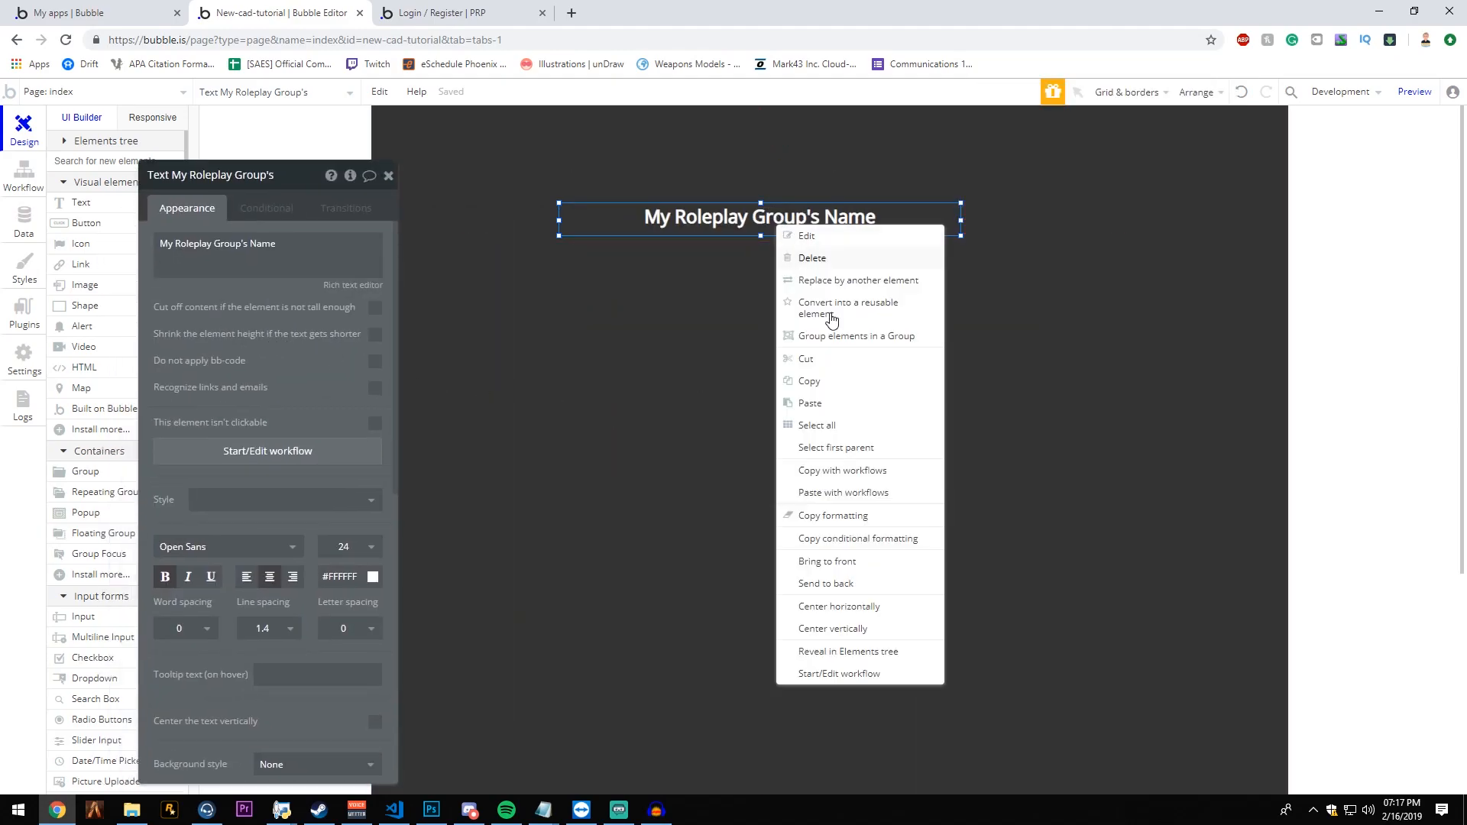
pyautogui.click(847, 607)
# - Move the heading close to the index page's upper edge and center it horizontally again
pyautogui.moveTo(909, 217); pyautogui.dragTo(776, 206)
pyautogui.click(1196, 95)
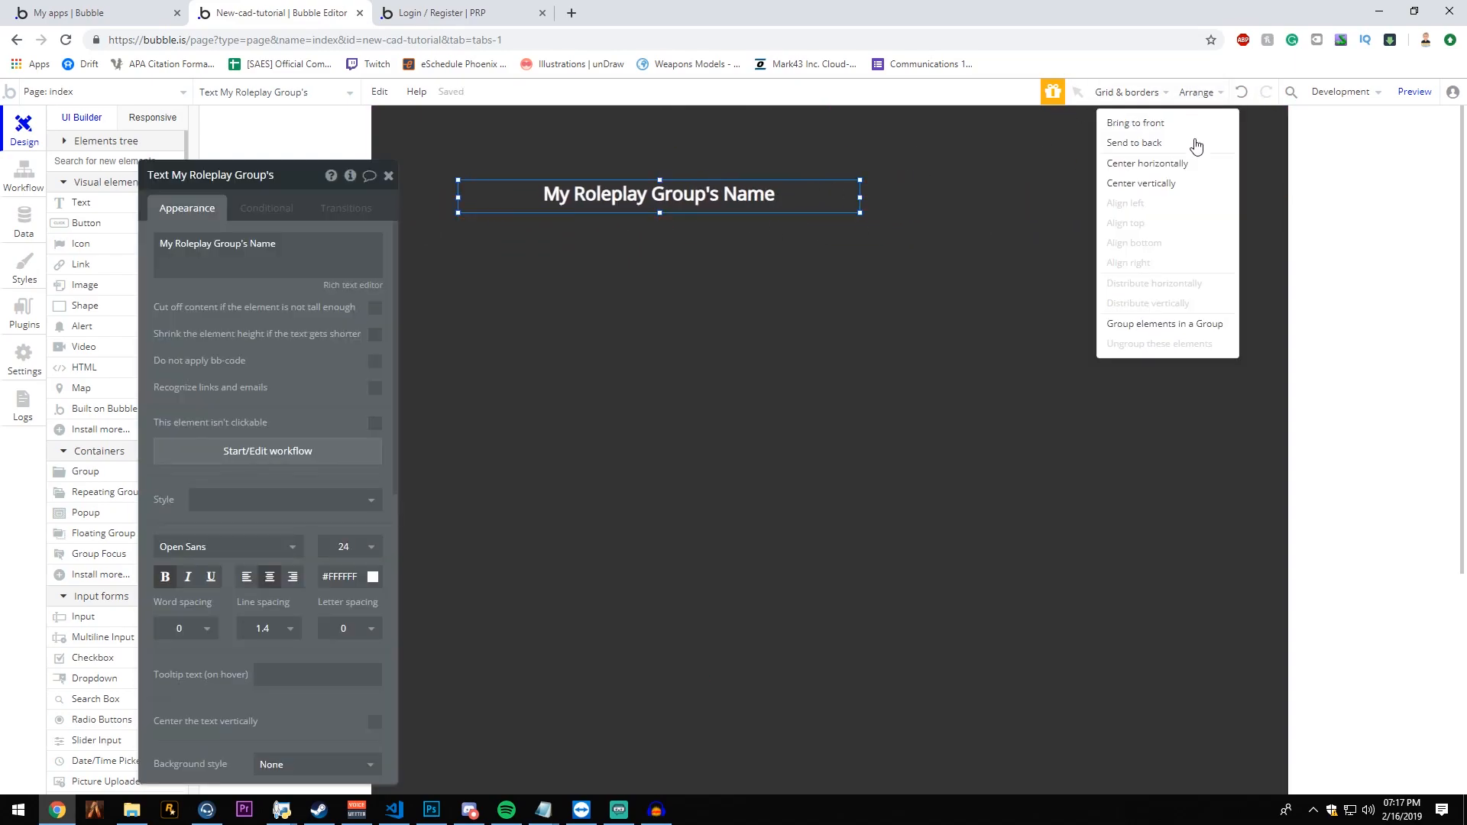
pyautogui.click(1172, 163)
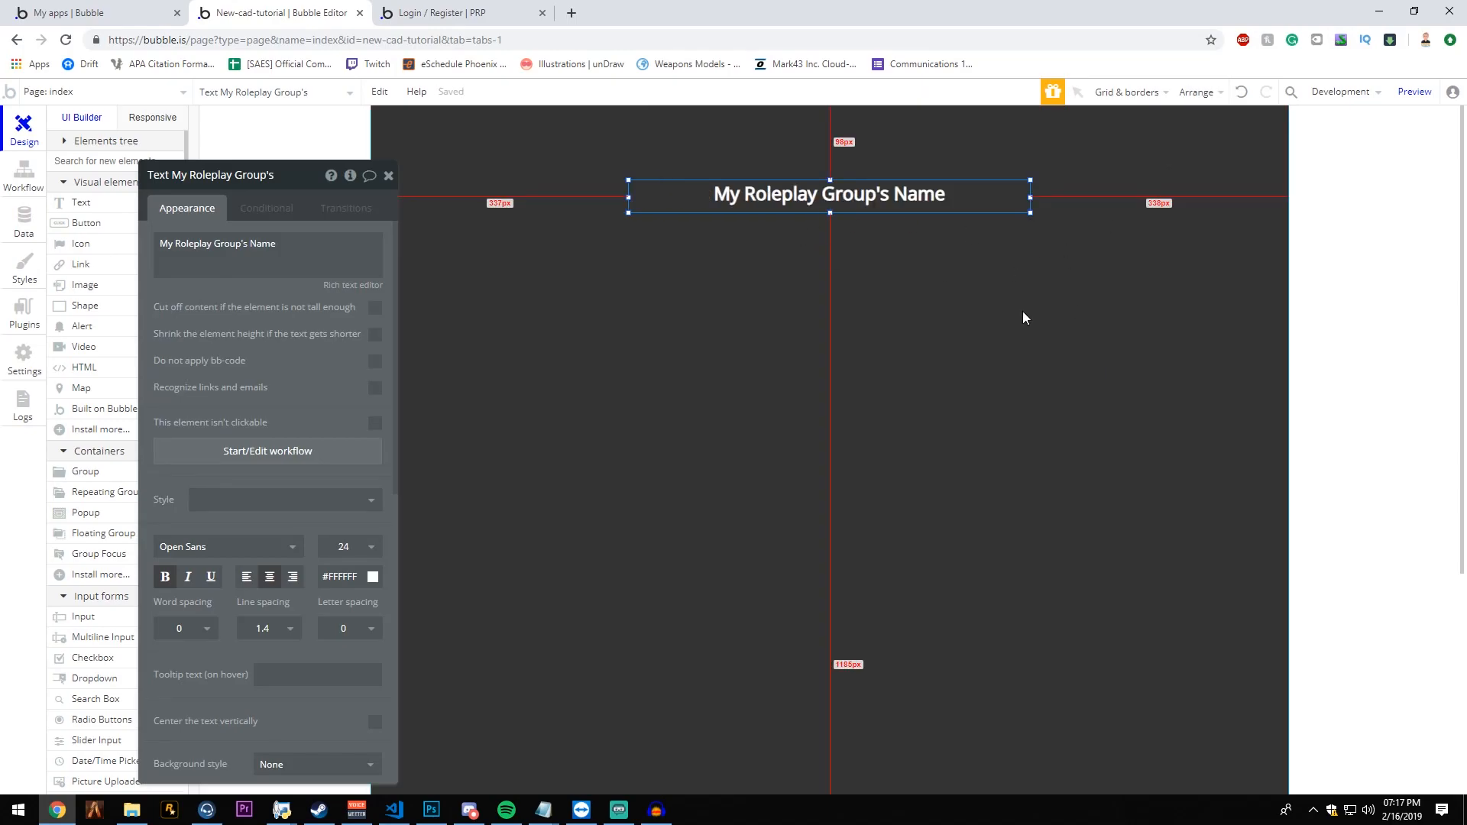
pyautogui.moveTo(908, 208); pyautogui.dragTo(911, 150)
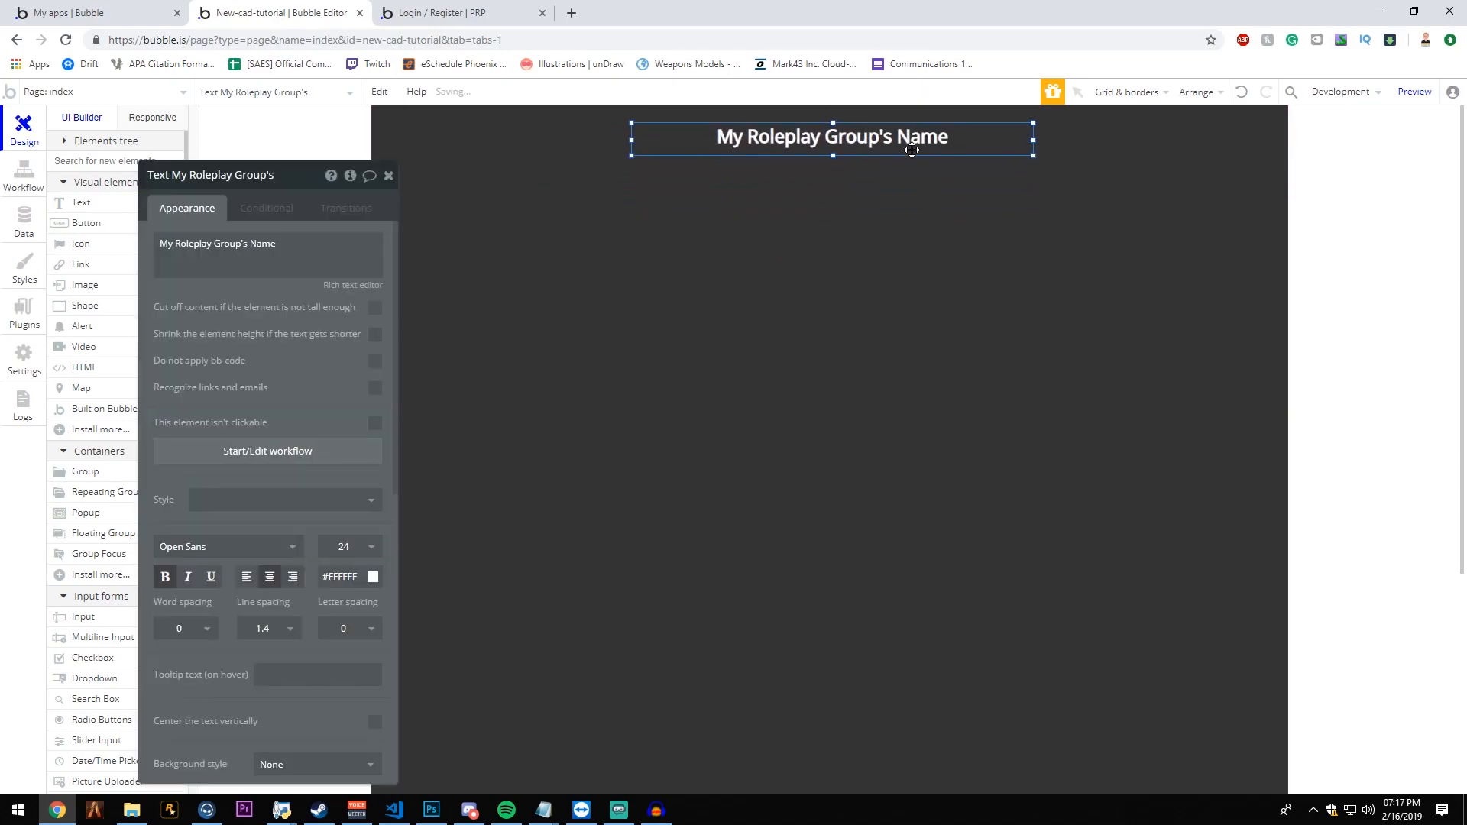
pyautogui.rightClick(911, 149)
pyautogui.click(928, 526)
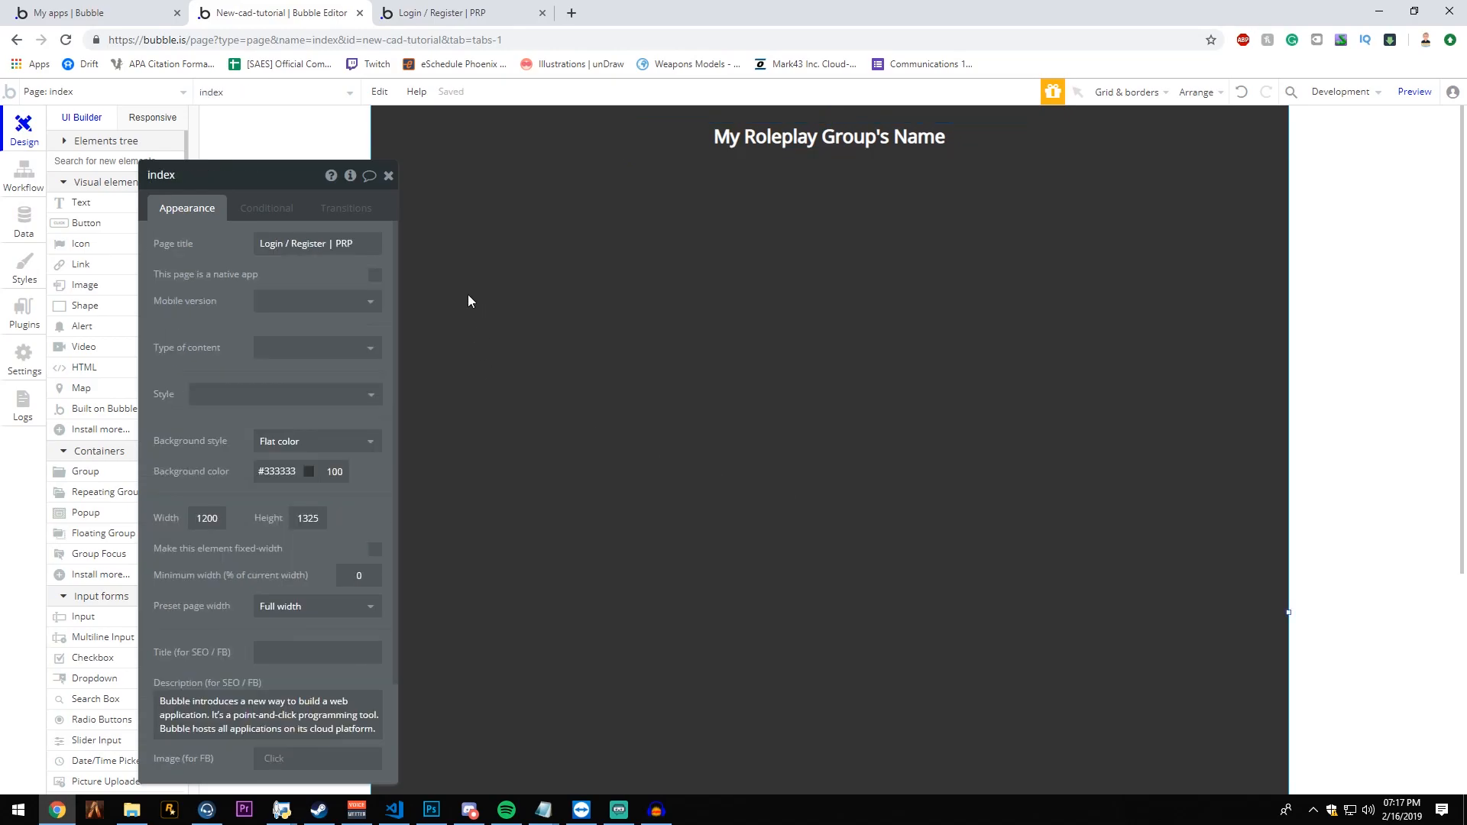
pyautogui.click(388, 176)
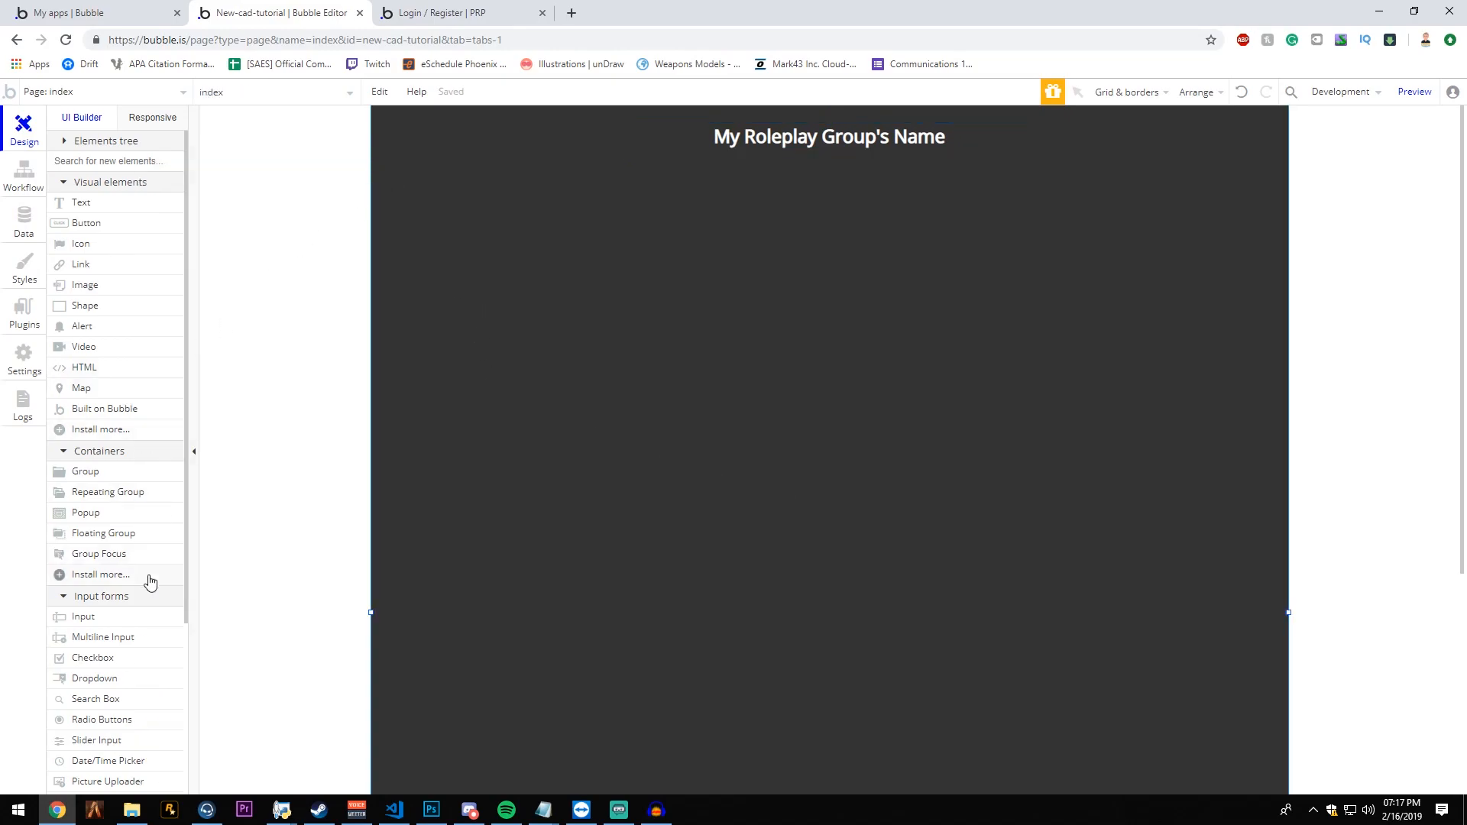
# - Draw a group about 789 by 387 px below the heading and center it horizontally on the page
pyautogui.click(100, 473)
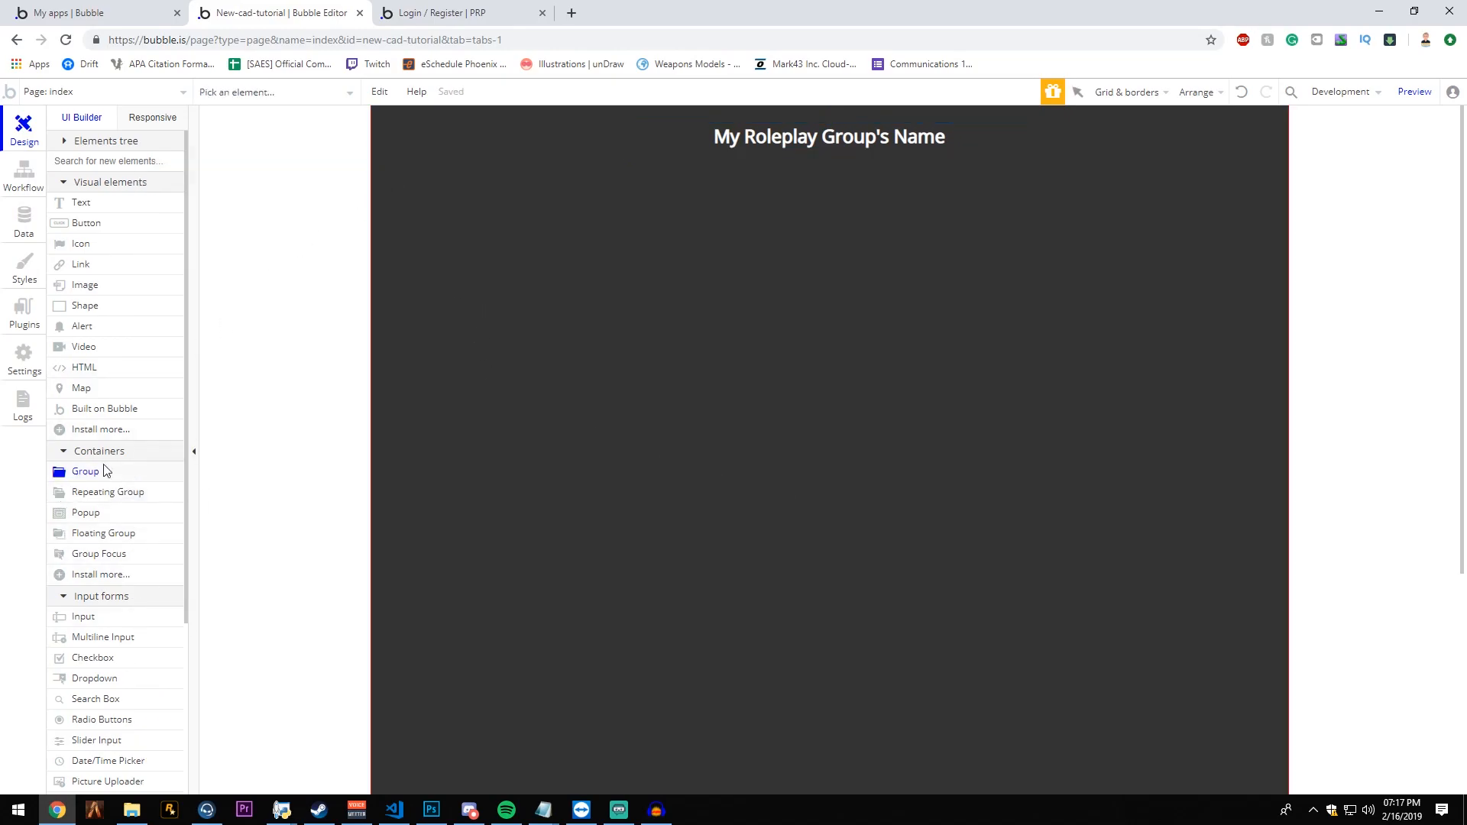
pyautogui.moveTo(467, 491); pyautogui.dragTo(1069, 194)
pyautogui.rightClick(974, 285)
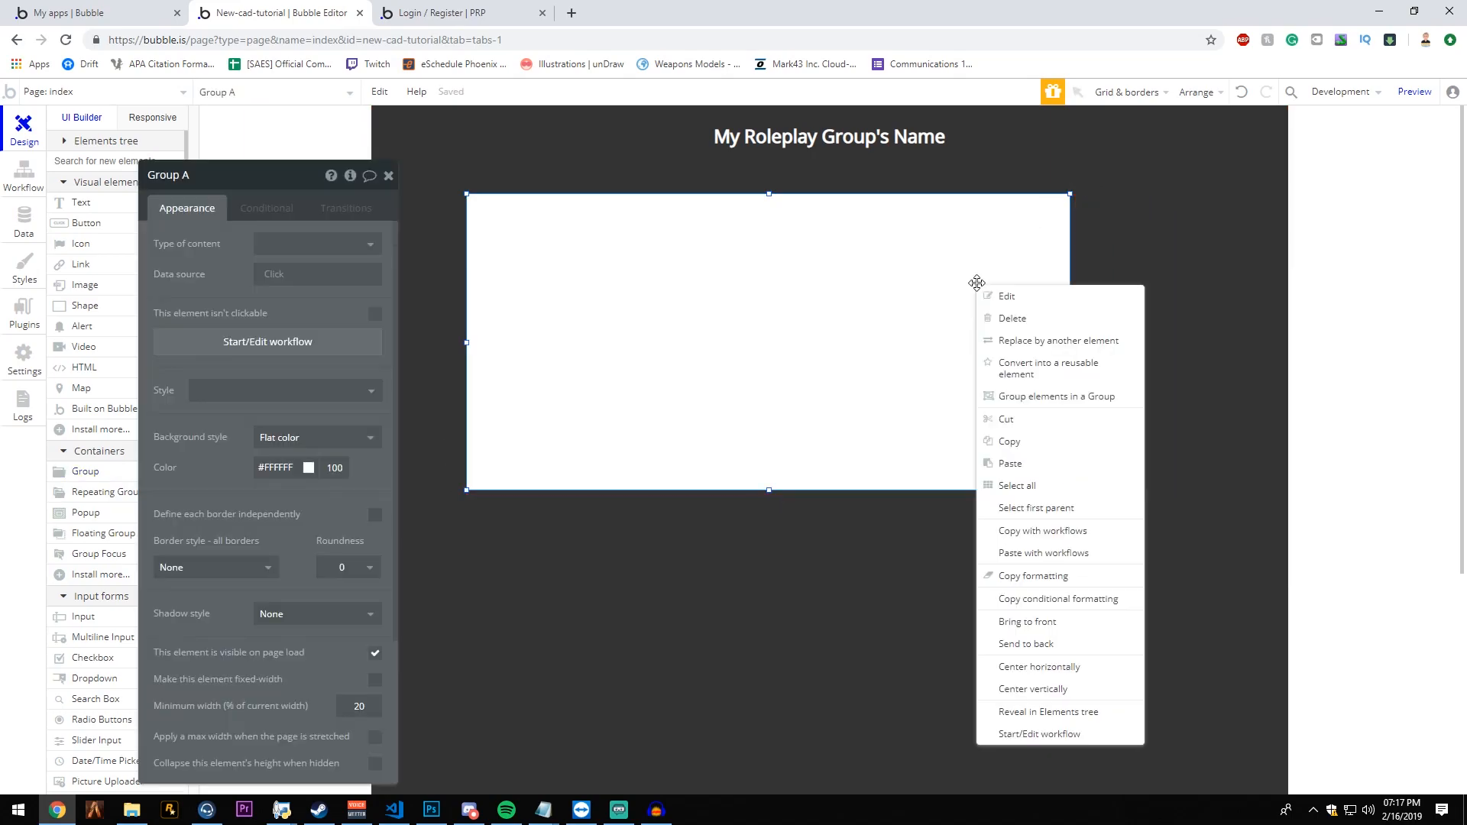
pyautogui.click(1077, 689)
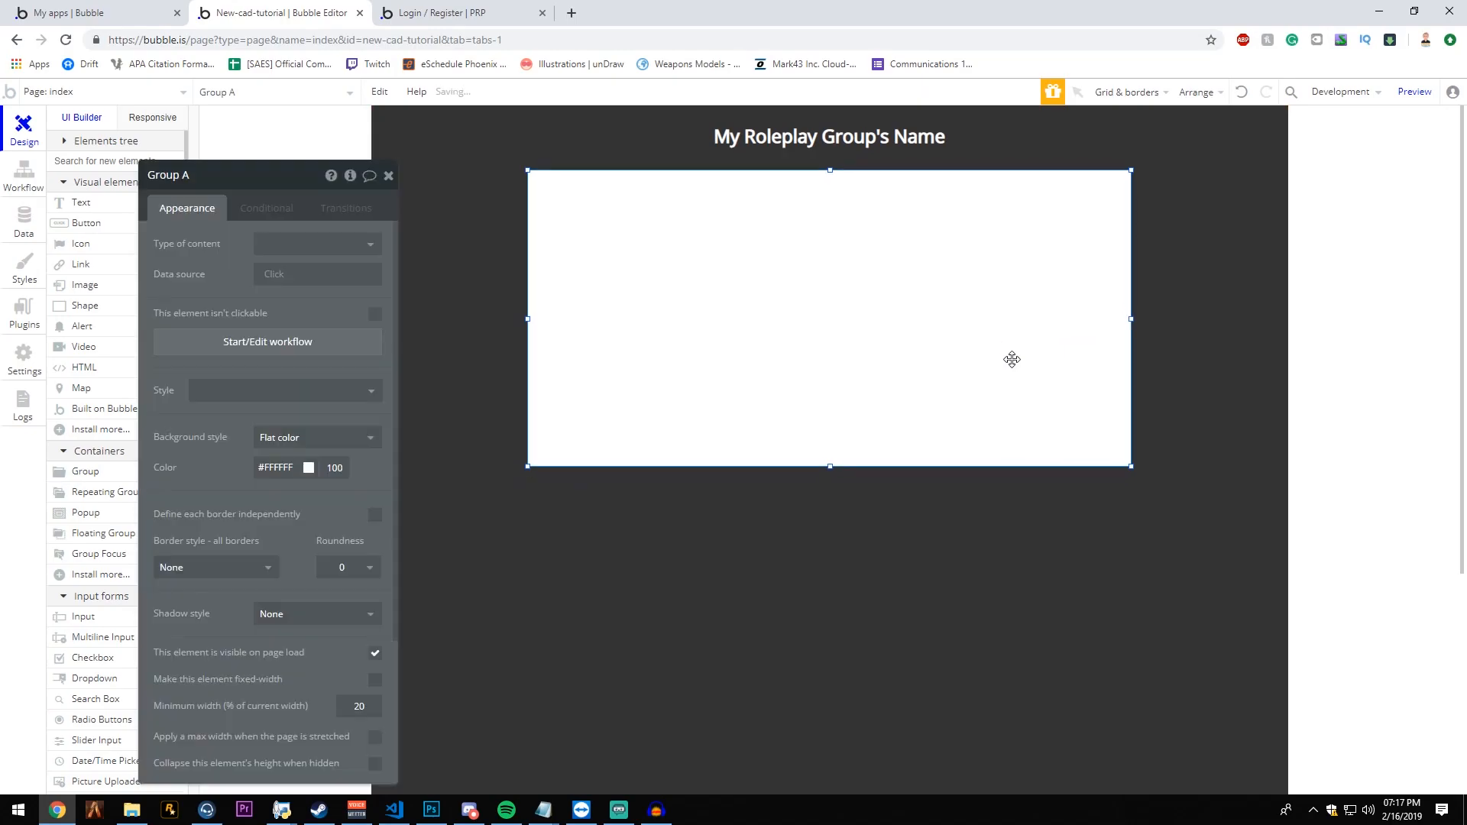
pyautogui.rightClick(1010, 379)
pyautogui.click(1115, 703)
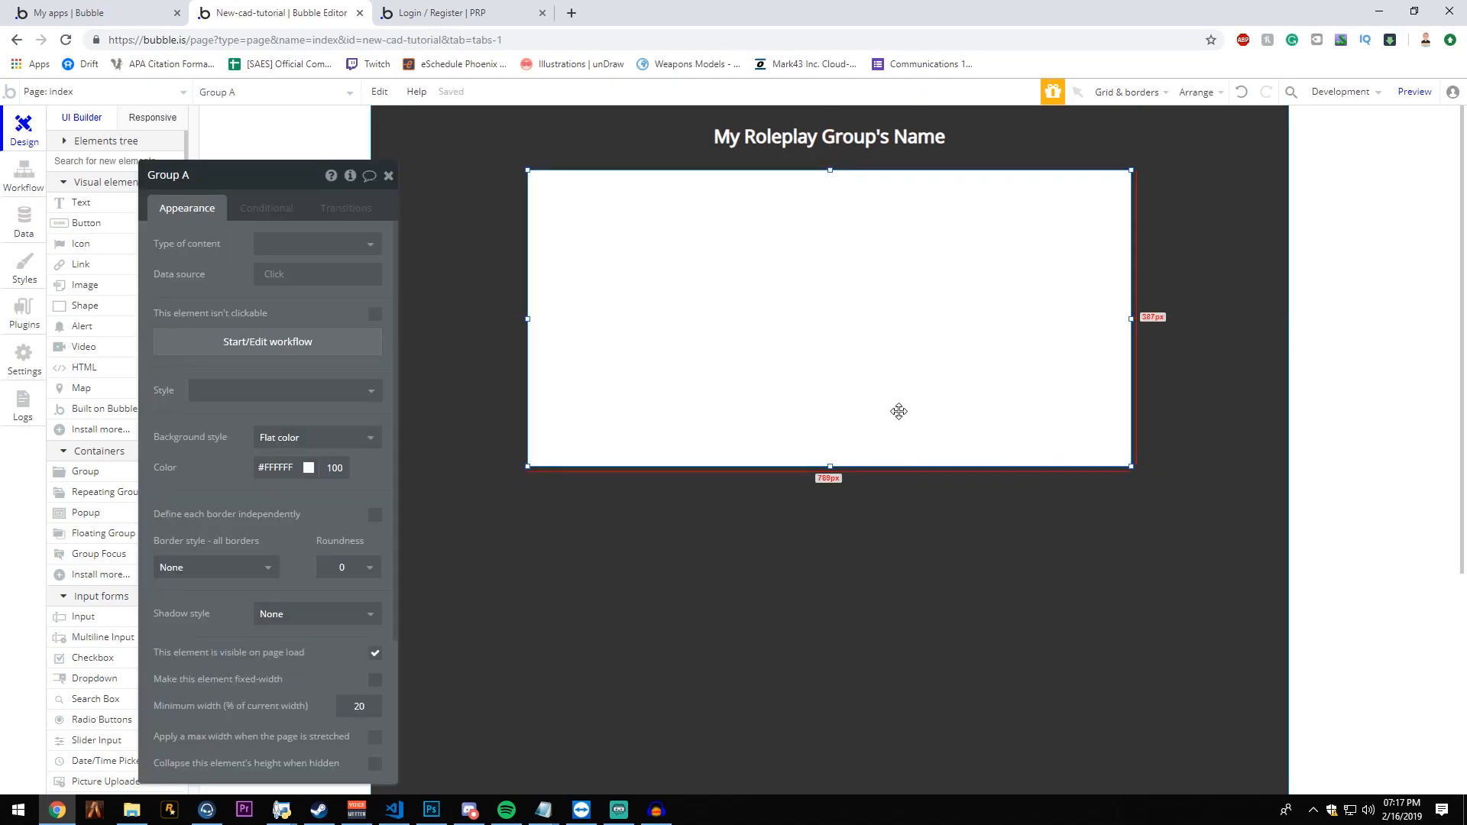
# - Set the new group's background style to None
pyautogui.moveTo(200, 188); pyautogui.dragTo(245, 152)
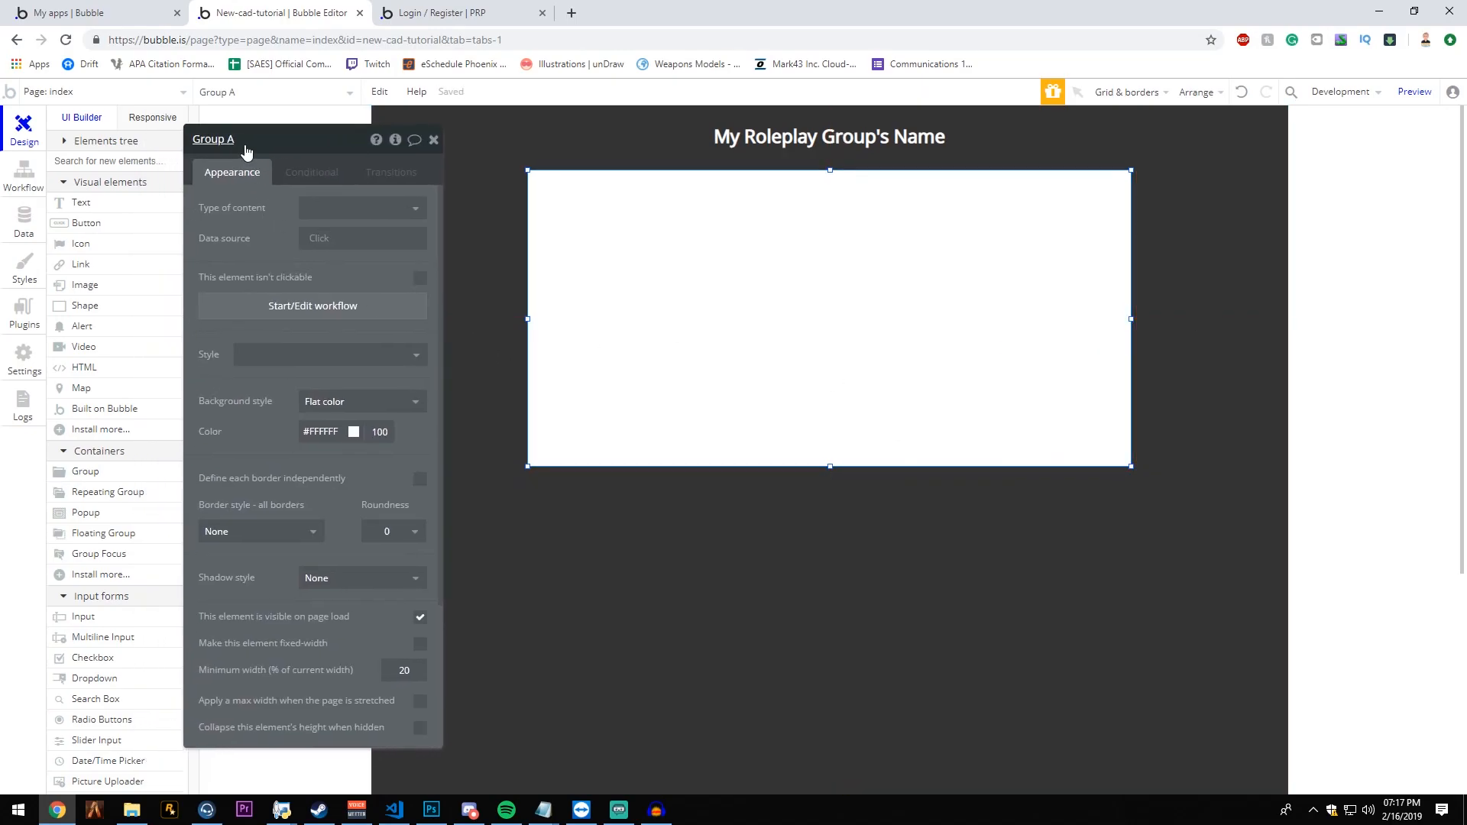
pyautogui.click(260, 146)
pyautogui.press('Return')
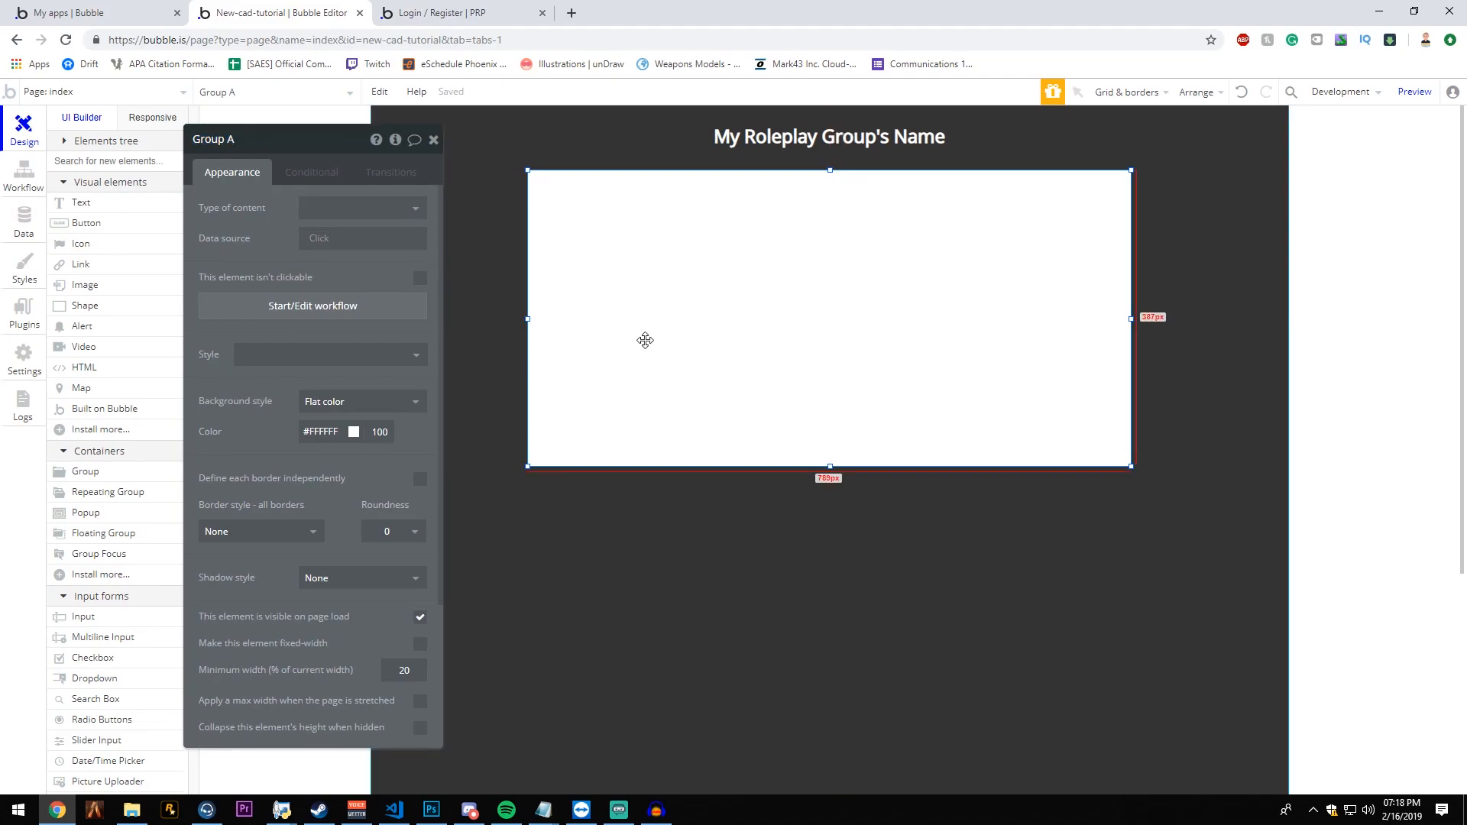
pyautogui.click(359, 402)
pyautogui.click(324, 422)
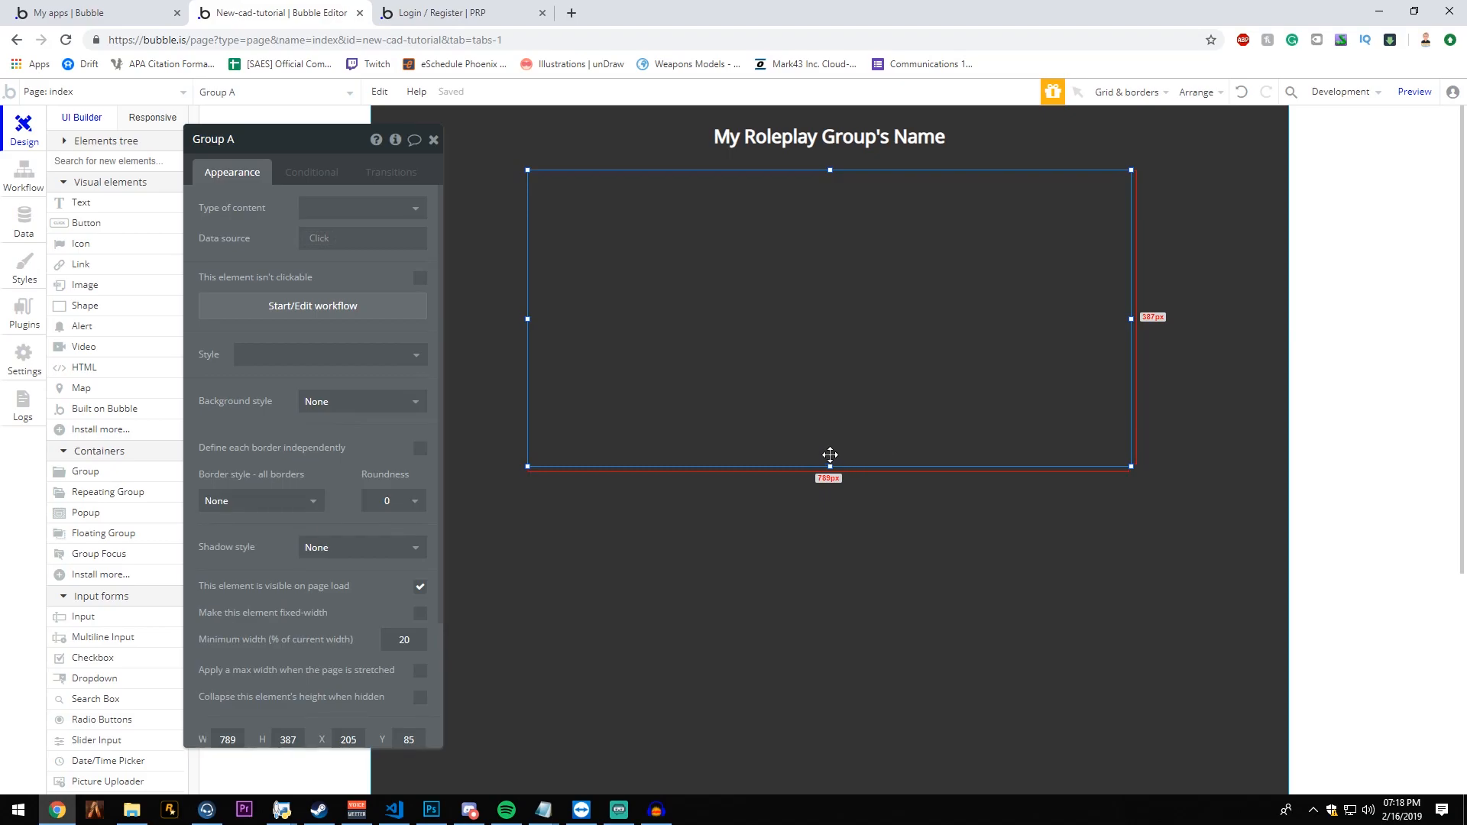
# - Extend the container group's height to about 404 px and make it fixed-width
pyautogui.moveTo(831, 467); pyautogui.dragTo(830, 480)
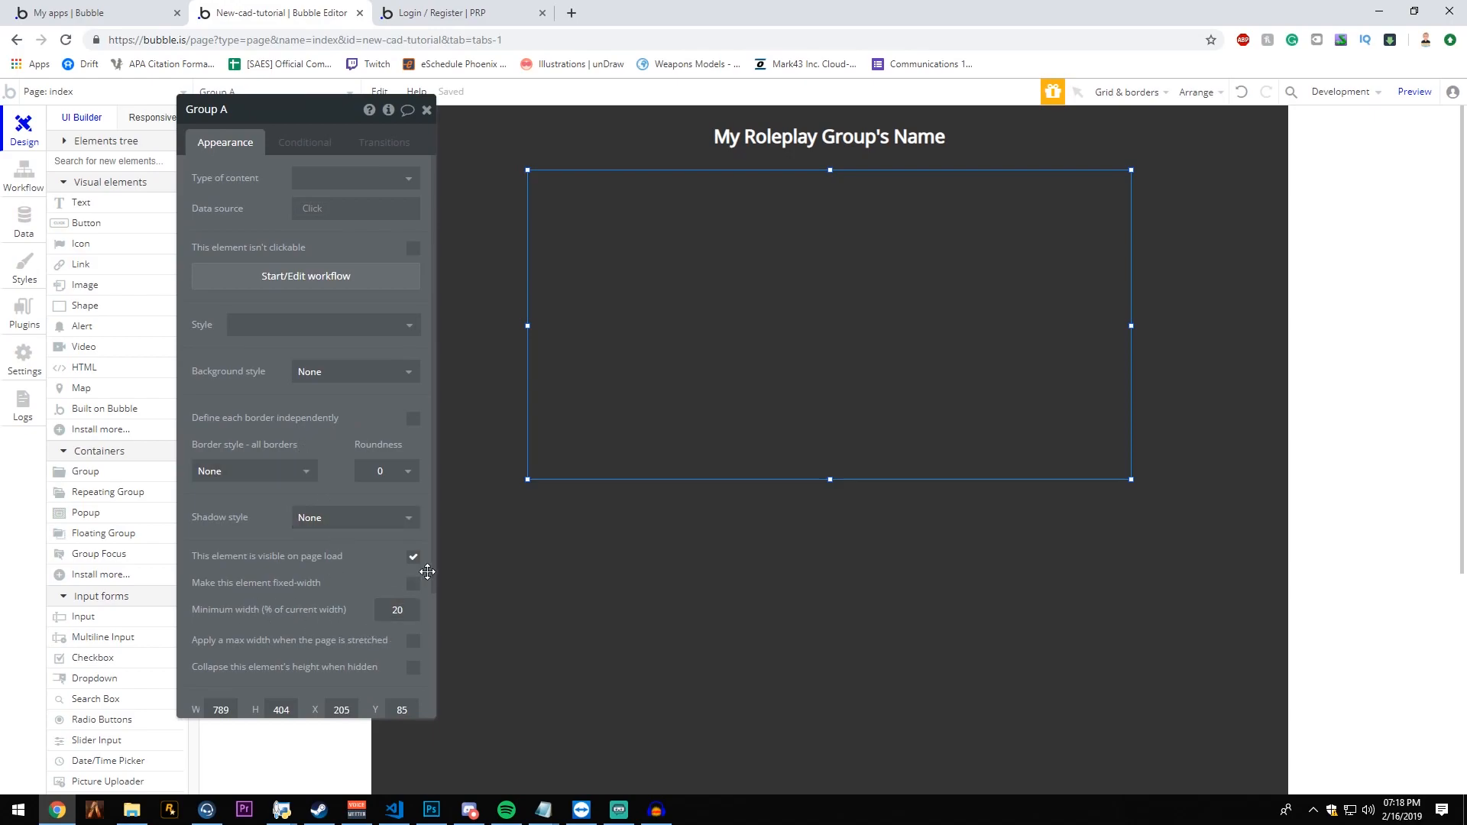
pyautogui.click(414, 585)
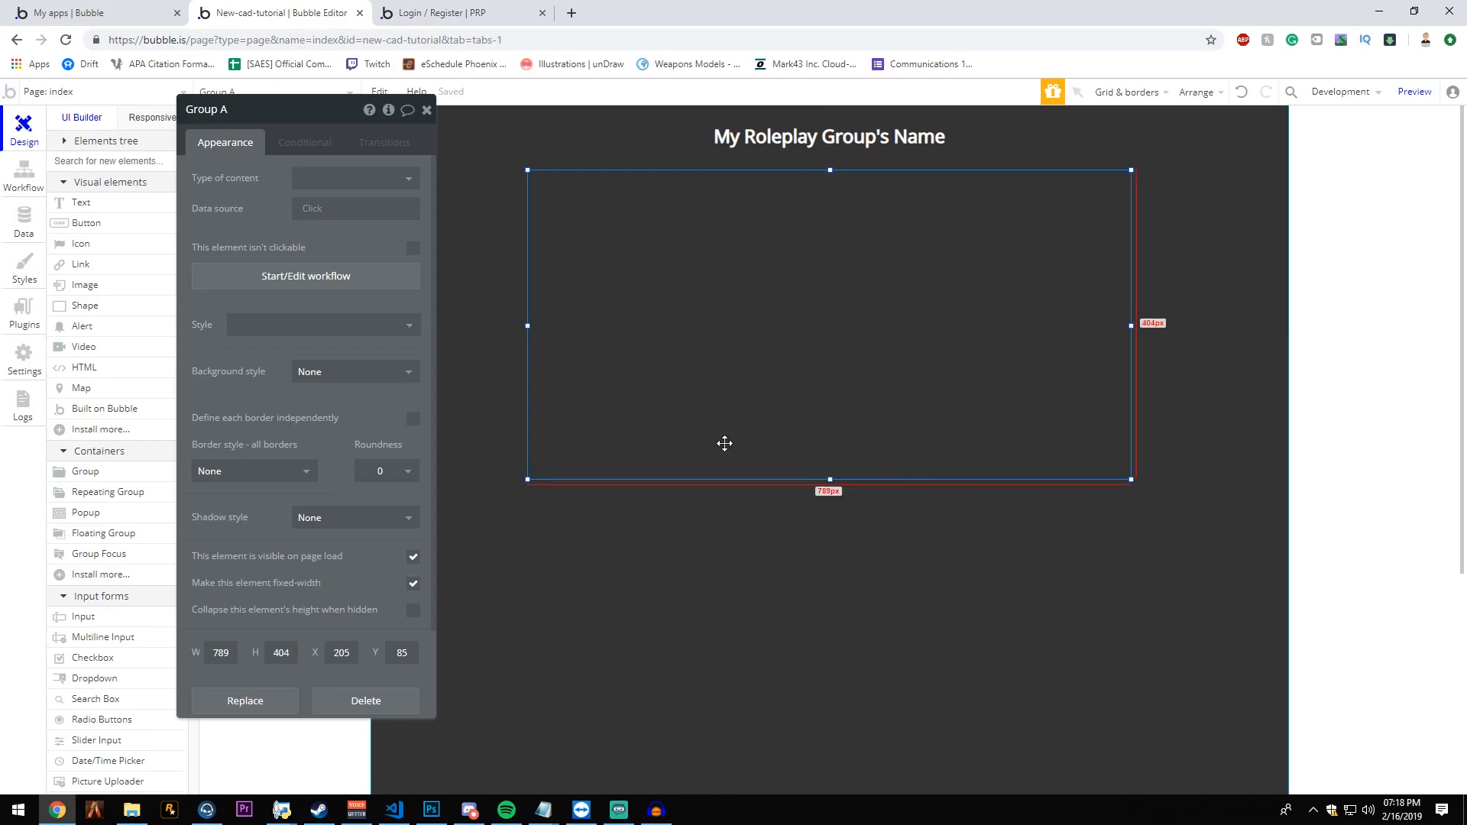
pyautogui.click(426, 111)
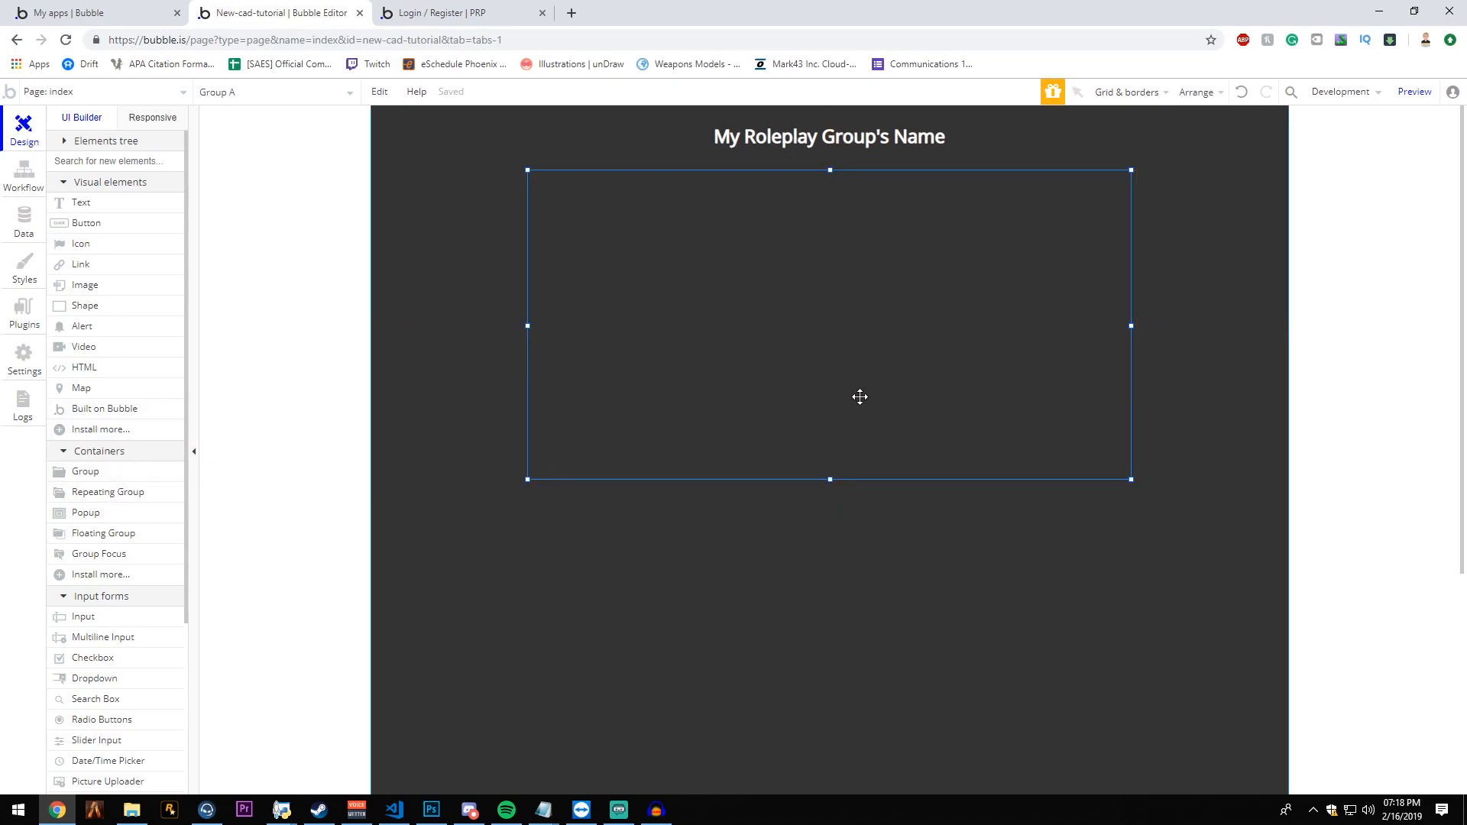
# - Draw two groups side by side inside the container group
pyautogui.click(88, 473)
pyautogui.moveTo(594, 220)
pyautogui.mouseDown()
pyautogui.moveTo(795, 311)
pyautogui.moveTo(812, 372)
pyautogui.mouseUp()
pyautogui.click(84, 473)
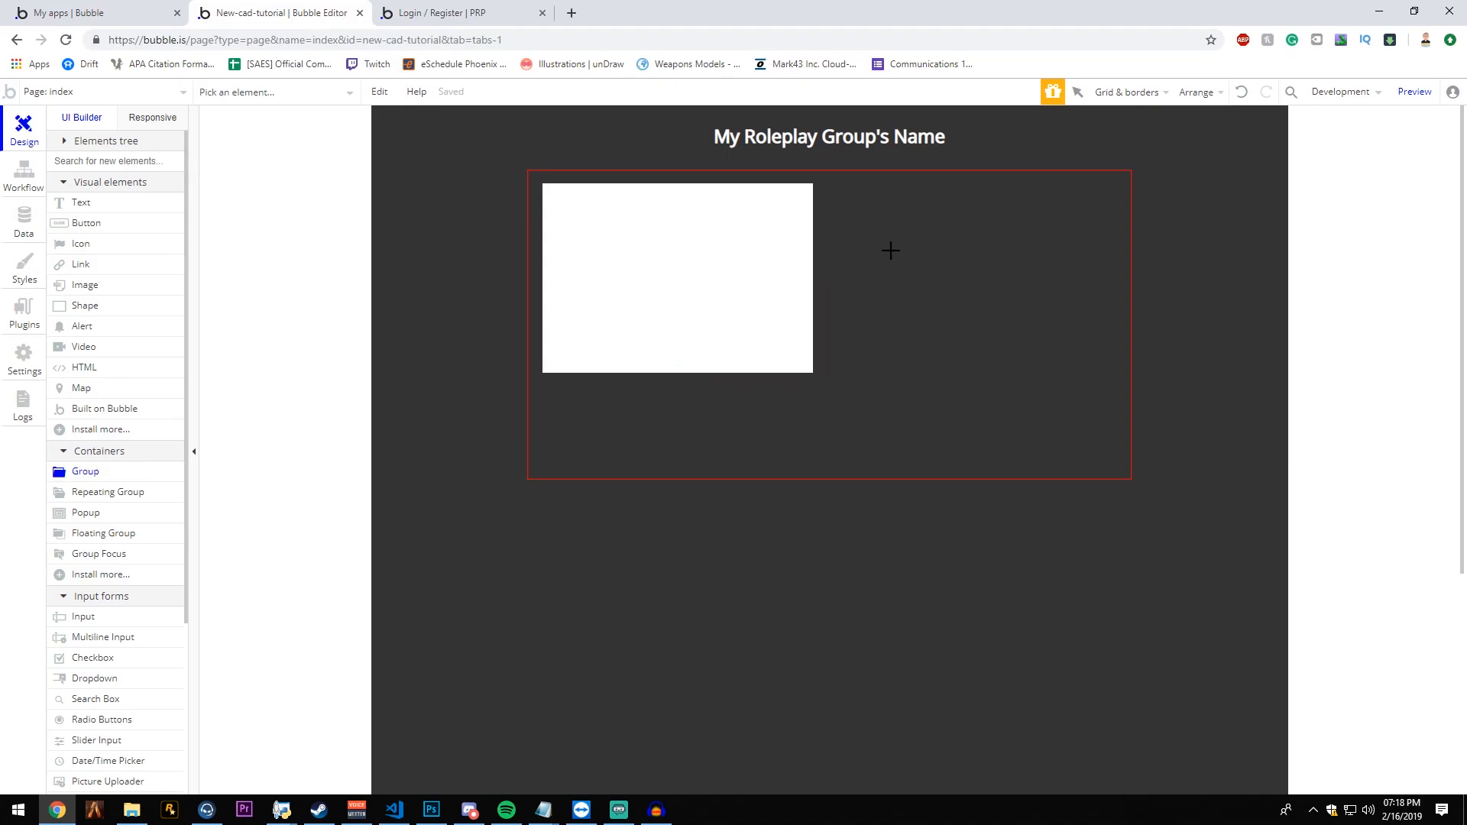
pyautogui.moveTo(838, 185)
pyautogui.mouseDown()
pyautogui.moveTo(1062, 337)
pyautogui.moveTo(1107, 415)
pyautogui.moveTo(1108, 463)
pyautogui.mouseUp()
# - Stretch the second inner group to the container's full height and outer edge, about 382 by 404 px
pyautogui.click(972, 181)
pyautogui.click(973, 195)
pyautogui.moveTo(973, 184); pyautogui.dragTo(973, 148)
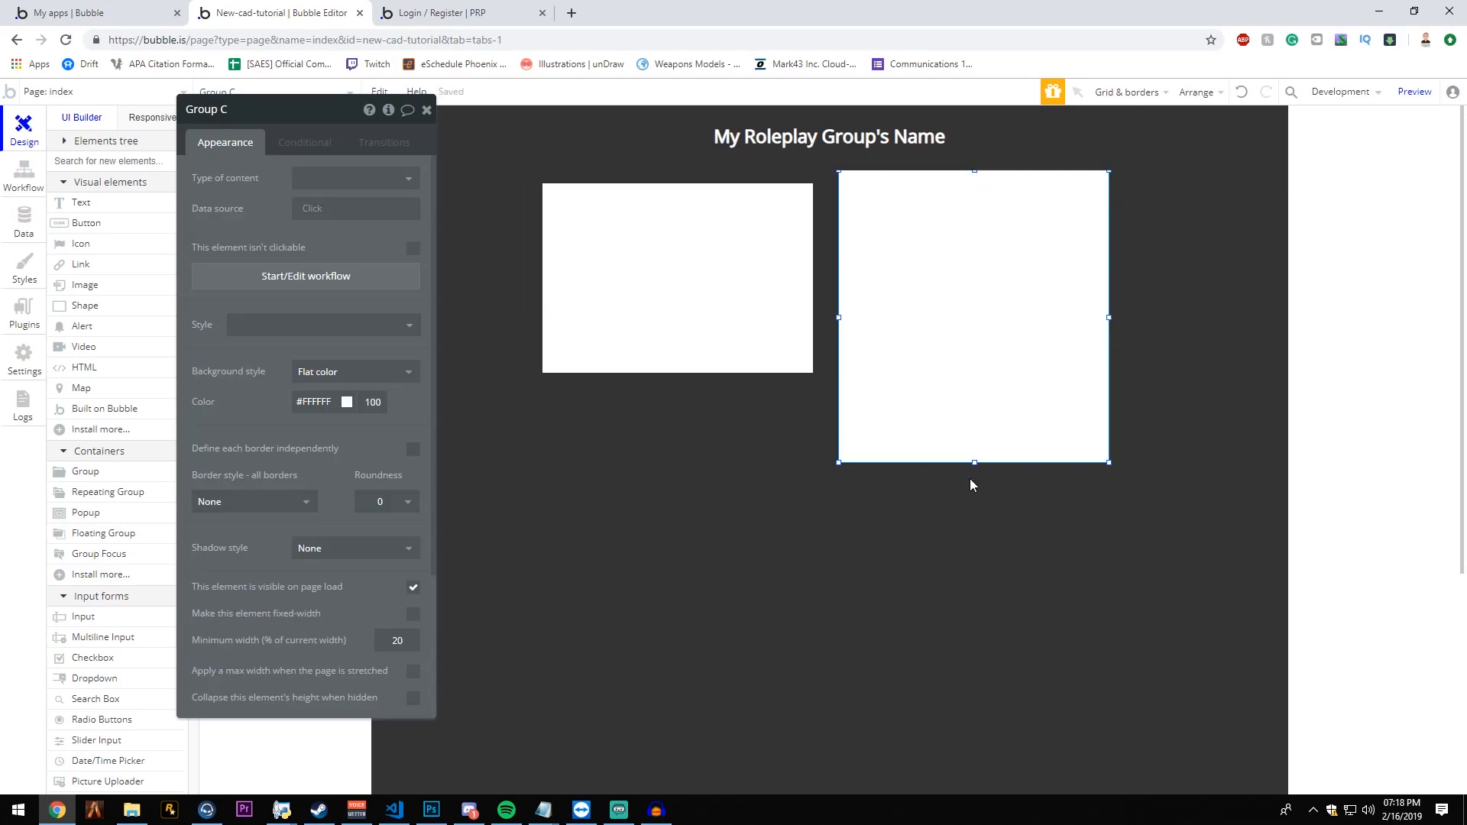
pyautogui.moveTo(974, 463); pyautogui.dragTo(977, 504)
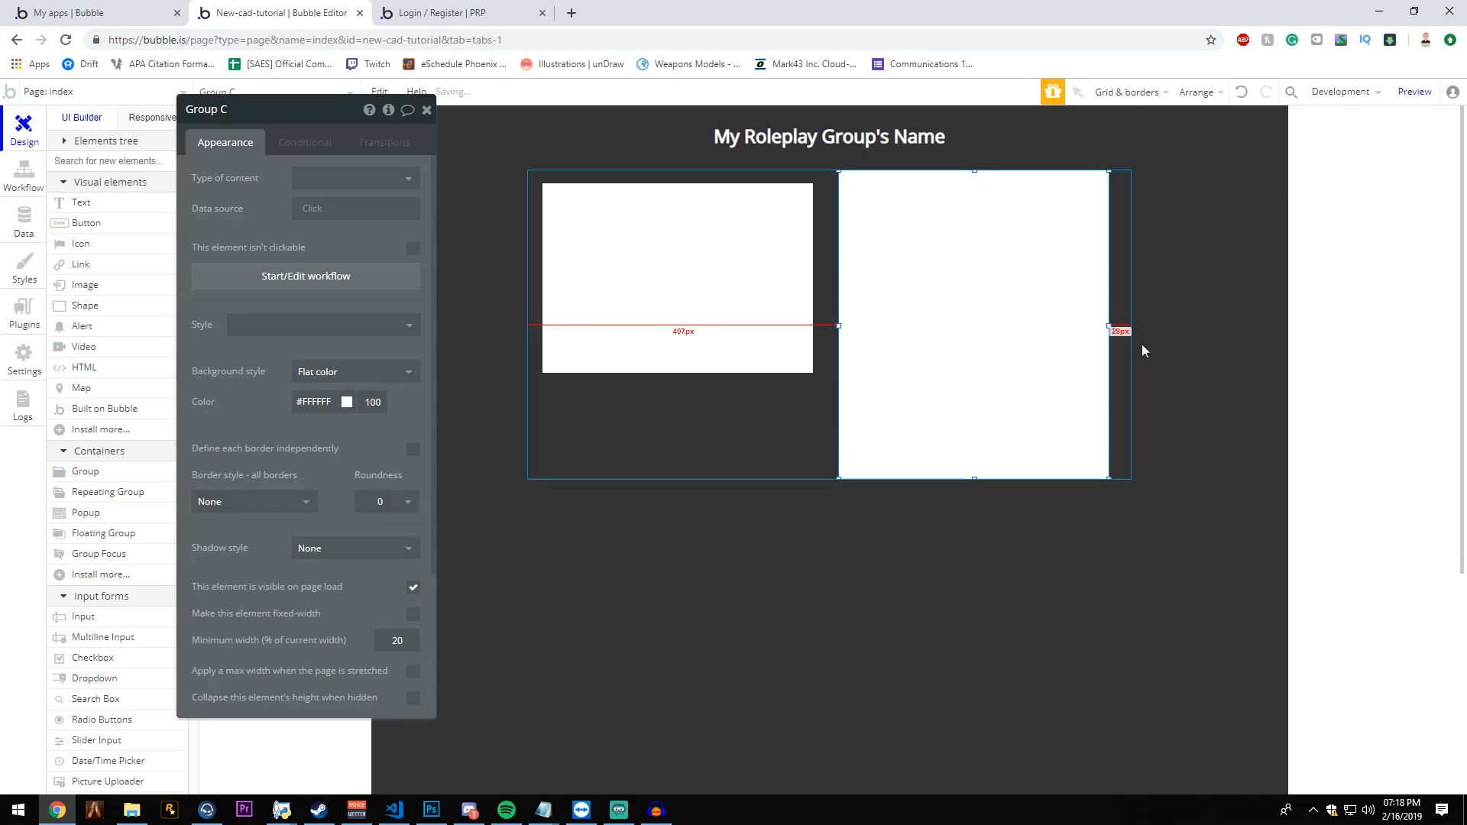
pyautogui.moveTo(1108, 325); pyautogui.dragTo(1200, 327)
# - Move the first inner group into the container's upper corner and enlarge it to about 378 by 404 px
pyautogui.click(713, 308)
pyautogui.moveTo(721, 265); pyautogui.dragTo(708, 252)
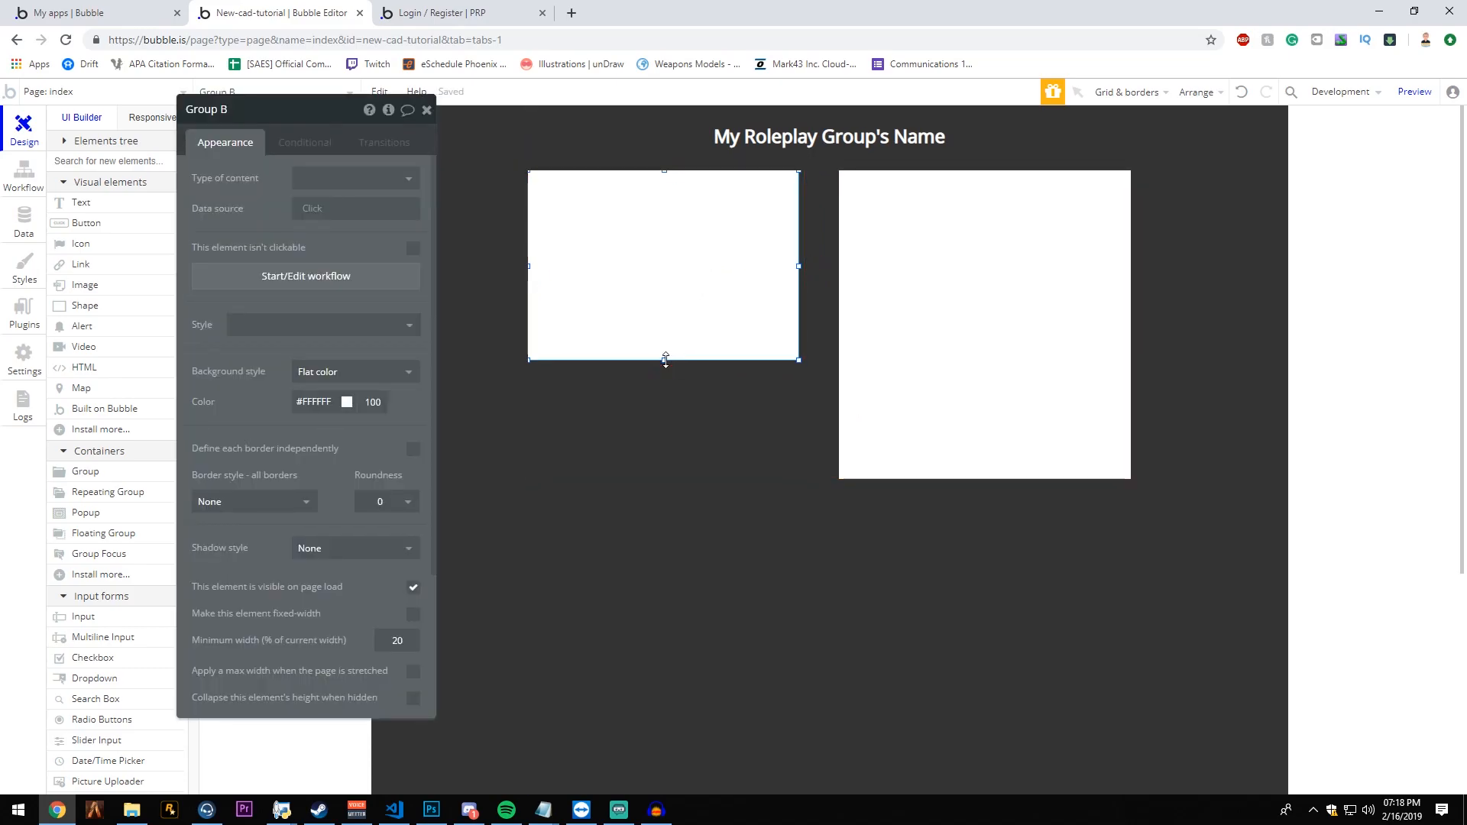
pyautogui.moveTo(664, 360); pyautogui.dragTo(667, 480)
pyautogui.moveTo(809, 337)
pyautogui.mouseDown()
pyautogui.moveTo(761, 325)
pyautogui.moveTo(817, 326)
pyautogui.mouseUp()
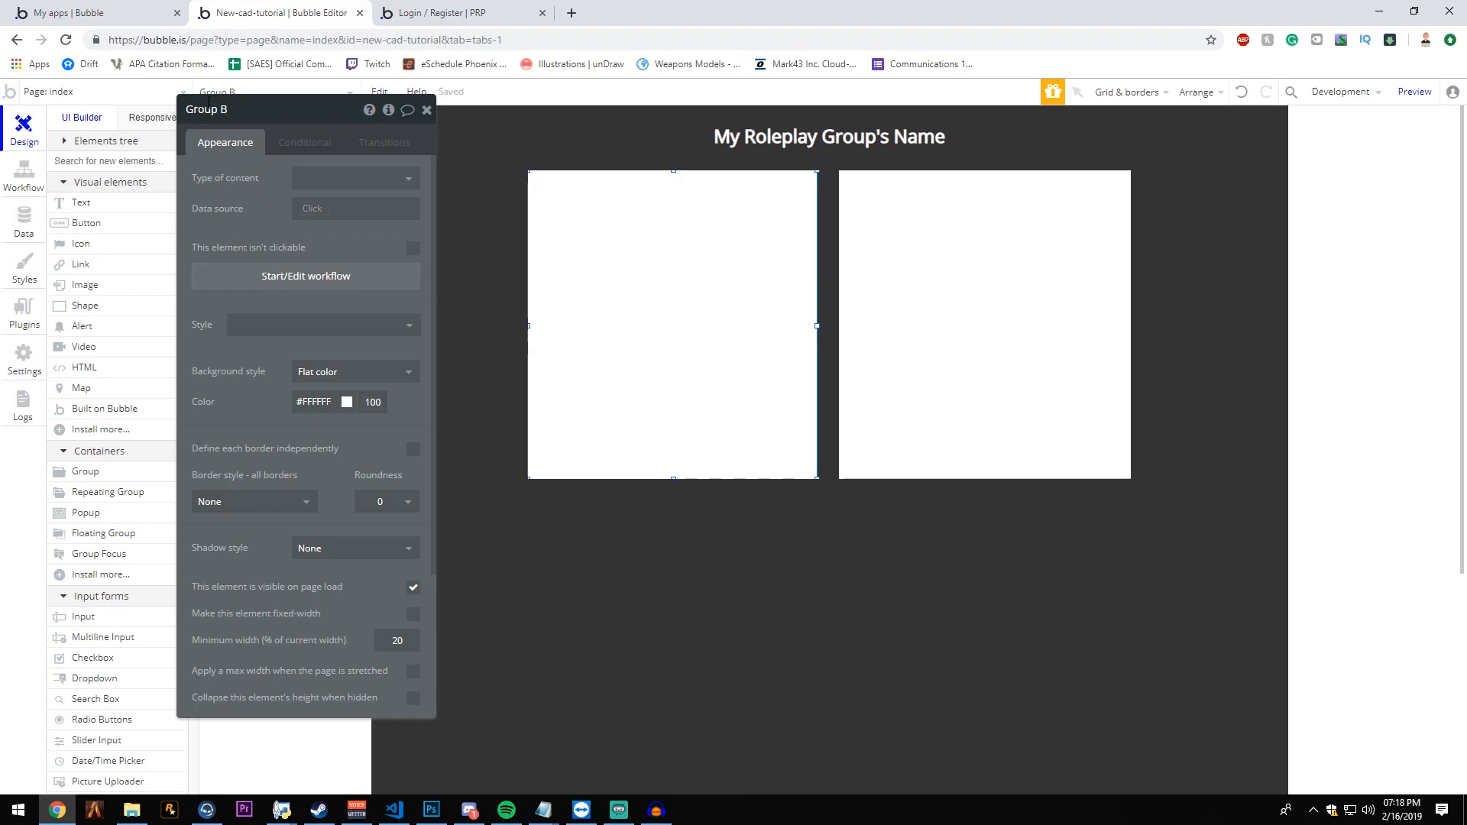
# - Rename the first inner group to login and the second one to register
pyautogui.click(326, 112)
pyautogui.write('lo')
pyautogui.click(956, 442)
pyautogui.hotkey('ctrl', 'a')
pyautogui.write('reg')
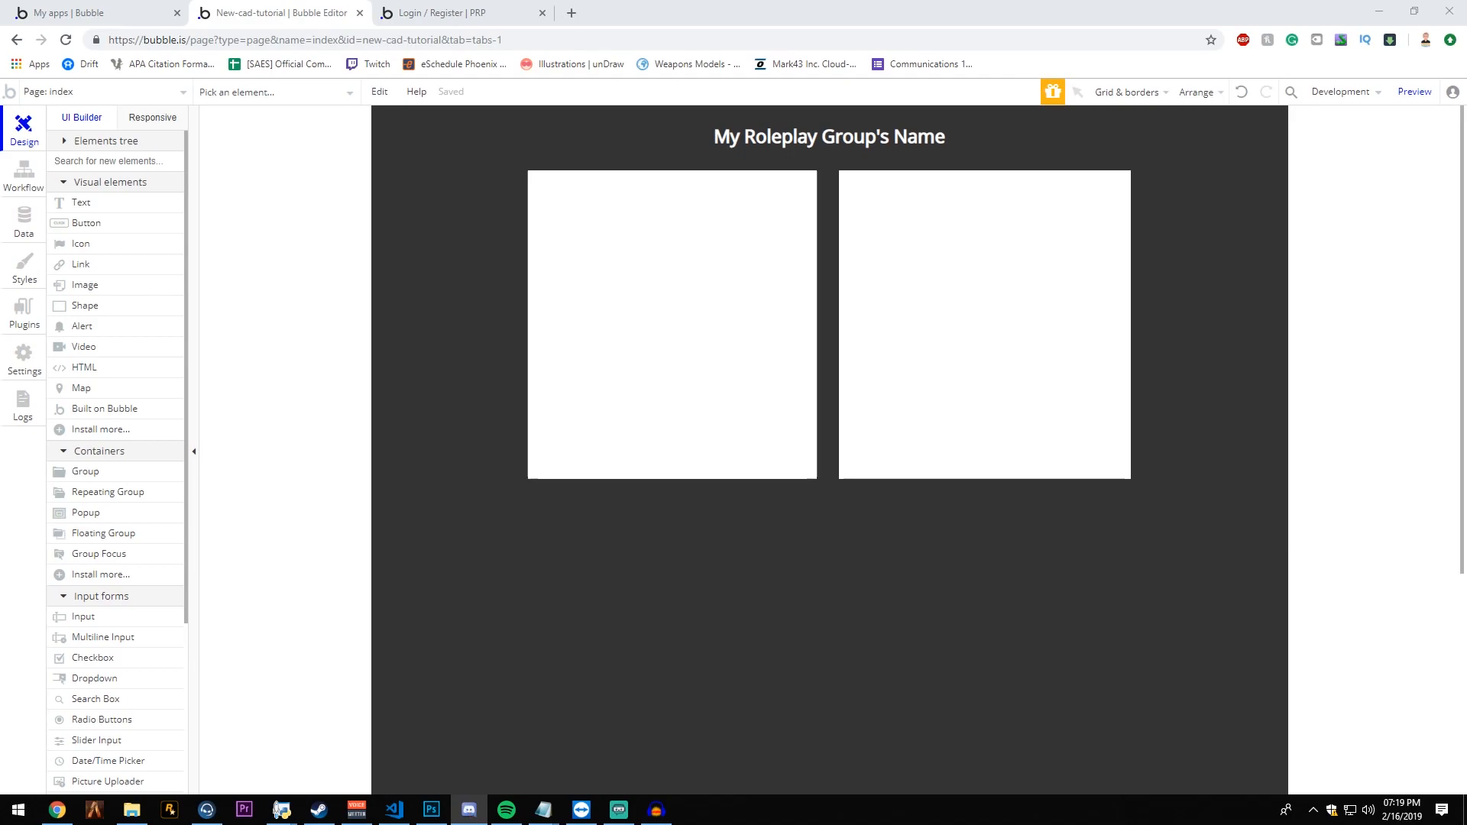
# - Give the login group a flat background color of #212121
pyautogui.hotkey('alt', 'Tab')
pyautogui.doubleClick(798, 260)
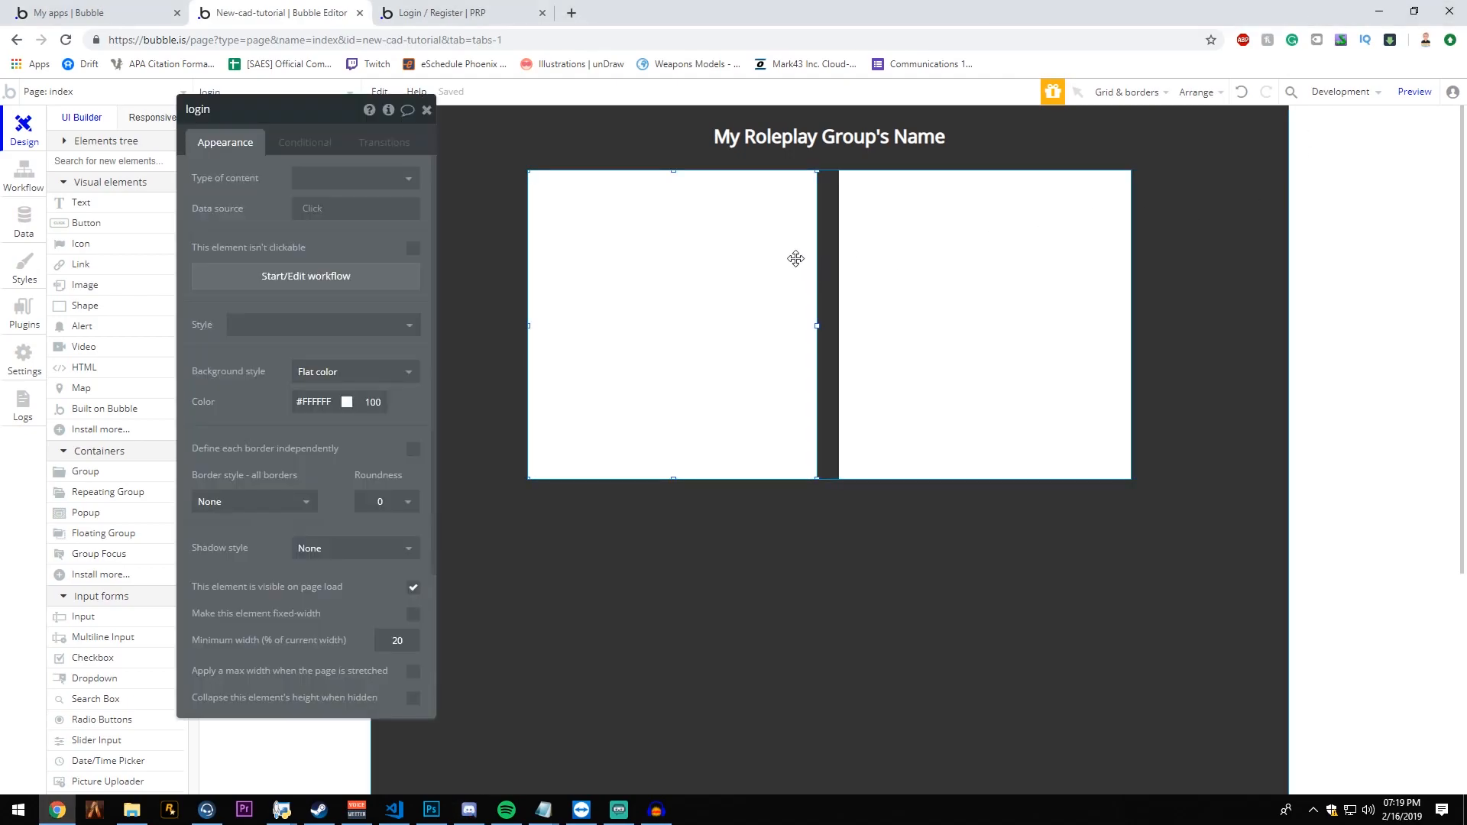
pyautogui.click(338, 374)
pyautogui.click(331, 418)
pyautogui.click(332, 404)
pyautogui.moveTo(310, 443); pyautogui.dragTo(208, 523)
pyautogui.click(552, 561)
pyautogui.click(667, 442)
# - Set the login group's border roundness to 10
pyautogui.scroll(-2, 344, 416)
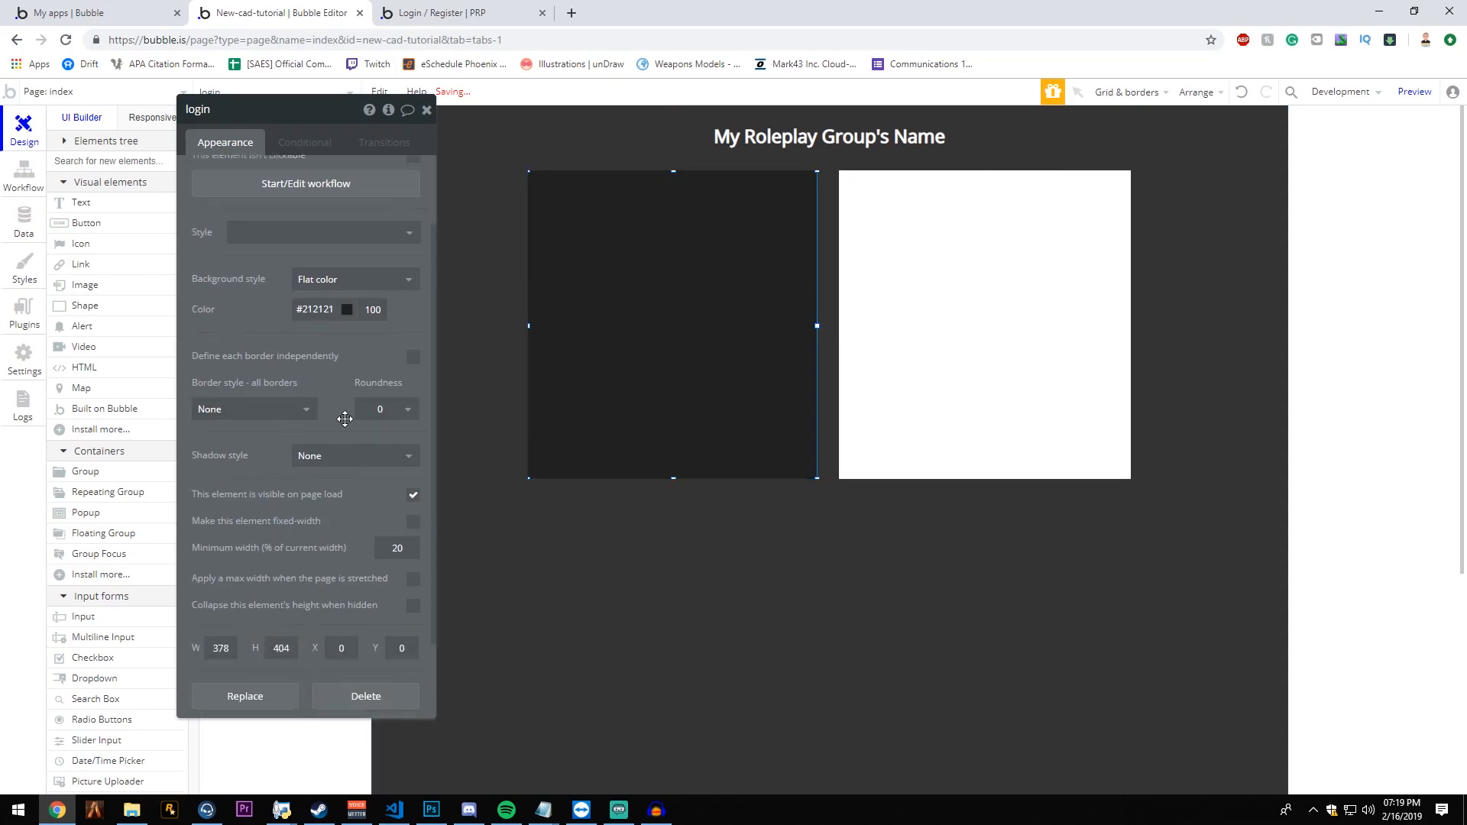
pyautogui.scroll(2, 337, 383)
pyautogui.scroll(-3, 292, 416)
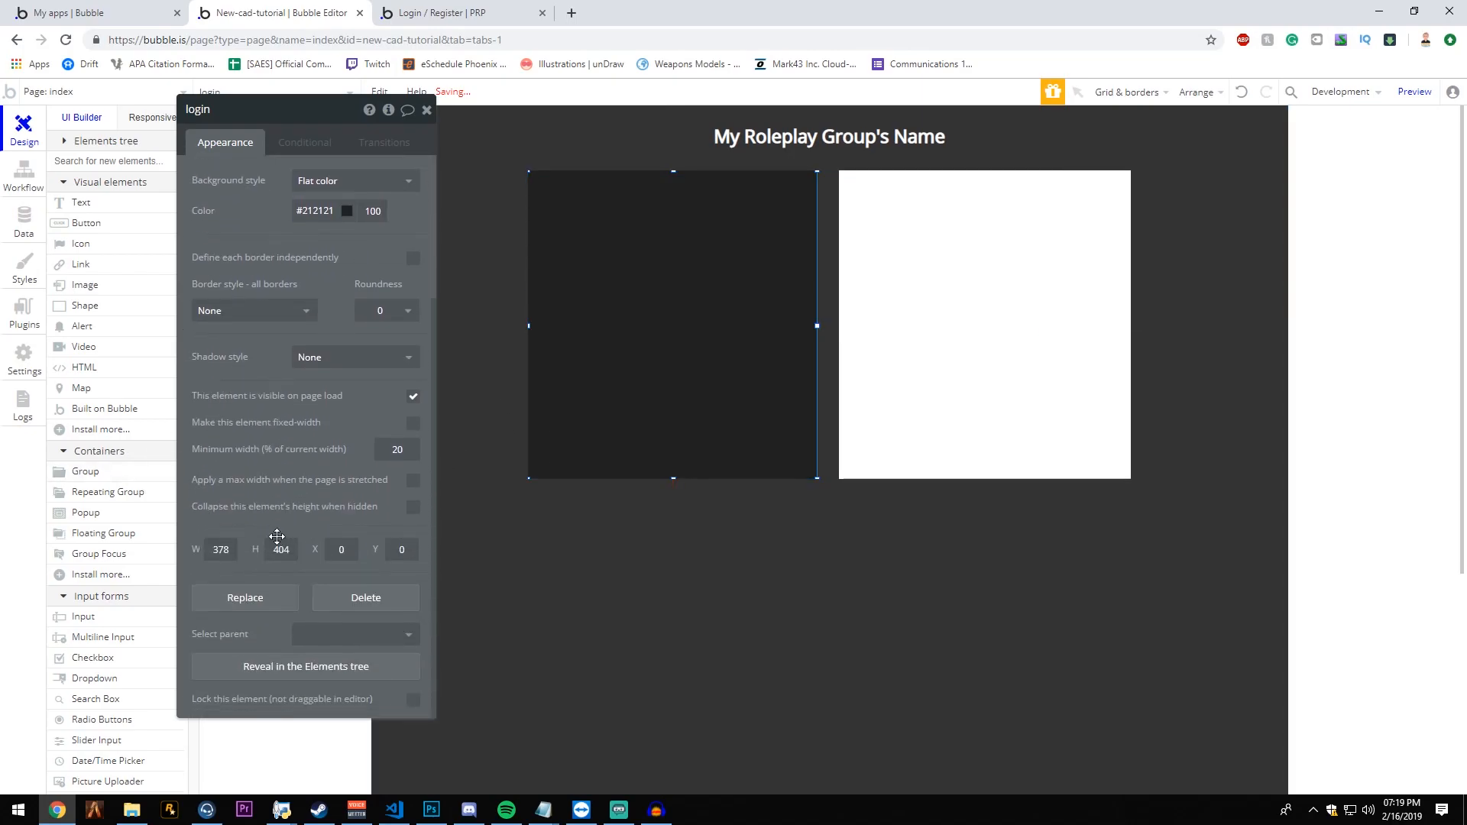
pyautogui.scroll(3, 275, 546)
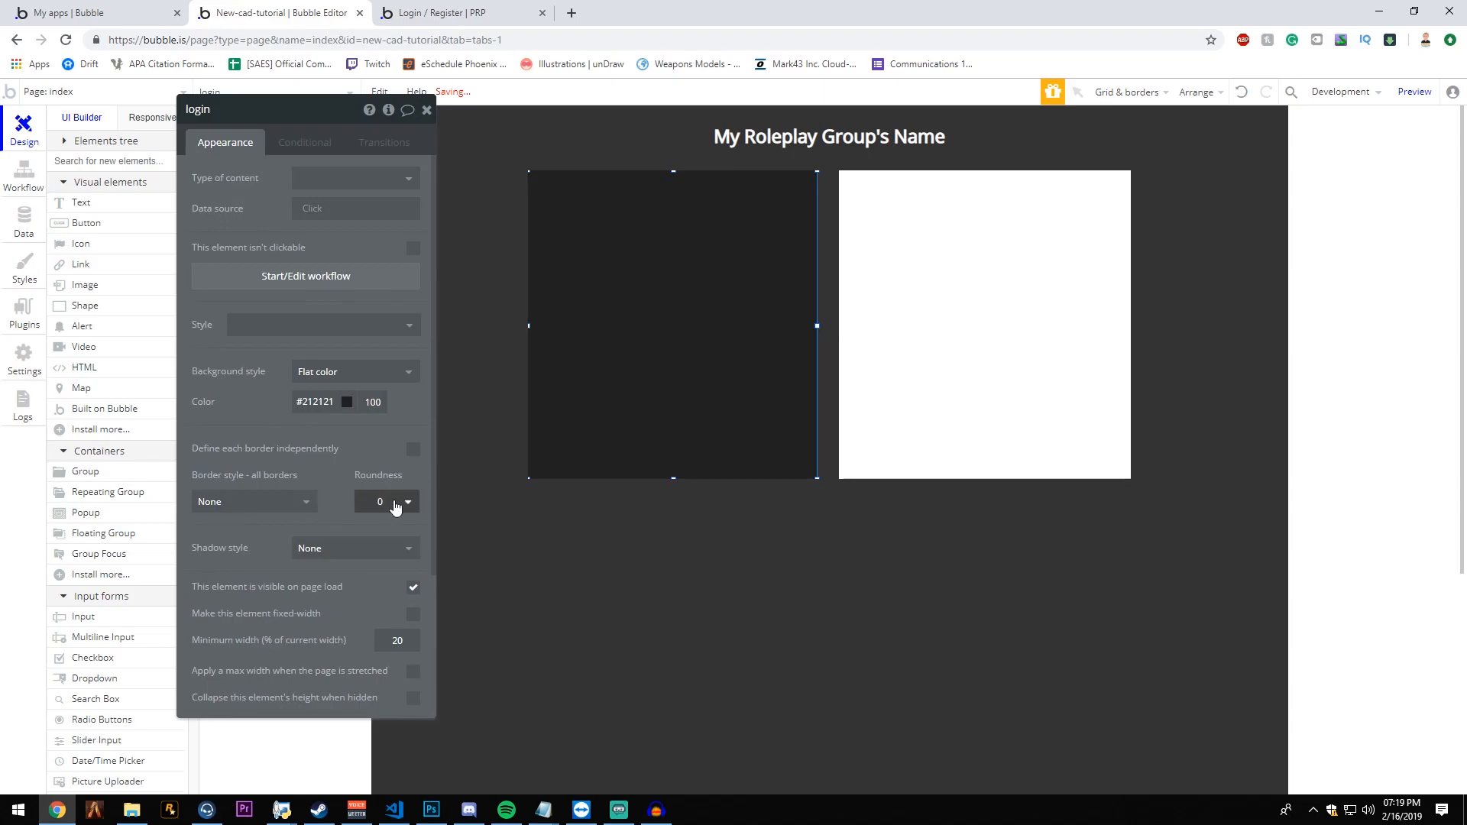
pyautogui.click(386, 501)
pyautogui.click(871, 456)
pyautogui.click(736, 430)
pyautogui.scroll(-1, 380, 458)
pyautogui.click(386, 426)
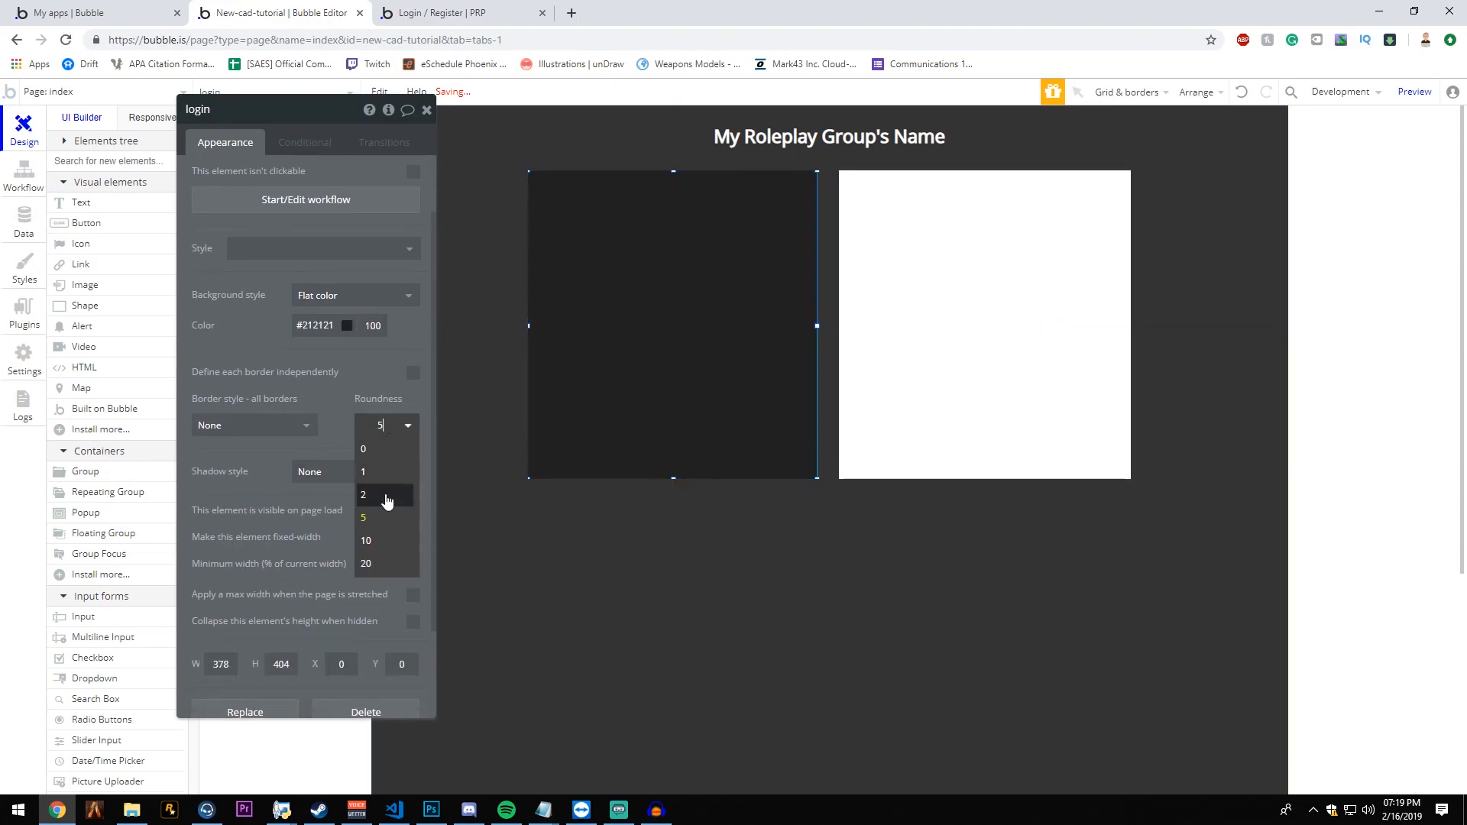
pyautogui.click(375, 540)
pyautogui.click(877, 366)
pyautogui.click(595, 366)
# - Copy the login group's #212121 background color to the register group and set its roundness to 10
pyautogui.click(321, 326)
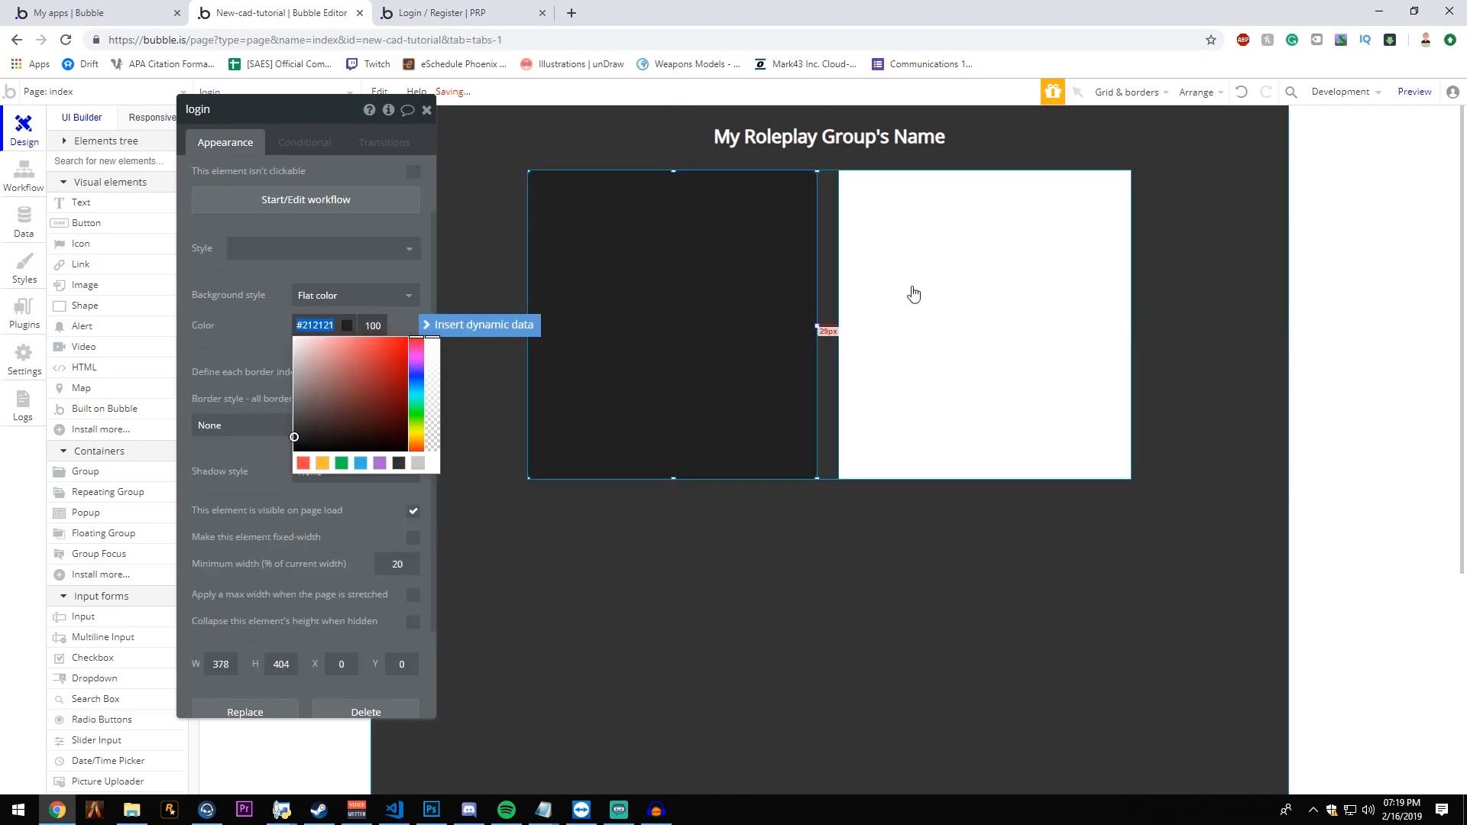
pyautogui.click(913, 287)
pyautogui.moveTo(328, 324); pyautogui.dragTo(253, 306)
pyautogui.write('#212121')
pyautogui.click(252, 306)
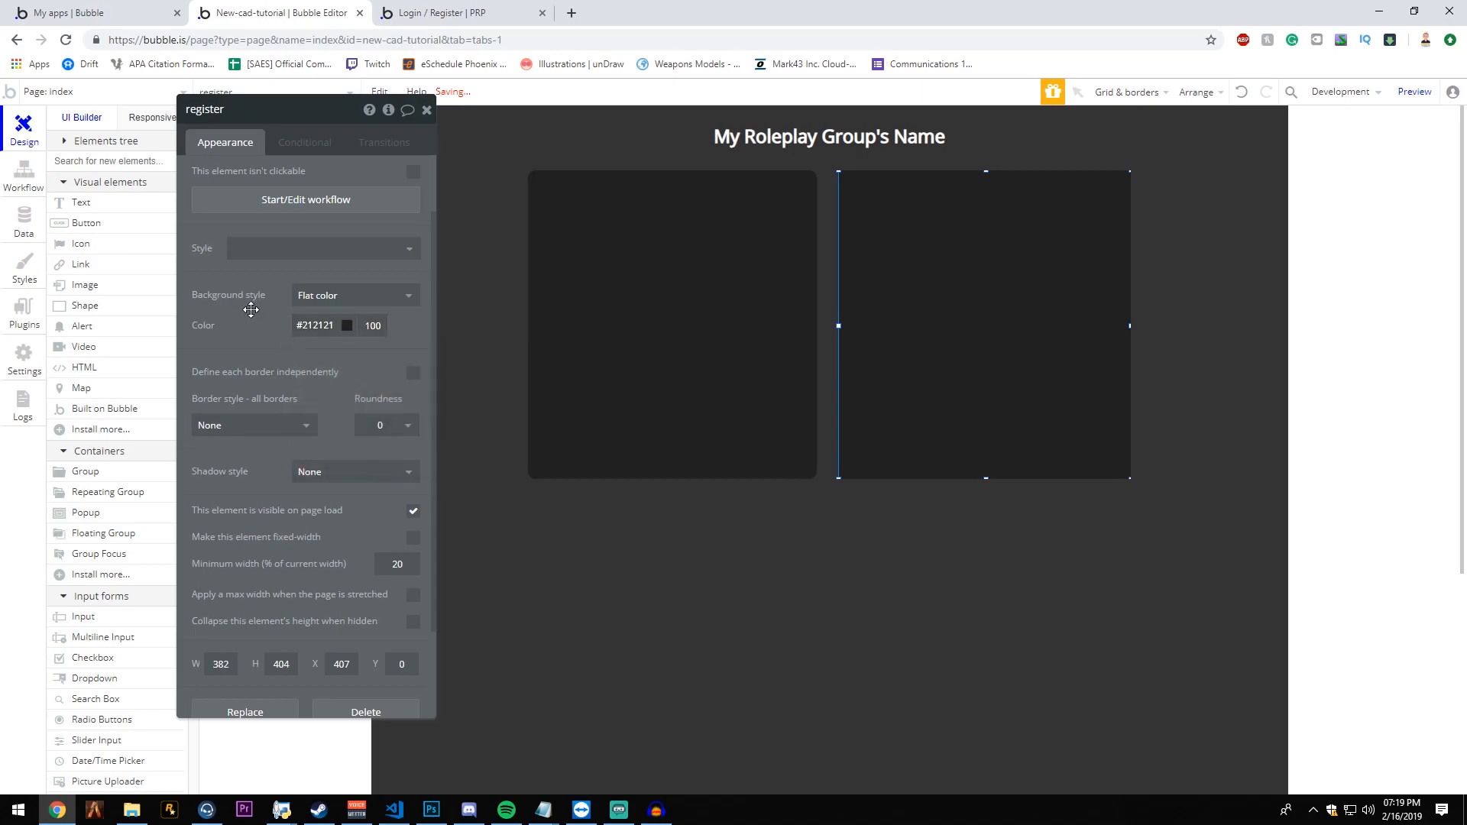
pyautogui.click(380, 426)
pyautogui.click(380, 540)
pyautogui.click(837, 547)
# - Shorten the login group to a little over half the container's height and nudge it 10 px inward from the container's edge
pyautogui.click(754, 359)
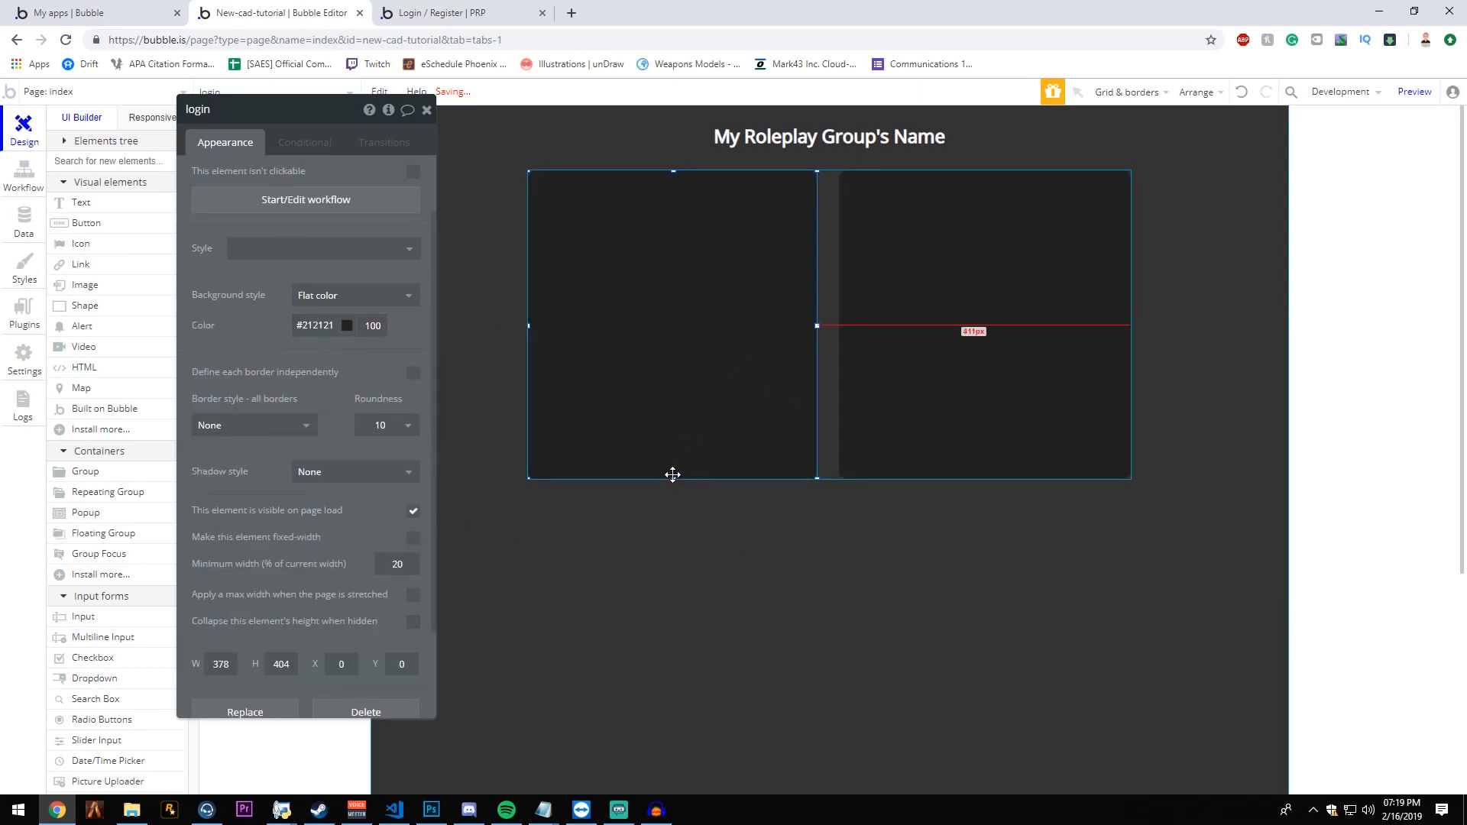
pyautogui.moveTo(672, 479); pyautogui.dragTo(675, 346)
pyautogui.press('Right')
pyautogui.press('Right')
pyautogui.press('Right')
pyautogui.press('Right')
pyautogui.press('Right')
pyautogui.press('Right')
pyautogui.press('Right')
pyautogui.press('Right')
pyautogui.press('Right')
pyautogui.press('Right')
# - Nudge the register group 10 px inward from the container's edge and reduce its height, keeping it taller than the login group
pyautogui.click(1064, 314)
pyautogui.press('Left')
pyautogui.press('Left')
pyautogui.press('Left')
pyautogui.press('Left')
pyautogui.press('Left')
pyautogui.press('Left')
pyautogui.press('Left')
pyautogui.press('Left')
pyautogui.press('Left')
pyautogui.press('Left')
pyautogui.press('Left')
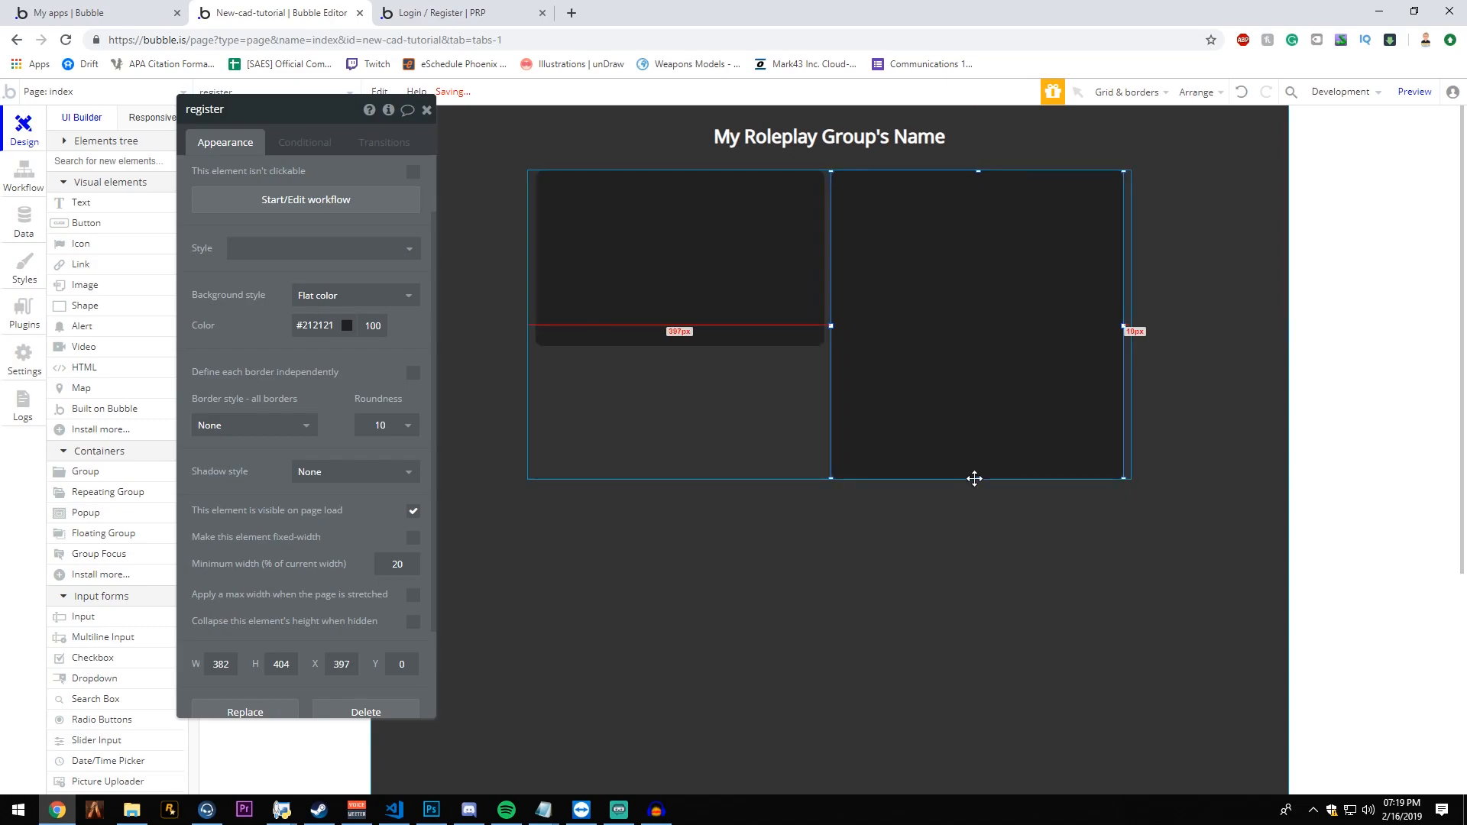
pyautogui.moveTo(975, 479); pyautogui.dragTo(971, 411)
# - Shrink the container group's height to end at the register group's lower edge
pyautogui.click(995, 437)
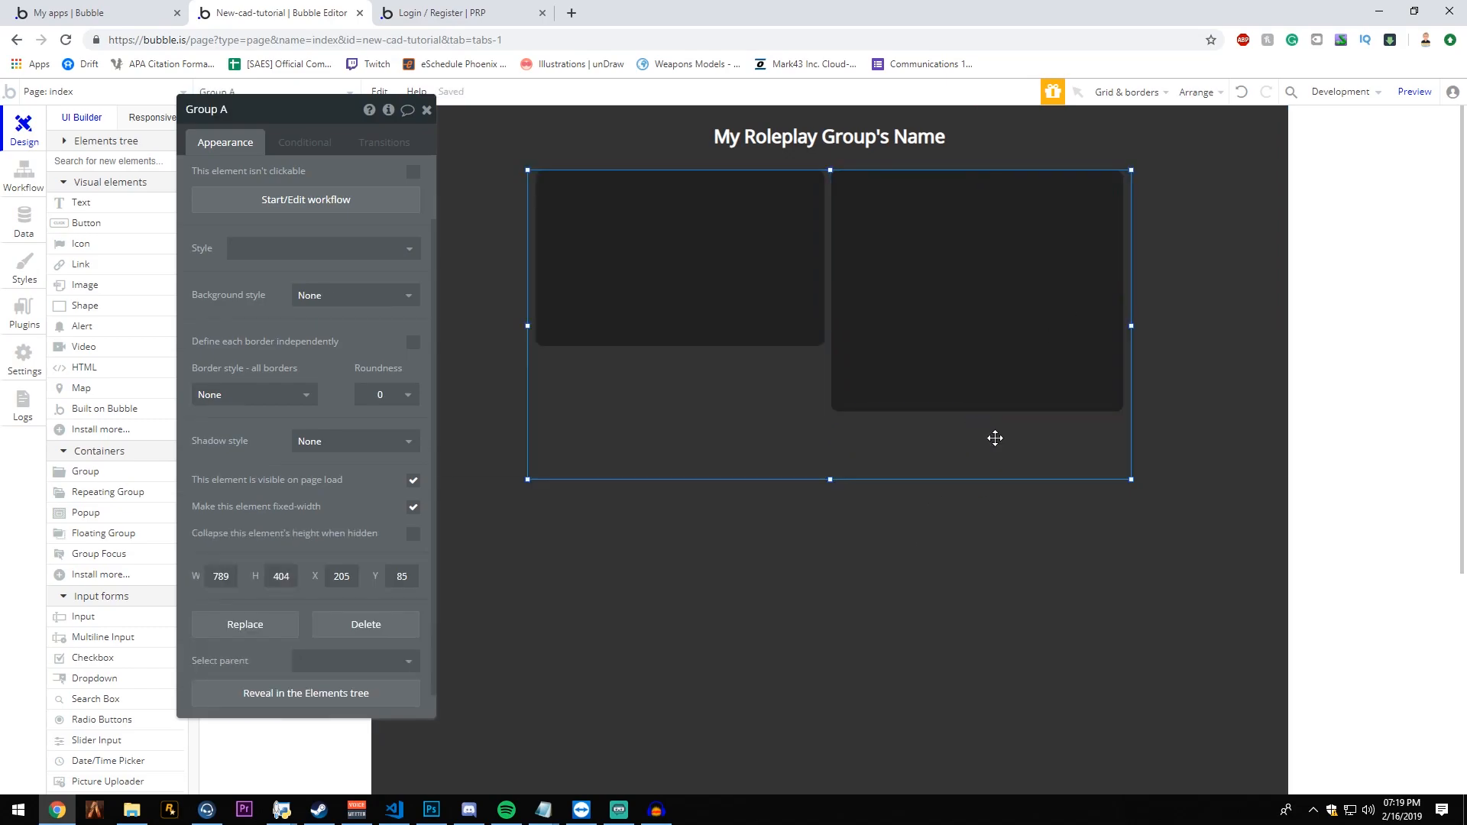
pyautogui.click(427, 111)
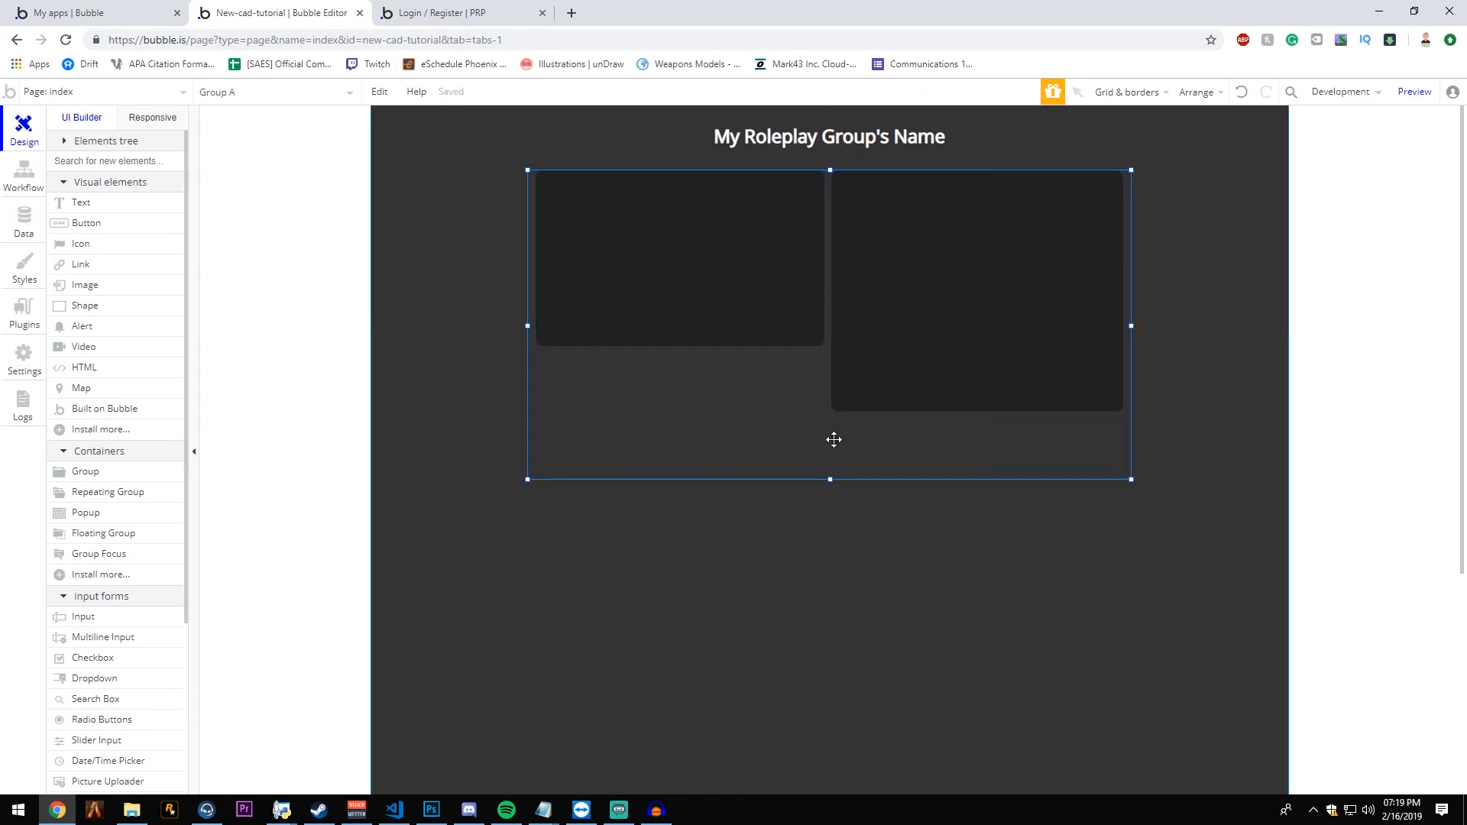
pyautogui.moveTo(829, 479); pyautogui.dragTo(824, 412)
pyautogui.click(877, 472)
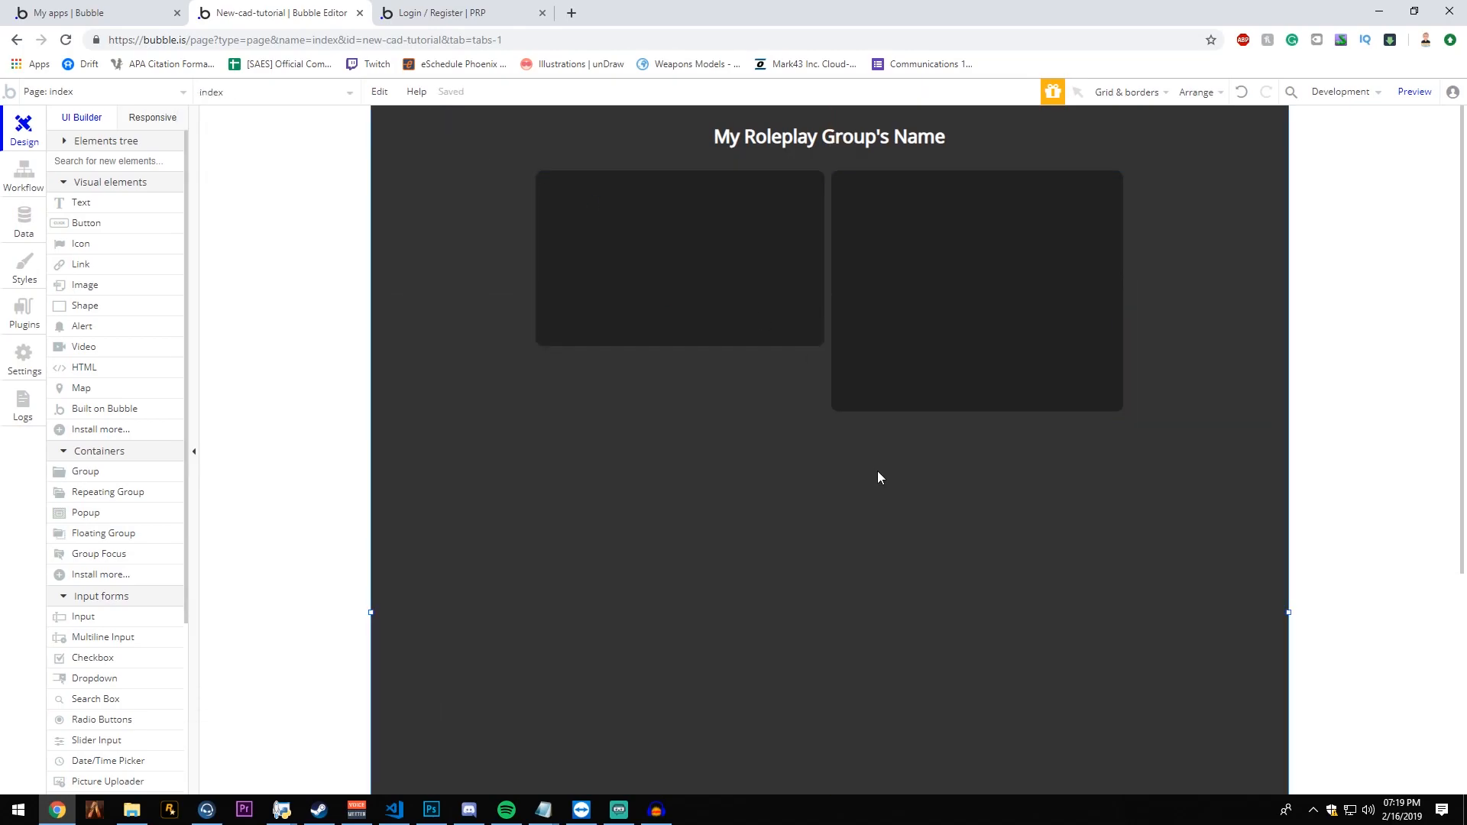
pyautogui.click(788, 396)
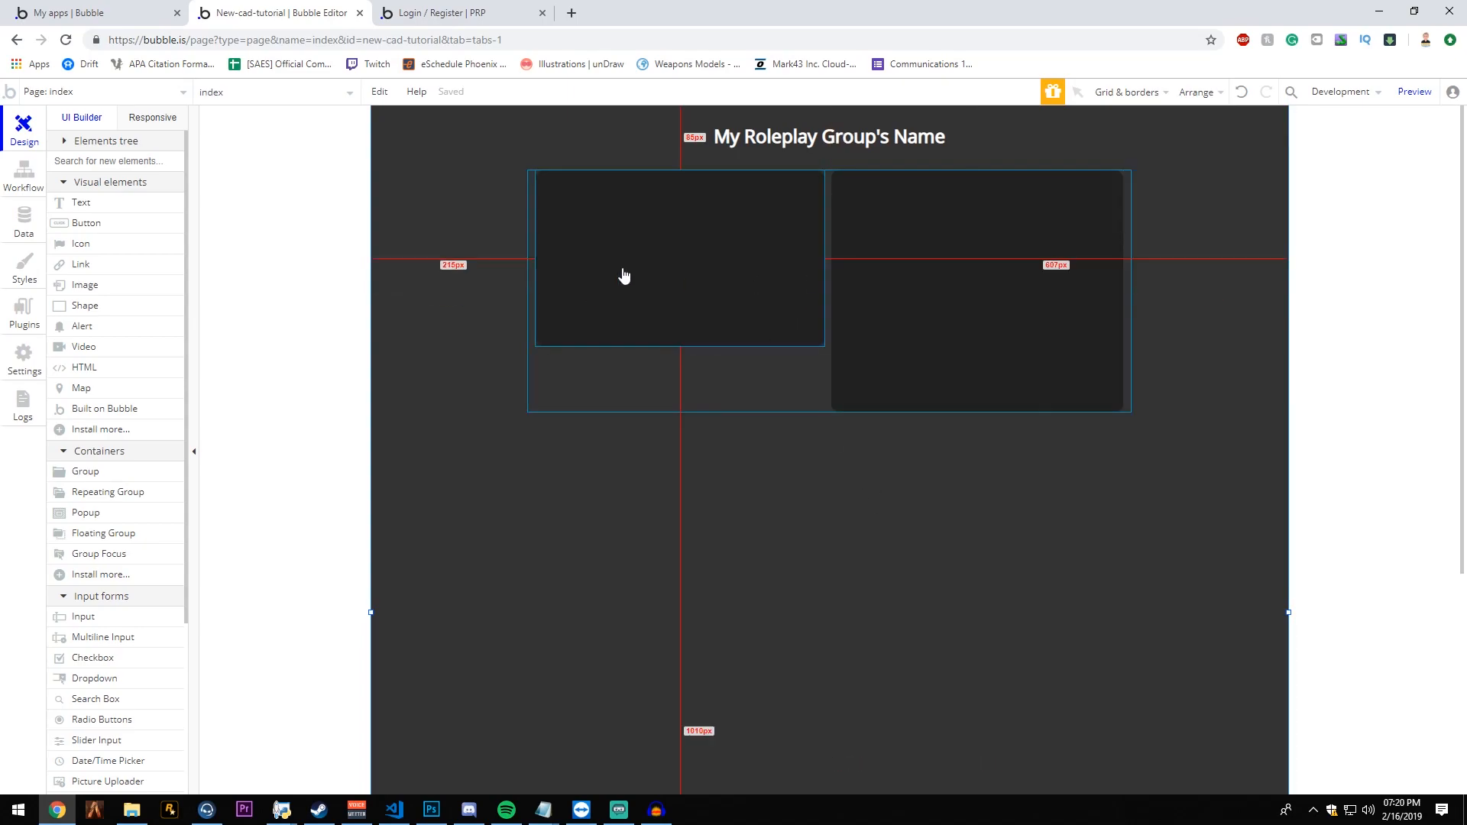
# - Add a text element about 203 by 46 px near the login group's upper edge, reading Login
pyautogui.click(120, 205)
pyautogui.moveTo(699, 201); pyautogui.dragTo(763, 213)
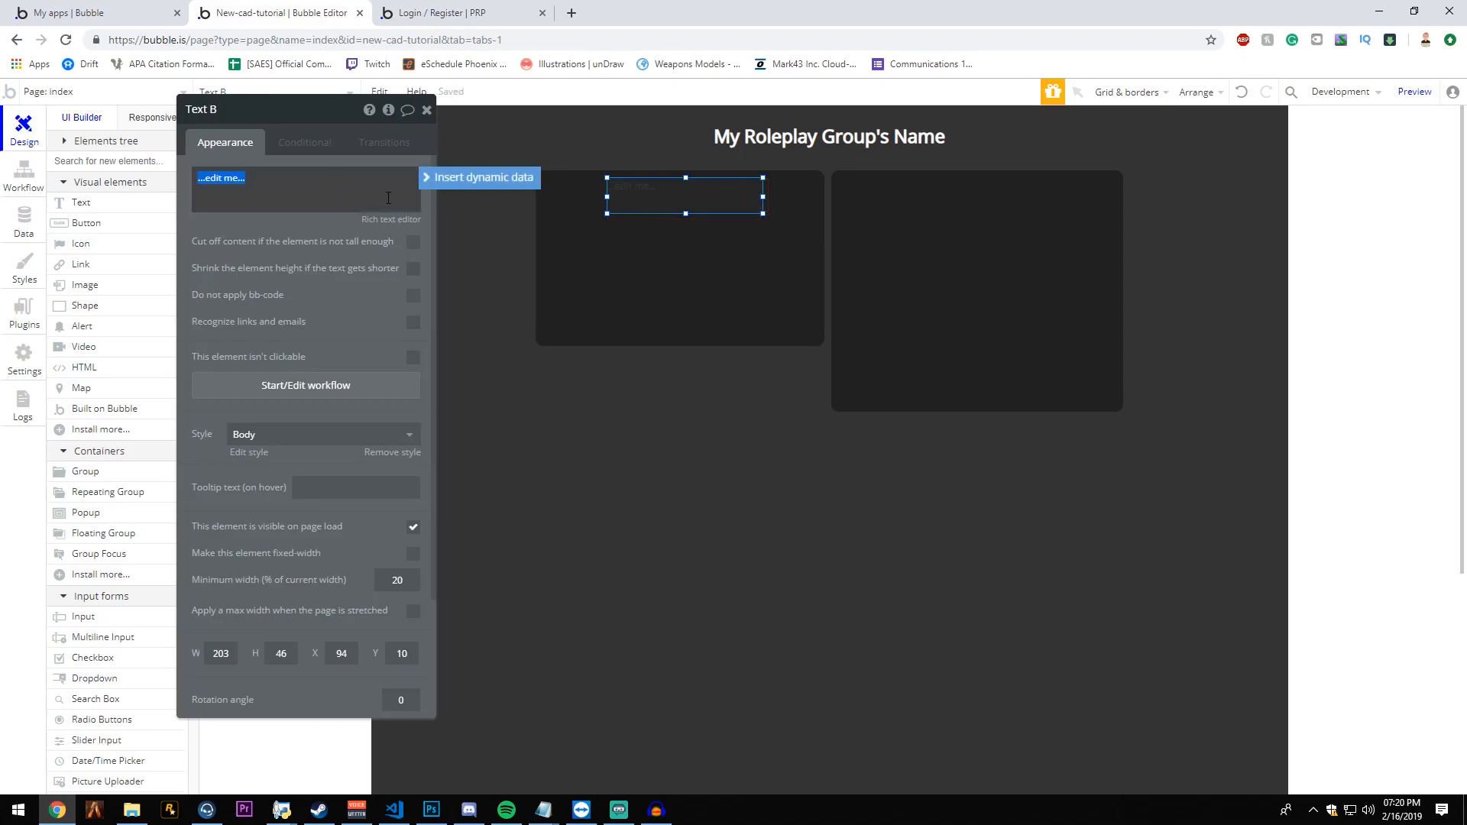
pyautogui.write('Login')
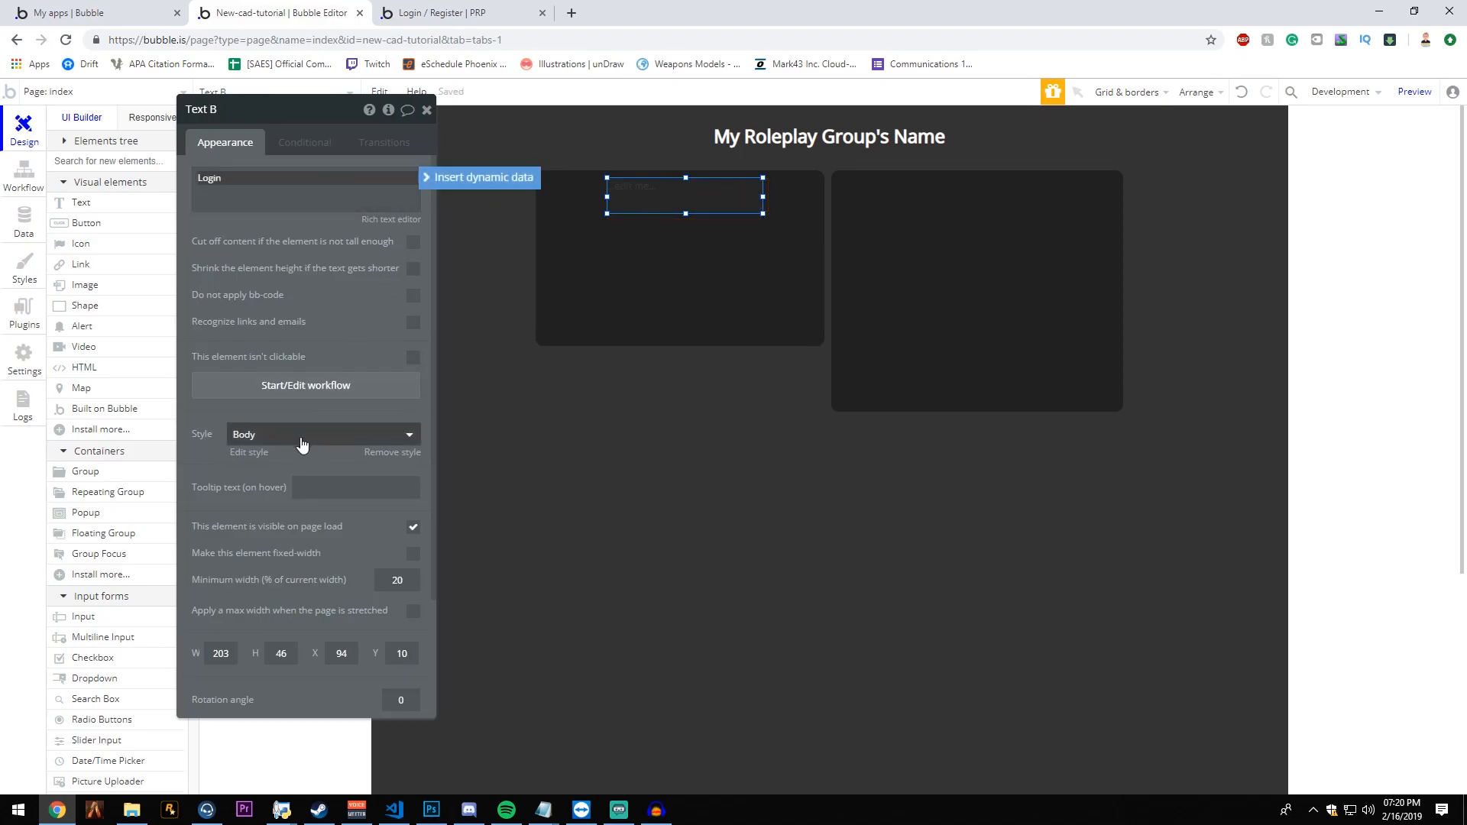
# - Clear the Login text's preset style and set its color to #FFFFFF
pyautogui.click(301, 436)
pyautogui.click(301, 452)
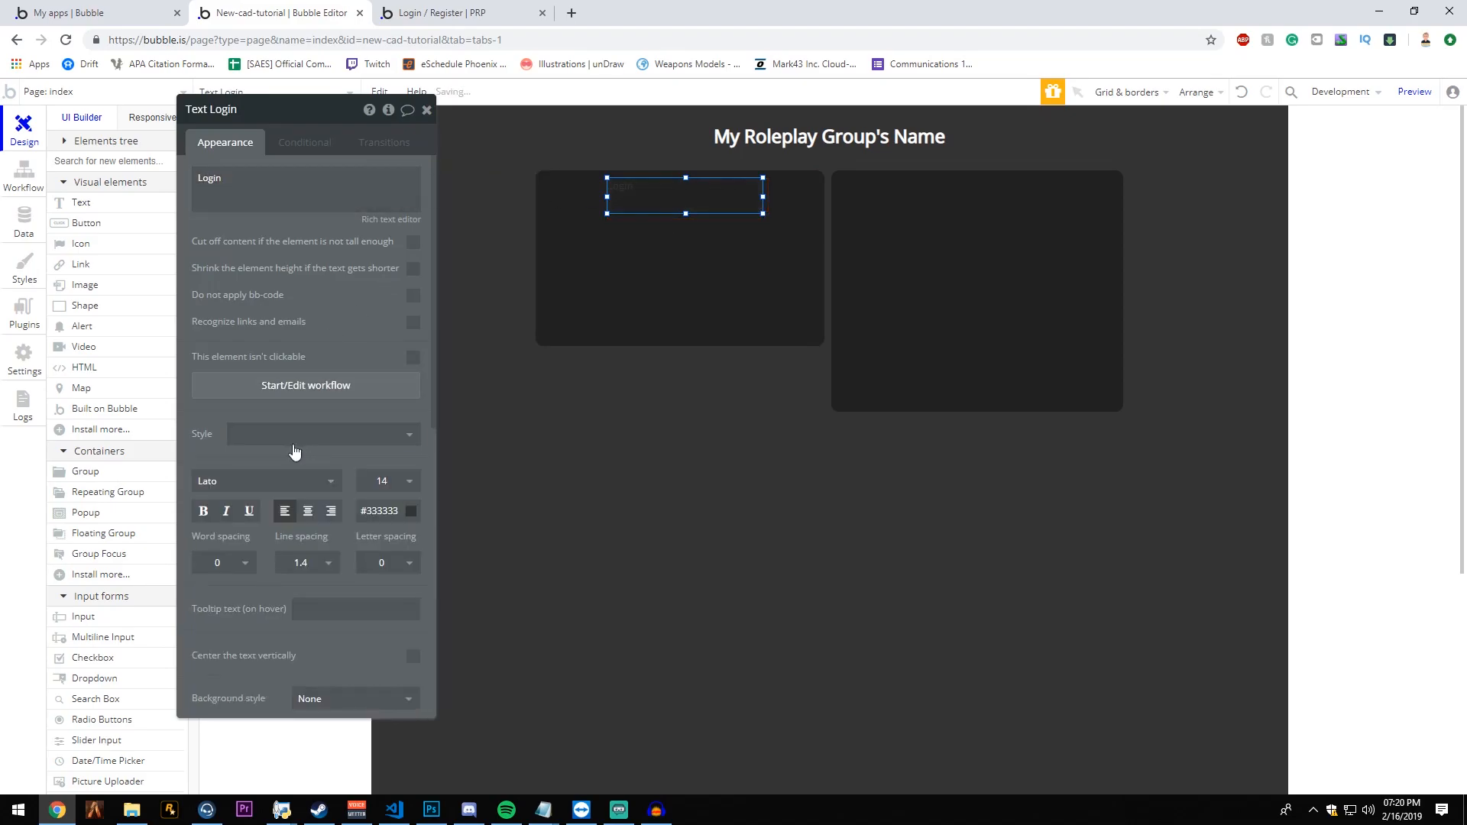
pyautogui.click(381, 511)
pyautogui.moveTo(368, 533); pyautogui.dragTo(291, 489)
pyautogui.click(321, 449)
# - Format the Login text as Open Sans, size 18, bold and center-aligned
pyautogui.click(386, 483)
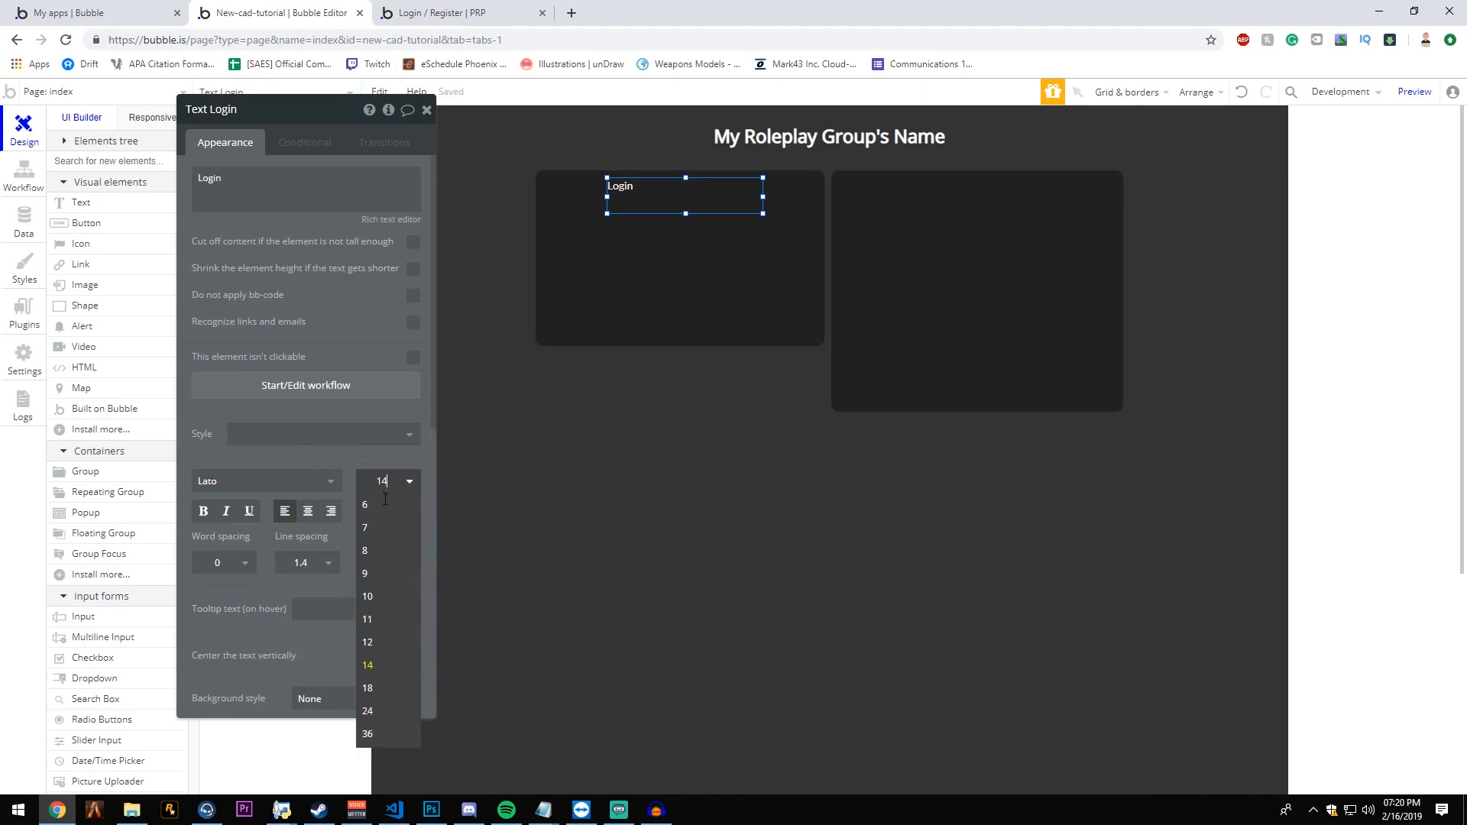
pyautogui.click(382, 690)
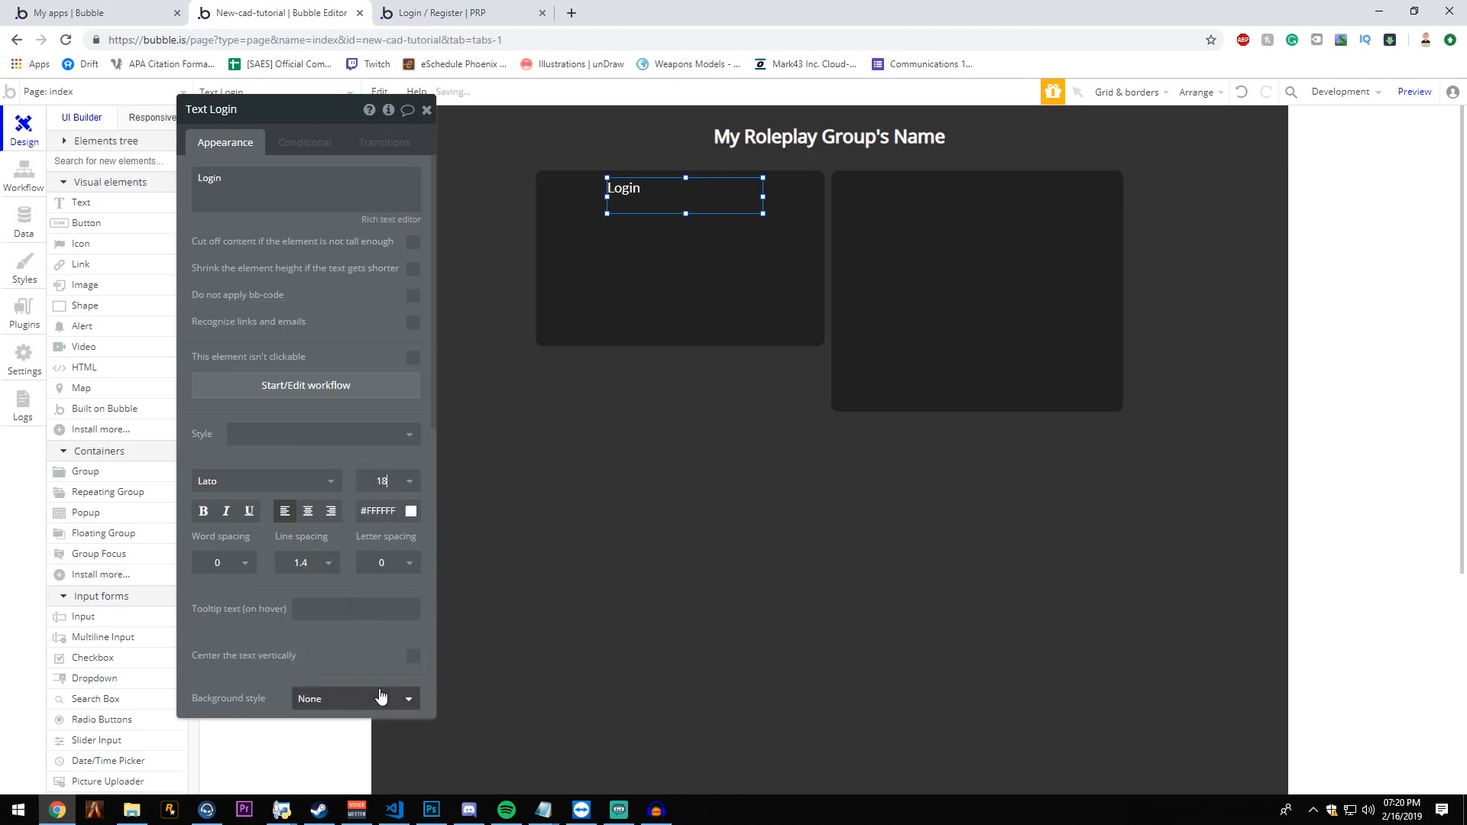
pyautogui.click(298, 483)
pyautogui.click(246, 598)
pyautogui.click(308, 511)
pyautogui.click(203, 511)
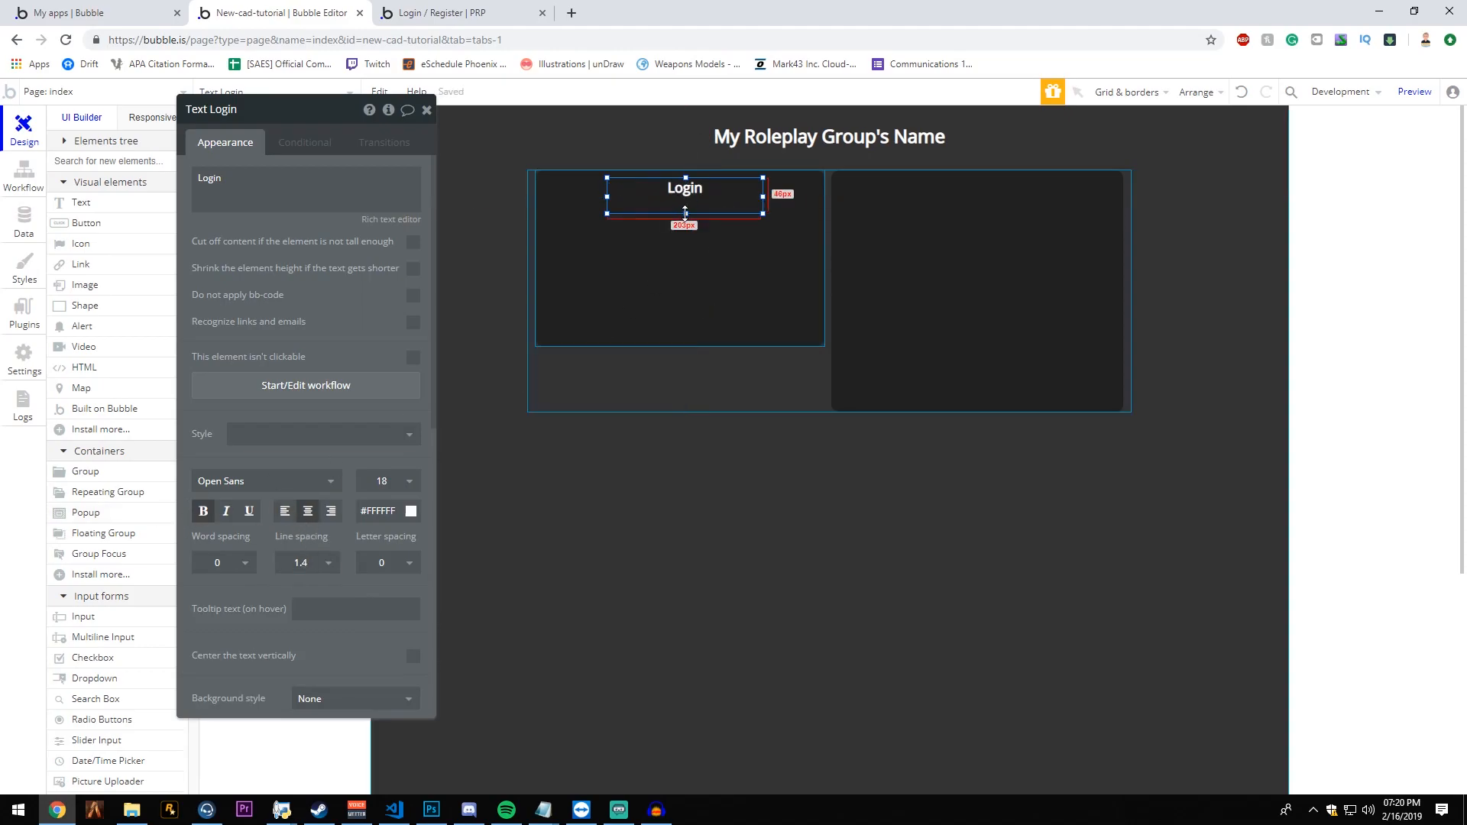
# - Set the Login text's size to 24 and center it horizontally at the login group's upper edge
pyautogui.moveTo(686, 214); pyautogui.dragTo(687, 216)
pyautogui.click(393, 481)
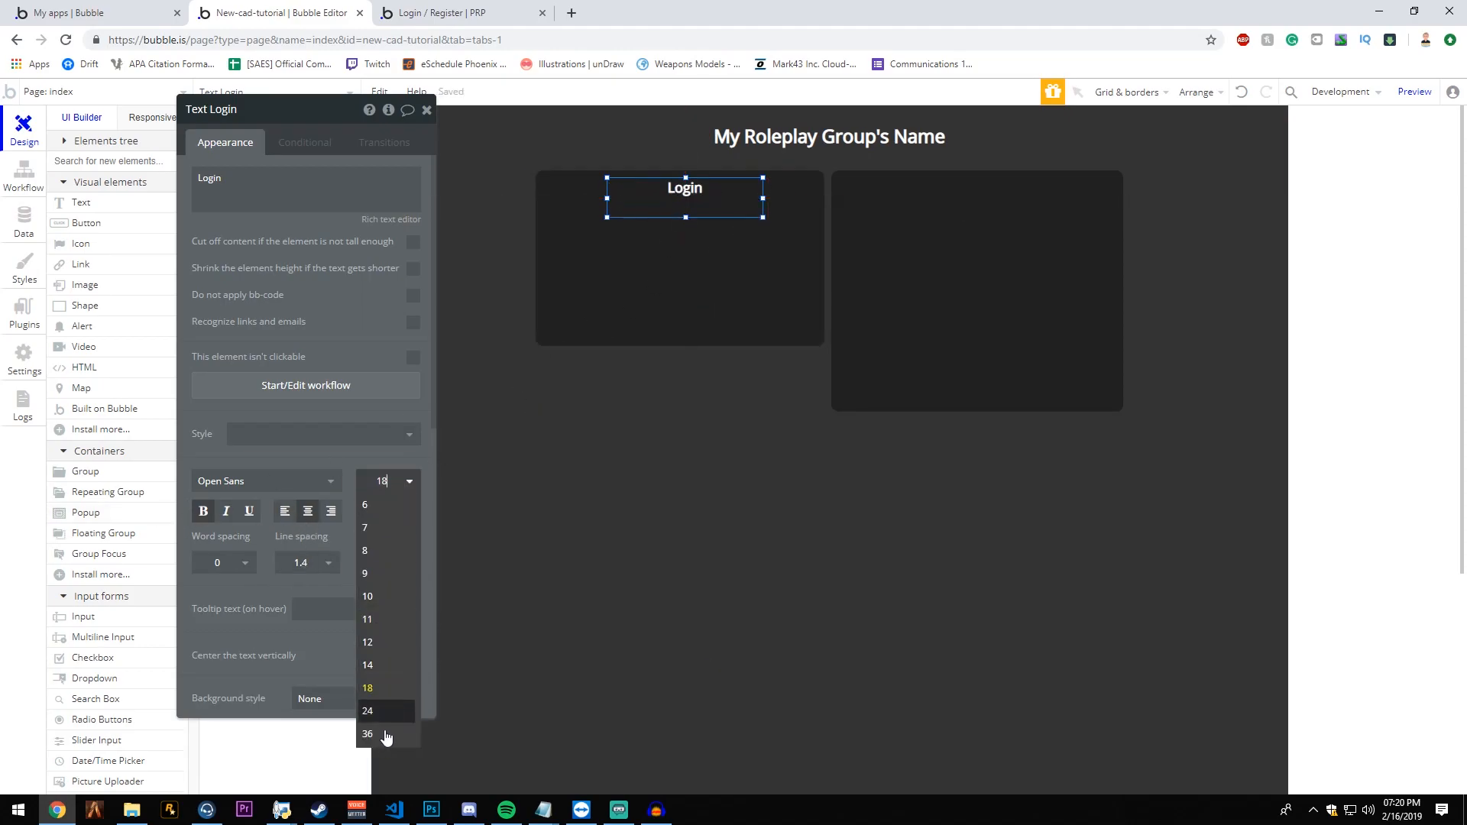
pyautogui.click(386, 711)
pyautogui.moveTo(735, 210); pyautogui.dragTo(681, 202)
pyautogui.rightClick(731, 193)
pyautogui.click(810, 578)
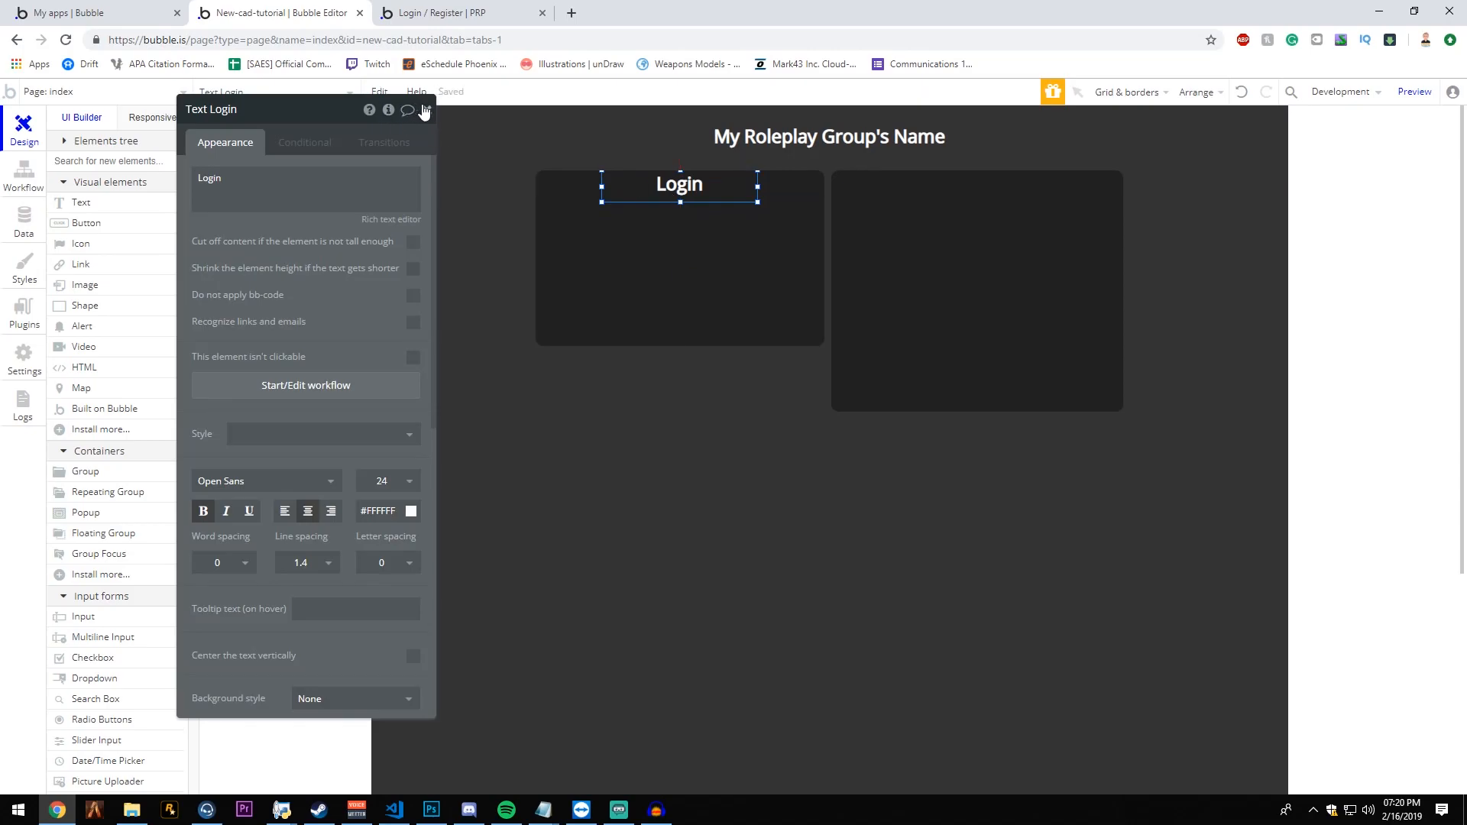
pyautogui.click(425, 111)
# - Add an input about 325 by 40 px below the Login text with placeholder Email, and name it login Email
pyautogui.click(83, 616)
pyautogui.moveTo(592, 216); pyautogui.dragTo(800, 238)
pyautogui.write('Email')
pyautogui.press('Return')
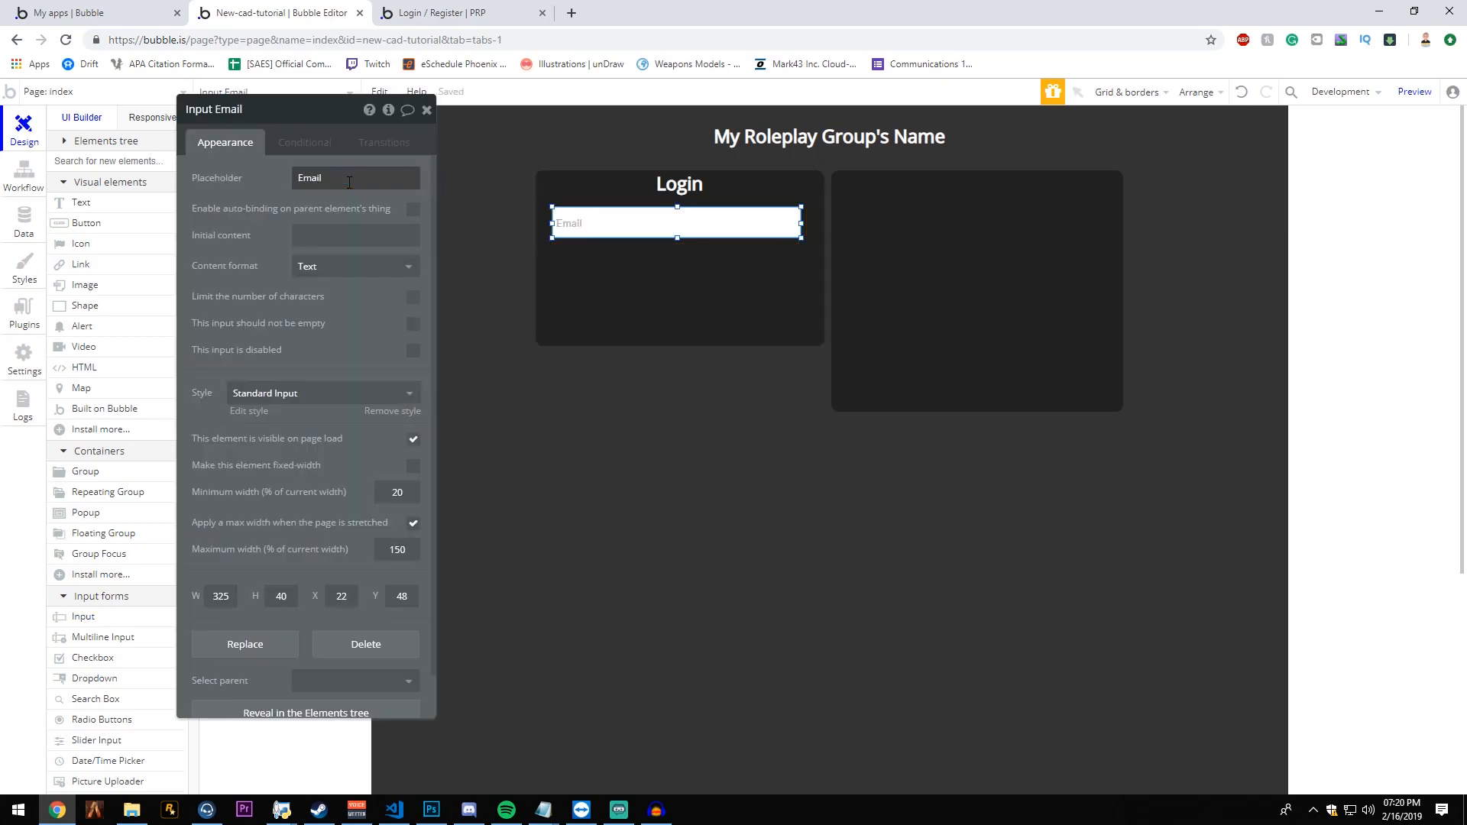
pyautogui.click(253, 109)
pyautogui.write('logi')
pyautogui.press('Return')
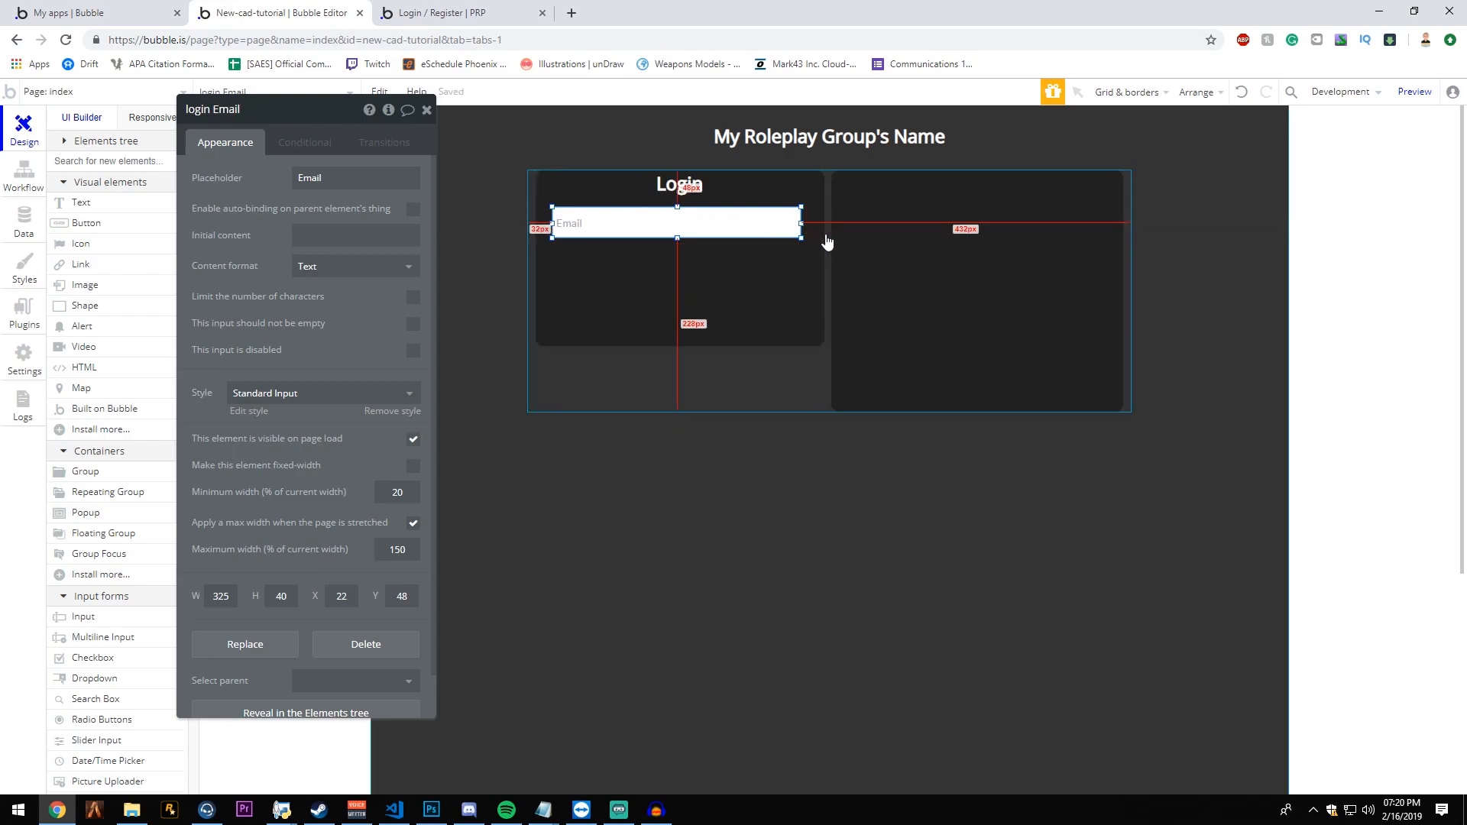
# - Center the login Email input horizontally in its group and set its content format to Email
pyautogui.rightClick(676, 207)
pyautogui.click(803, 603)
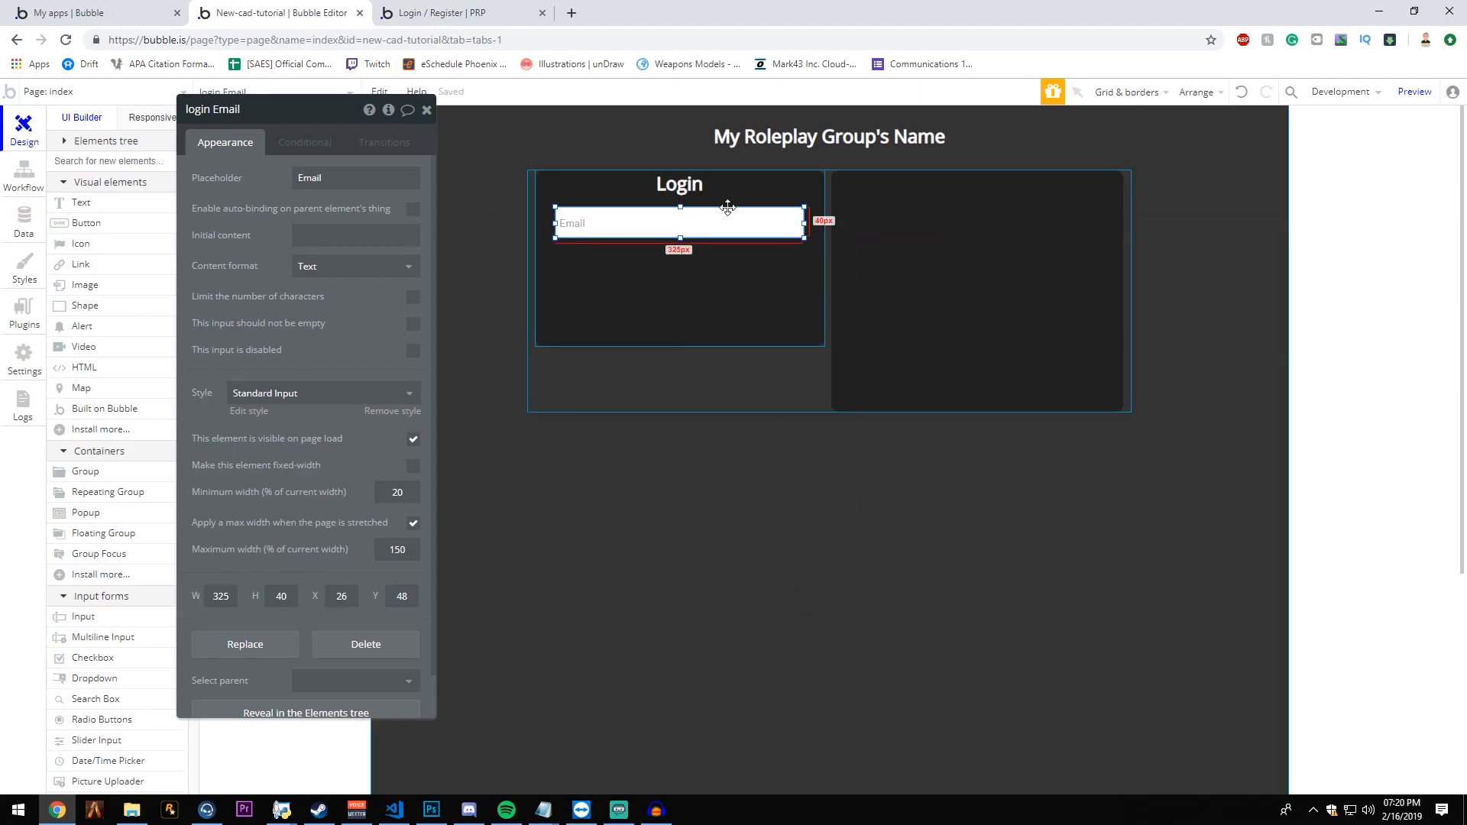
pyautogui.click(326, 266)
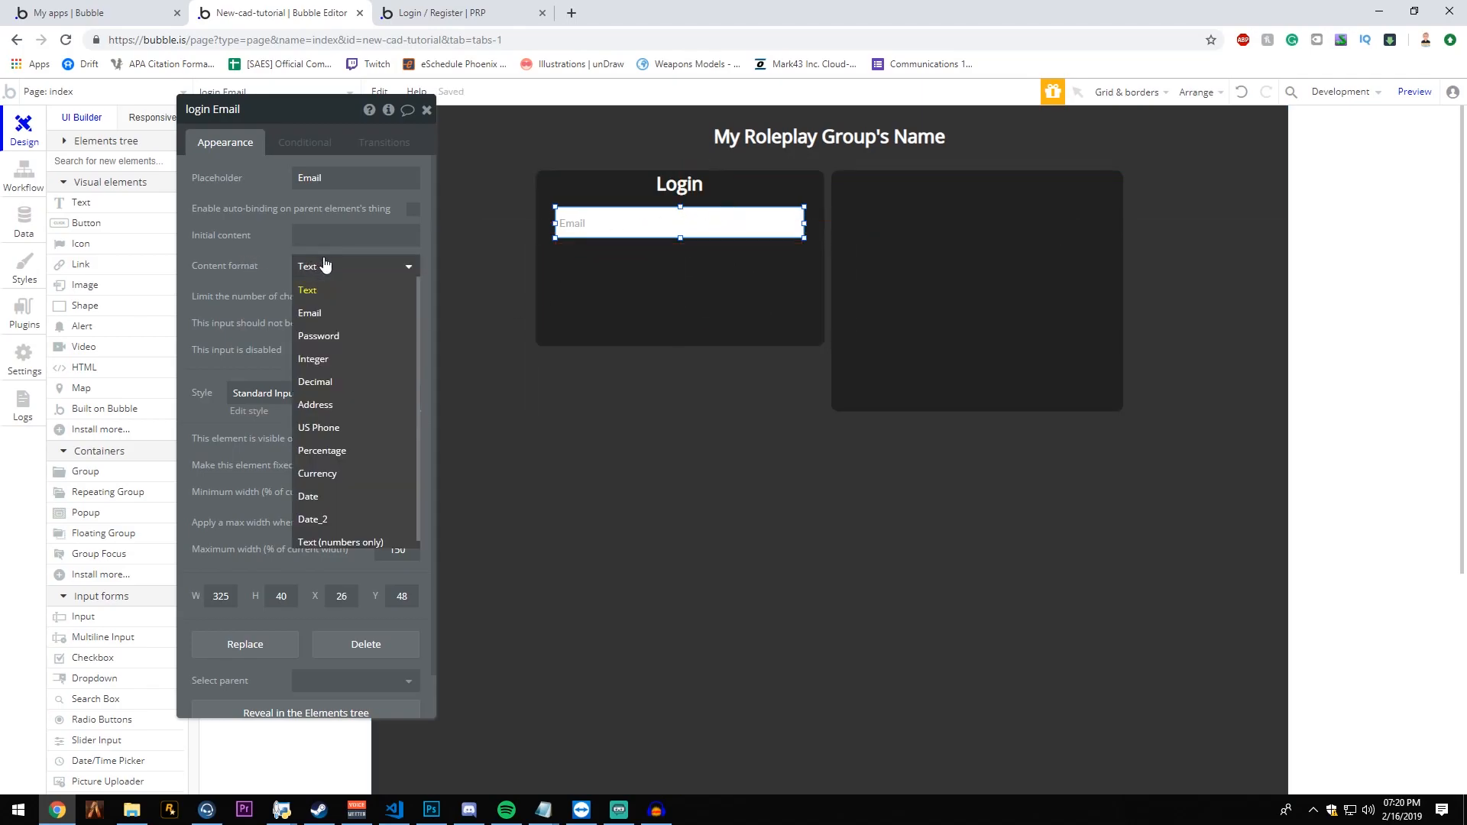
pyautogui.click(327, 316)
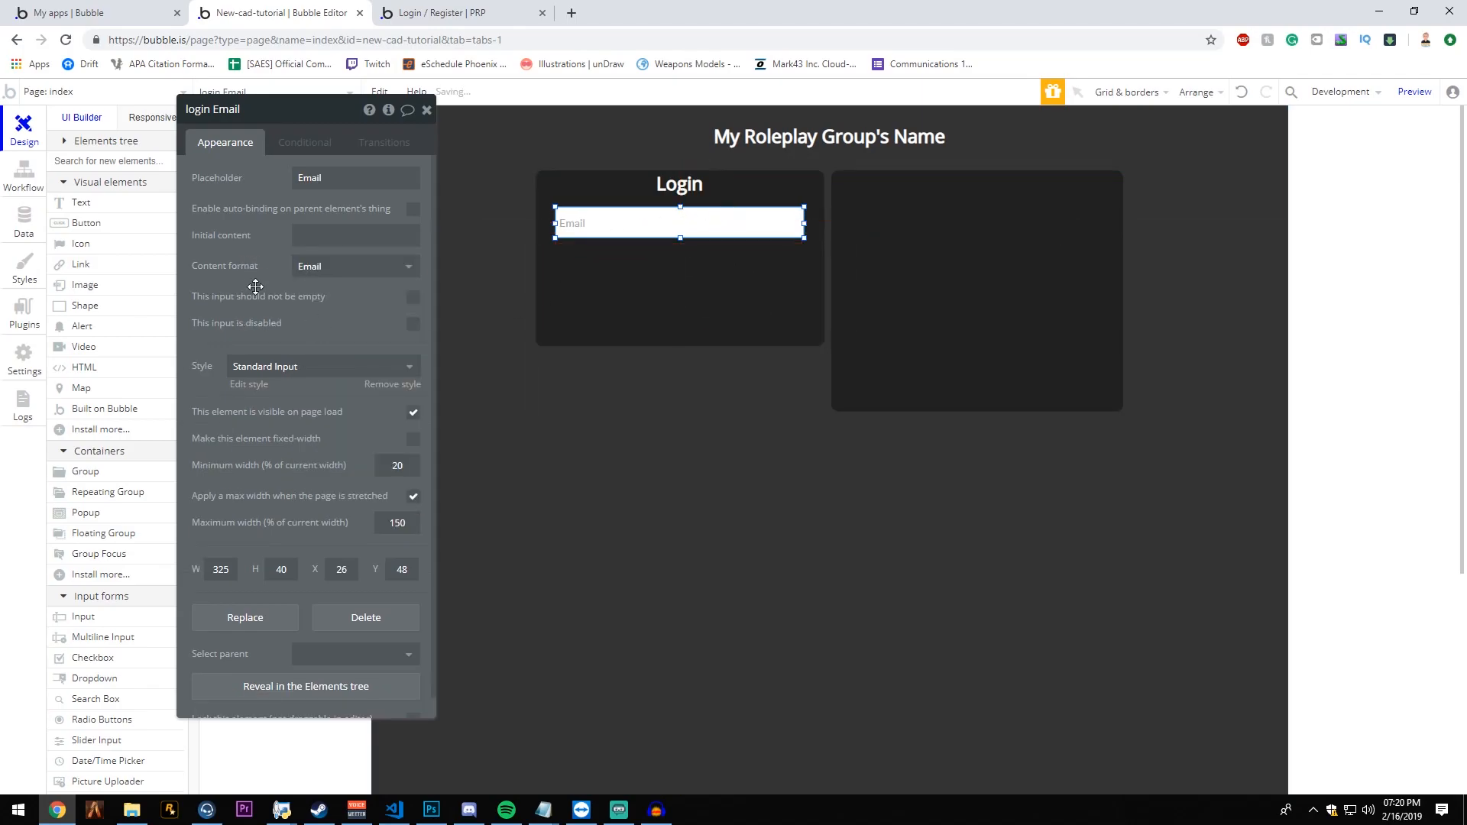
pyautogui.click(412, 297)
pyautogui.click(427, 109)
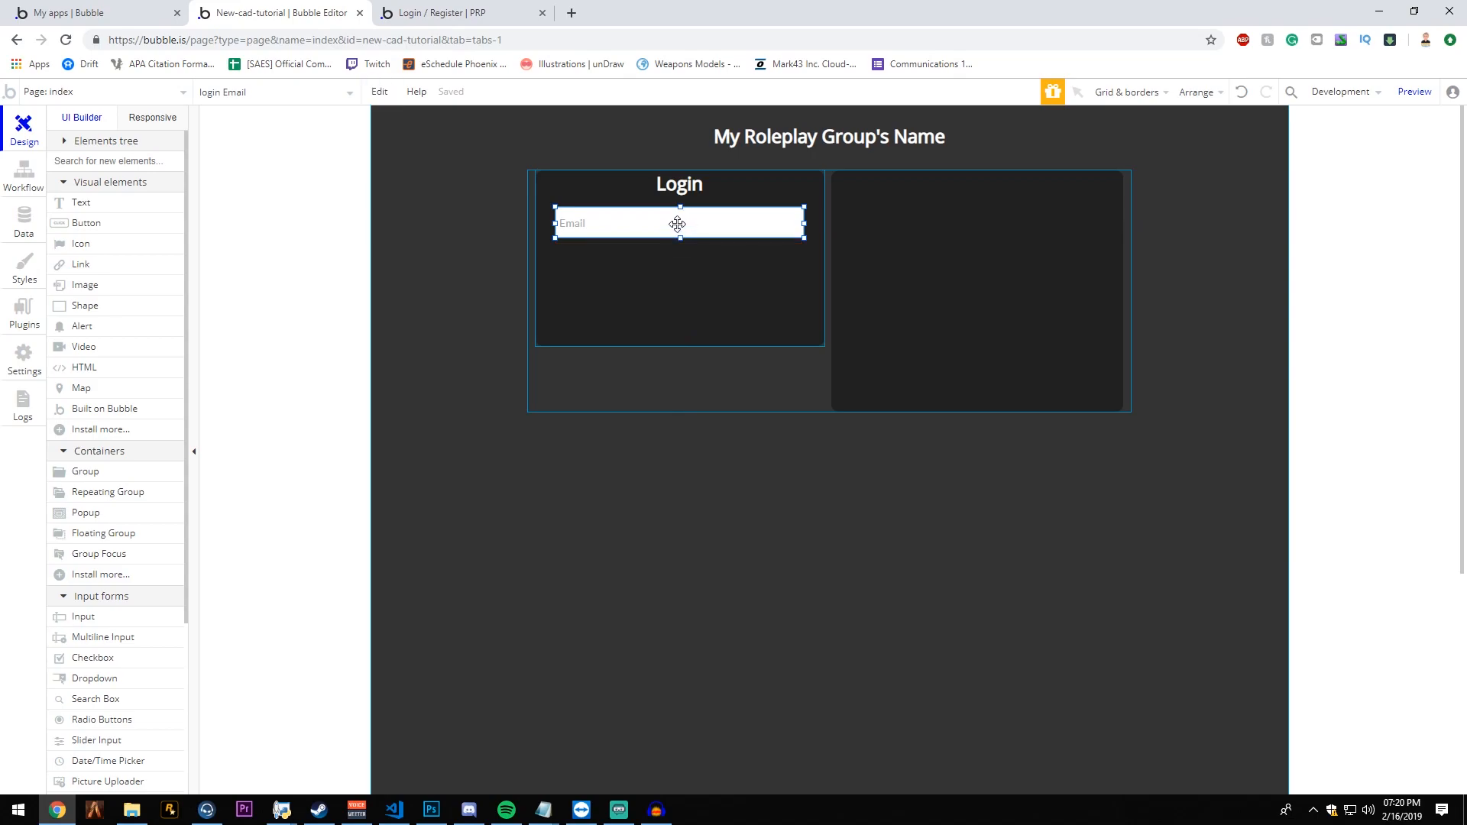
# - Duplicate the login Email input directly below the original
pyautogui.hotkey('ctrl', 'c')
pyautogui.hotkey('ctrl', 'v')
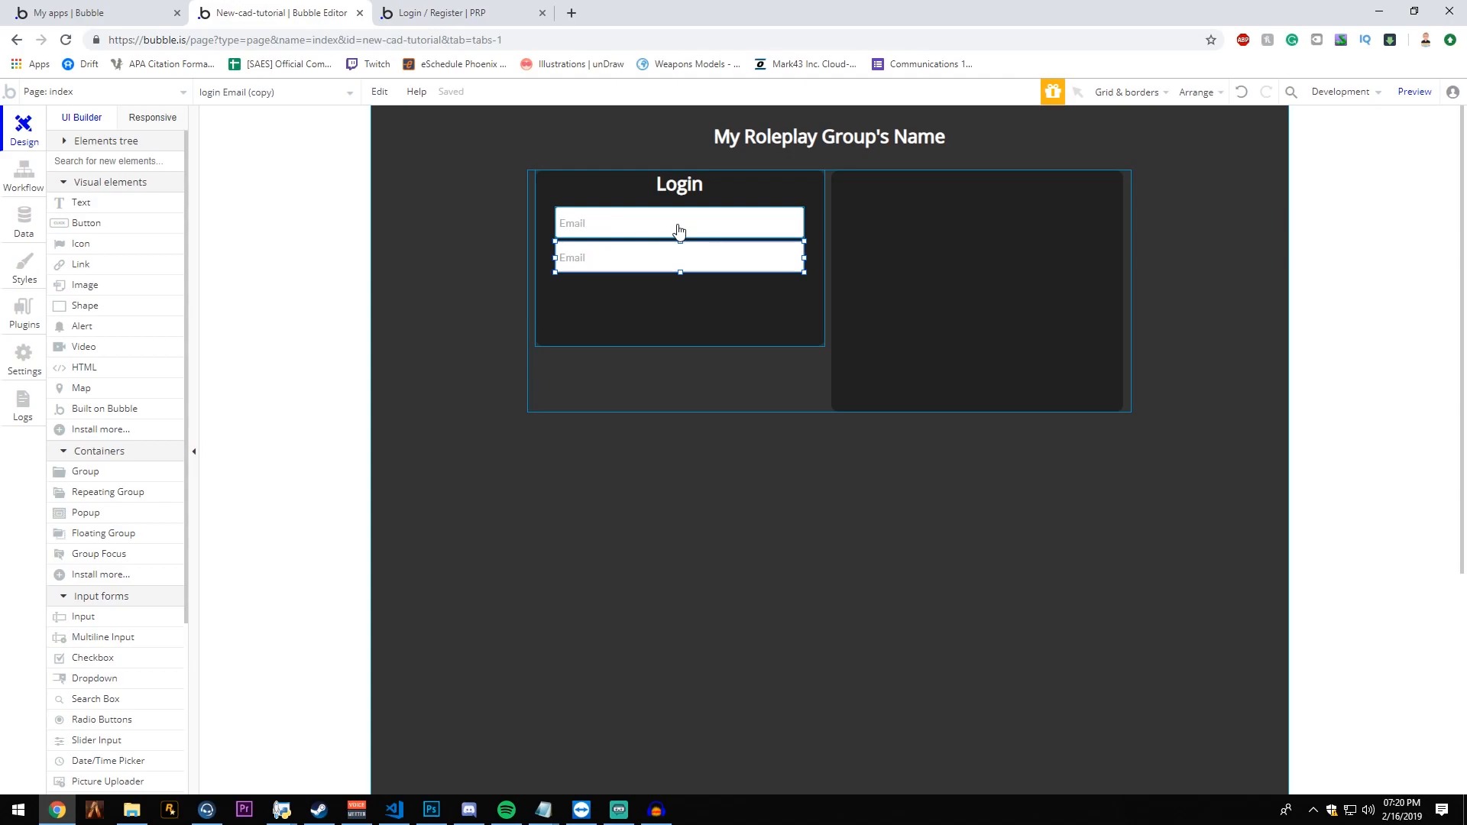
pyautogui.click(678, 225)
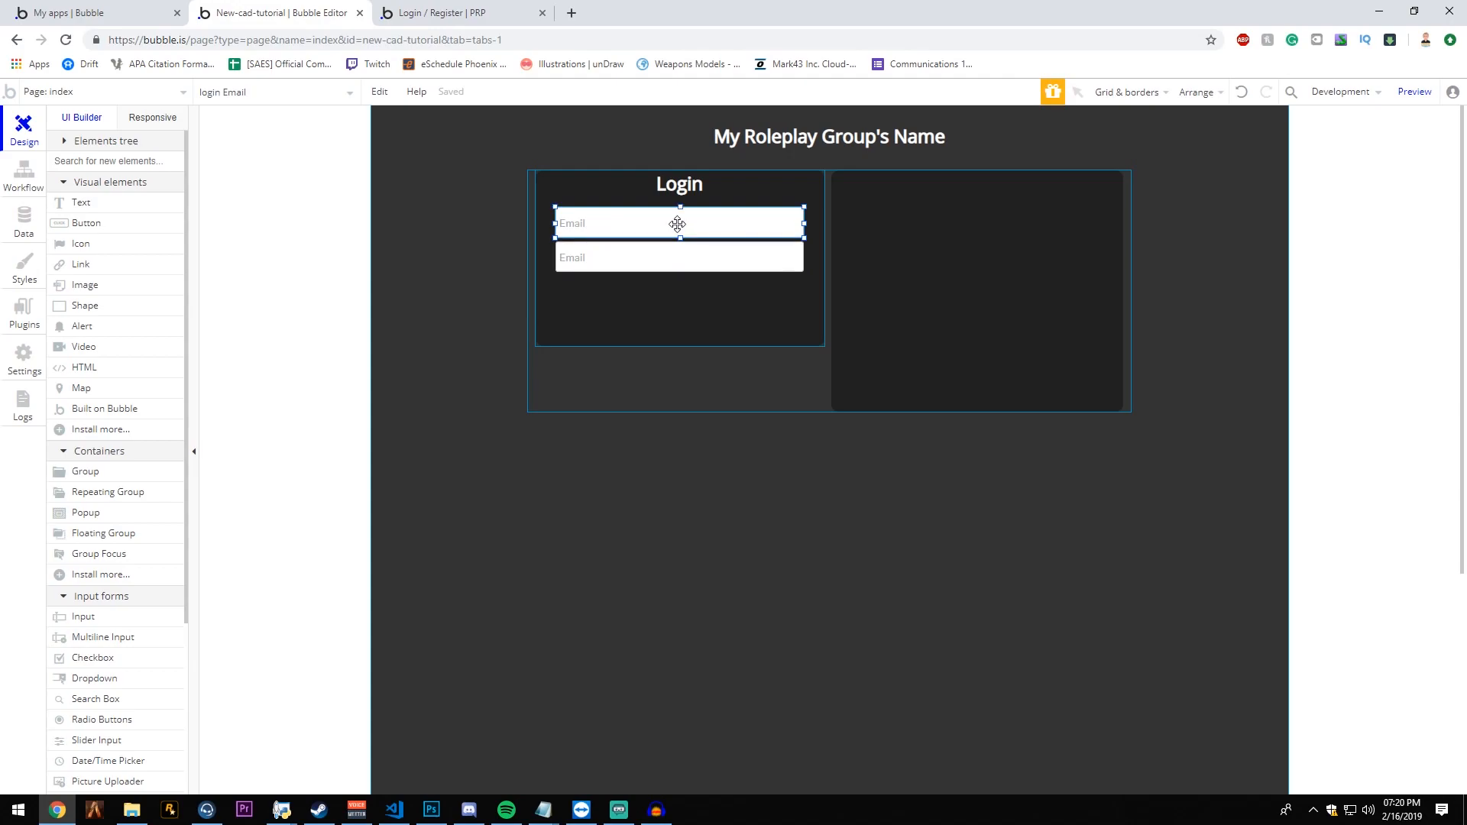
pyautogui.hotkey('ctrl', 'v')
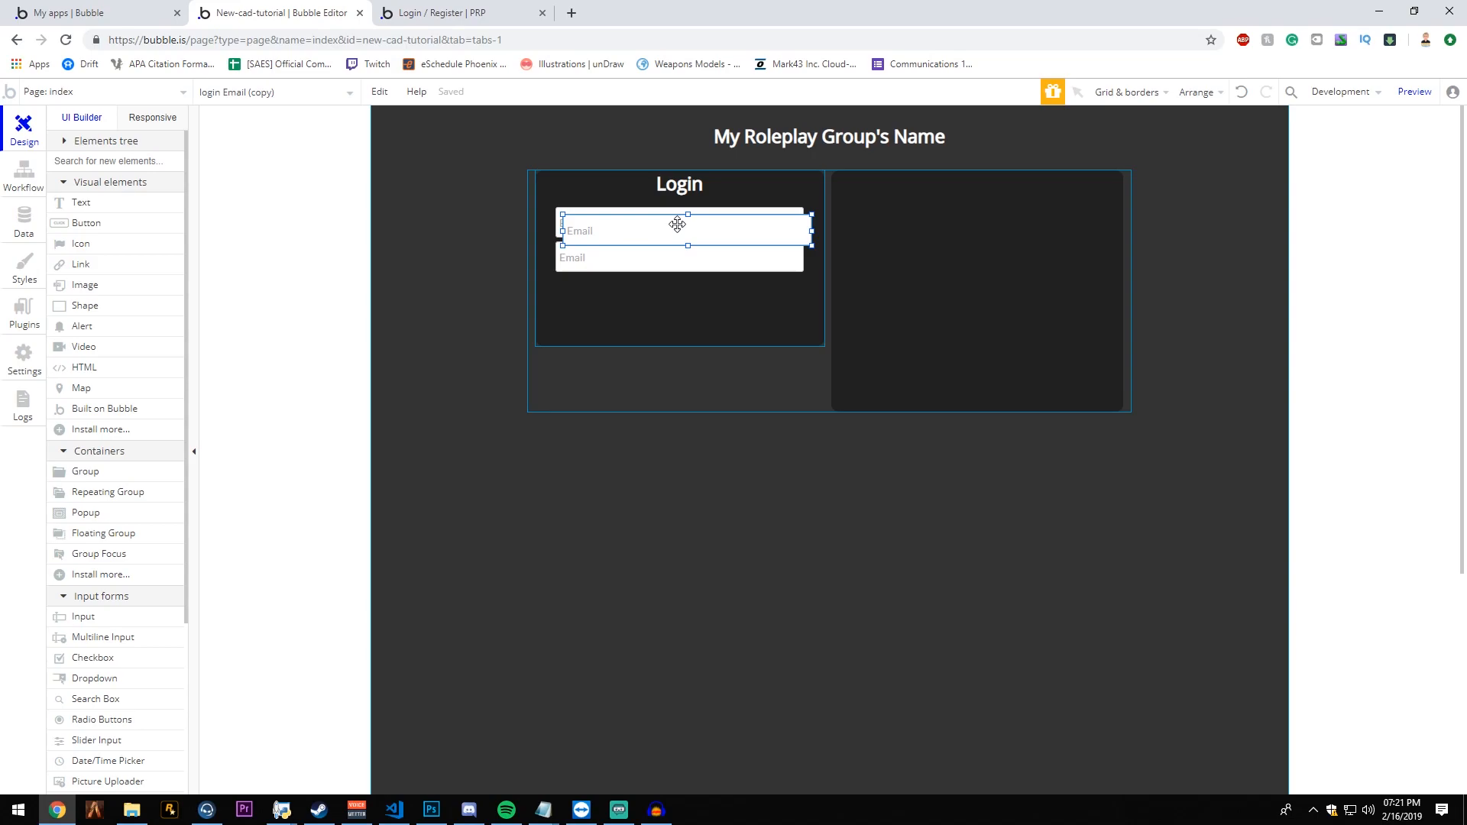
pyautogui.press('Left')
pyautogui.press('Left')
pyautogui.press('Up')
pyautogui.press('Up')
pyautogui.press('Down')
pyautogui.press('Down')
pyautogui.press('Up')
pyautogui.press('Up')
pyautogui.press('Up')
pyautogui.press('Up')
pyautogui.press('Down')
pyautogui.press('Down')
pyautogui.press('Down')
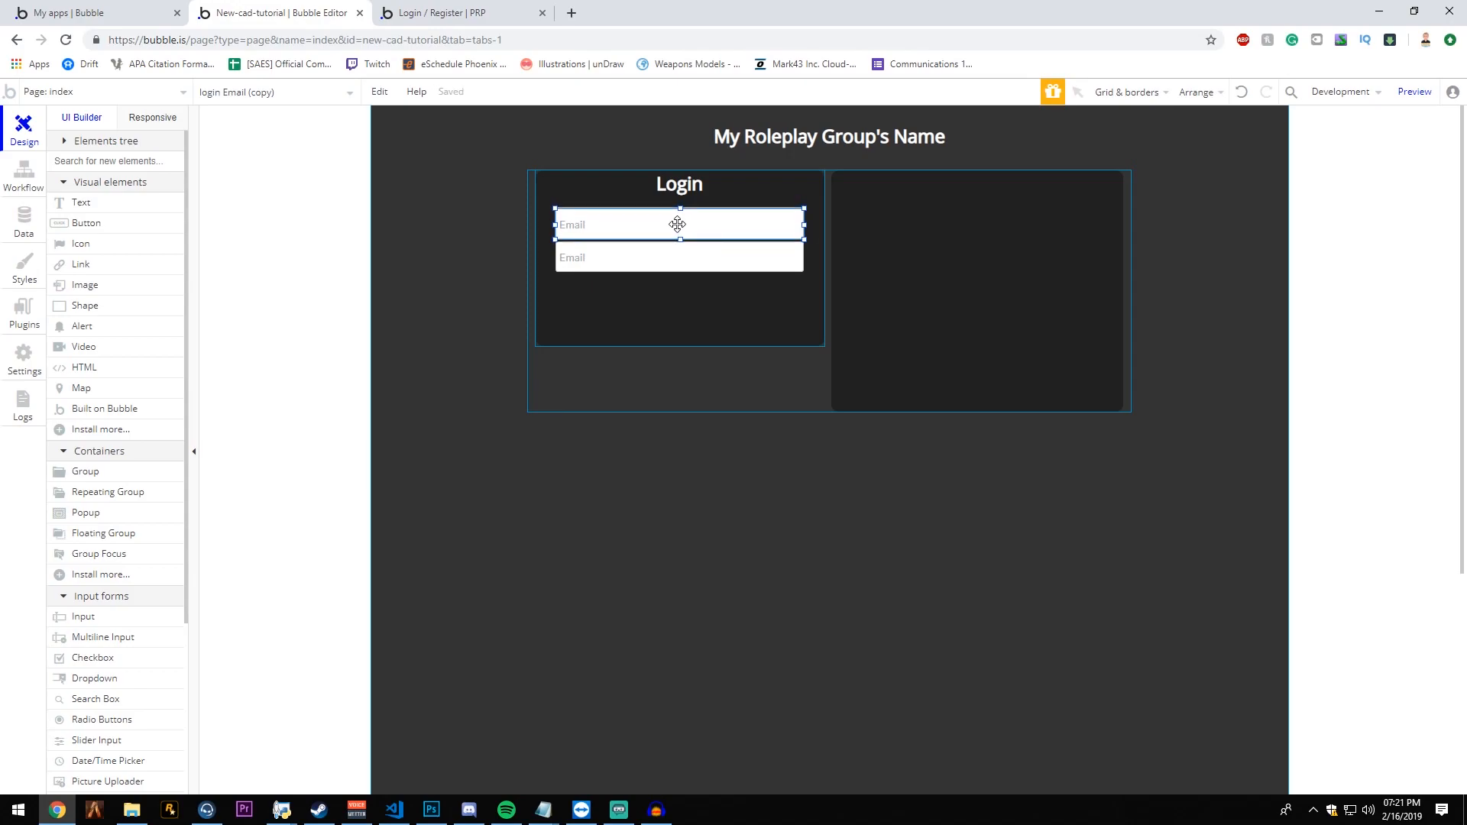
pyautogui.press('Down')
pyautogui.press('Down')
pyautogui.press('Down')
pyautogui.press('Down')
pyautogui.press('Down')
pyautogui.press('Down')
pyautogui.press('Down')
pyautogui.press('Down')
pyautogui.press('Down')
pyautogui.press('Down')
pyautogui.press('Down')
pyautogui.press('Down')
pyautogui.press('Down')
pyautogui.press('Down')
pyautogui.press('Down')
pyautogui.press('Down')
pyautogui.press('Down')
pyautogui.press('Down')
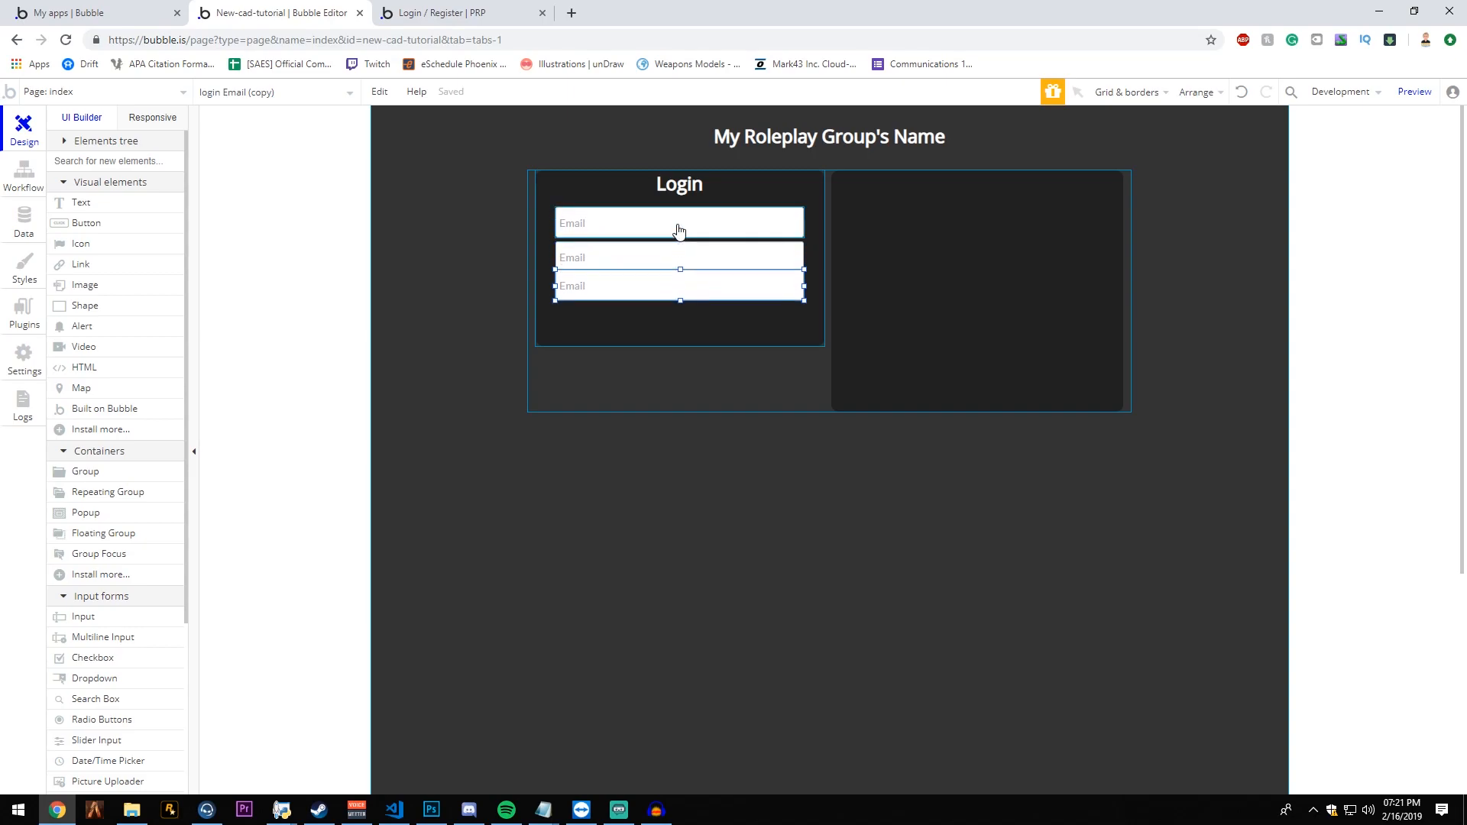
pyautogui.press('Down')
pyautogui.press('Up')
pyautogui.press('Up')
pyautogui.press('Down')
pyautogui.press('Down')
pyautogui.press('Down')
pyautogui.press('Delete')
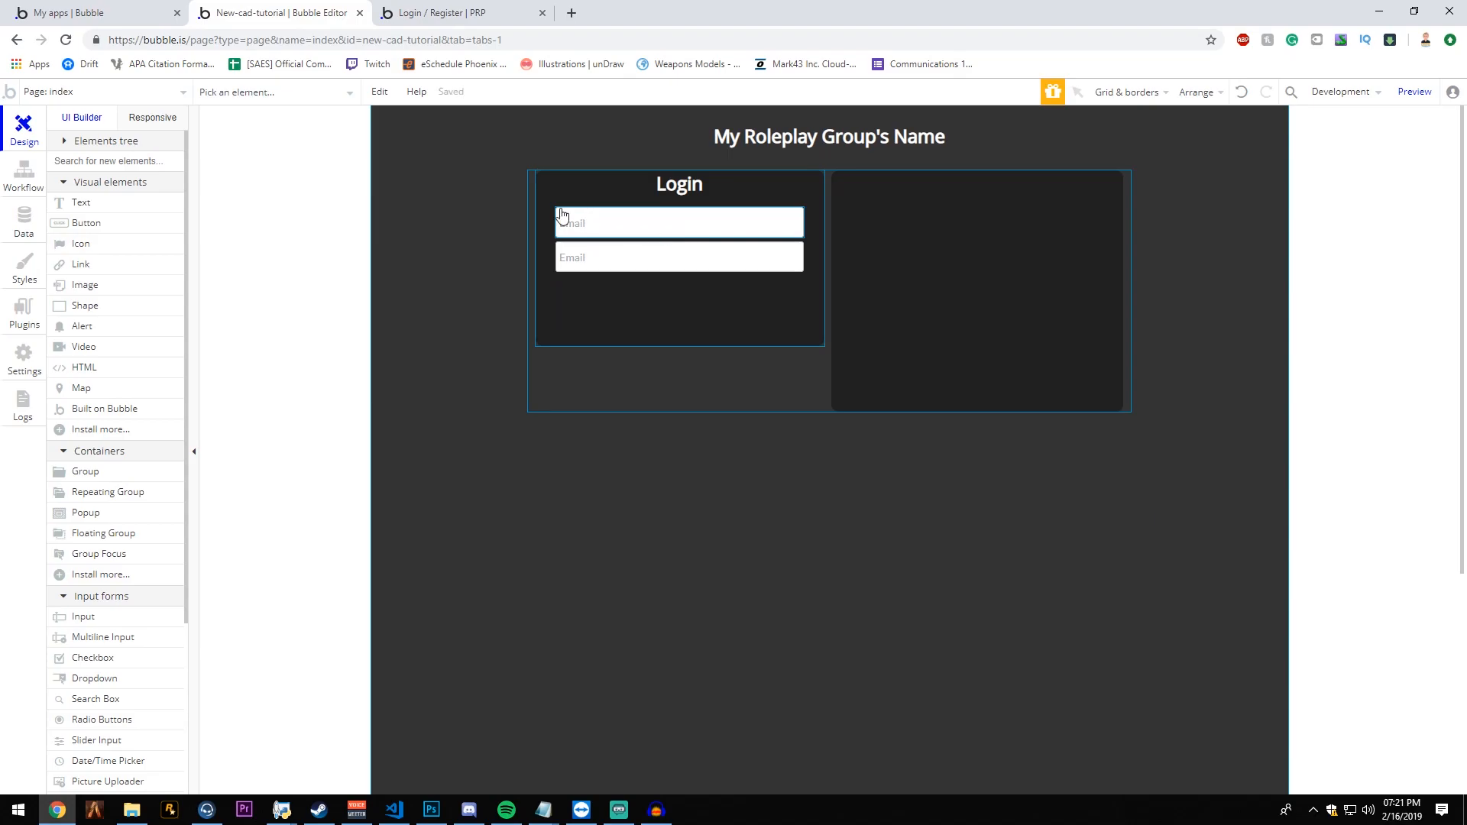
# - Turn the lower input into a password field: content format Password, placeholder Password, element name login Password
pyautogui.doubleClick(665, 260)
pyautogui.click(398, 269)
pyautogui.click(356, 336)
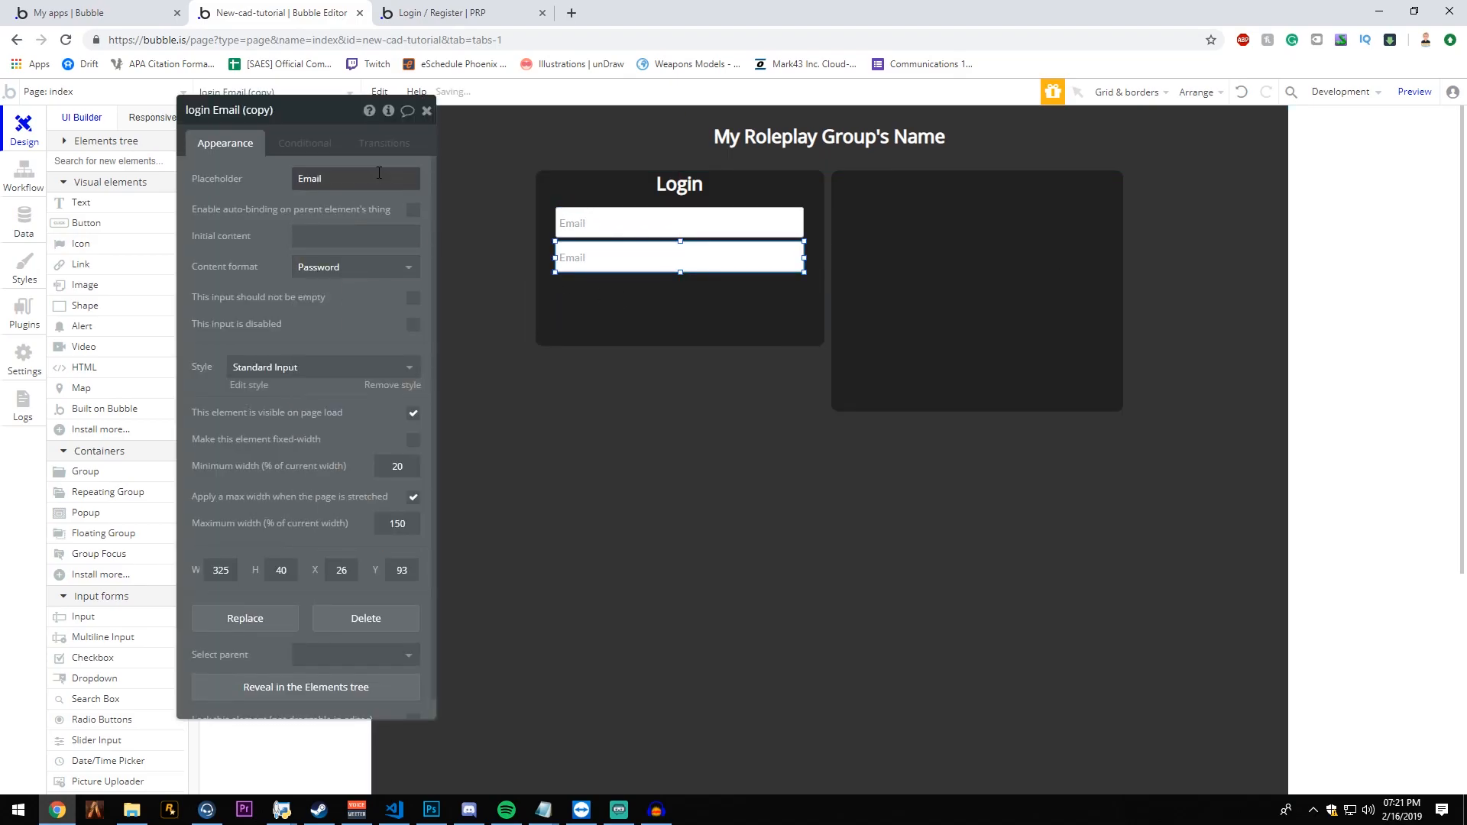
pyautogui.doubleClick(379, 175)
pyautogui.write('Password')
pyautogui.click(269, 107)
pyautogui.moveTo(275, 110); pyautogui.dragTo(211, 109)
pyautogui.write('Password')
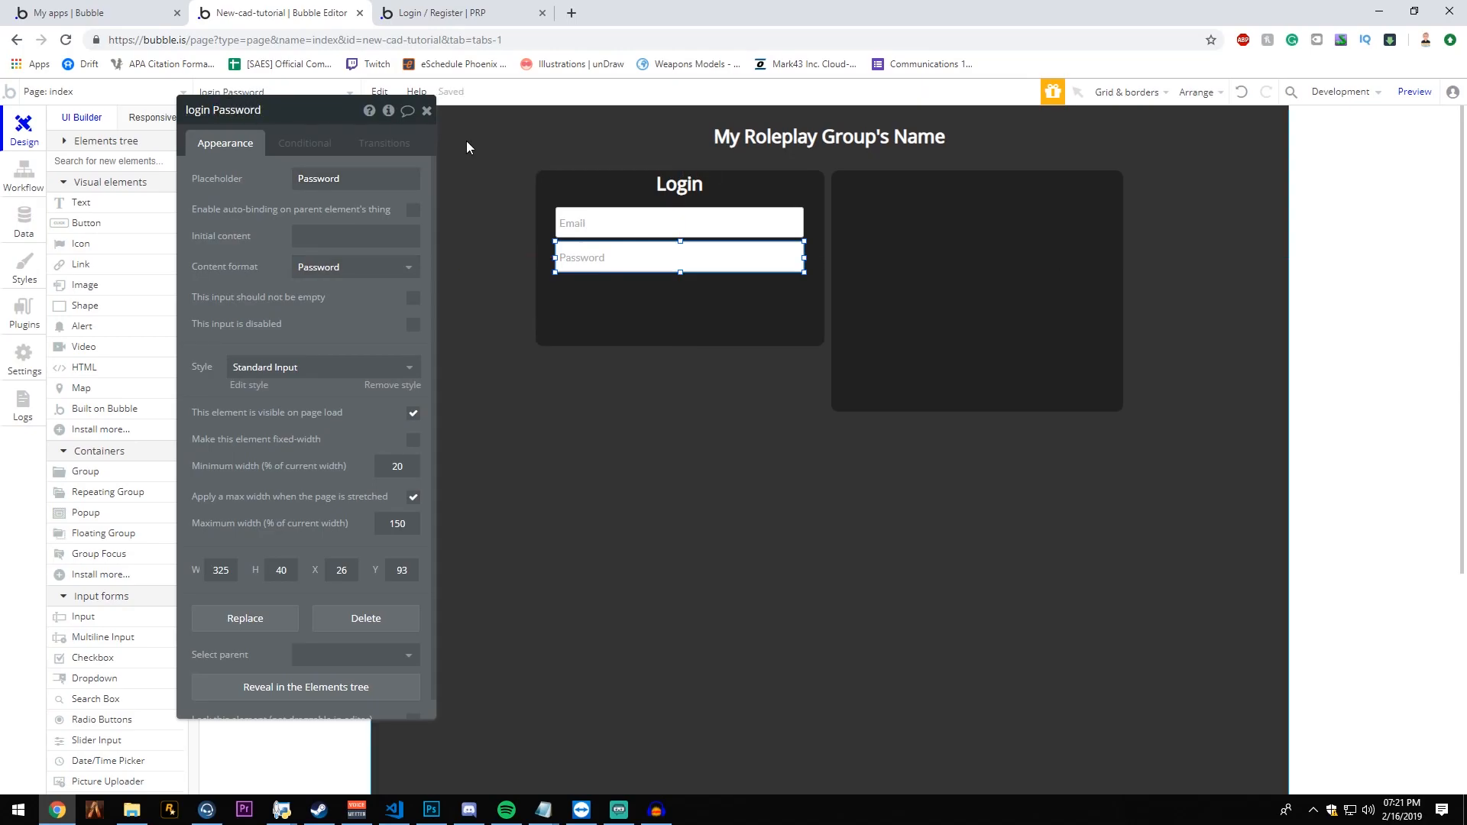
pyautogui.click(467, 142)
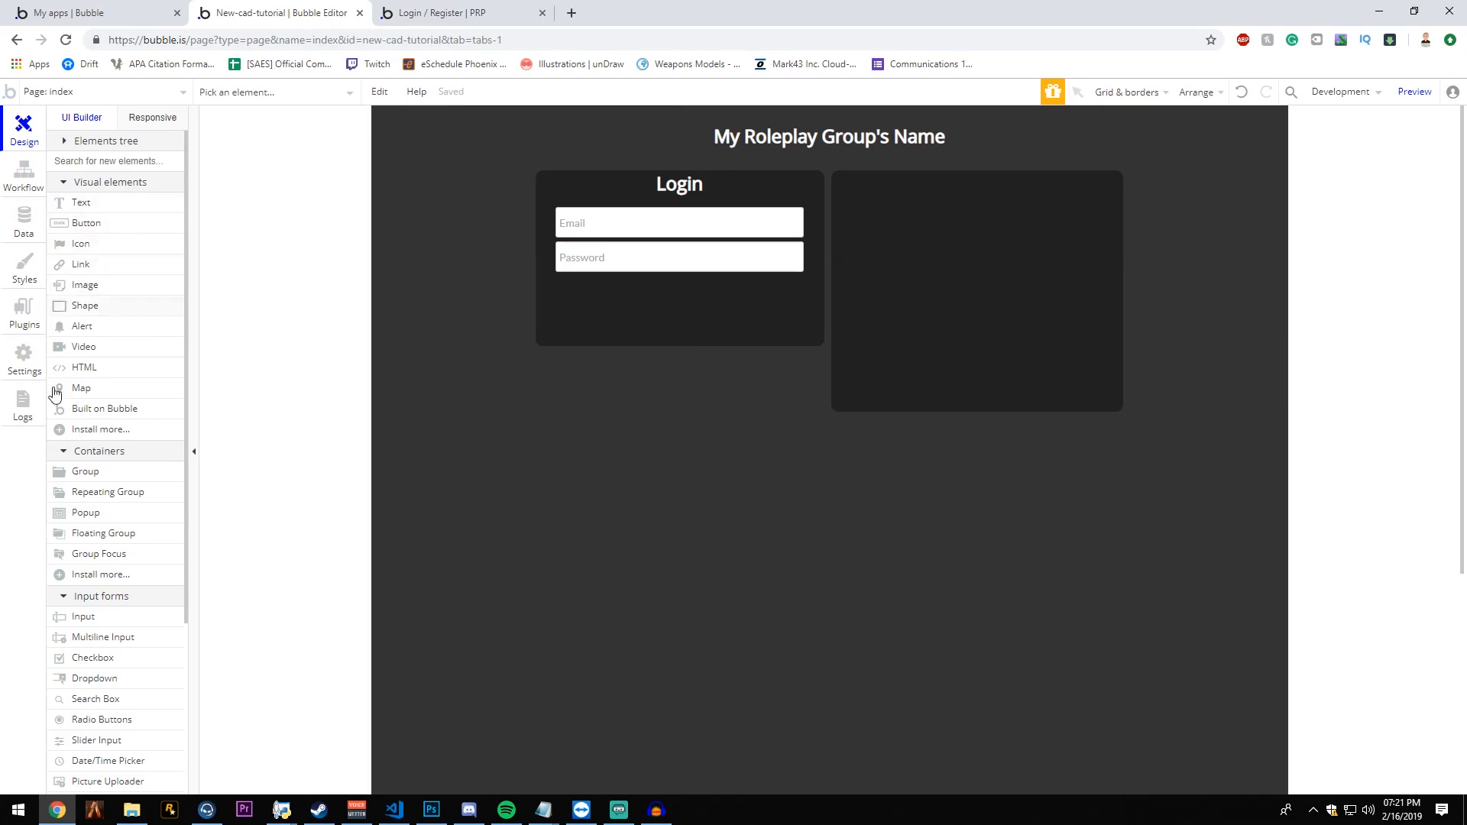
# - Add a button about 163 by 34 px below the password input, label it Login and center it horizontally
pyautogui.click(115, 225)
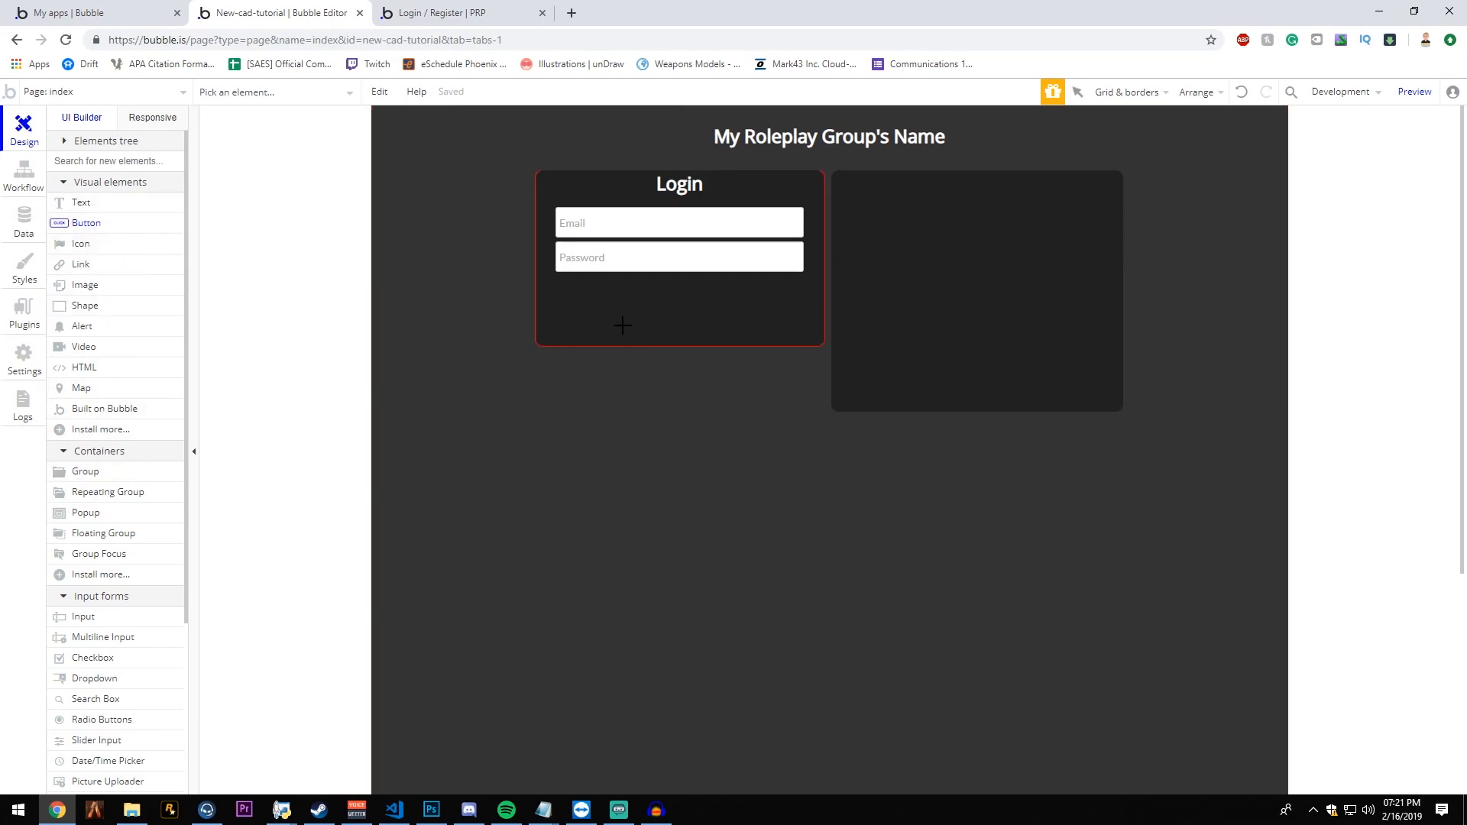
pyautogui.moveTo(670, 312); pyautogui.dragTo(625, 303)
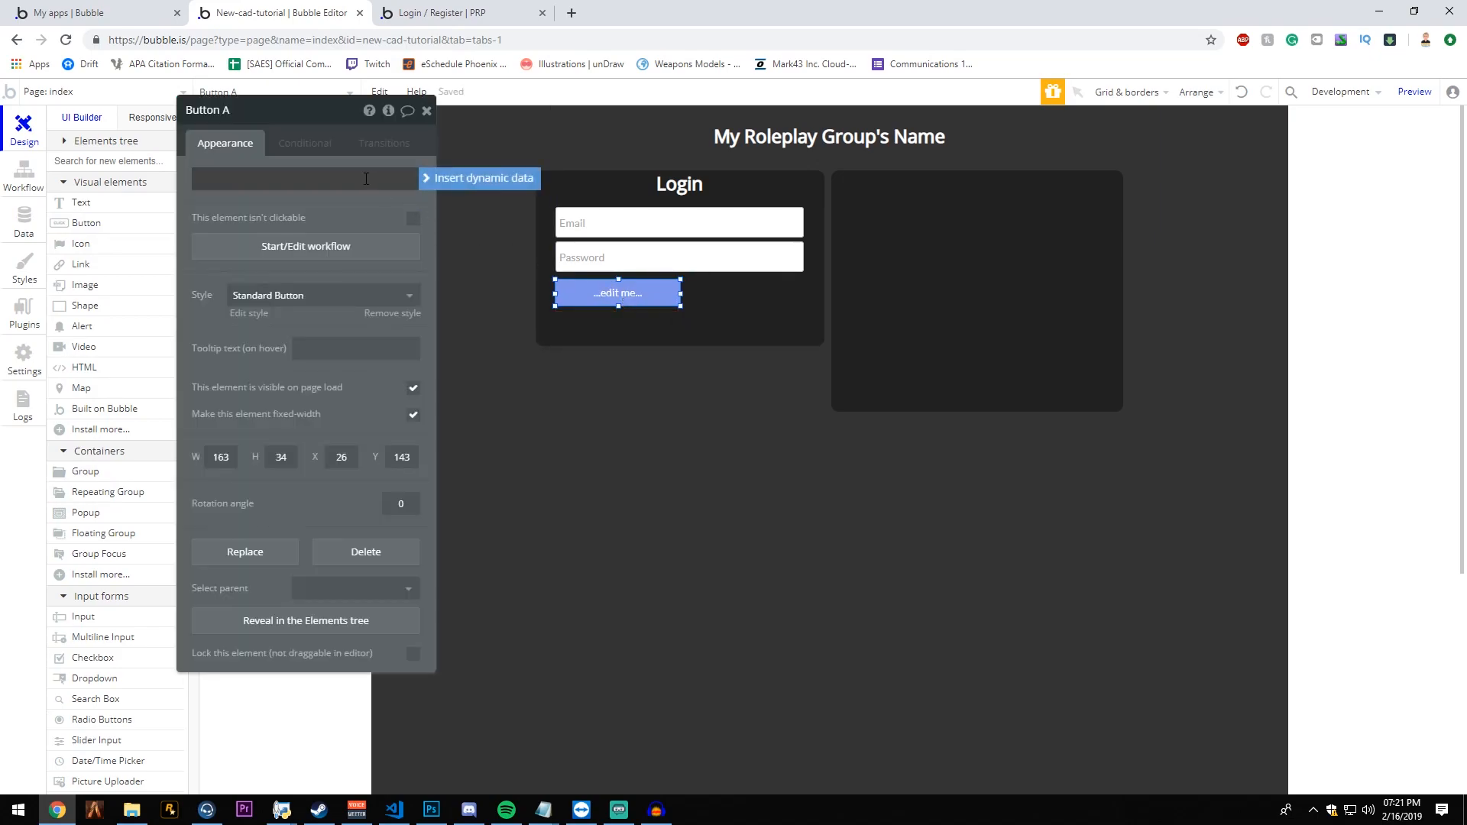
pyautogui.write('Login')
pyautogui.rightClick(647, 301)
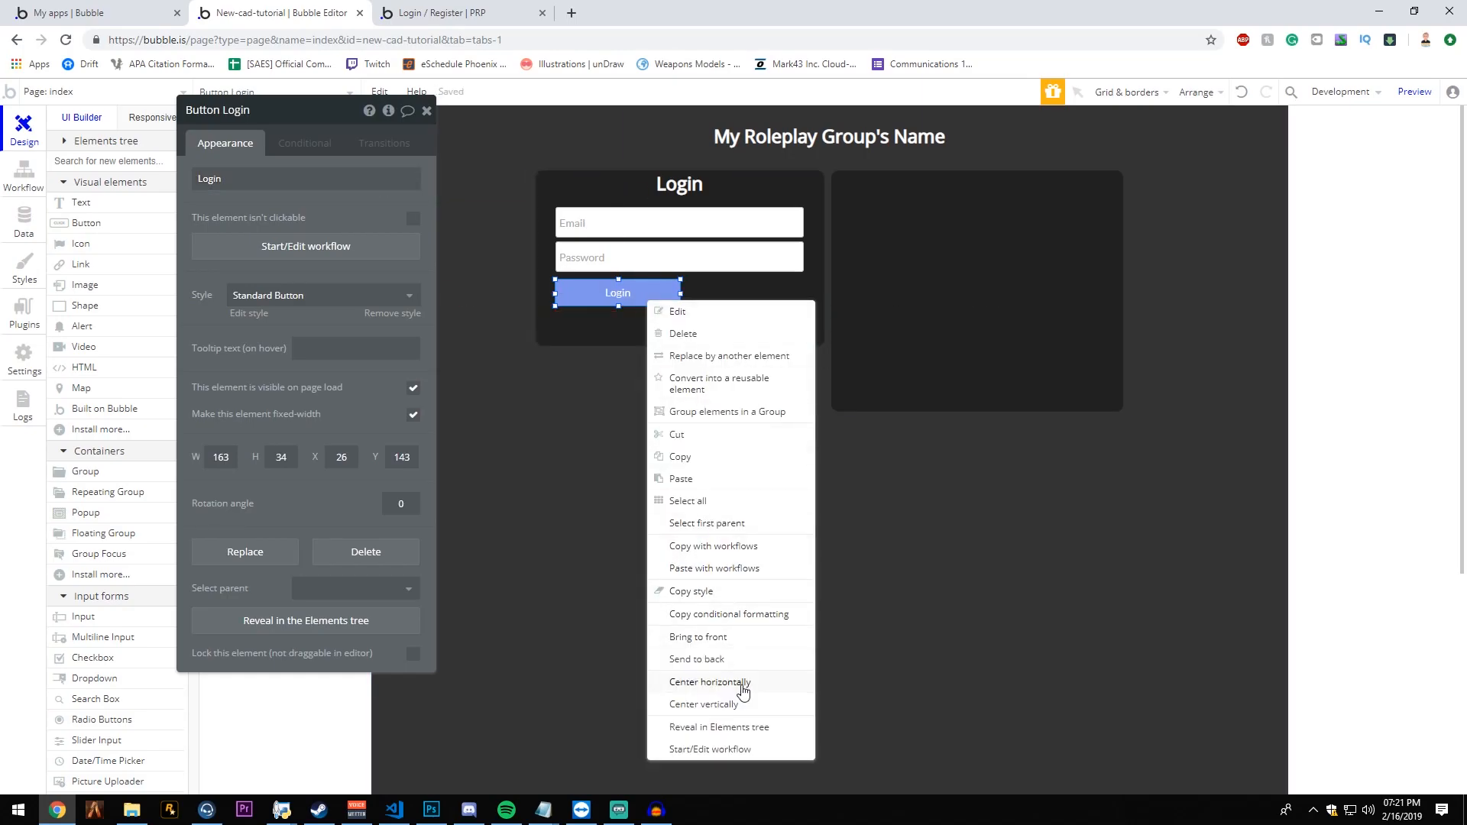
pyautogui.click(741, 690)
# - Compare several preset styles on the Login button and settle on Warning Button
pyautogui.click(328, 298)
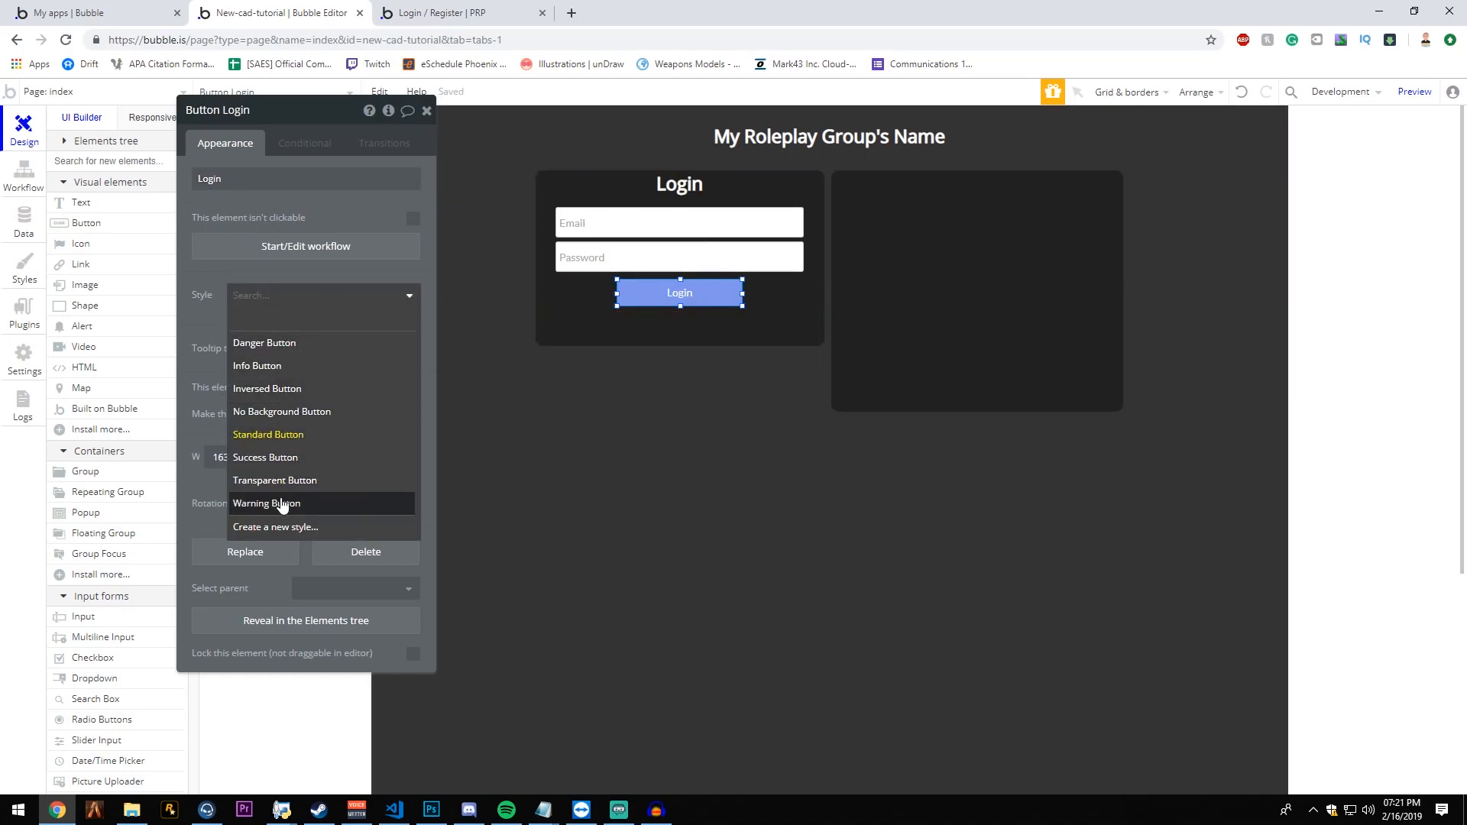
pyautogui.click(291, 345)
pyautogui.click(313, 298)
pyautogui.click(348, 419)
pyautogui.click(359, 298)
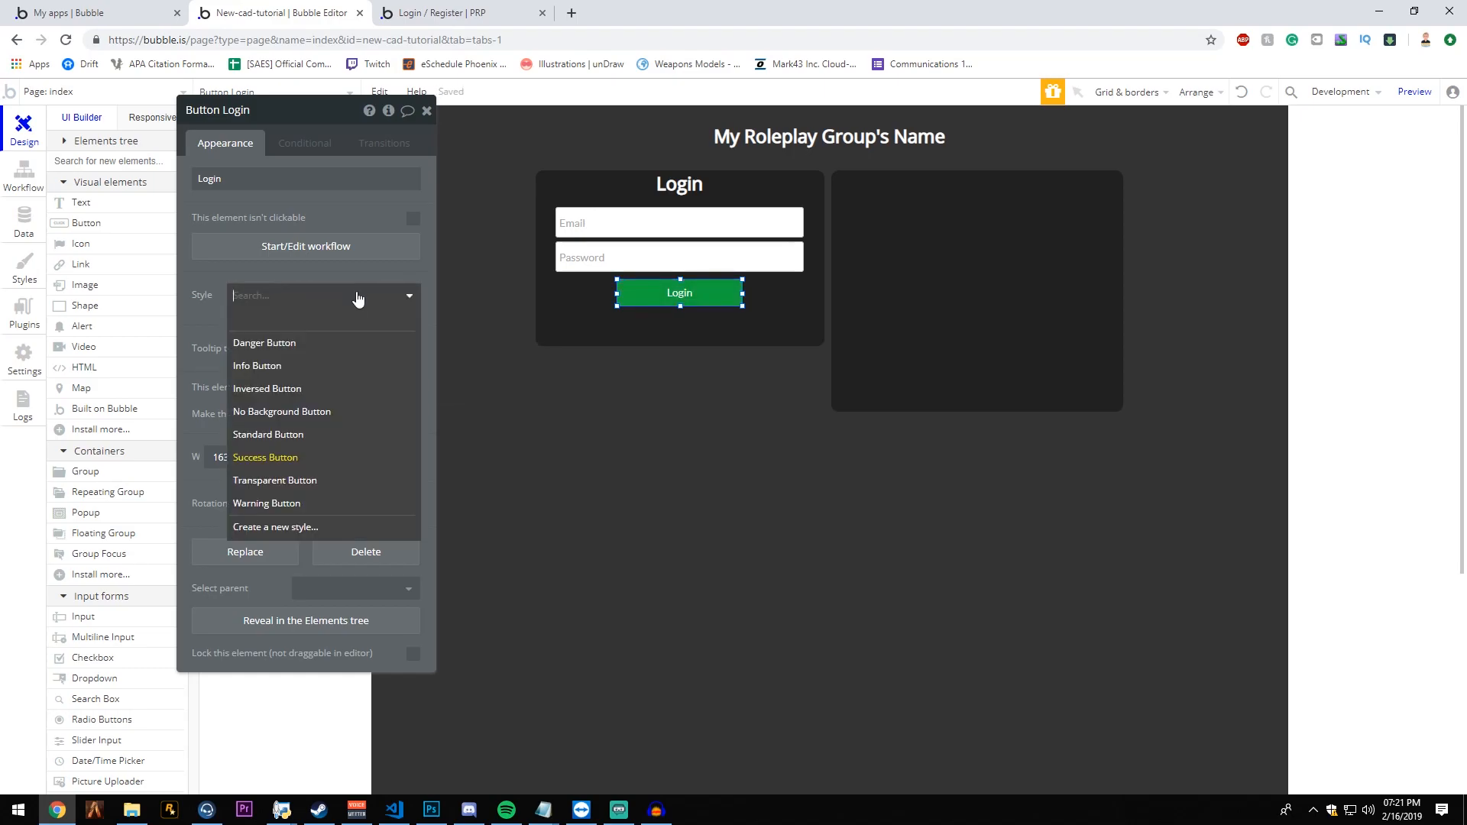
pyautogui.click(305, 433)
pyautogui.click(325, 297)
pyautogui.click(313, 480)
pyautogui.click(344, 296)
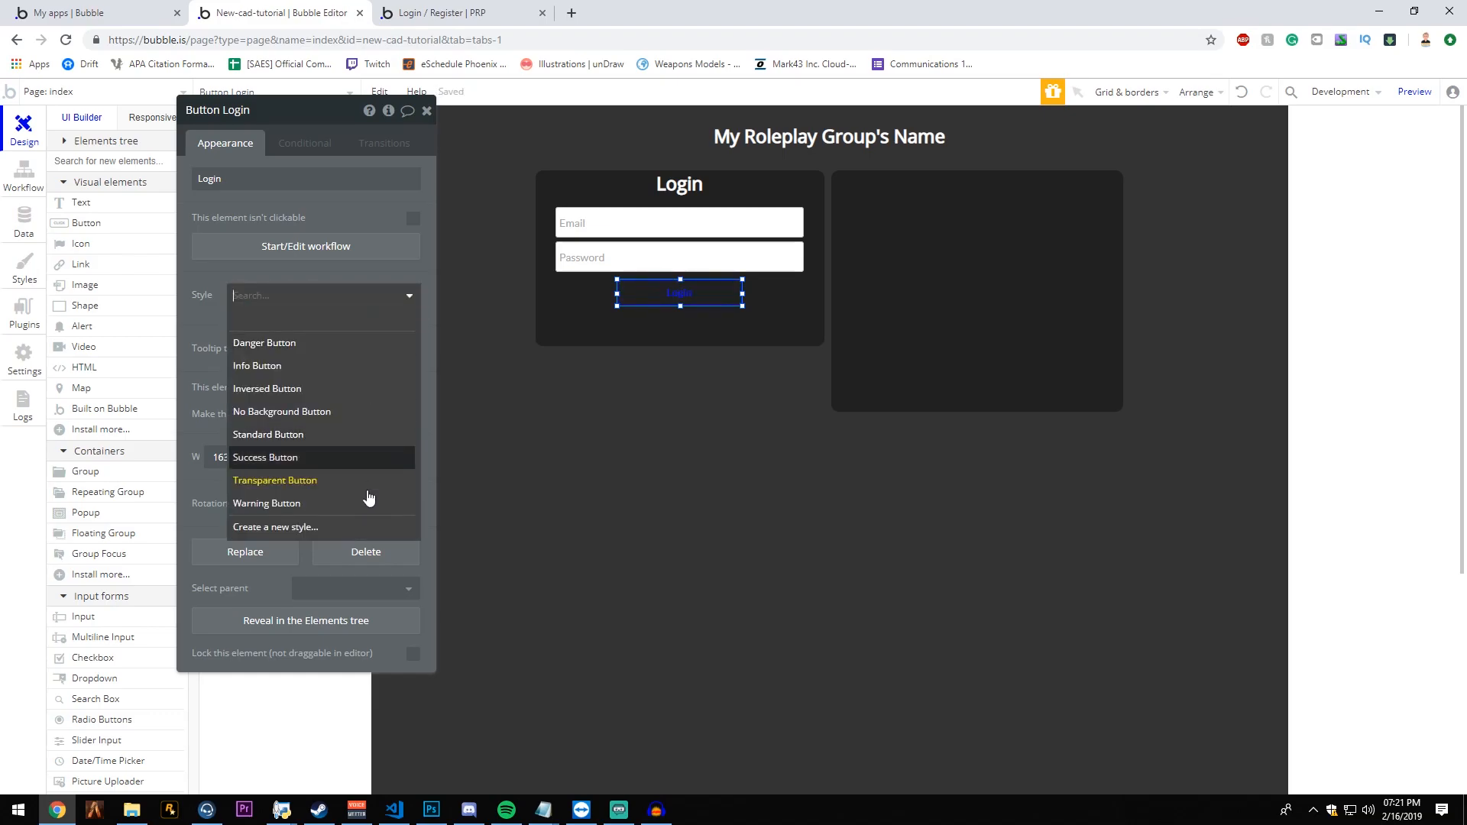
pyautogui.click(359, 503)
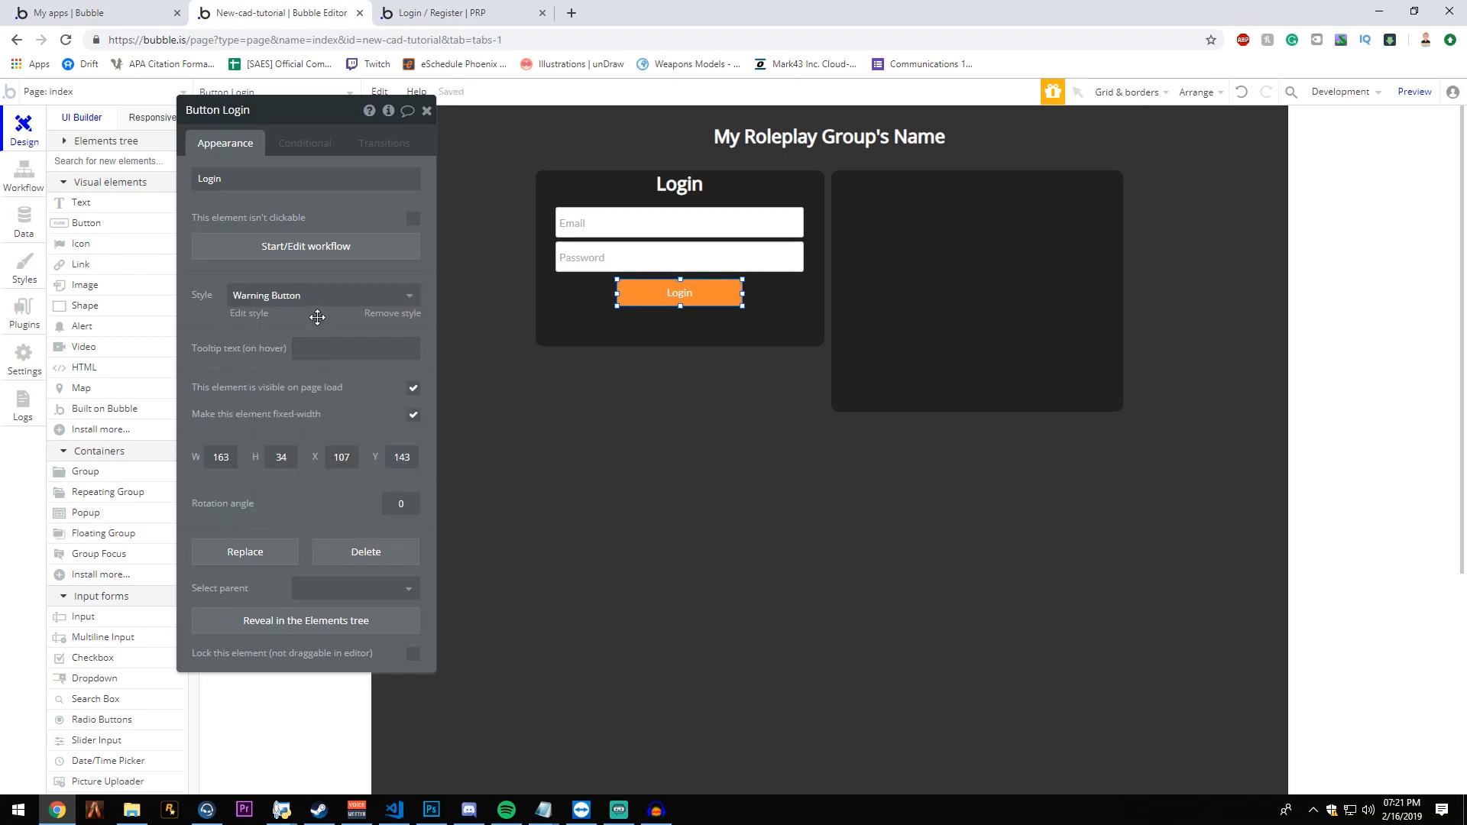
# - Widen the Login button, center it horizontally in the login group and nudge it up slightly
pyautogui.click(426, 110)
pyautogui.moveTo(617, 294); pyautogui.dragTo(558, 296)
pyautogui.rightClick(559, 297)
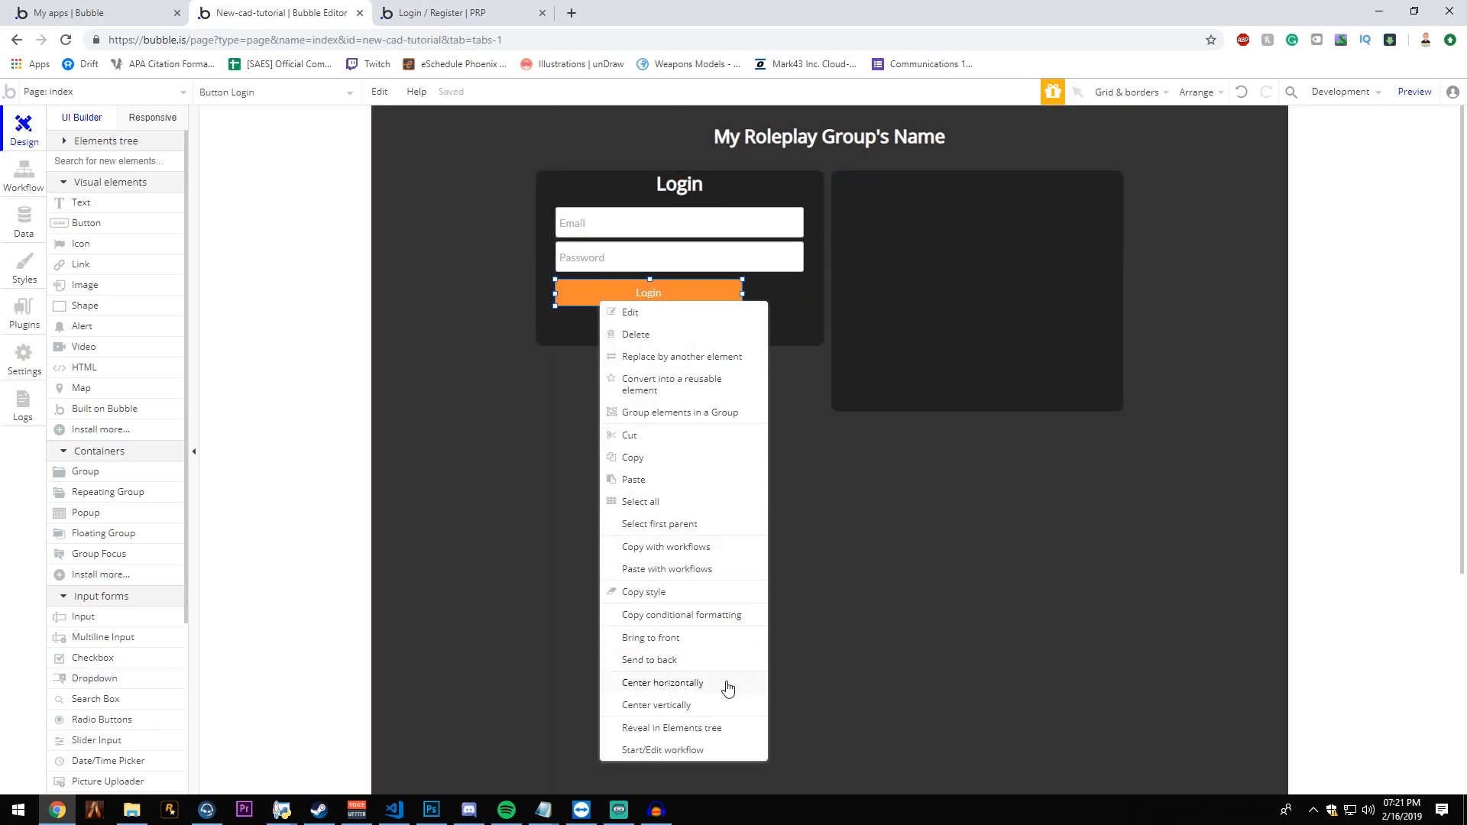
pyautogui.click(726, 678)
pyautogui.press('Up')
pyautogui.press('Up')
# - Shrink the login group's height to end just below the Login button
pyautogui.click(750, 260)
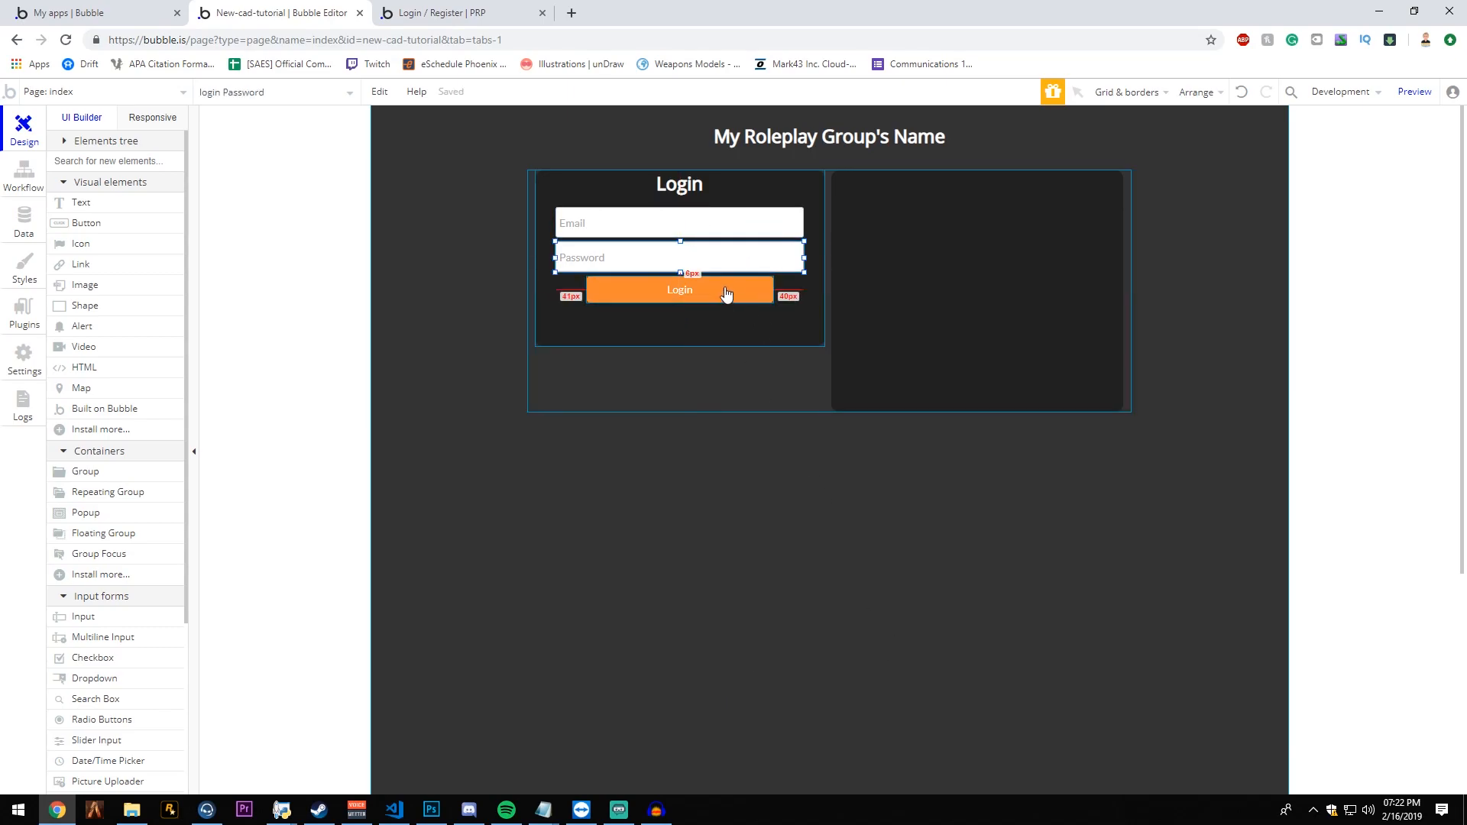
pyautogui.click(750, 364)
pyautogui.click(742, 339)
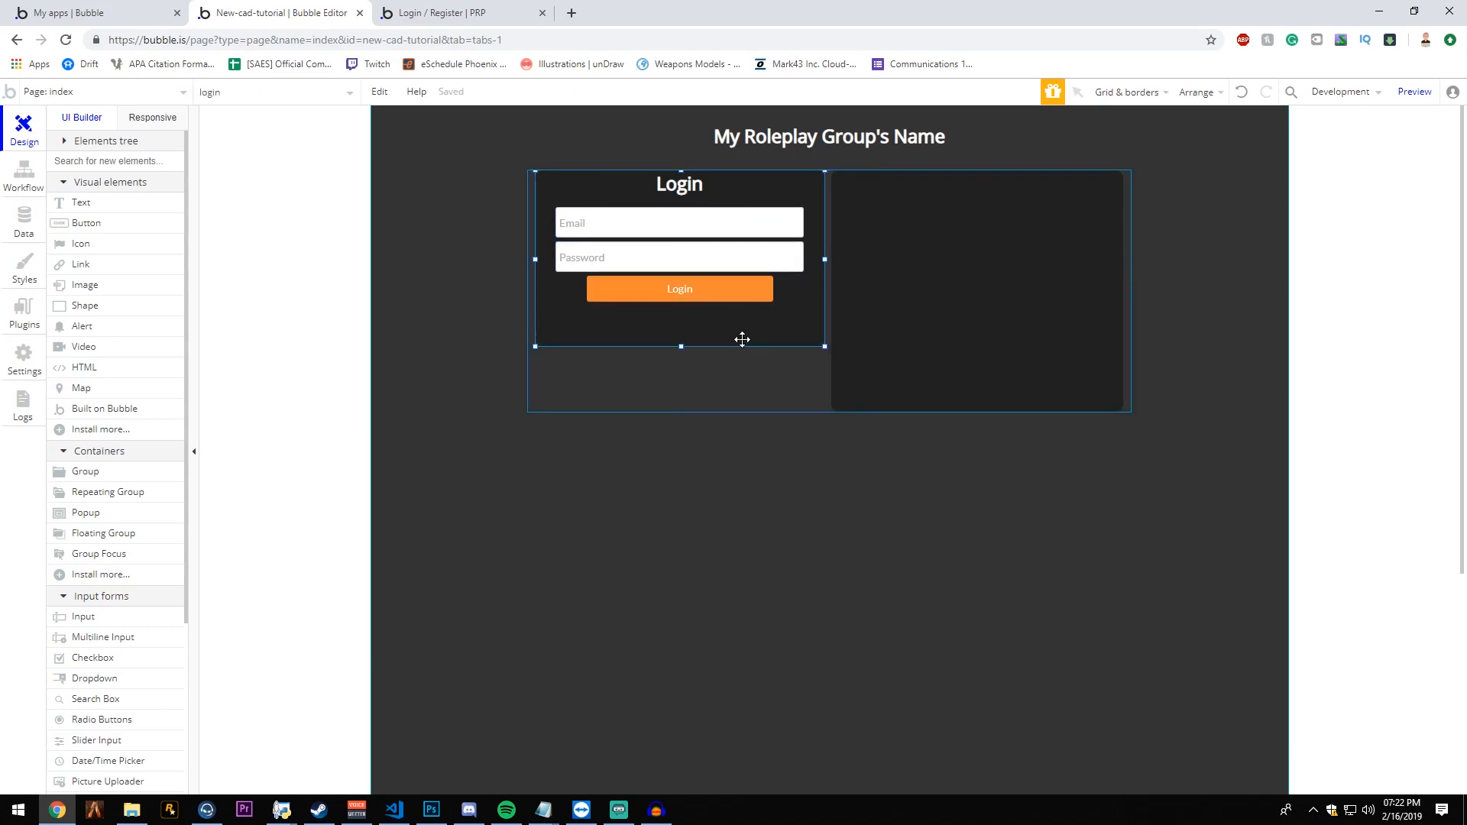
pyautogui.moveTo(677, 346); pyautogui.dragTo(681, 310)
pyautogui.click(753, 369)
pyautogui.click(736, 301)
pyautogui.click(699, 331)
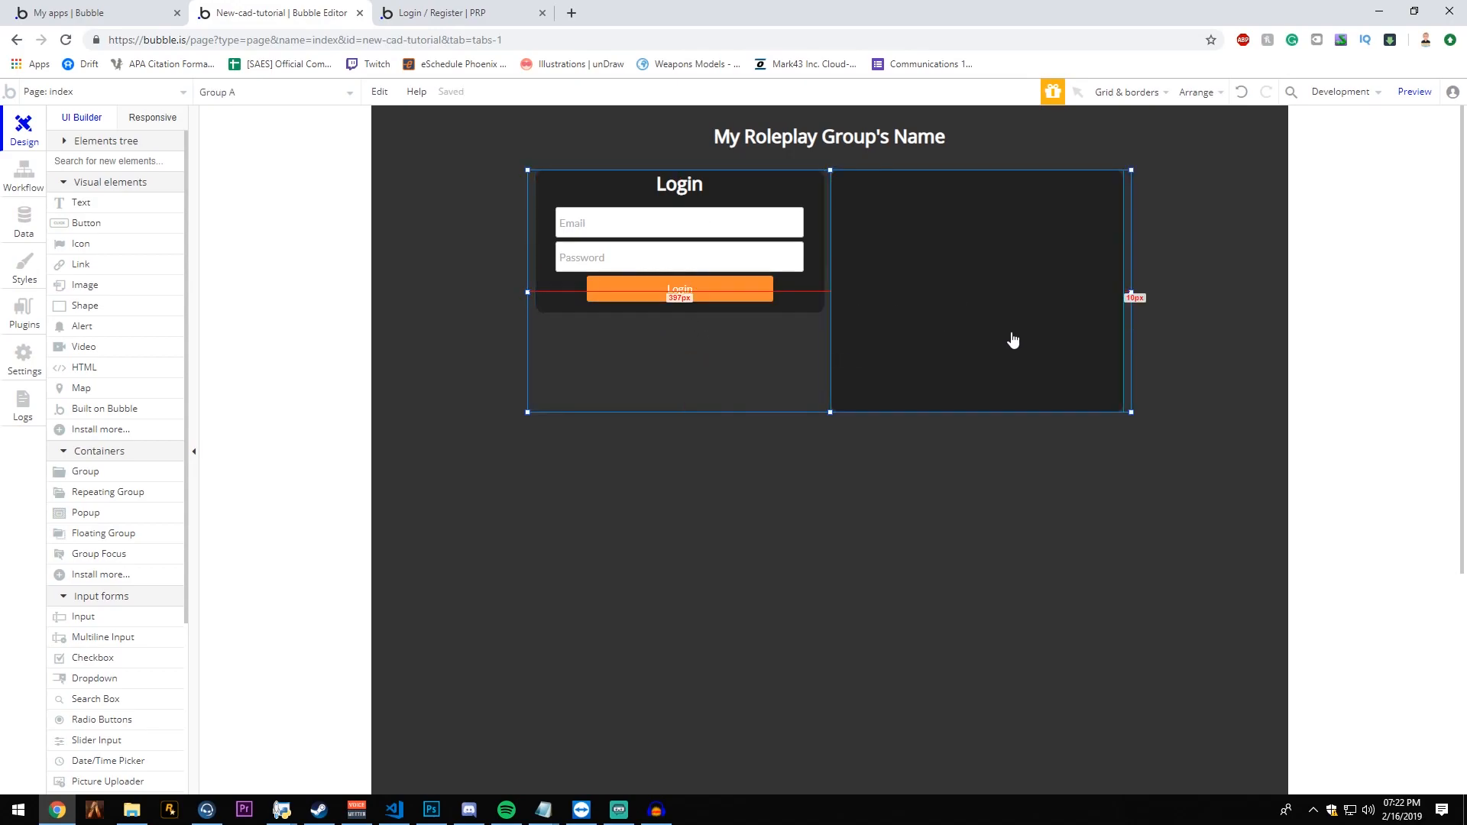
# - Copy the login group's email and password inputs into the upper part of the register group
pyautogui.click(703, 227)
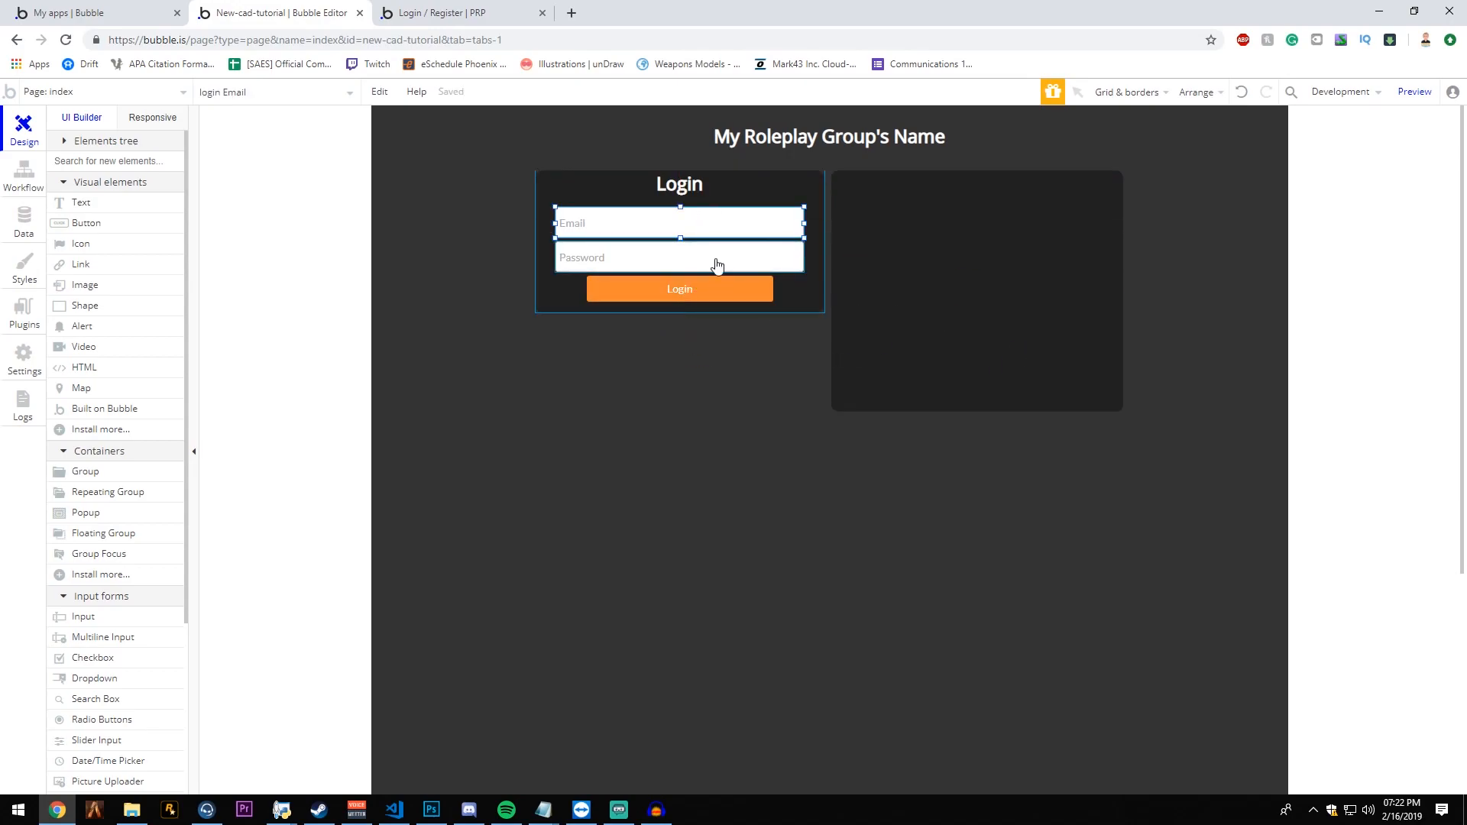
pyautogui.hotkey('ctrl', 'c')
pyautogui.click(1018, 232)
pyautogui.hotkey('ctrl', 'v')
pyautogui.moveTo(1014, 220)
pyautogui.mouseDown()
pyautogui.moveTo(1010, 204)
pyautogui.moveTo(1002, 235)
pyautogui.mouseUp()
# - Place a copy of the Login heading above the register group's inputs and center it horizontally
pyautogui.click(718, 242)
pyautogui.moveTo(683, 183); pyautogui.dragTo(985, 196)
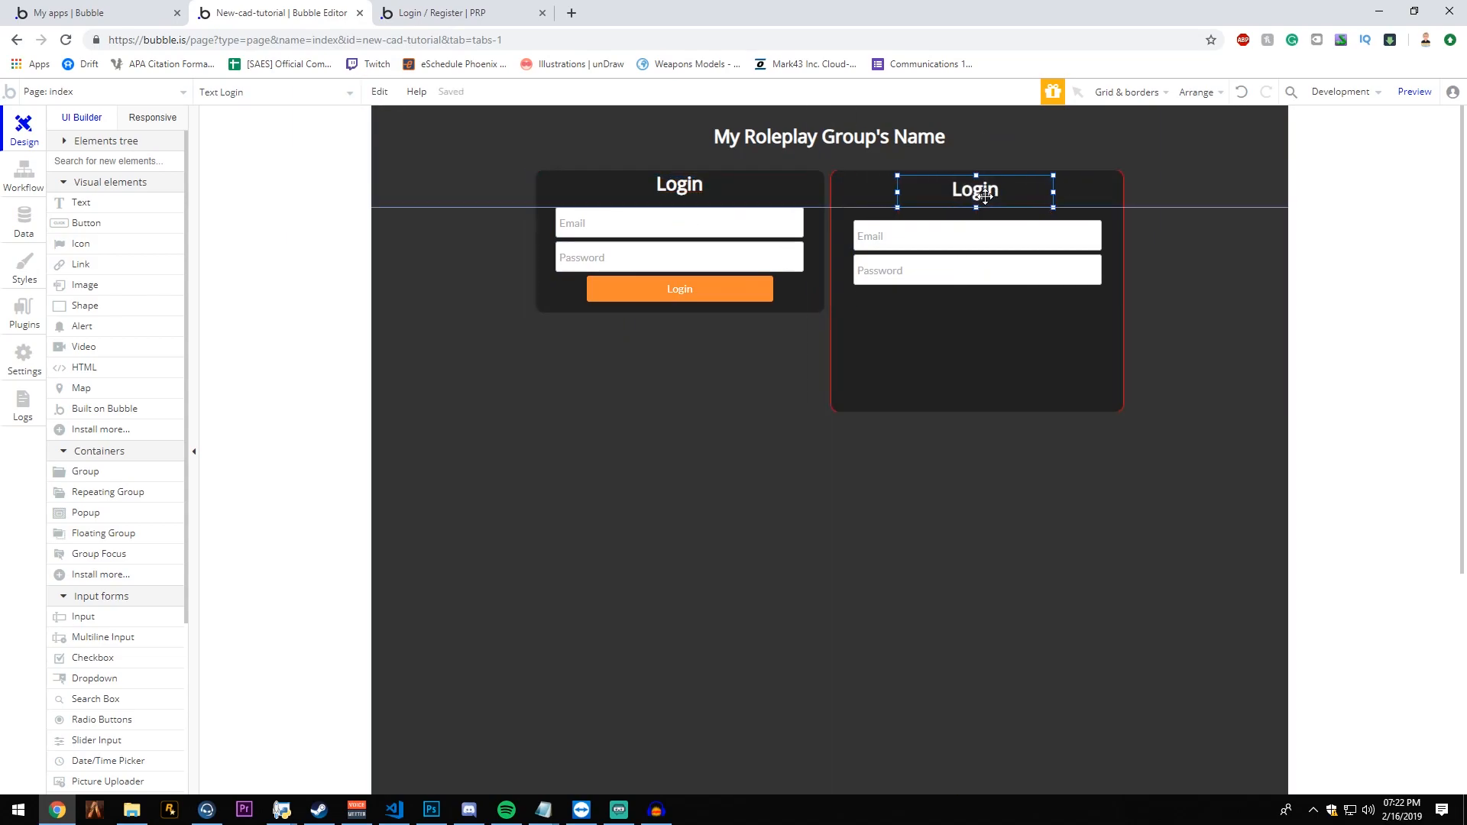
pyautogui.rightClick(985, 197)
pyautogui.click(1097, 593)
# - Center the register group's email and password inputs horizontally
pyautogui.click(1022, 232)
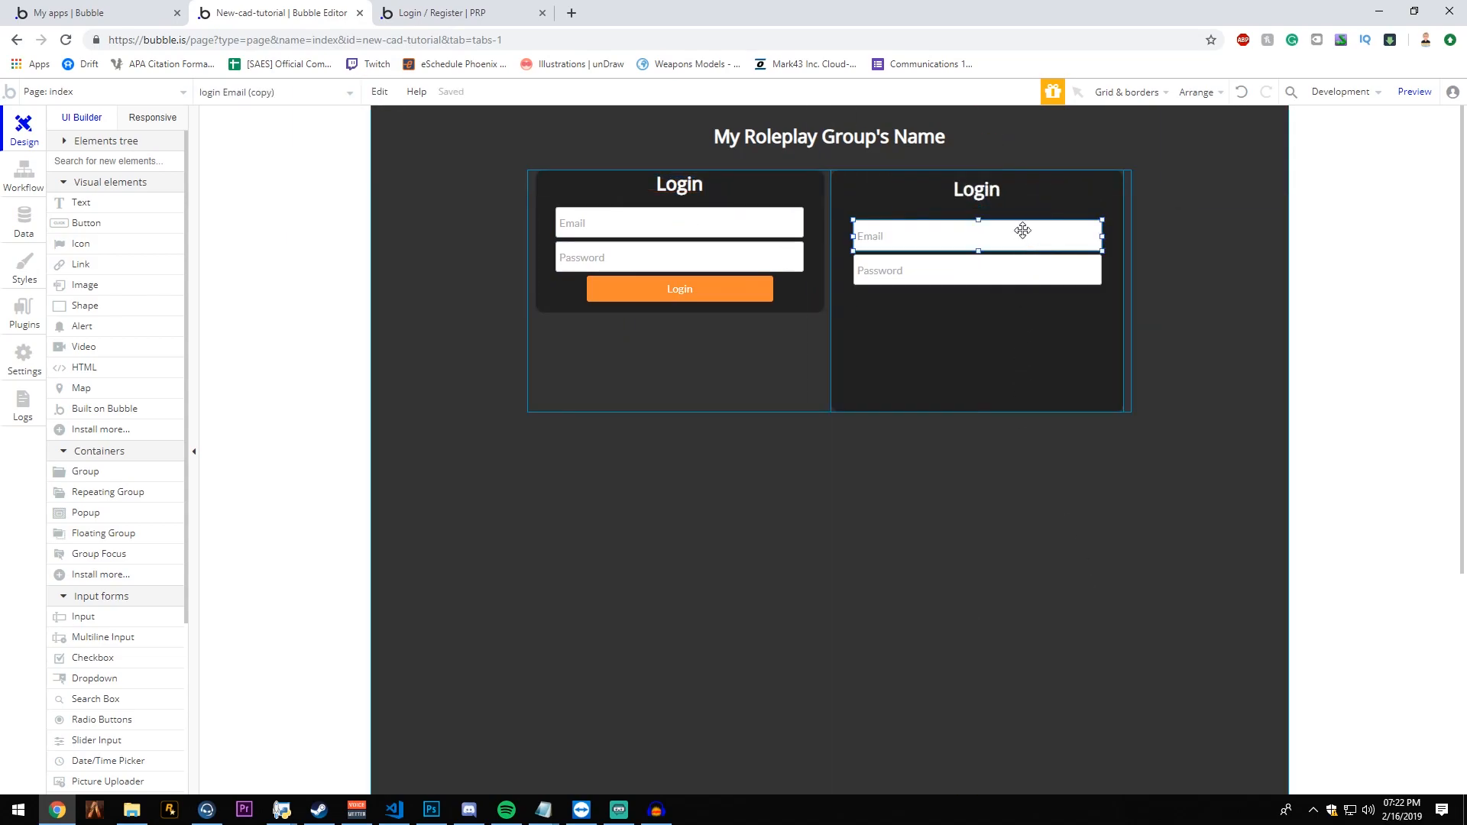
pyautogui.rightClick(1022, 233)
pyautogui.click(1126, 616)
pyautogui.rightClick(1010, 277)
pyautogui.click(1119, 655)
pyautogui.click(1027, 353)
# - Rename the register group's inputs as register Email and registerPassword
pyautogui.click(1023, 238)
pyautogui.doubleClick(1018, 239)
pyautogui.click(229, 110)
pyautogui.write('register Email')
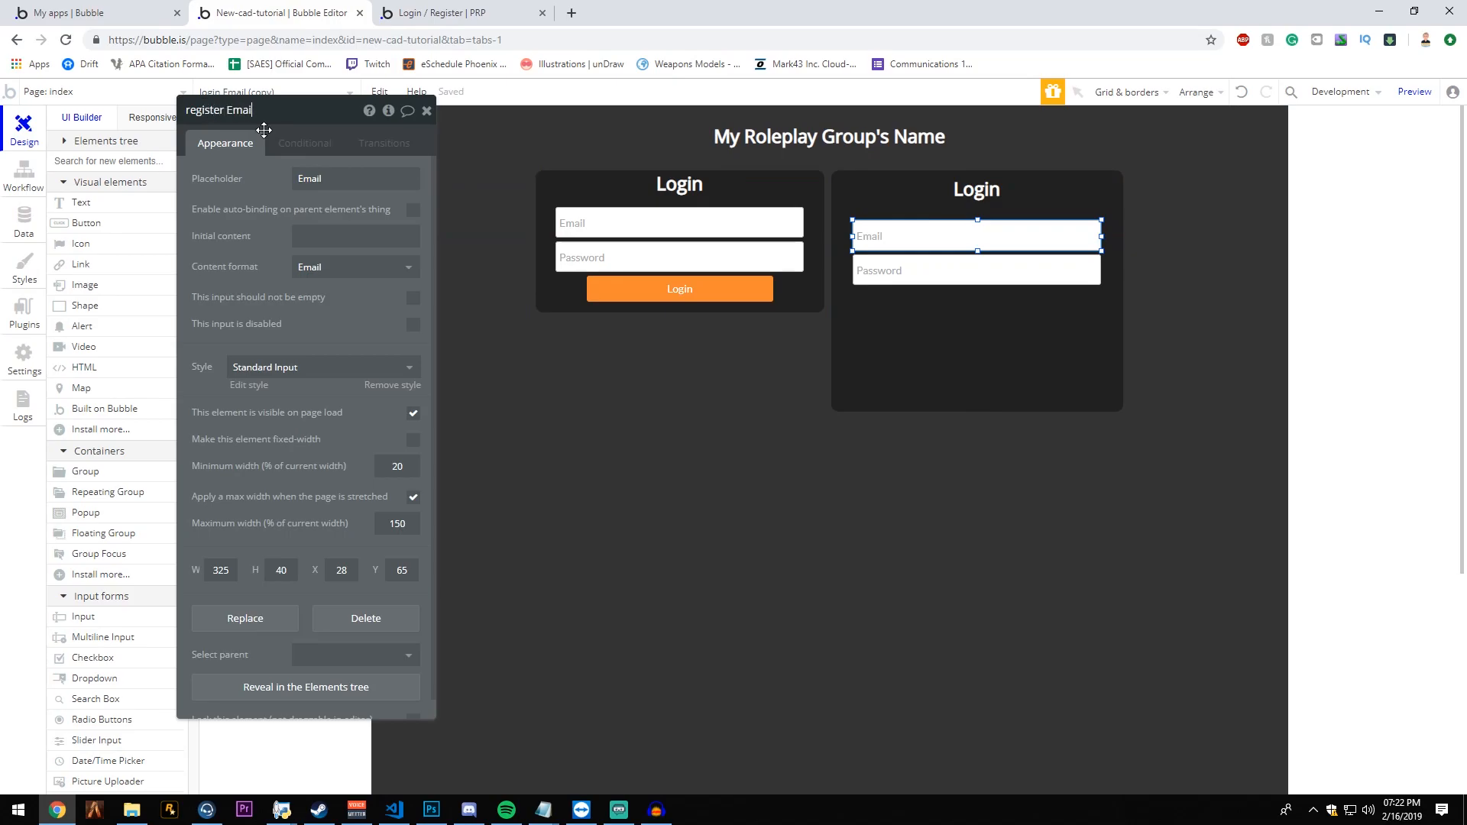
pyautogui.click(919, 295)
pyautogui.click(917, 277)
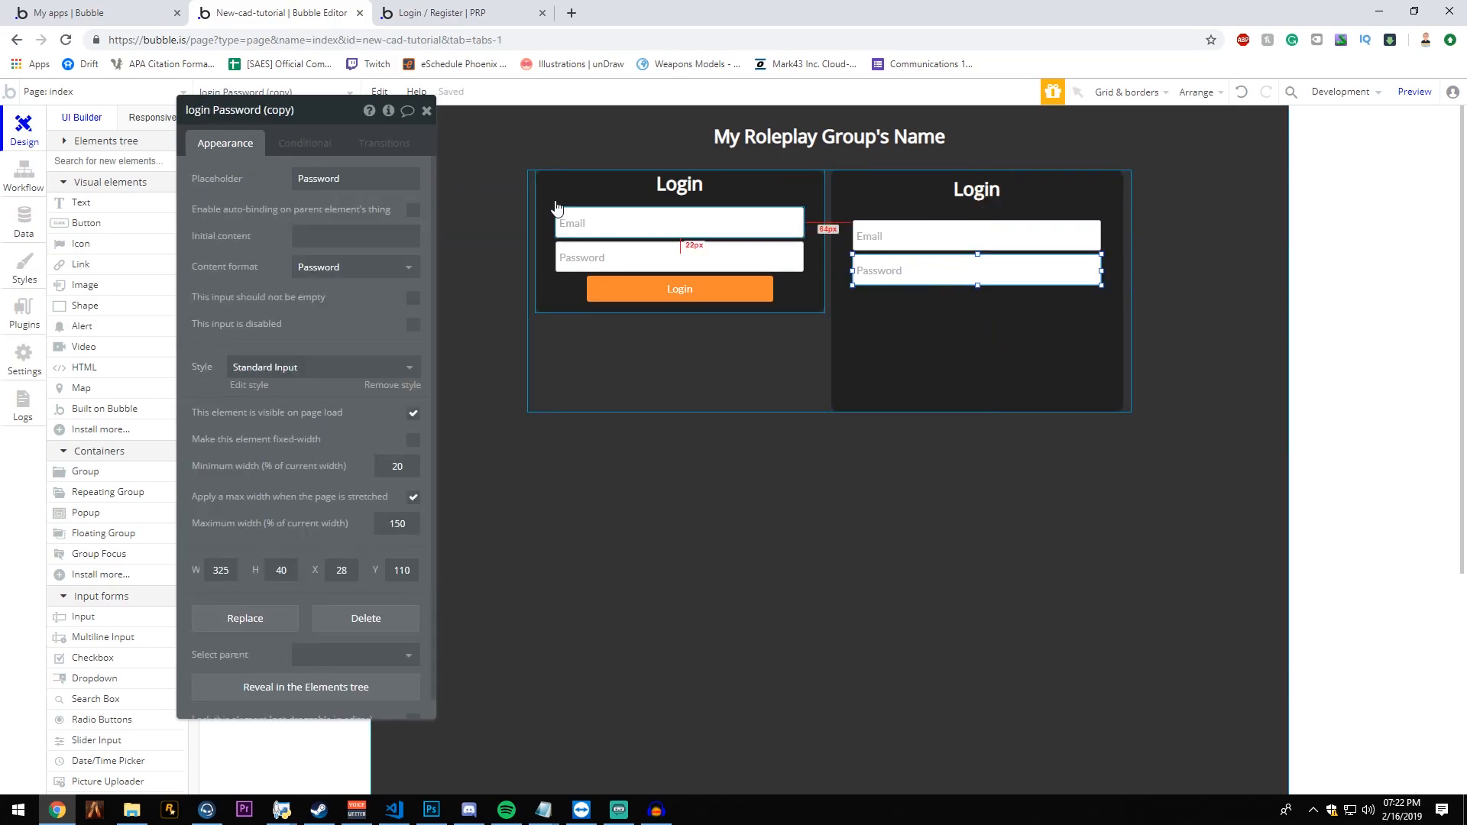
pyautogui.click(228, 111)
pyautogui.write('registerPassword')
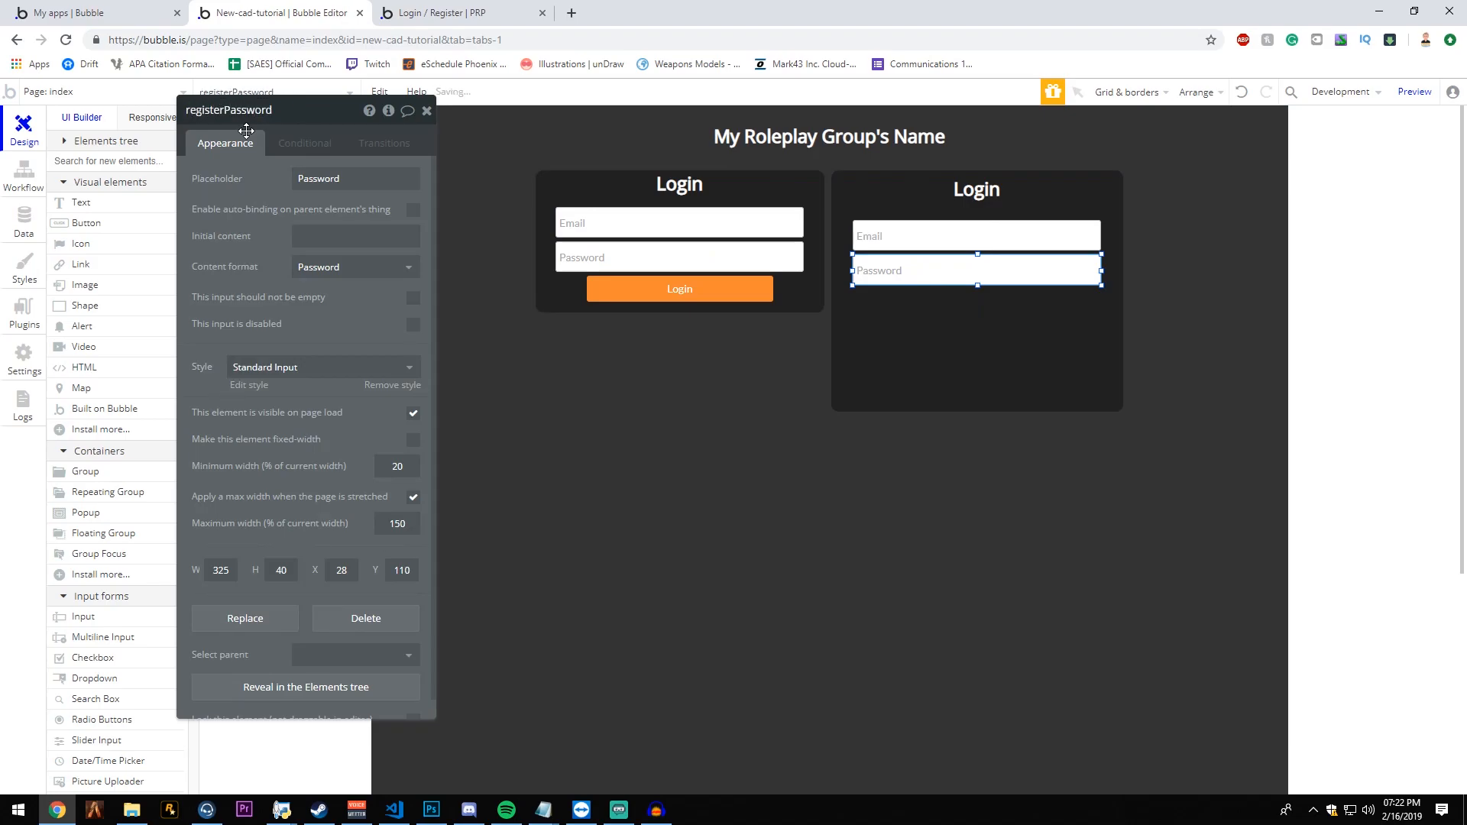
# - Move the register group's email and password inputs up together, closer to the heading
pyautogui.click(1006, 236)
pyautogui.keyDown('shift'); pyautogui.click(1015, 276); pyautogui.keyUp('shift')
pyautogui.press('Up')
pyautogui.press('Up')
pyautogui.press('Up')
pyautogui.click(1016, 283)
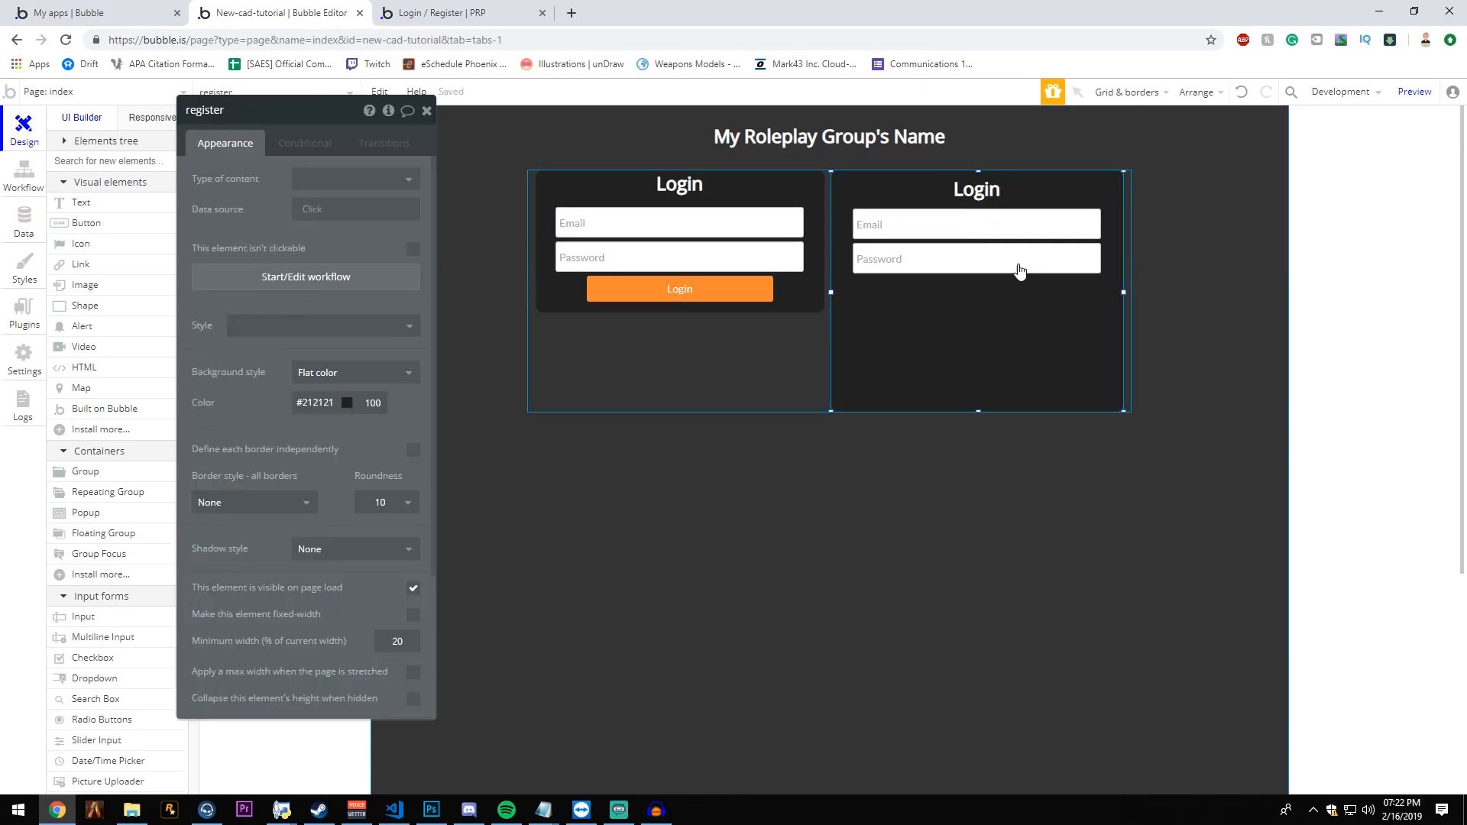
# - Move the register group's heading up to the group's upper edge and change its text to Register
pyautogui.click(991, 197)
pyautogui.press('Up')
pyautogui.press('Up')
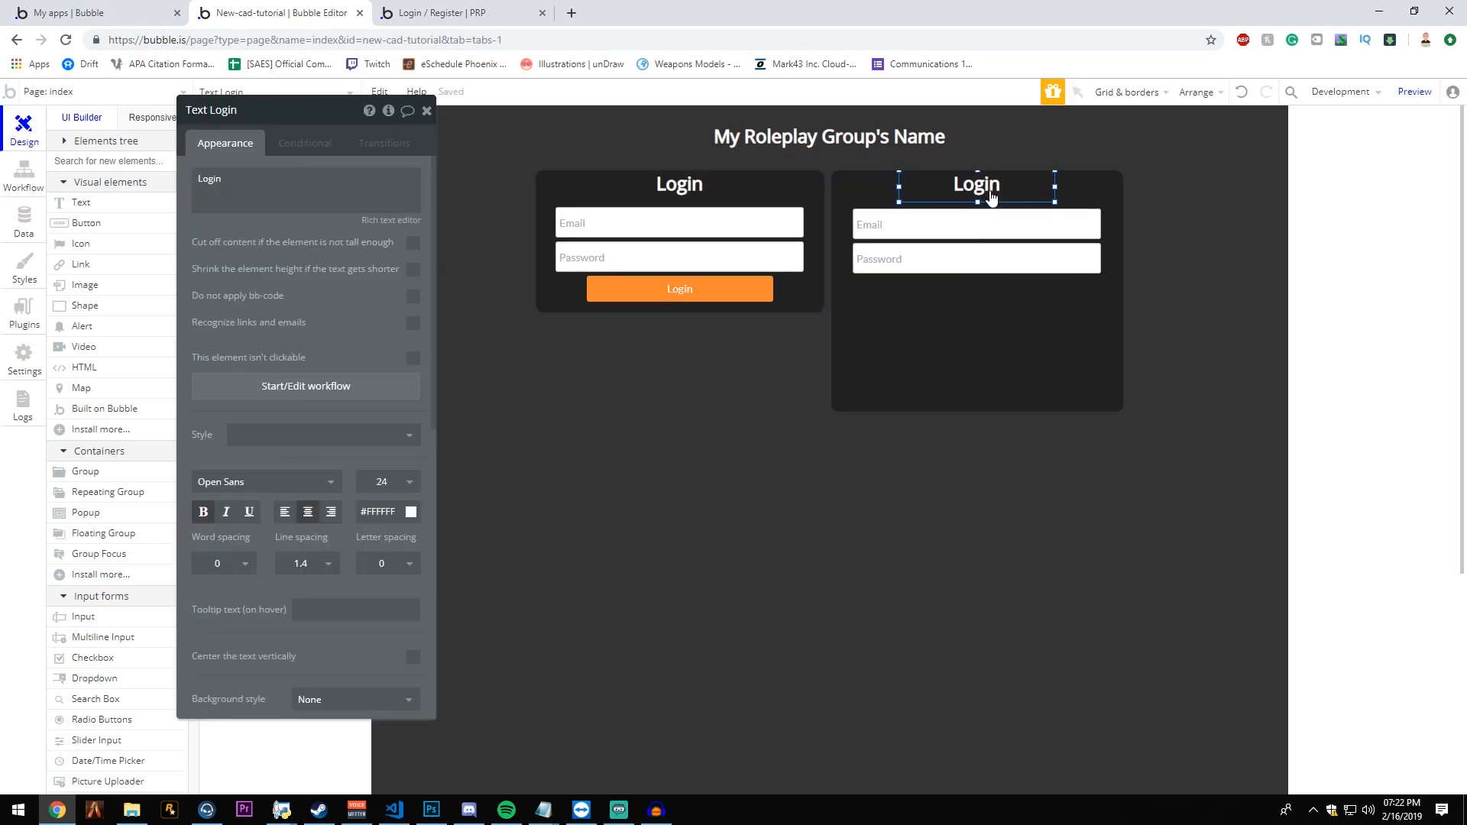
pyautogui.doubleClick(231, 170)
pyautogui.write('Register')
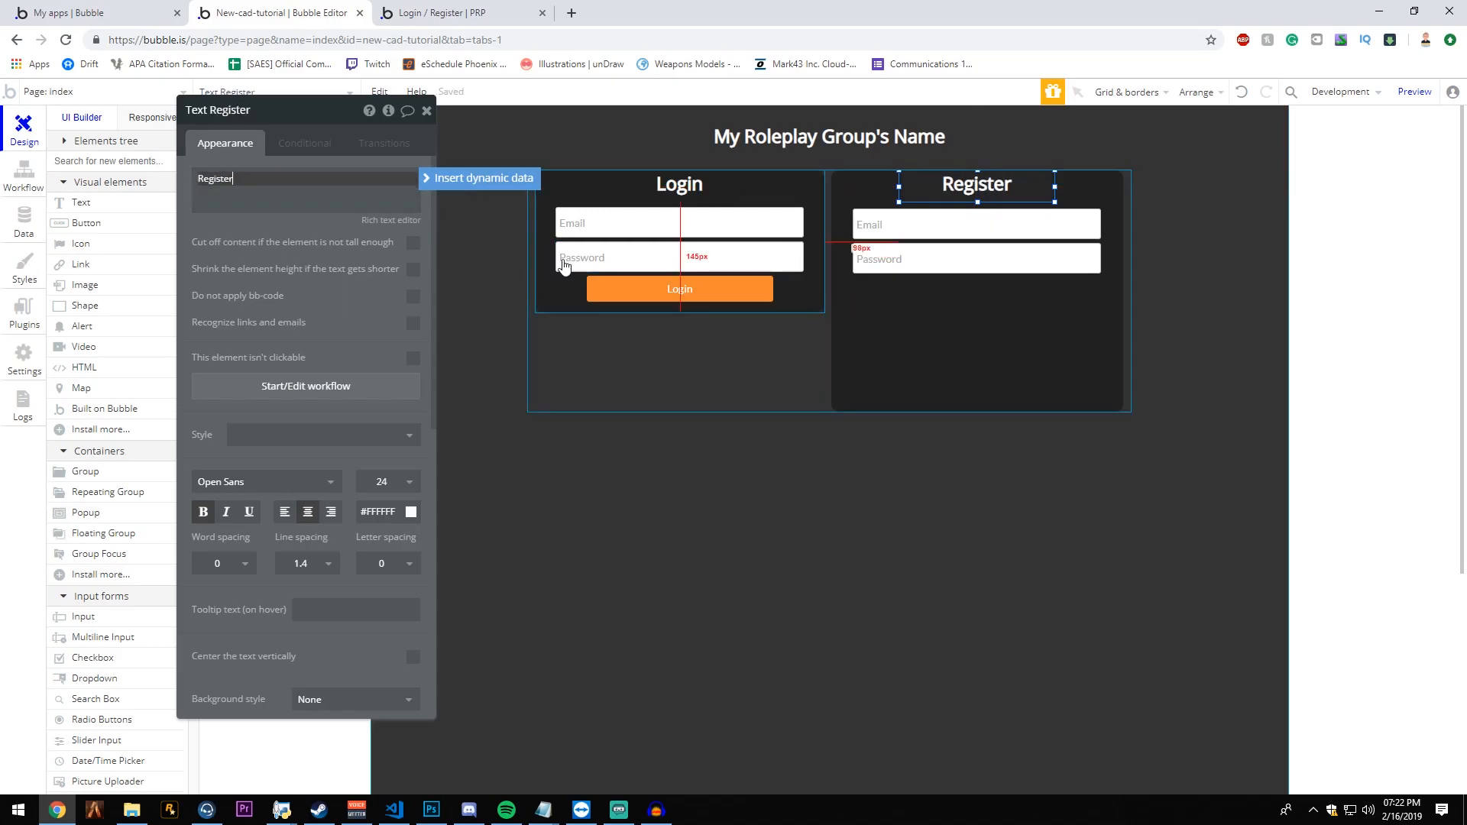
# - Nudge the register group's email and password inputs up level with the login inputs, placing the email input at Y 48
pyautogui.click(718, 222)
pyautogui.click(1053, 221)
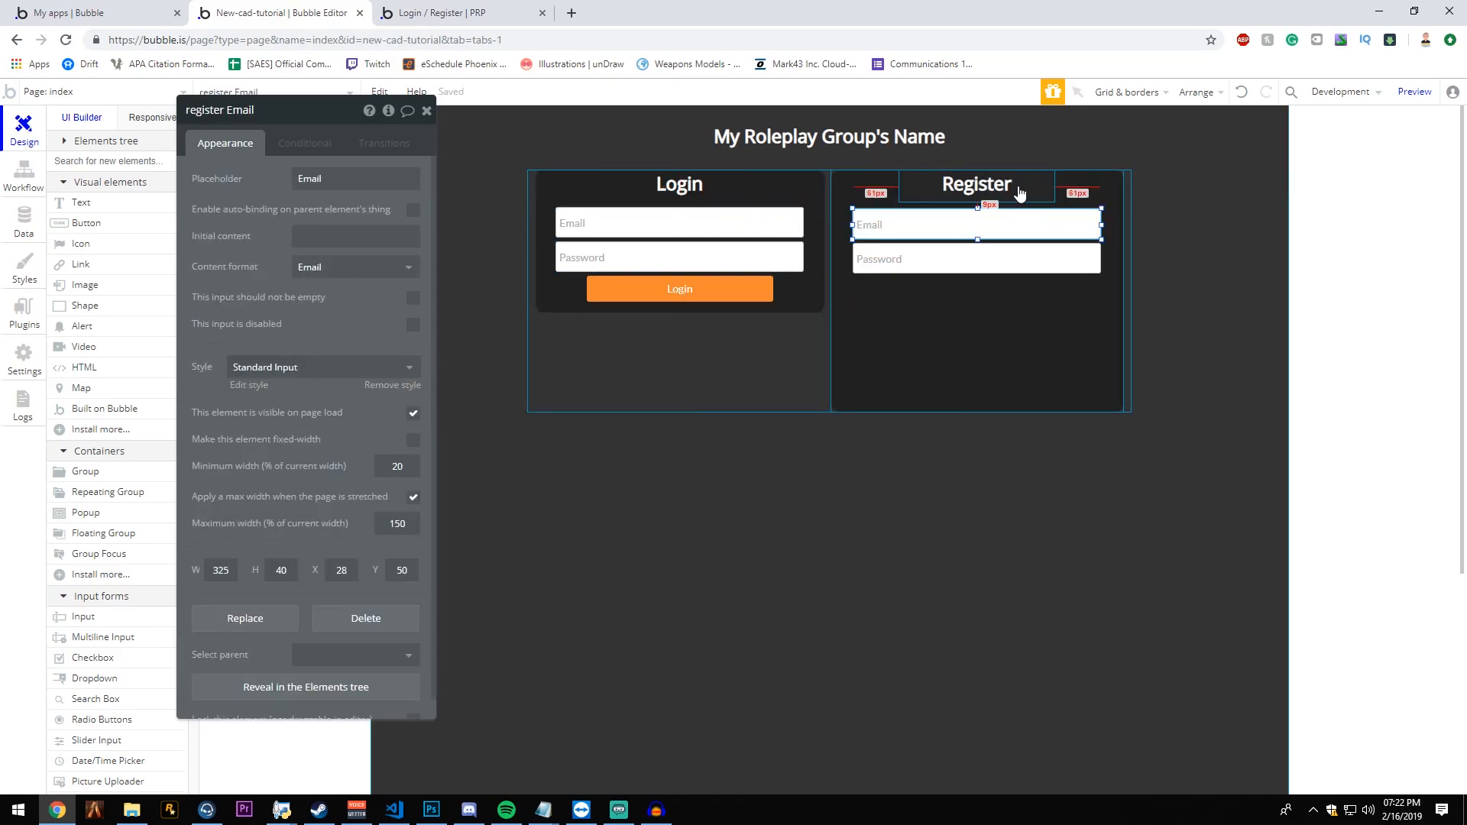
pyautogui.click(1056, 256)
pyautogui.click(1073, 330)
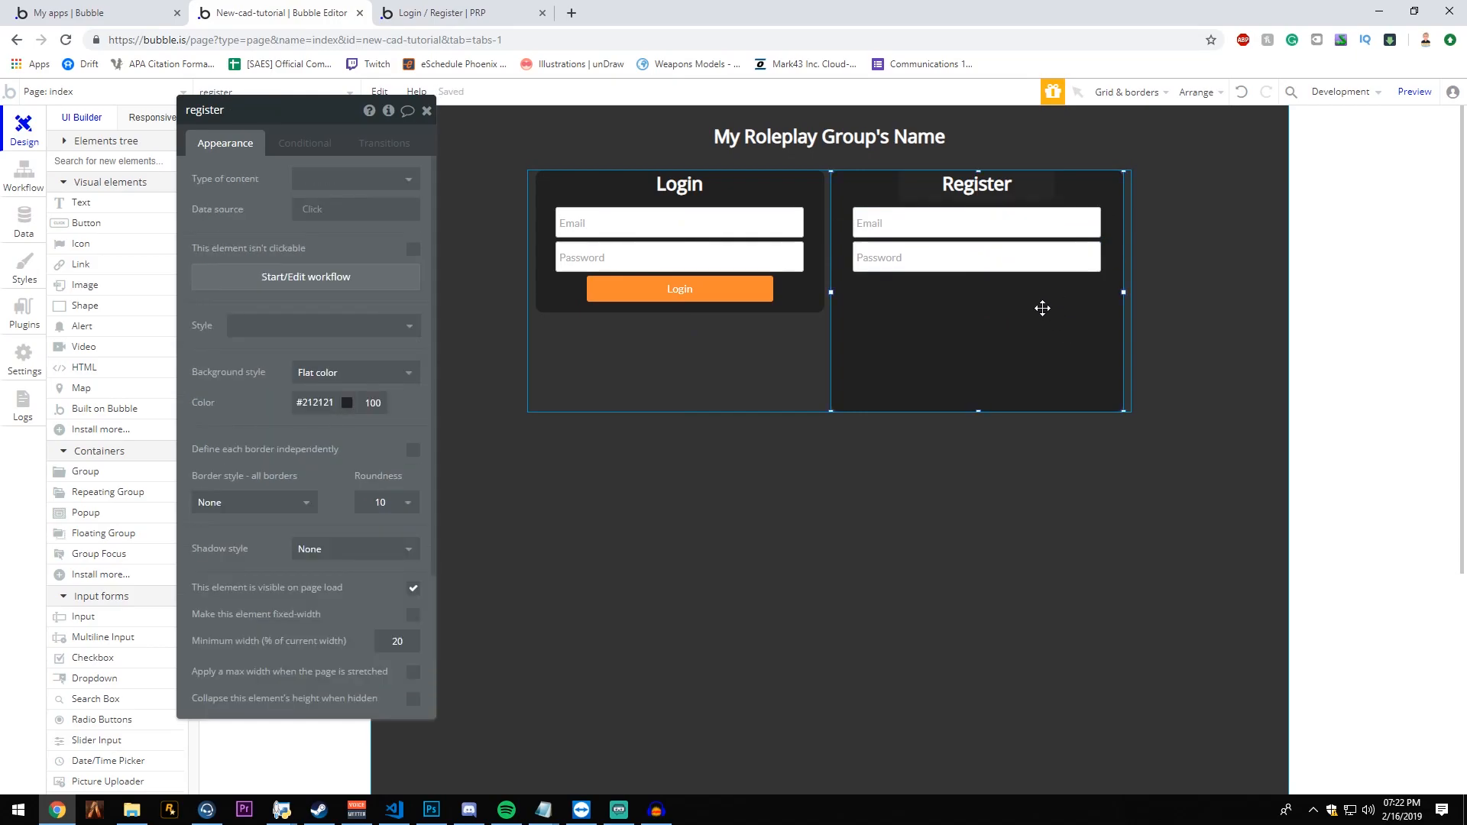
# - Duplicate the register group's password input and place the copy directly below the original at X 28, Y 138
pyautogui.click(1011, 259)
pyautogui.hotkey('ctrl', 'c')
pyautogui.hotkey('ctrl', 'v')
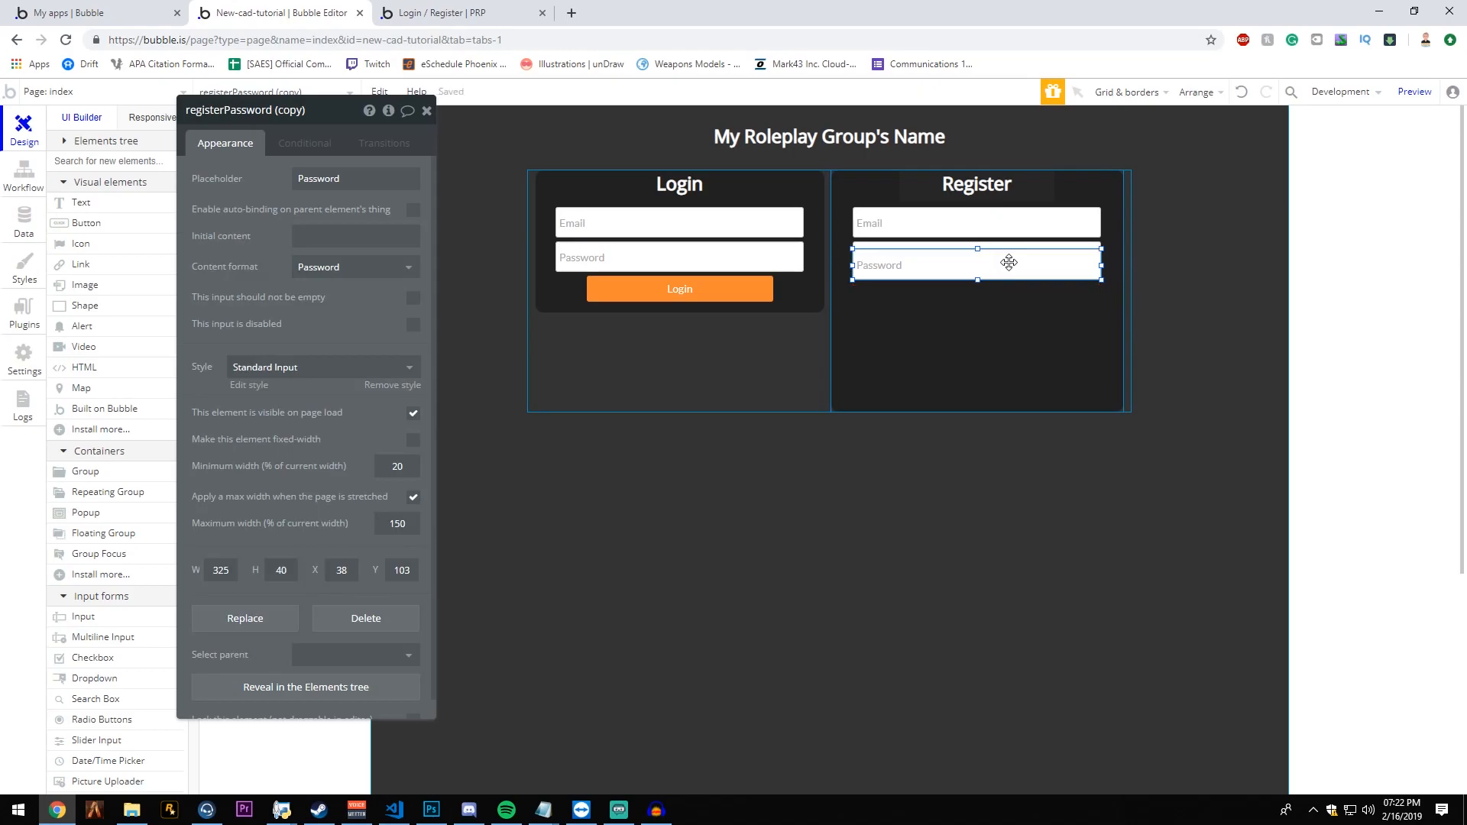
pyautogui.press('Down')
pyautogui.press('Down')
pyautogui.press('Down')
pyautogui.press('Down')
pyautogui.press('Down')
pyautogui.press('Down')
pyautogui.press('Down')
pyautogui.press('Down')
pyautogui.press('Down')
pyautogui.press('Down')
pyautogui.press('Down')
pyautogui.press('Down')
pyautogui.press('Down')
pyautogui.press('Down')
pyautogui.press('Down')
pyautogui.press('Down')
pyautogui.press('Down')
pyautogui.press('Down')
pyautogui.press('Down')
pyautogui.press('Down')
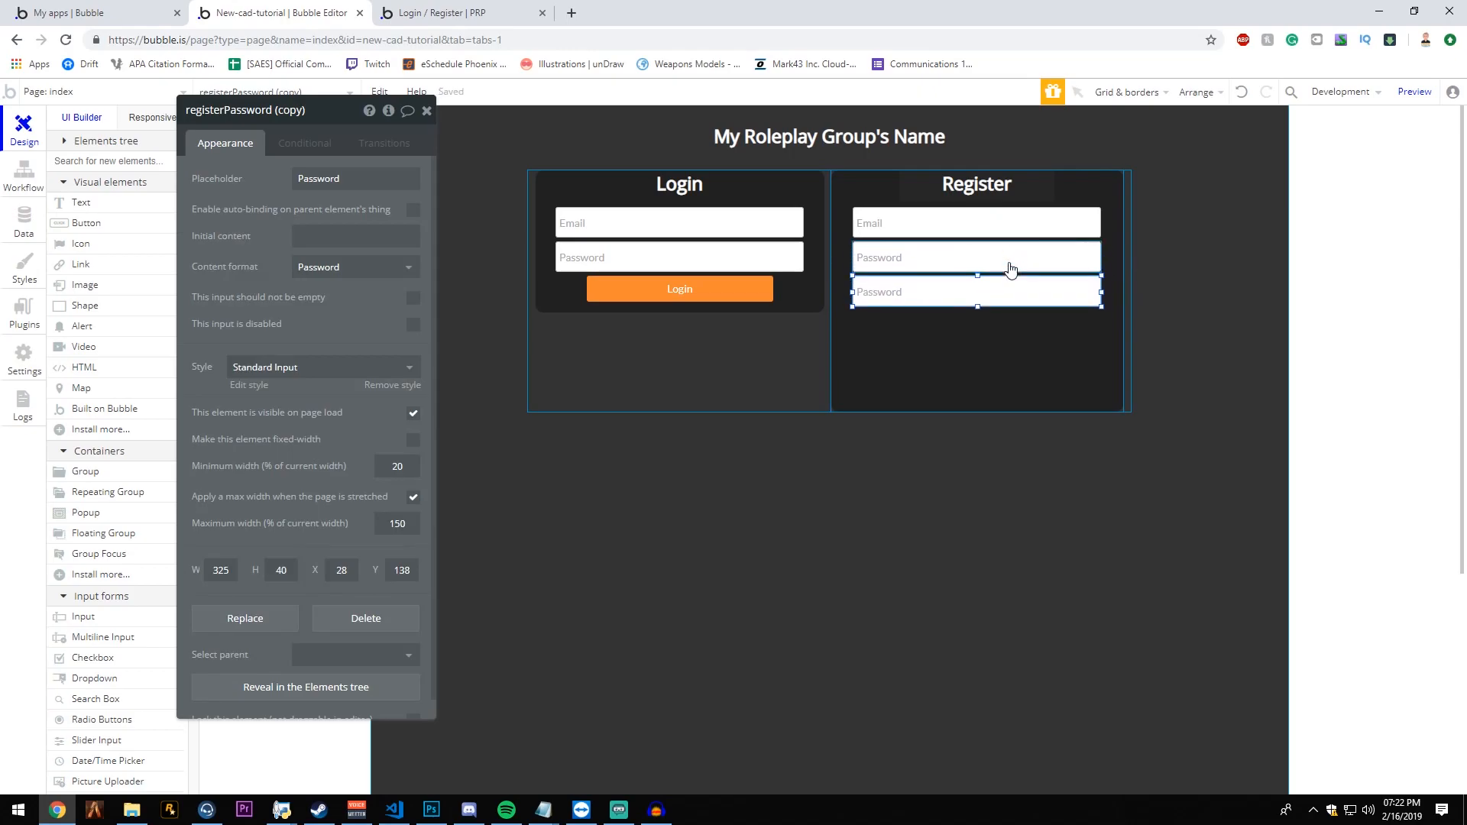
# - Set the copied password input's placeholder to Confirm Password and rename the element registerPassword Confirm
pyautogui.click(1024, 382)
pyautogui.click(975, 295)
pyautogui.doubleClick(339, 181)
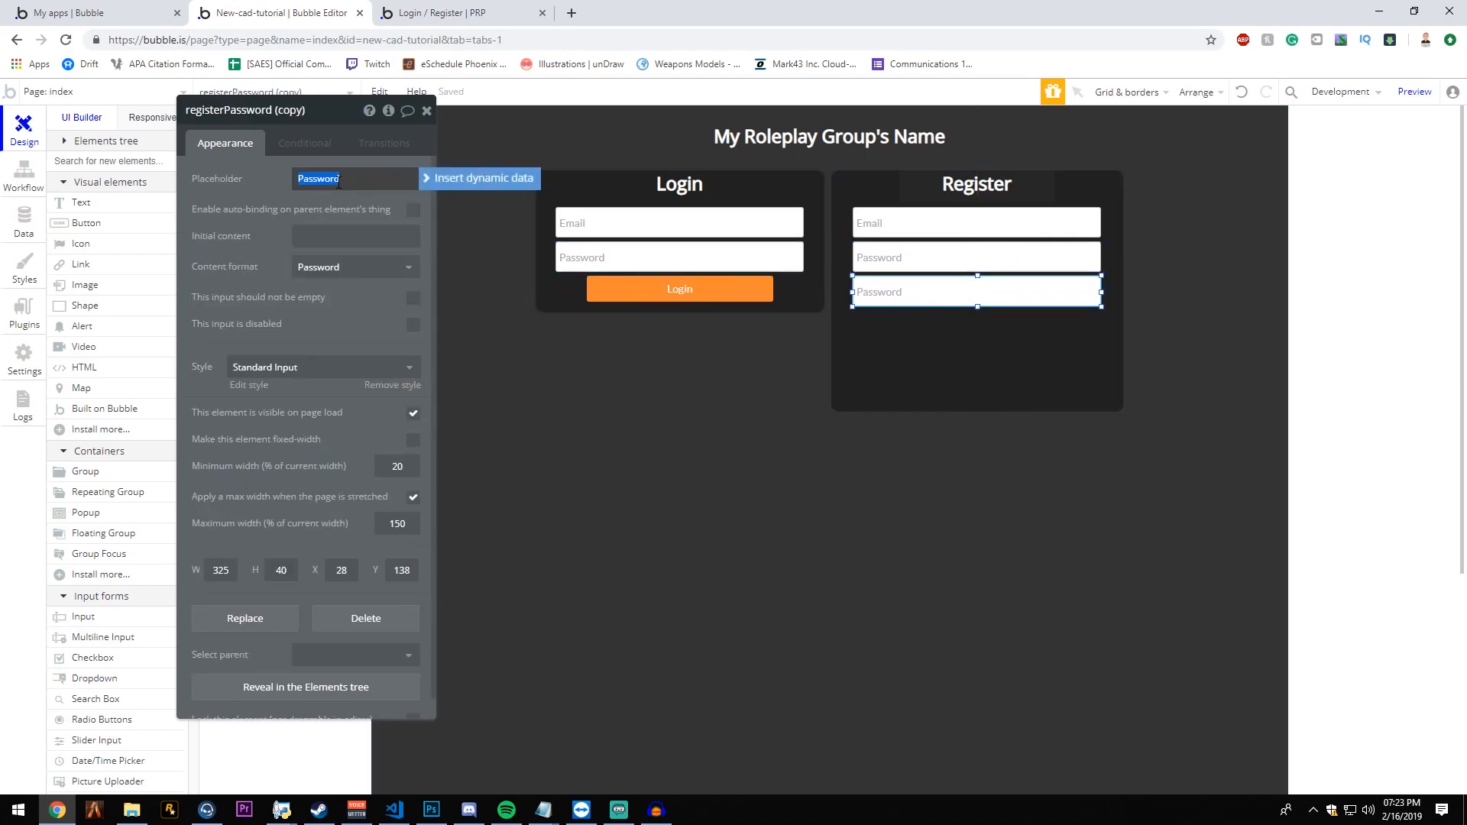
pyautogui.write('Confirm Password')
pyautogui.click(290, 109)
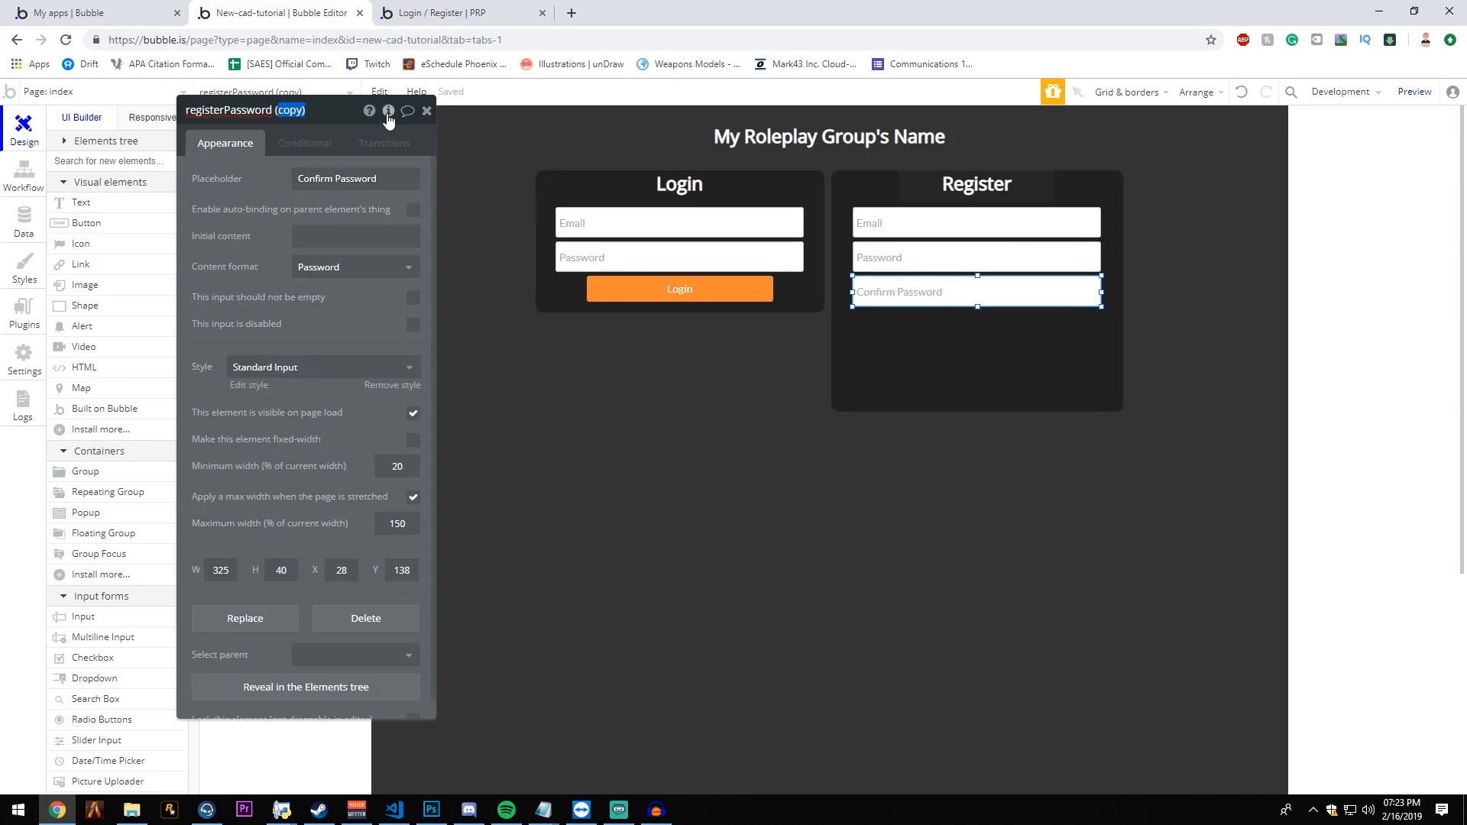
pyautogui.press('BackSpace')
pyautogui.write('Confirm')
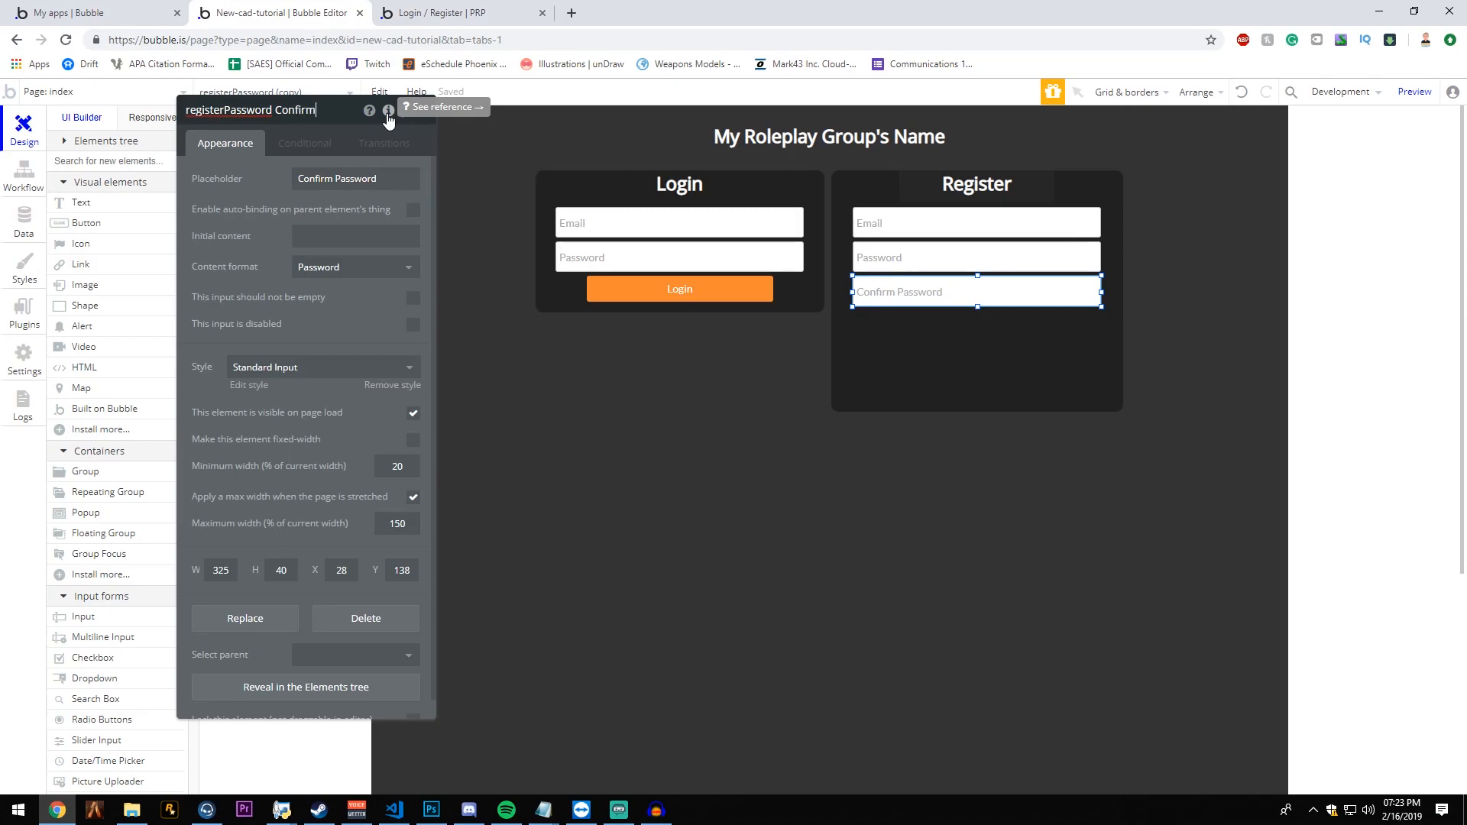
pyautogui.click(1027, 351)
# - Duplicate the register group's email input and place the copy directly below the Confirm Password input at X 28, Y 183
pyautogui.click(957, 222)
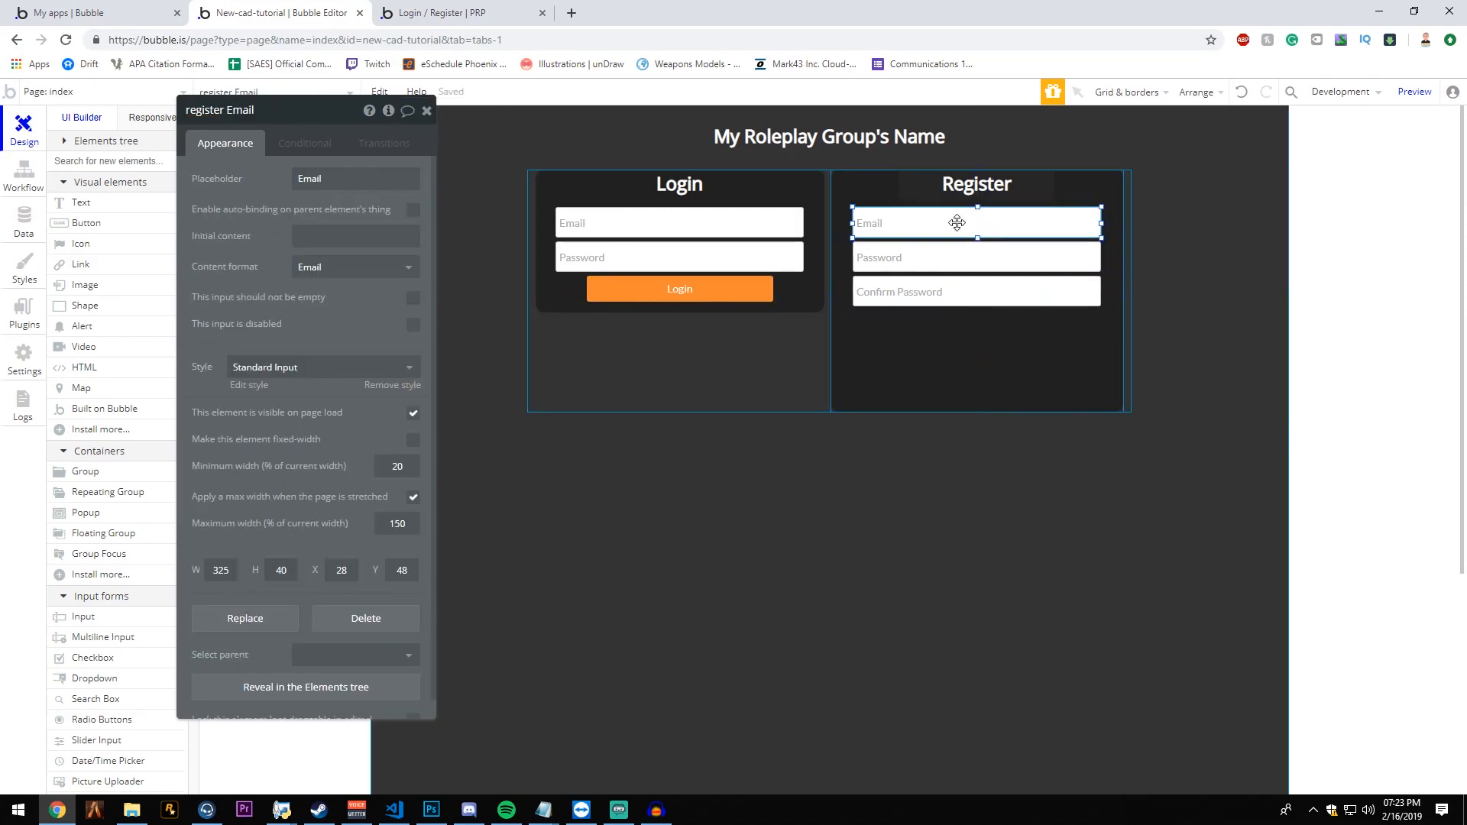
pyautogui.hotkey('ctrl', 'v')
pyautogui.moveTo(954, 239); pyautogui.dragTo(947, 325)
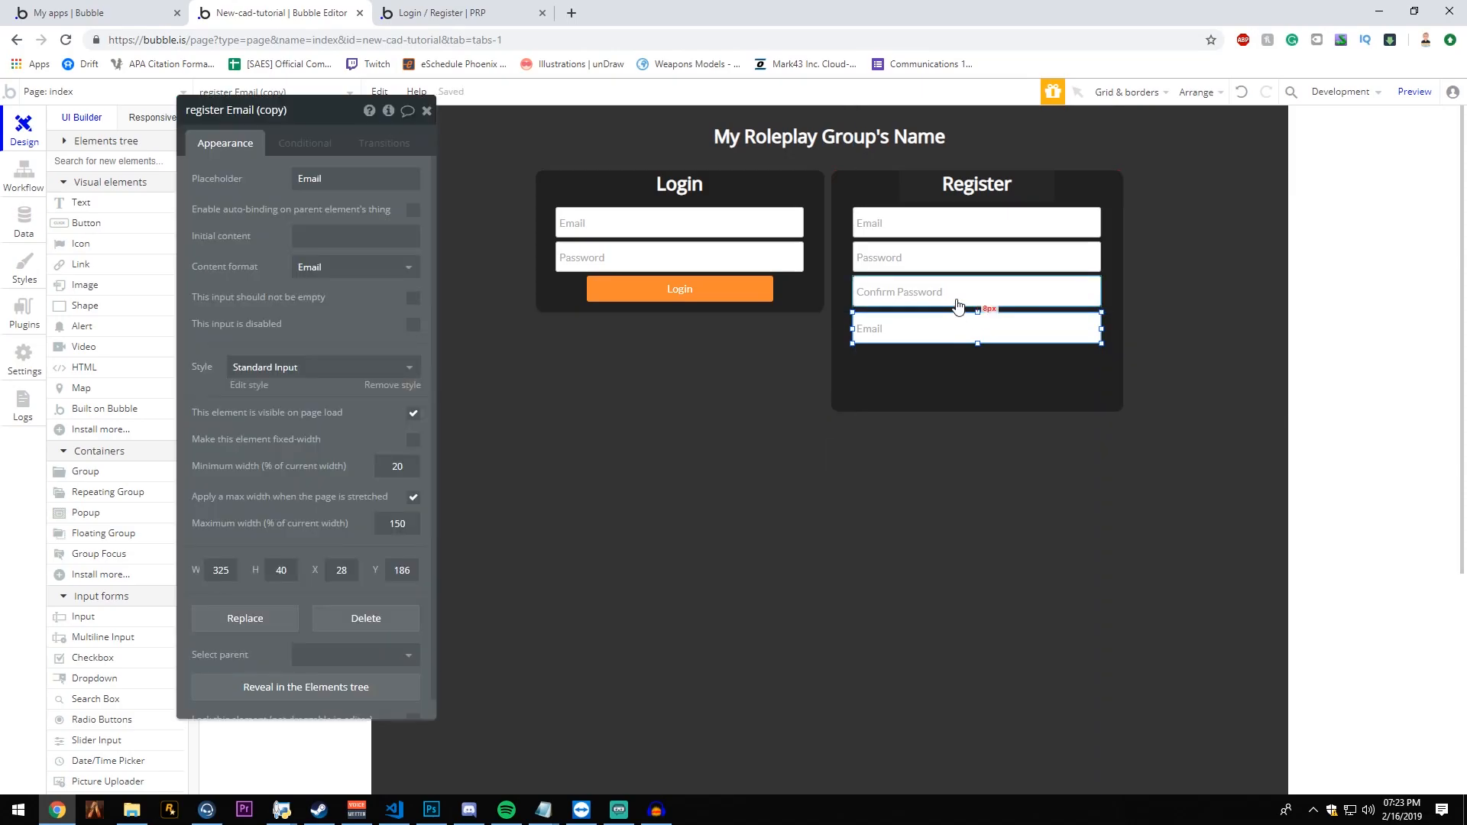
pyautogui.click(955, 296)
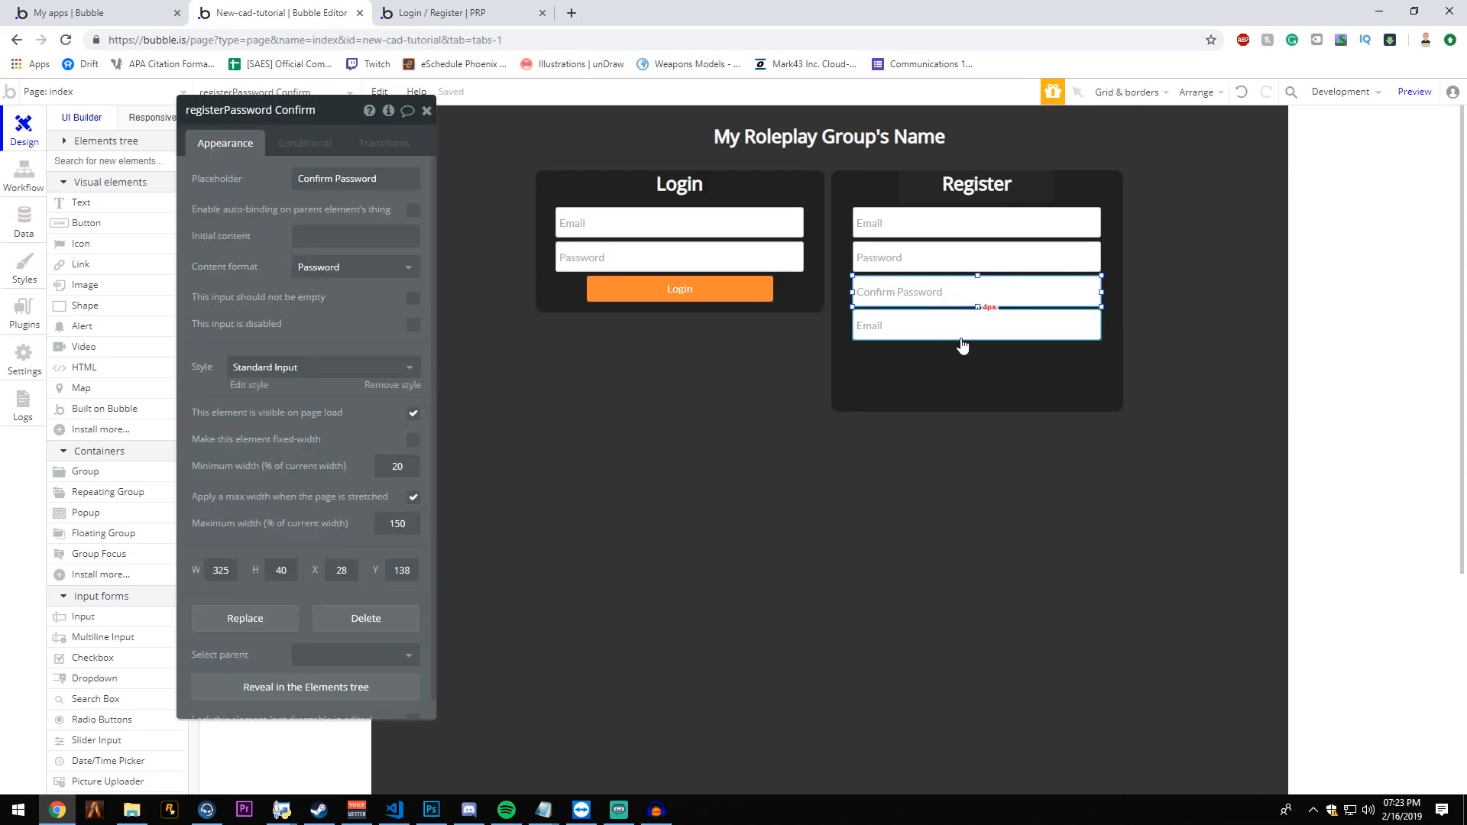
pyautogui.click(960, 328)
pyautogui.click(1021, 289)
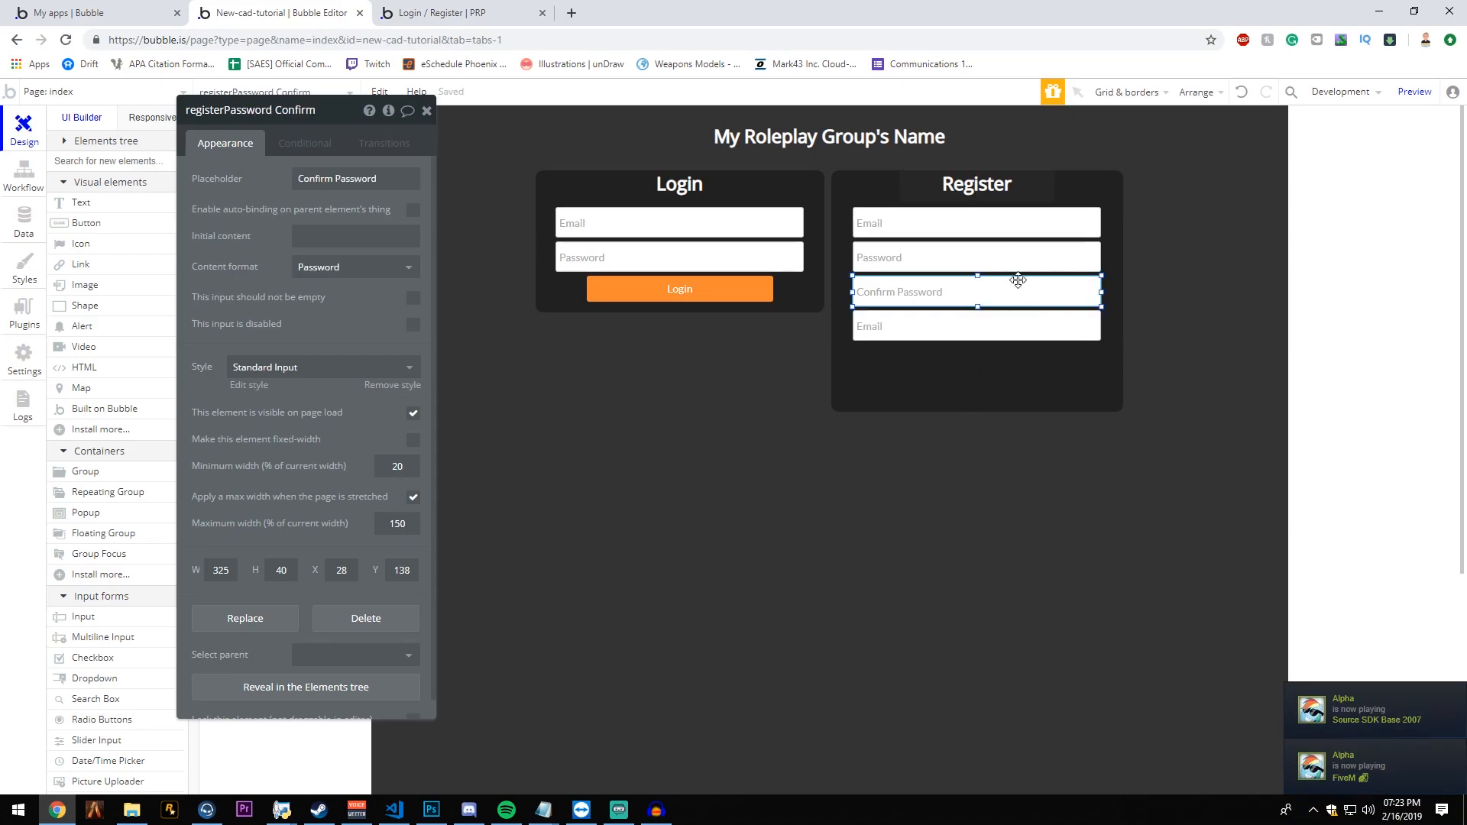
# - Set the copied email input's placeholder to Name and rename the element register Name
pyautogui.click(331, 170)
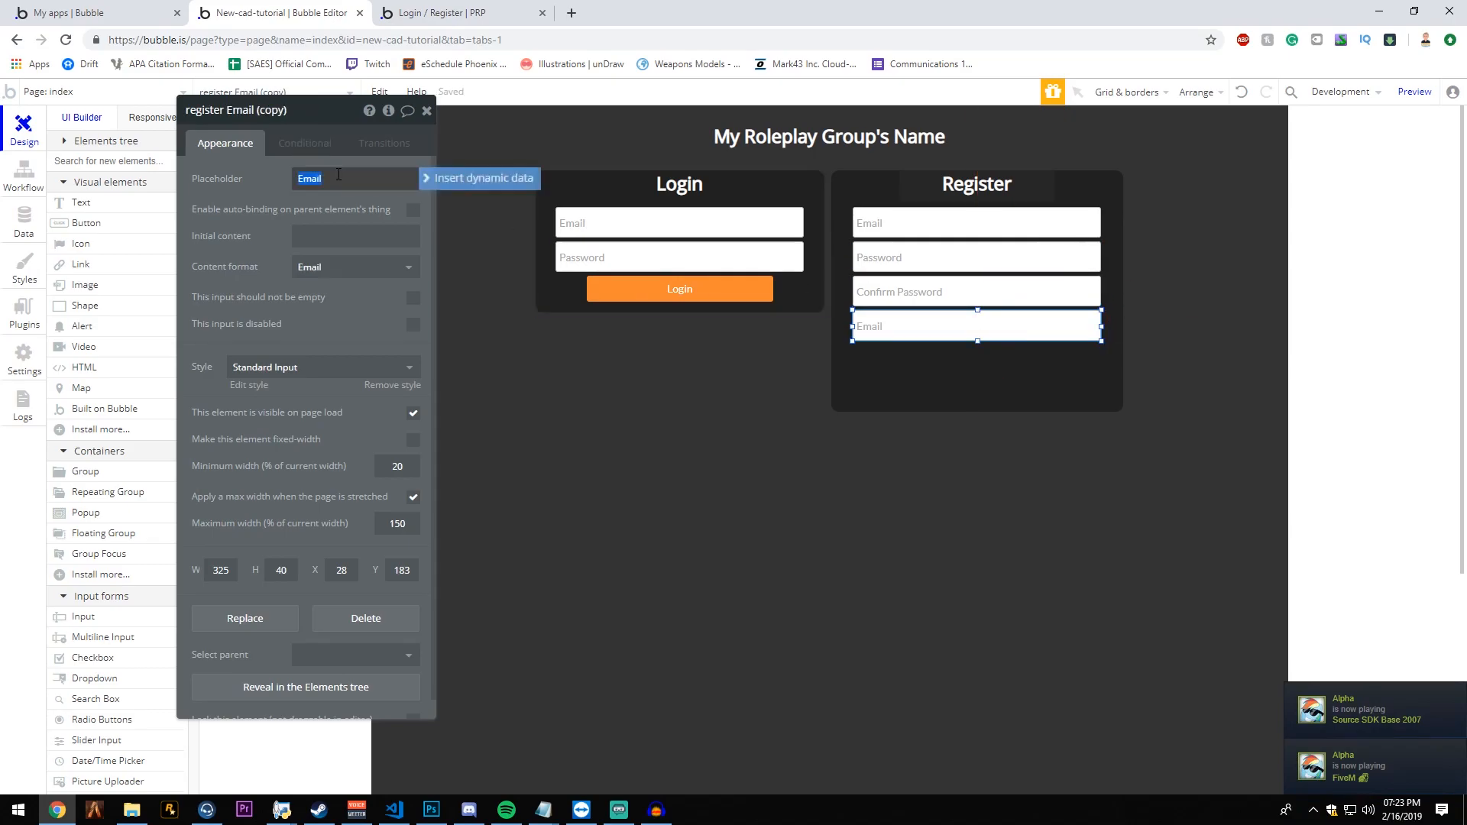
pyautogui.write('Name')
pyautogui.press('Return')
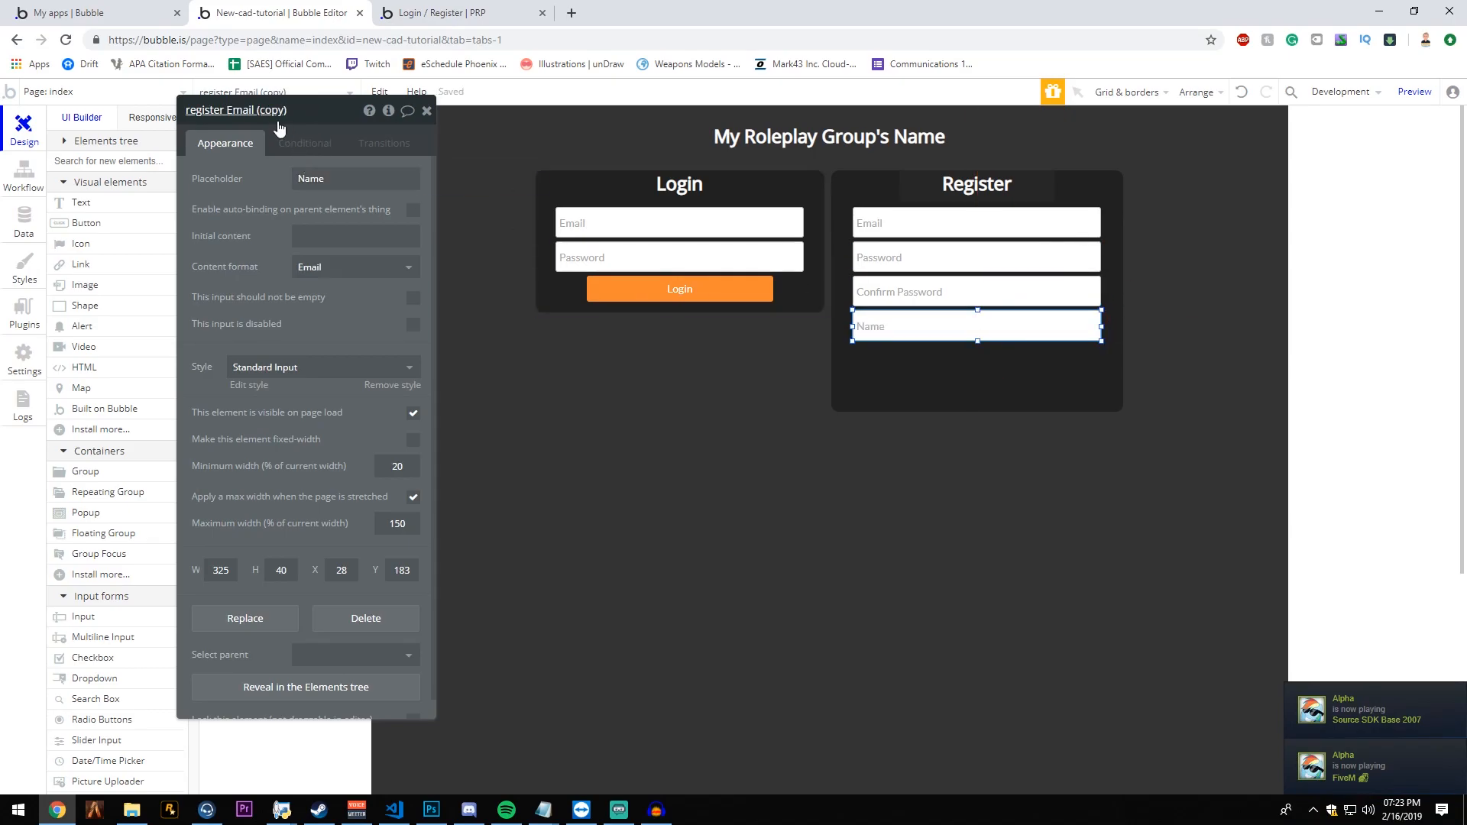
pyautogui.moveTo(227, 112); pyautogui.dragTo(328, 116)
pyautogui.write('Name')
pyautogui.press('Return')
pyautogui.click(926, 378)
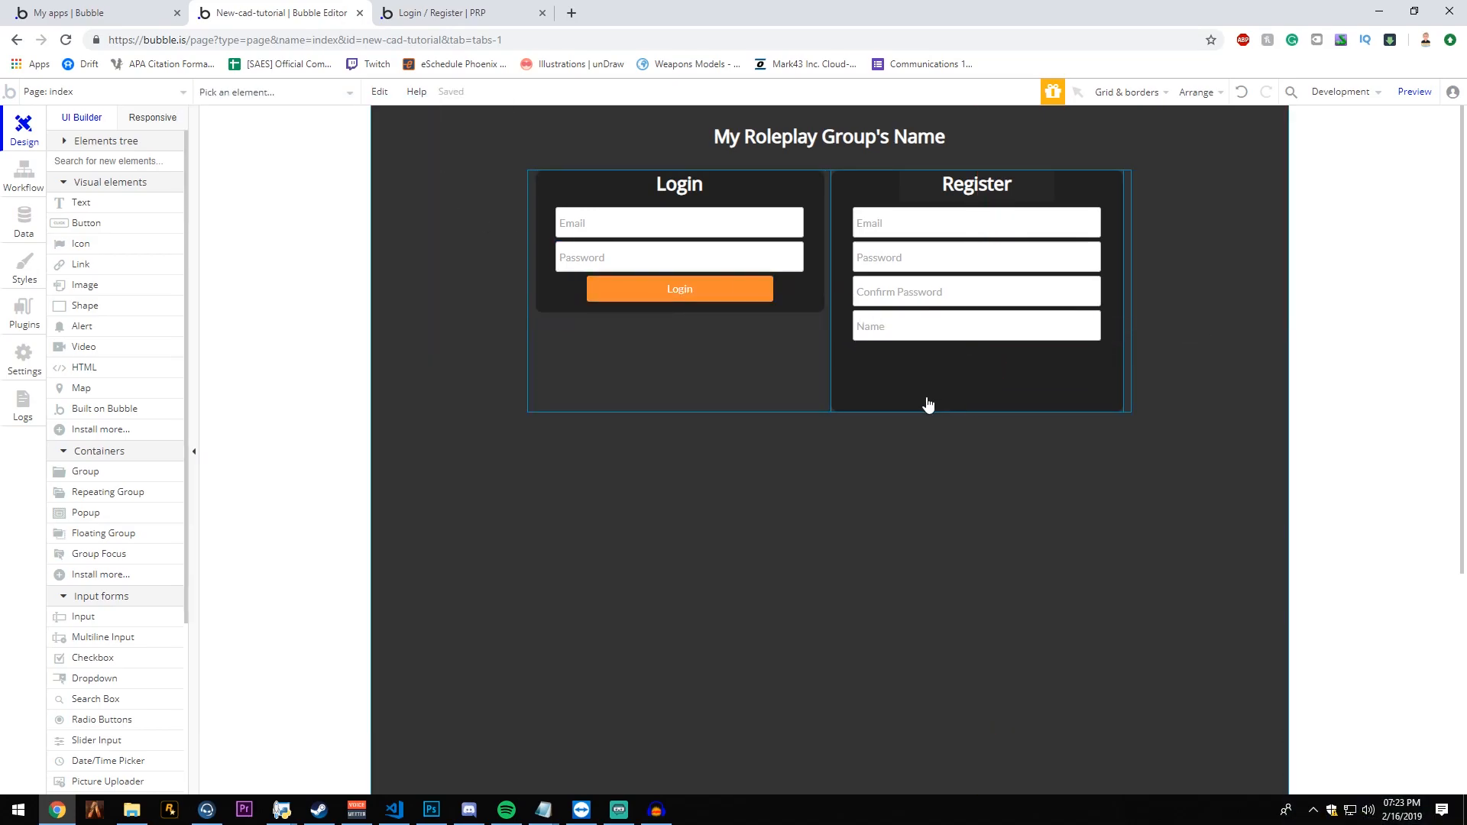
# - Place a copy of the Login button below the register group's Name input and center it horizontally
pyautogui.click(730, 296)
pyautogui.hotkey('ctrl', 'c')
pyautogui.click(963, 386)
pyautogui.hotkey('ctrl', 'v')
pyautogui.rightClick(1000, 371)
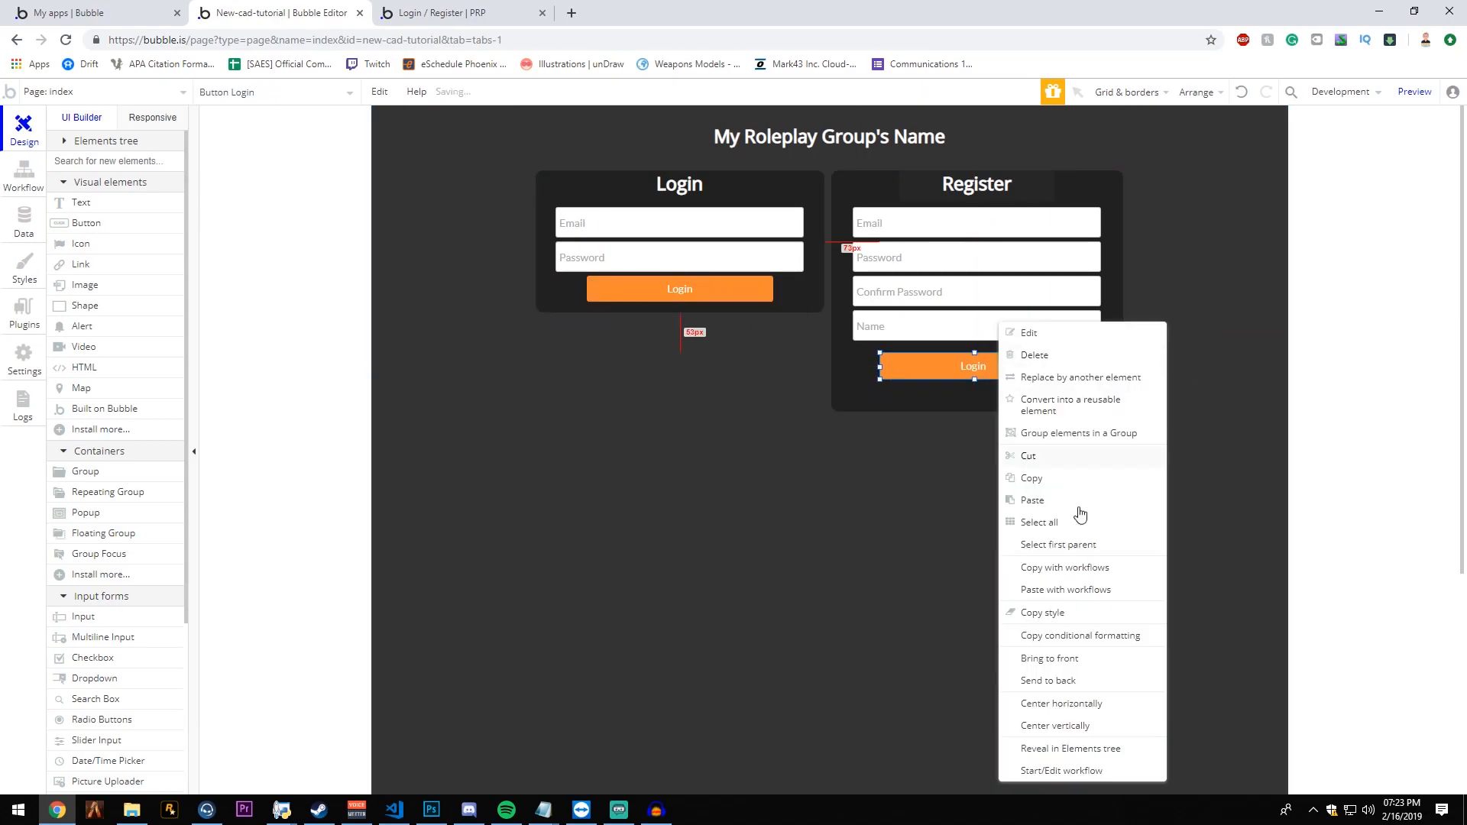
pyautogui.click(1090, 696)
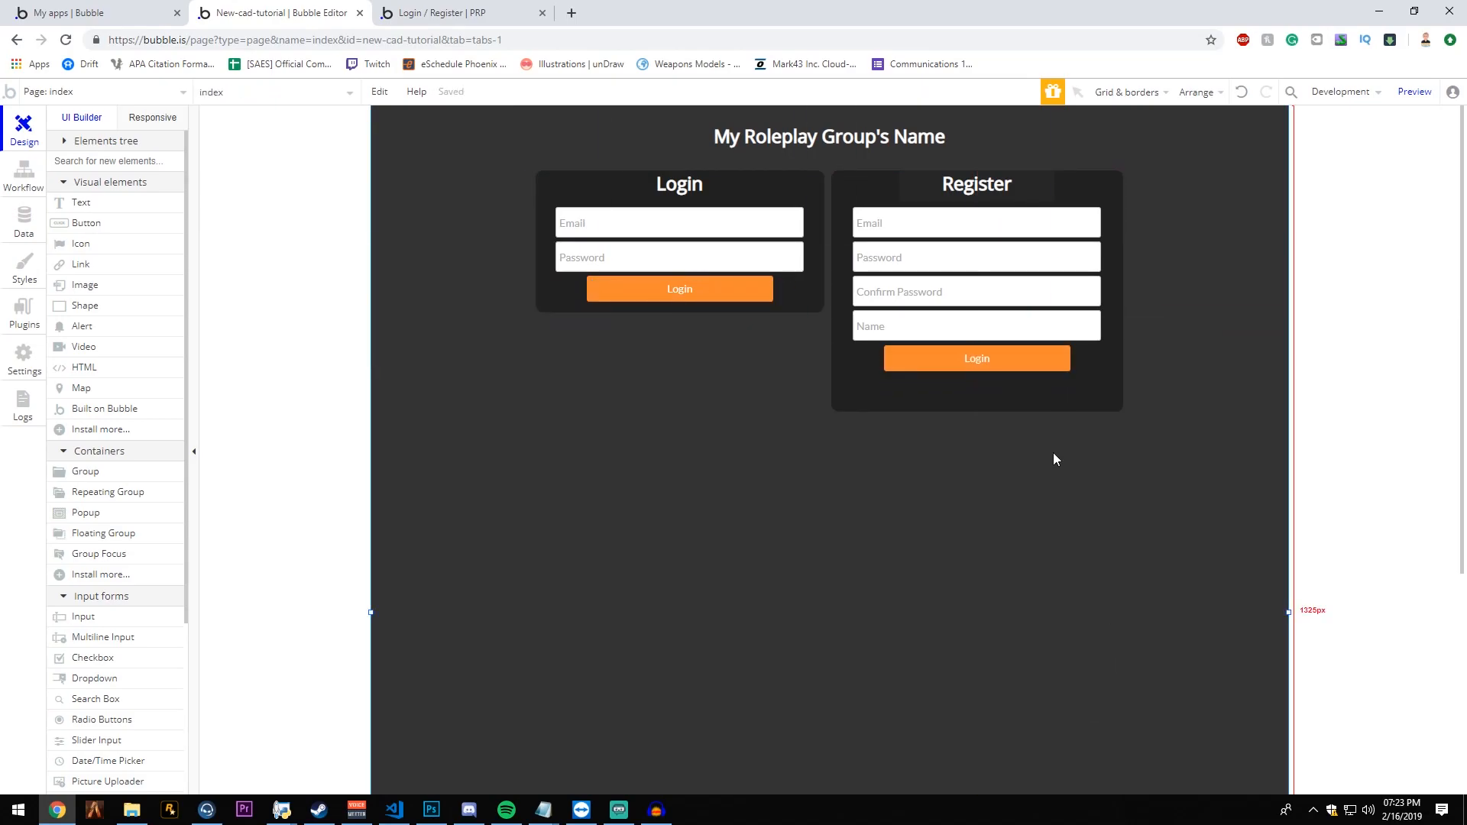
# - Change the label of the register group's button to Register
pyautogui.doubleClick(1004, 374)
pyautogui.doubleClick(279, 178)
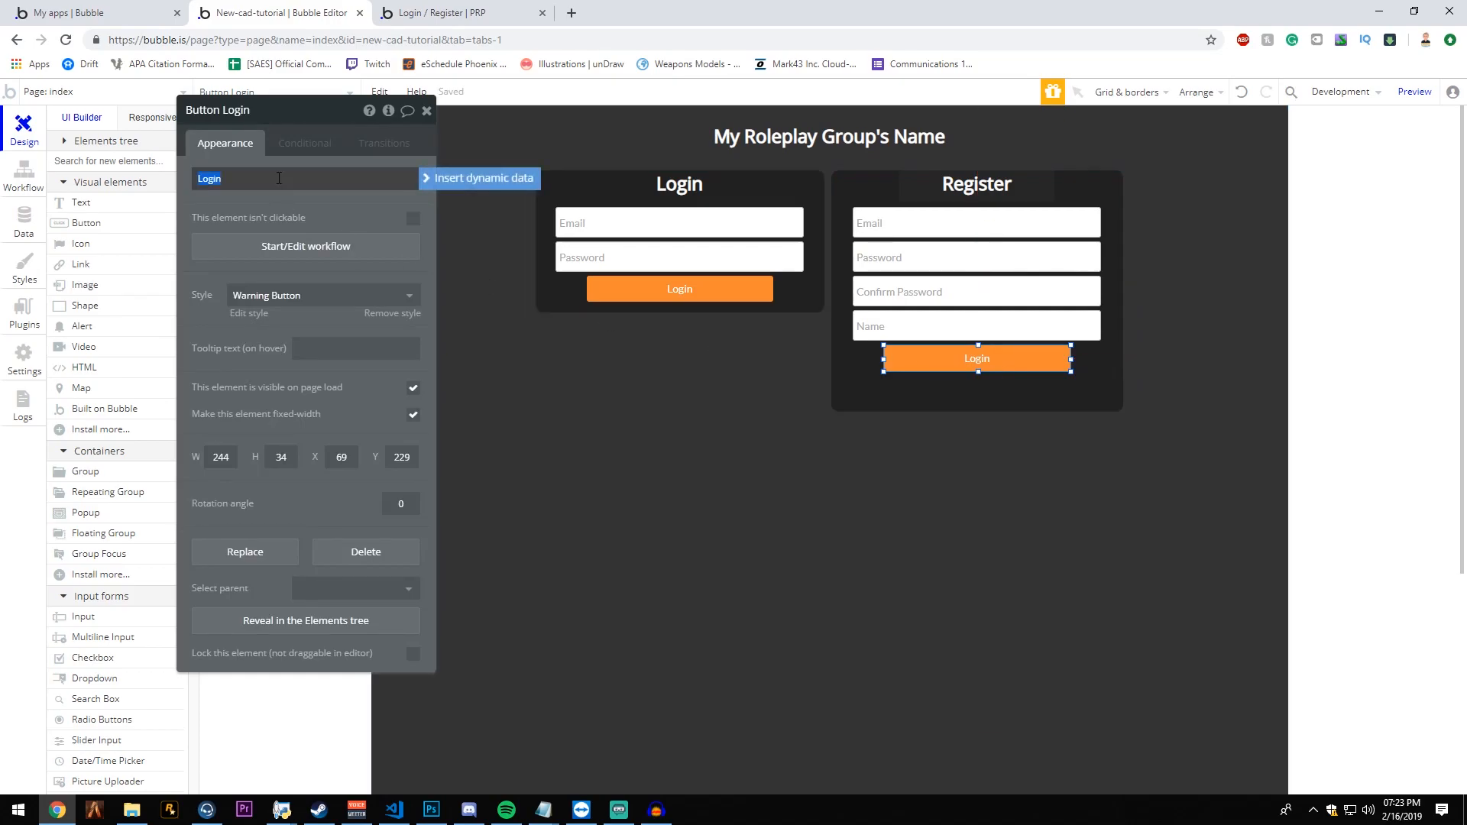
pyautogui.press('Return')
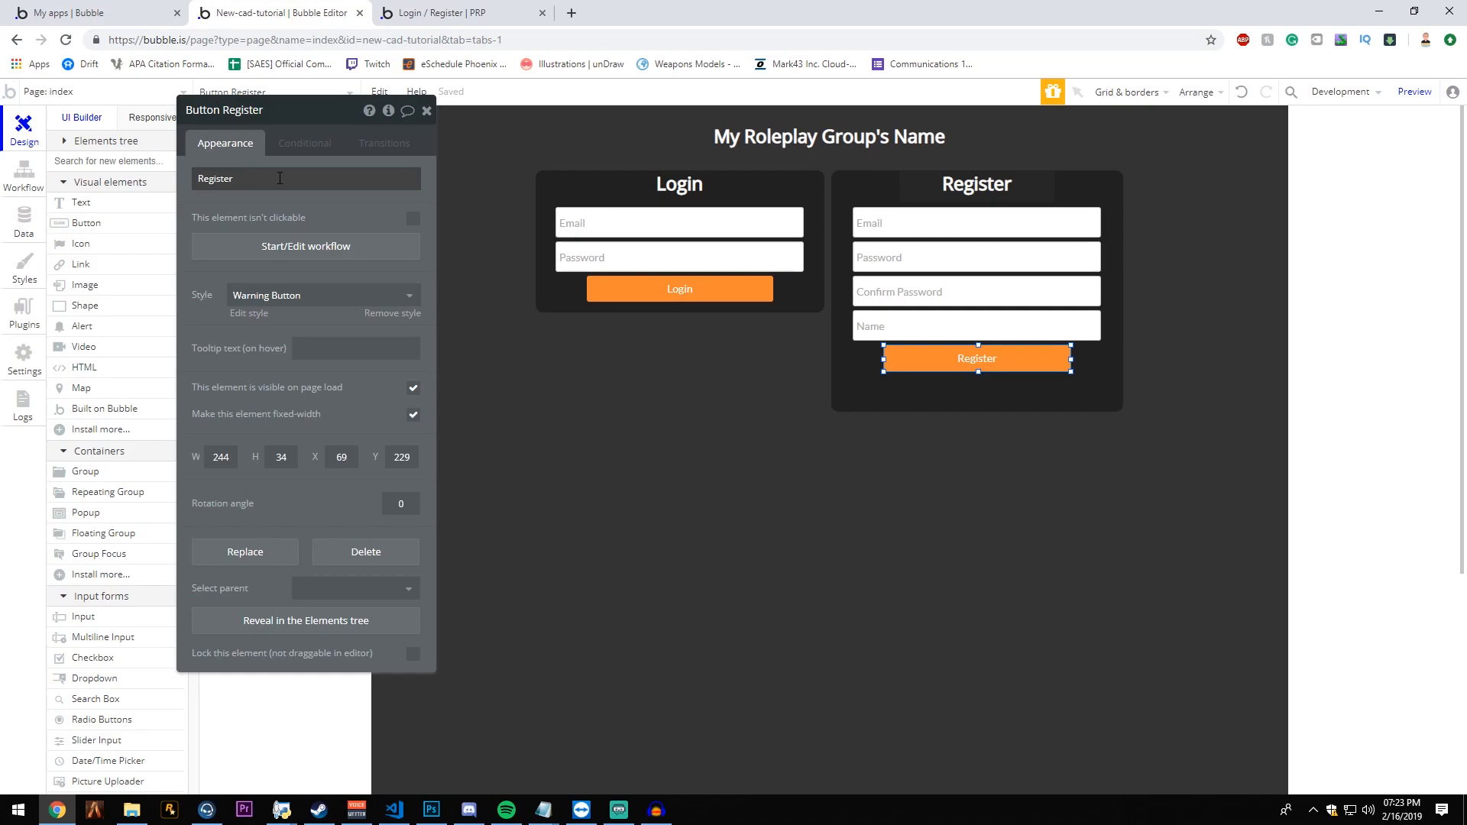
# - Shorten the register group so its lower edge sits just below the Register button, and close the property editor
pyautogui.click(986, 393)
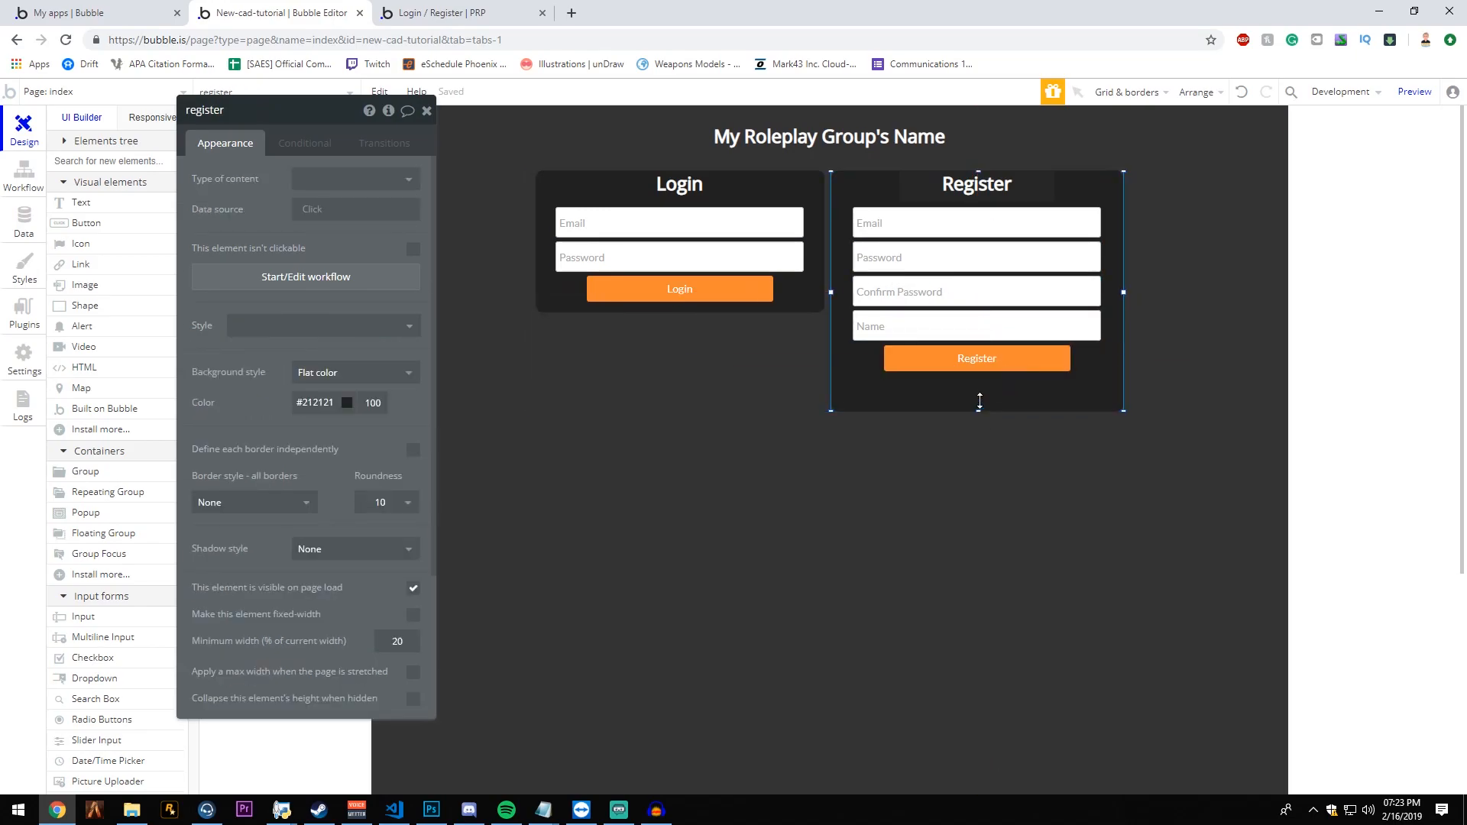
pyautogui.moveTo(978, 406); pyautogui.dragTo(976, 386)
pyautogui.click(995, 414)
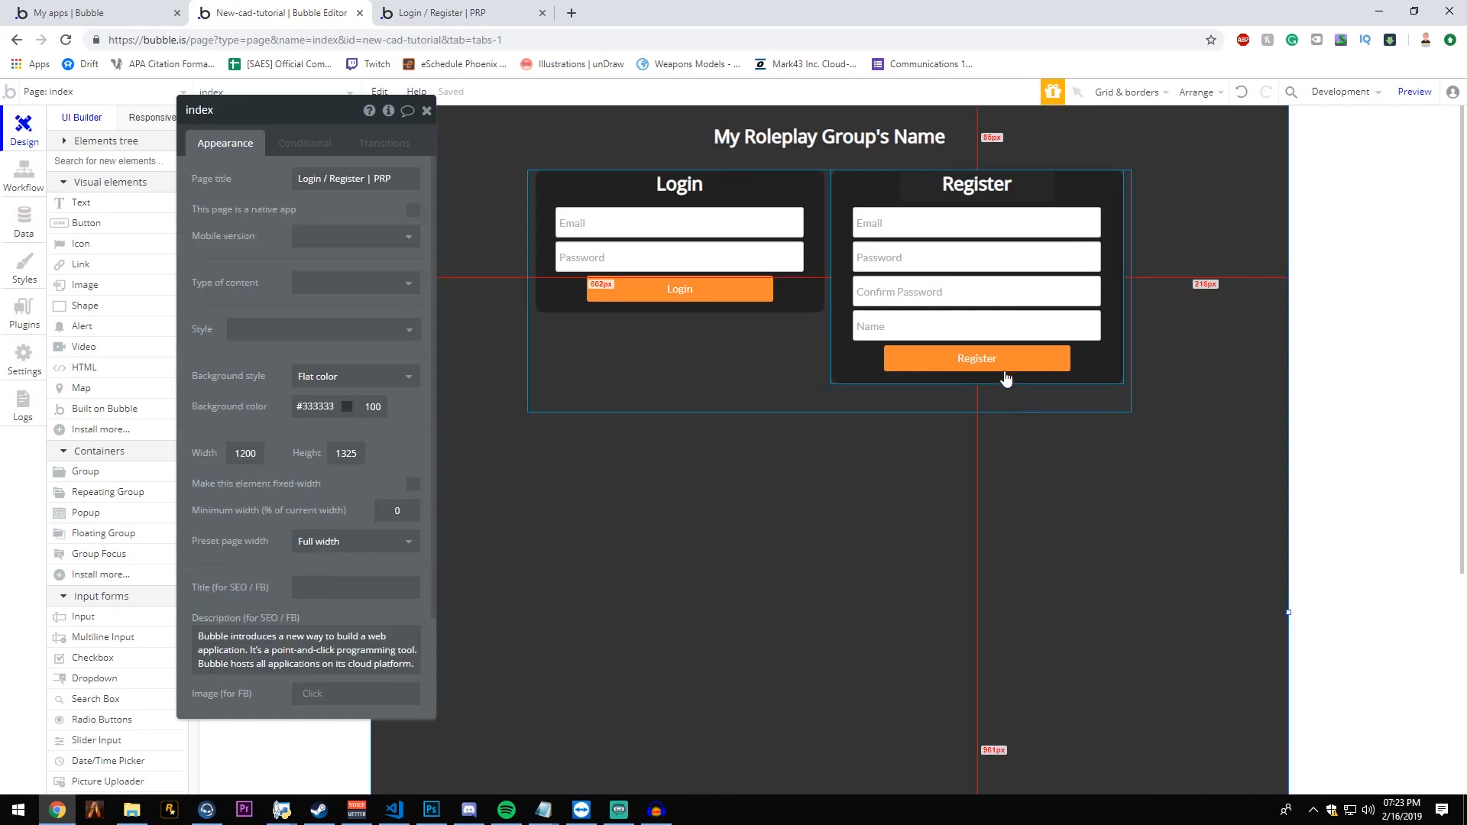
pyautogui.click(427, 111)
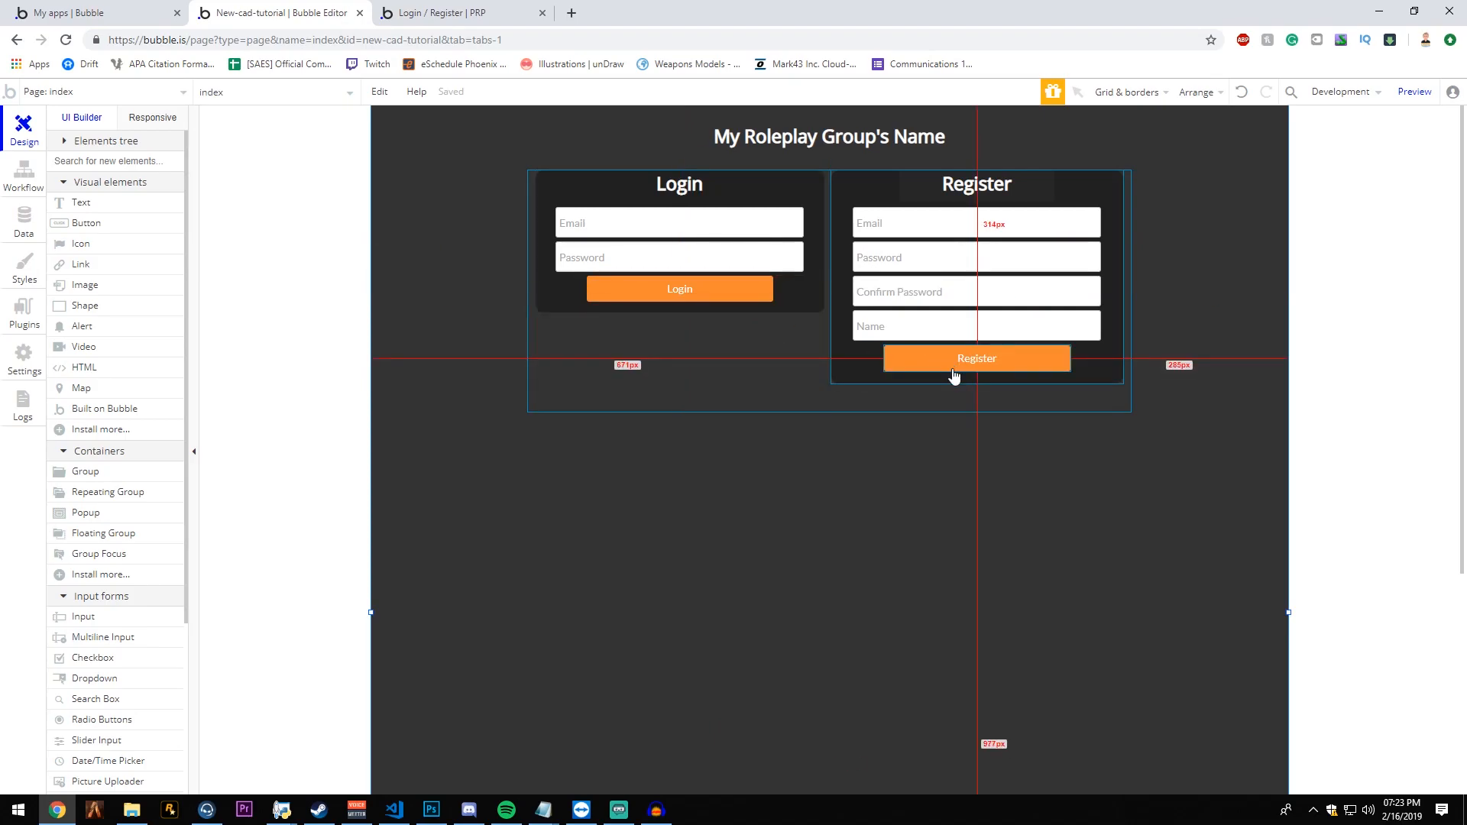
# - Create a workflow for when the login group's Login button is clicked
pyautogui.doubleClick(725, 291)
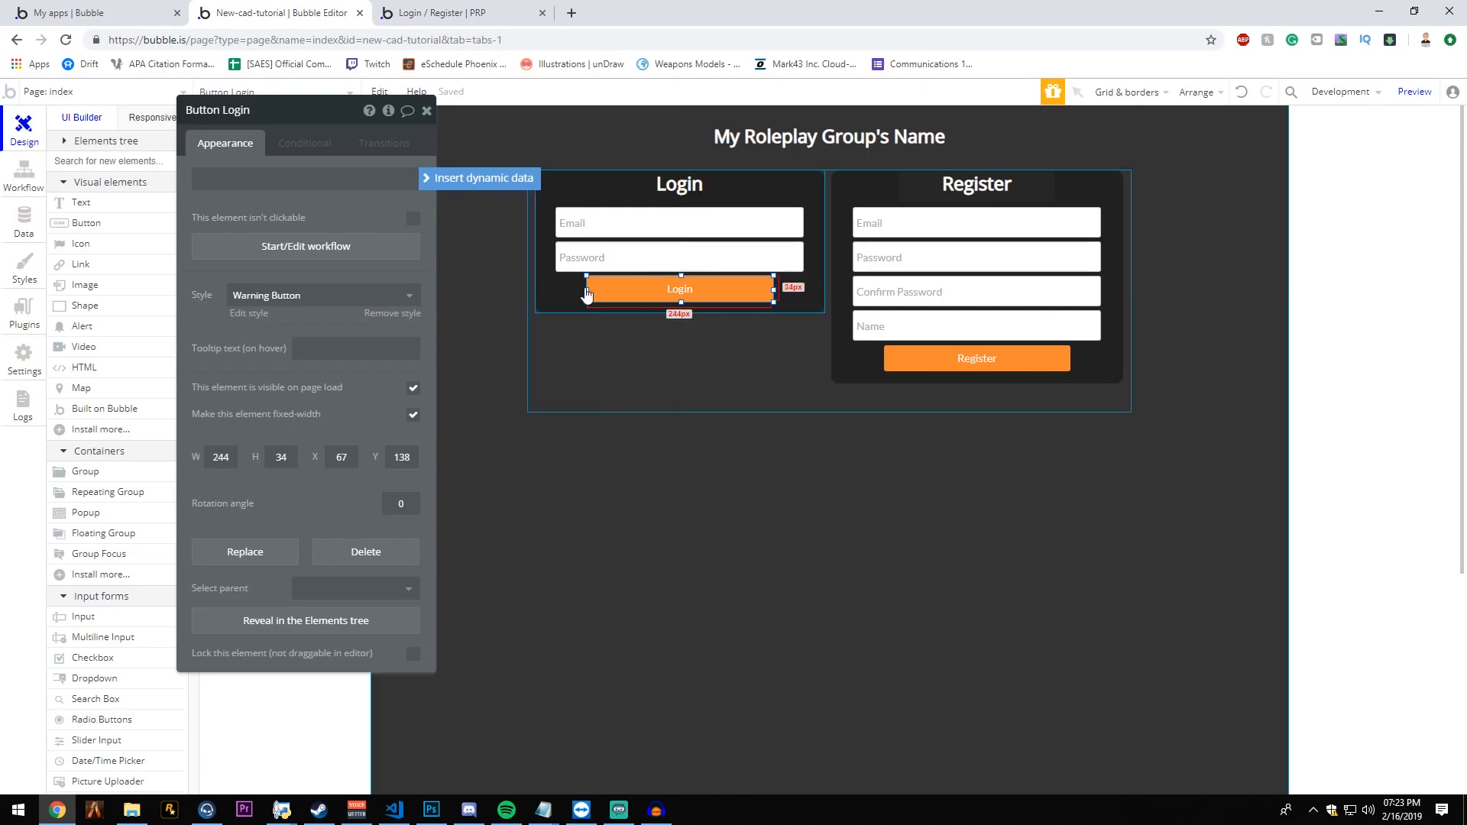
pyautogui.moveTo(304, 213); pyautogui.dragTo(1010, 325)
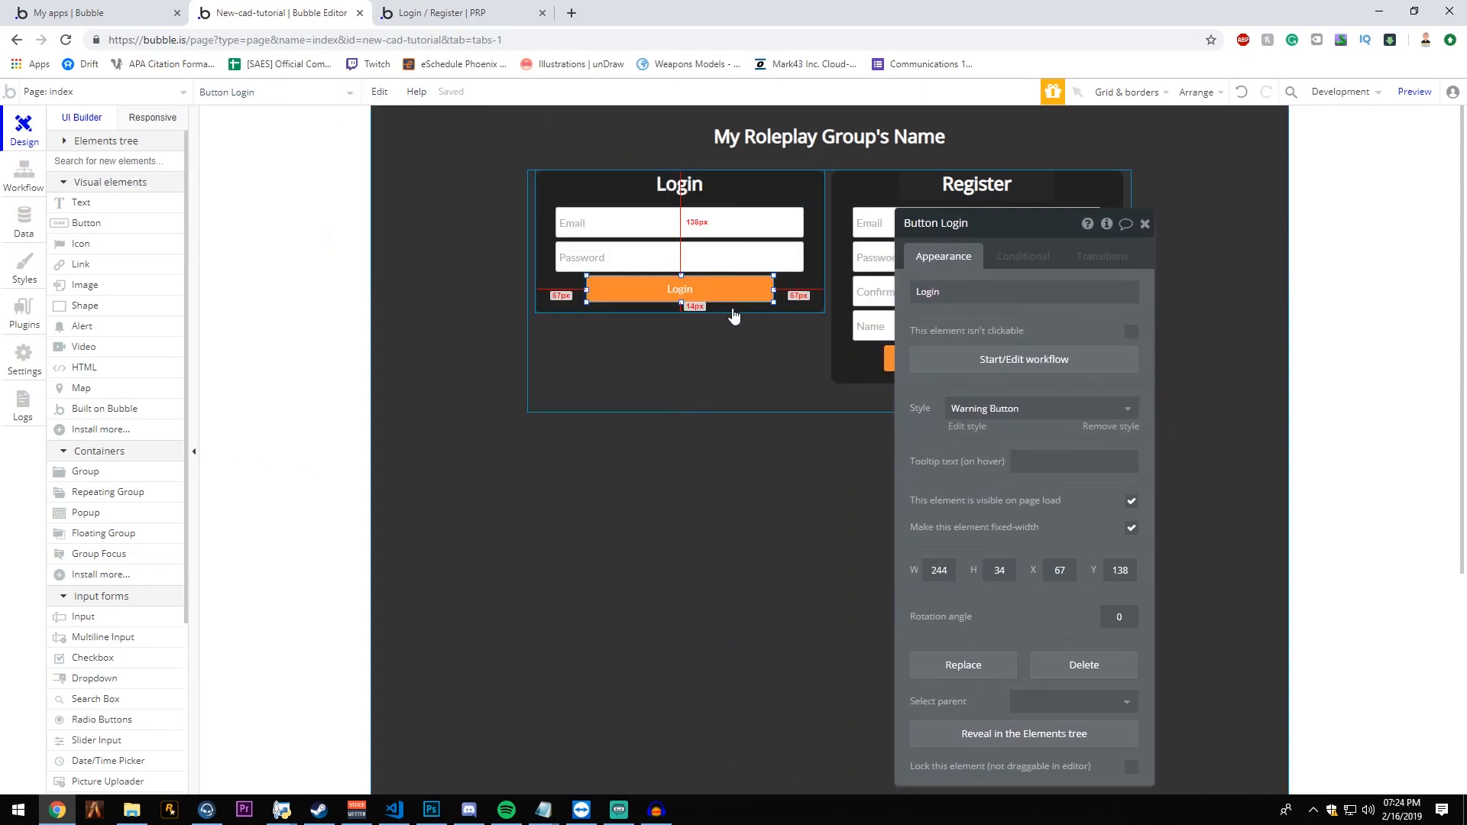
pyautogui.click(1030, 359)
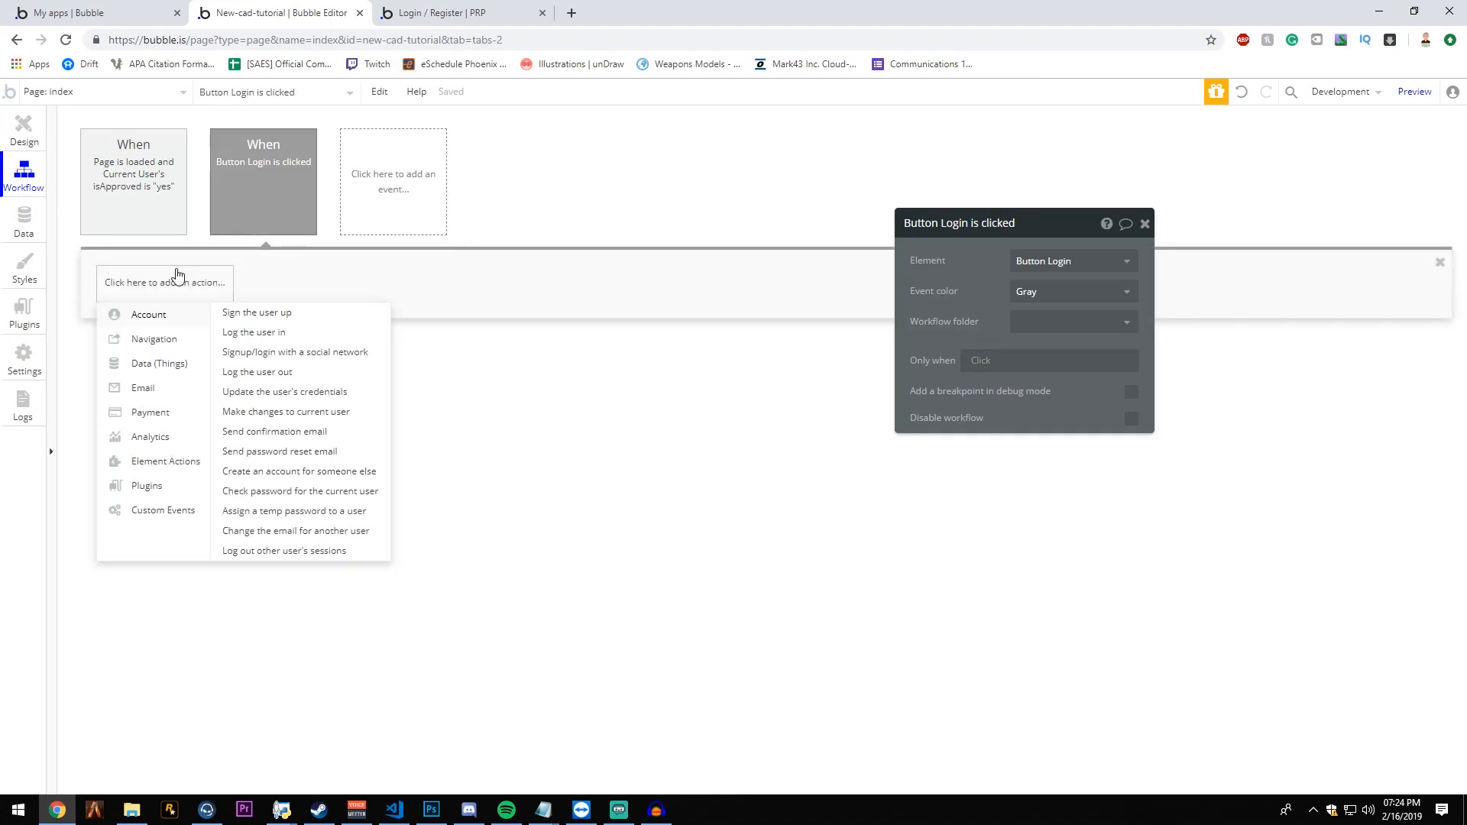
pyautogui.click(177, 275)
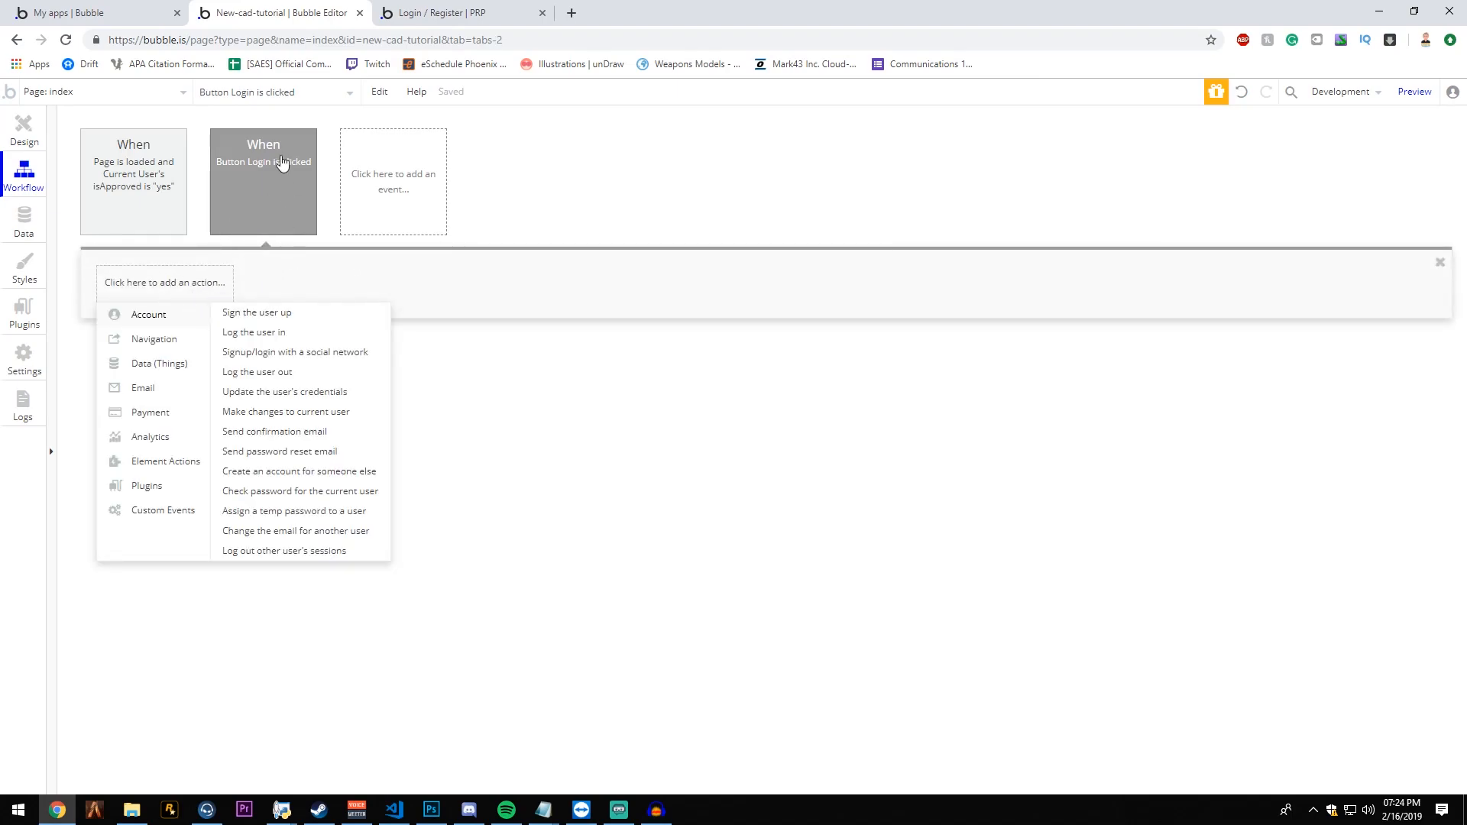
pyautogui.click(294, 188)
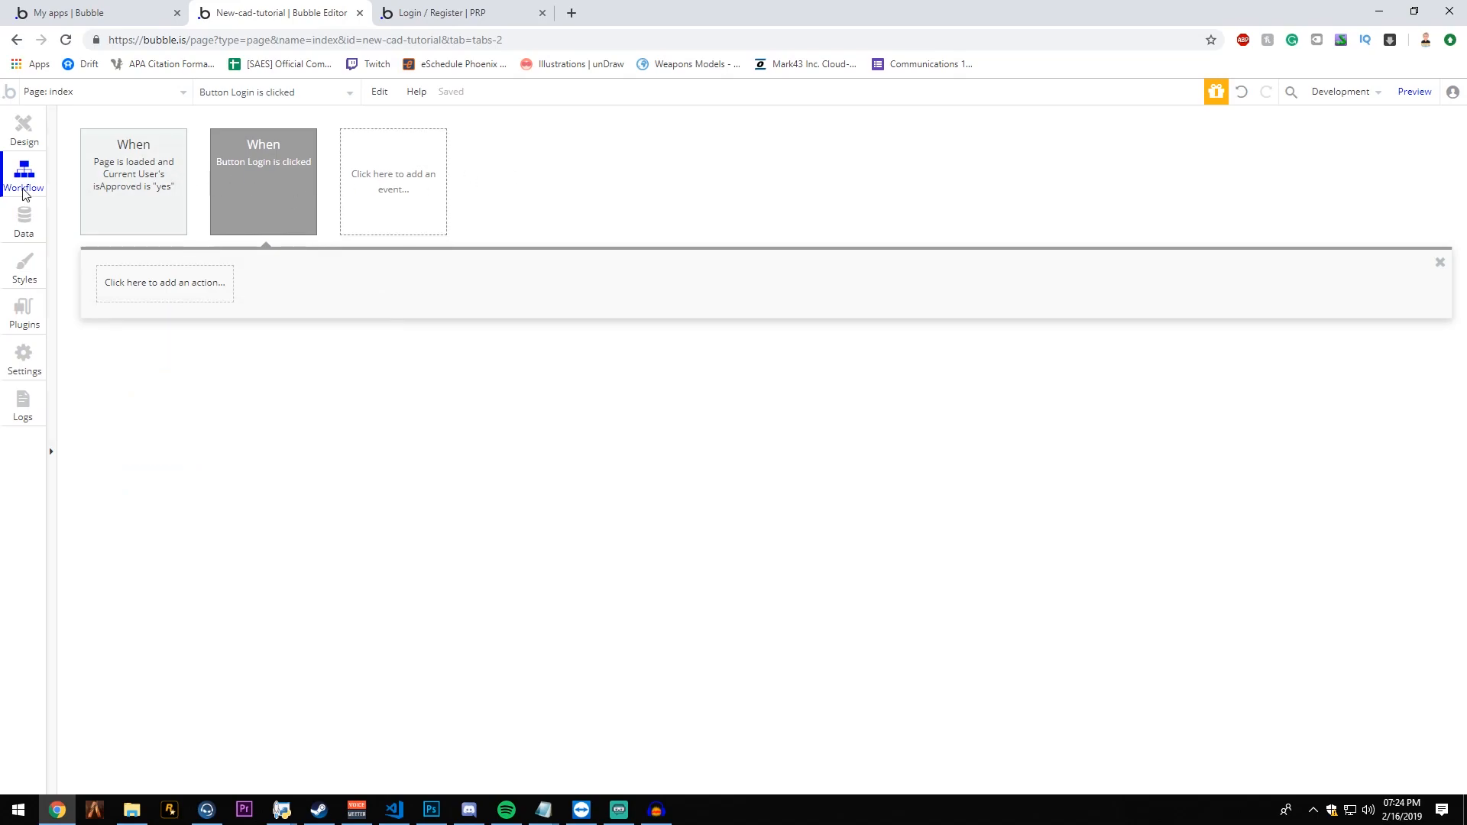
# - Add a Log the user in action to the Login button's workflow
pyautogui.moveTo(242, 173)
pyautogui.click(180, 296)
pyautogui.moveTo(172, 347)
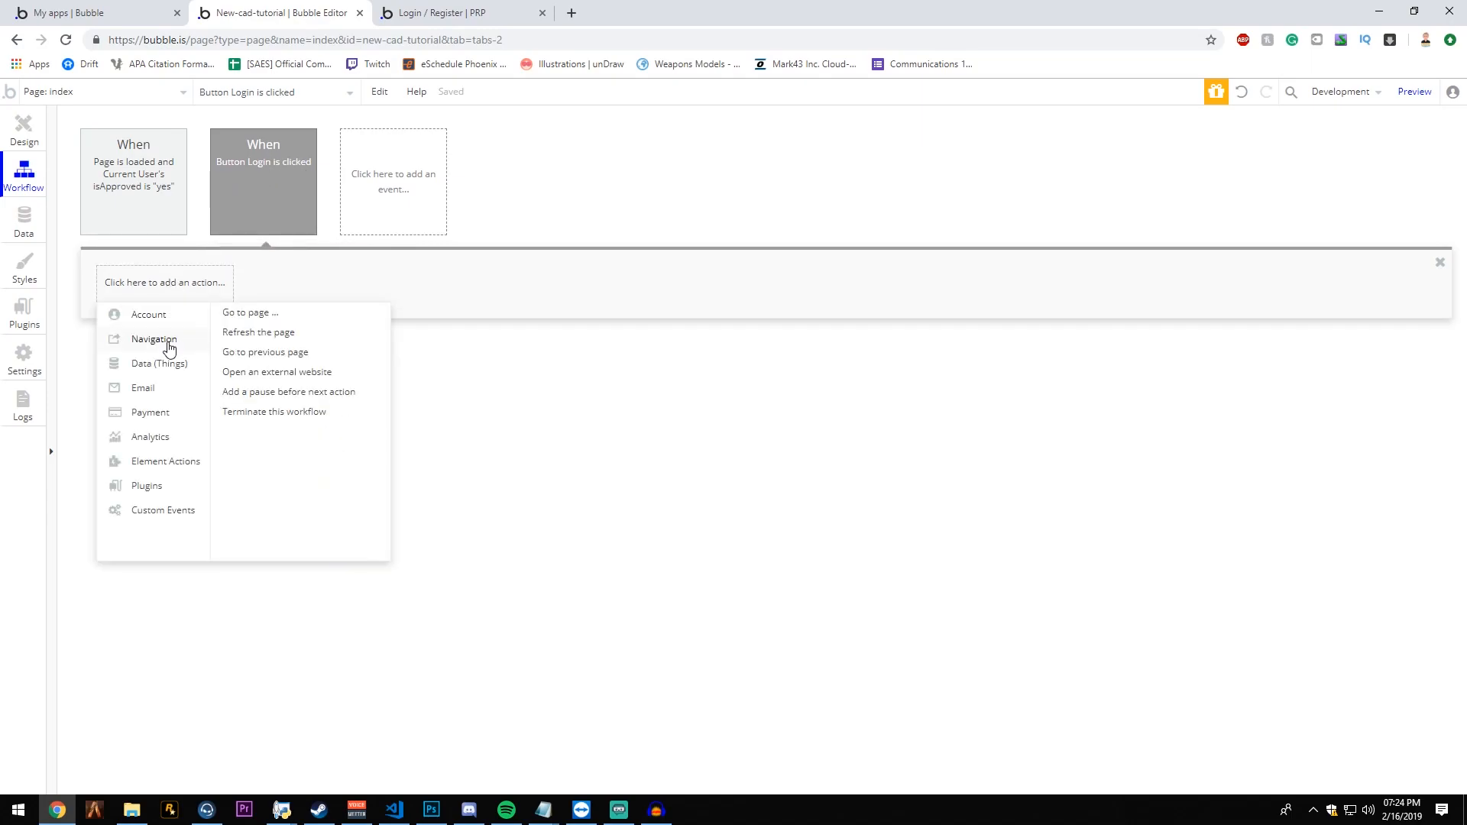
pyautogui.moveTo(153, 317)
pyautogui.click(263, 332)
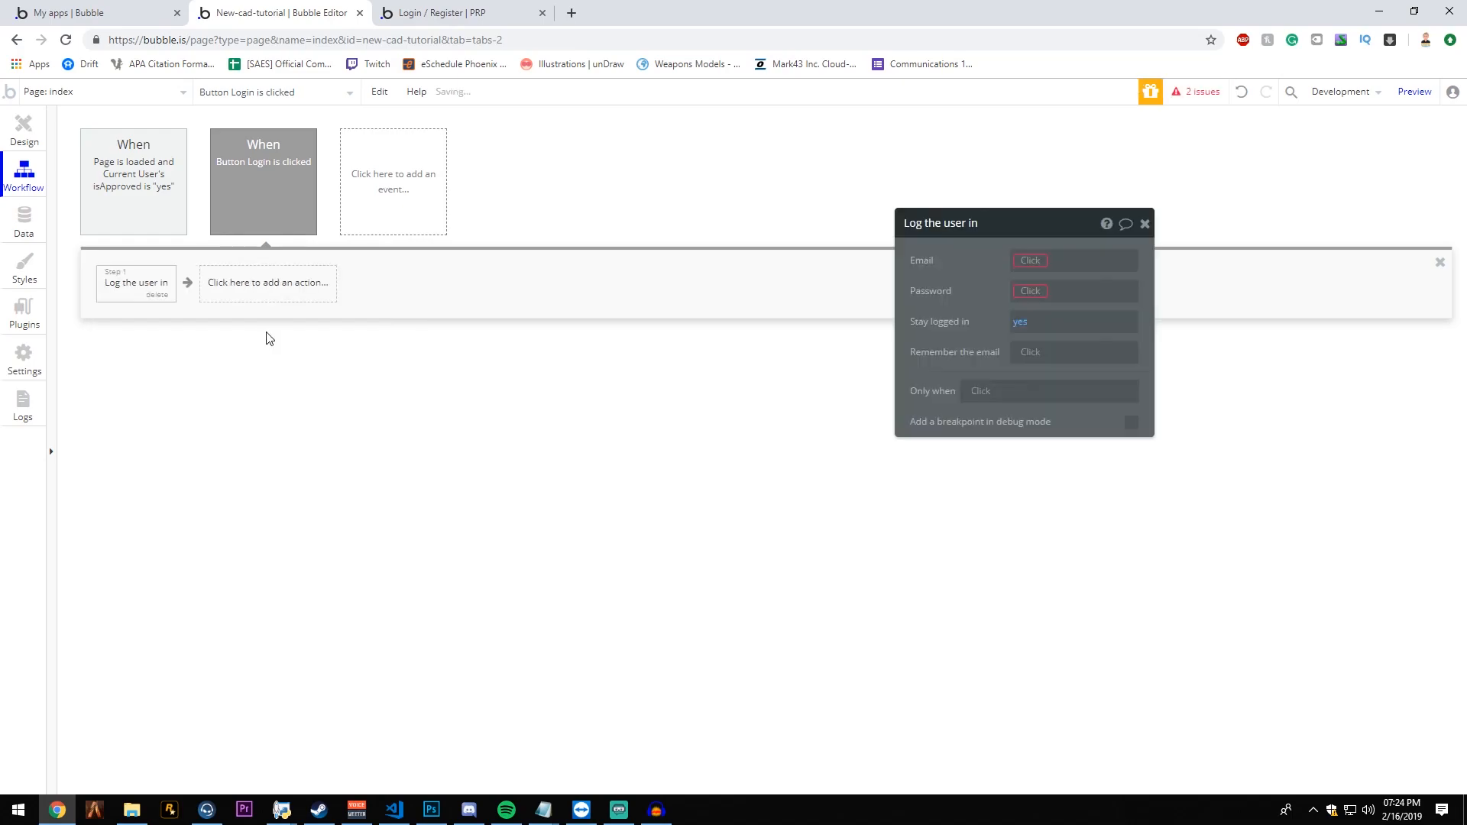
# - Set the login action's Email to login Email's value and its Password to login Password's value
pyautogui.moveTo(1031, 247); pyautogui.dragTo(659, 247)
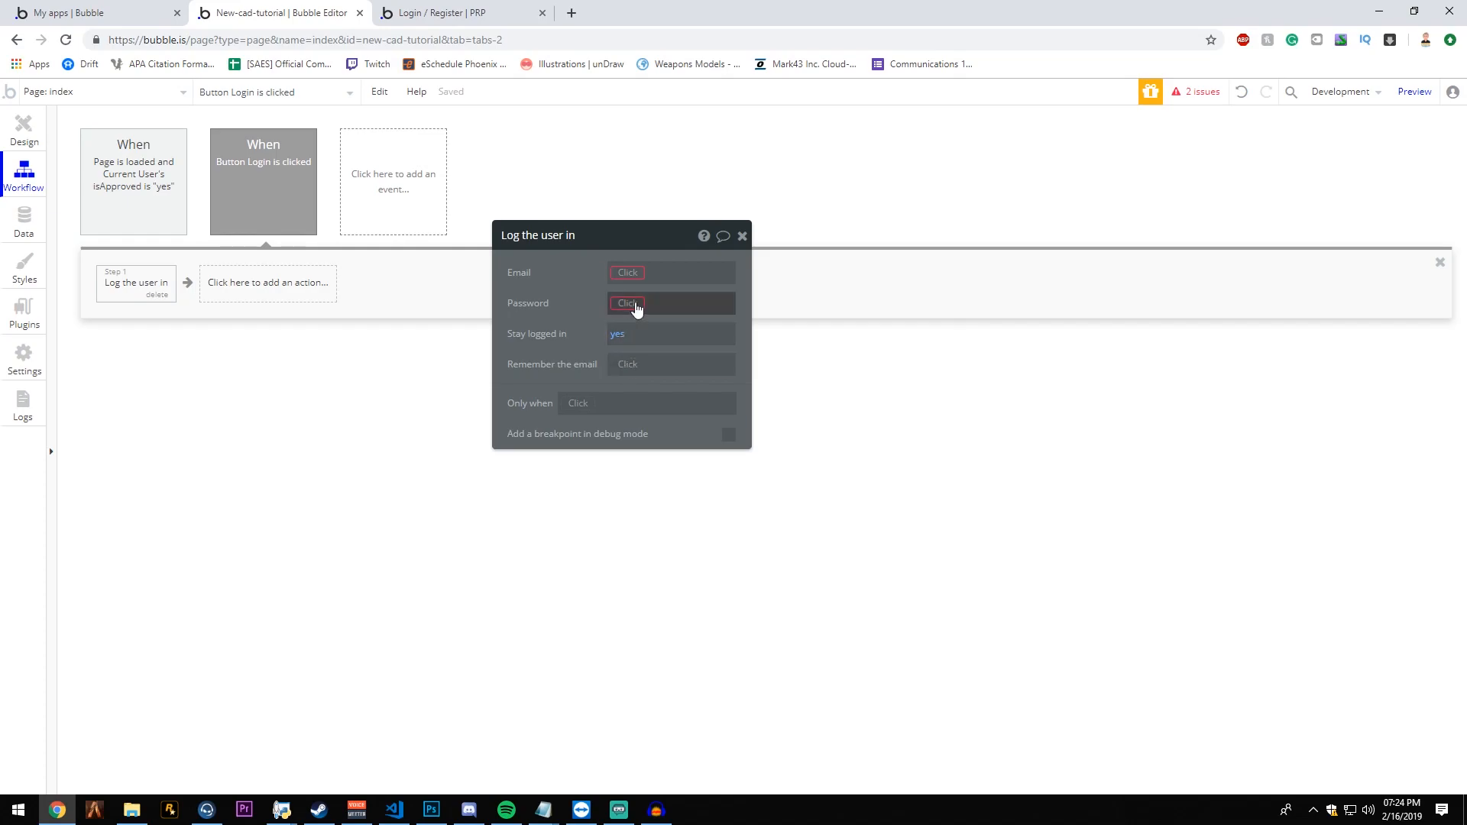
pyautogui.click(631, 273)
pyautogui.click(698, 413)
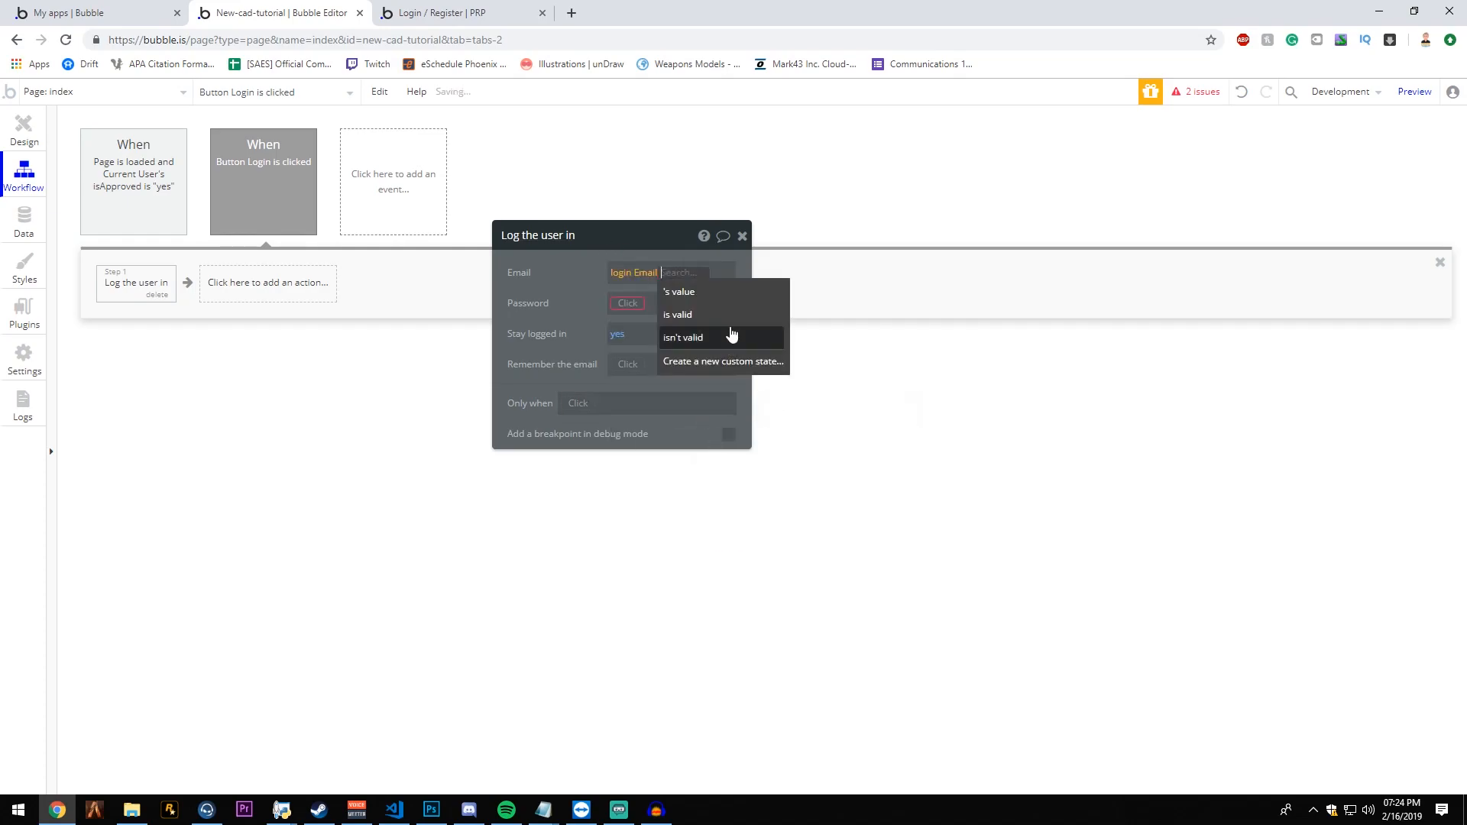
pyautogui.click(727, 293)
pyautogui.click(628, 303)
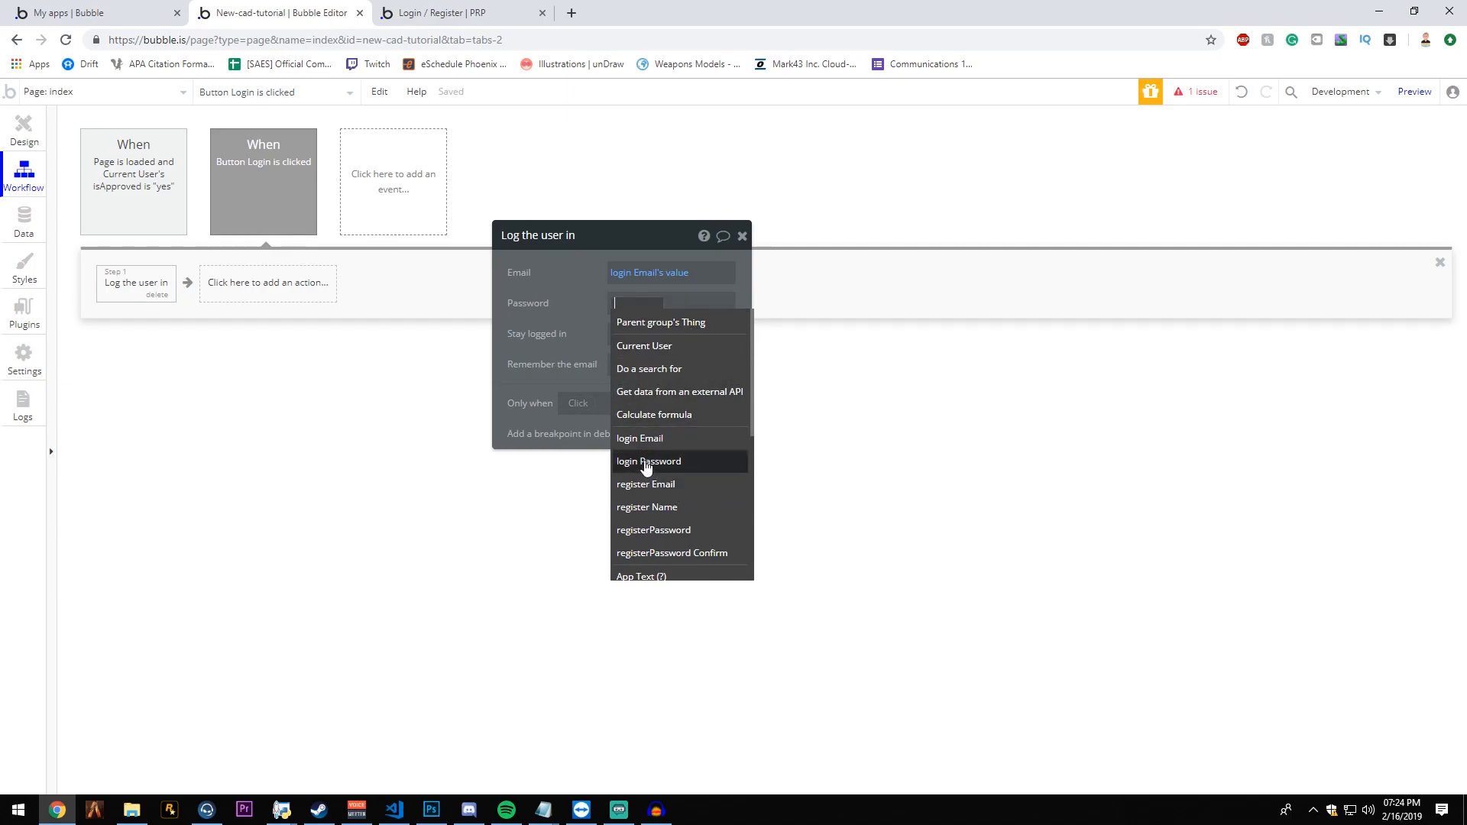
pyautogui.click(648, 462)
pyautogui.click(700, 337)
pyautogui.moveTo(588, 359); pyautogui.dragTo(587, 338)
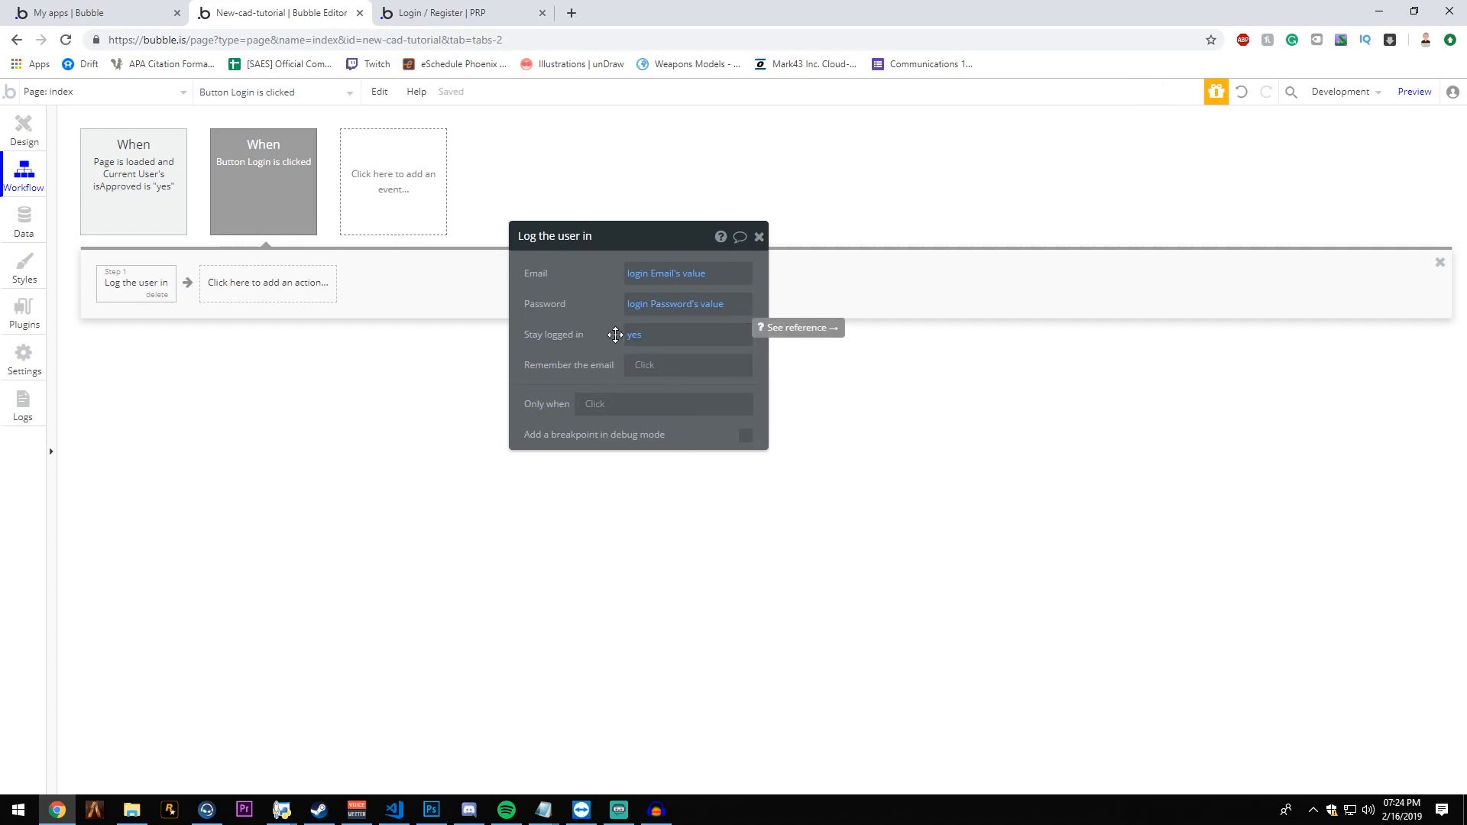
# - Add a Go to page action after the login action in the Login button's workflow, with home as its destination
pyautogui.click(279, 284)
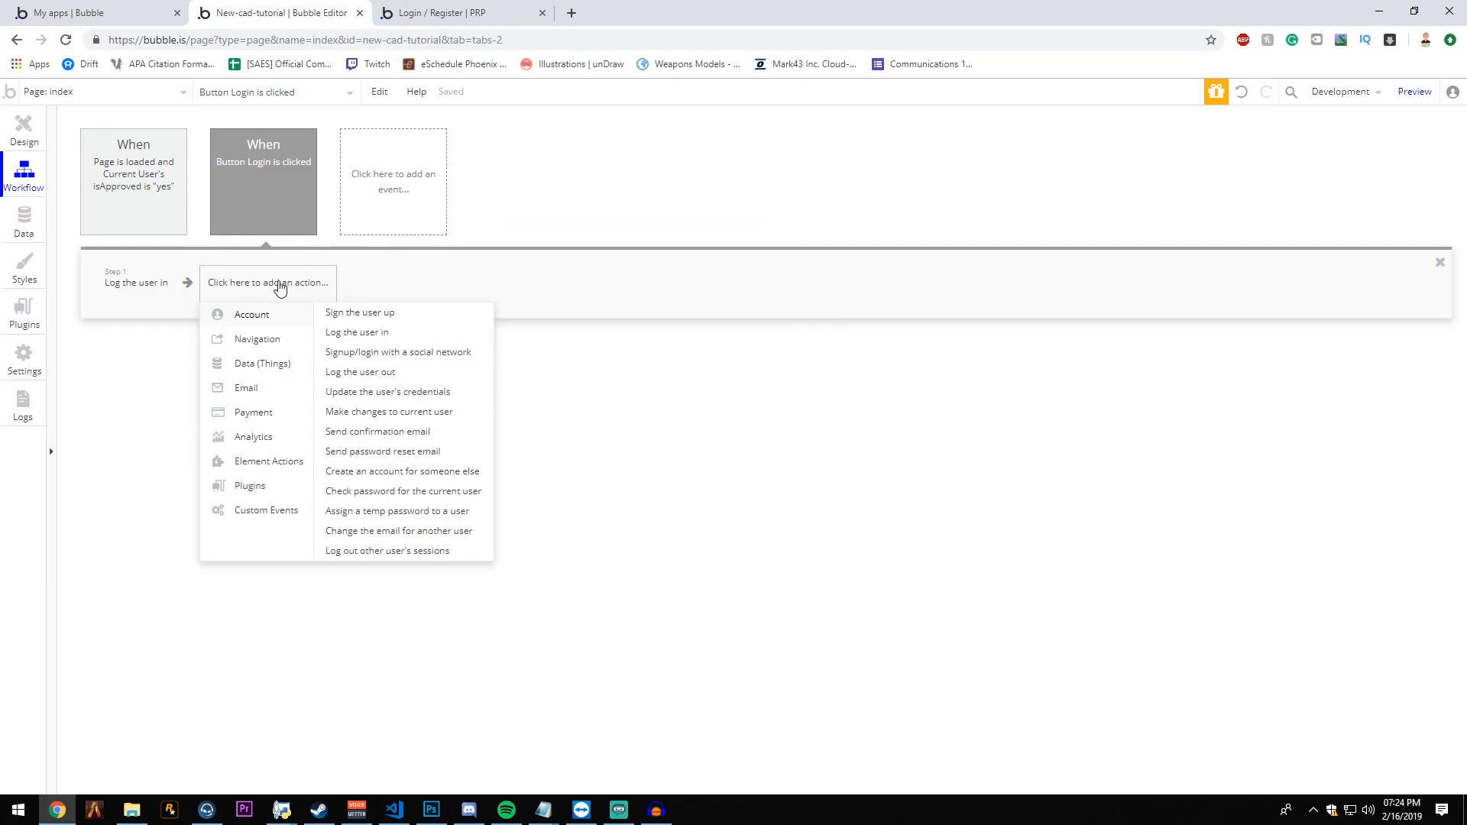
pyautogui.moveTo(271, 345)
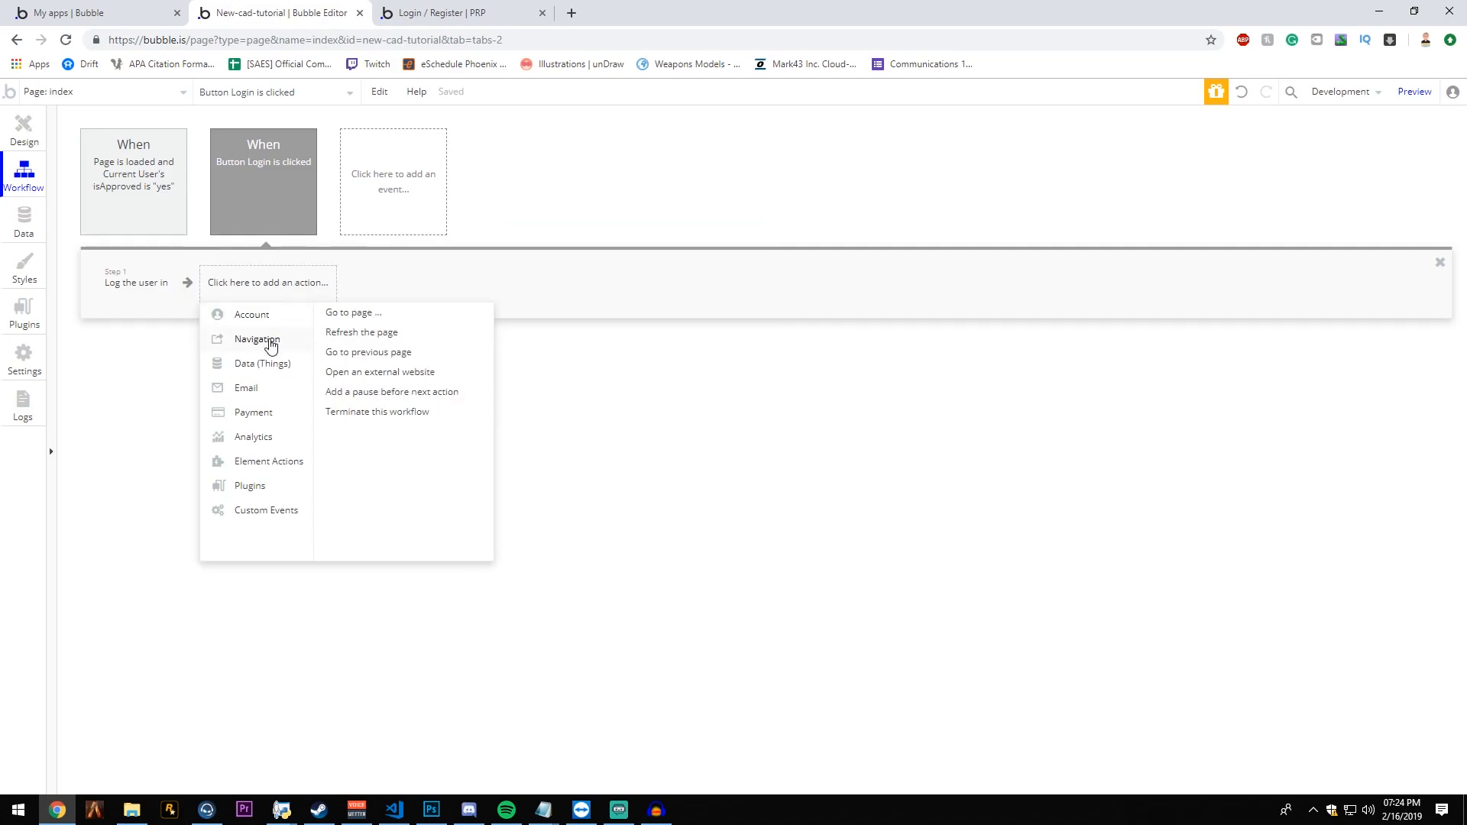
pyautogui.click(353, 313)
pyautogui.click(699, 273)
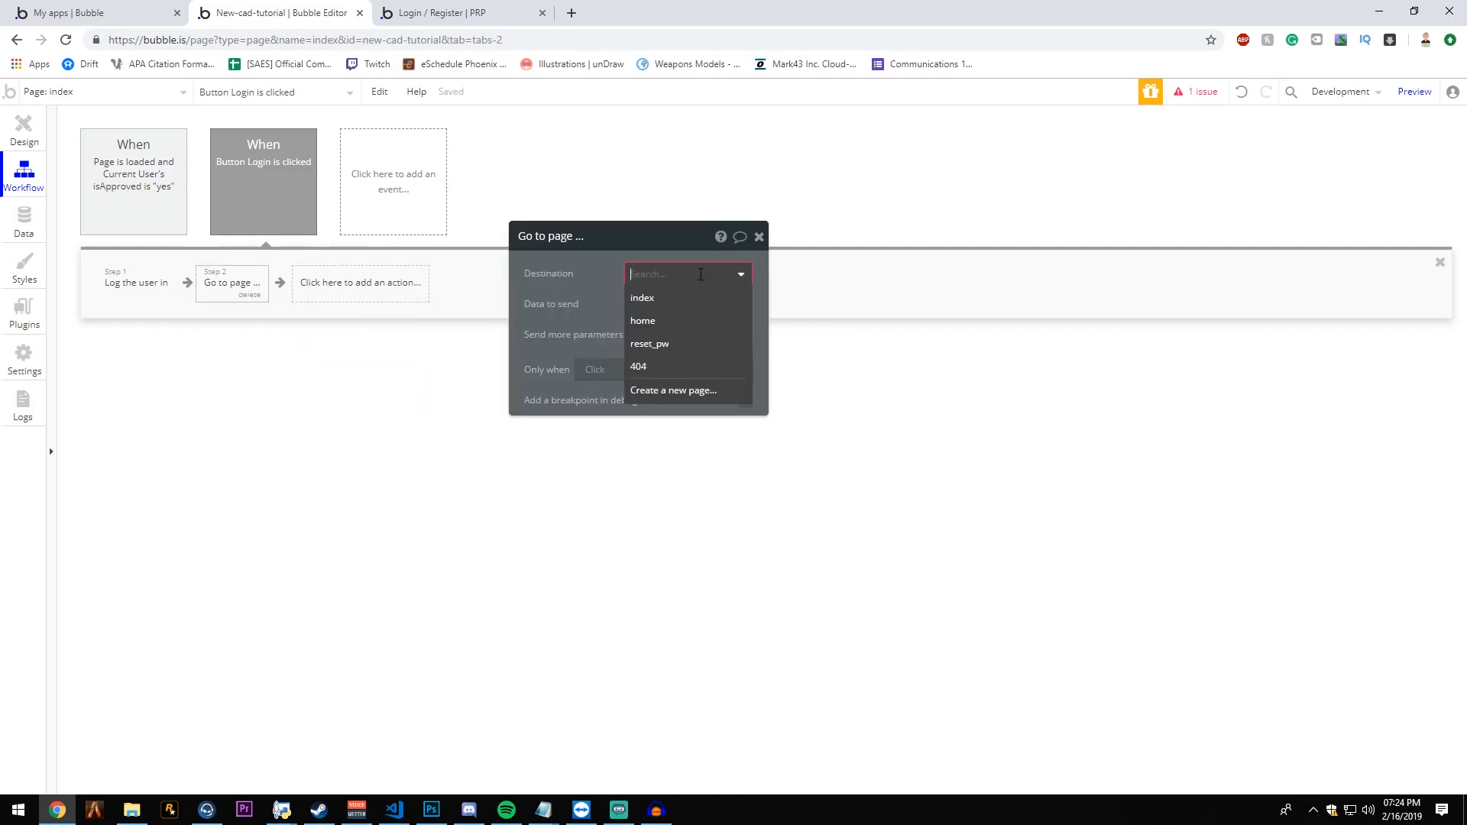
pyautogui.click(673, 320)
pyautogui.moveTo(586, 285); pyautogui.dragTo(634, 297)
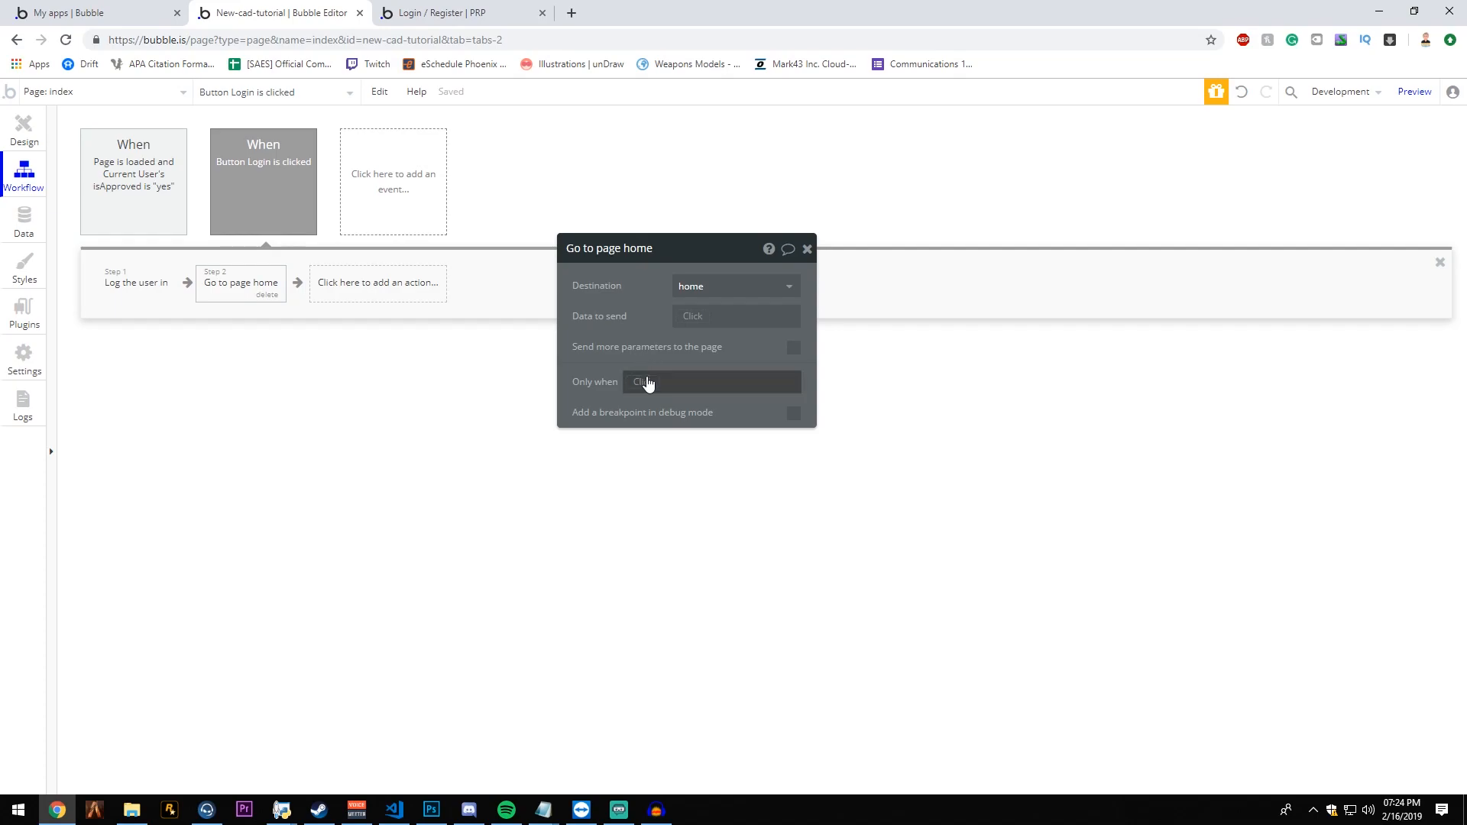
# - Restrict the Go to page home action to run only when Current User's isApproved is "yes"
pyautogui.click(646, 382)
pyautogui.click(676, 447)
pyautogui.click(721, 403)
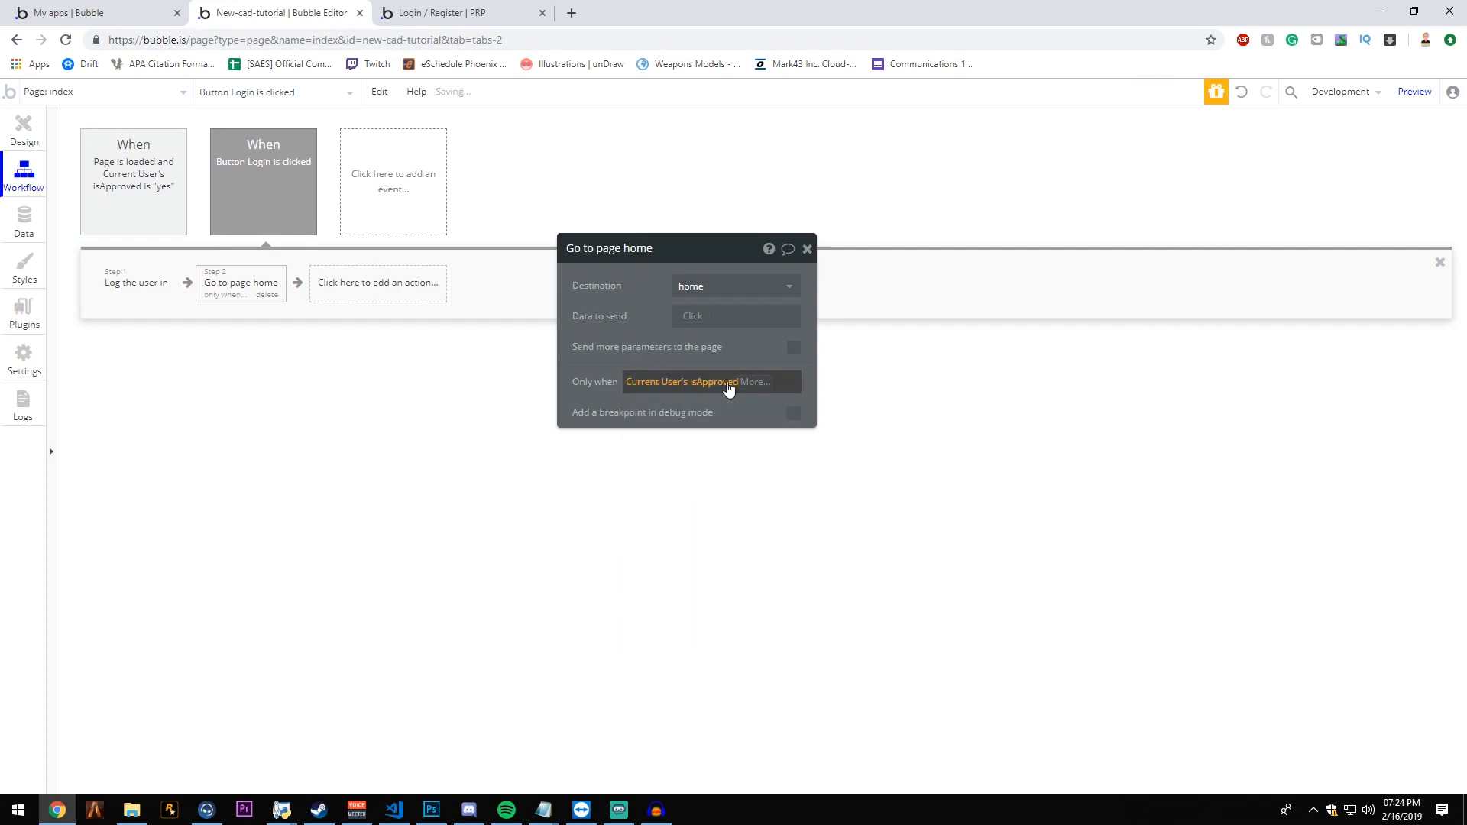
pyautogui.click(744, 384)
pyautogui.click(766, 428)
pyautogui.moveTo(596, 332); pyautogui.dragTo(594, 332)
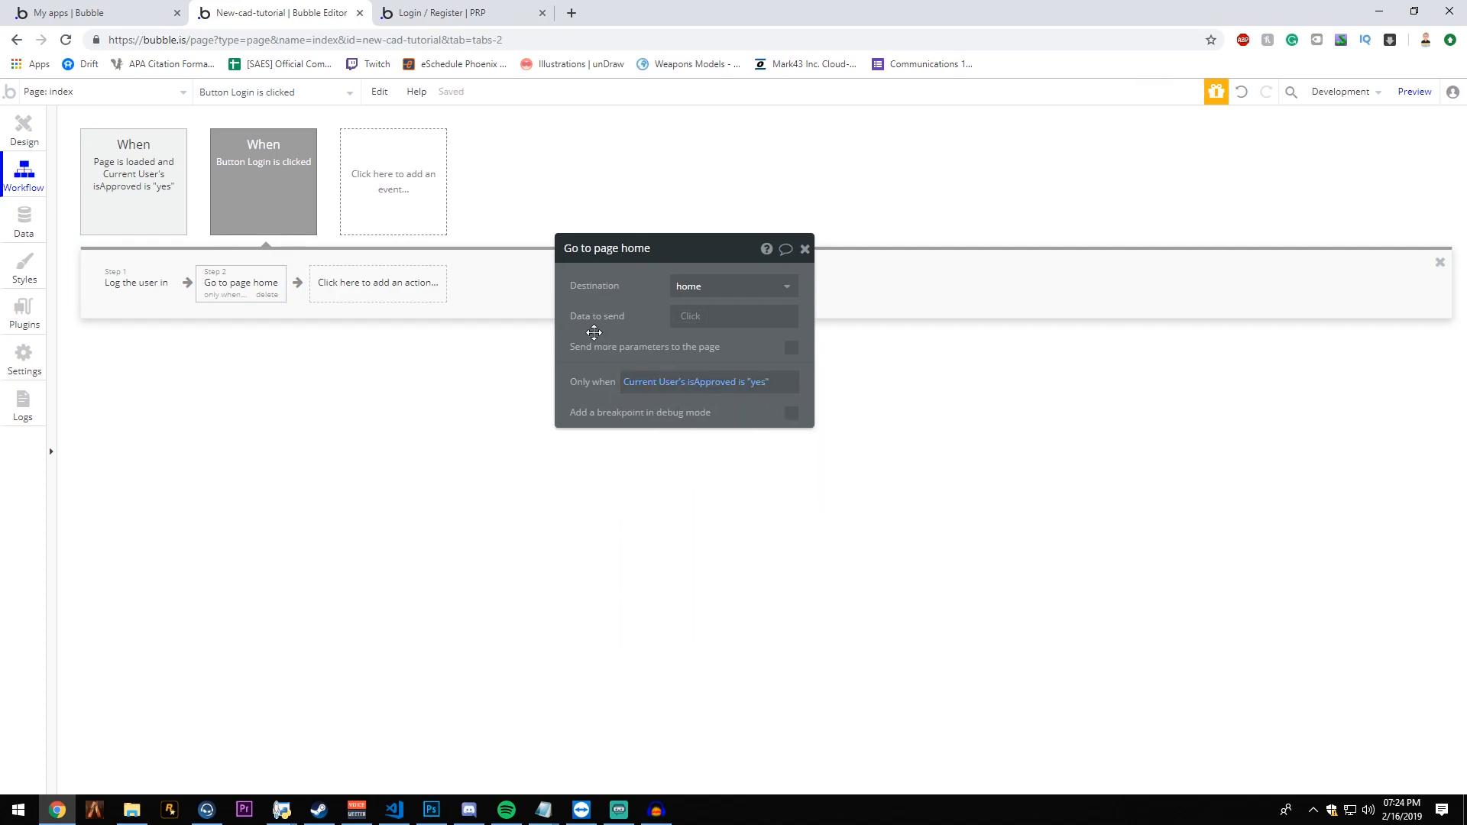
# - Return to the page design, place an alert just below the login group, and center the parent group of both forms horizontally
pyautogui.click(9, 138)
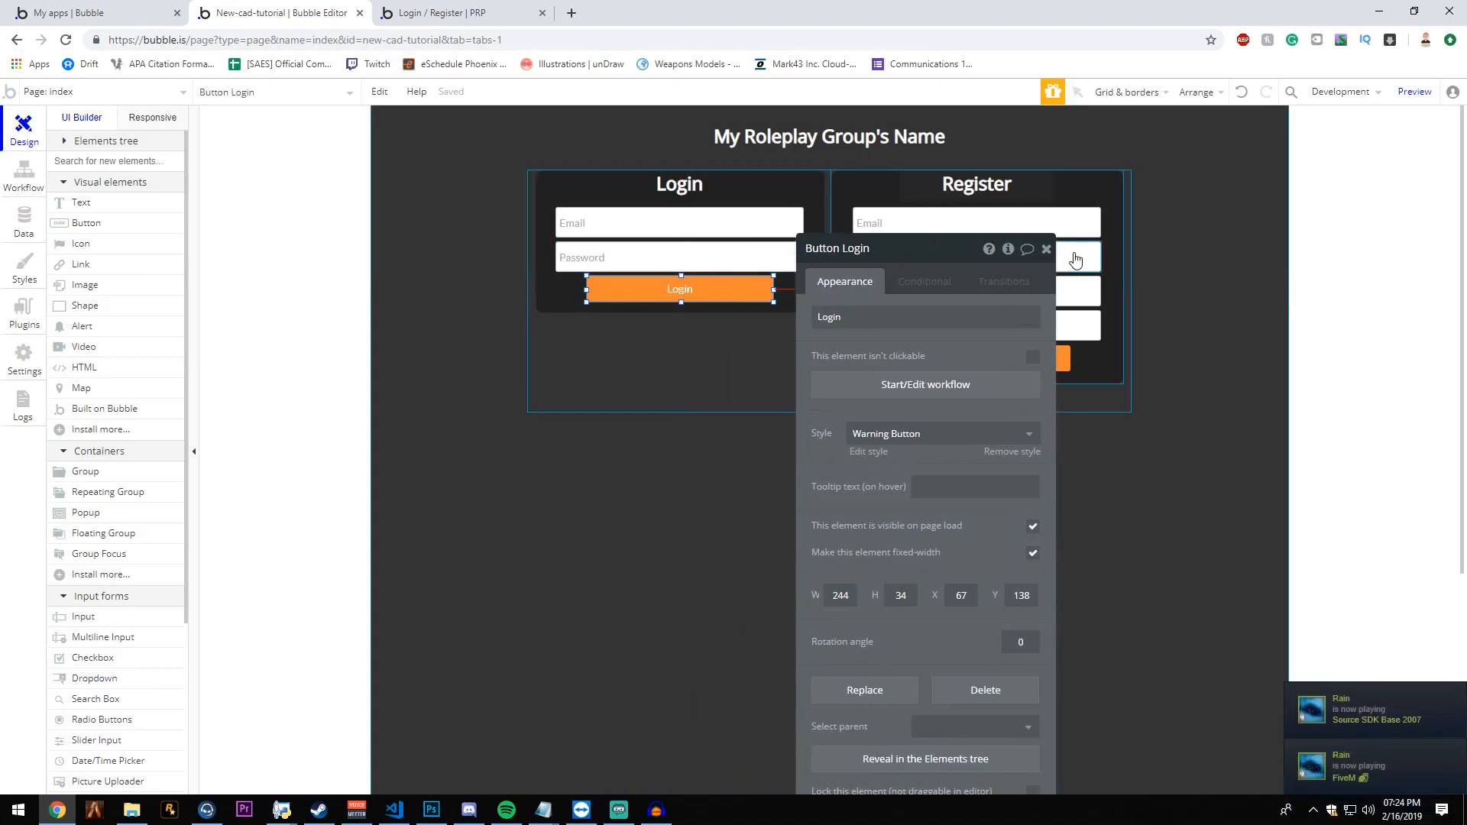
pyautogui.click(1046, 249)
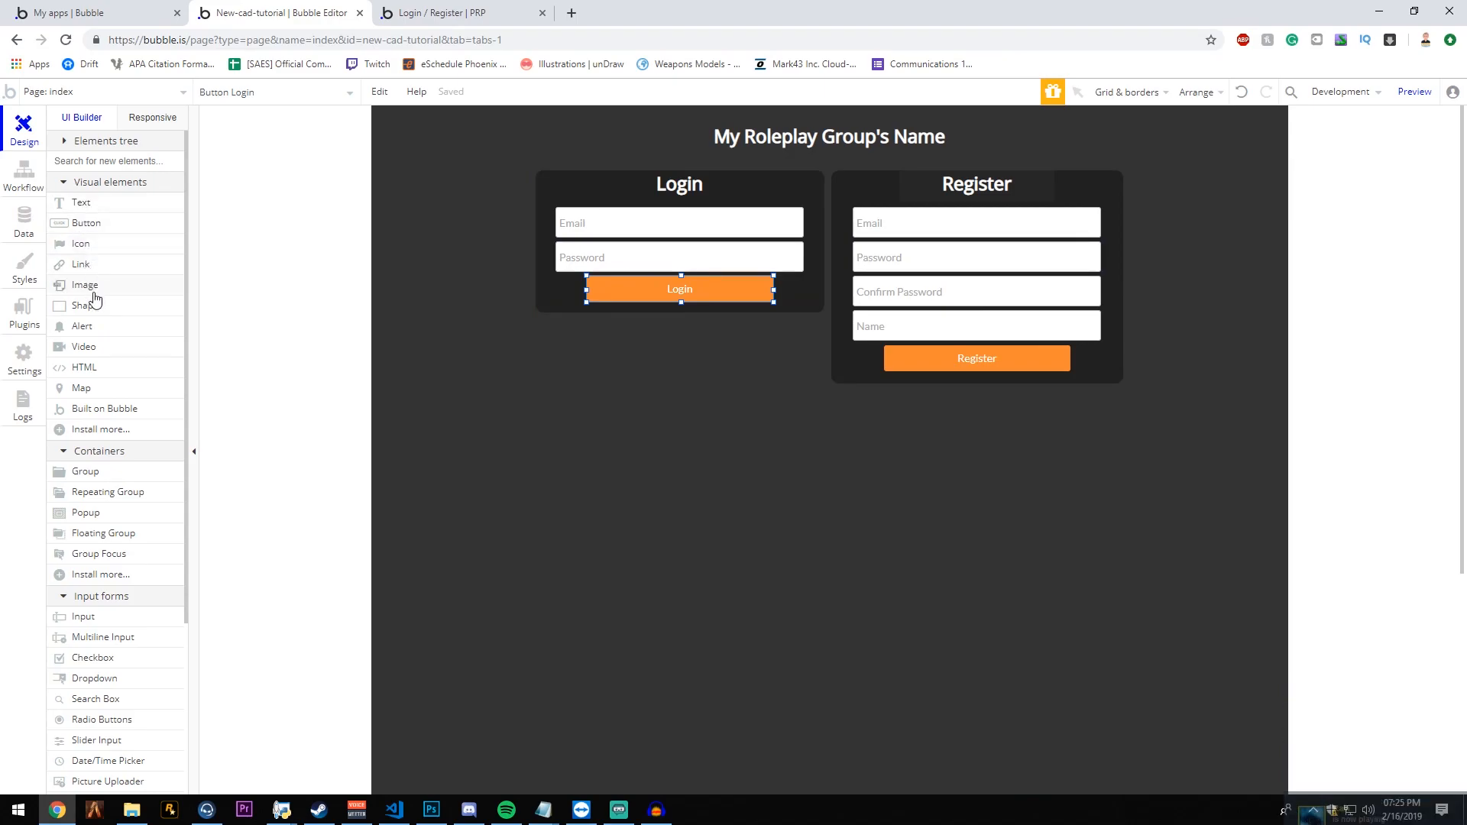
pyautogui.click(86, 331)
pyautogui.moveTo(568, 337); pyautogui.dragTo(699, 339)
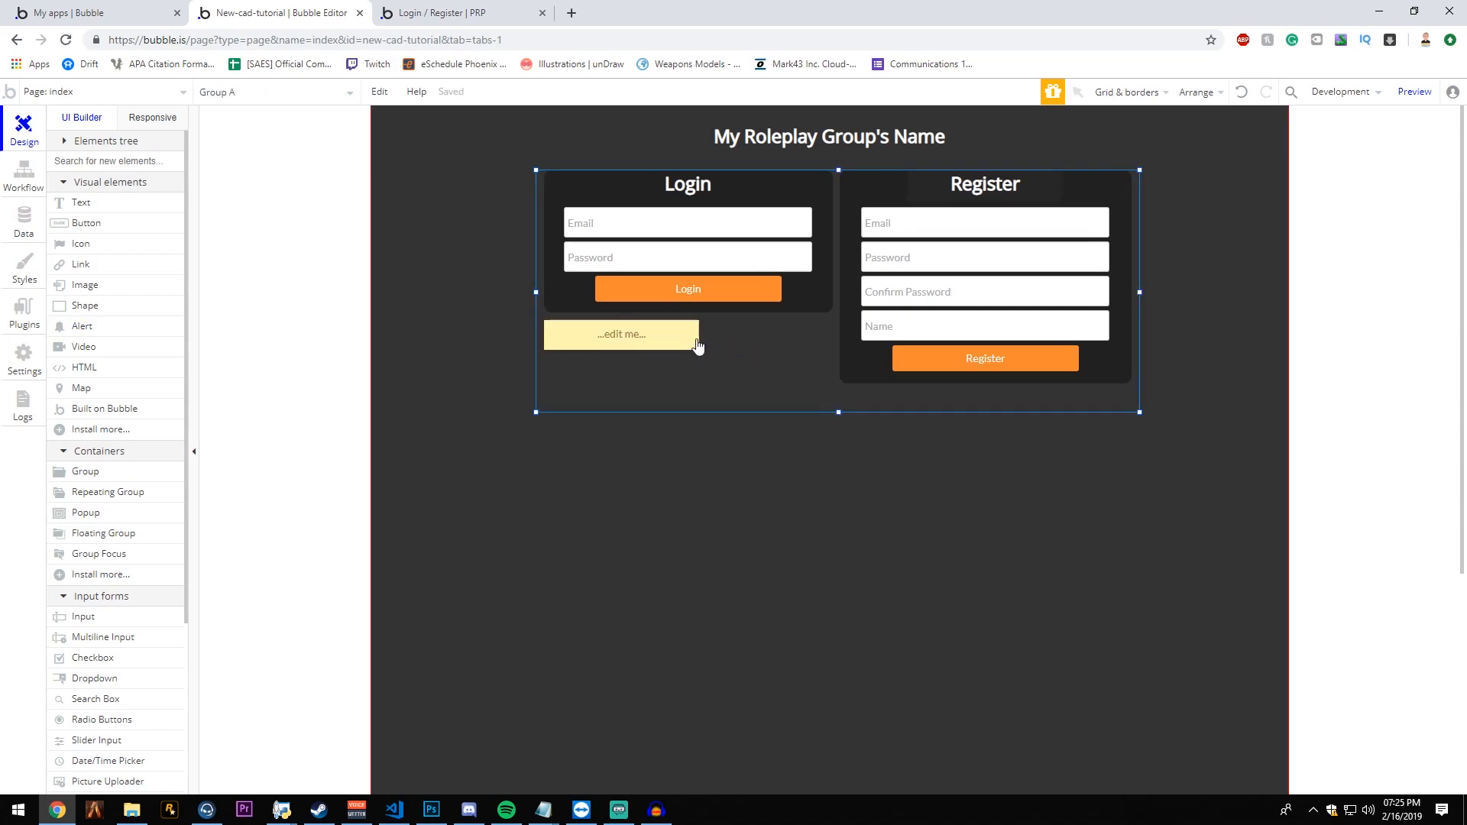
pyautogui.rightClick(718, 345)
pyautogui.click(818, 697)
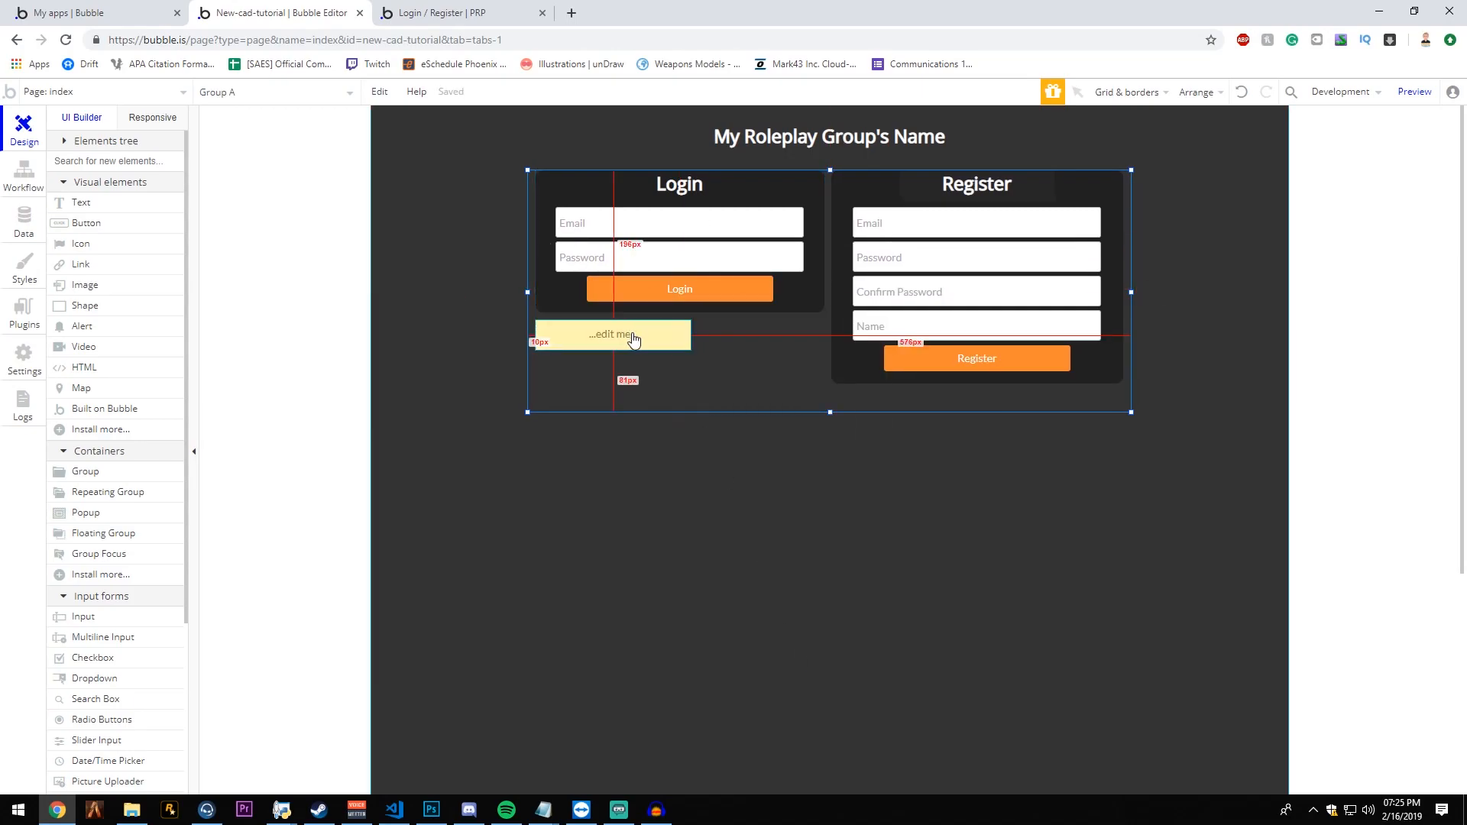
# - Widen the alert to match the login group's width, about 378 px
pyautogui.click(691, 340)
pyautogui.moveTo(690, 341); pyautogui.dragTo(828, 346)
pyautogui.rightClick(749, 338)
# - Apply the Danger Alert style to the alert, increase its height to about 50 px, and leave it selected
pyautogui.doubleClick(714, 336)
pyautogui.click(943, 423)
pyautogui.click(871, 468)
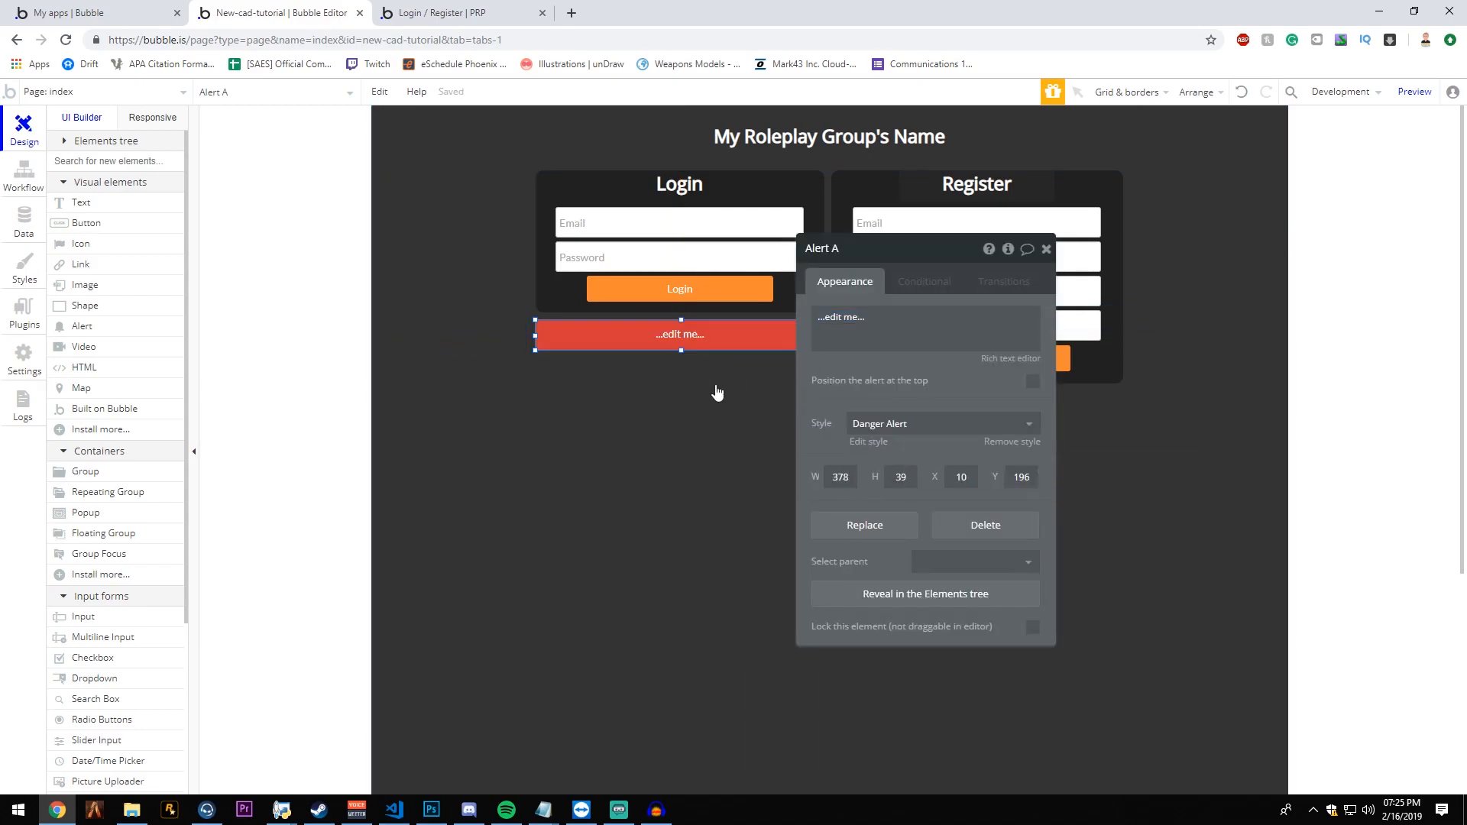
pyautogui.moveTo(681, 351); pyautogui.dragTo(681, 358)
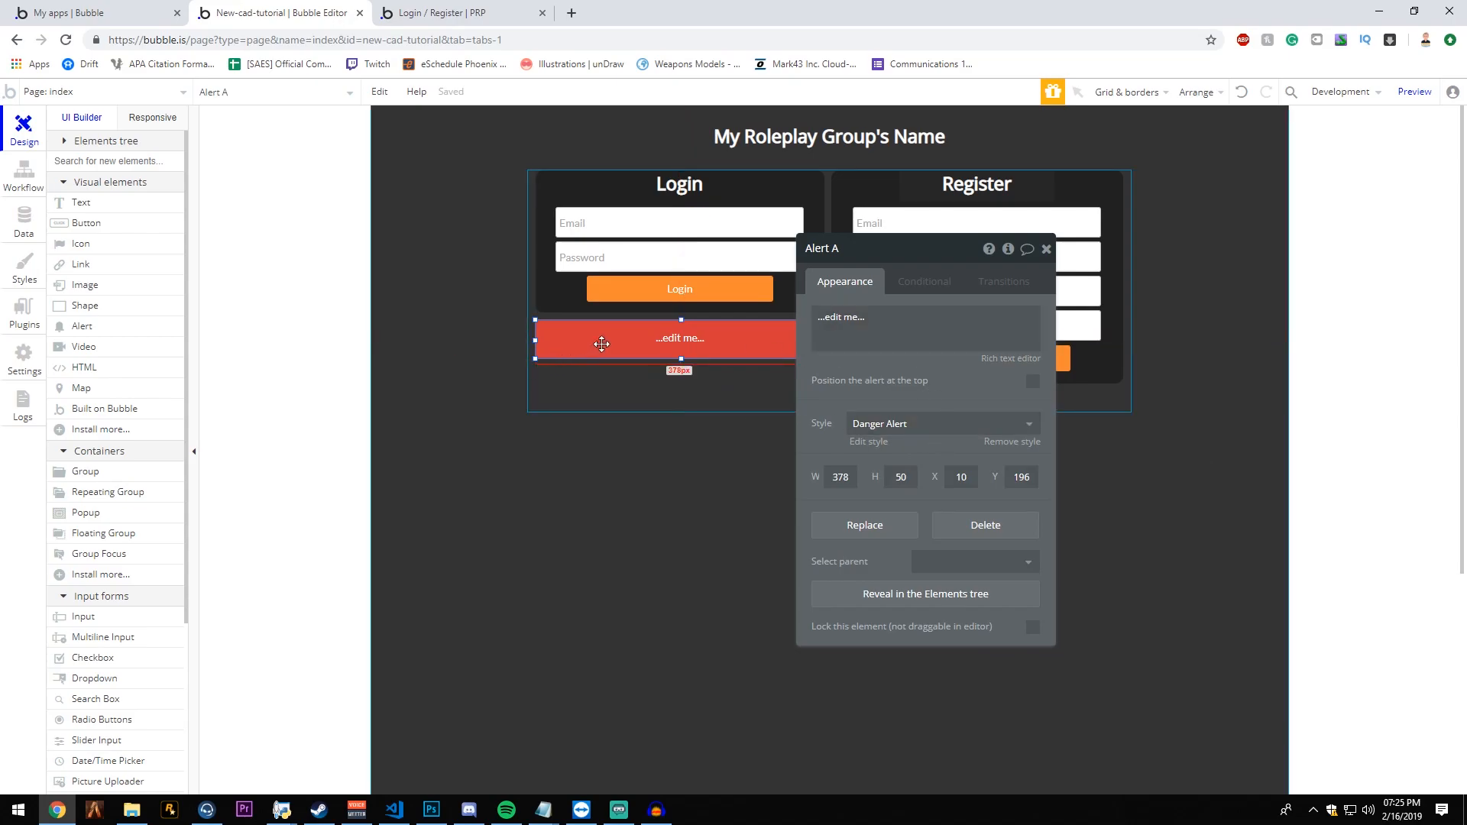
pyautogui.click(686, 288)
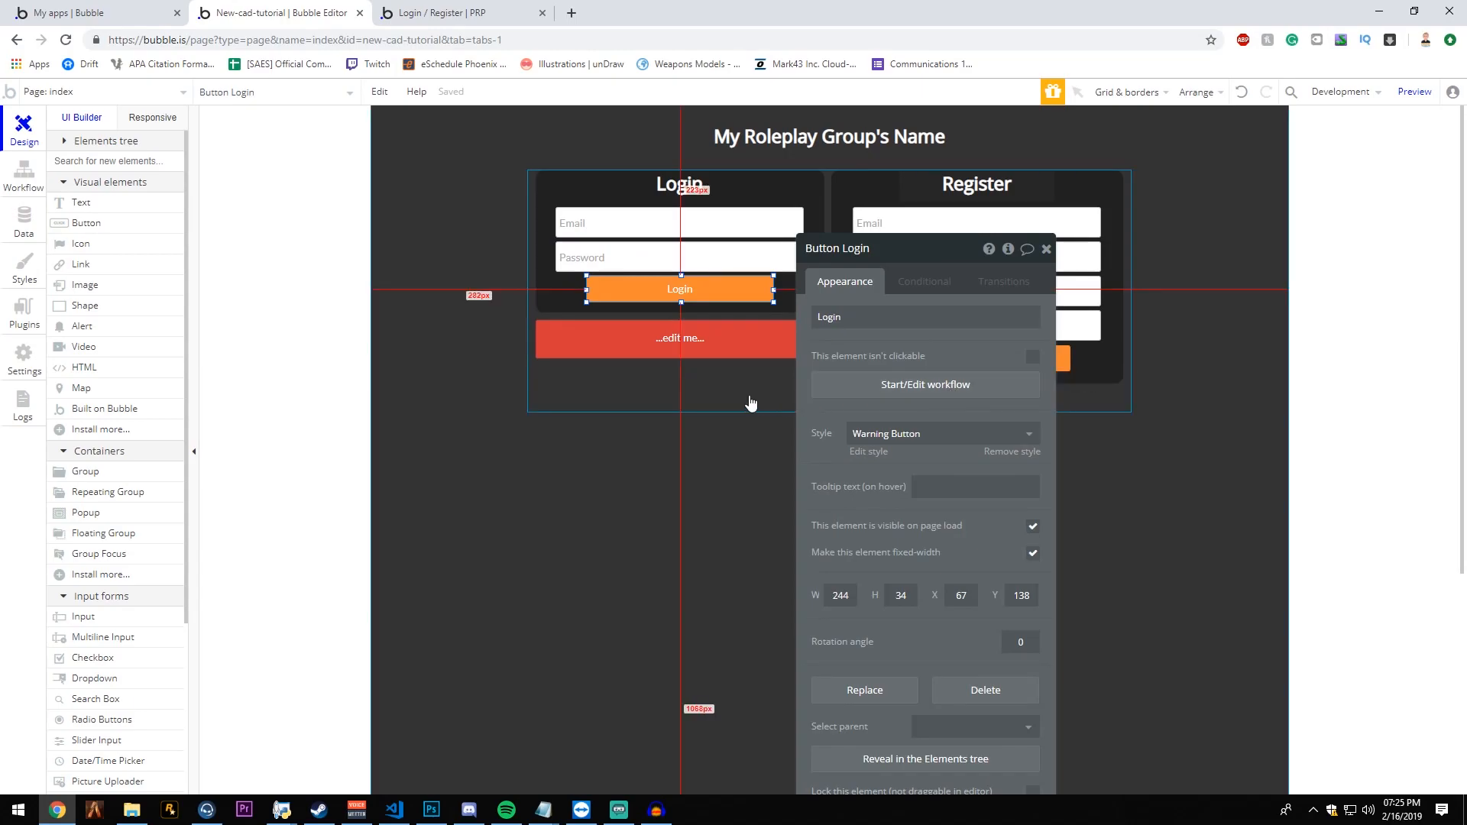
pyautogui.click(626, 347)
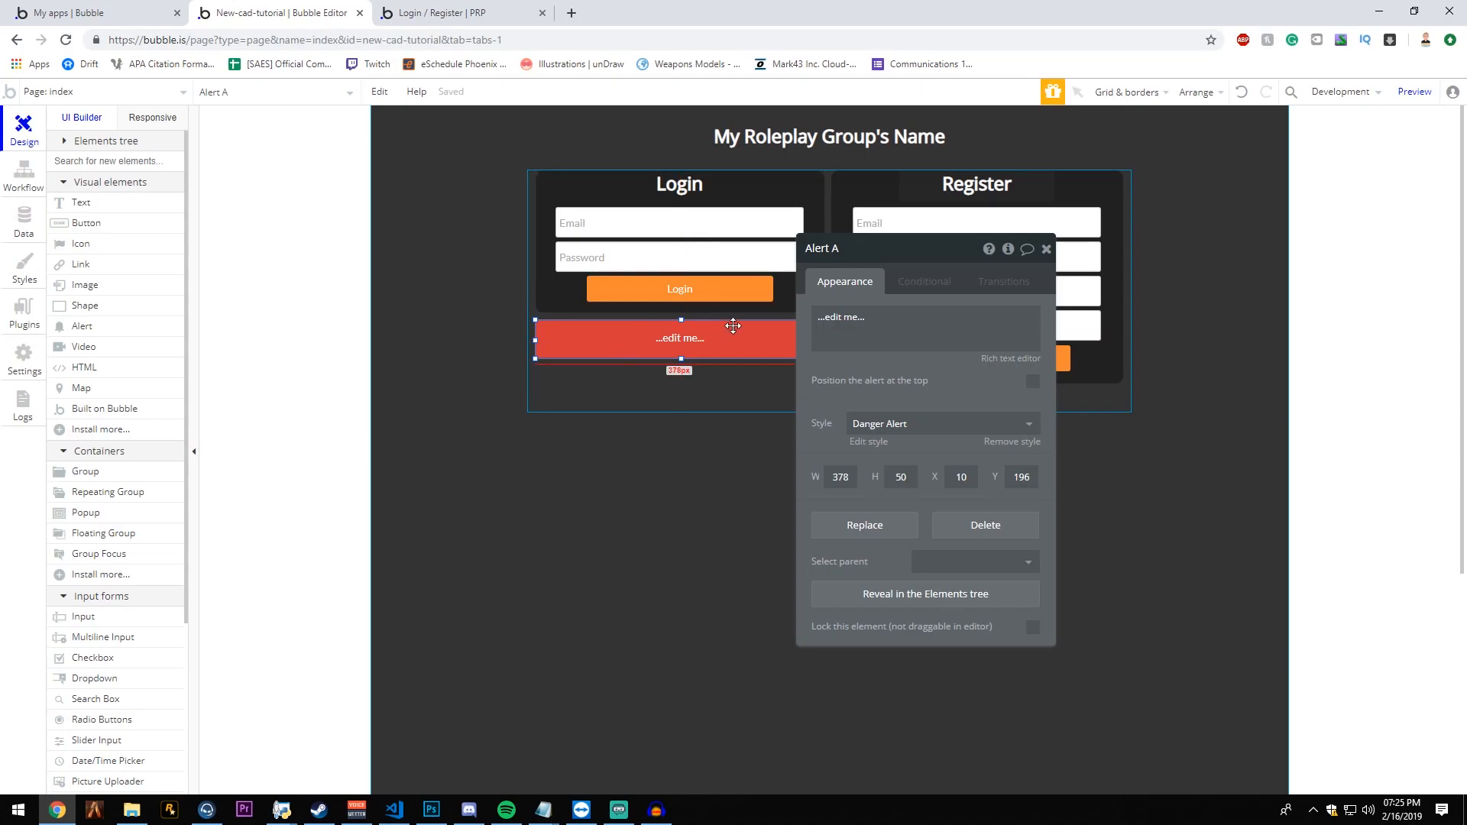
# - Try the Information, Success and Warning Alert styles on the alert, ending on Danger Alert
pyautogui.click(885, 422)
pyautogui.click(884, 422)
pyautogui.click(886, 424)
pyautogui.click(897, 494)
pyautogui.click(901, 425)
pyautogui.click(897, 513)
pyautogui.click(909, 426)
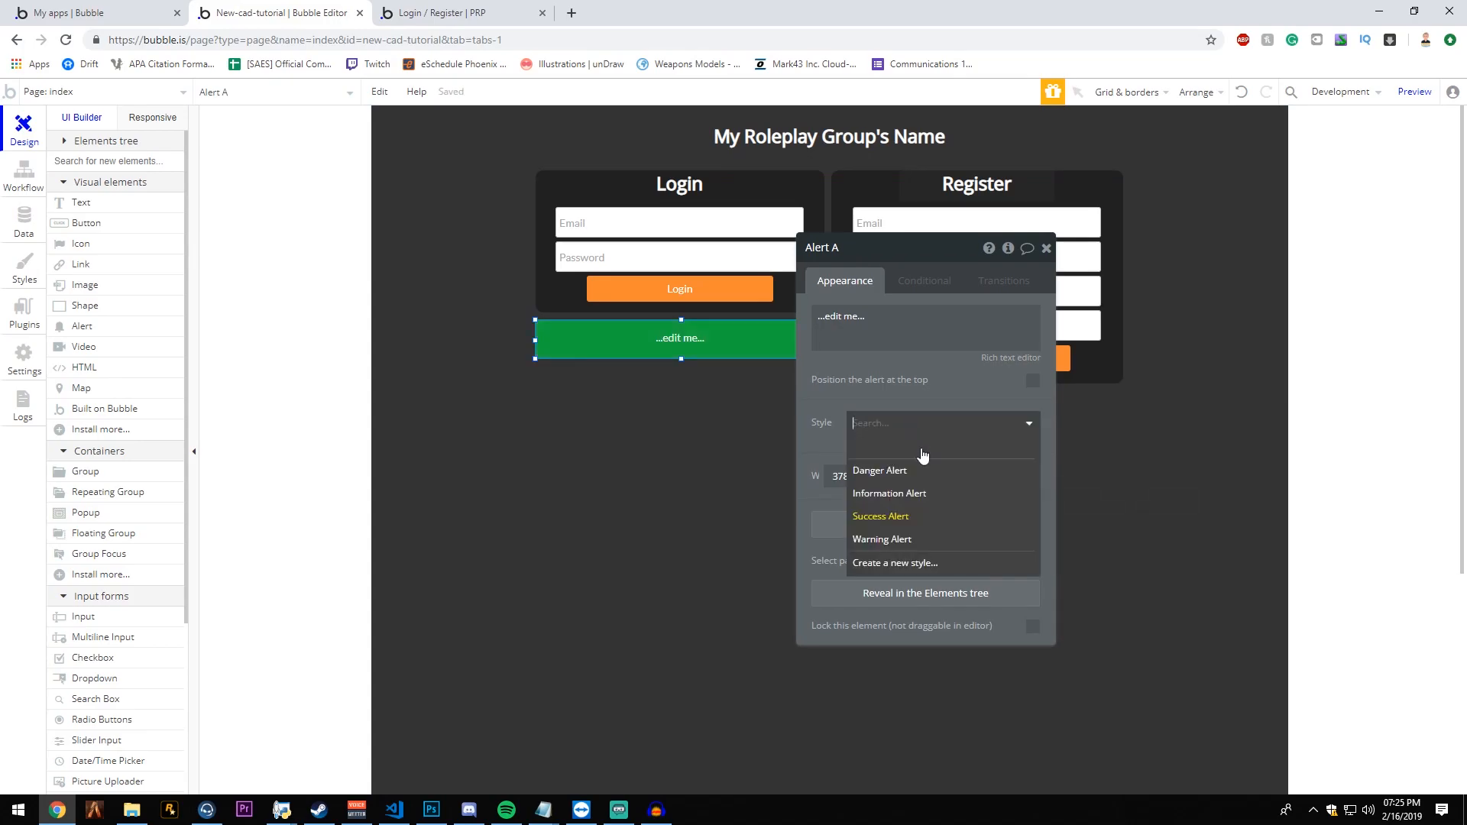
pyautogui.click(919, 542)
pyautogui.click(918, 423)
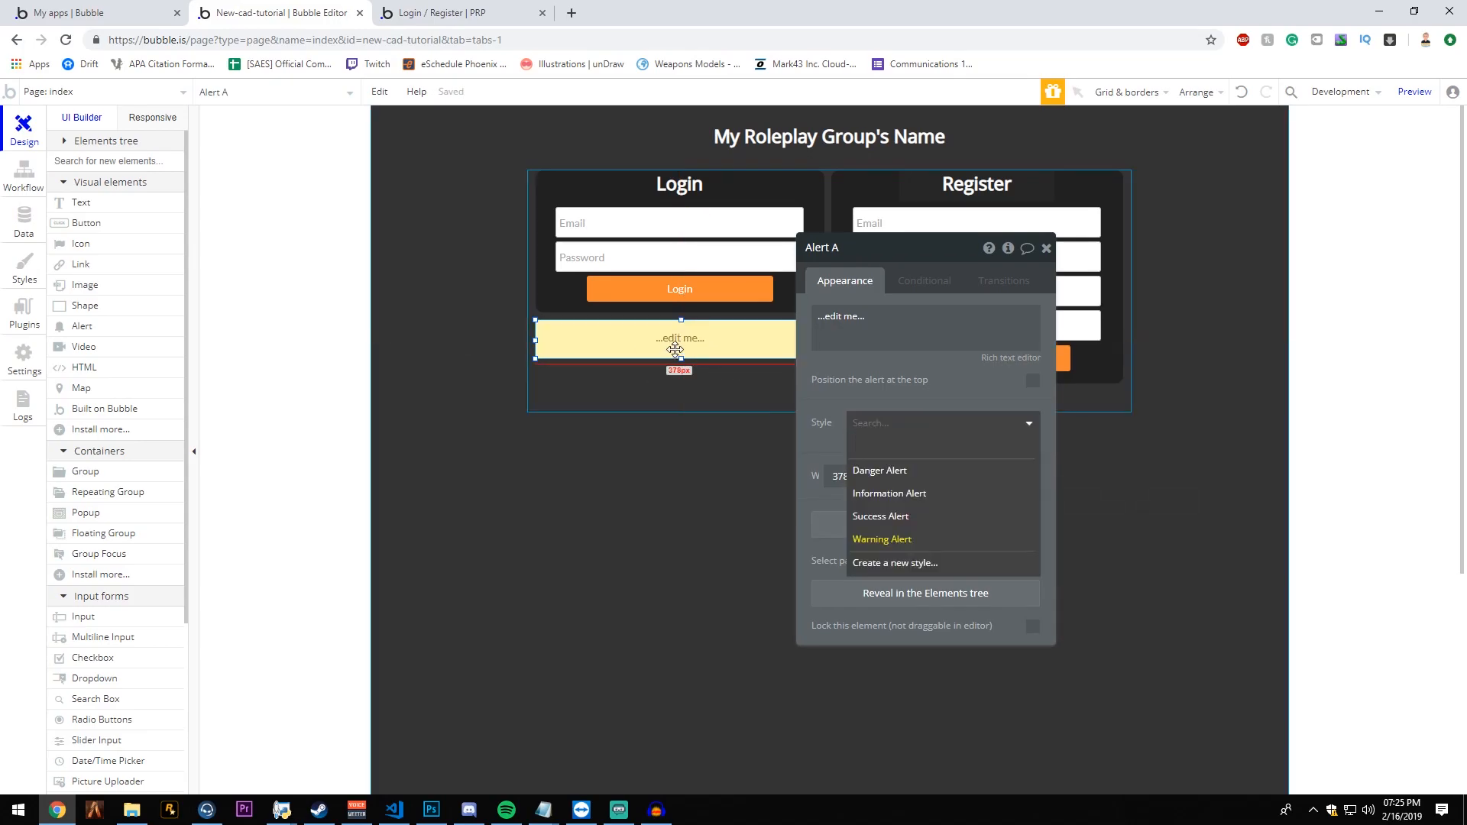
pyautogui.click(917, 470)
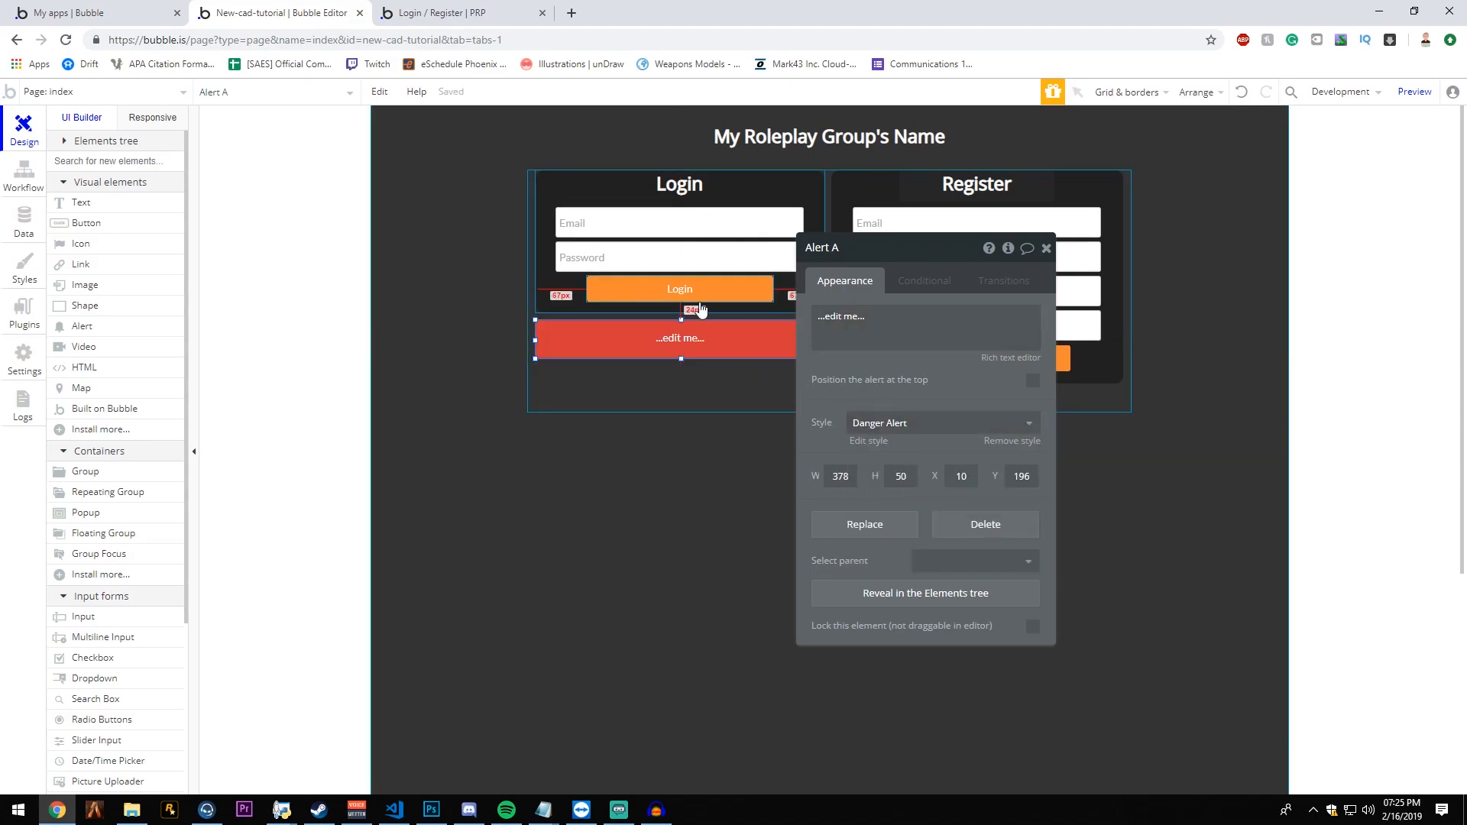
# - Add a Show message action for Alert A to the Login button's workflow, after the Go to page home action
pyautogui.click(682, 290)
pyautogui.click(825, 378)
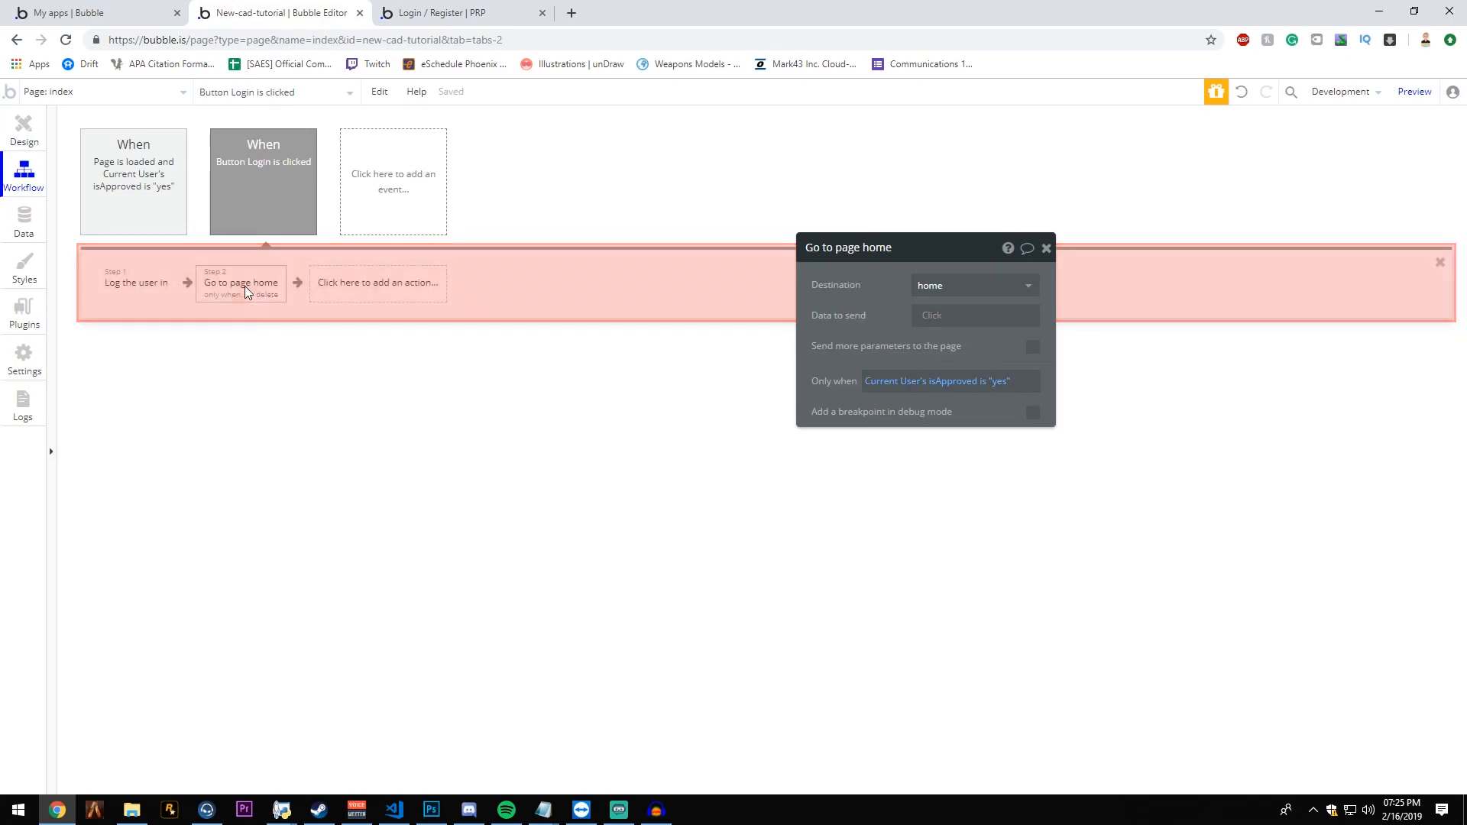
pyautogui.click(401, 288)
pyautogui.click(430, 276)
pyautogui.click(431, 273)
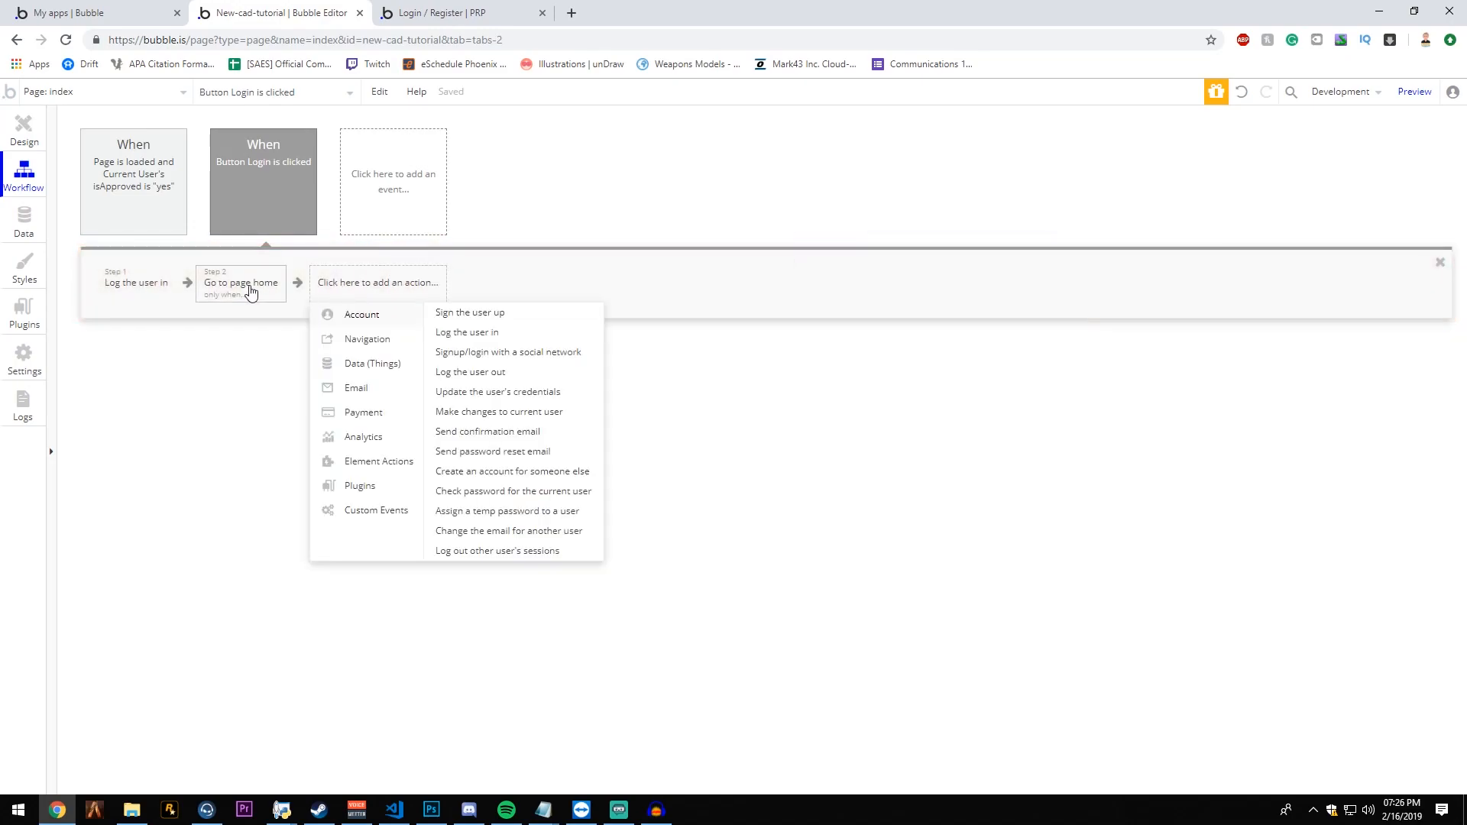
pyautogui.click(249, 287)
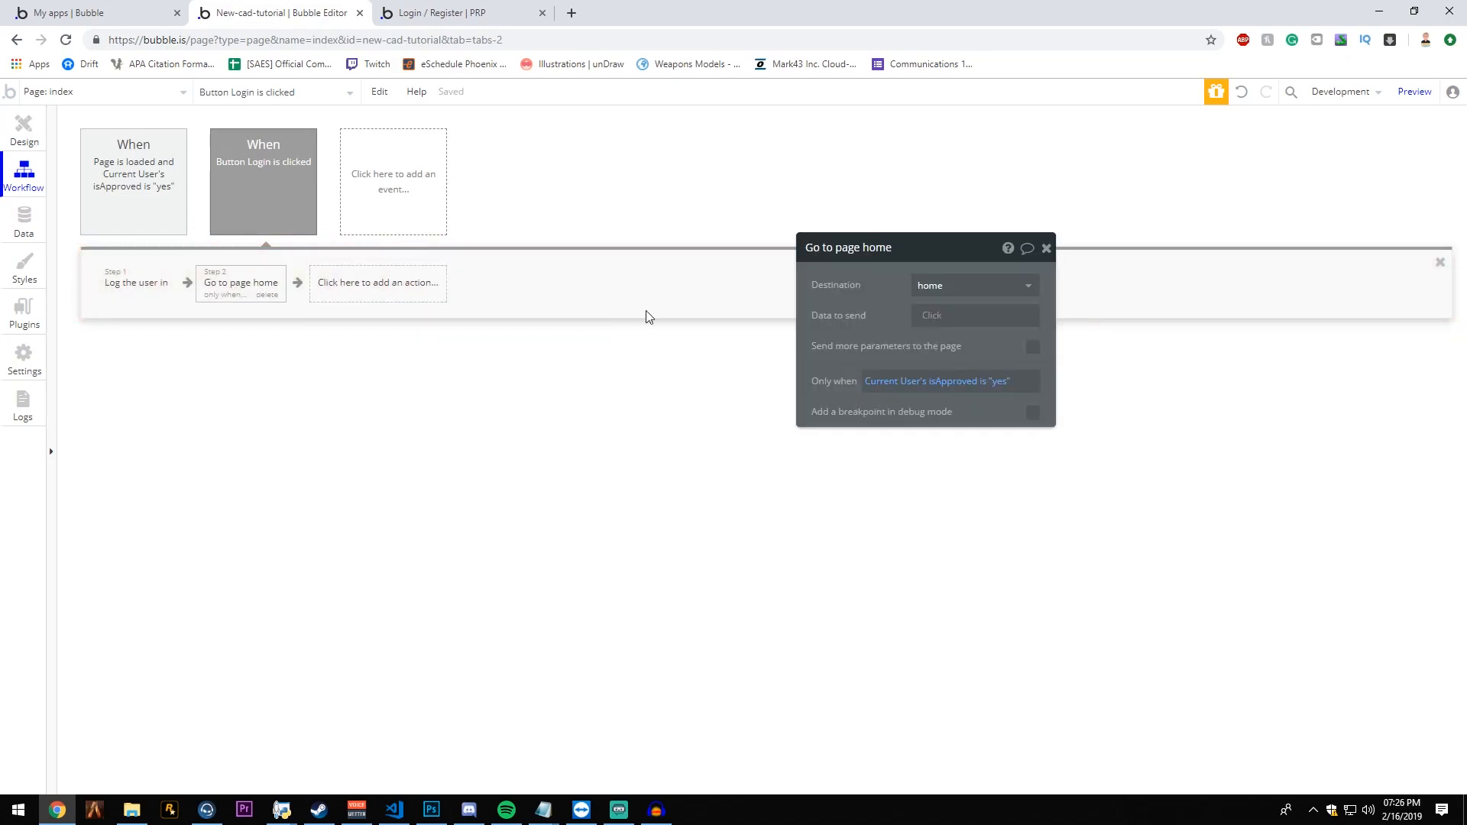
pyautogui.click(415, 287)
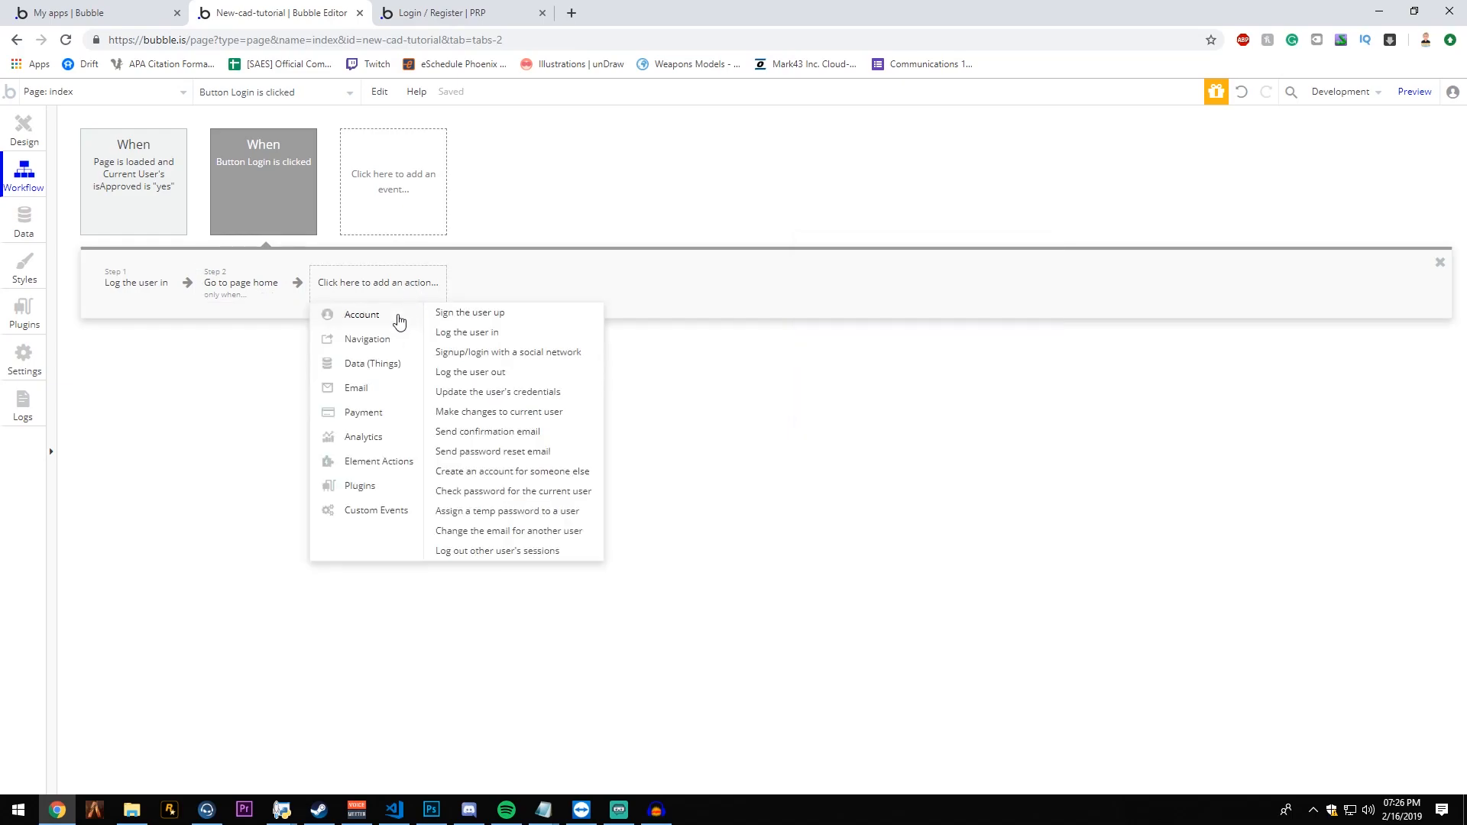
pyautogui.moveTo(388, 467)
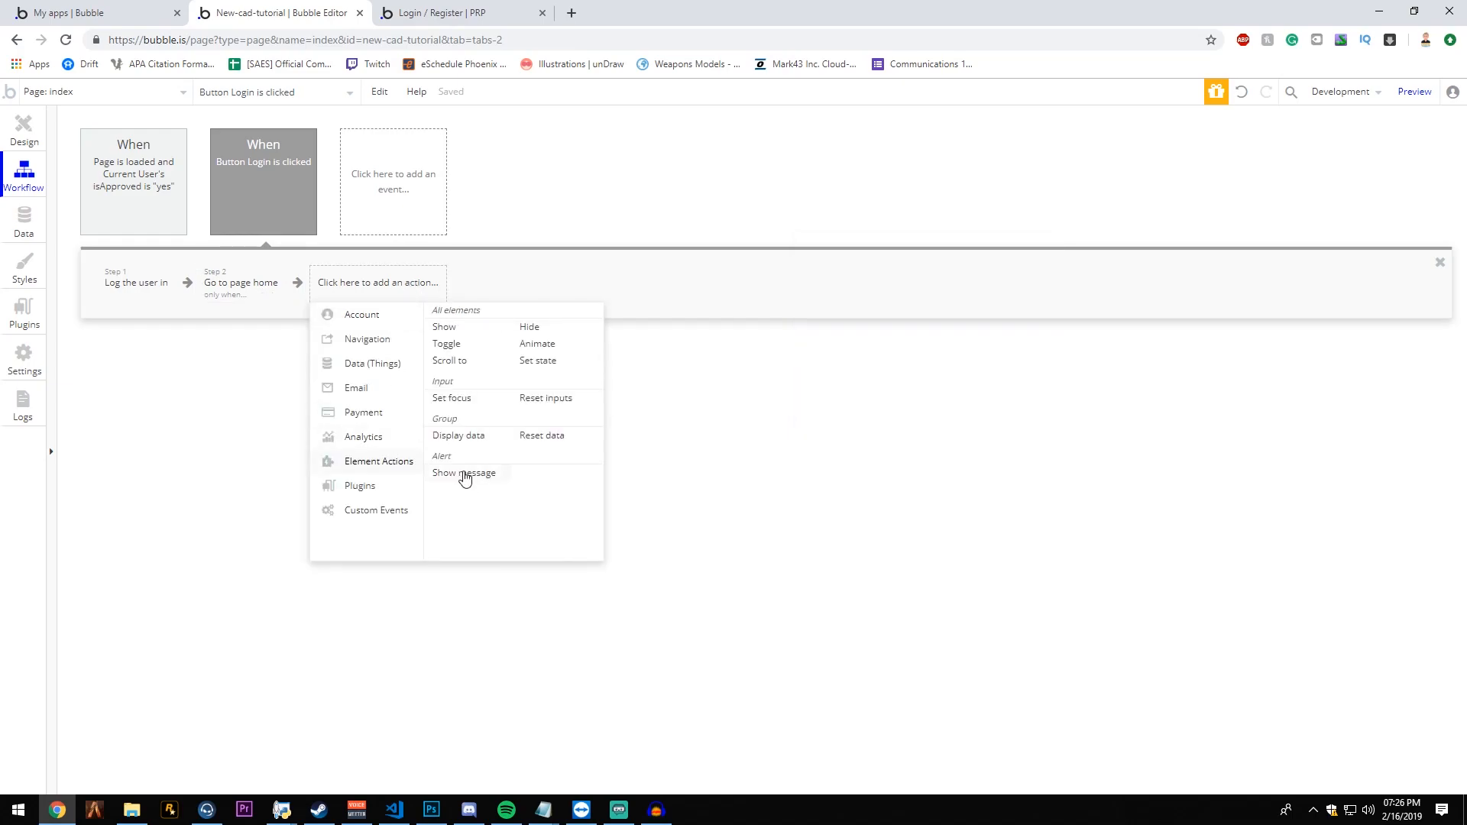
pyautogui.click(464, 474)
pyautogui.click(962, 286)
pyautogui.click(931, 309)
pyautogui.moveTo(881, 295); pyautogui.dragTo(762, 275)
# - Override the alert message with "Your account has not yet been approved. Please talk to a community staff member to get approved."
pyautogui.click(913, 388)
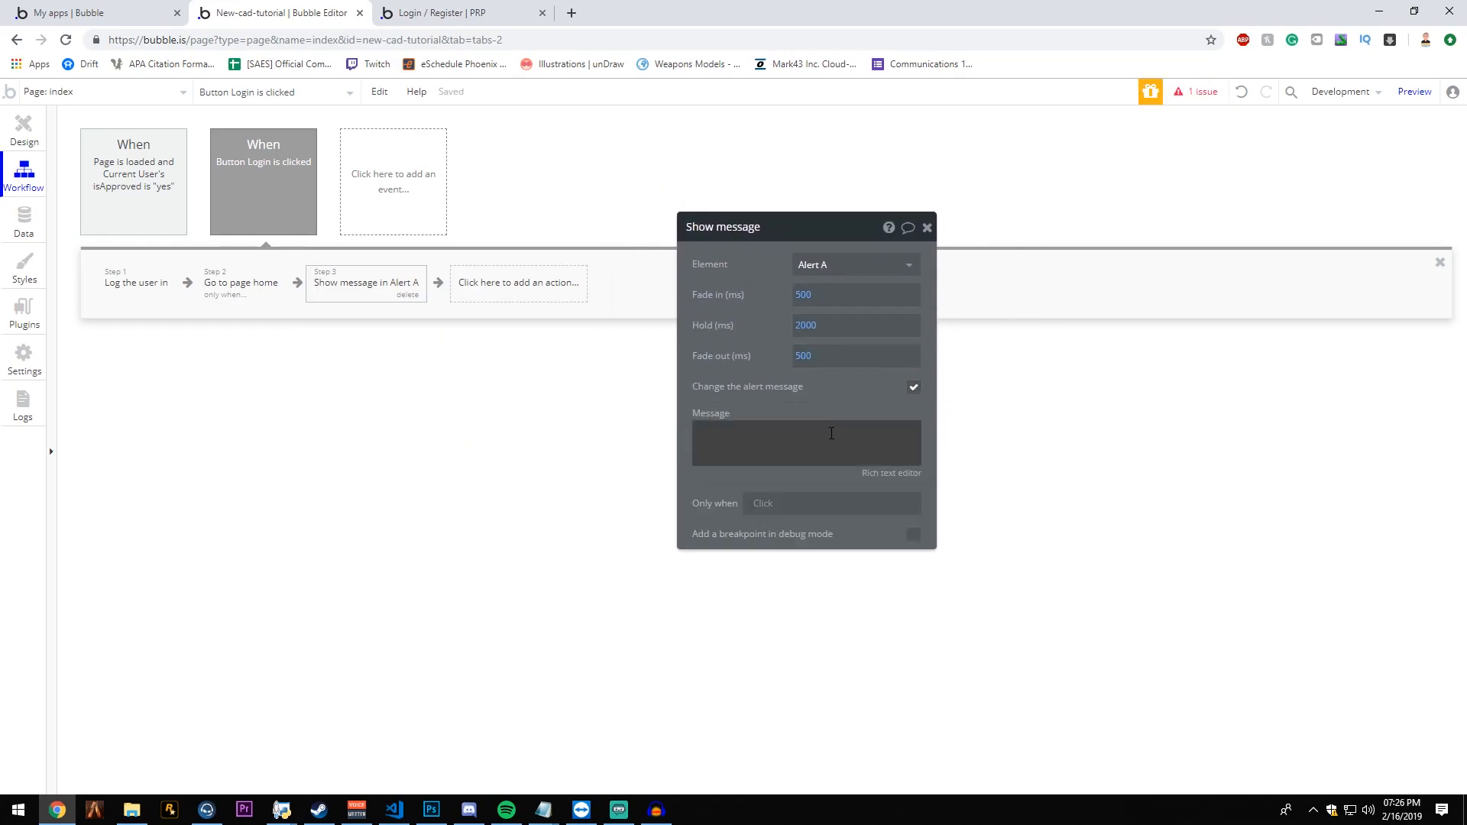
pyautogui.click(834, 430)
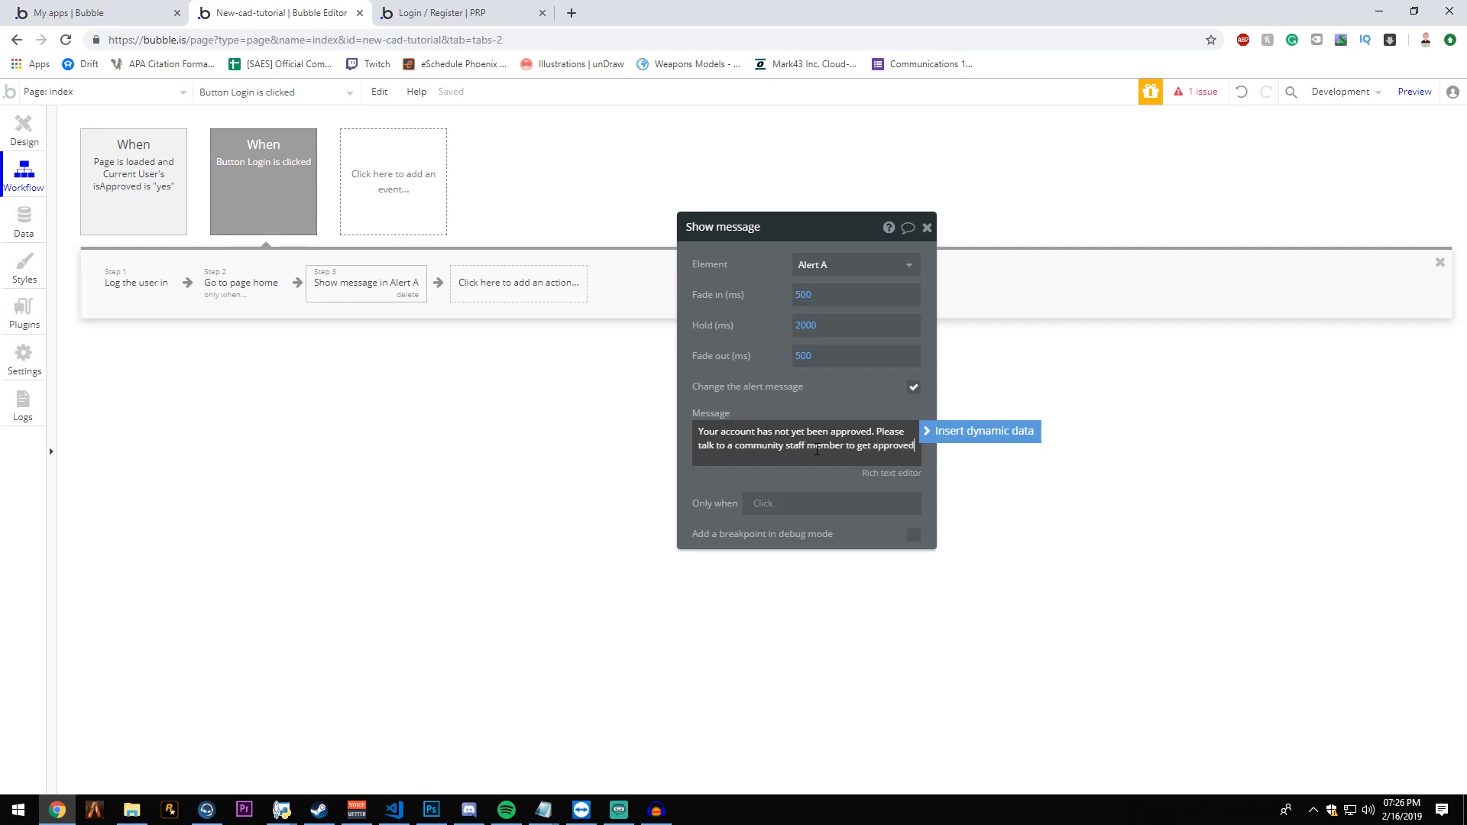
pyautogui.click(854, 381)
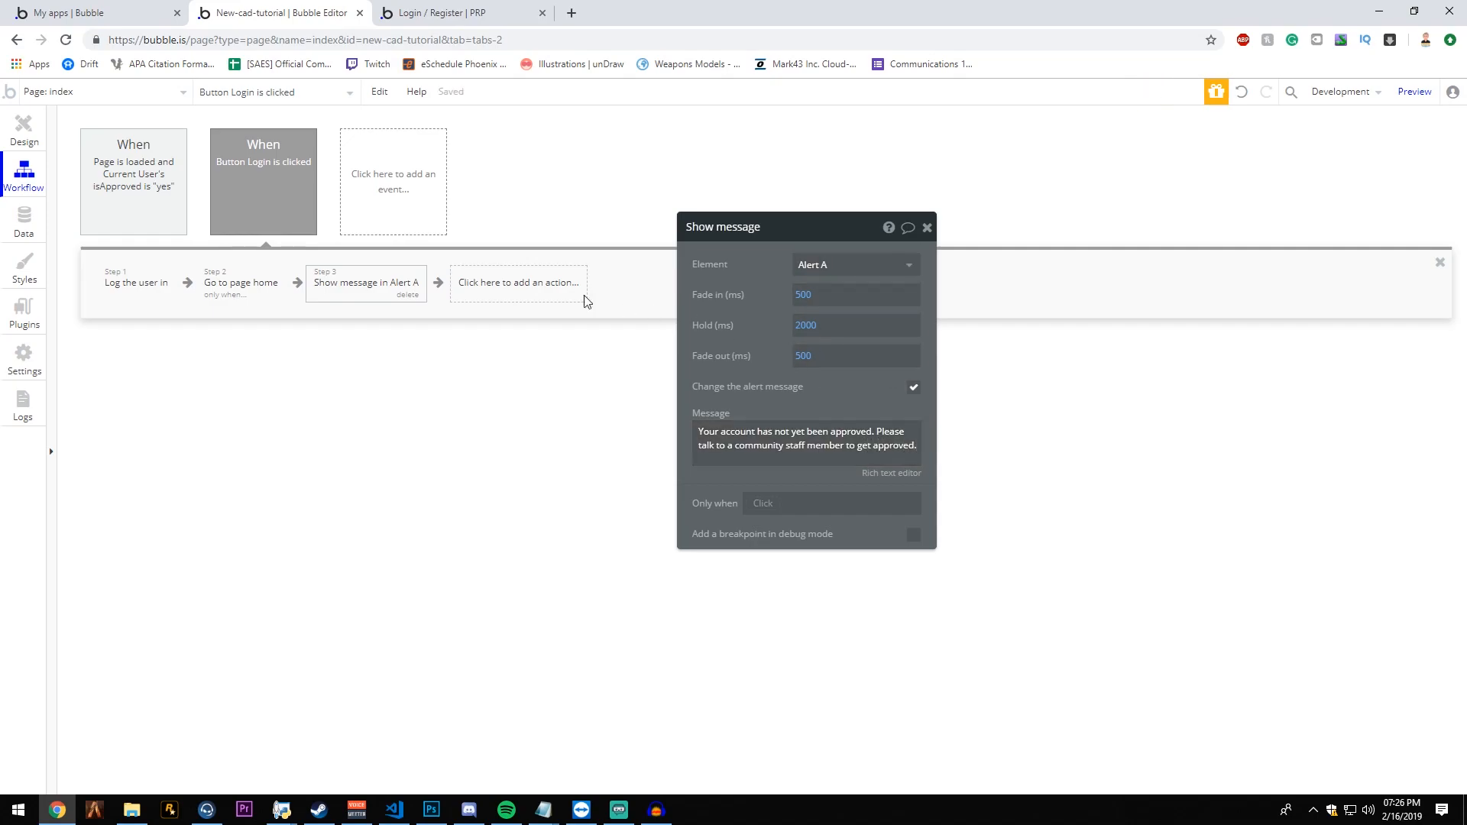
# - Restrict the Show message action to run only when Current User's isApproved is "no"
pyautogui.click(757, 504)
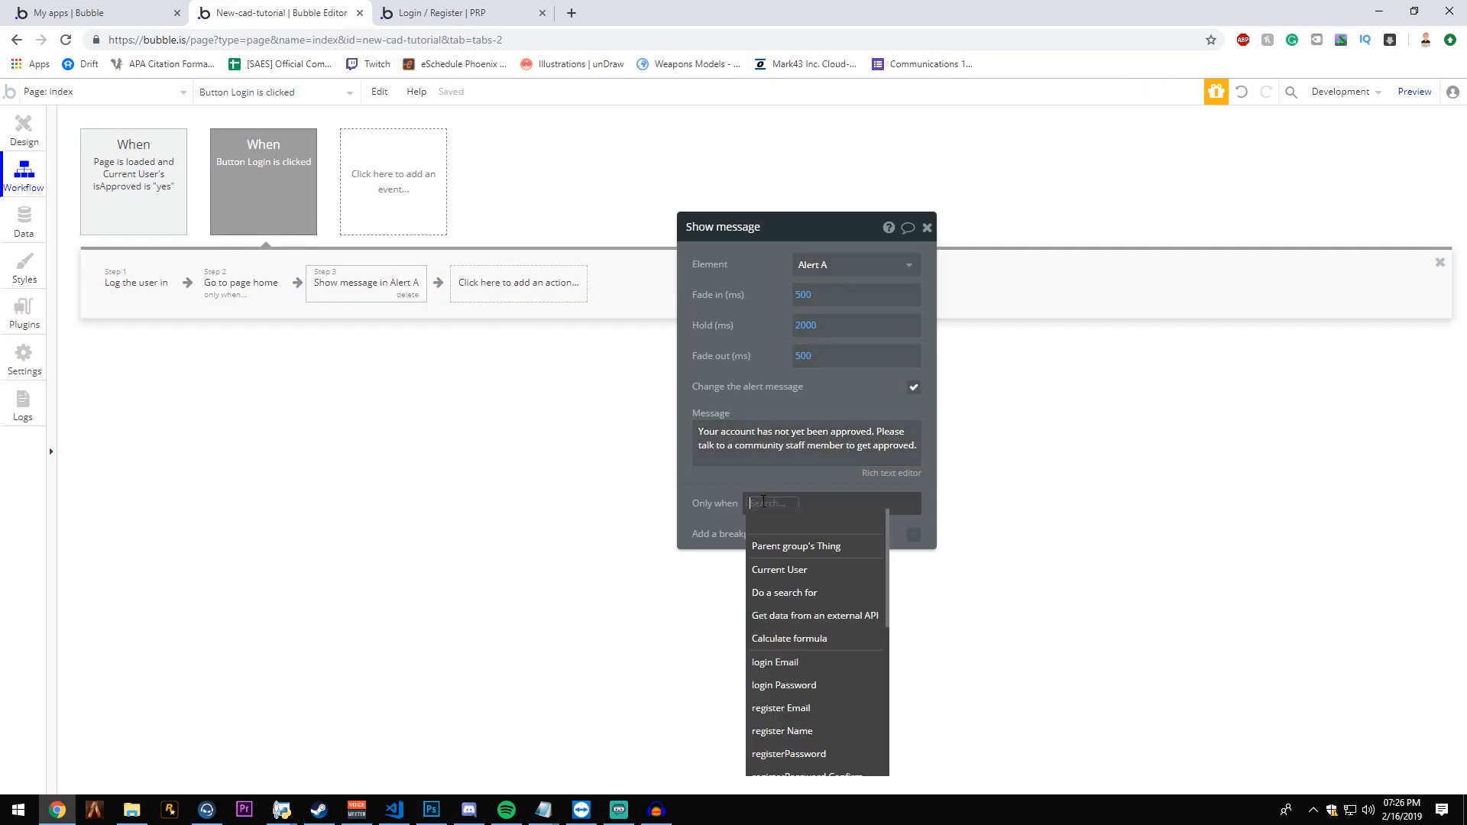
pyautogui.click(793, 571)
pyautogui.click(813, 504)
pyautogui.click(851, 541)
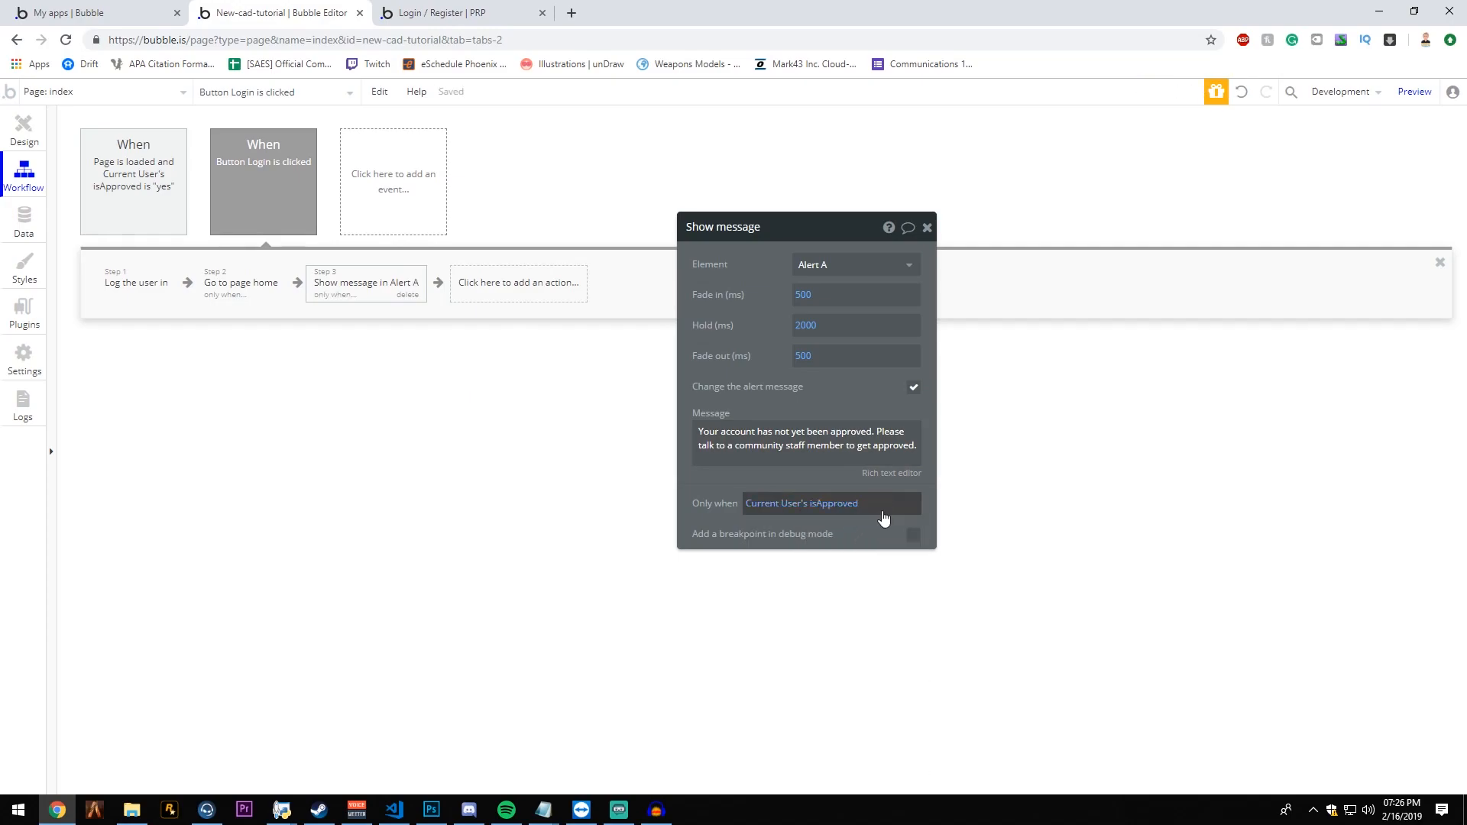
pyautogui.click(849, 513)
pyautogui.click(825, 540)
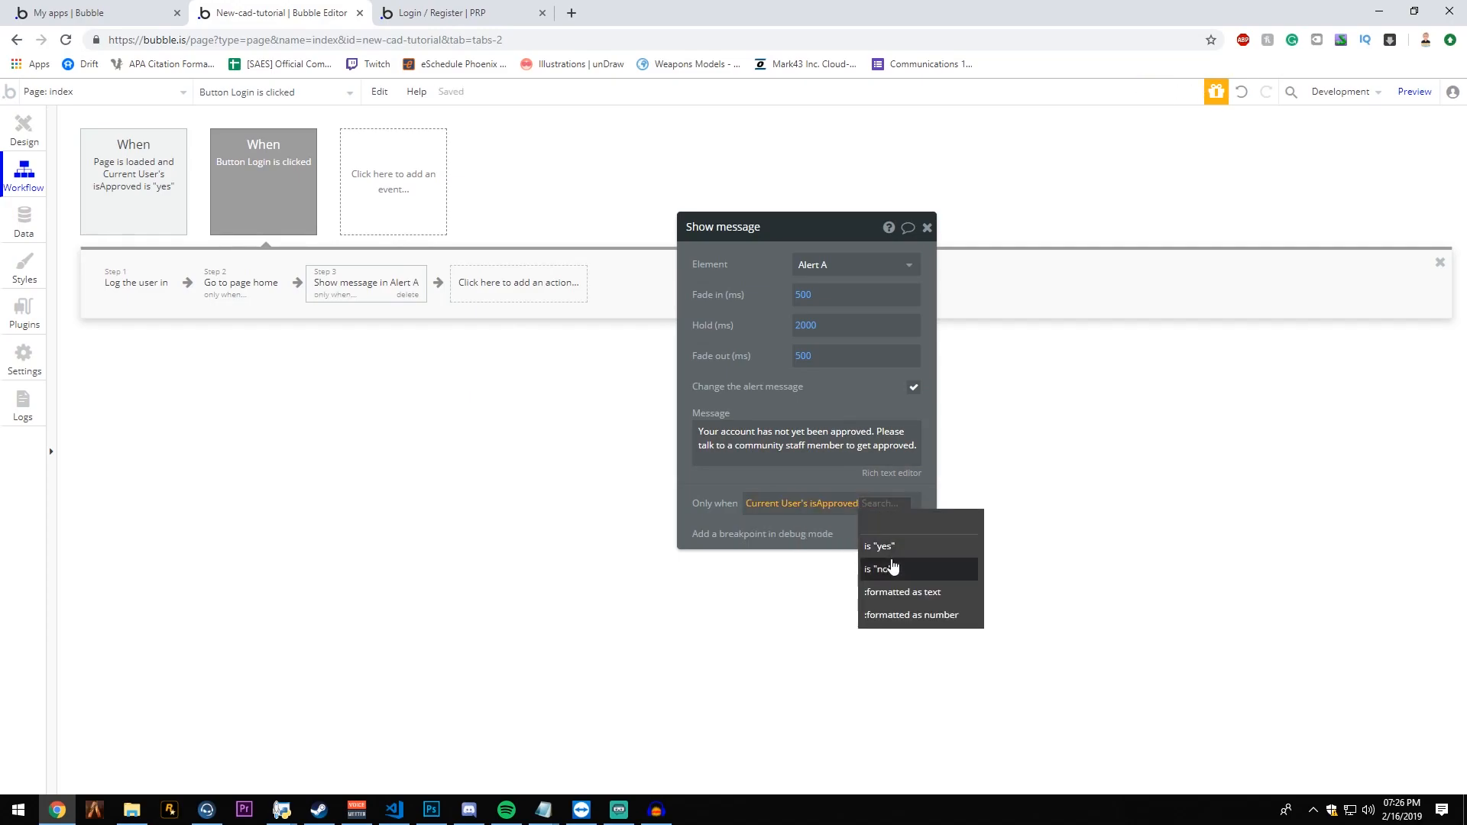
pyautogui.click(890, 567)
pyautogui.click(926, 227)
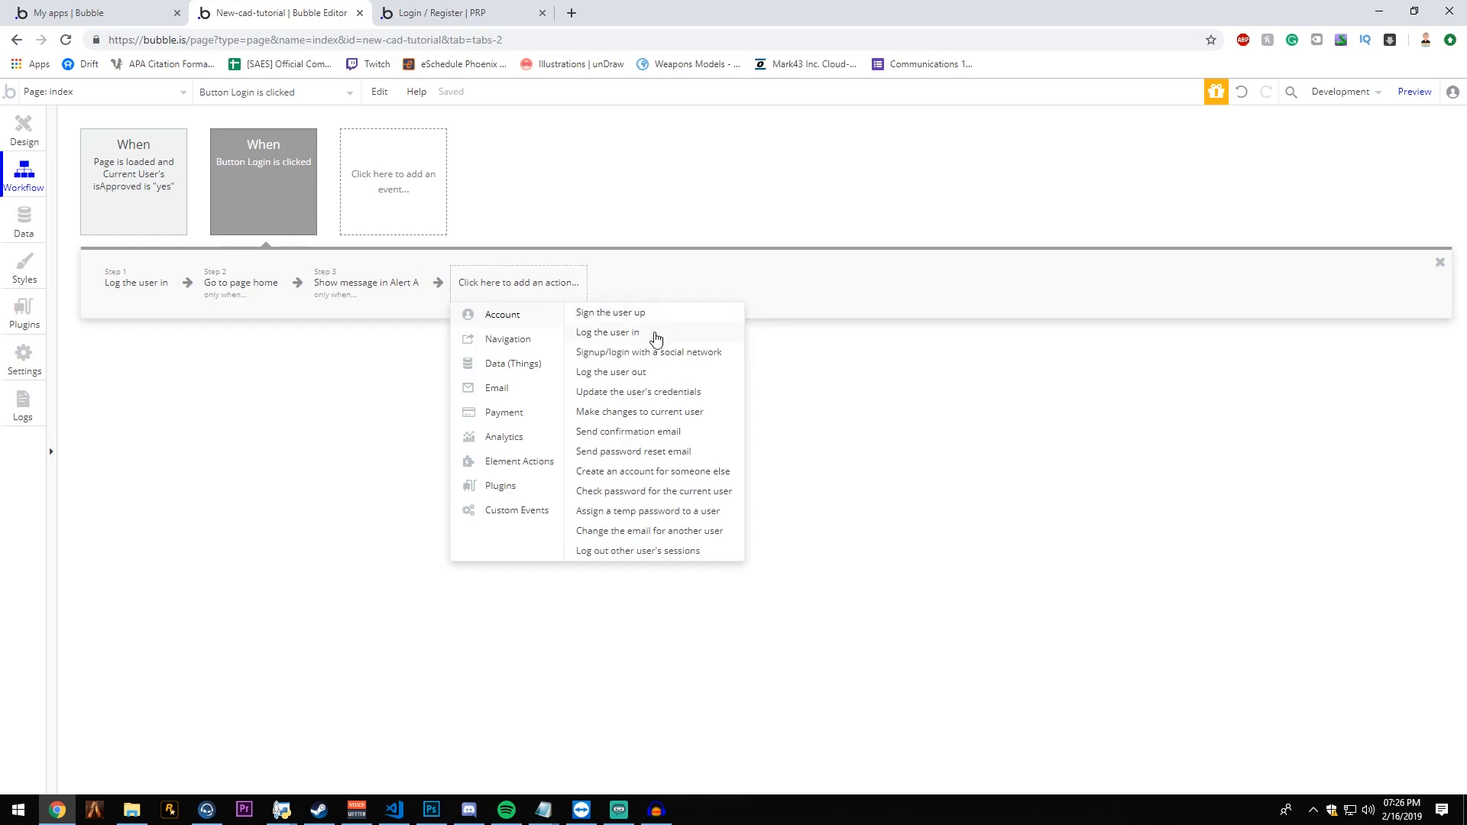
# - Add a Log the user out action to the login workflow that runs only when Current User's isApproved is "no"
pyautogui.click(631, 374)
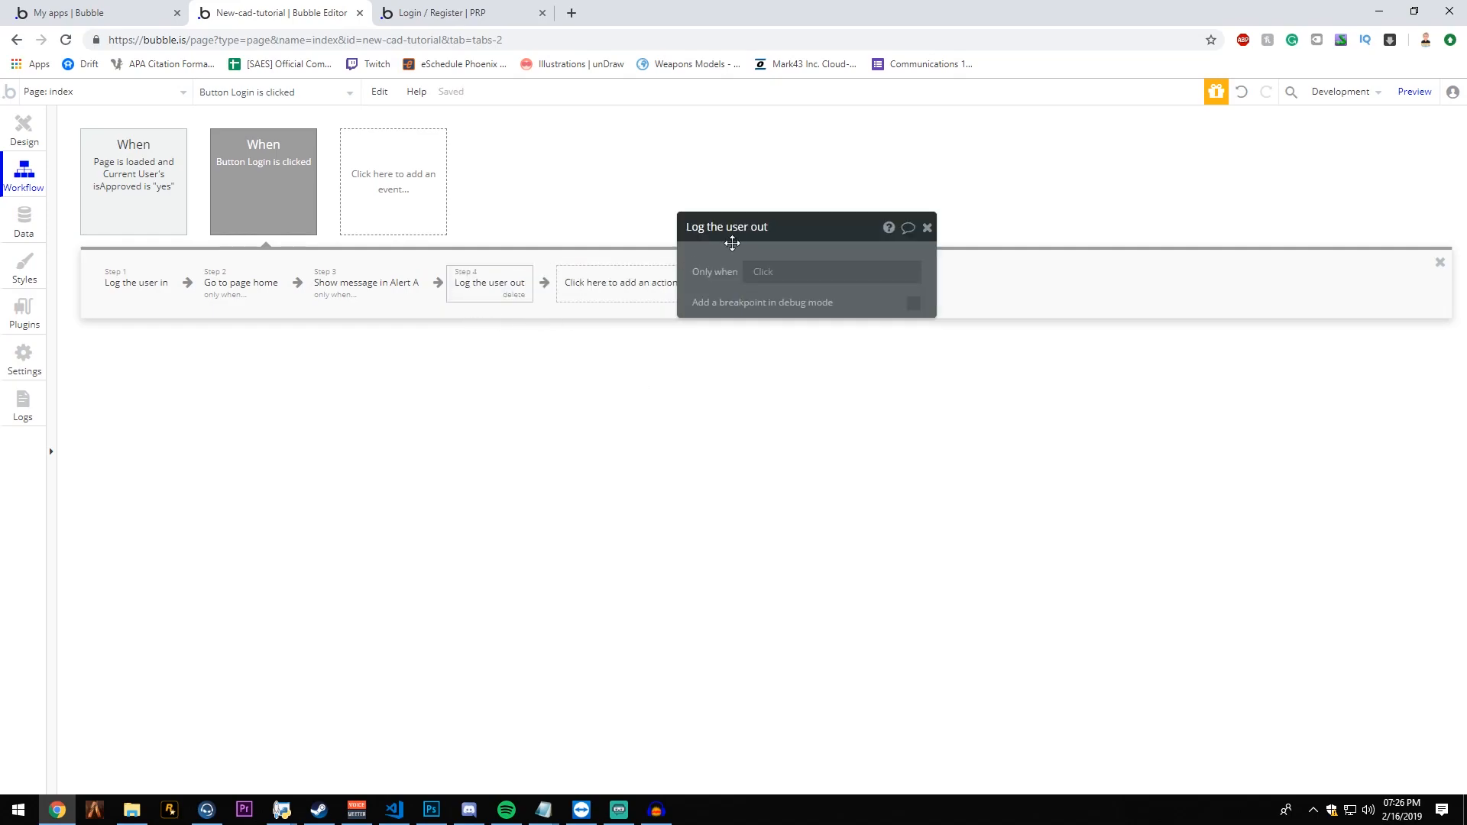
pyautogui.click(771, 272)
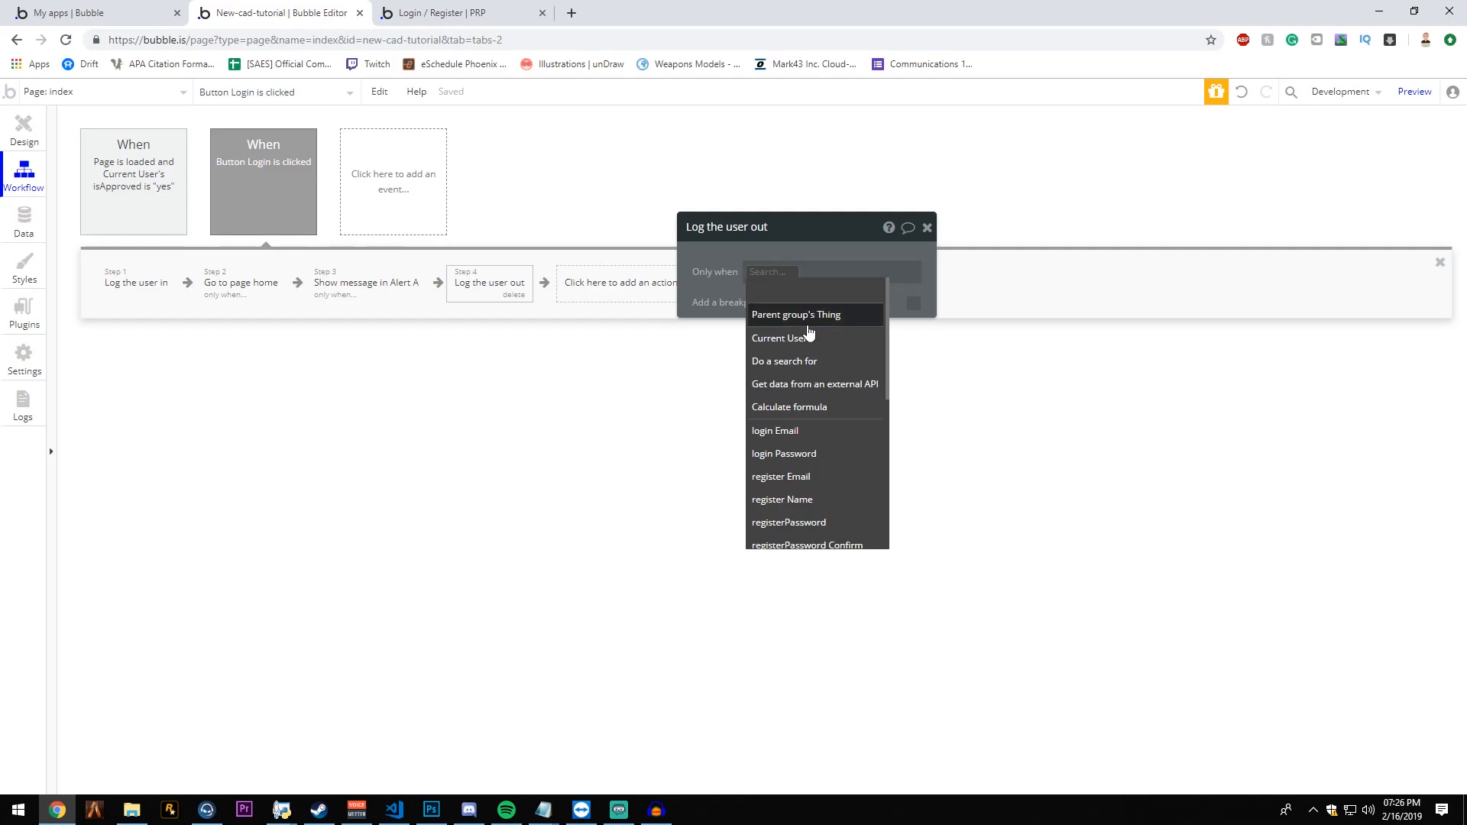
pyautogui.click(796, 335)
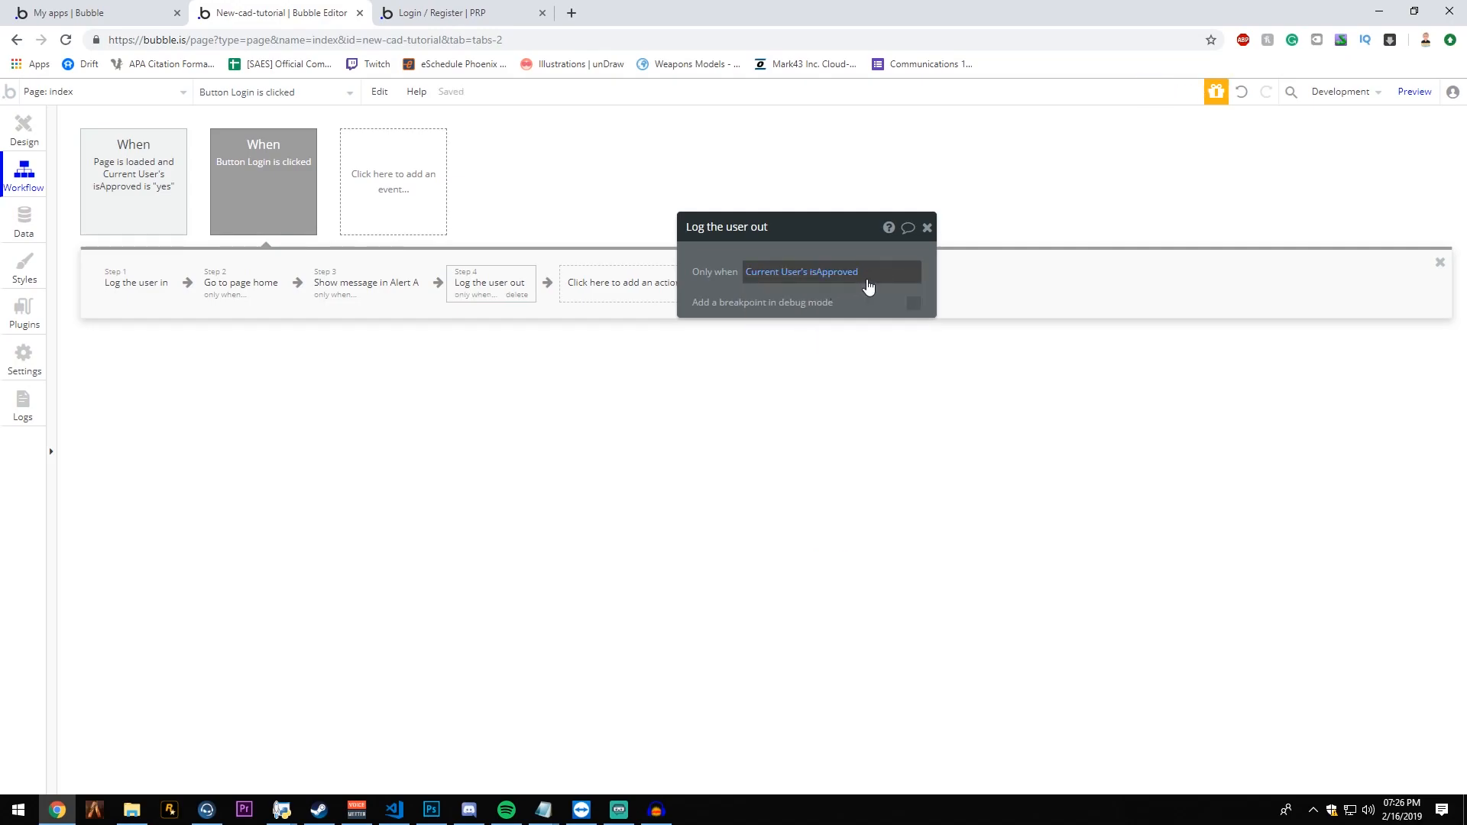
pyautogui.click(871, 279)
pyautogui.click(871, 318)
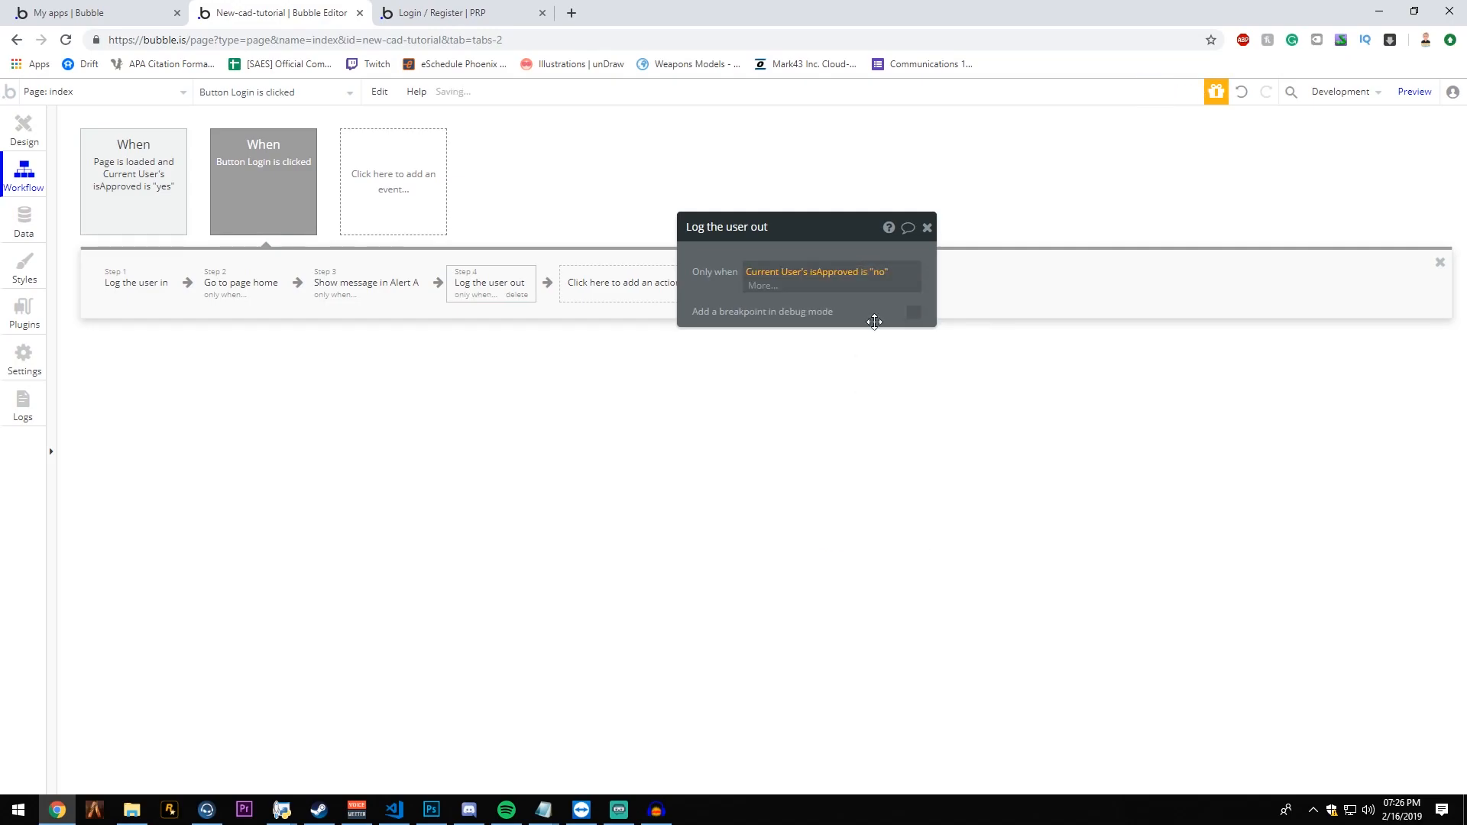
pyautogui.click(927, 229)
pyautogui.click(237, 290)
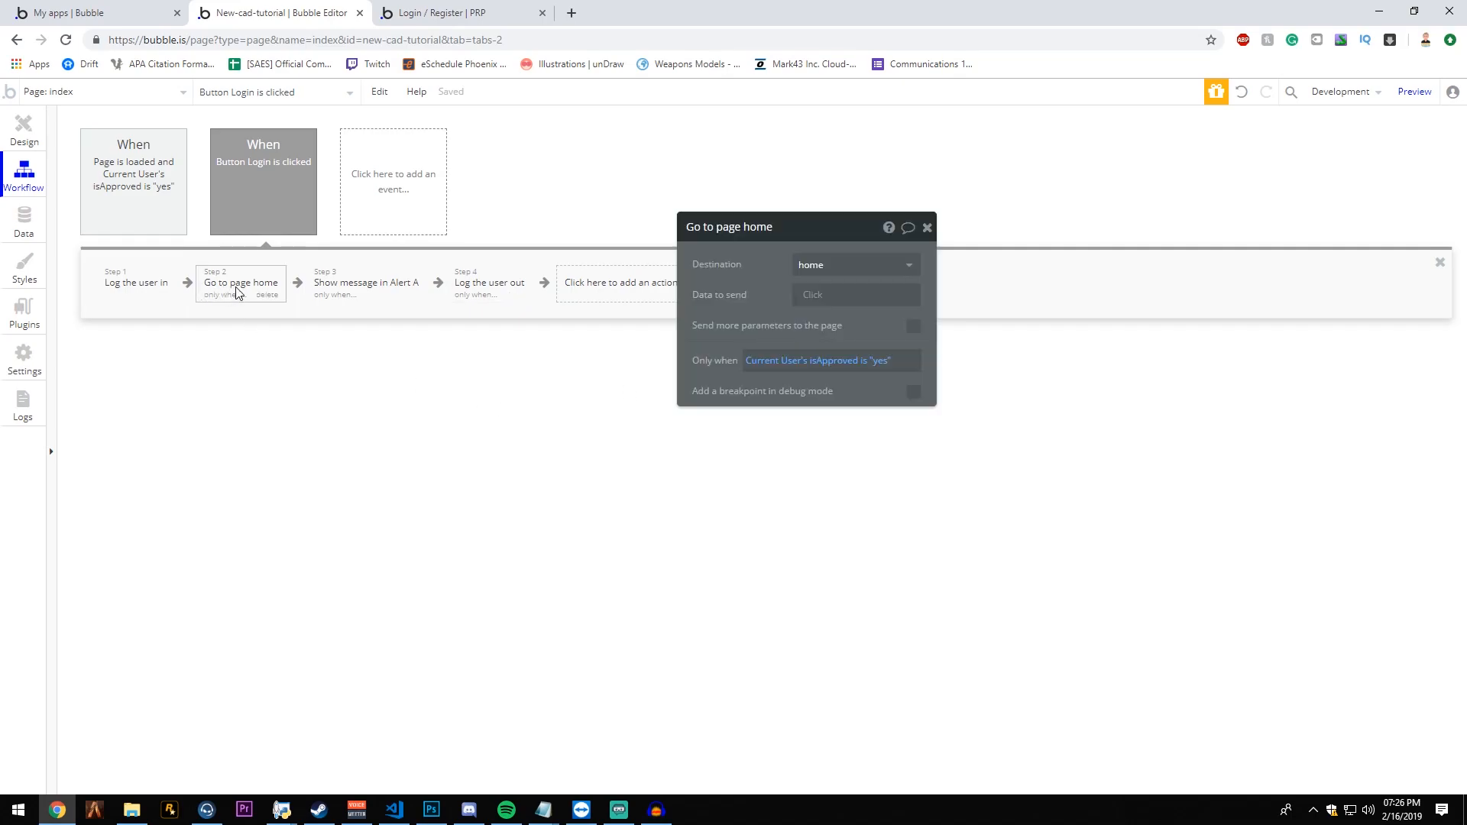
pyautogui.click(926, 228)
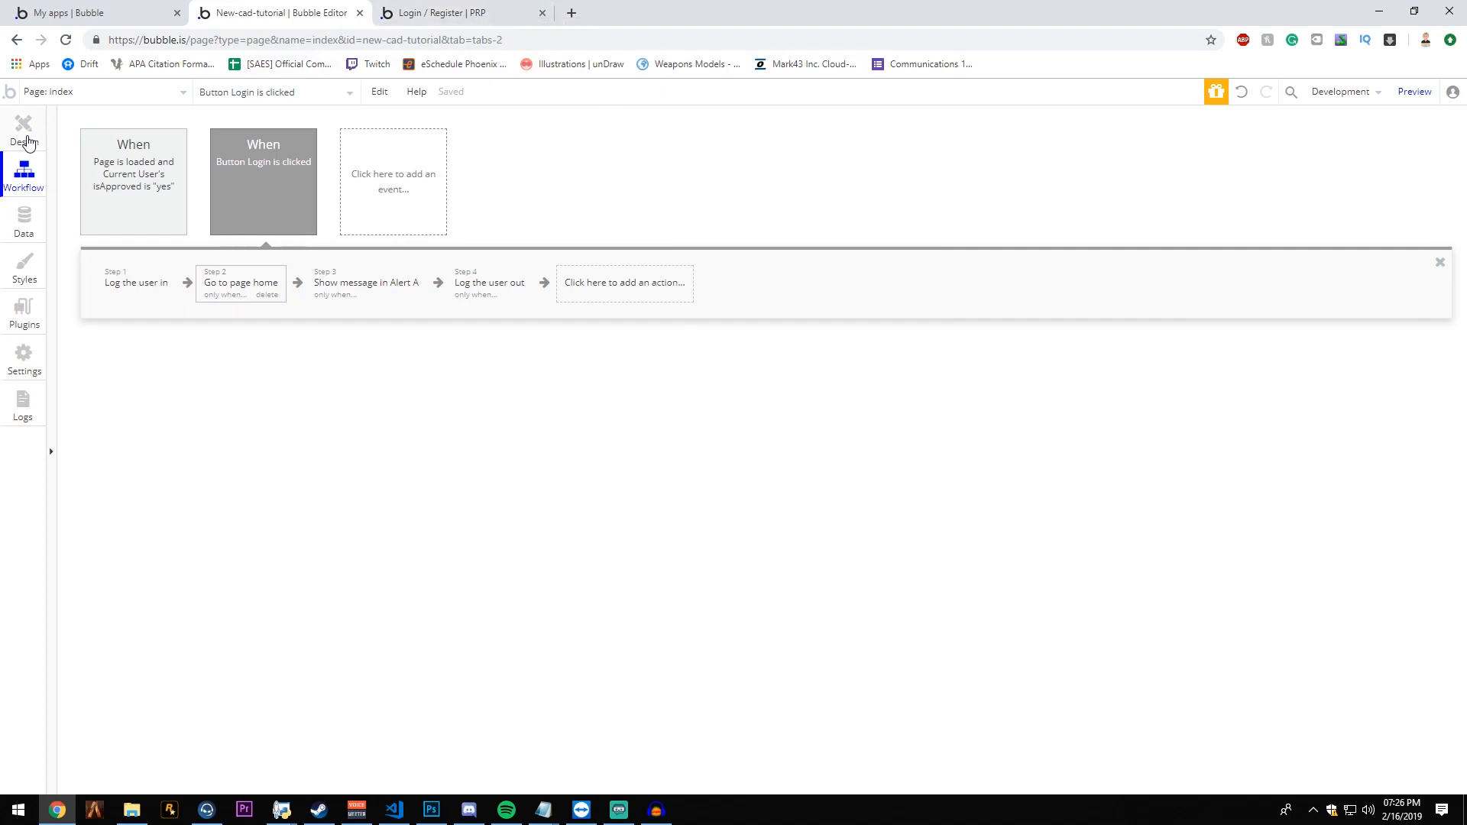
# - Create a workflow for the Register button on the index page with a Sign the user up action
pyautogui.click(32, 132)
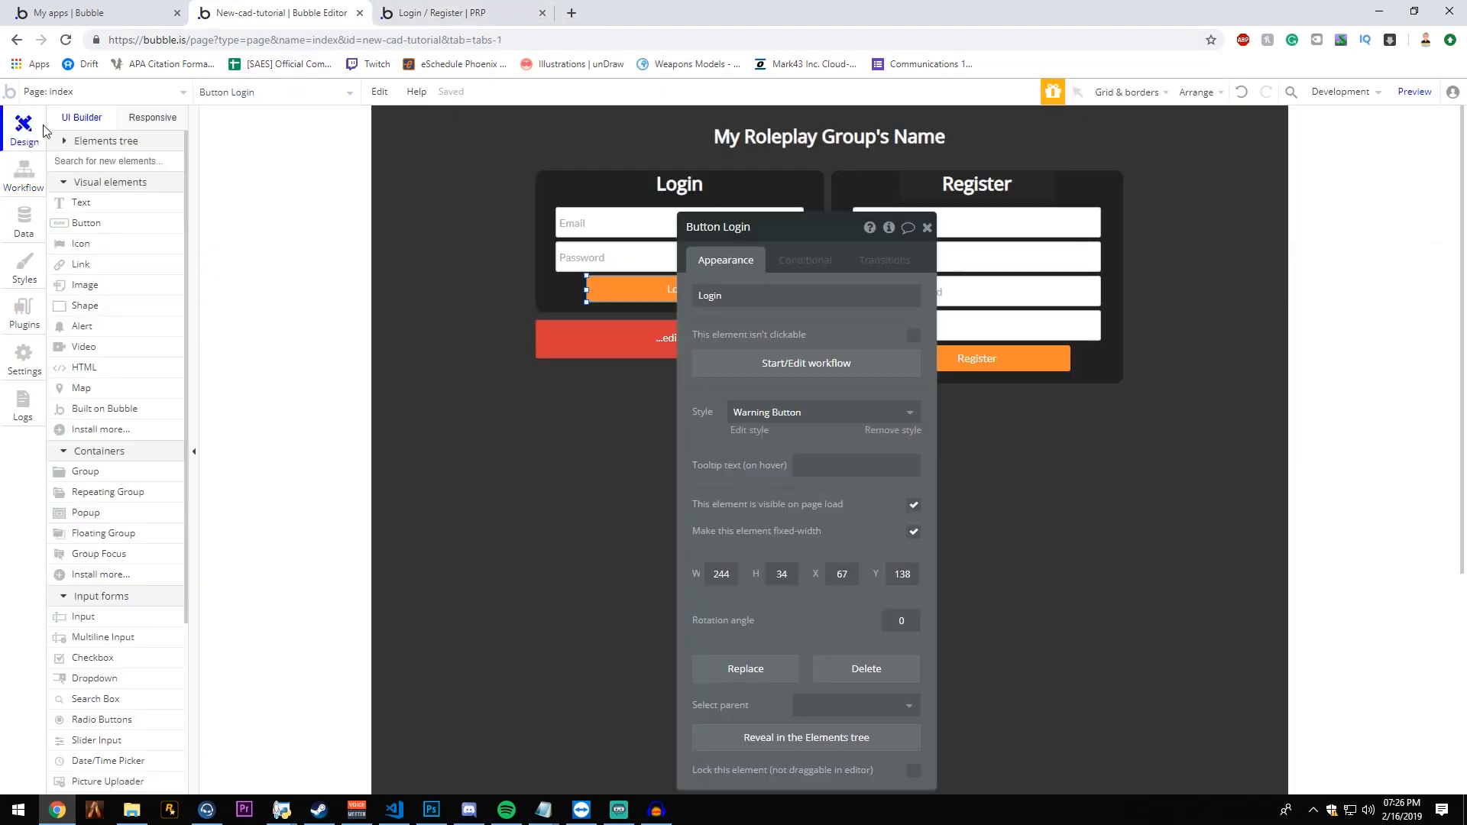
pyautogui.click(927, 227)
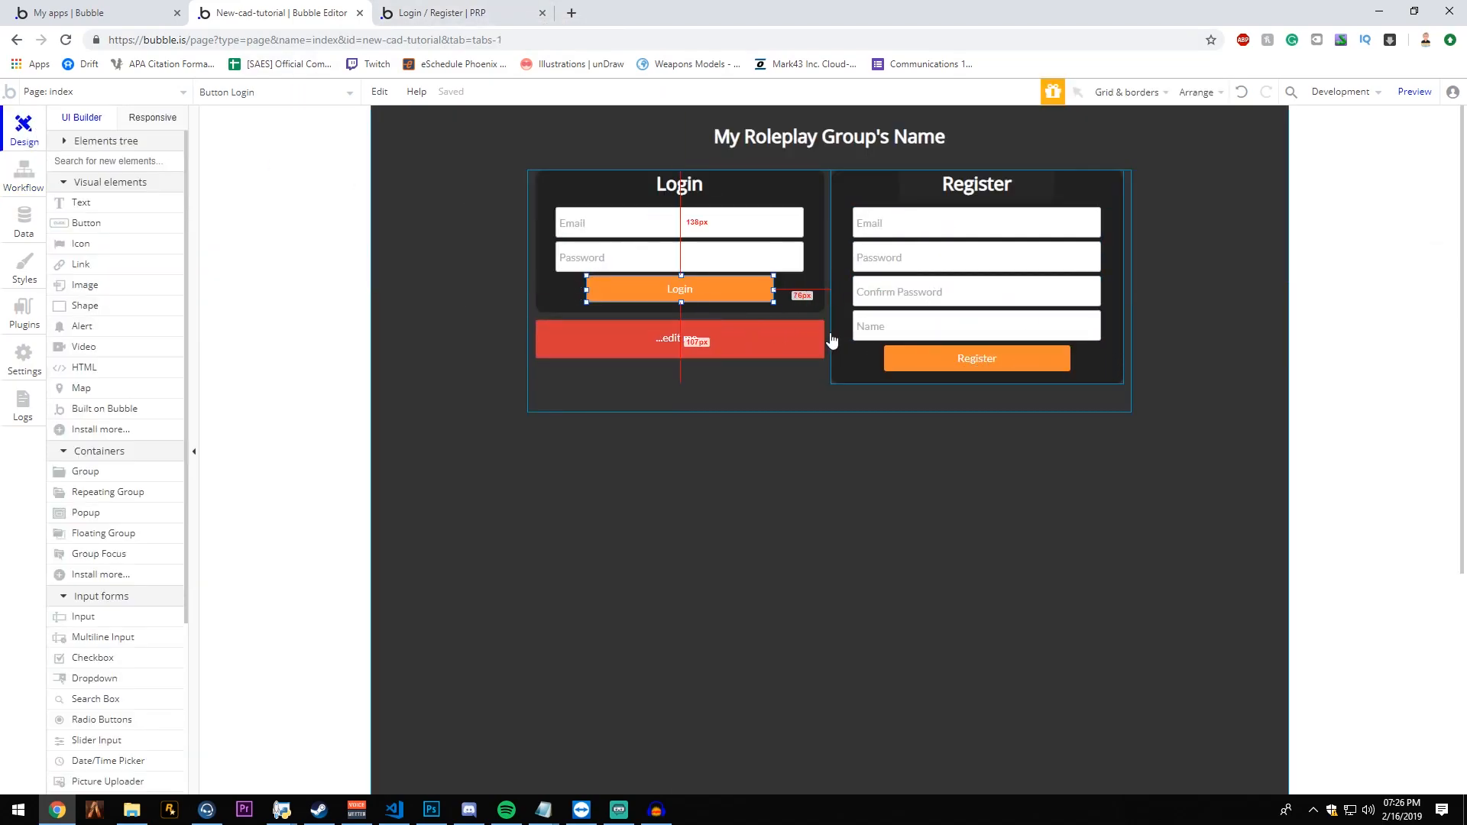
pyautogui.doubleClick(1023, 355)
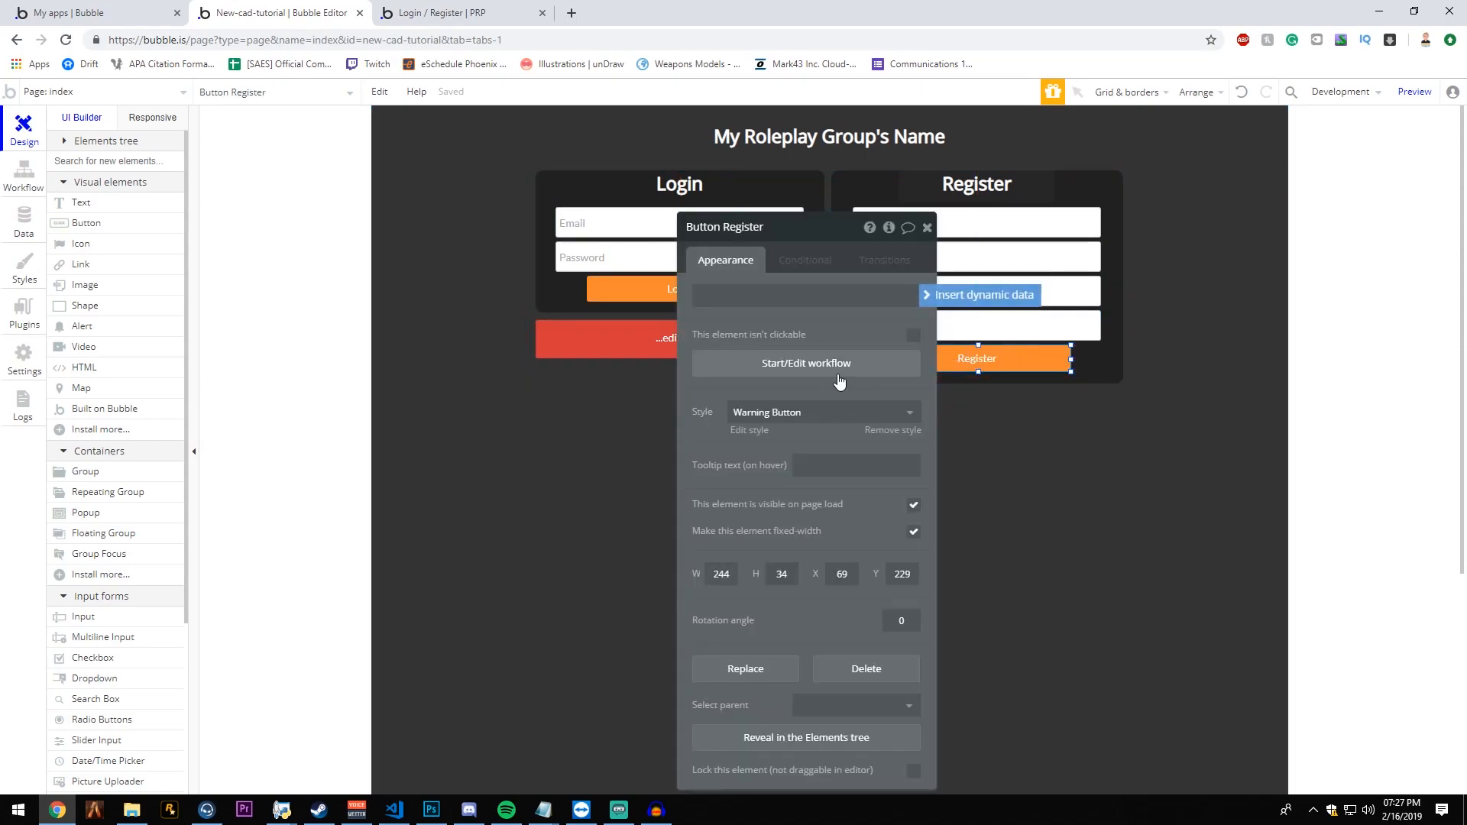
pyautogui.click(839, 364)
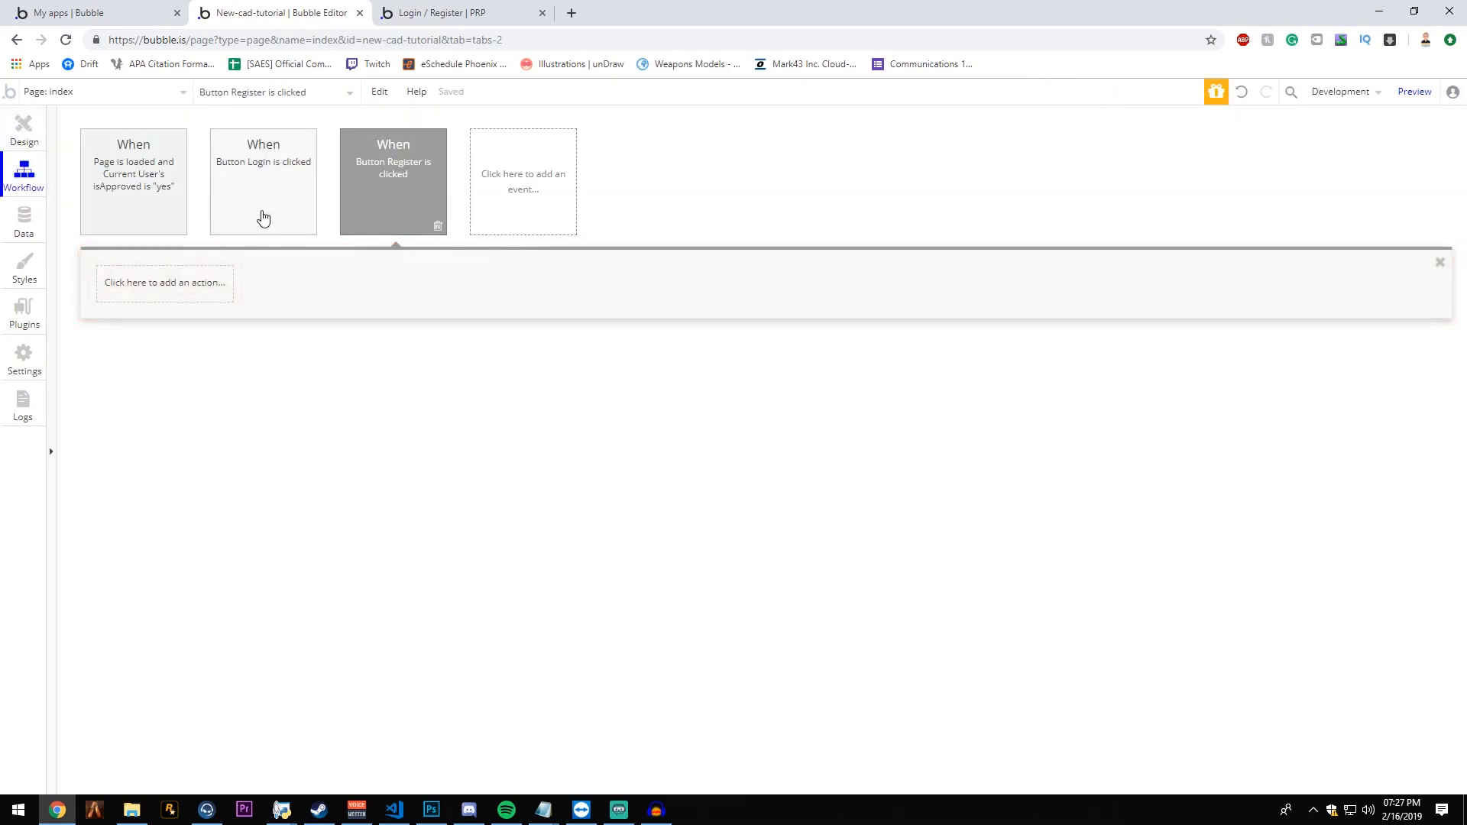
pyautogui.click(185, 282)
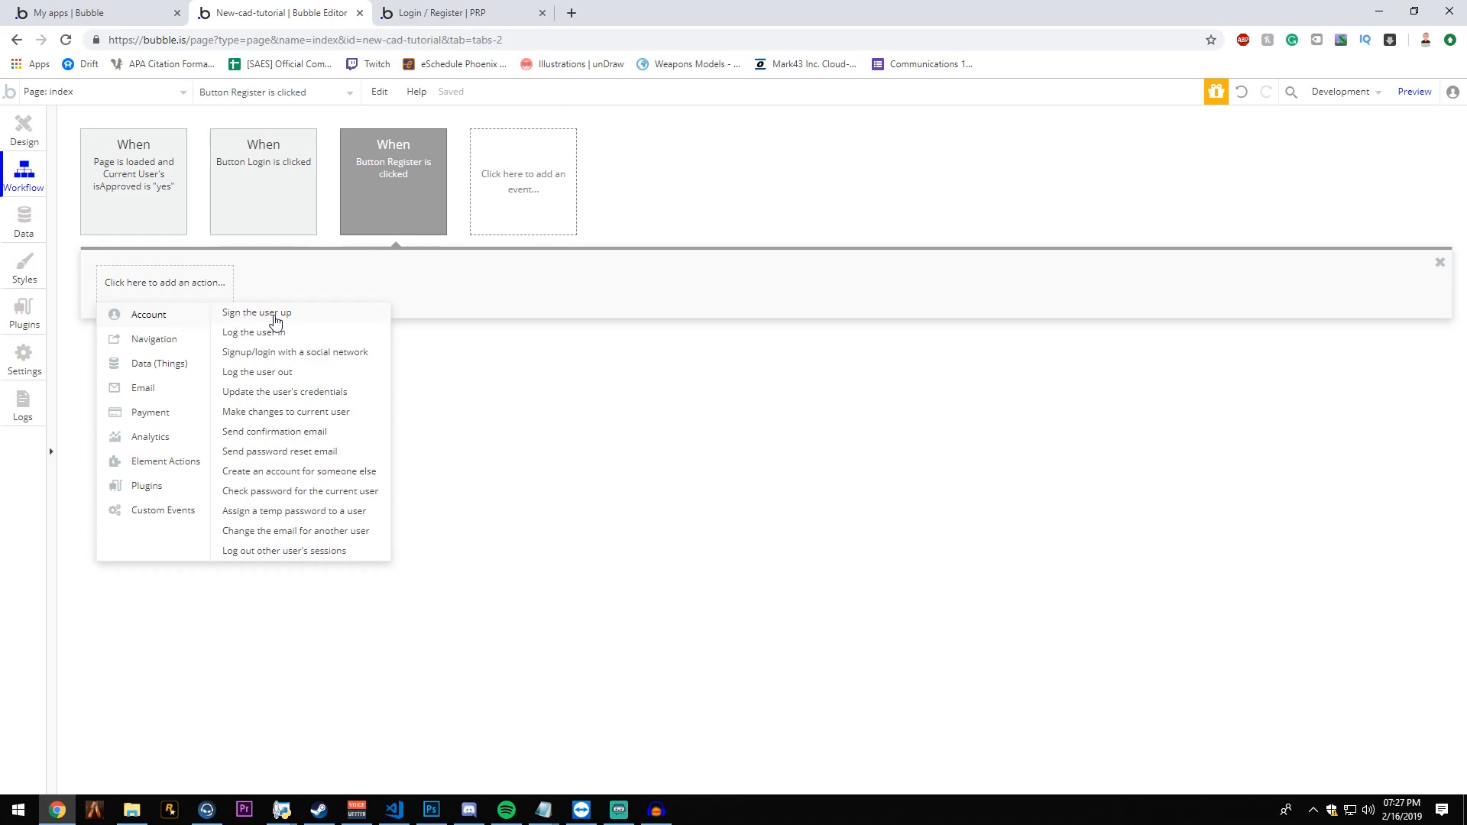
pyautogui.click(247, 316)
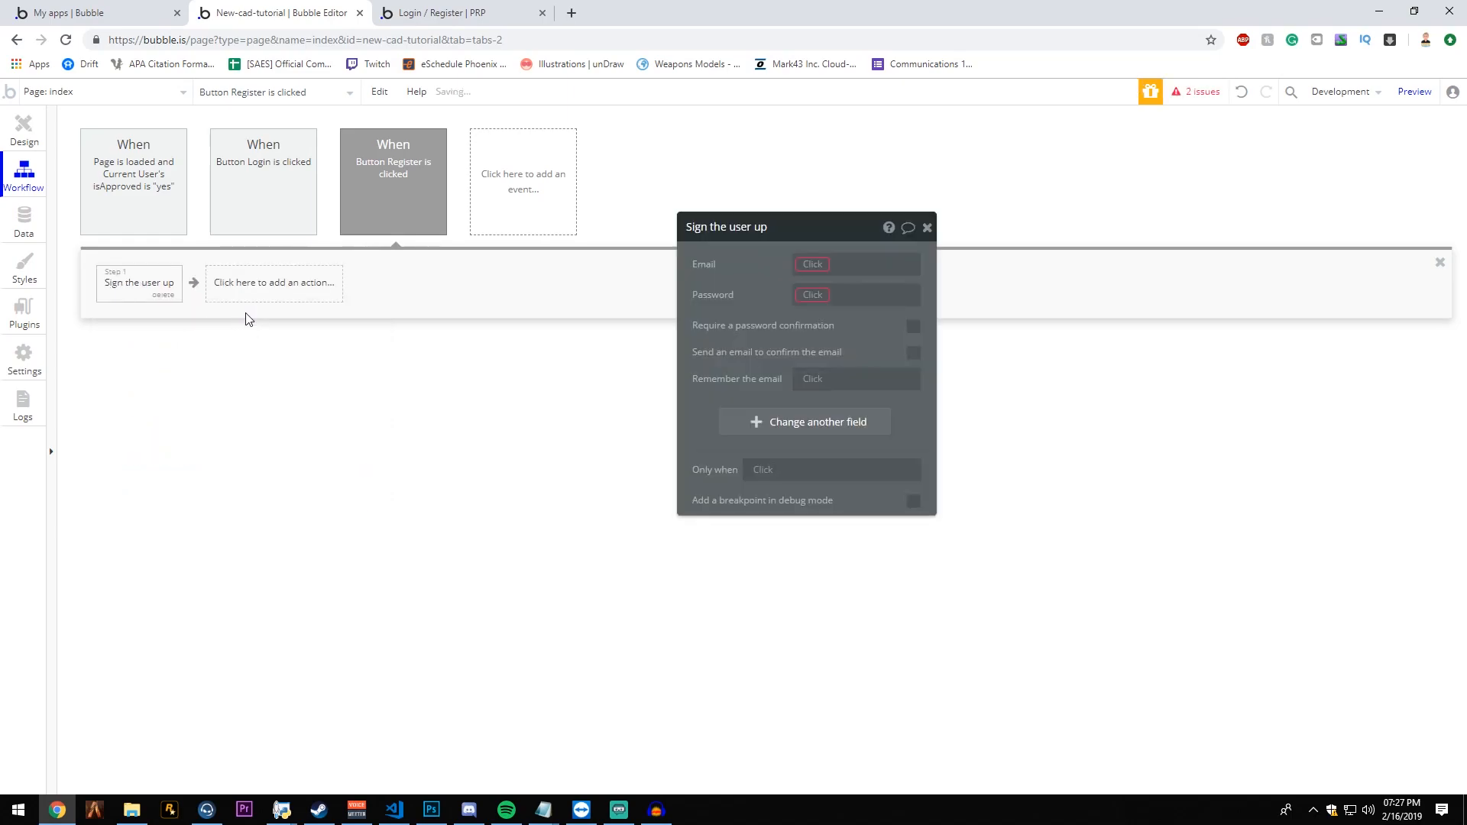
# - Set the sign-up action's email to register Email's value and its password to registerPassword's value
pyautogui.click(826, 271)
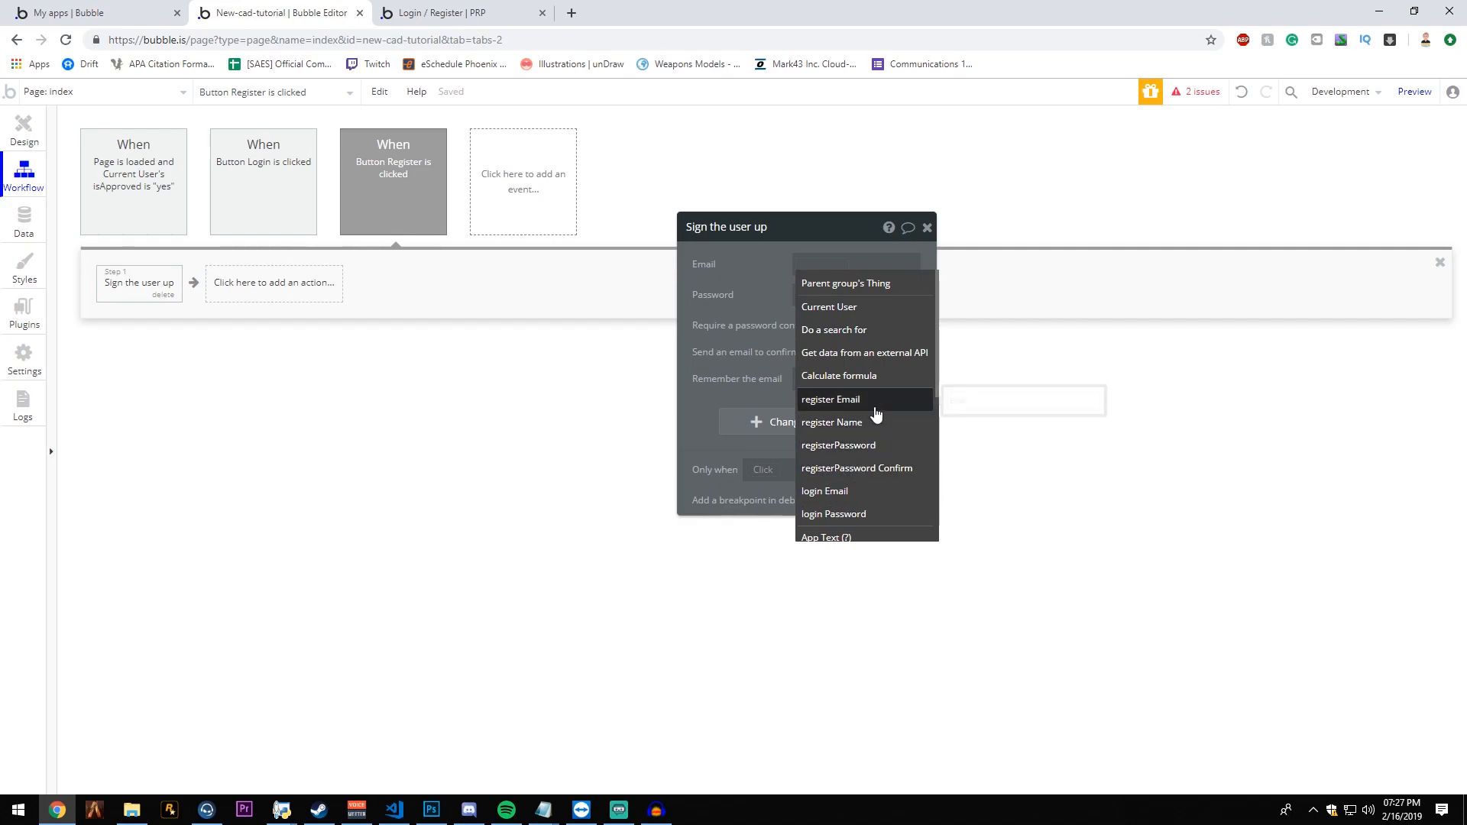
pyautogui.click(840, 399)
pyautogui.click(902, 281)
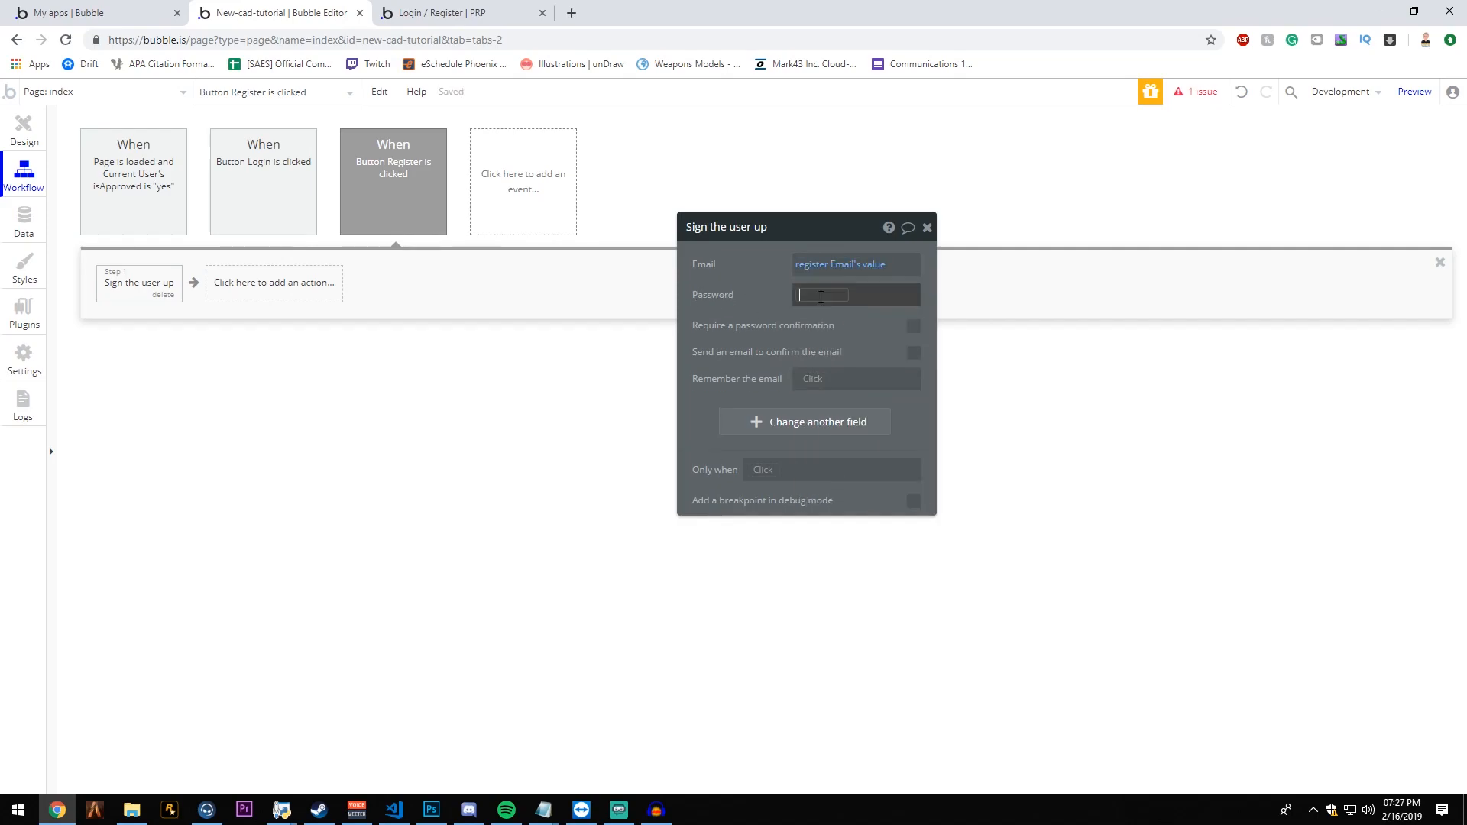
pyautogui.click(814, 295)
pyautogui.click(852, 456)
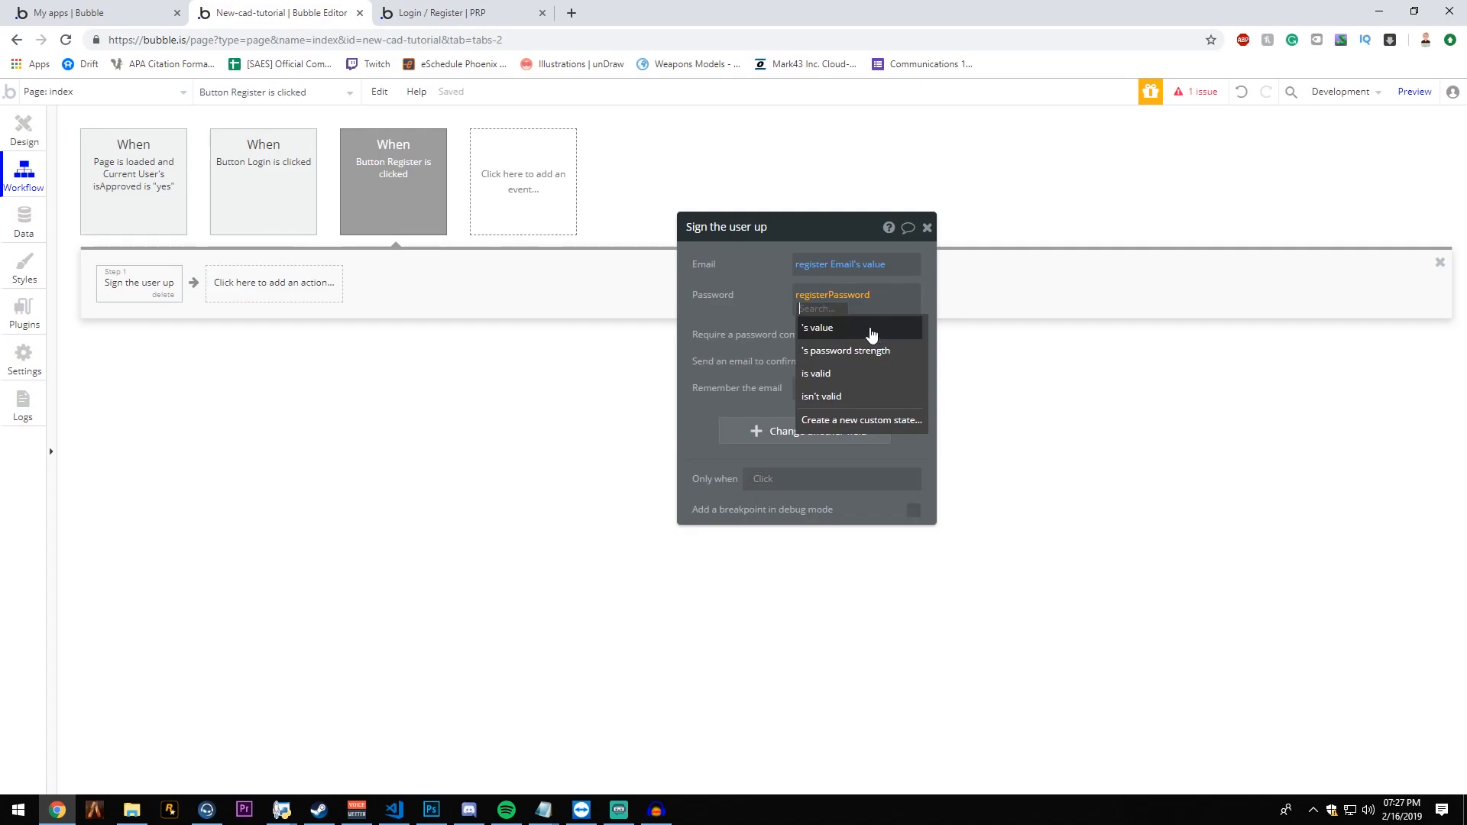
pyautogui.click(869, 328)
# - Require a password confirmation for the sign-up, using registerPassword Confirm's value
pyautogui.click(911, 326)
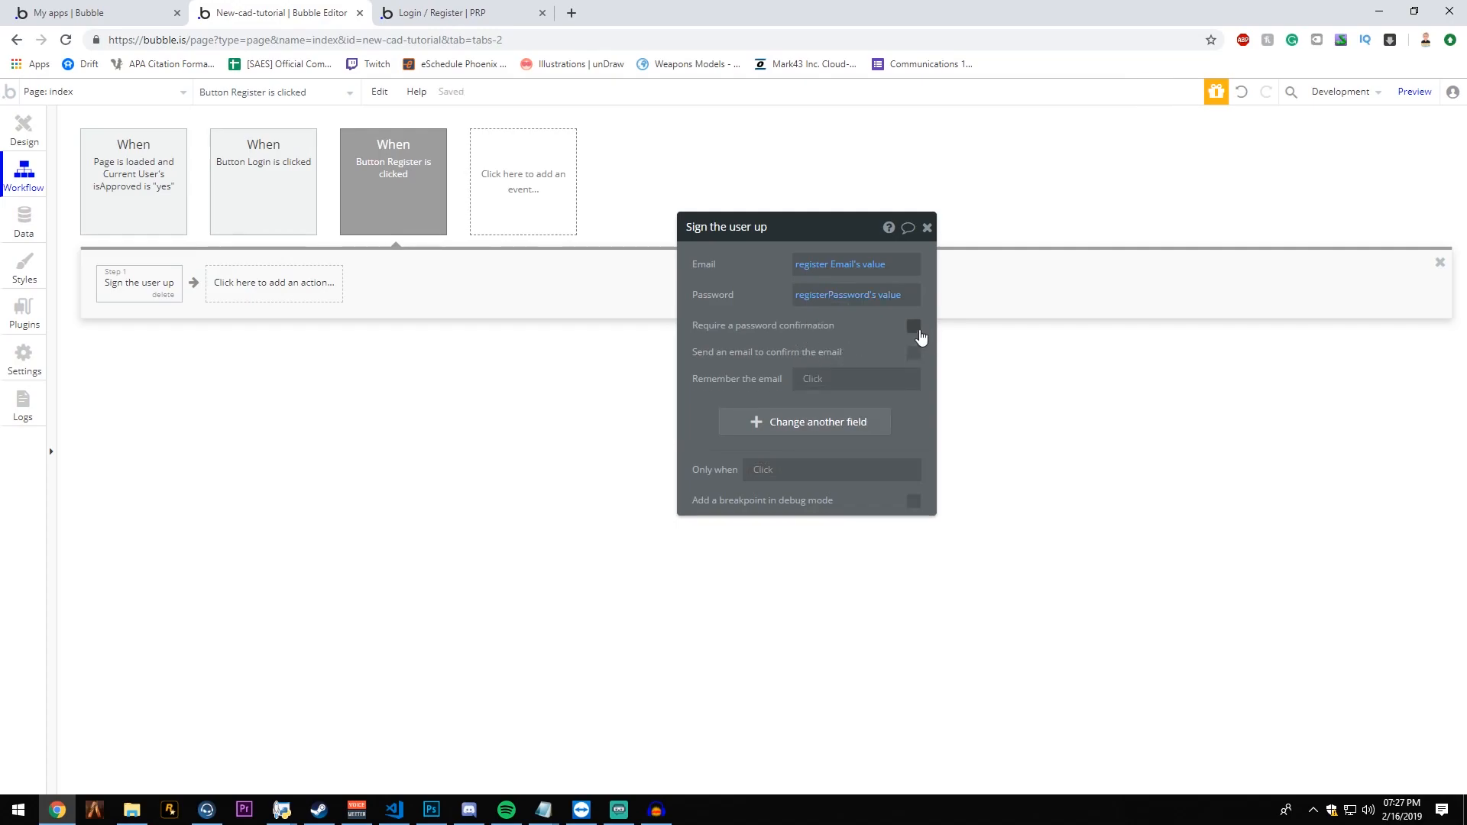
pyautogui.click(814, 352)
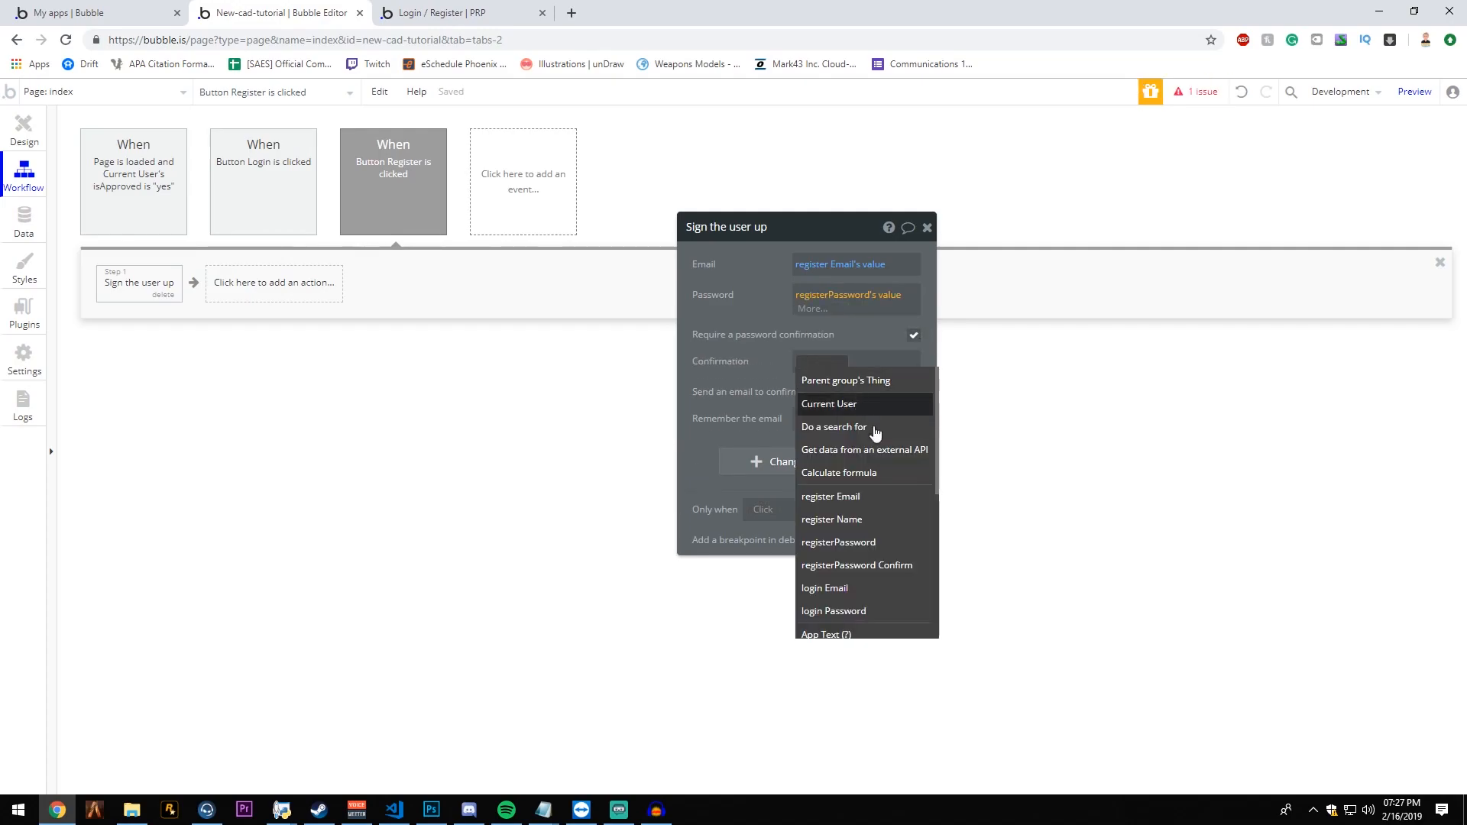
pyautogui.click(905, 567)
pyautogui.click(902, 394)
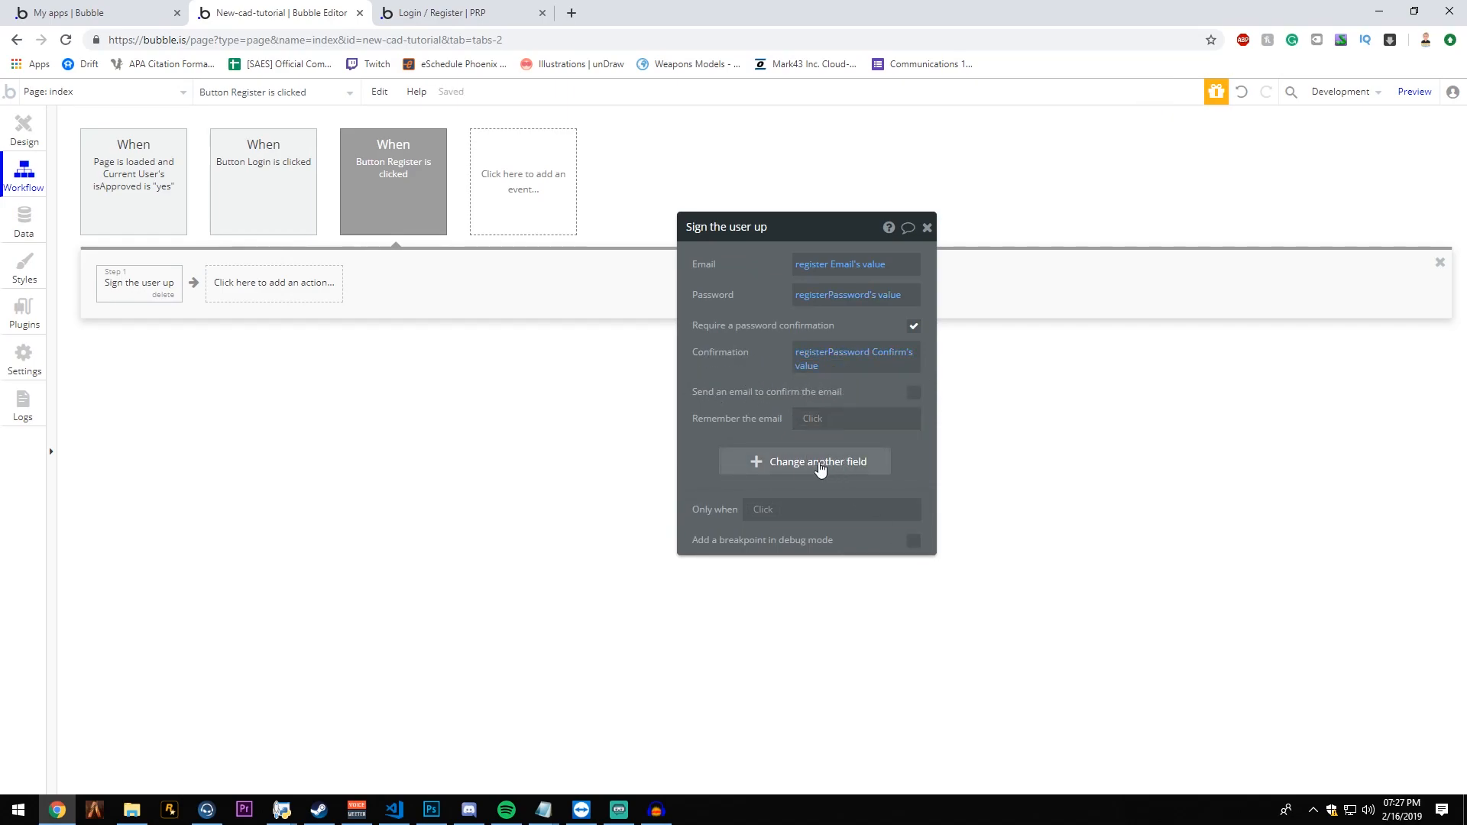
# - Set the sign-up action's Name field to register Name's value
pyautogui.click(818, 465)
pyautogui.click(703, 458)
pyautogui.click(749, 495)
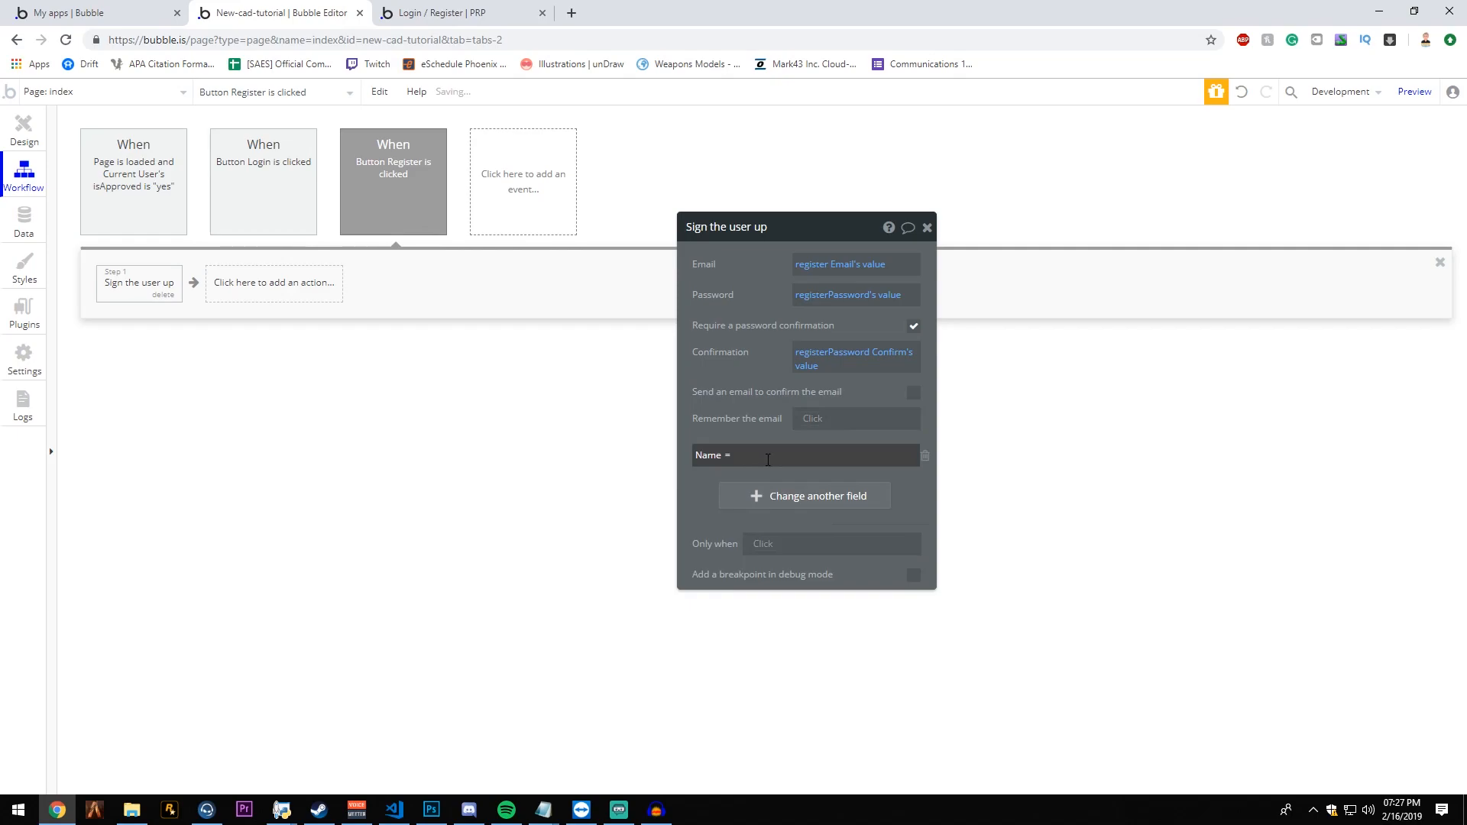
pyautogui.click(978, 457)
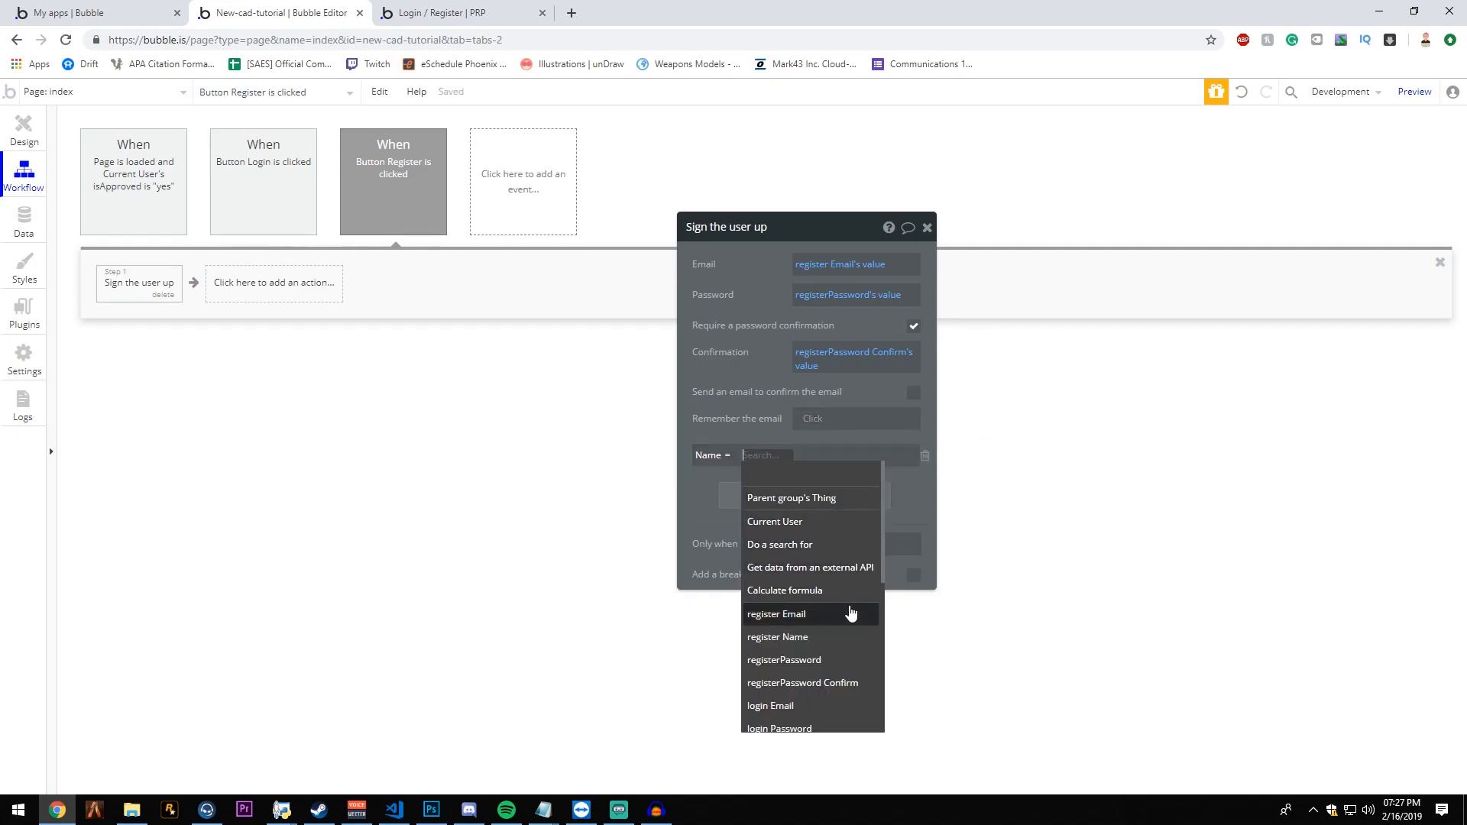
pyautogui.click(829, 639)
pyautogui.click(877, 494)
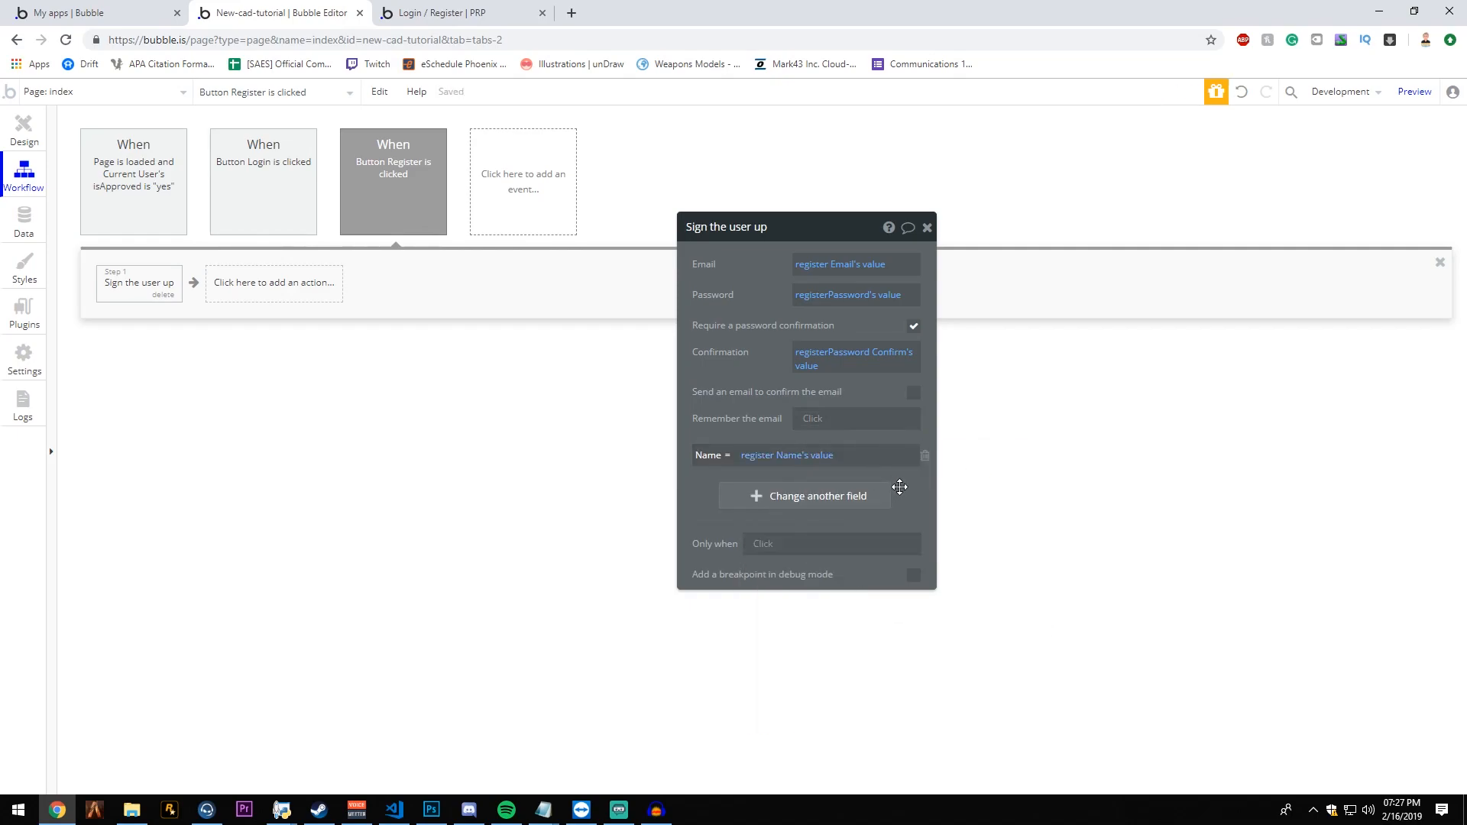
# - Set the isApproved field to "no" in the sign-up action
pyautogui.click(838, 505)
pyautogui.click(734, 491)
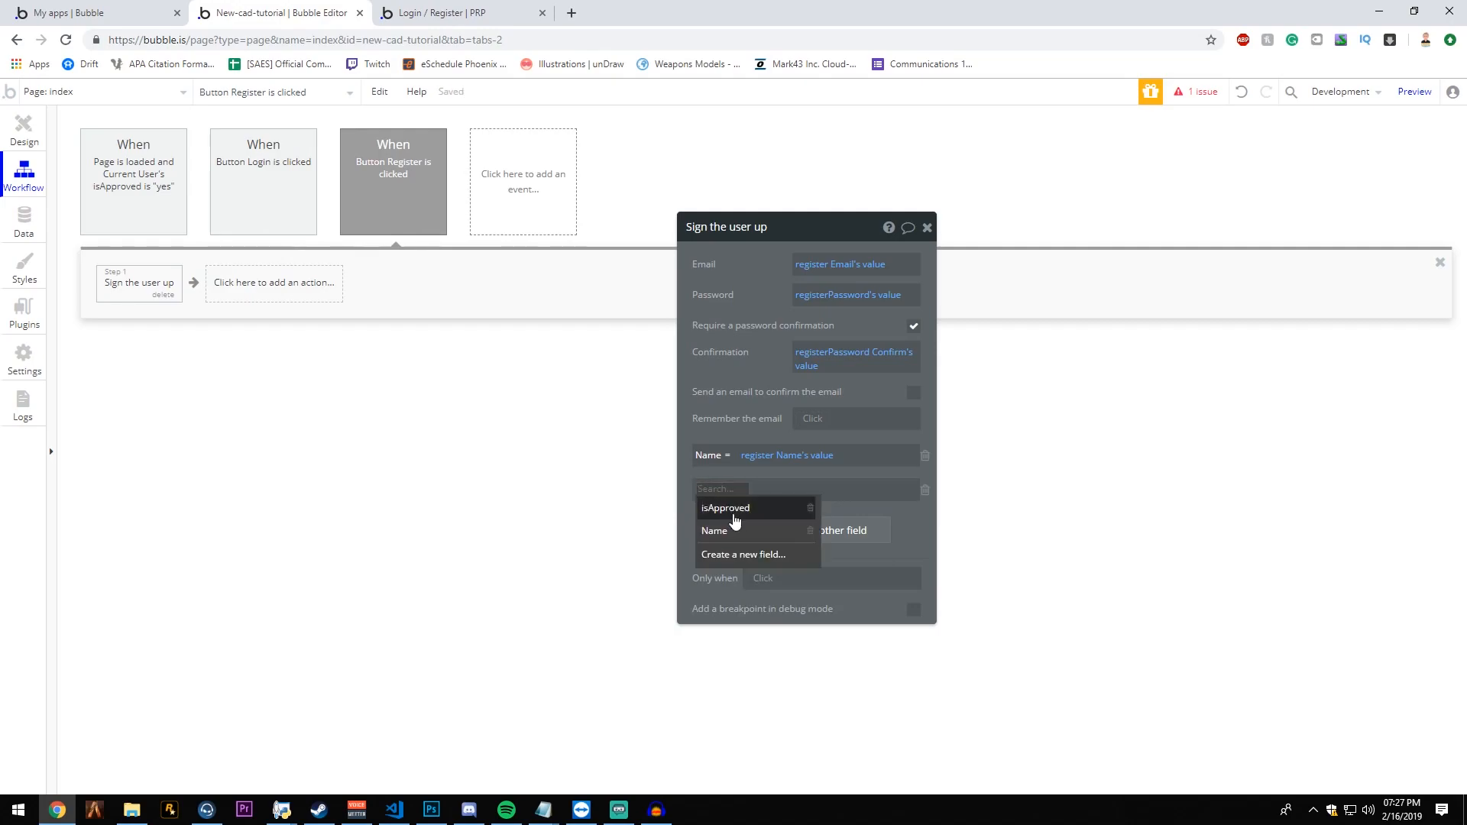
pyautogui.click(729, 508)
pyautogui.click(764, 488)
pyautogui.click(798, 540)
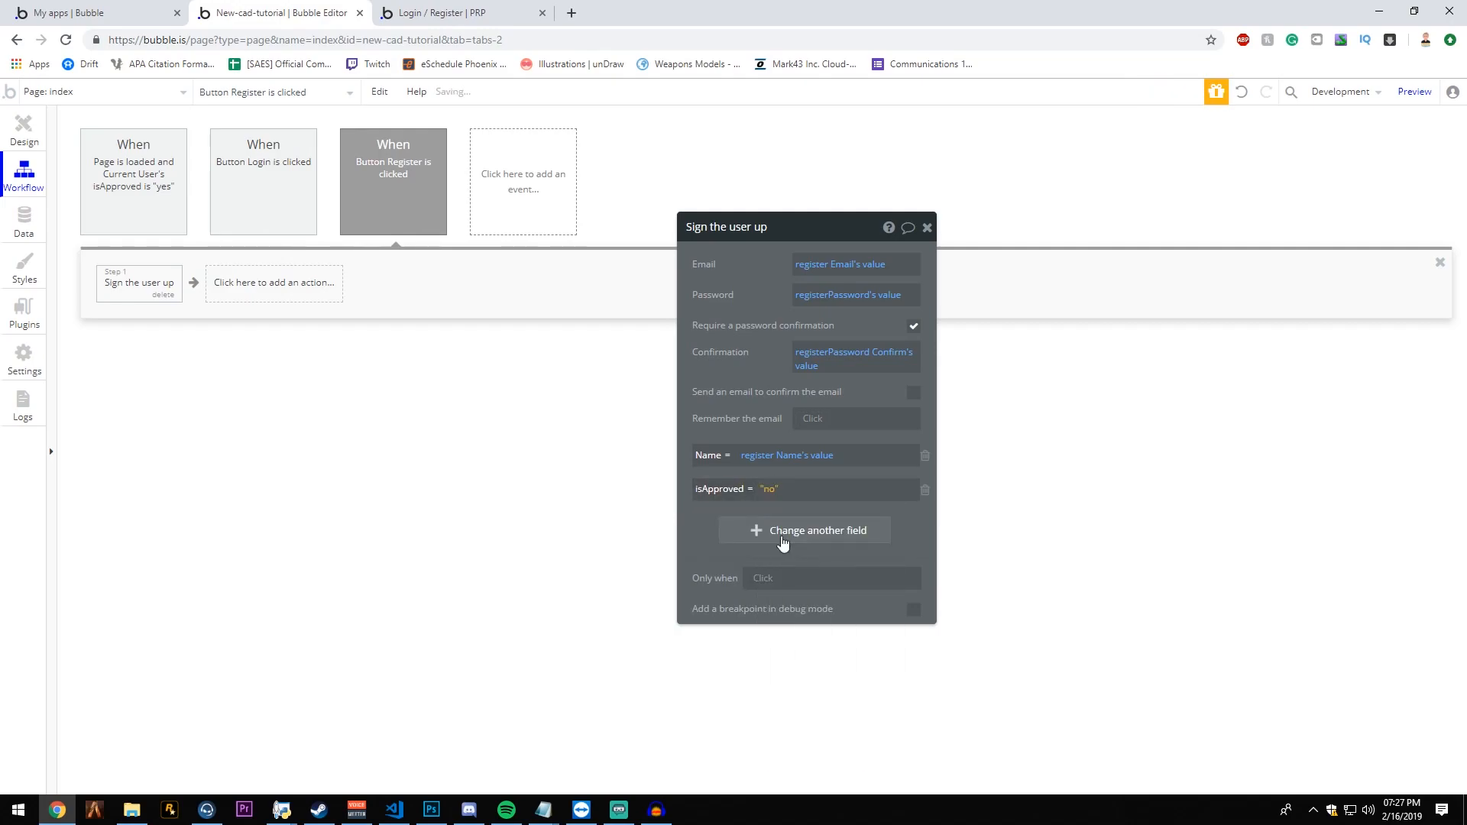
# - Check the User type's isApproved default, and remove the isApproved field change from the sign-up action
pyautogui.click(23, 222)
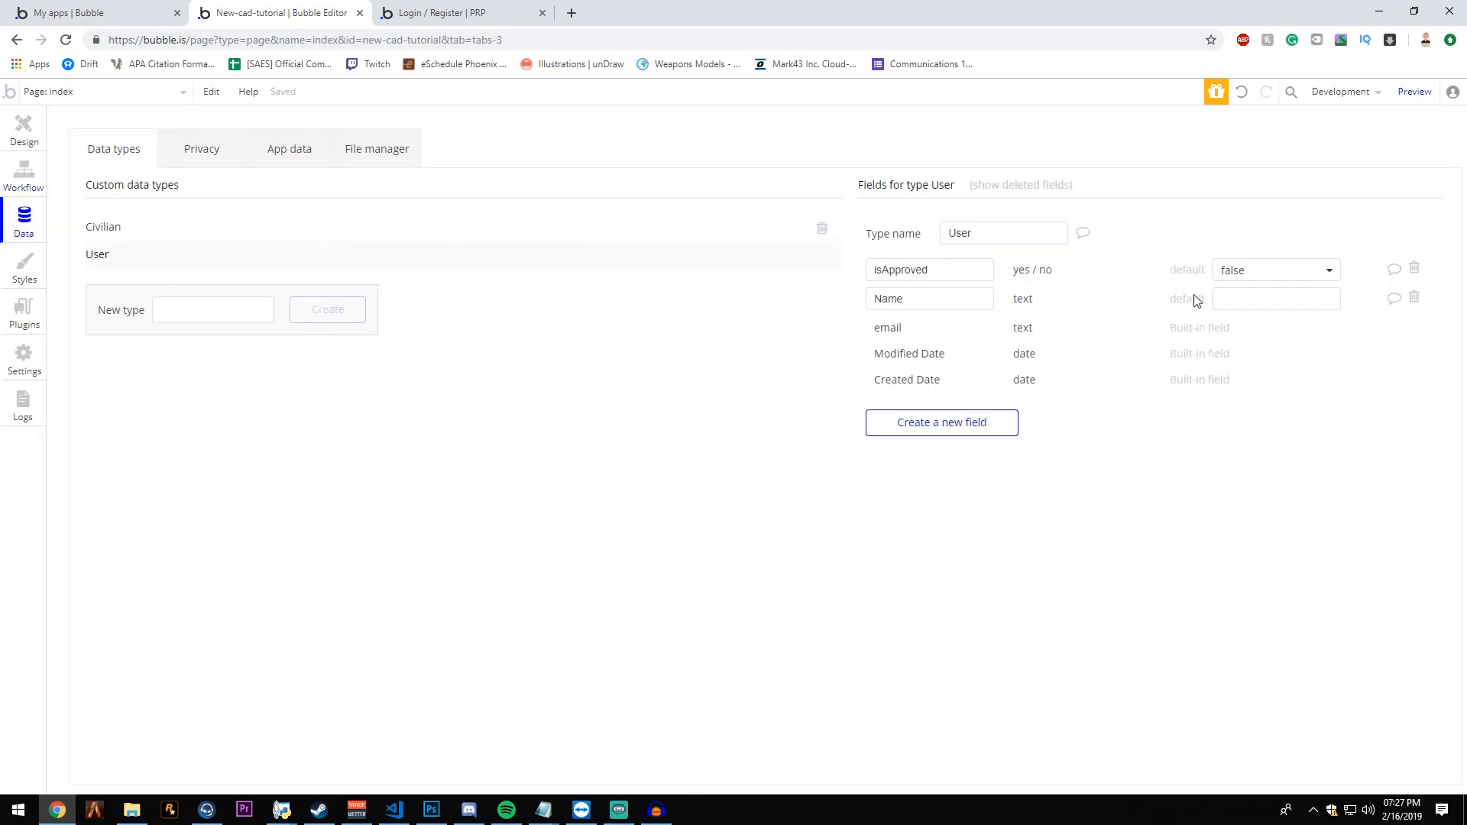
pyautogui.click(38, 122)
pyautogui.click(23, 177)
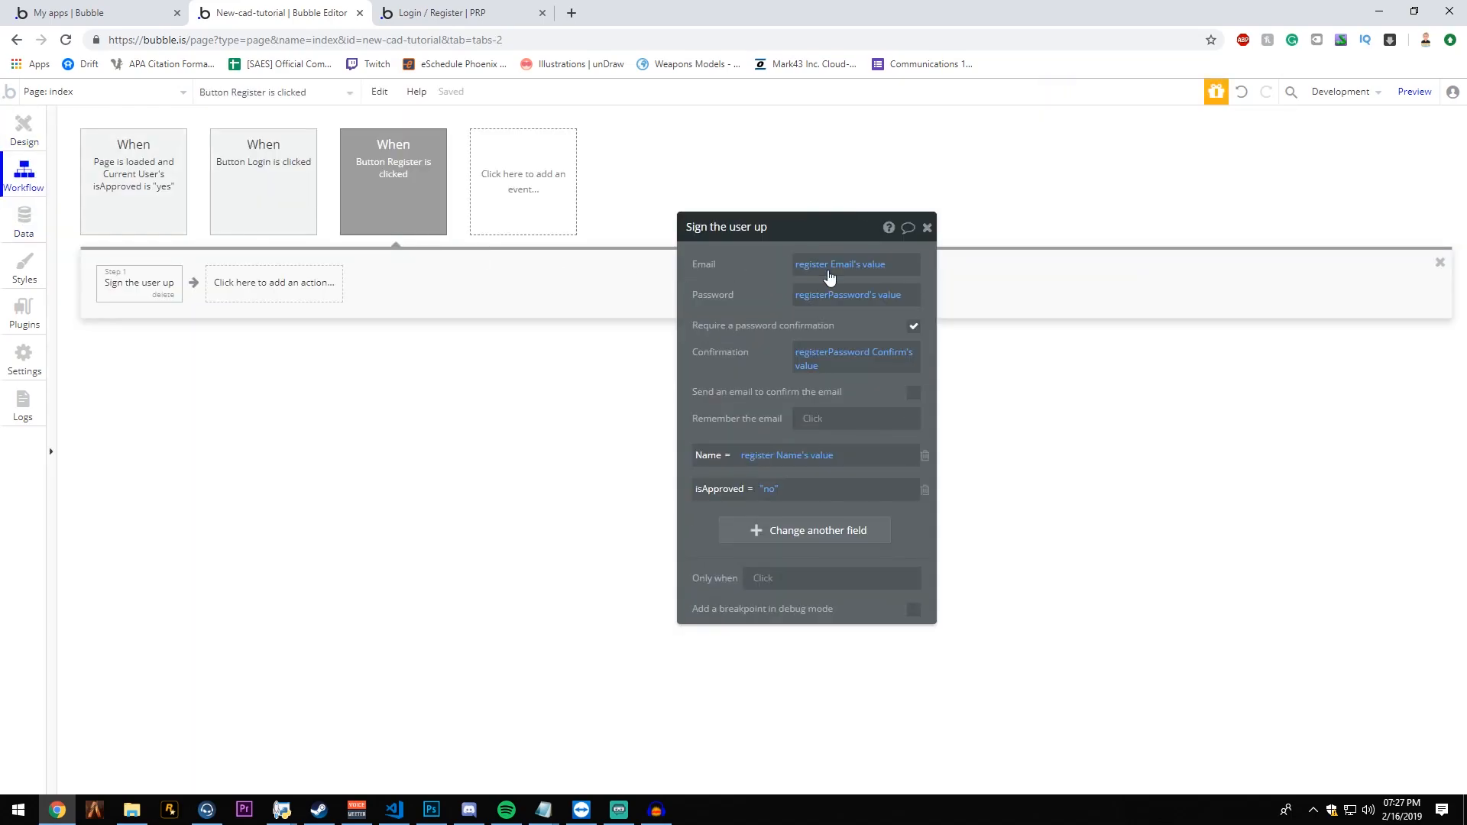
pyautogui.click(925, 491)
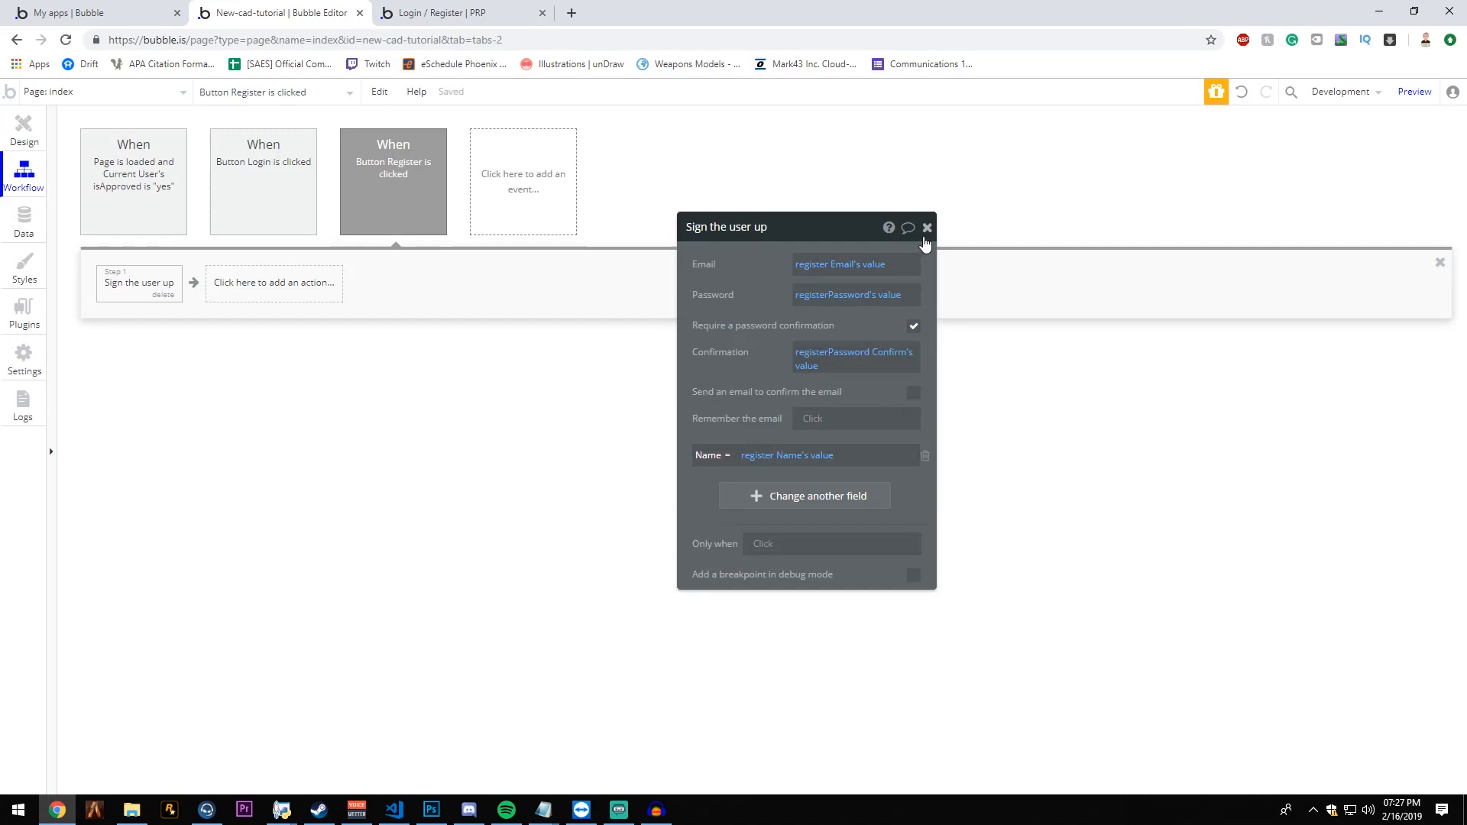
pyautogui.click(925, 228)
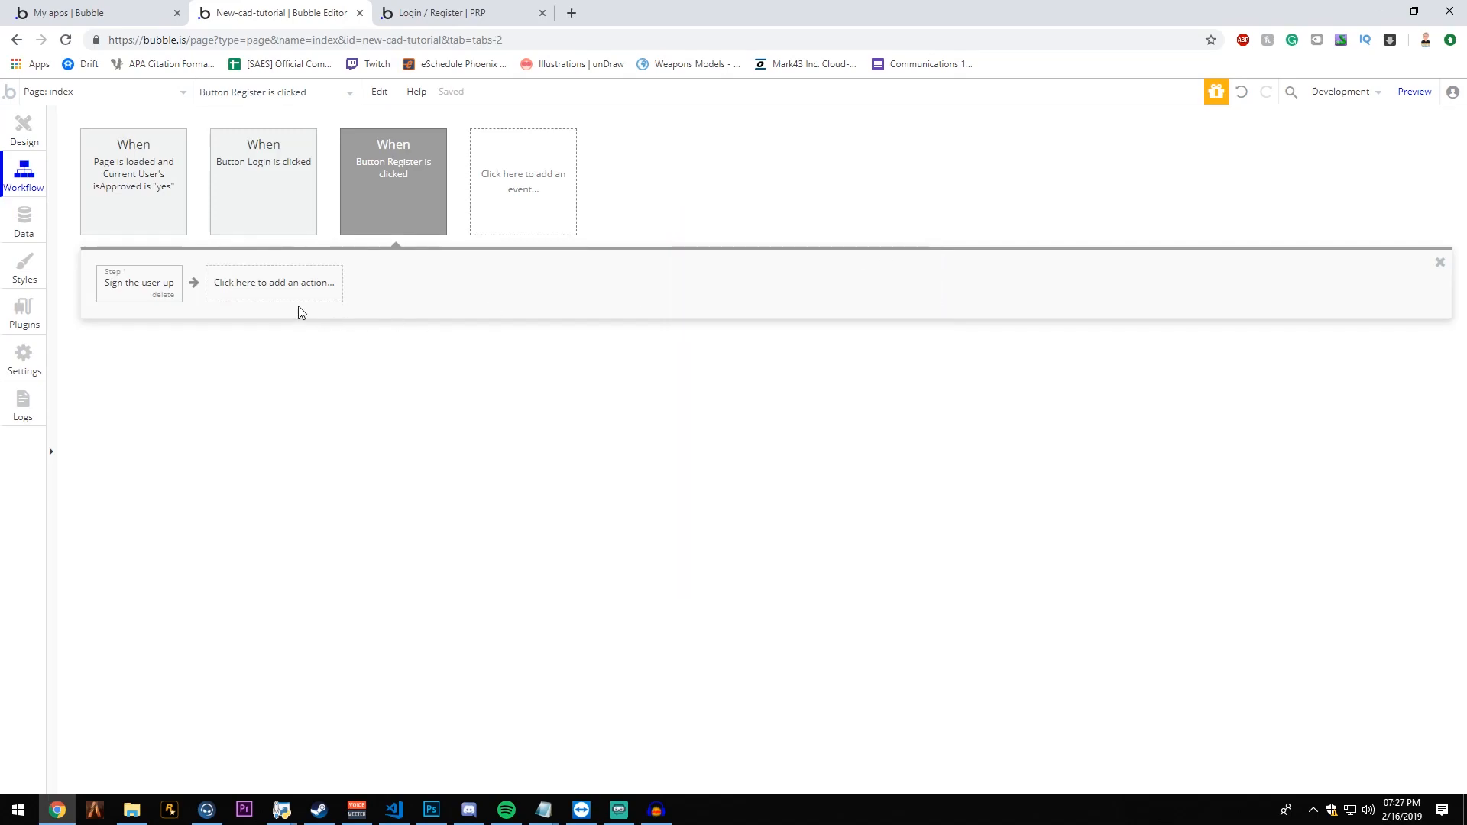
# - Place a new alert about 382 wide and 48 high just below the Register form on the index page
pyautogui.click(23, 128)
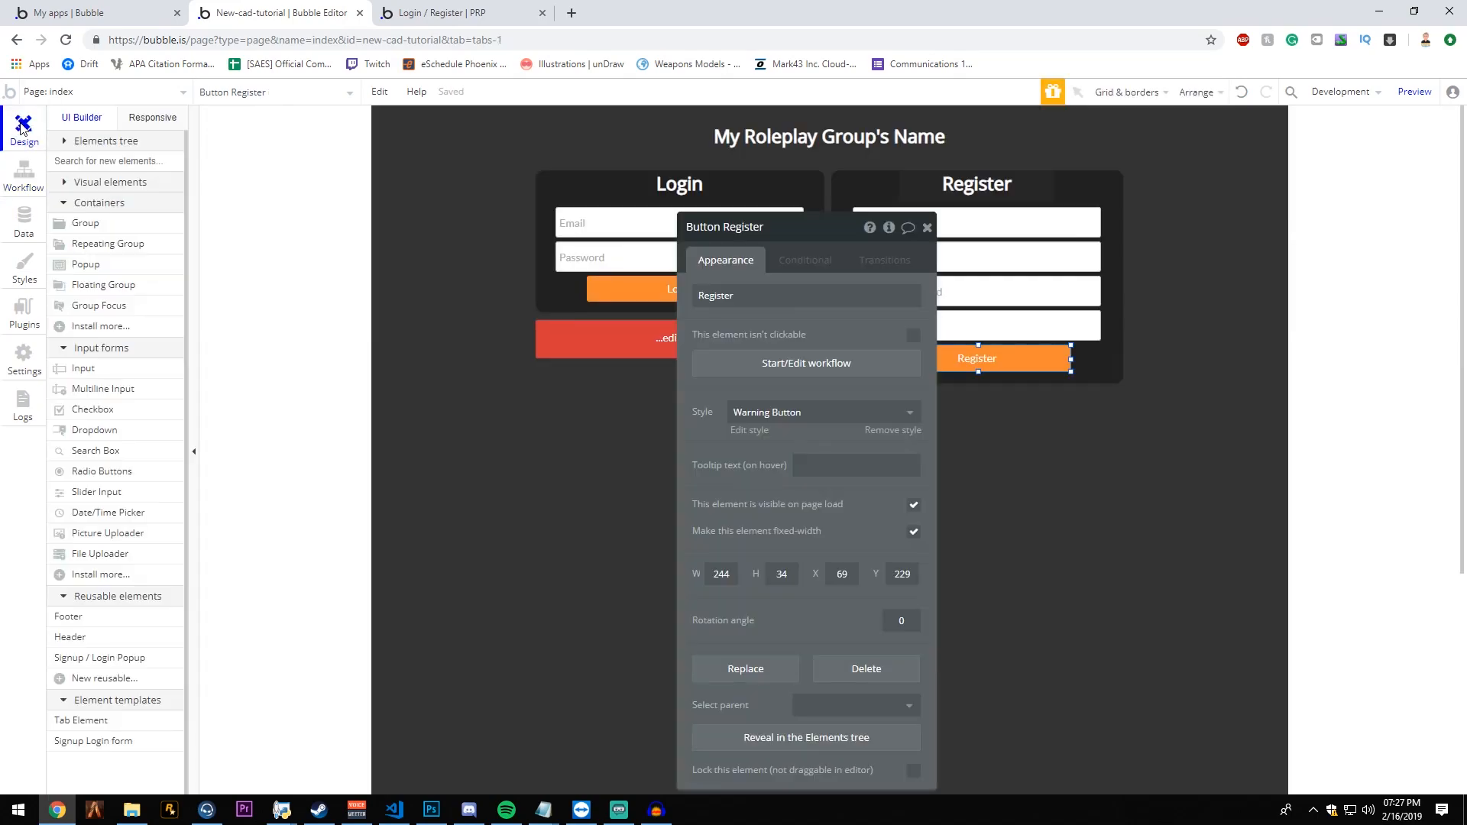
pyautogui.click(927, 228)
pyautogui.click(808, 380)
pyautogui.moveTo(830, 412); pyautogui.dragTo(830, 479)
pyautogui.click(726, 339)
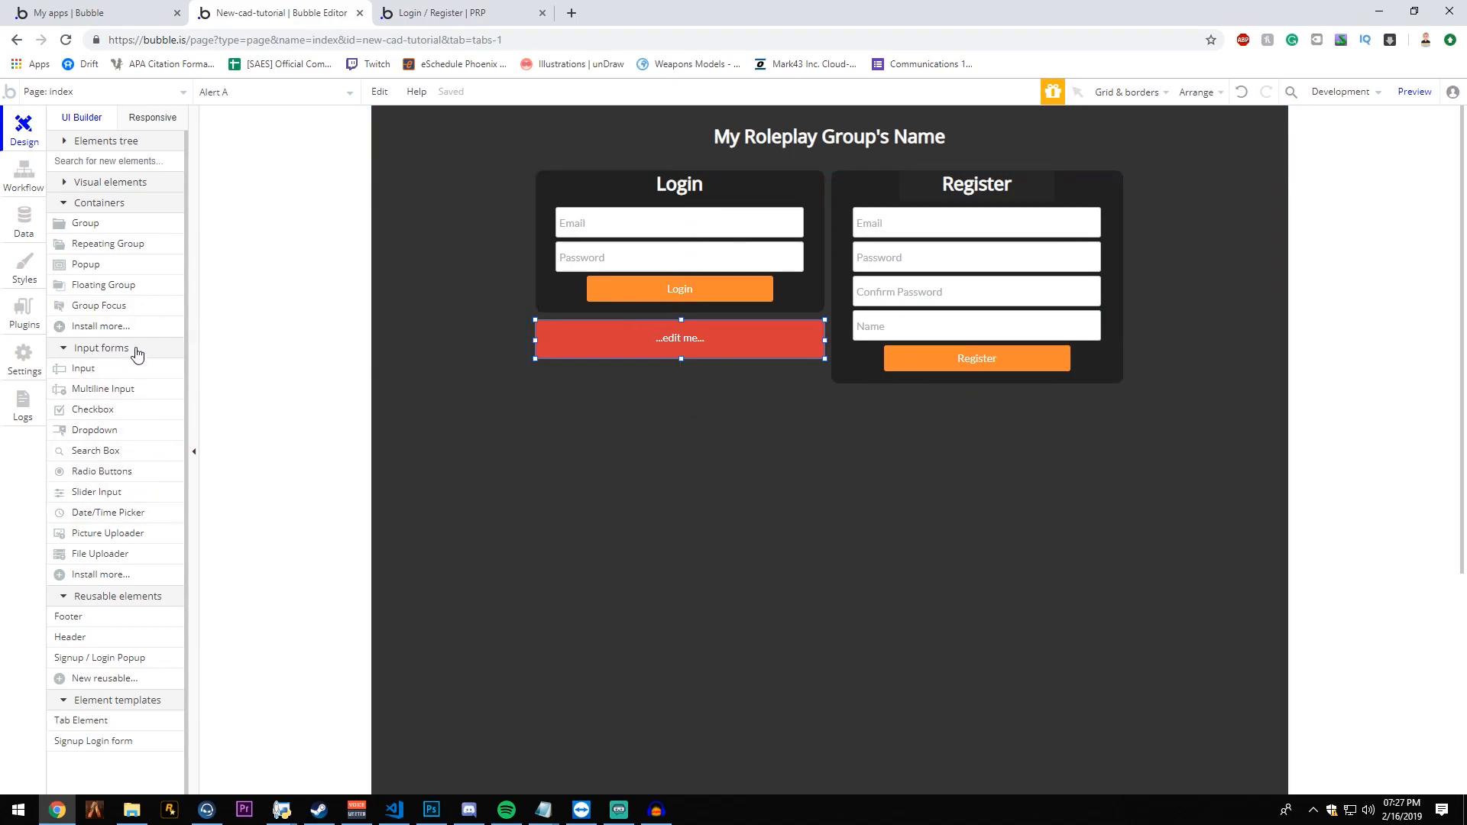
pyautogui.click(120, 182)
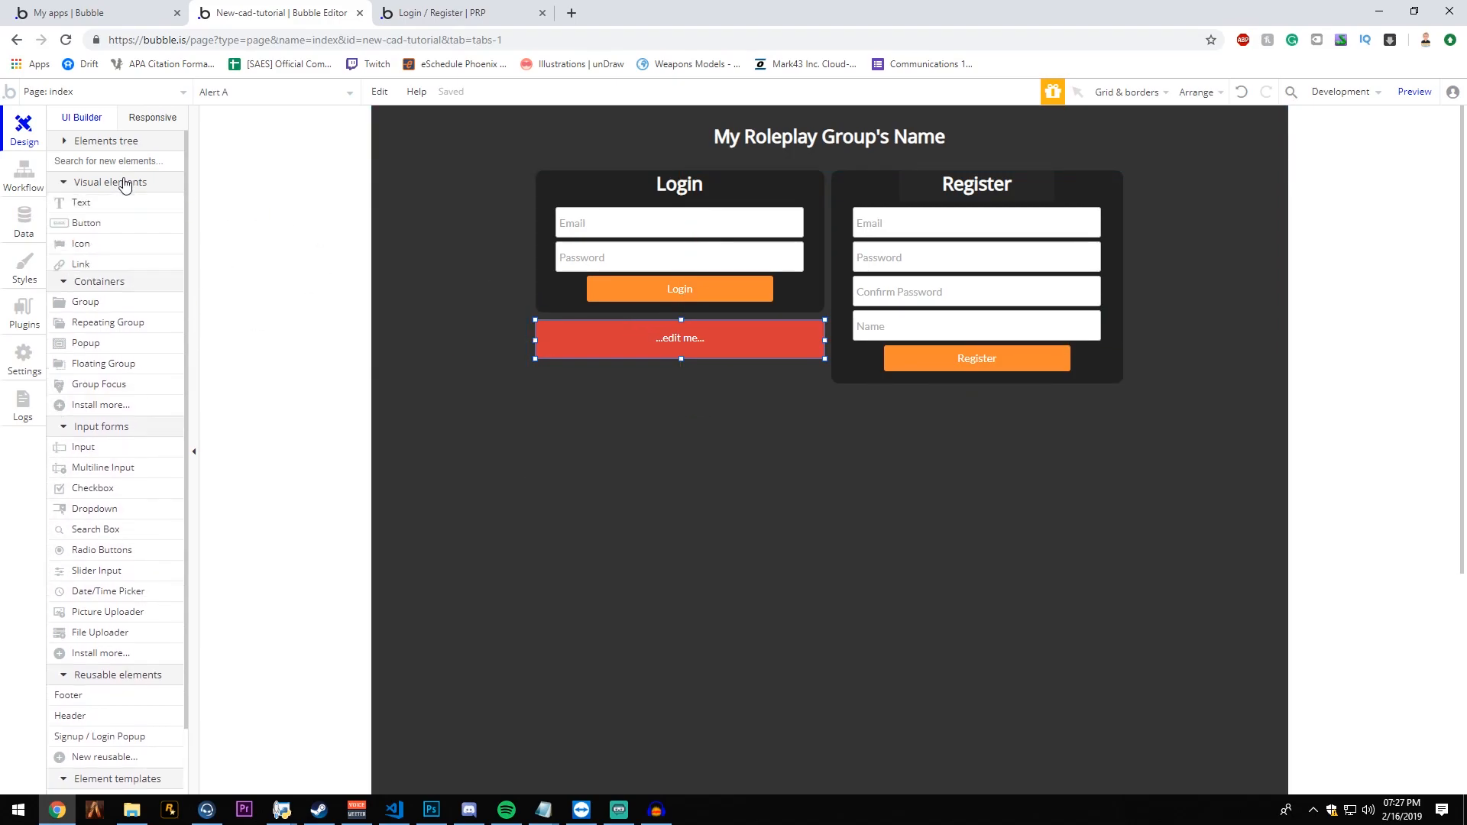
pyautogui.click(120, 330)
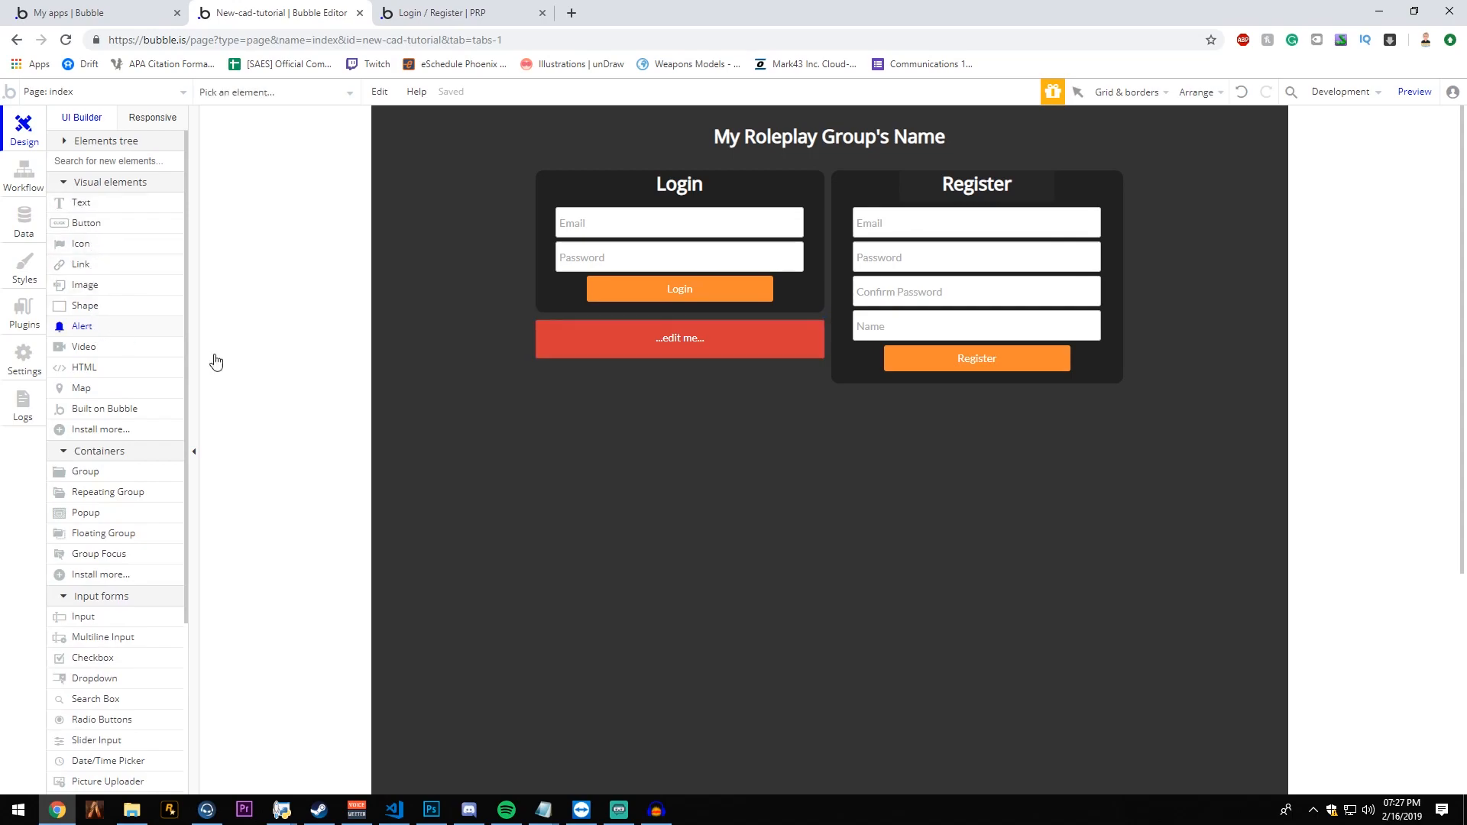
pyautogui.moveTo(832, 384); pyautogui.dragTo(1123, 417)
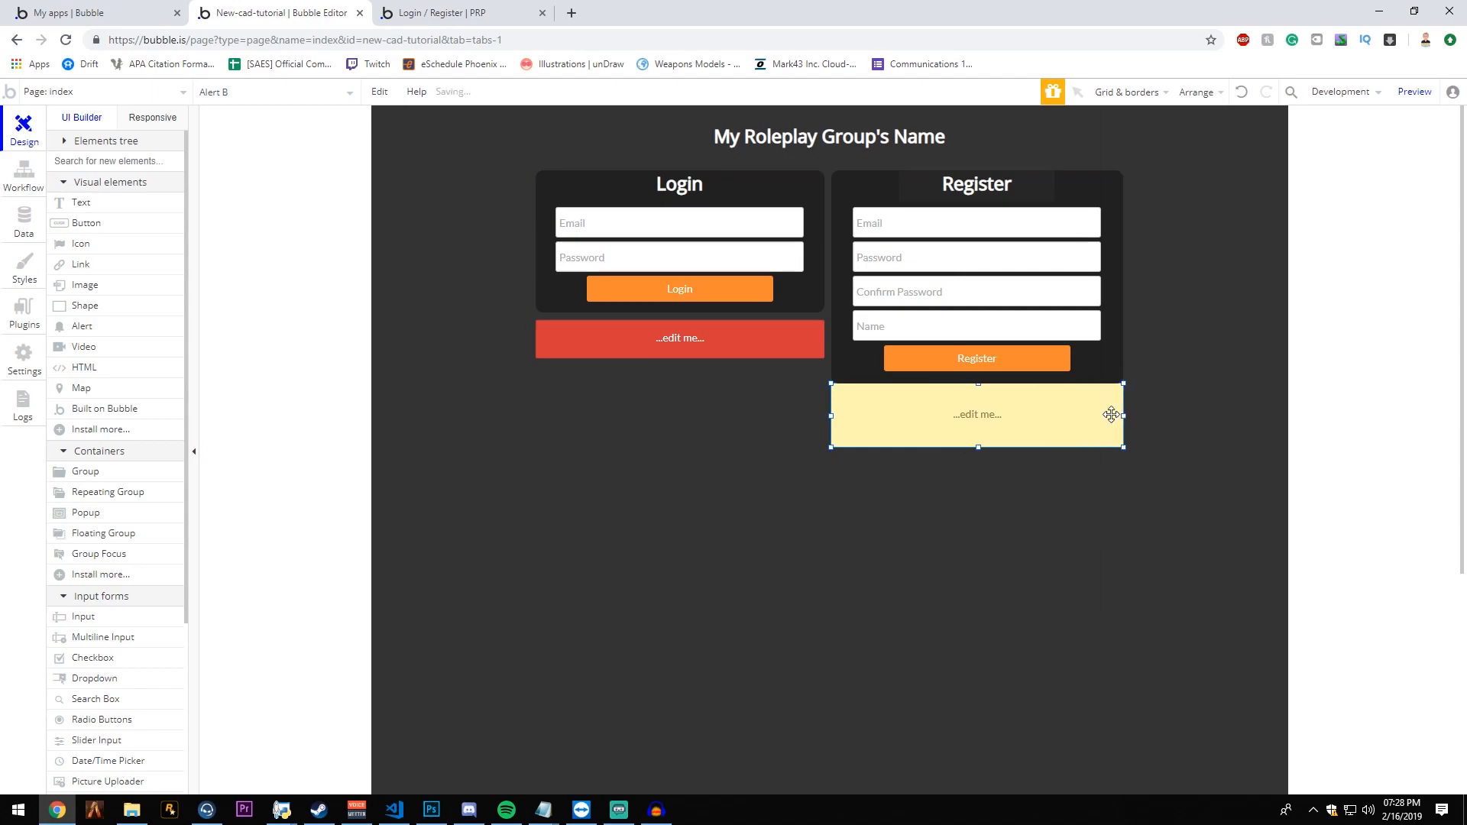
pyautogui.moveTo(977, 384); pyautogui.dragTo(978, 394)
pyautogui.moveTo(978, 448); pyautogui.dragTo(978, 431)
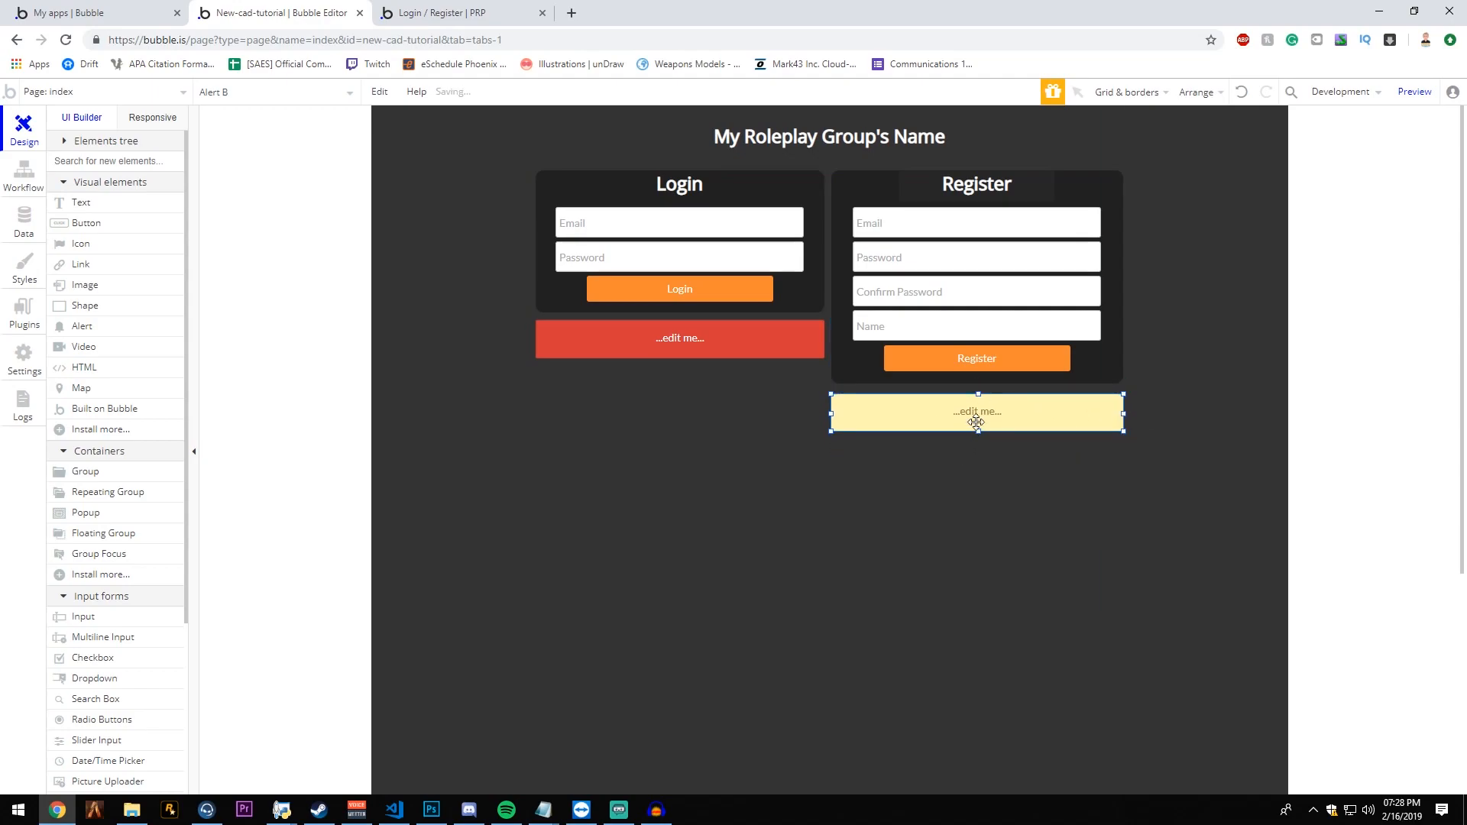
# - Apply the Success Alert style to the new alert and move it slightly closer to the Register form
pyautogui.doubleClick(979, 413)
pyautogui.click(764, 400)
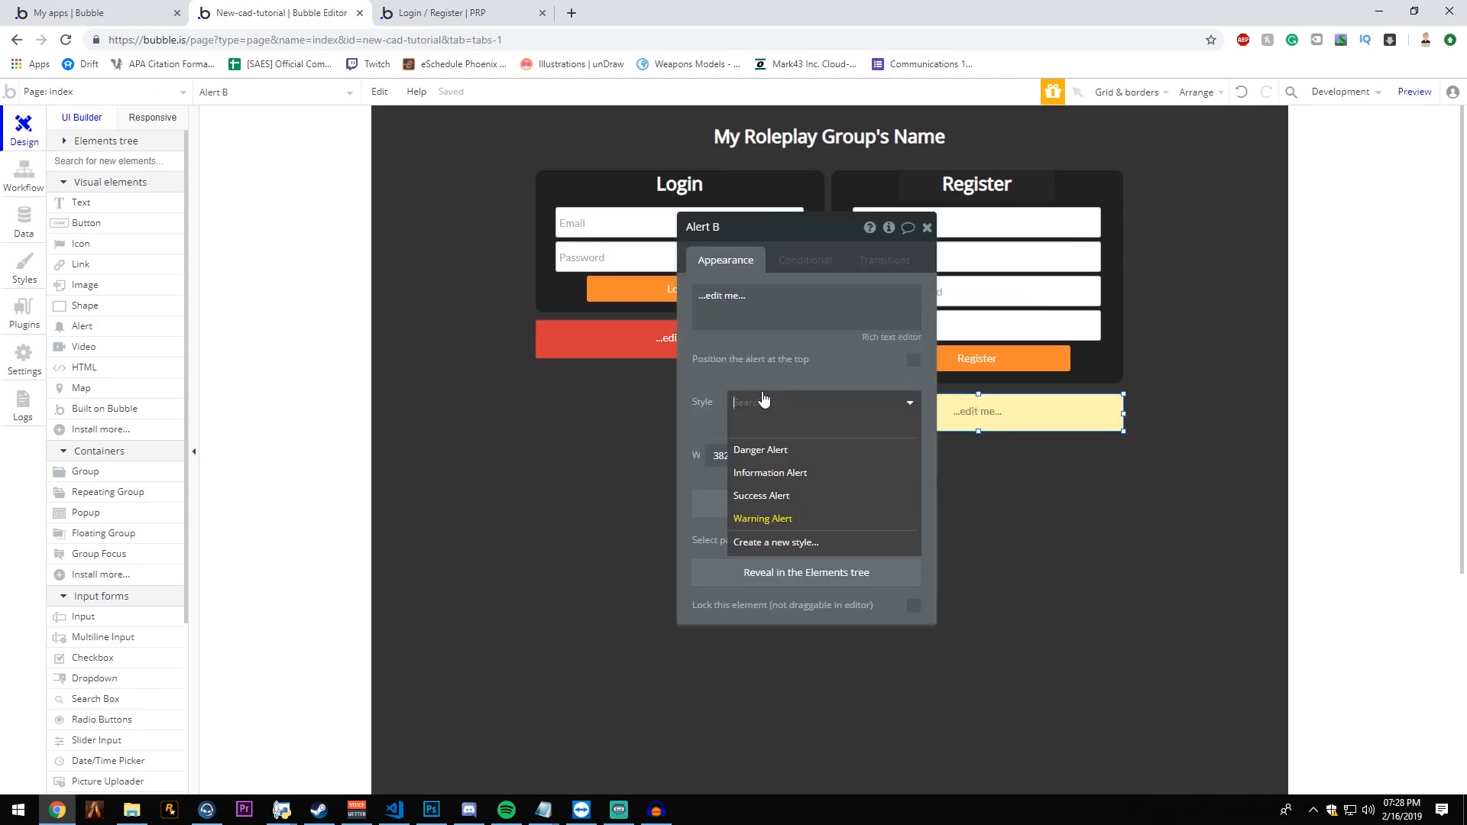
pyautogui.click(795, 473)
pyautogui.click(813, 394)
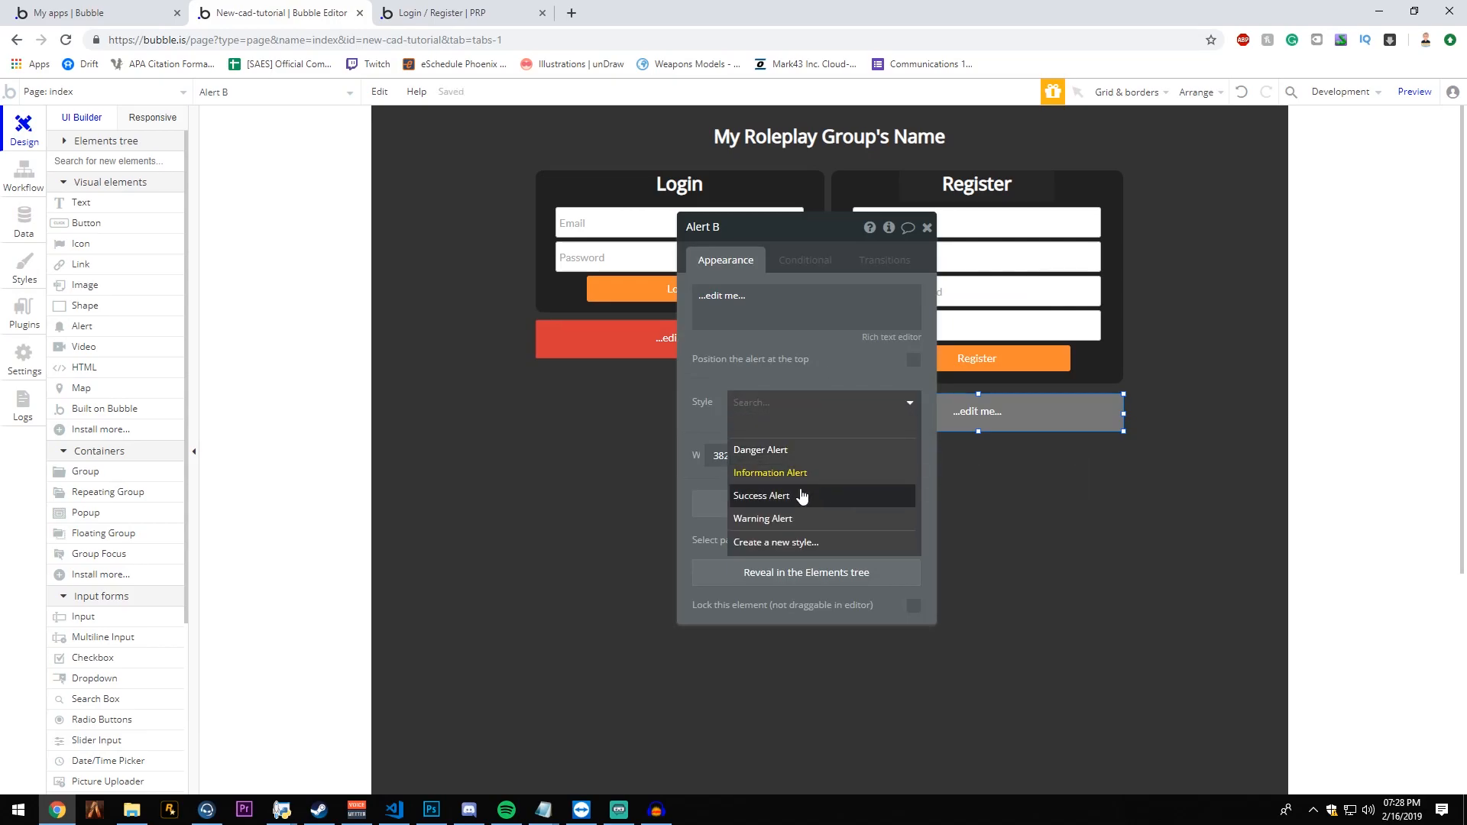
pyautogui.click(800, 492)
pyautogui.moveTo(837, 368); pyautogui.dragTo(616, 379)
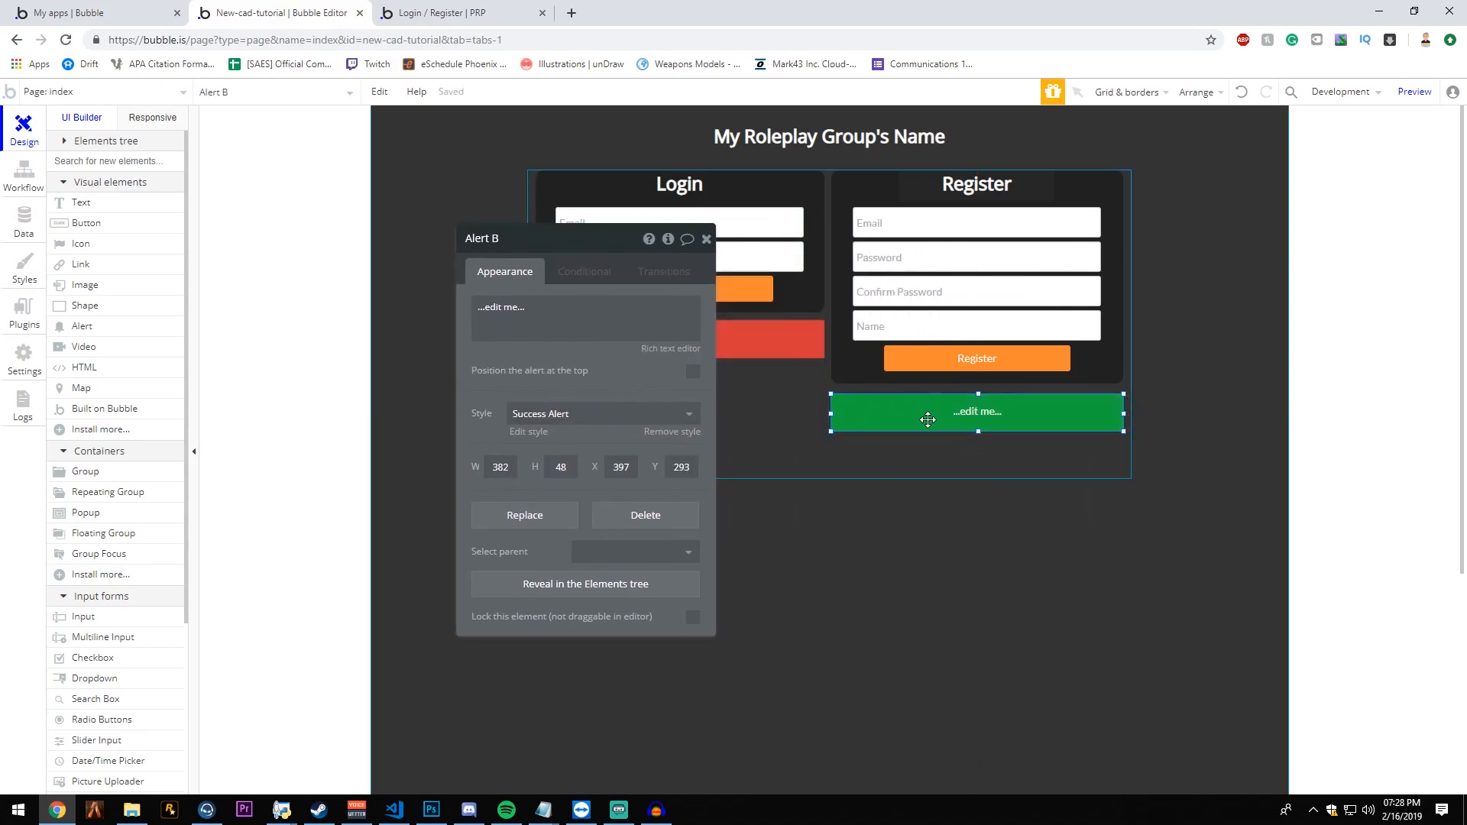
pyautogui.moveTo(927, 419); pyautogui.dragTo(928, 372)
# - Add a Log the user out action after the sign-up in the Register button's workflow
pyautogui.click(928, 372)
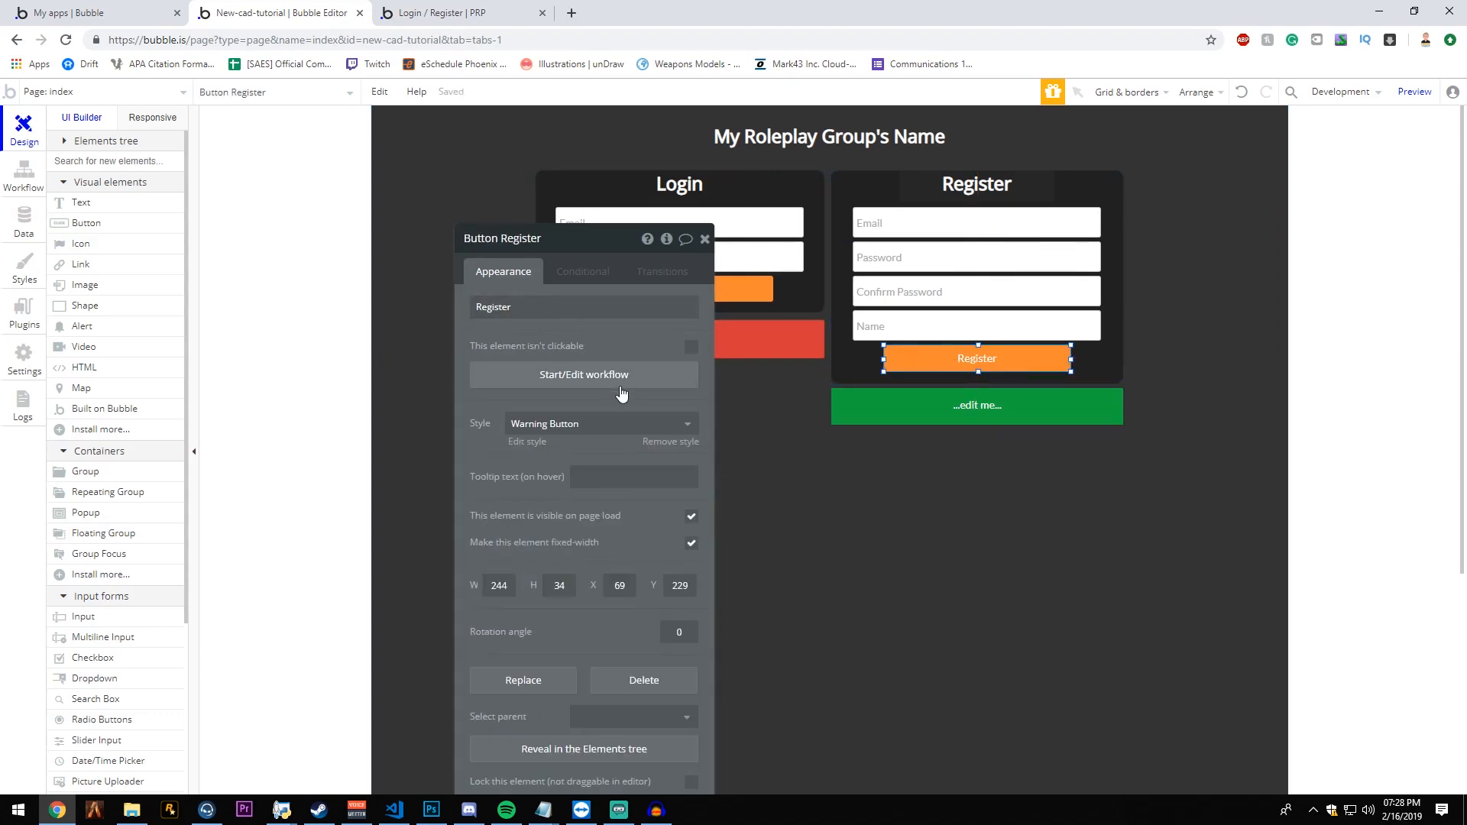
pyautogui.click(620, 375)
pyautogui.click(276, 283)
pyautogui.moveTo(290, 353)
pyautogui.moveTo(284, 320)
pyautogui.click(393, 373)
# - Add a Show message action for Alert B after the logout in the register workflow
pyautogui.click(381, 284)
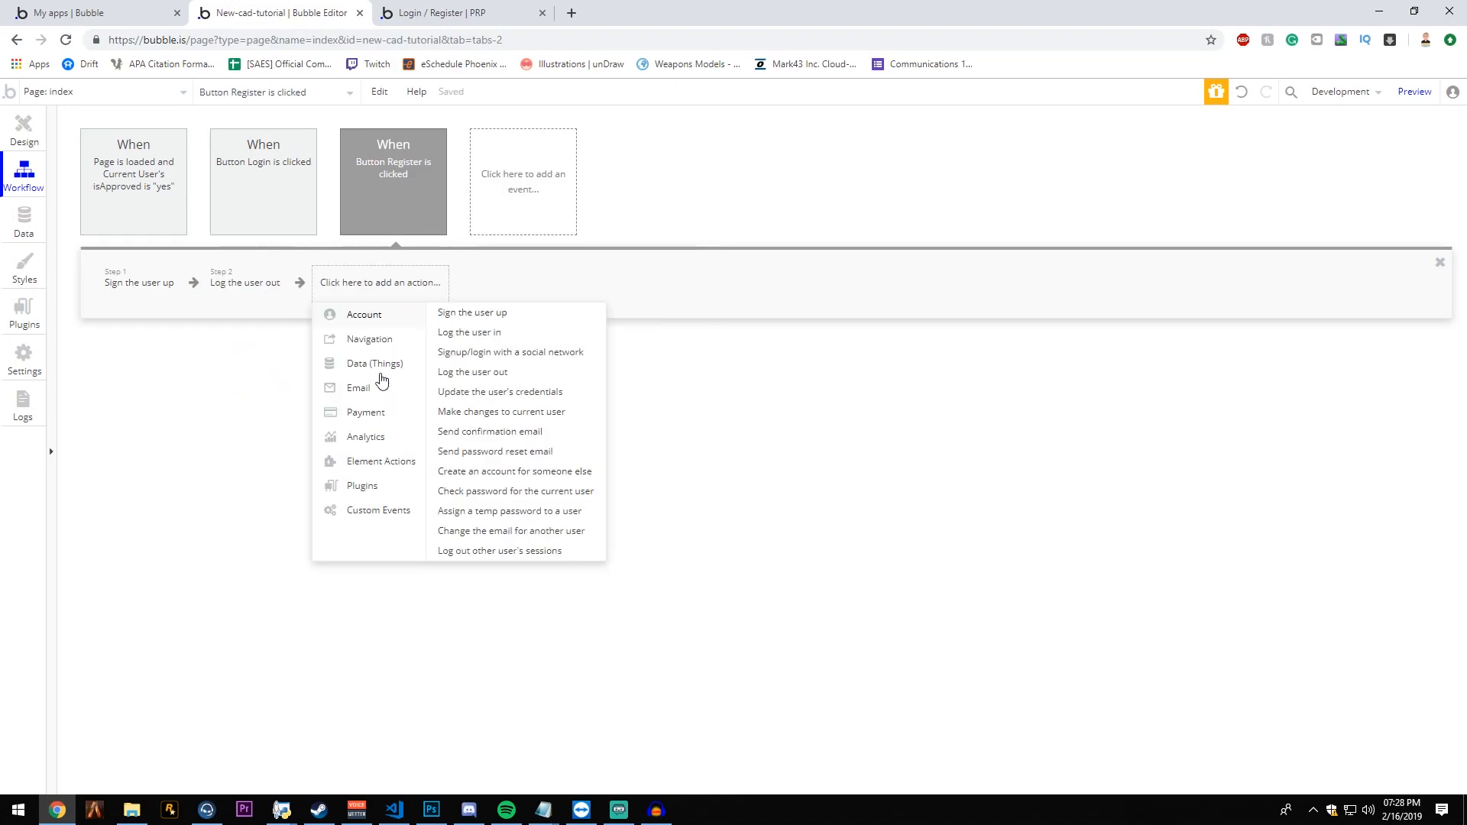
pyautogui.moveTo(383, 459)
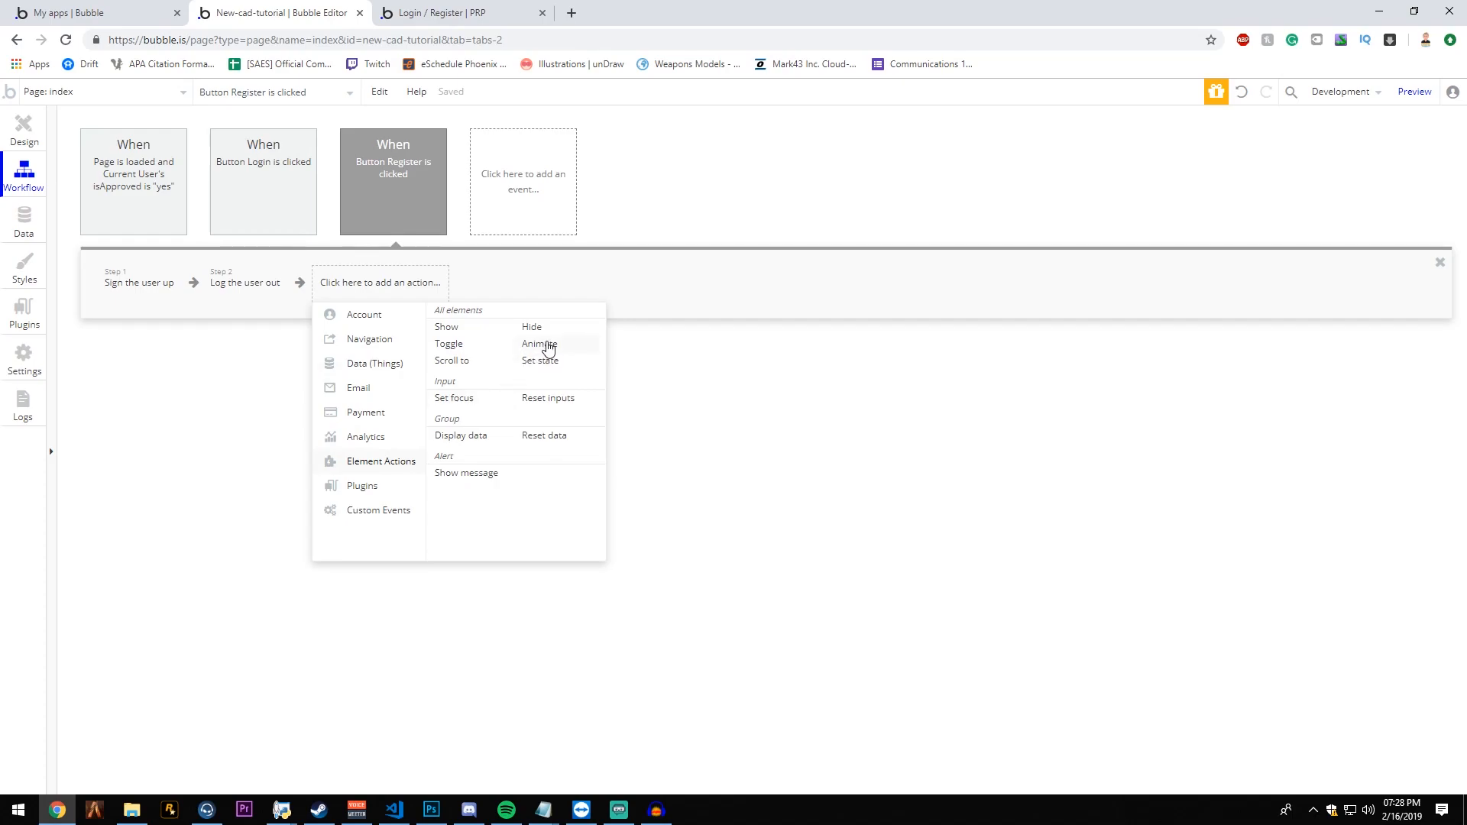
pyautogui.click(475, 482)
pyautogui.click(652, 272)
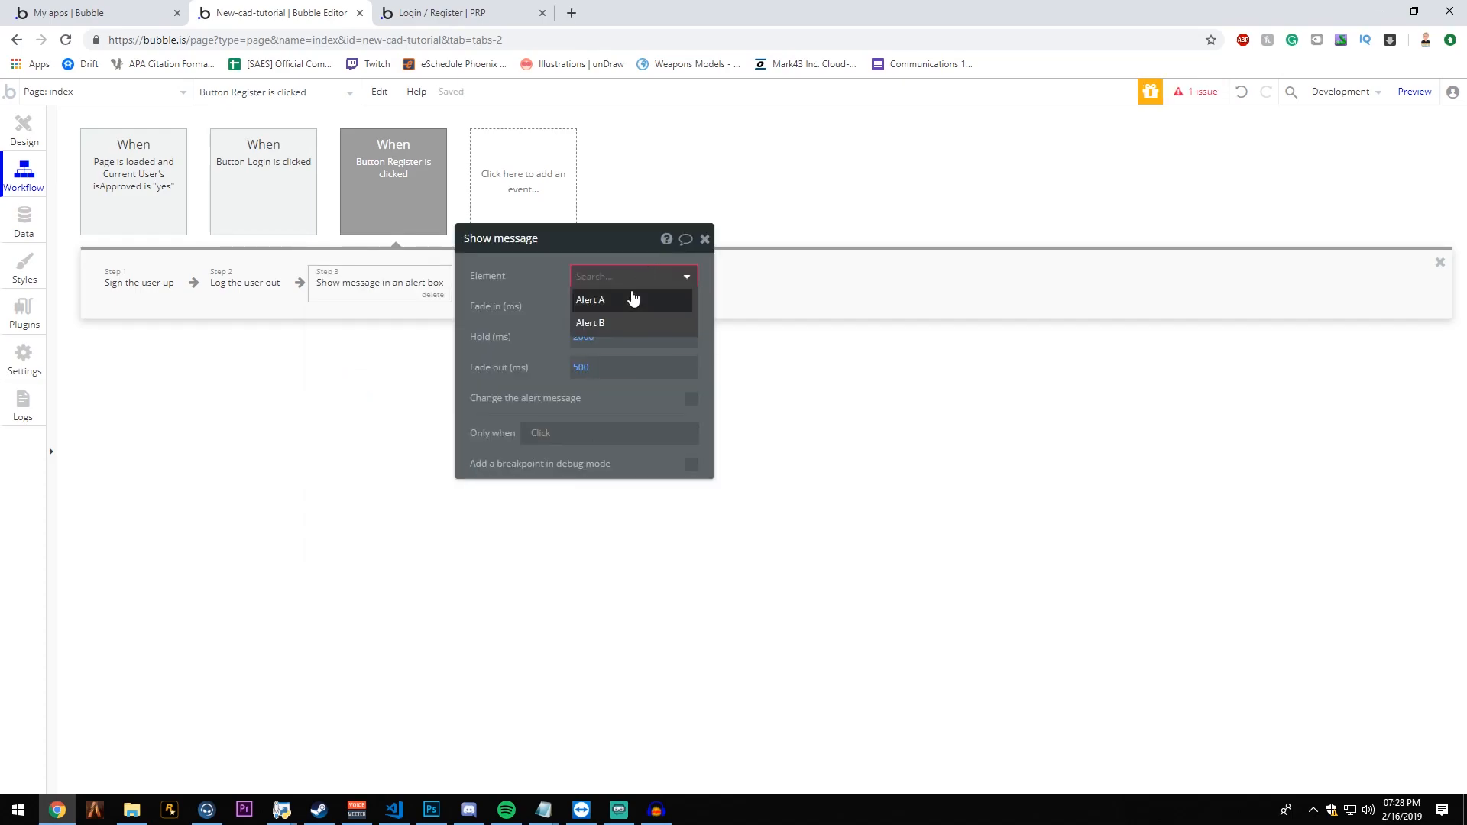
pyautogui.click(616, 321)
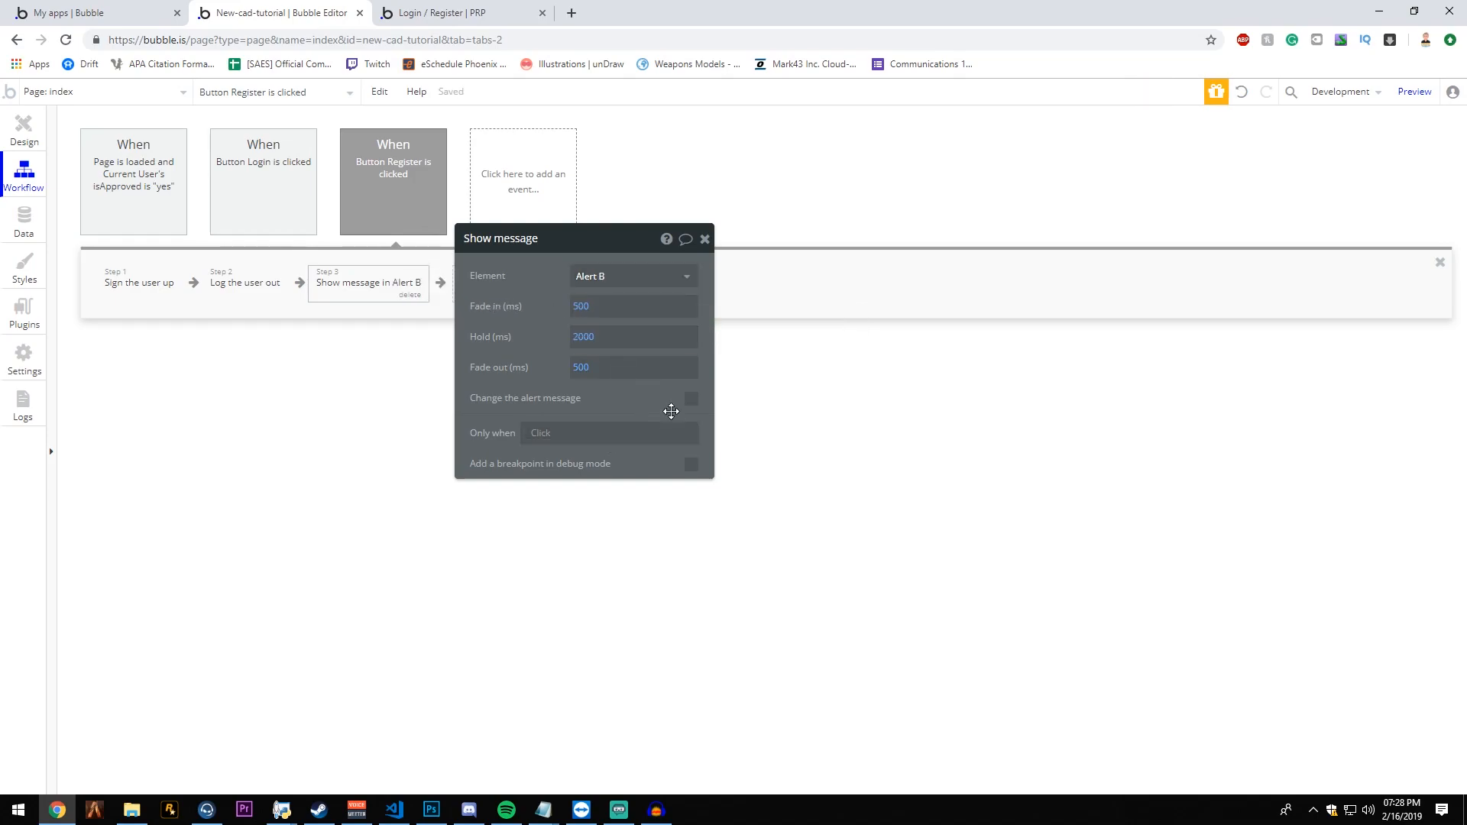
# - Change the alert message to "Your account has been created and is pending approval from a community staff member."
pyautogui.click(690, 398)
pyautogui.click(619, 450)
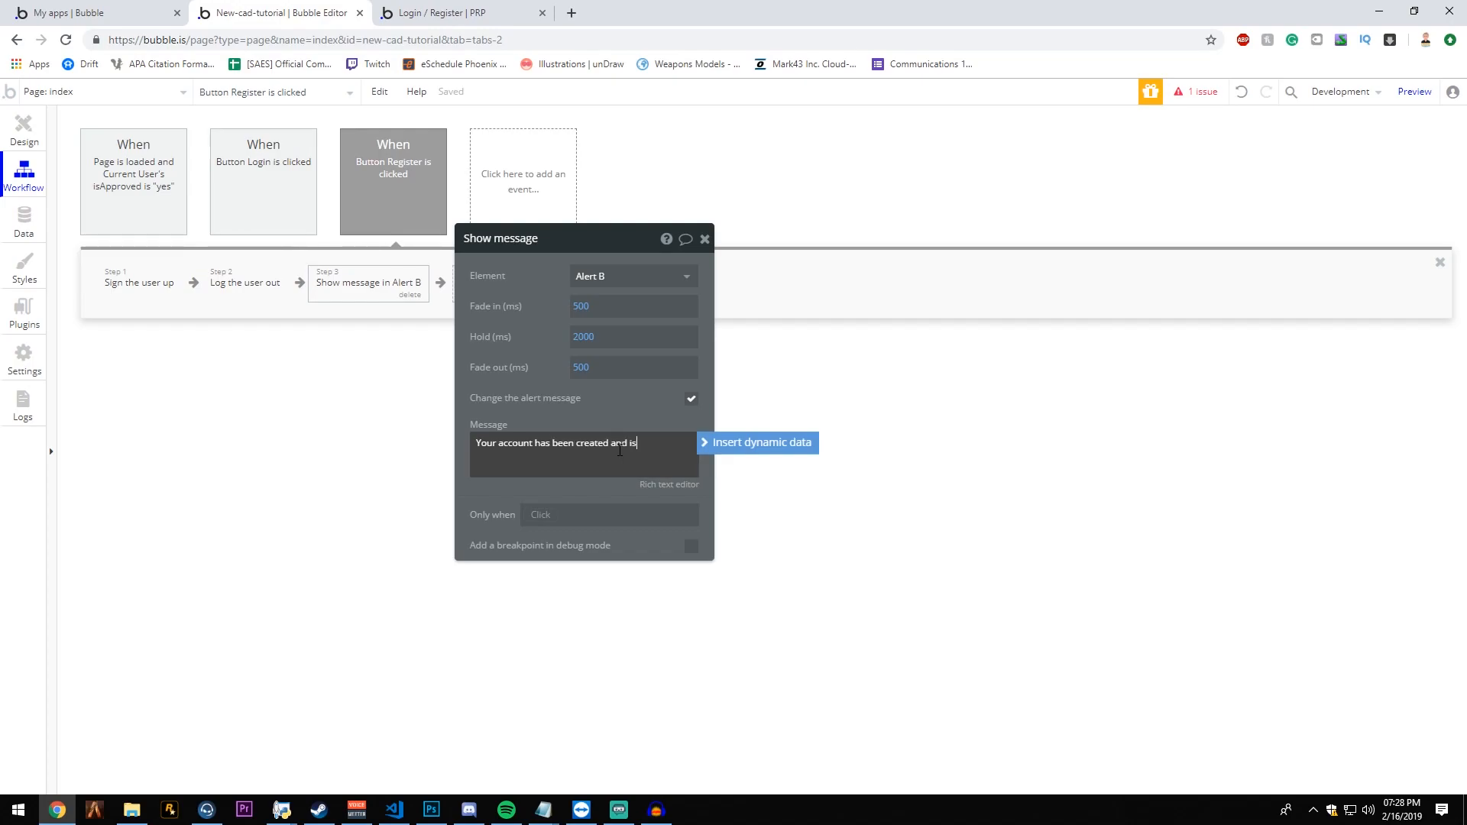
pyautogui.write('Your account has been created and is pending approval from a community staff member.')
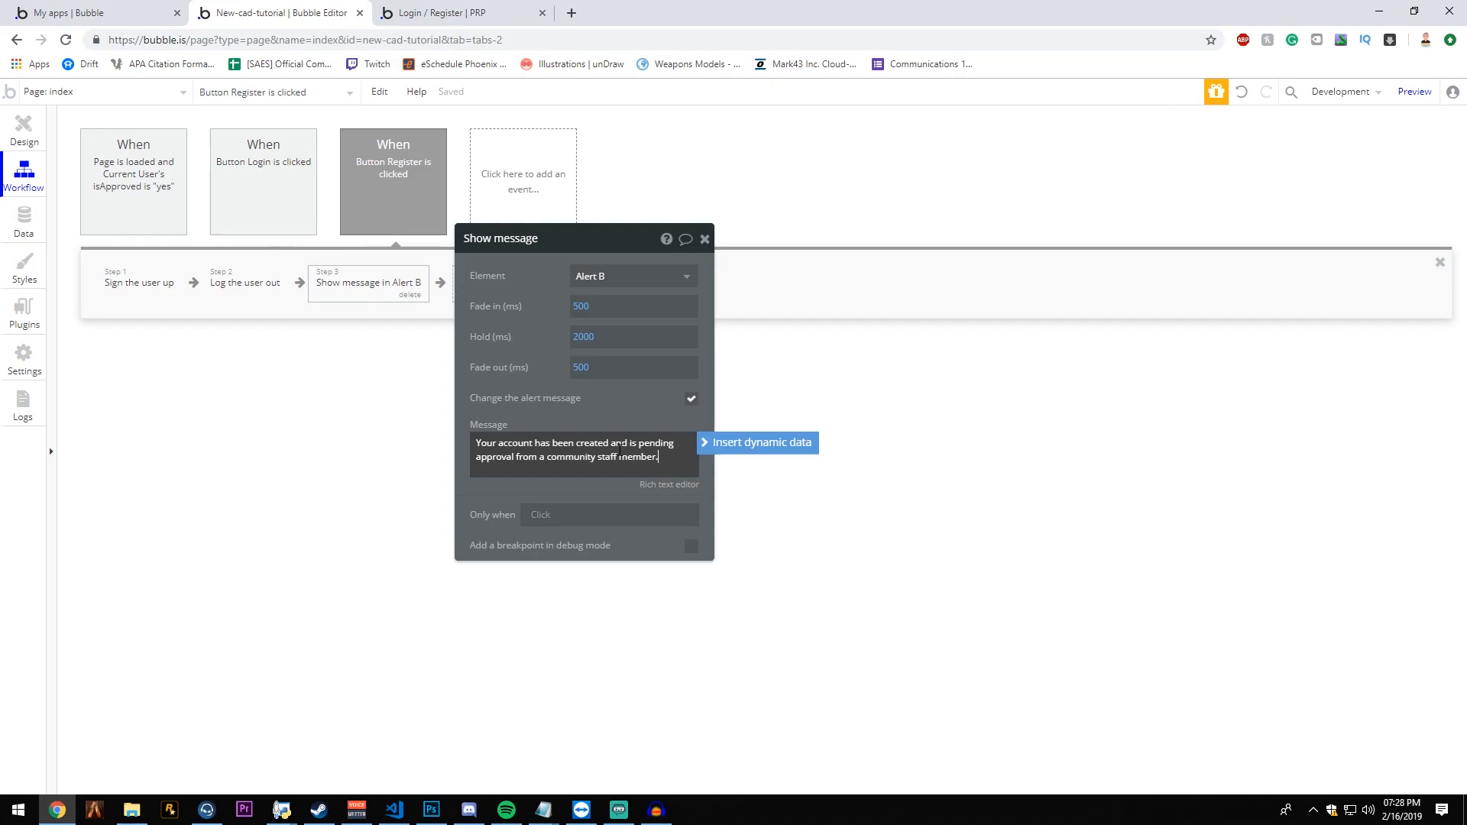
pyautogui.click(765, 348)
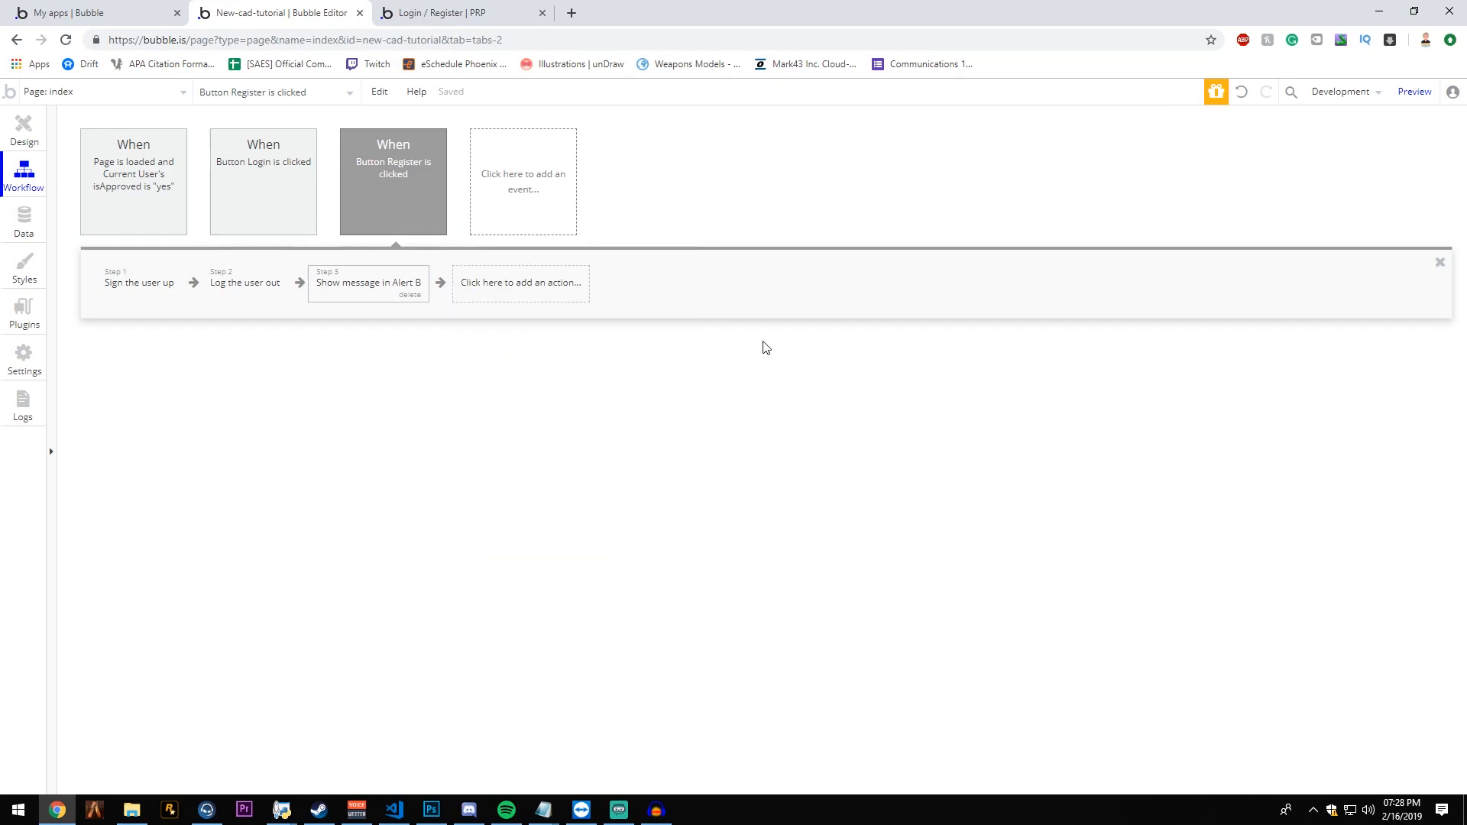
# - Add a Reset inputs action as the last step of the register workflow
pyautogui.click(532, 286)
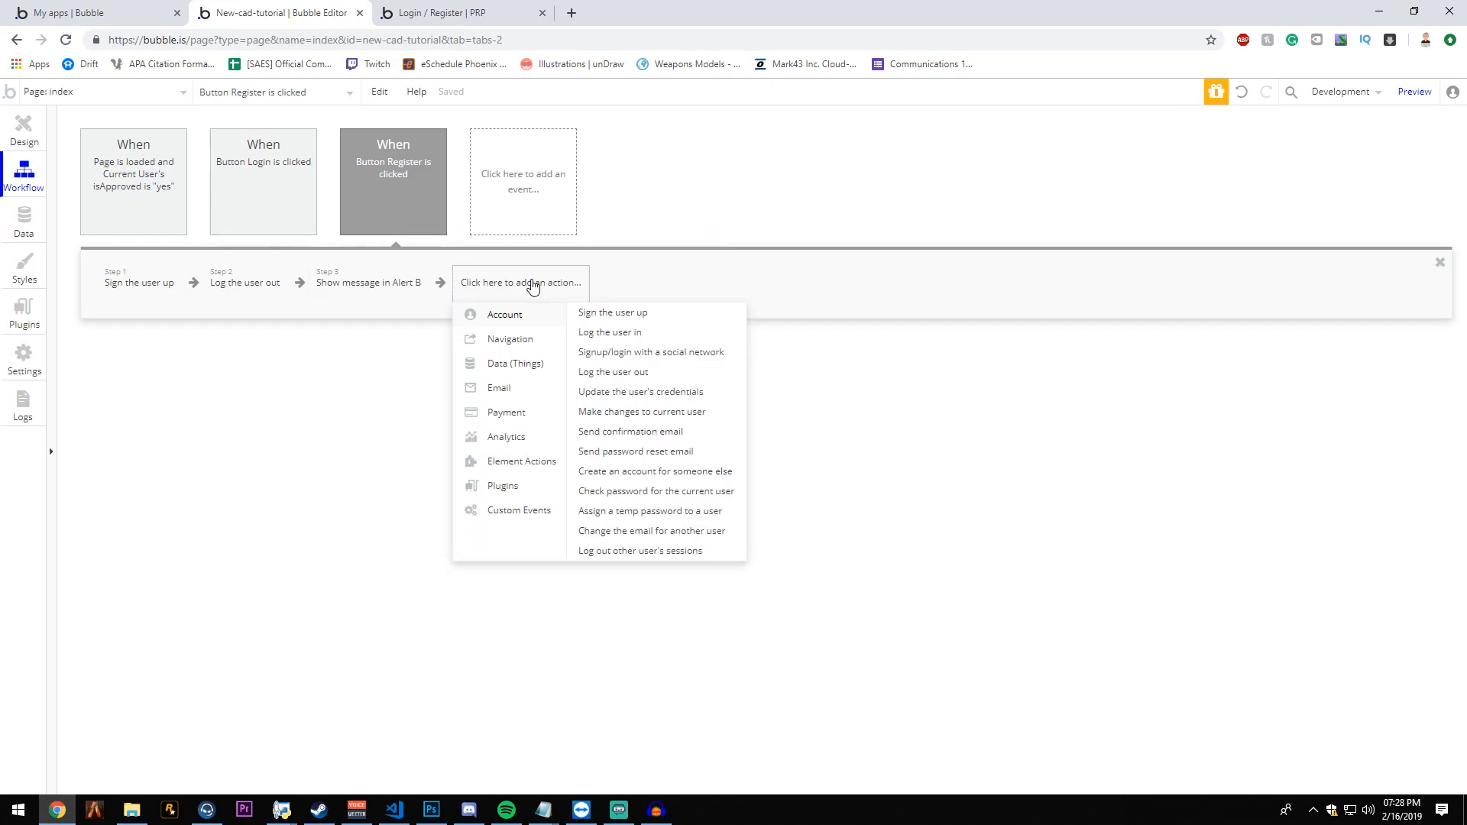
pyautogui.moveTo(528, 461)
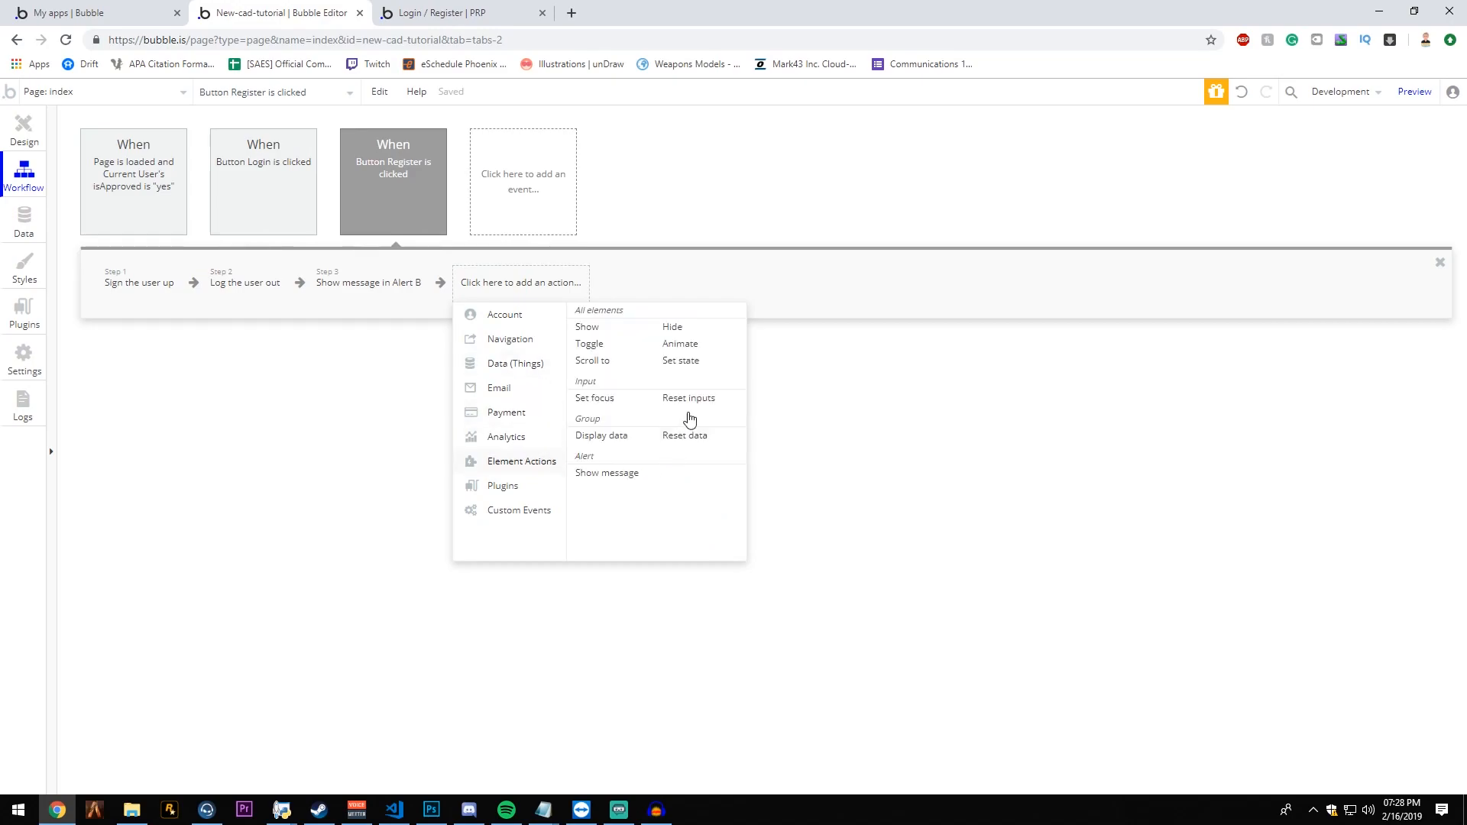
pyautogui.click(690, 399)
pyautogui.click(711, 239)
pyautogui.click(492, 289)
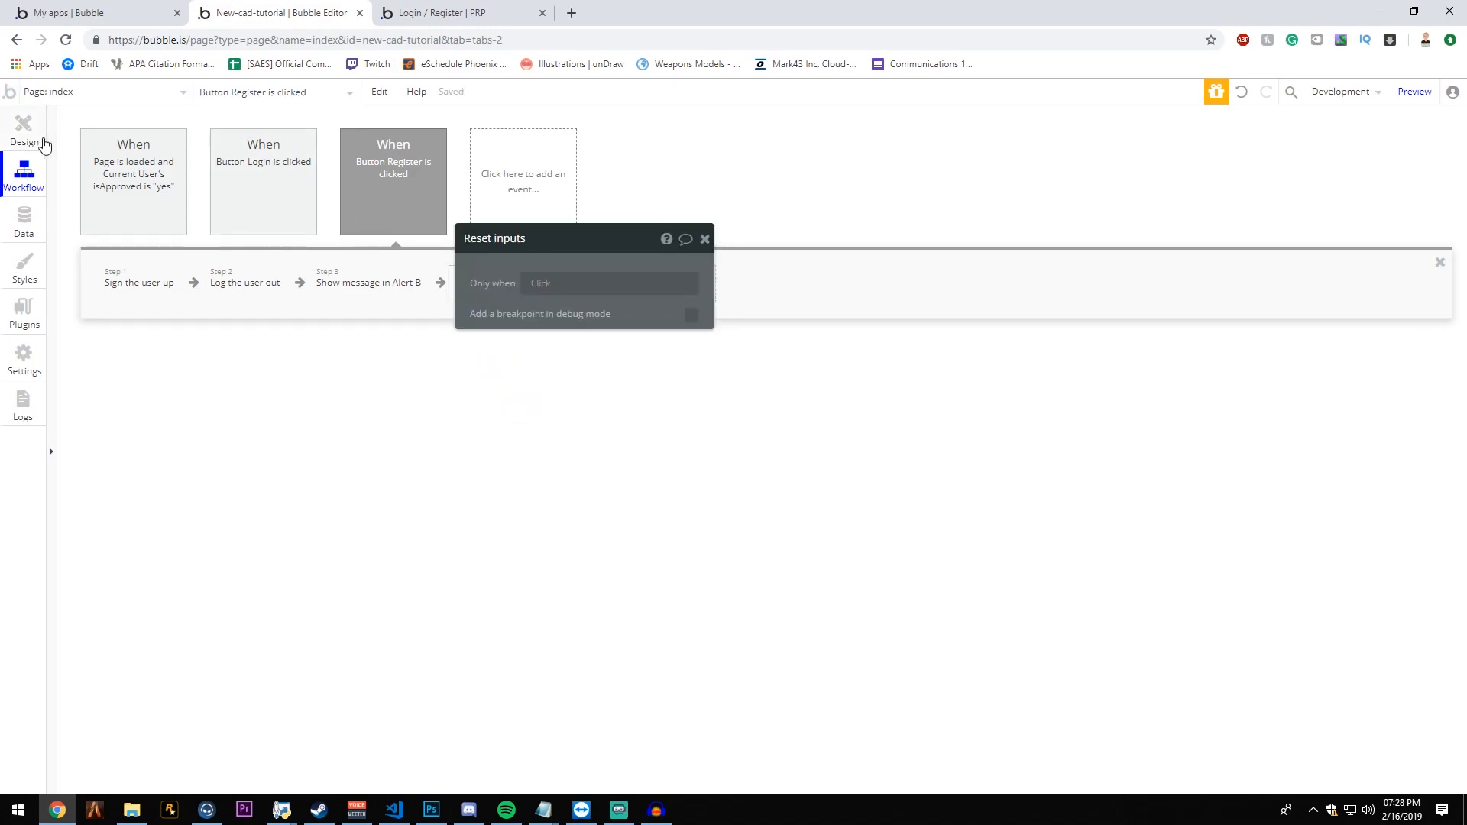
# - Return to the index page design and preview the login and register page in the browser
pyautogui.click(23, 132)
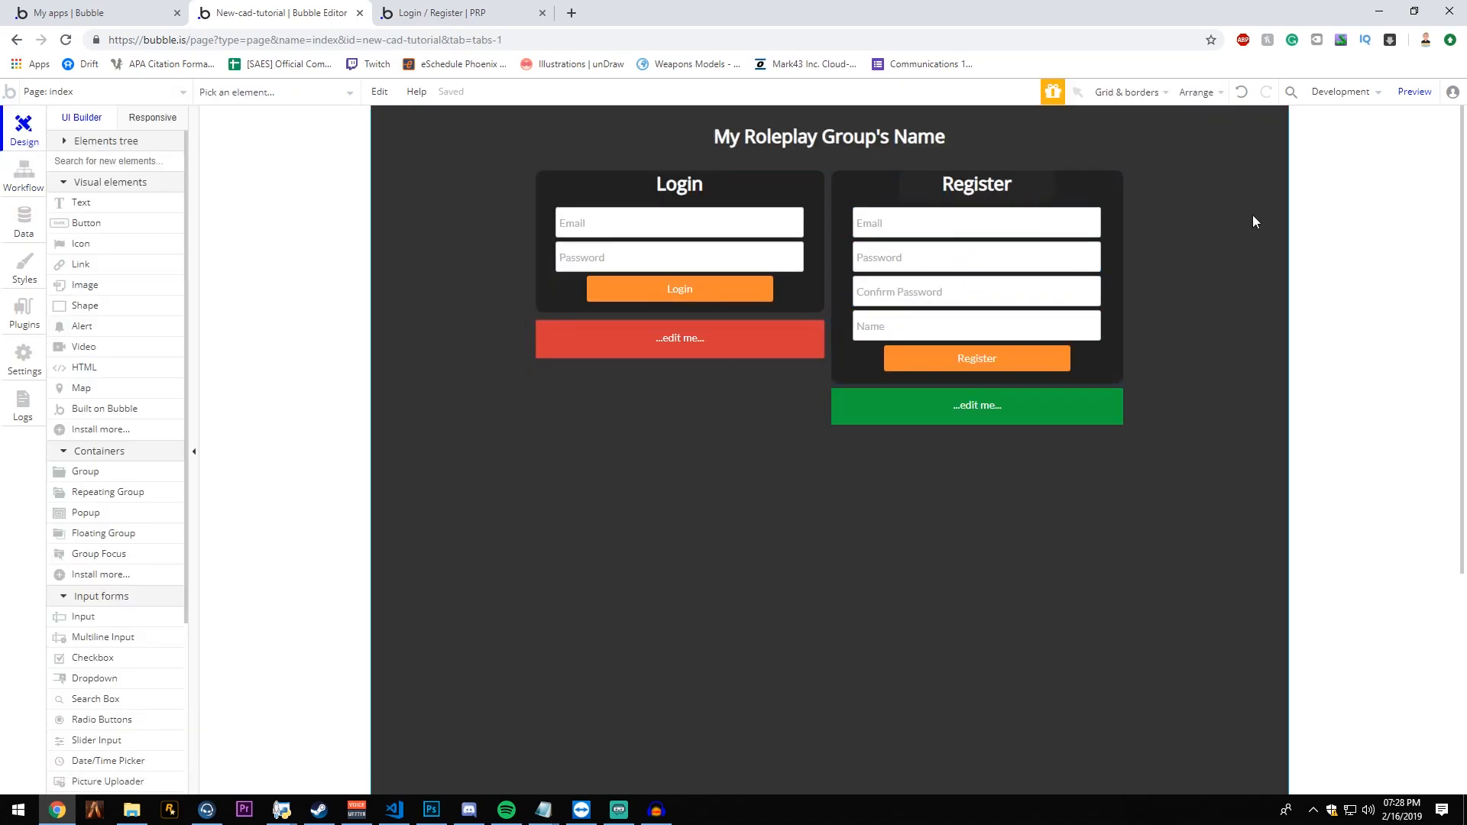
pyautogui.click(1414, 92)
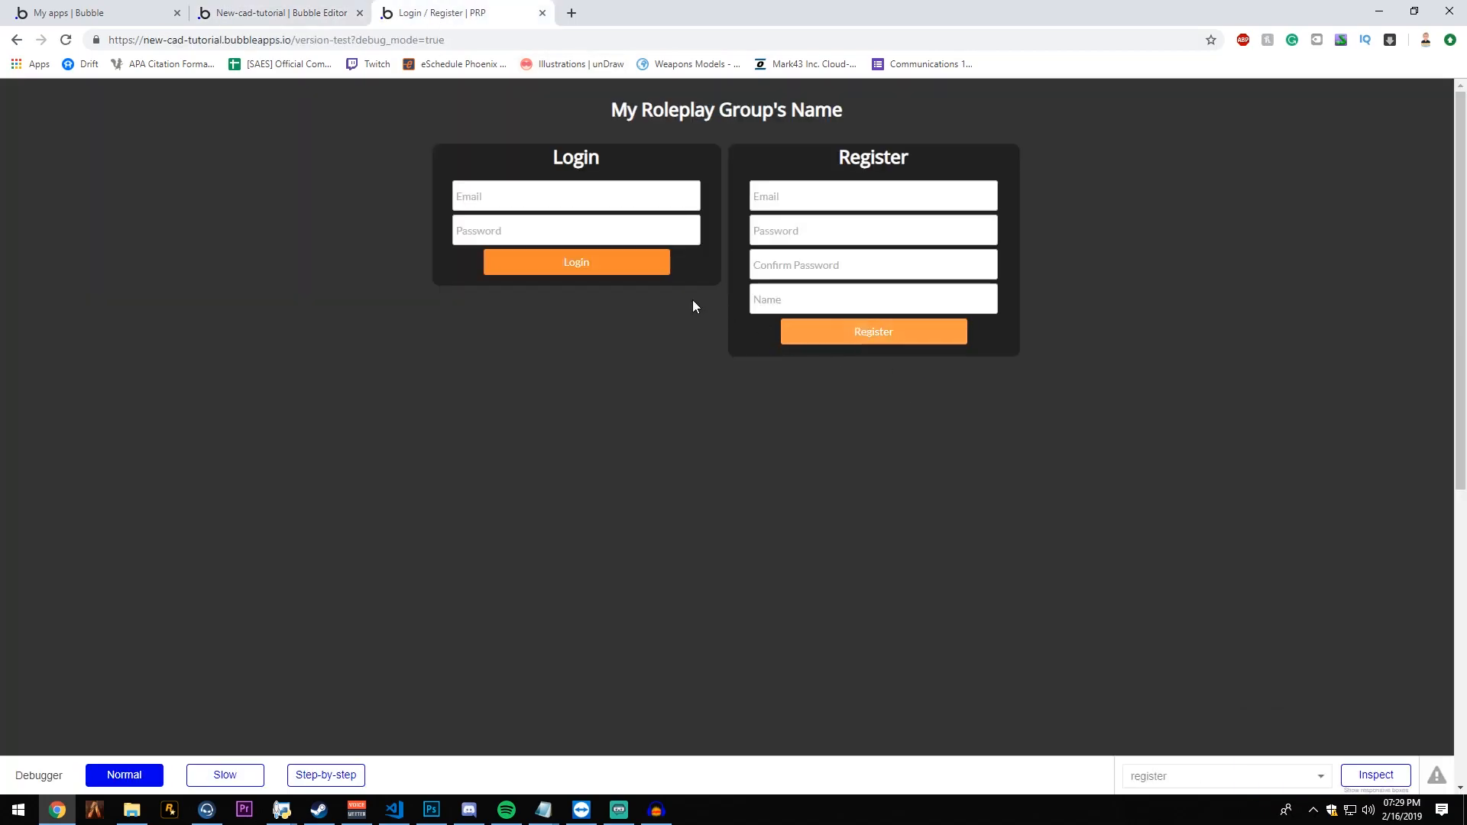
pyautogui.click(714, 141)
pyautogui.moveTo(805, 111); pyautogui.dragTo(664, 110)
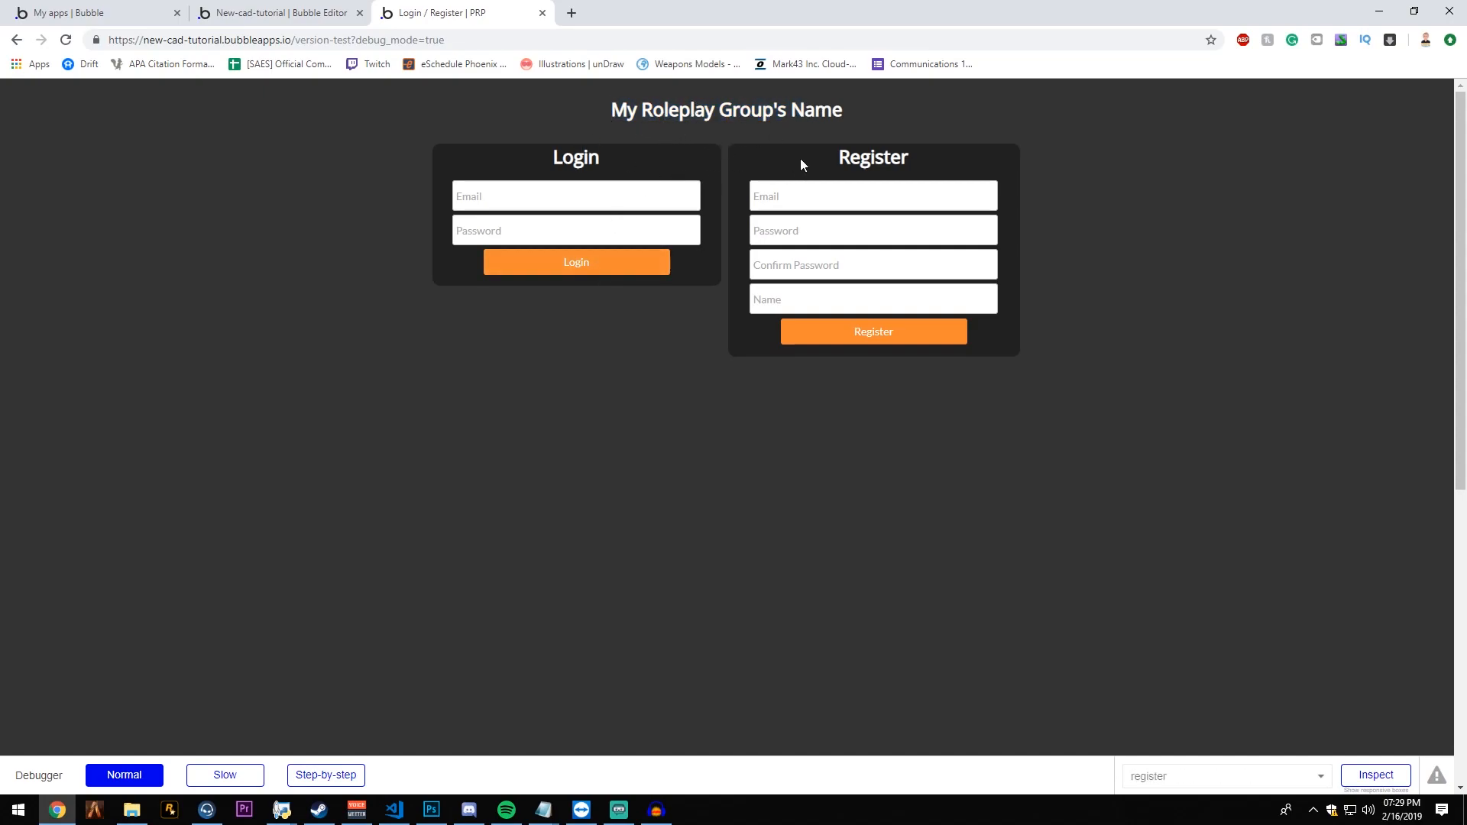
# - Enter the account's email address in the register form of the previewed page
pyautogui.click(844, 194)
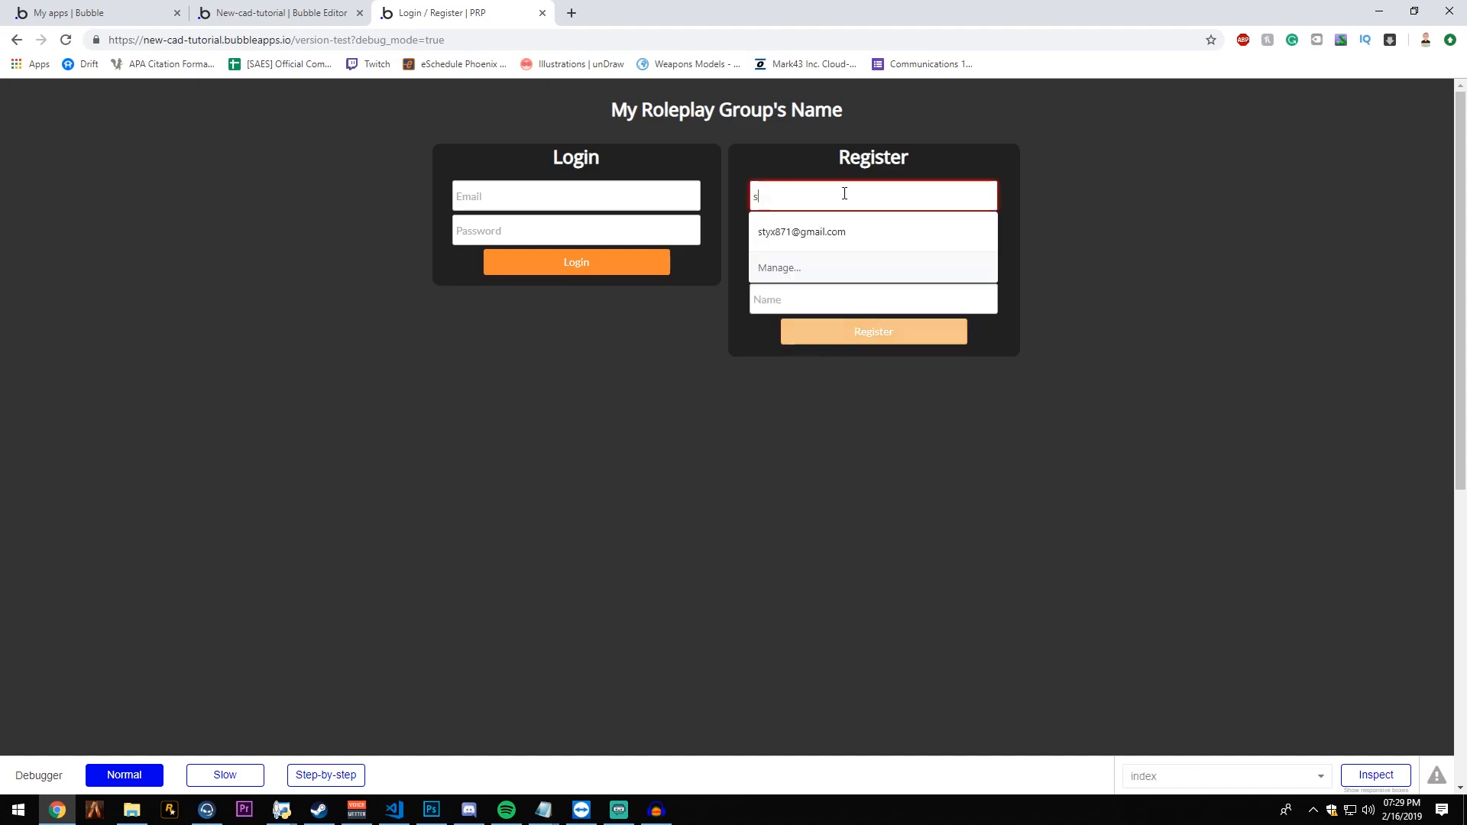
pyautogui.press('Down')
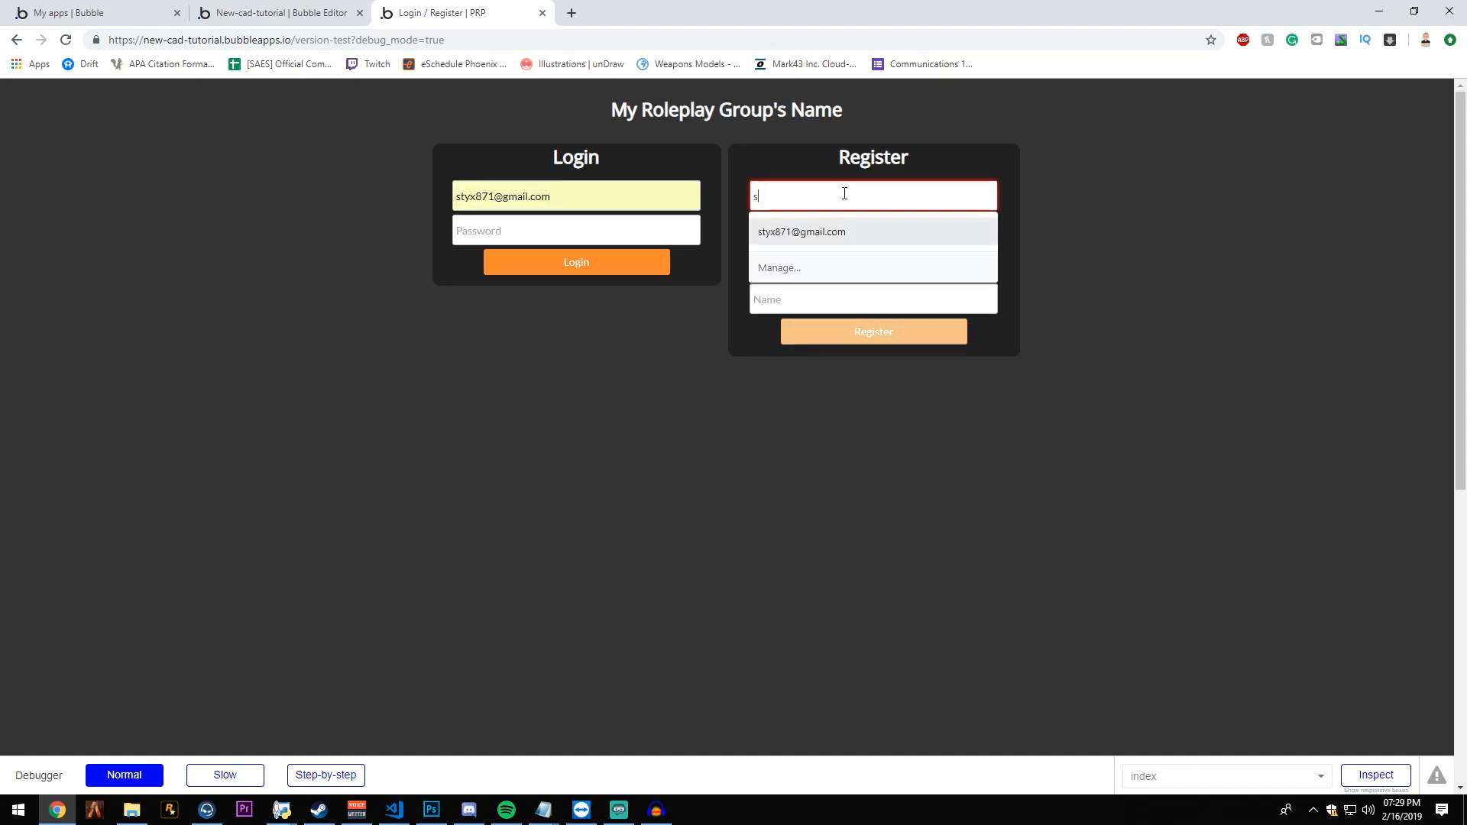
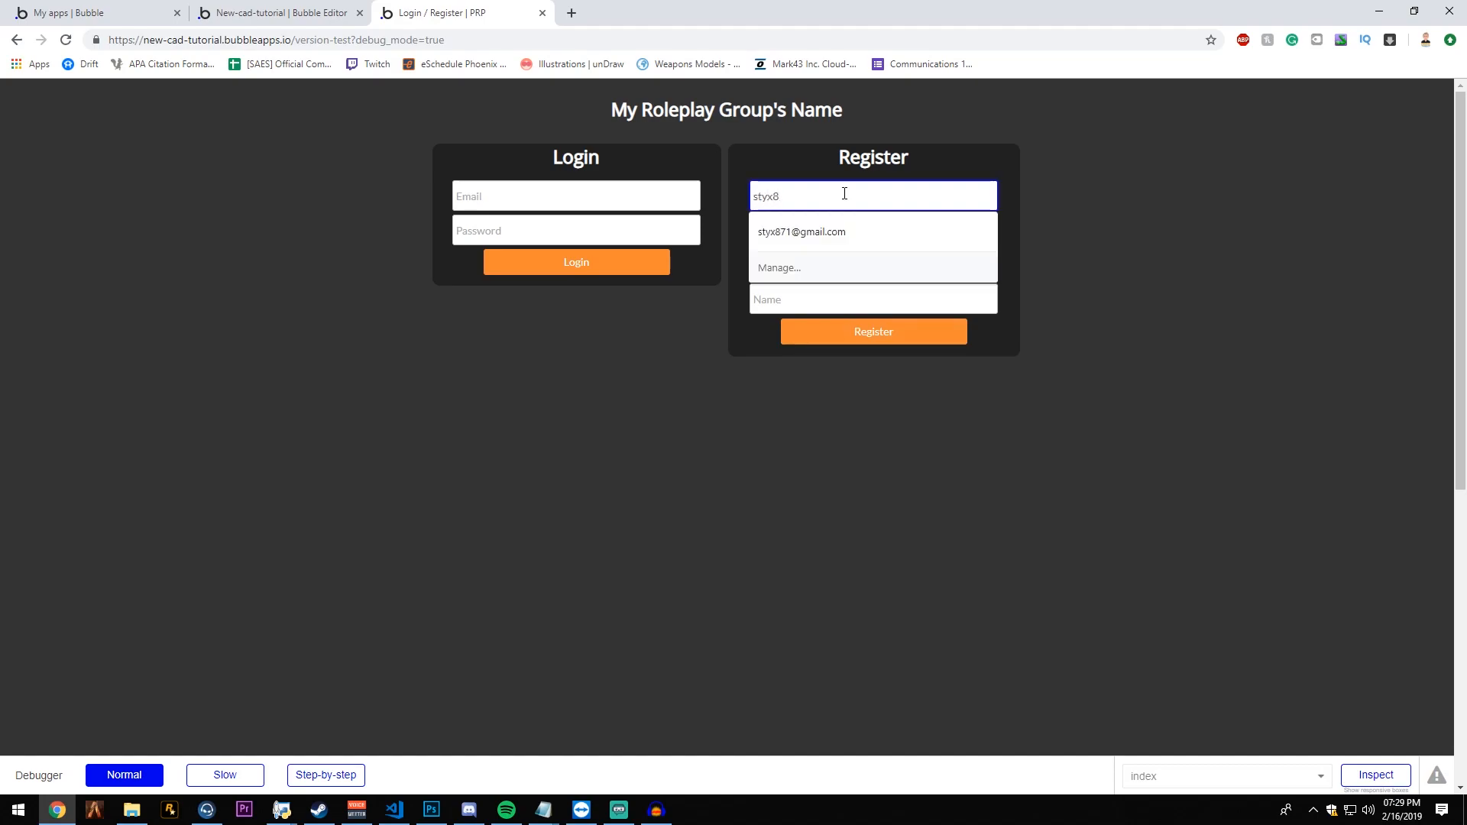
pyautogui.press('Tab')
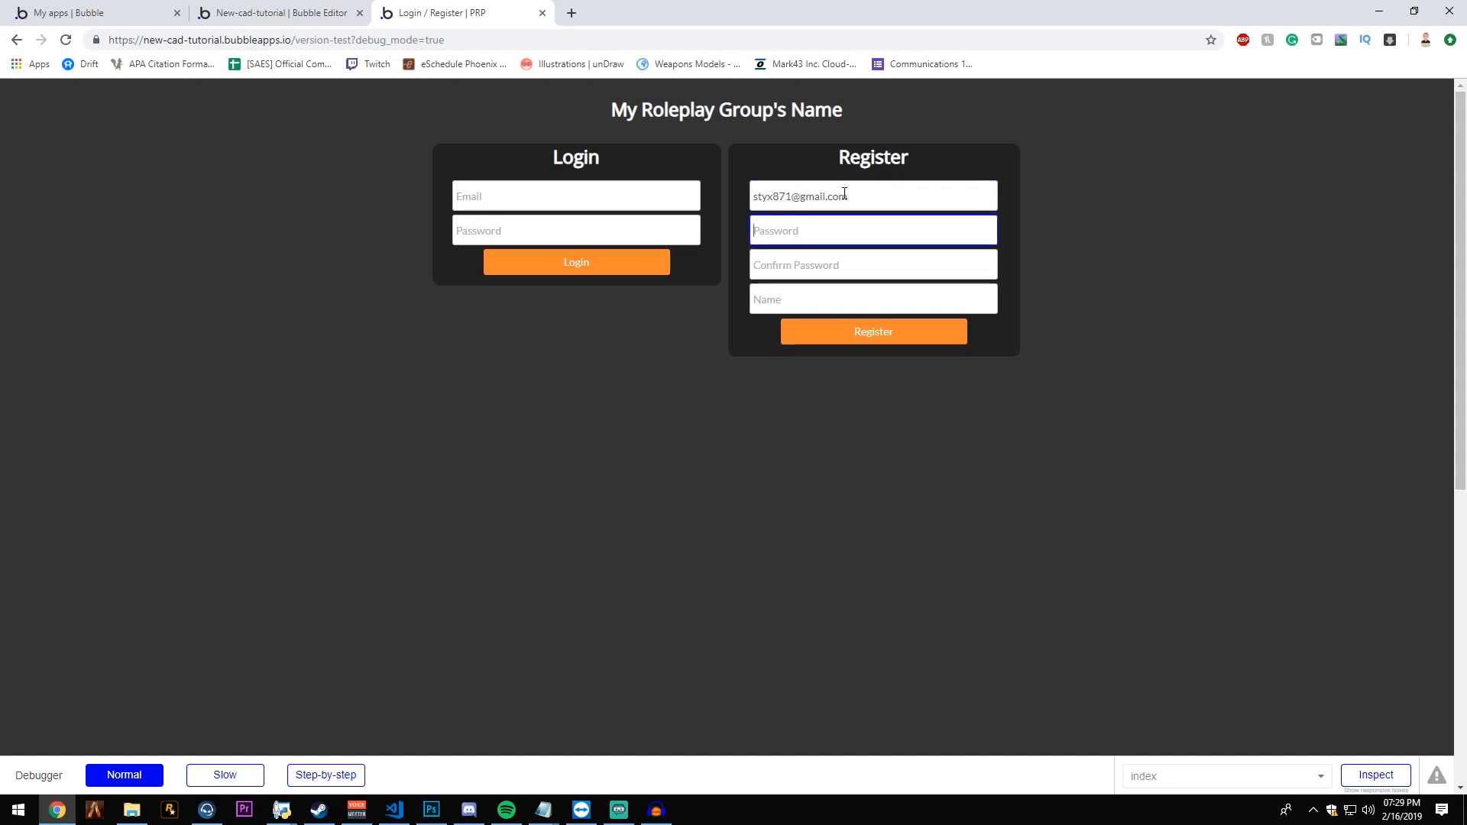
# - Enter the account password, its confirmation and the person's name in the register form, and try to submit the registration
pyautogui.write('•')
pyautogui.press('Tab')
pyautogui.write('••••')
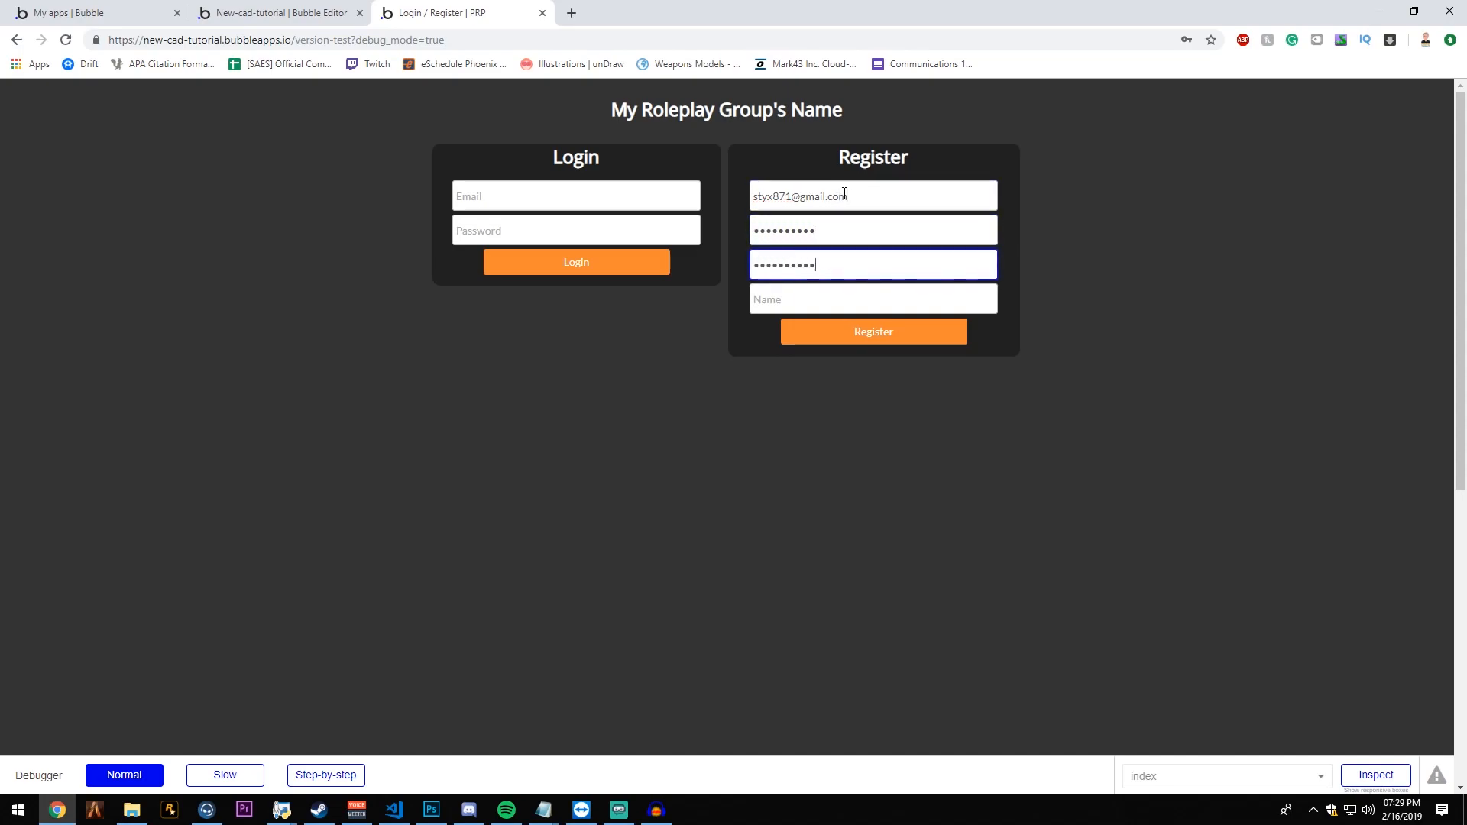
pyautogui.press('Tab')
pyautogui.write('Drake')
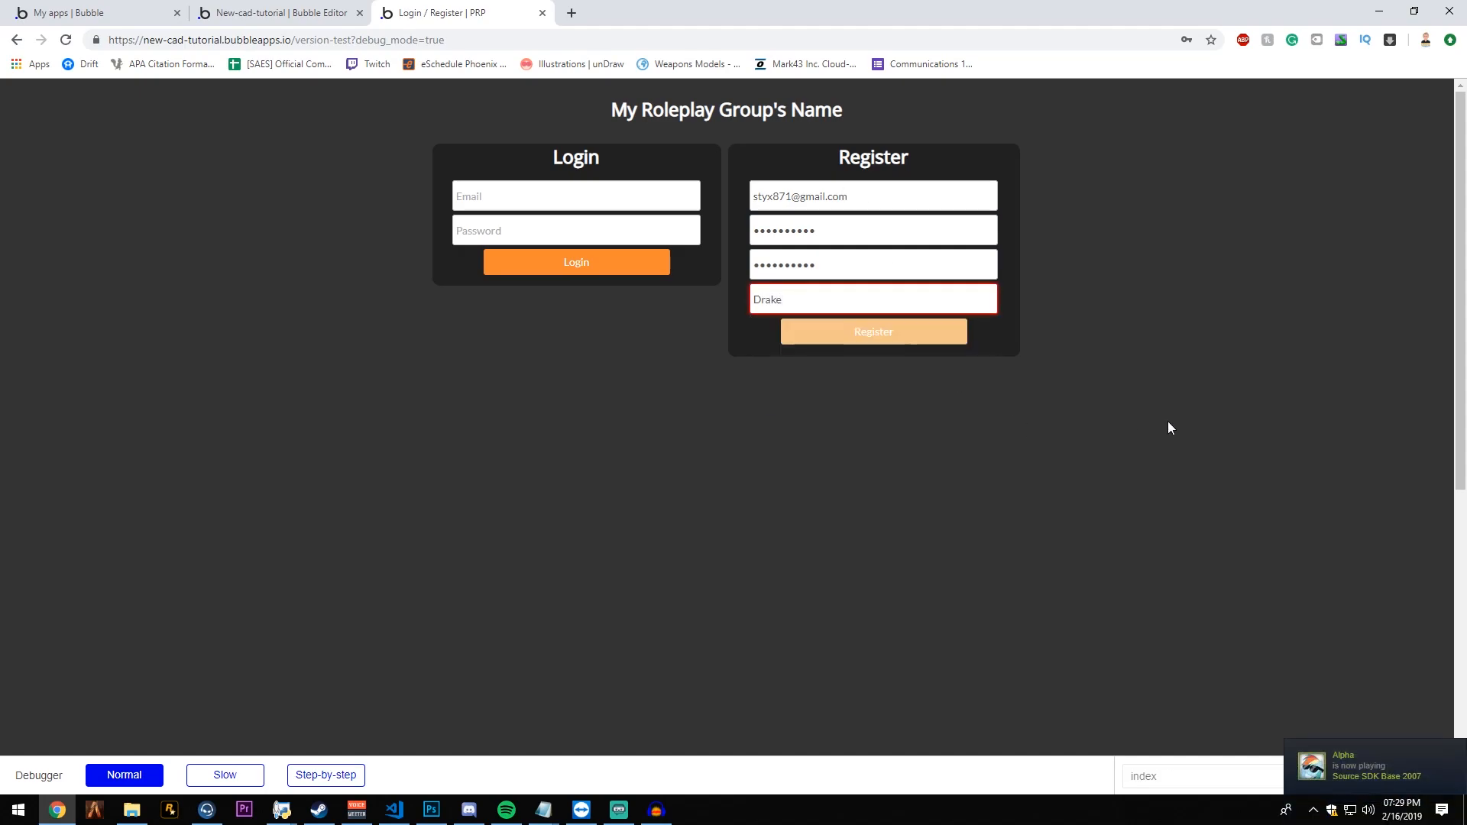
pyautogui.click(913, 337)
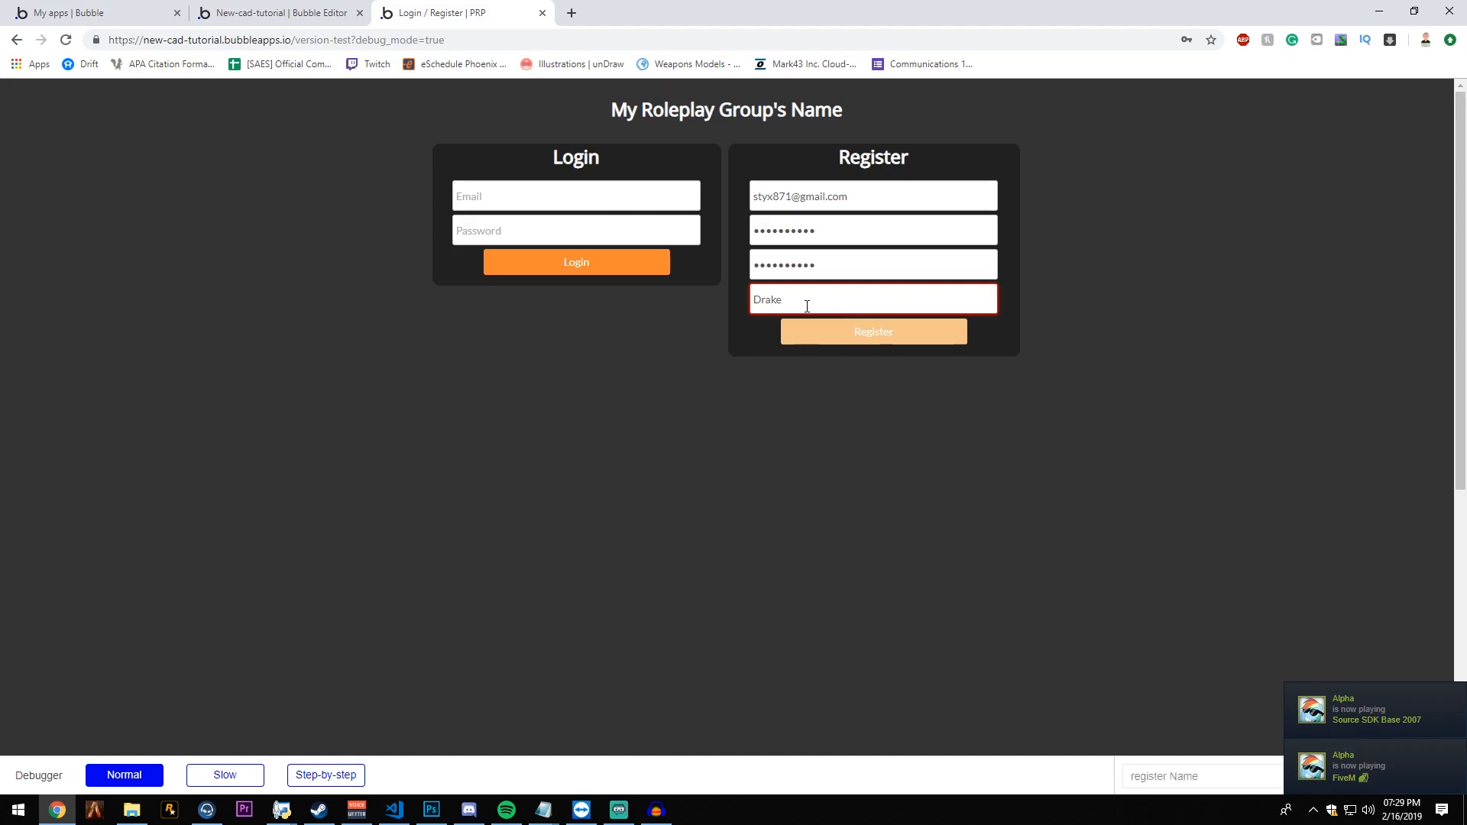
# - Set the content format of the register form's Name input to Text in the Bubble editor
pyautogui.click(298, 12)
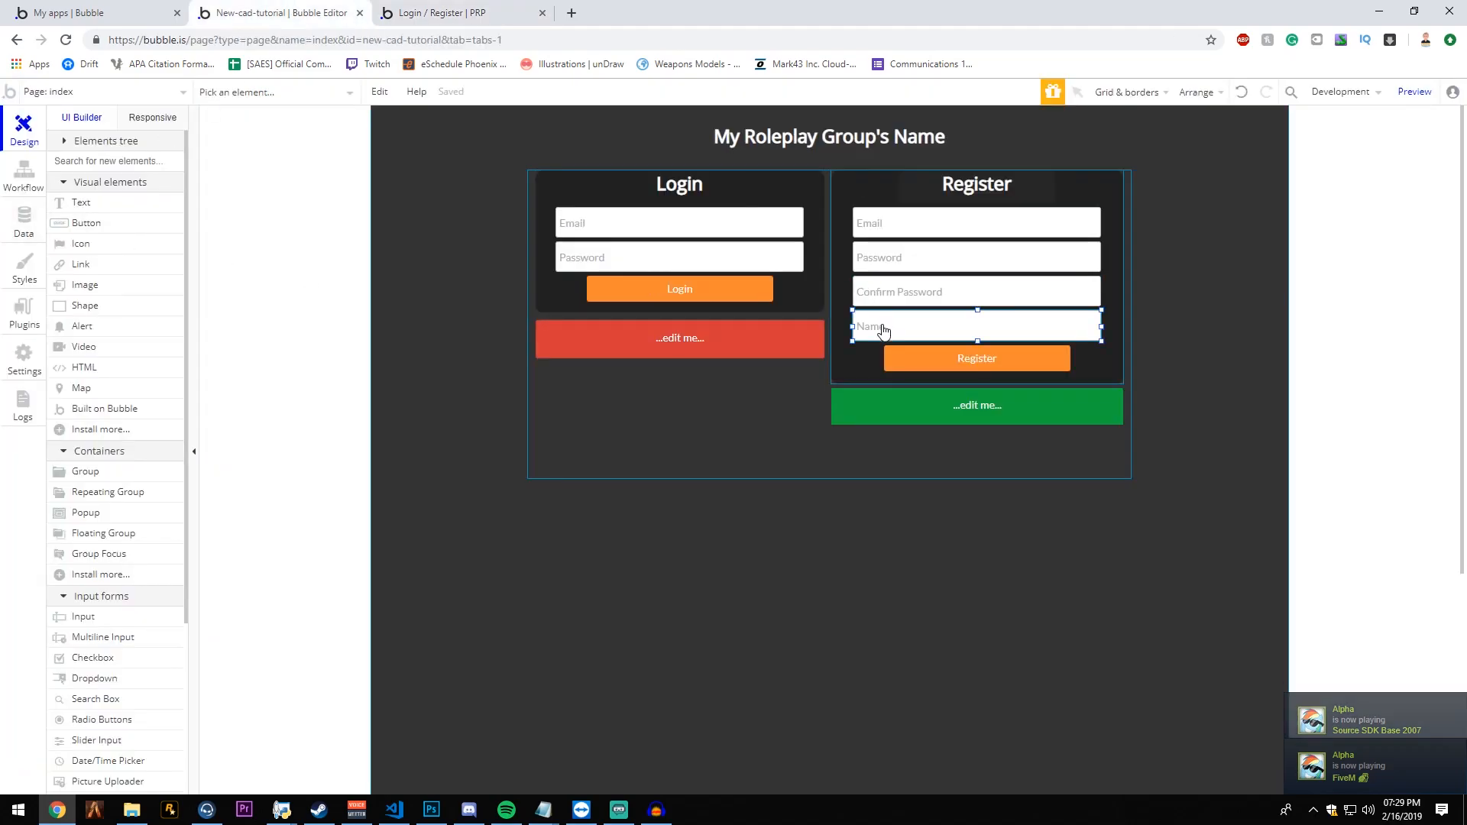
pyautogui.doubleClick(877, 327)
pyautogui.moveTo(535, 401); pyautogui.dragTo(575, 326)
pyautogui.click(577, 317)
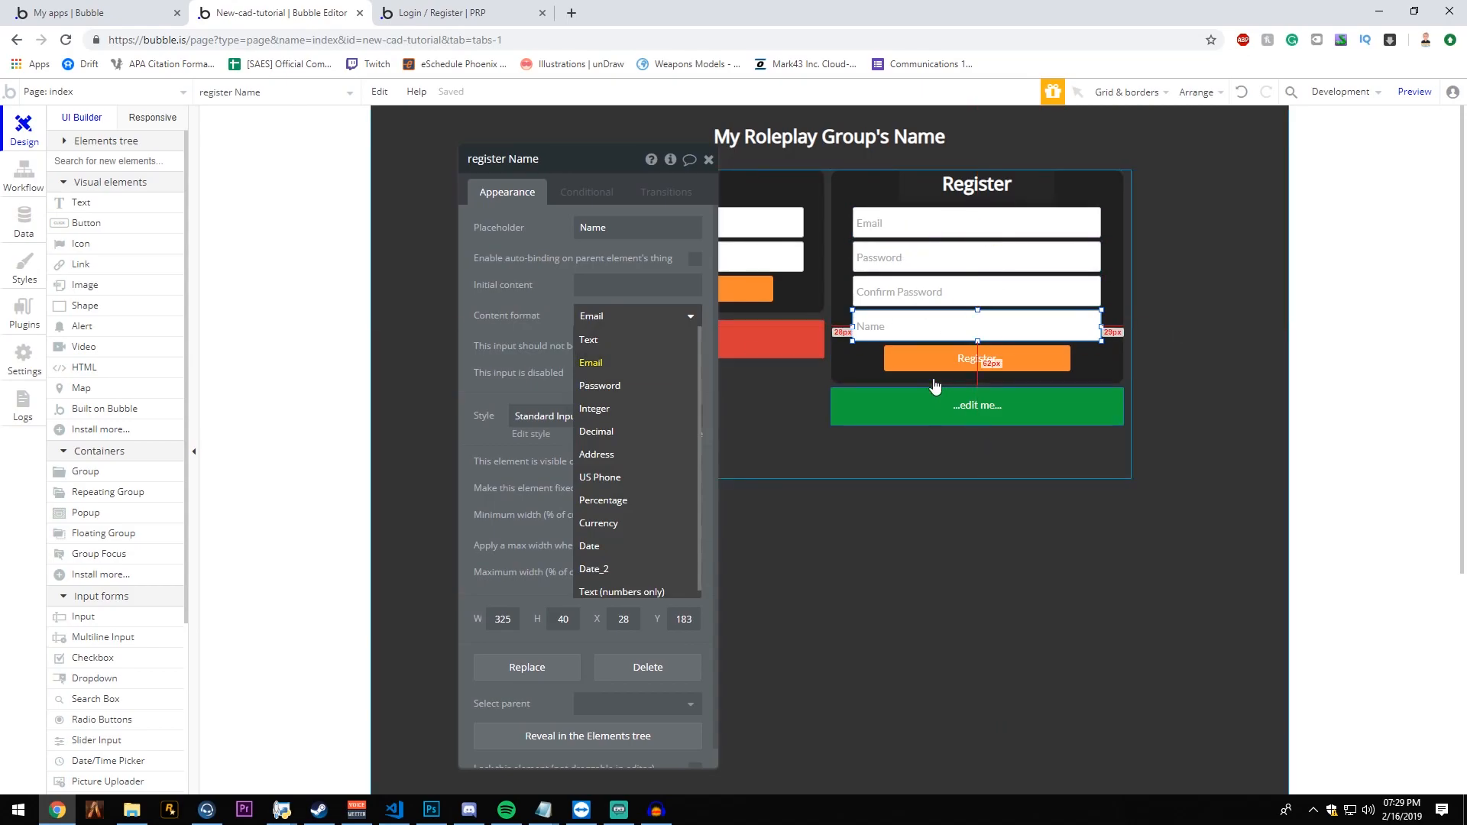
pyautogui.click(646, 340)
# - Reload the previewed login and register page and enter the account's email address in the register form
pyautogui.click(432, 9)
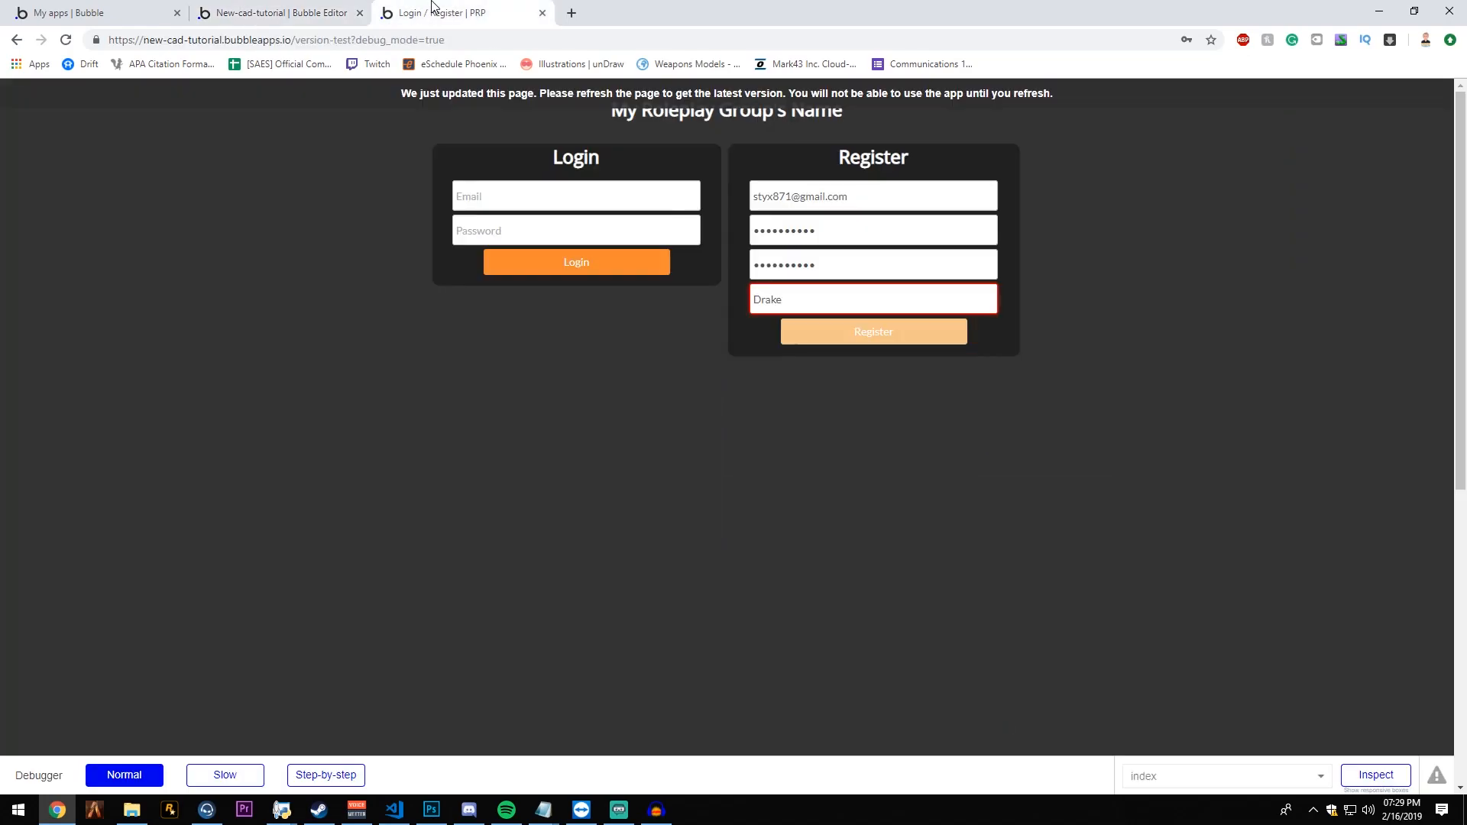
pyautogui.press('F5')
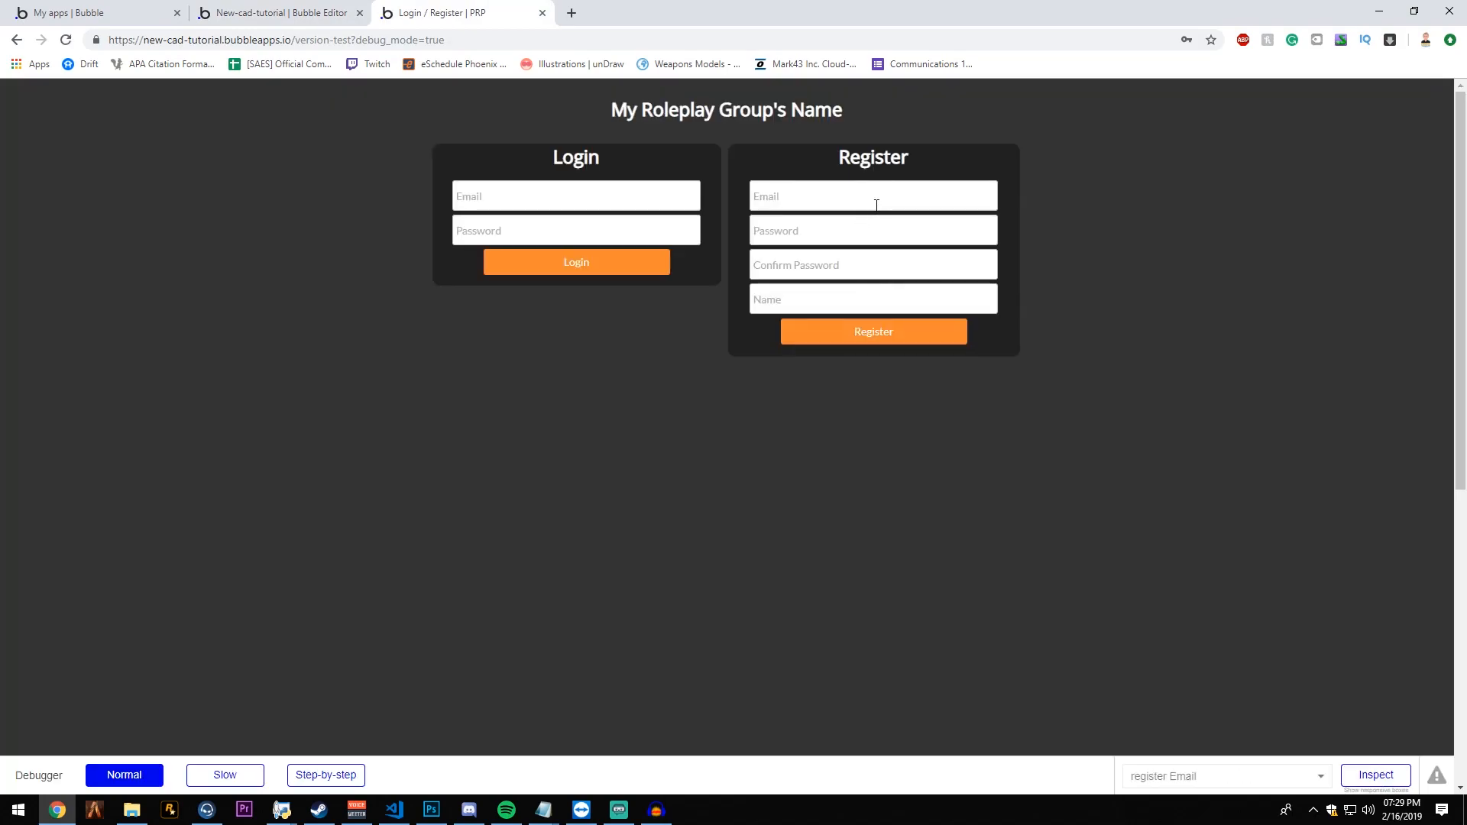
pyautogui.click(876, 205)
pyautogui.press('Tab')
# - Fill in the register form's password, password confirmation and name, and submit the registration
pyautogui.write('•')
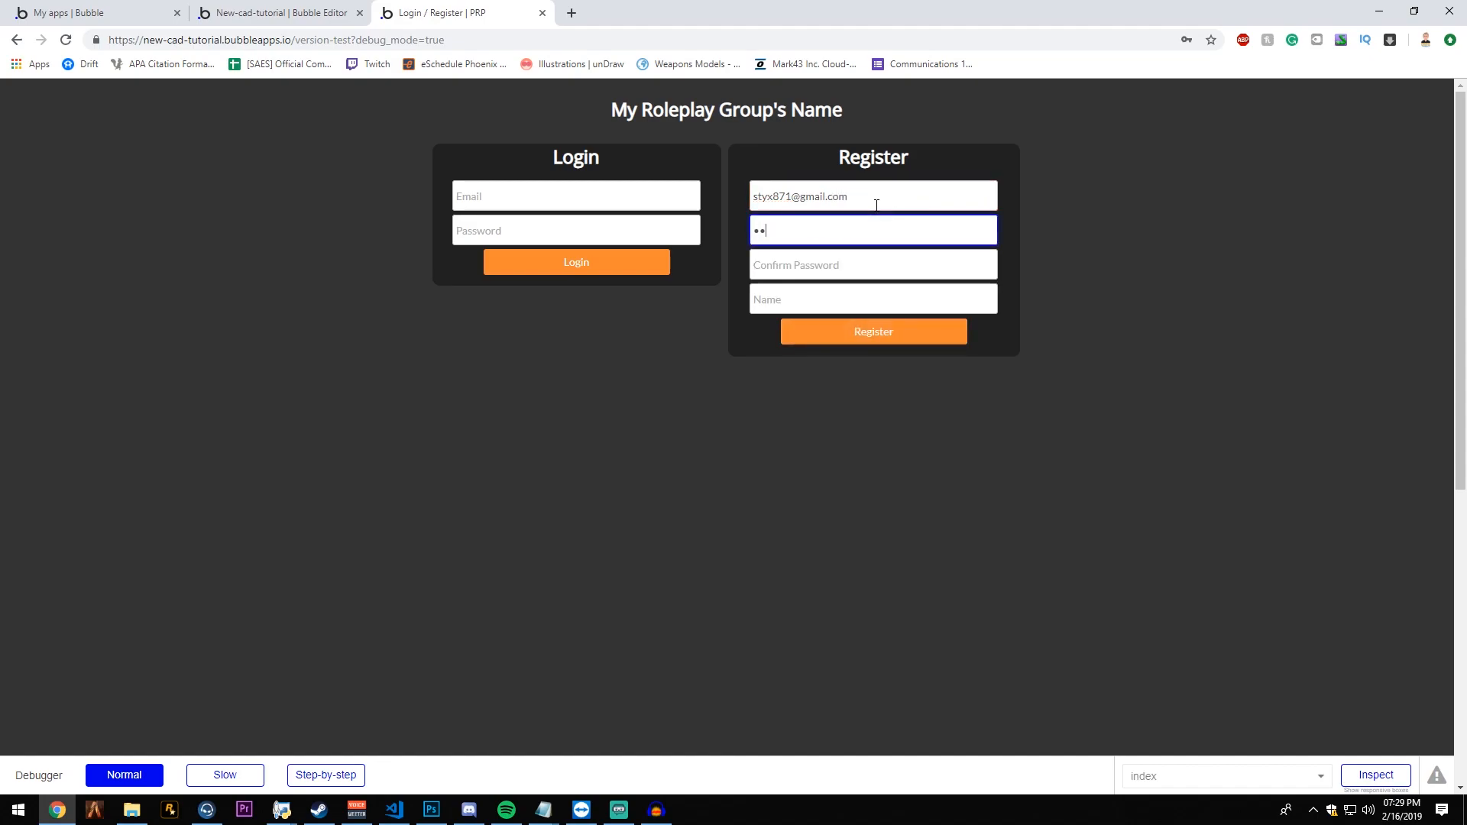
pyautogui.write('••••••••••')
pyautogui.press('Tab')
pyautogui.write('•••••••••••')
pyautogui.press('Tab')
pyautogui.write('Drak')
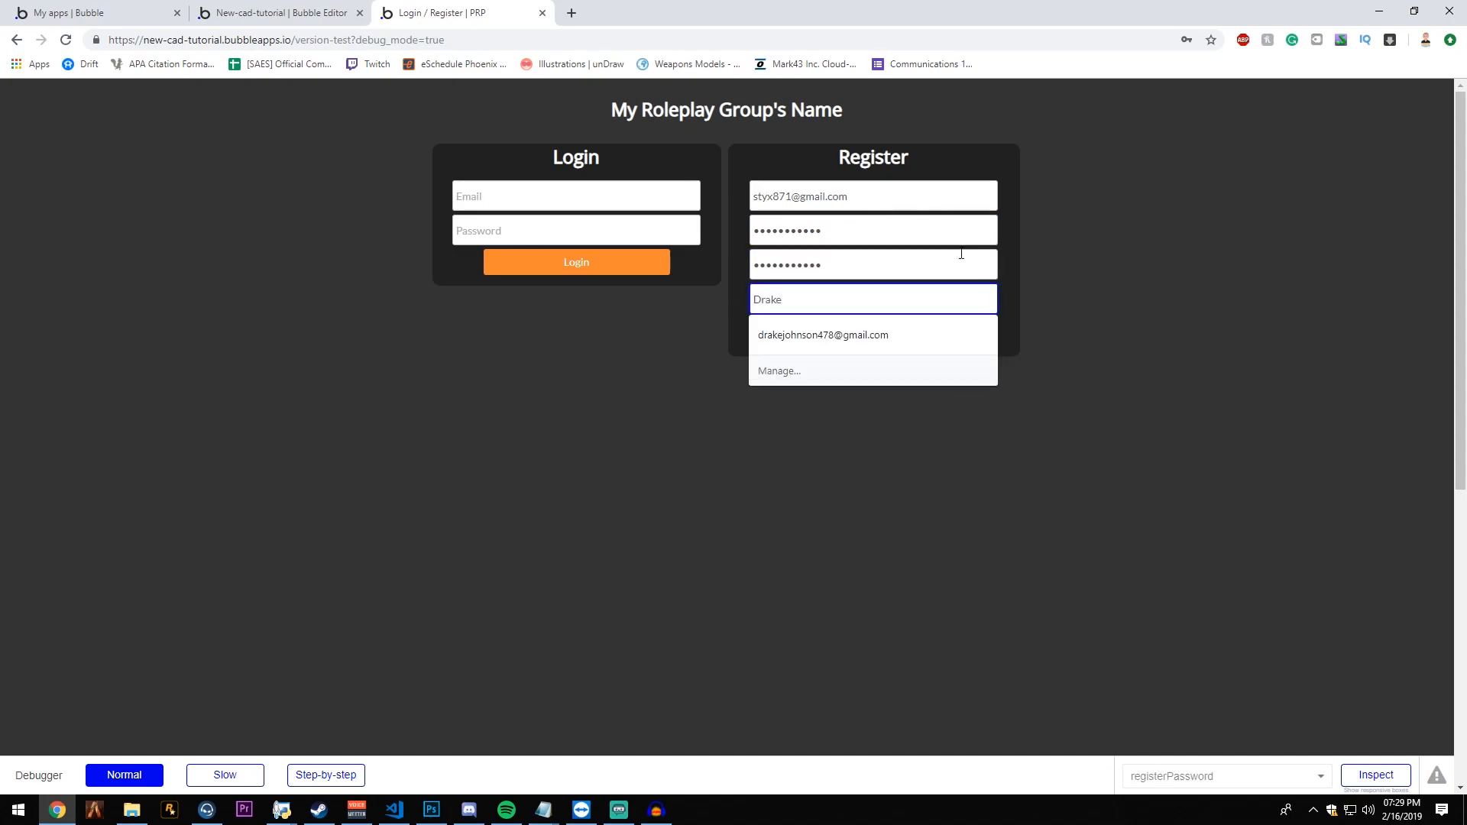
pyautogui.click(1042, 296)
pyautogui.click(939, 339)
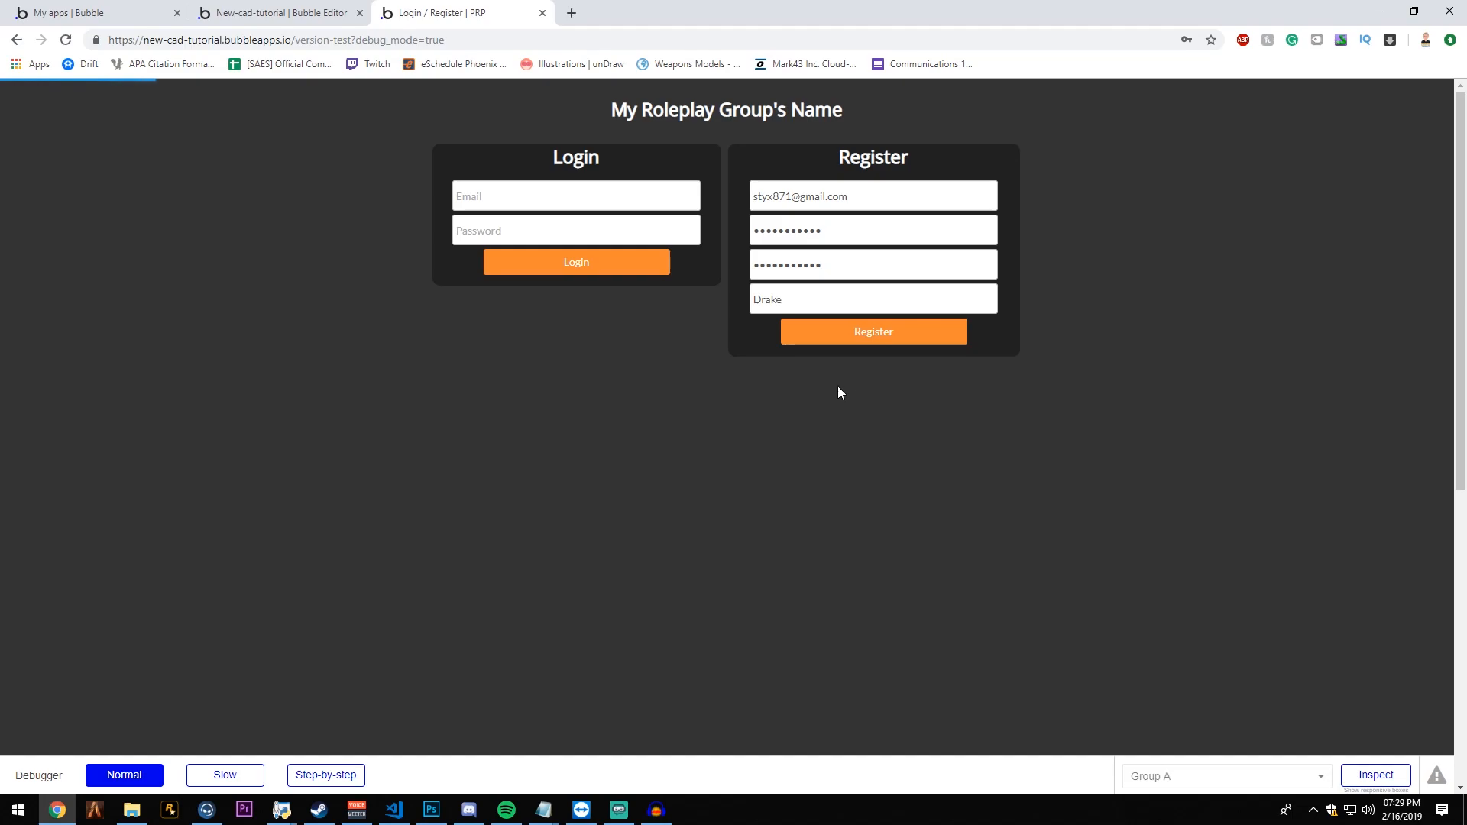
pyautogui.moveTo(827, 381); pyautogui.dragTo(932, 391)
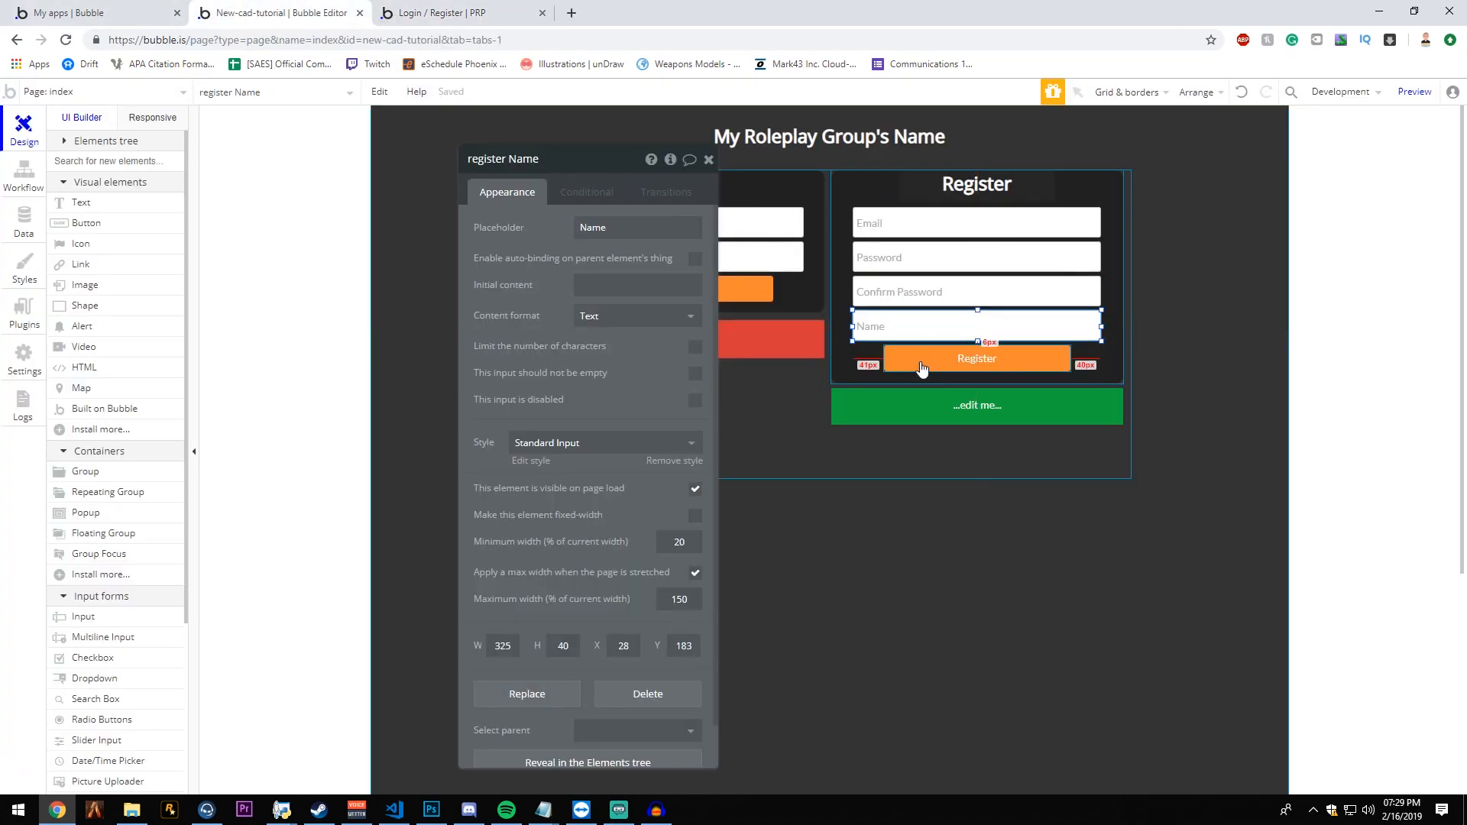
# - Set the hold time of the register workflow's Alert B message to 5000 ms and reload the preview
pyautogui.click(955, 414)
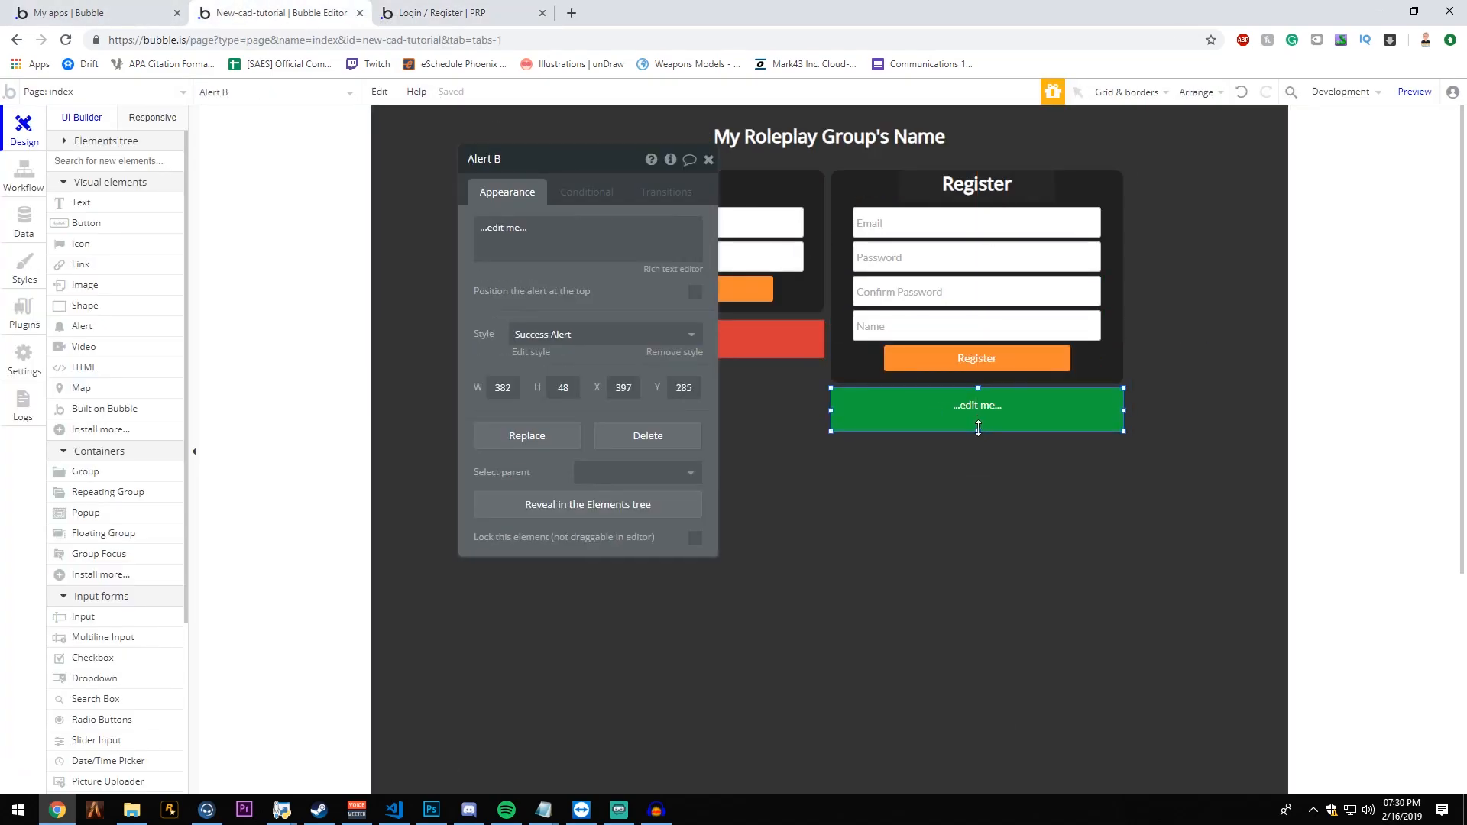
pyautogui.click(984, 362)
pyautogui.click(633, 307)
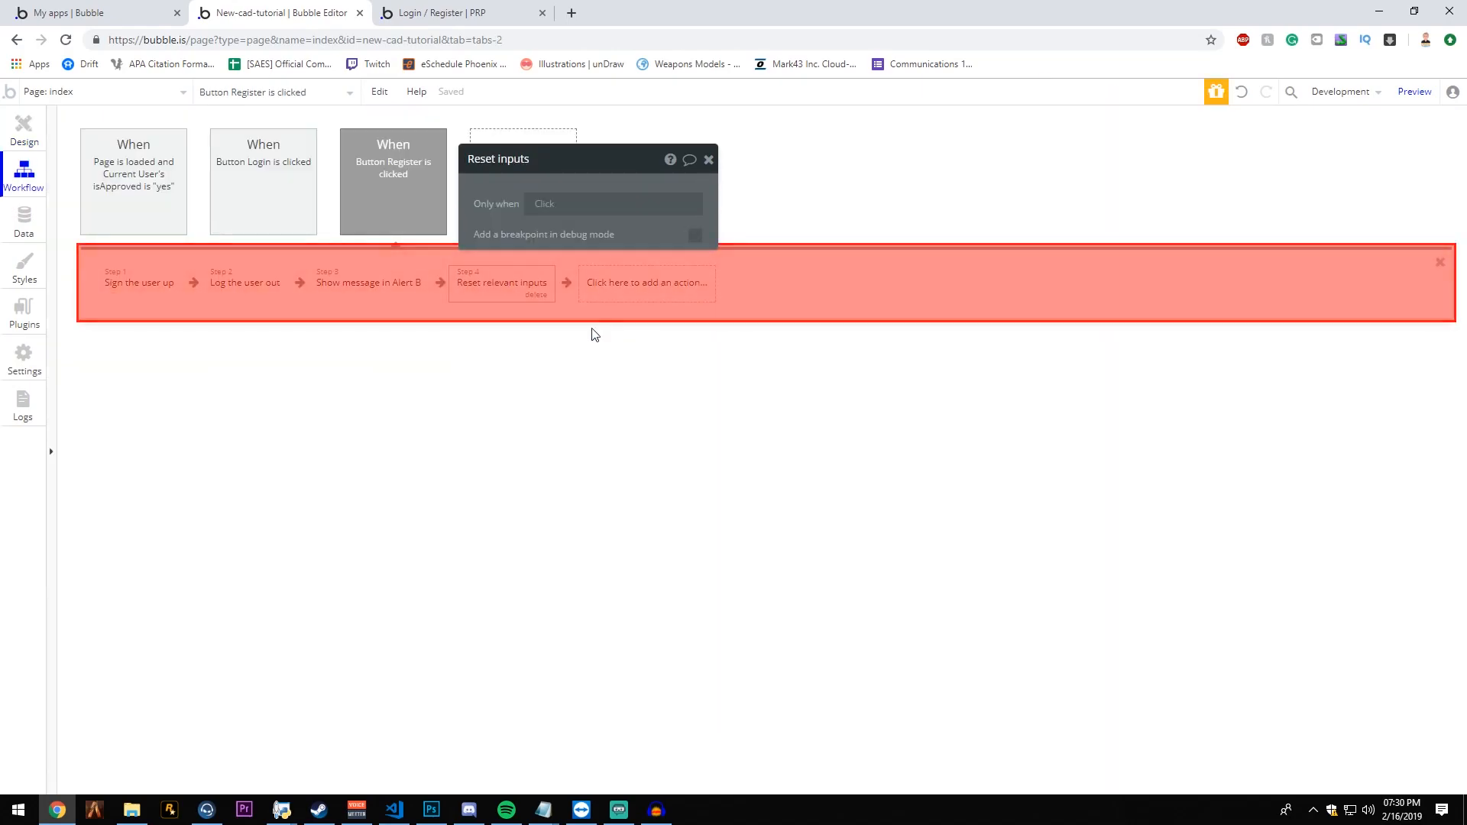
pyautogui.click(359, 282)
pyautogui.doubleClick(593, 257)
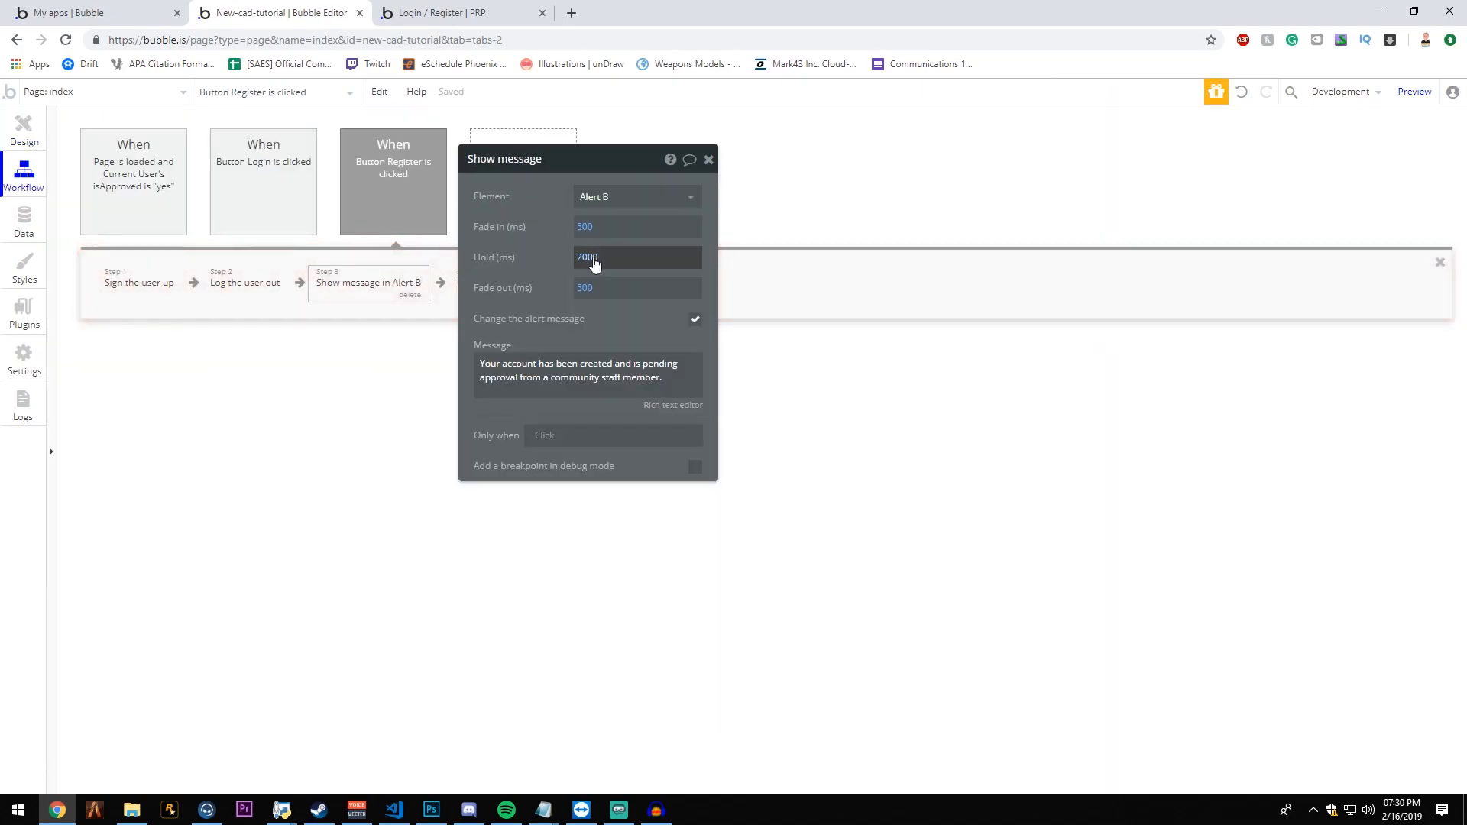
pyautogui.press('BackSpace')
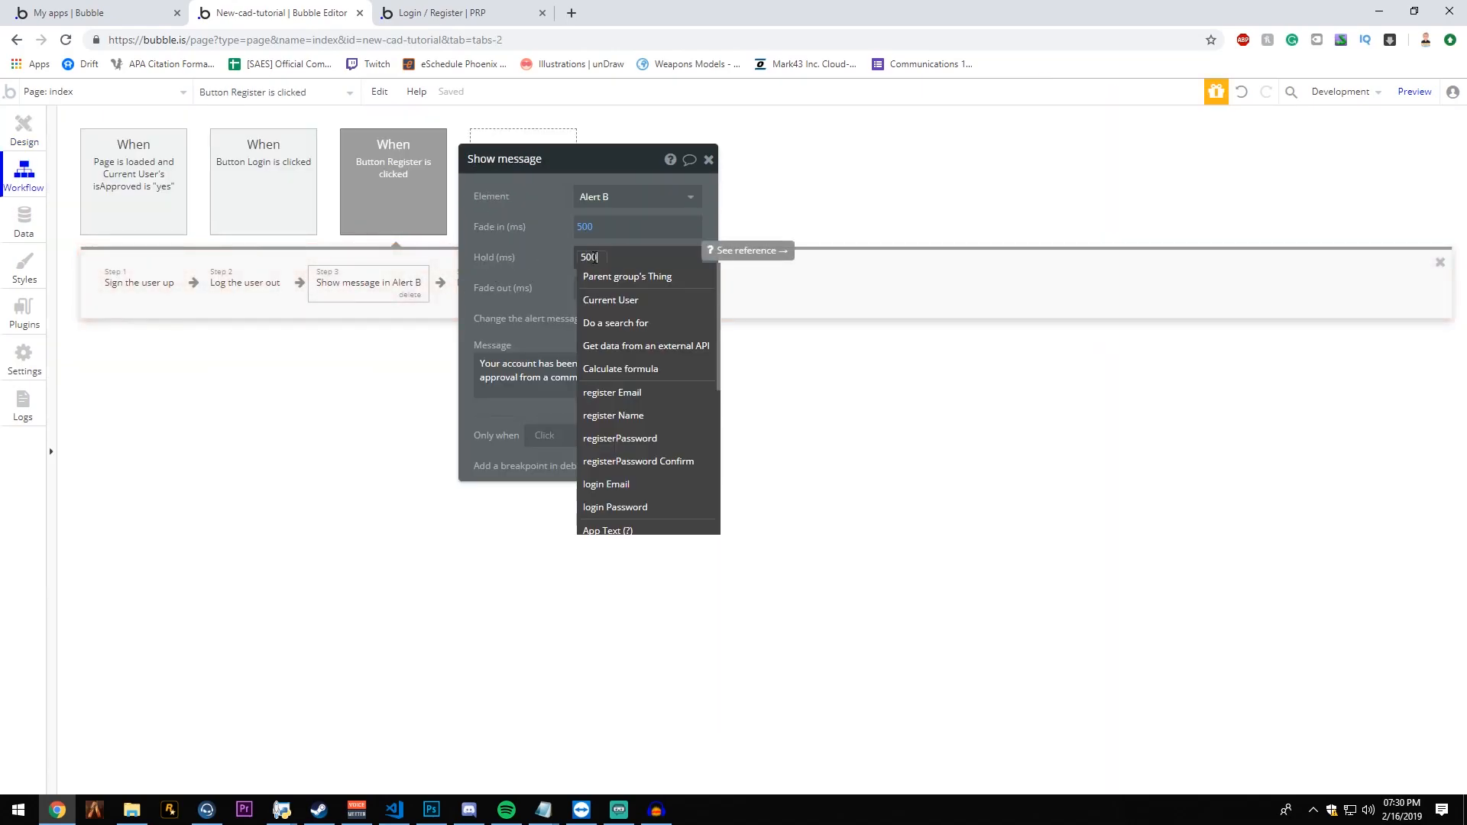
pyautogui.click(489, 236)
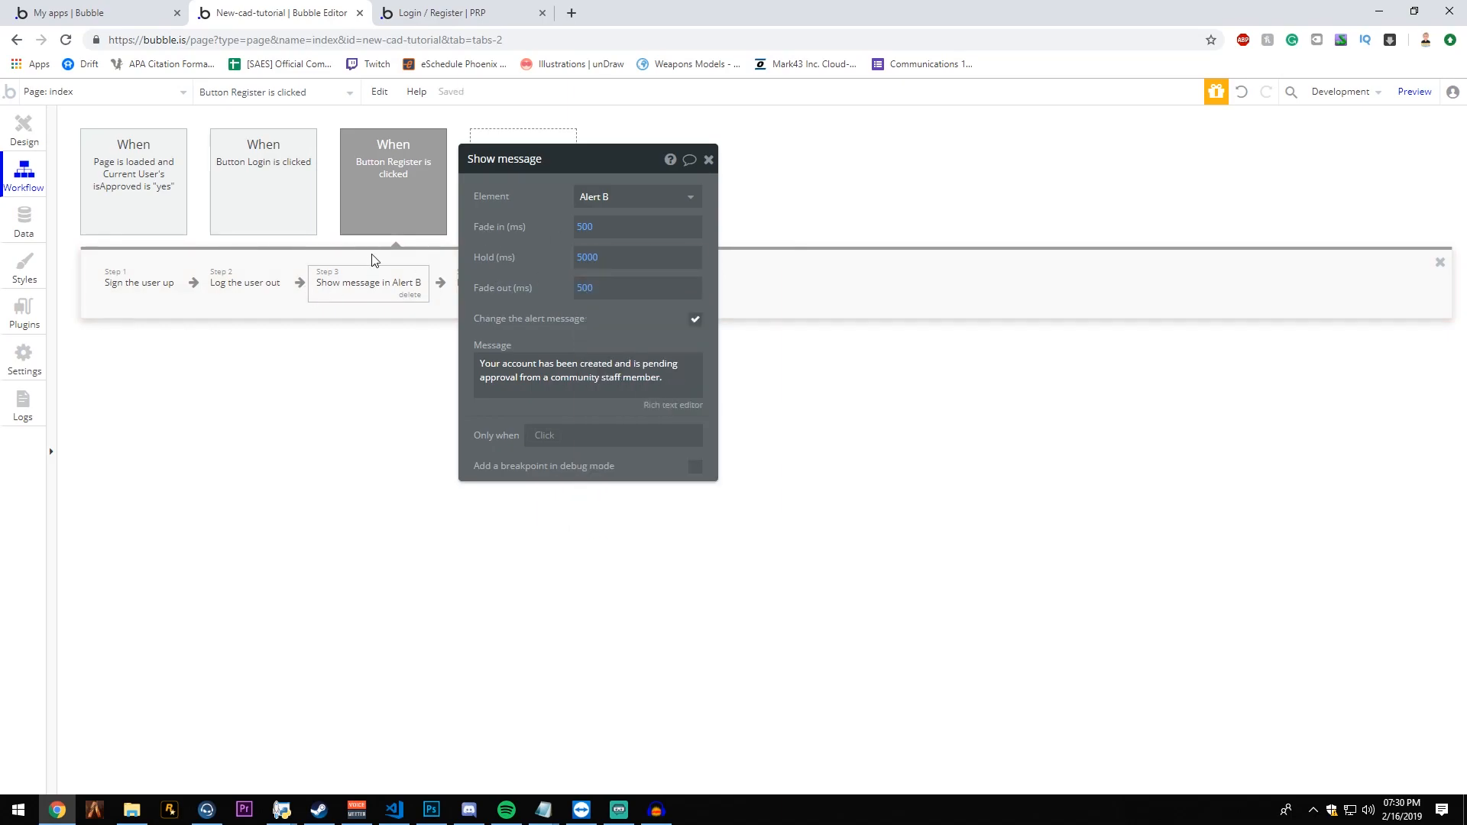
pyautogui.click(411, 14)
pyautogui.press('F5')
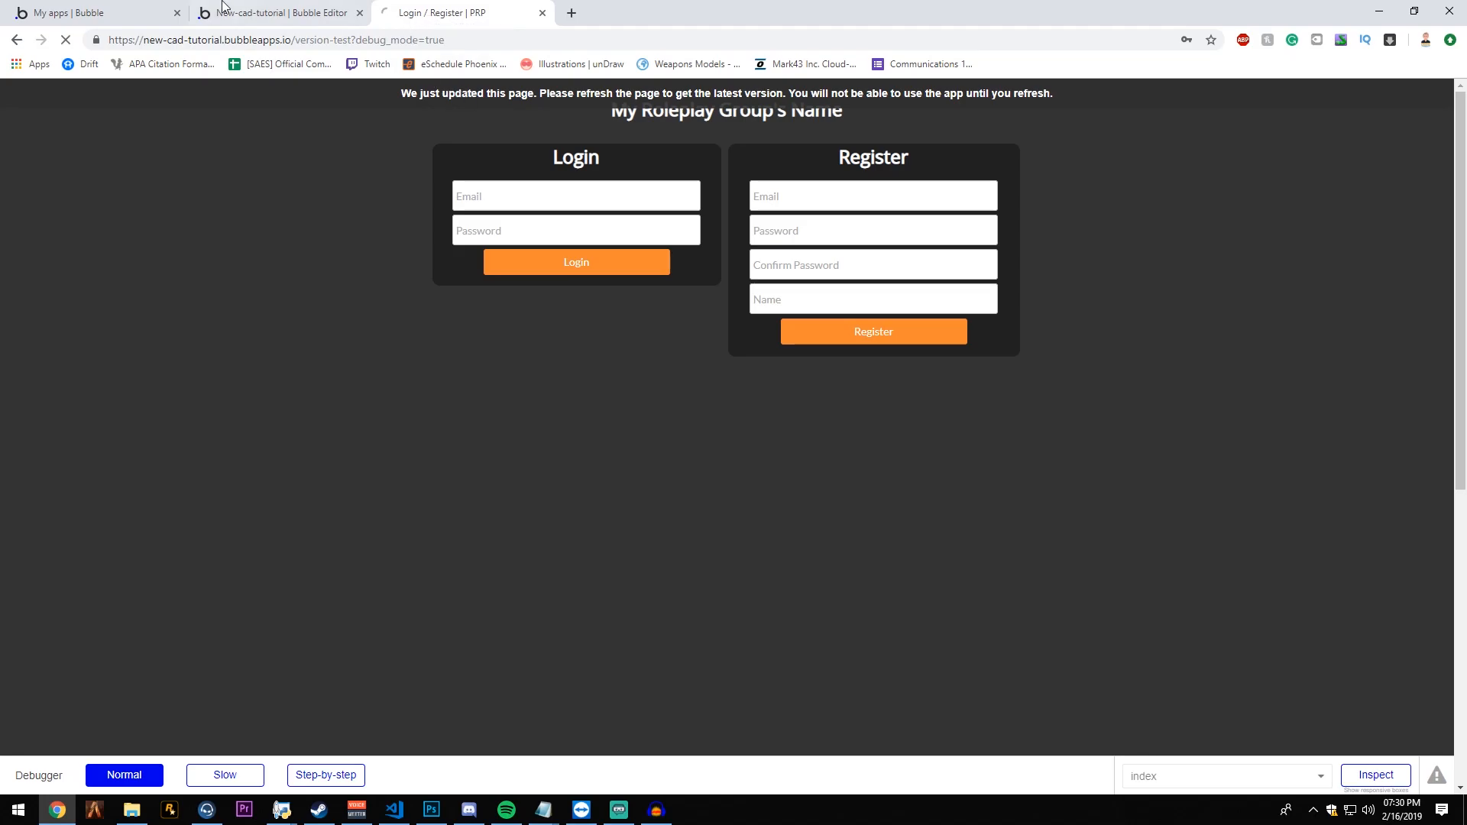
# - Set the hold time of the login workflow's Alert A message to 5000 ms
pyautogui.click(223, 19)
pyautogui.click(230, 171)
pyautogui.click(386, 295)
pyautogui.doubleClick(611, 257)
pyautogui.press('BackSpace')
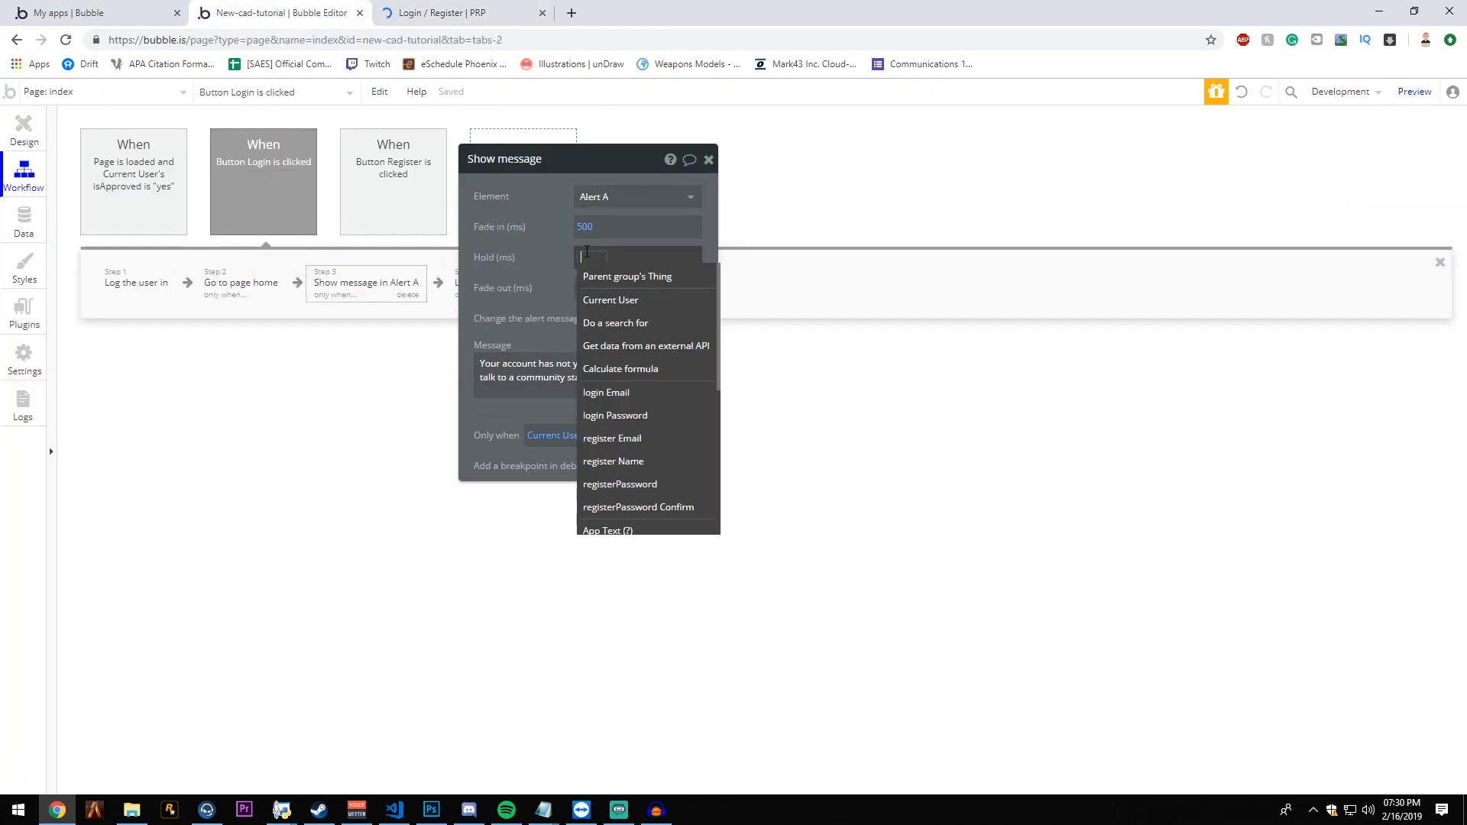
pyautogui.write('5000')
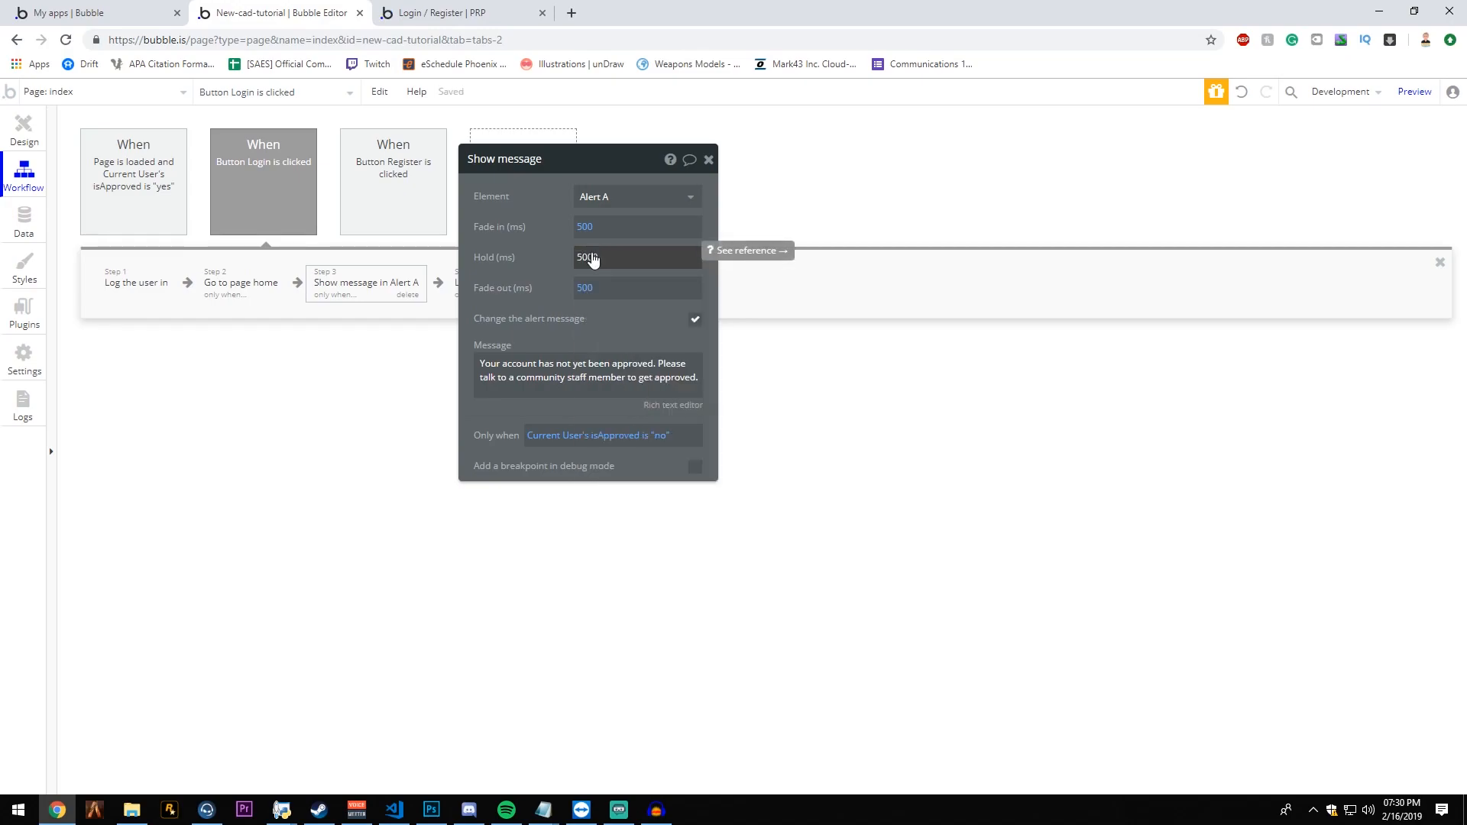
# - Refresh the preview and try to log in with the unapproved account's email and password
pyautogui.click(472, 14)
pyautogui.click(515, 95)
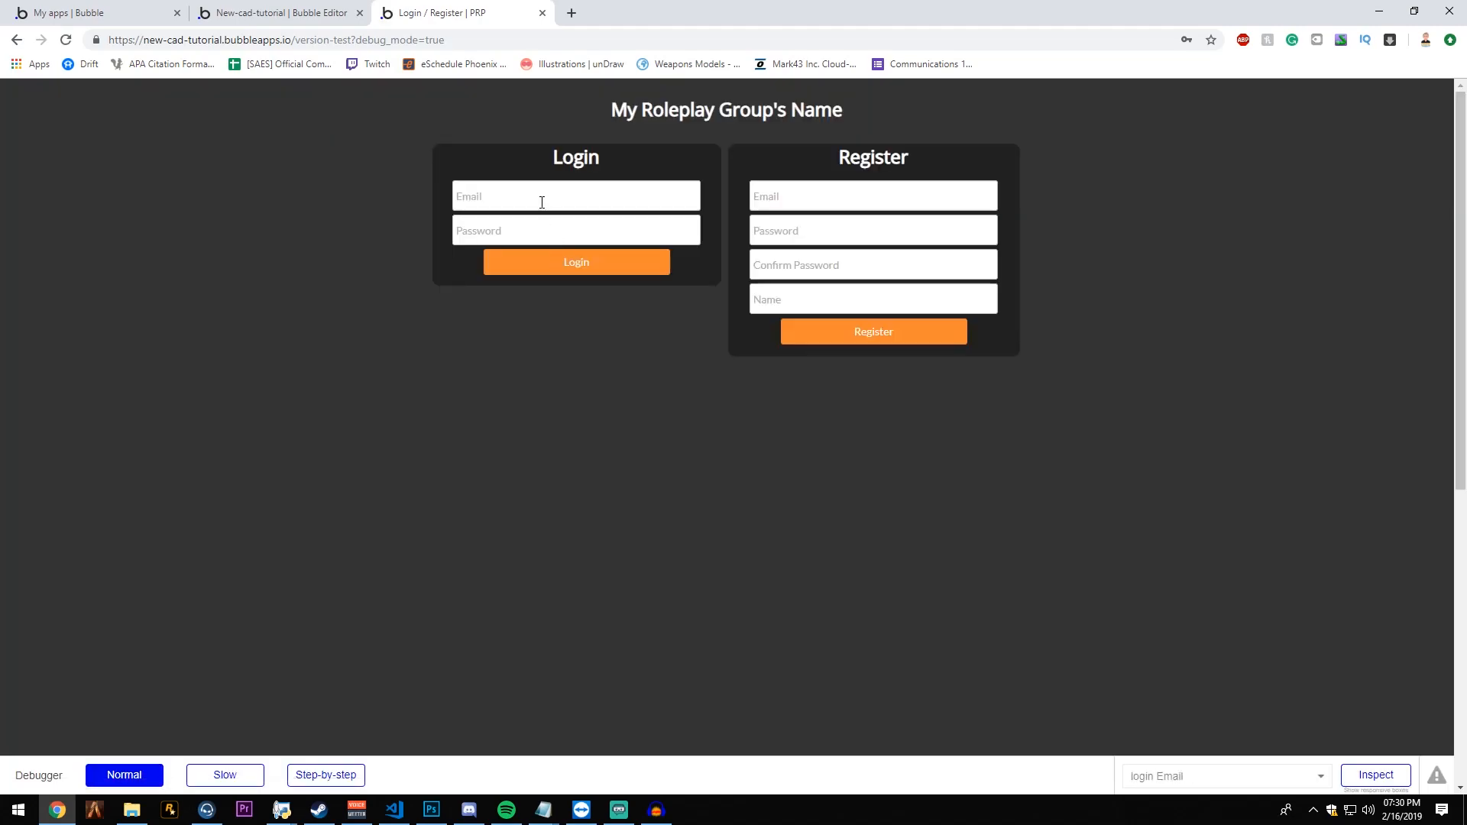
pyautogui.click(636, 195)
pyautogui.write('st')
pyautogui.press('Down')
pyautogui.press('Return')
pyautogui.press('Tab')
pyautogui.write('•')
pyautogui.press('Return')
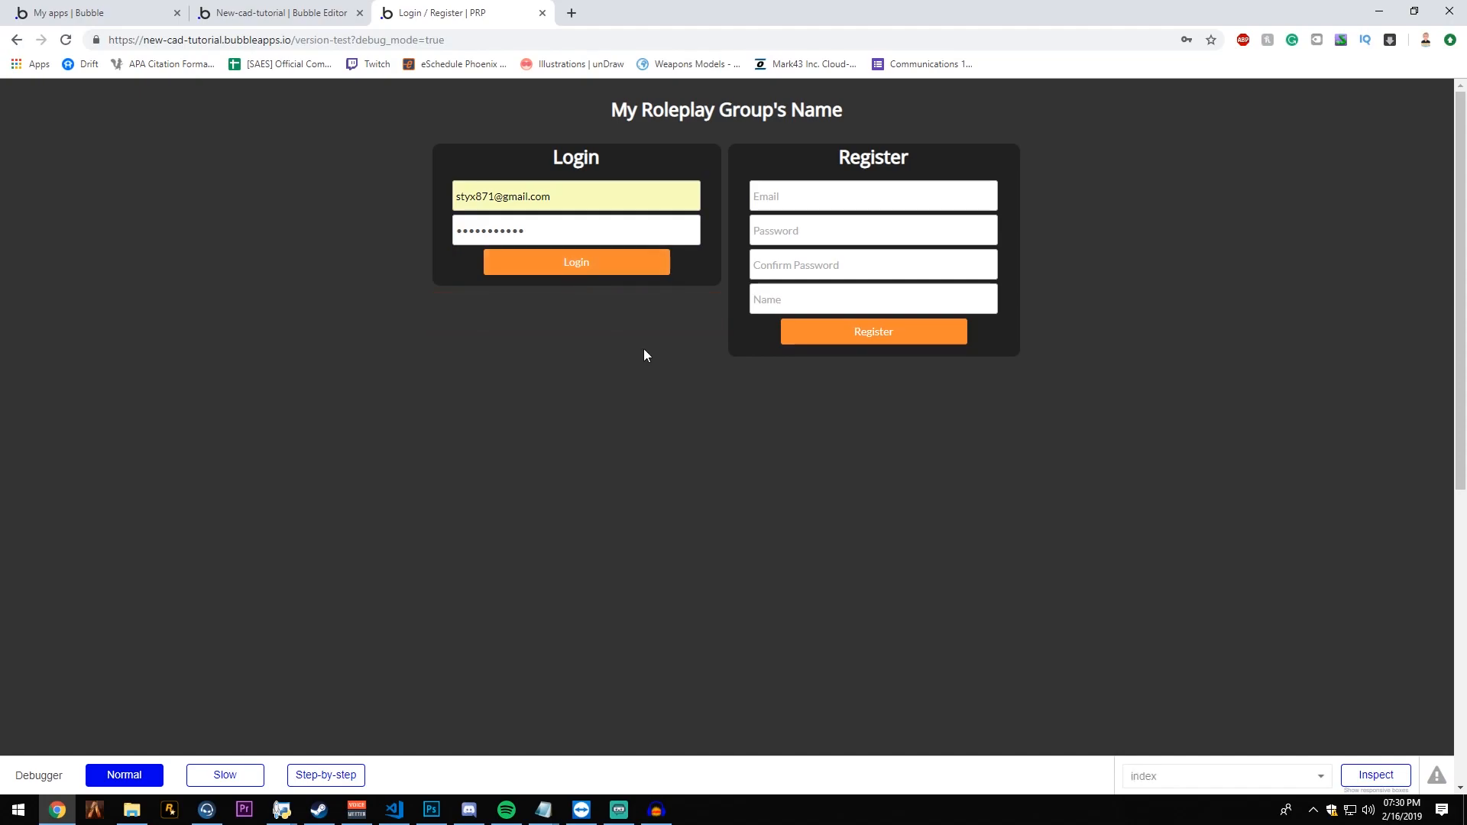
# - Open the All Users view of the application data in the Bubble editor
pyautogui.click(288, 12)
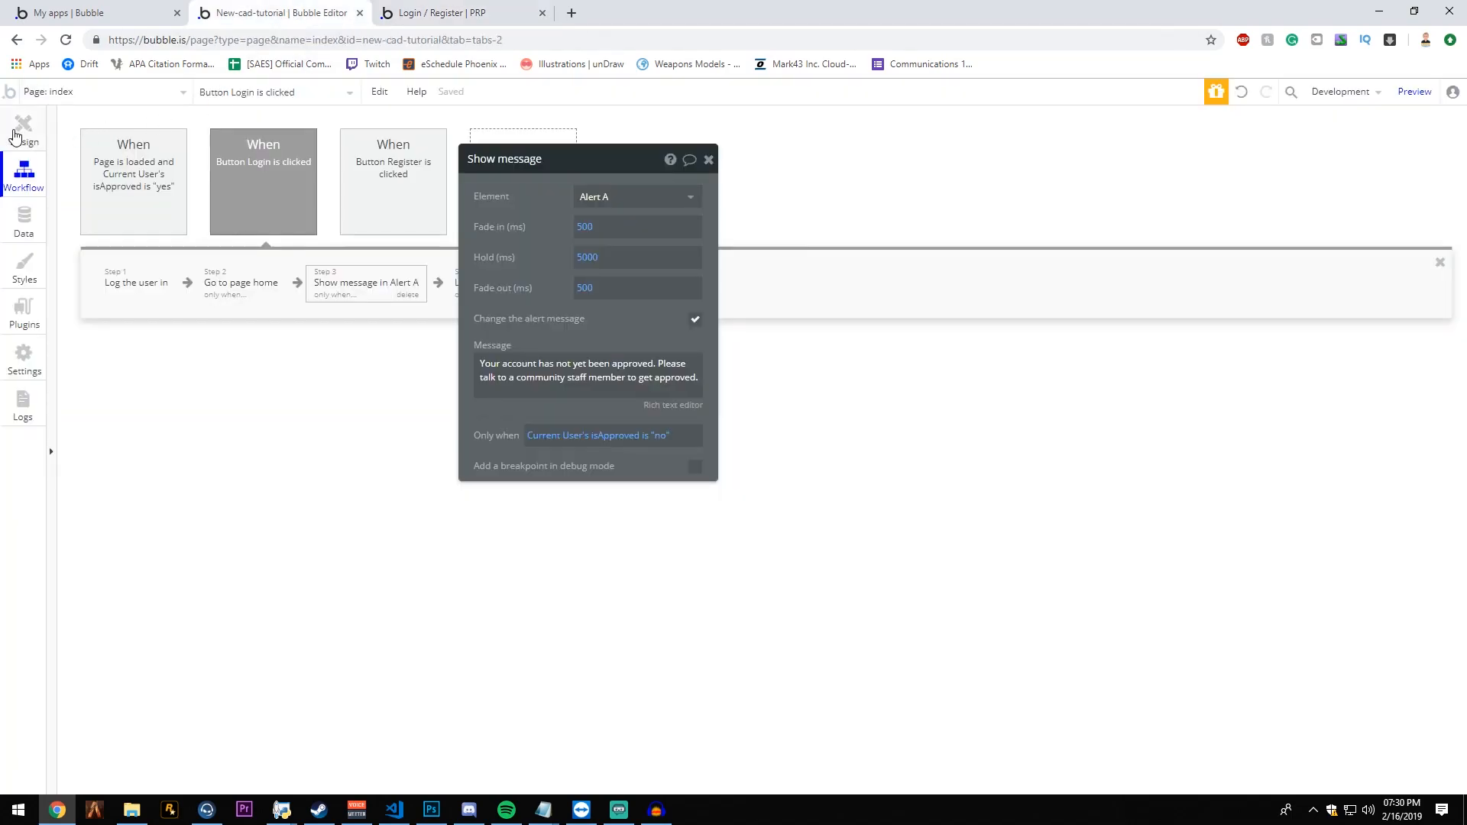
pyautogui.click(24, 223)
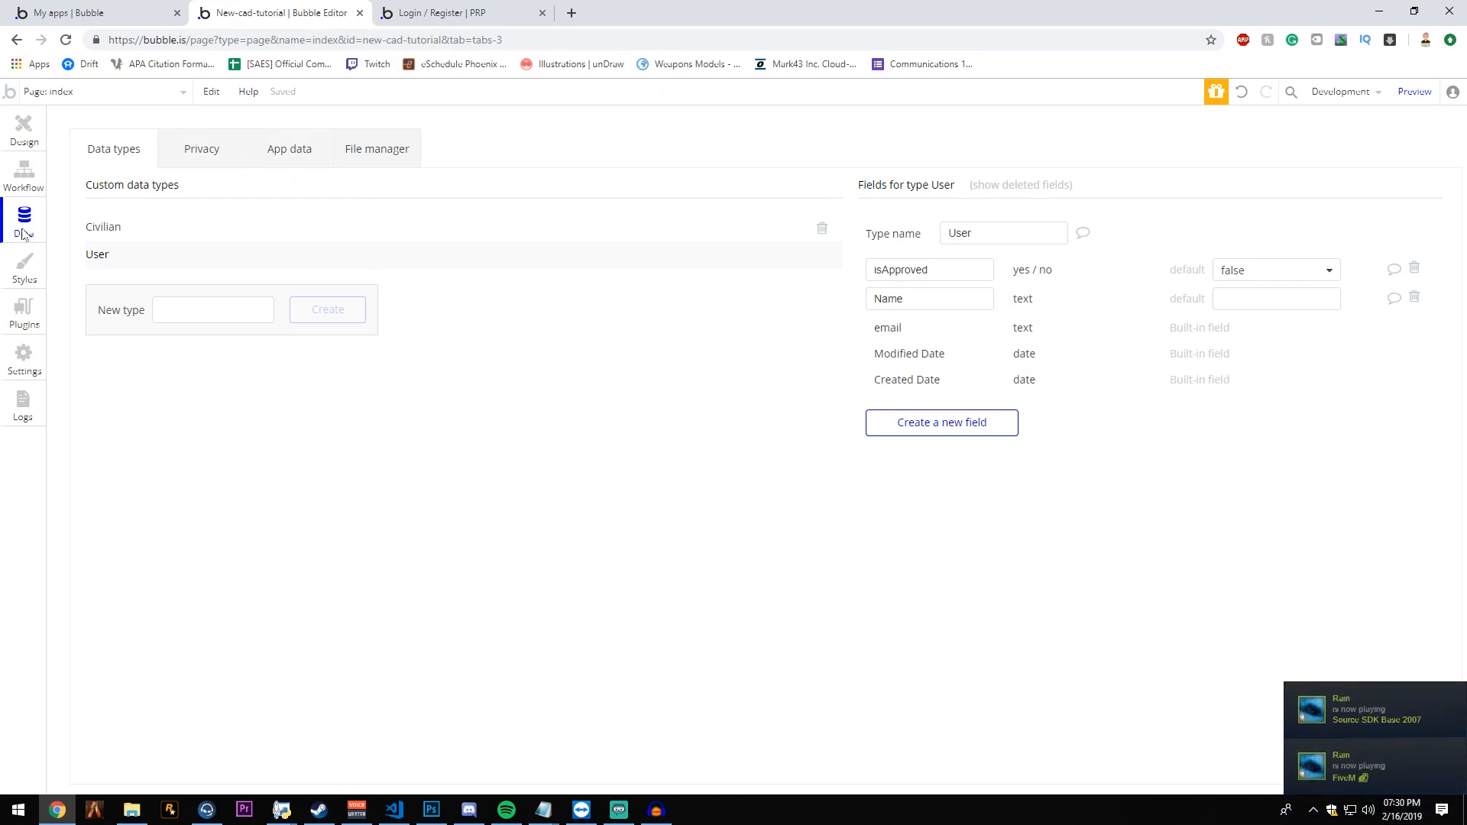
pyautogui.click(297, 156)
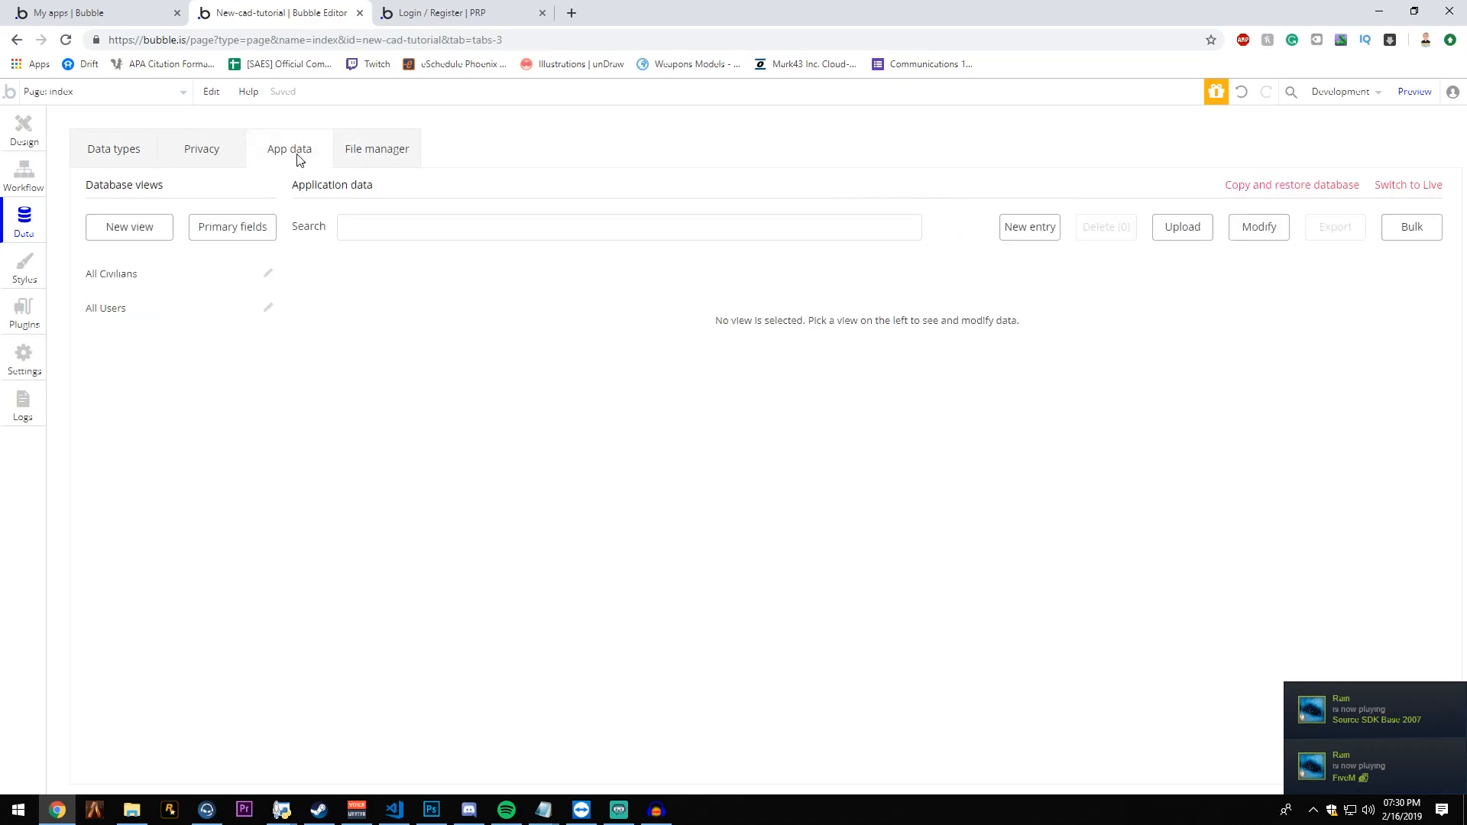
pyautogui.click(165, 317)
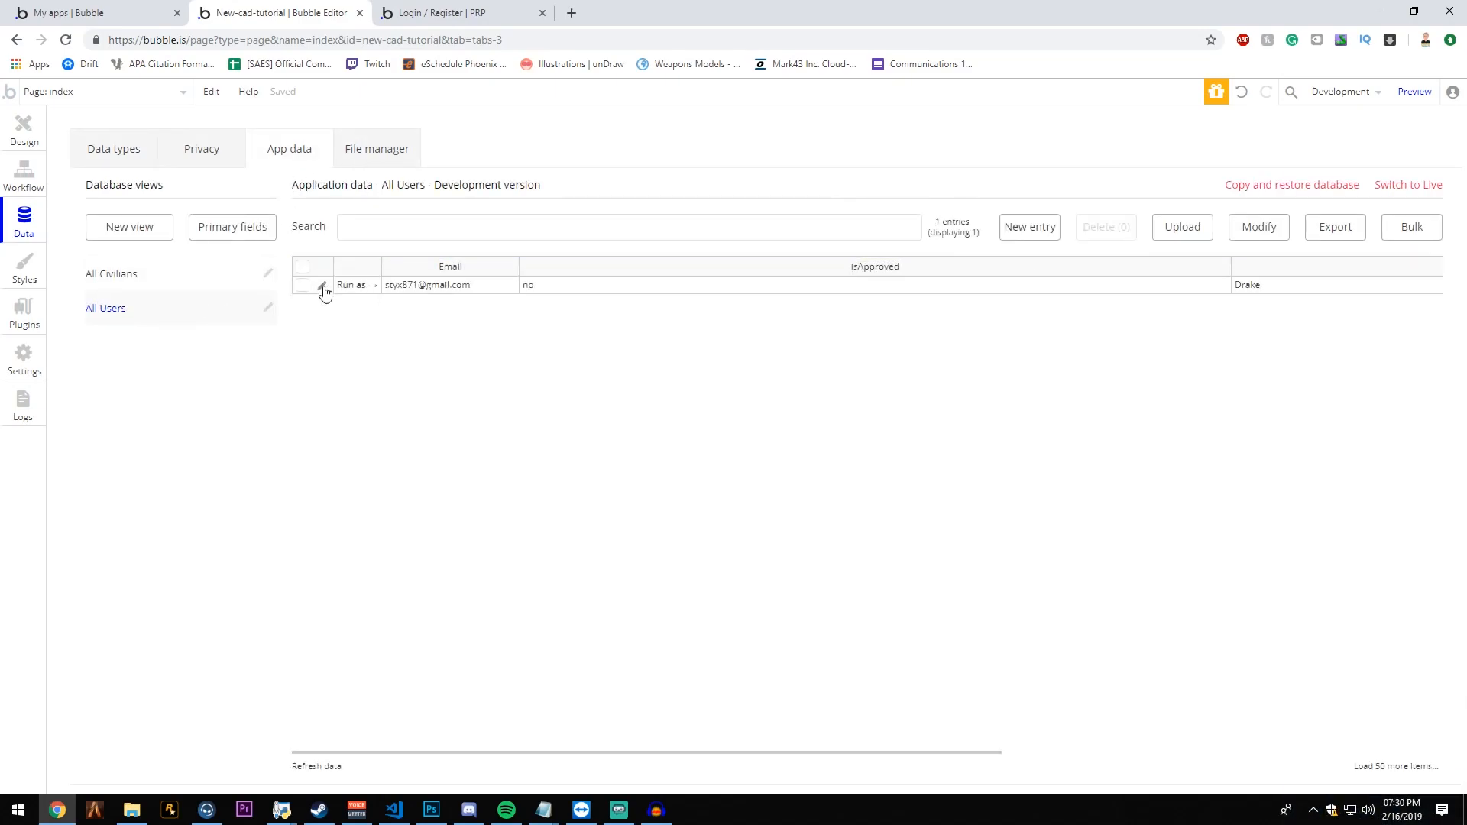
# - Set isApproved to yes in the registered user's database entry and save it
pyautogui.click(322, 287)
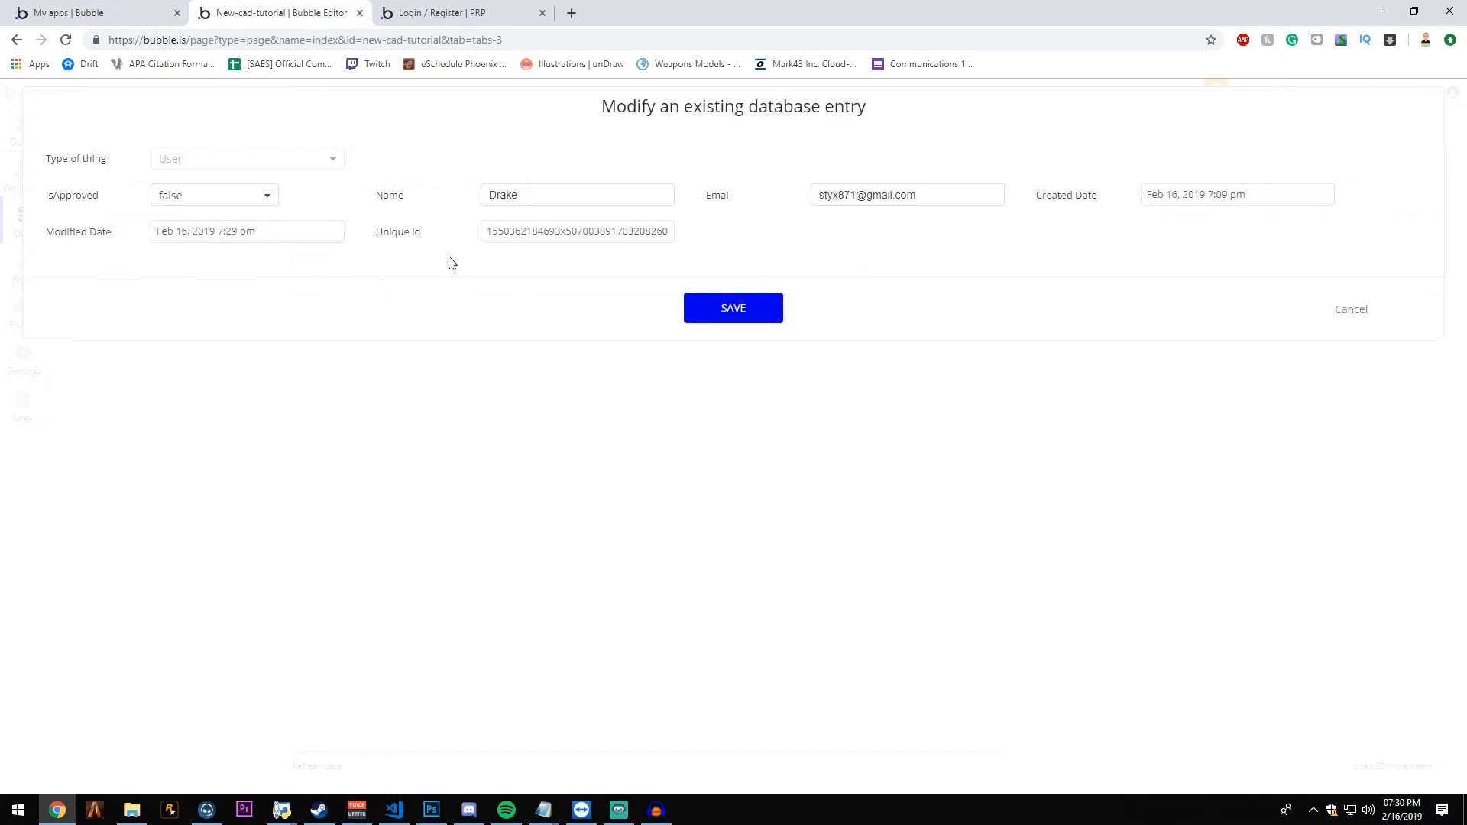
pyautogui.click(226, 200)
pyautogui.click(173, 225)
pyautogui.click(197, 195)
pyautogui.click(267, 196)
pyautogui.click(722, 324)
pyautogui.click(720, 264)
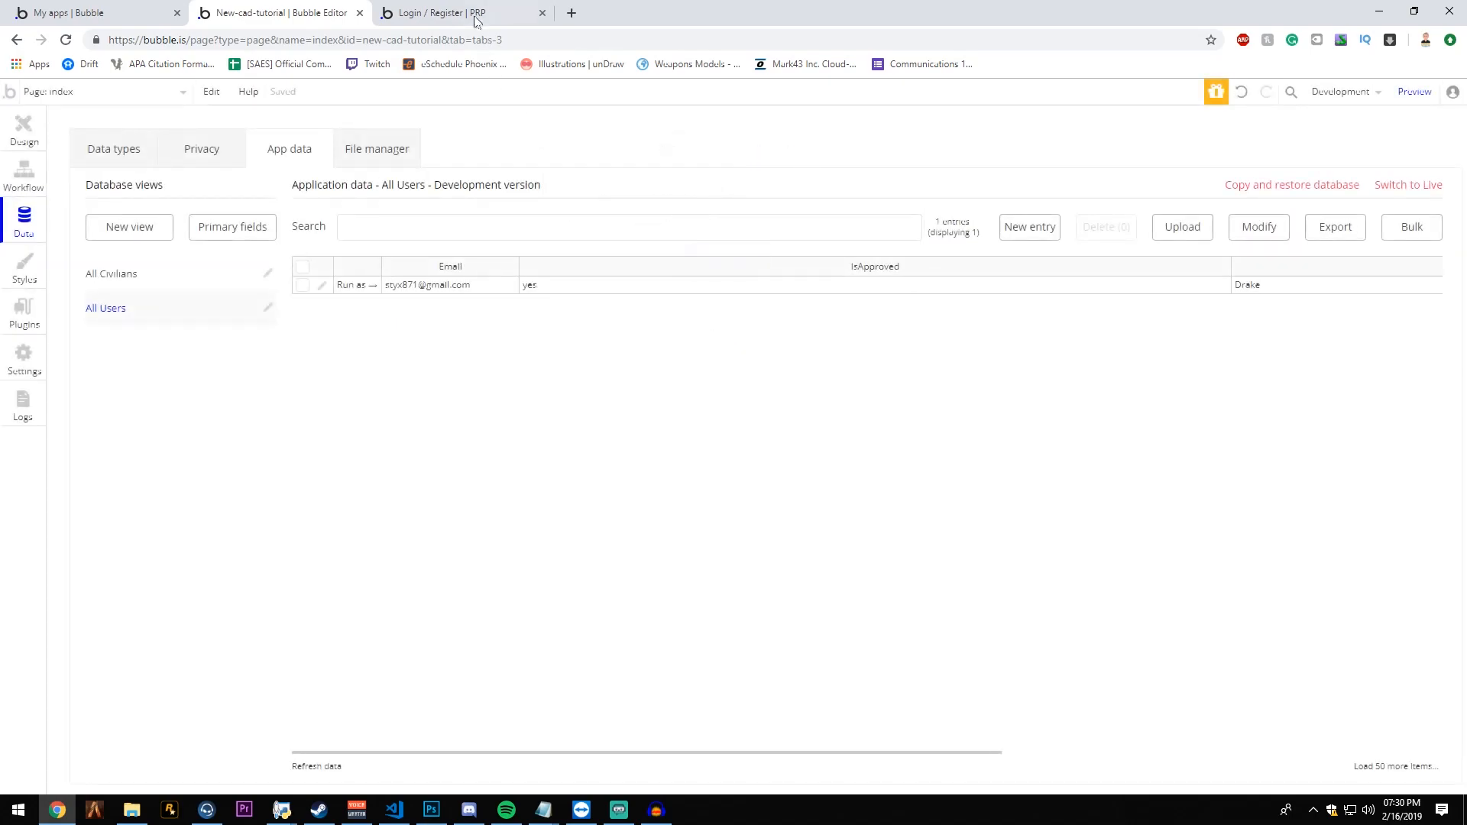
# - Log in with the approved account in the preview and check the /home part of the page address
pyautogui.click(473, 12)
pyautogui.click(581, 262)
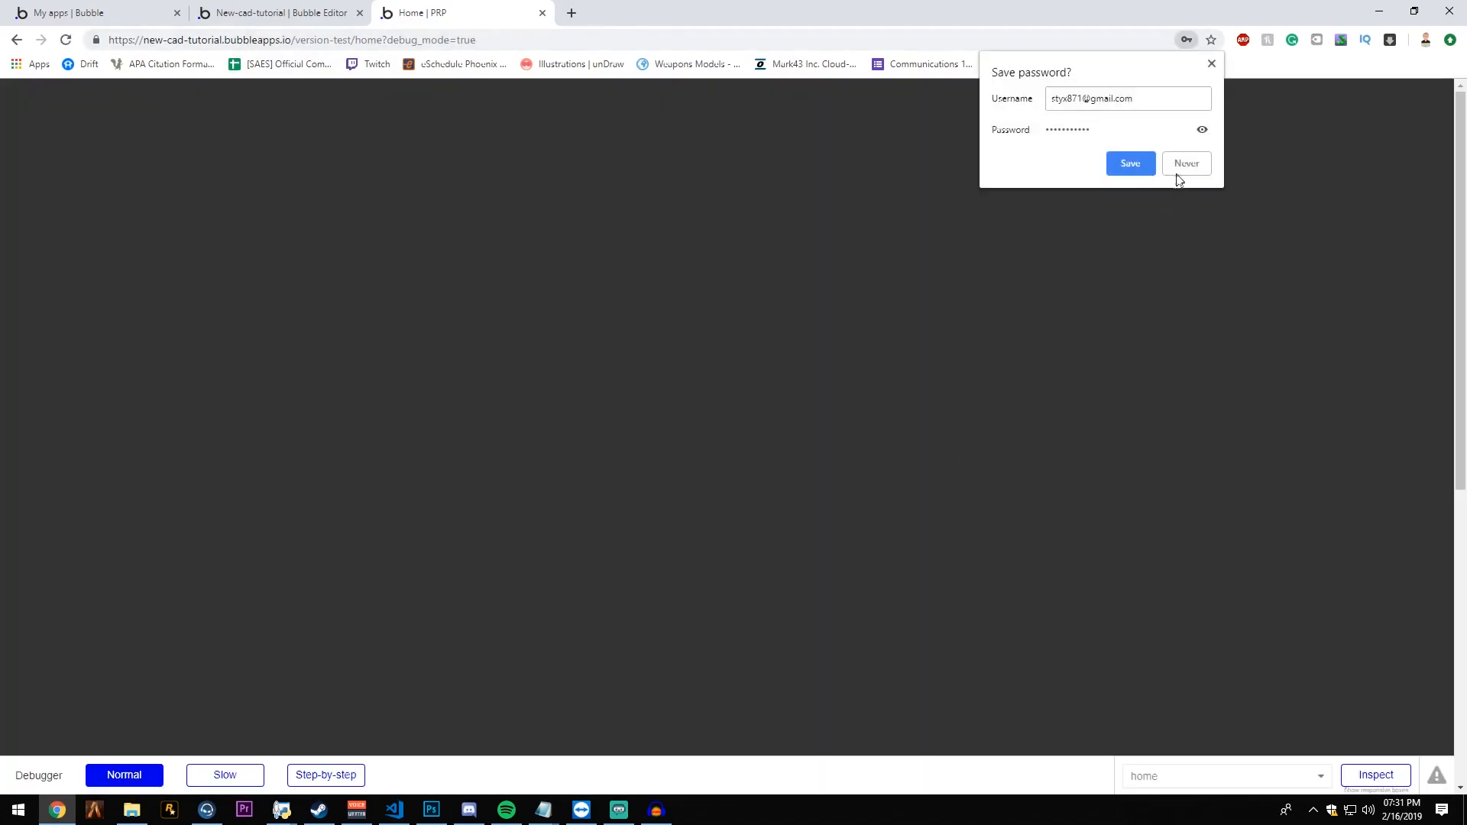
pyautogui.click(1181, 170)
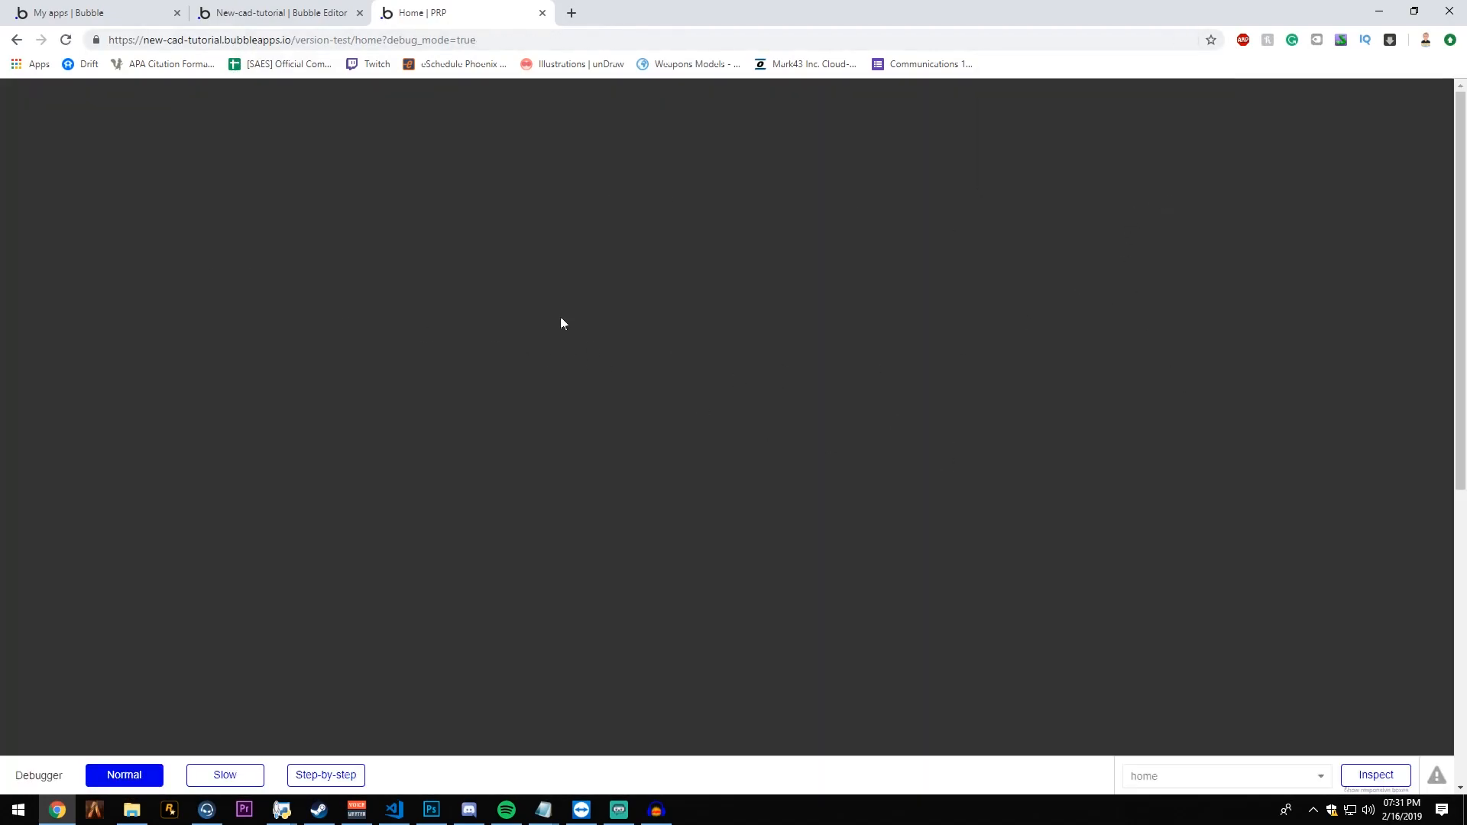
pyautogui.moveTo(351, 42); pyautogui.dragTo(371, 45)
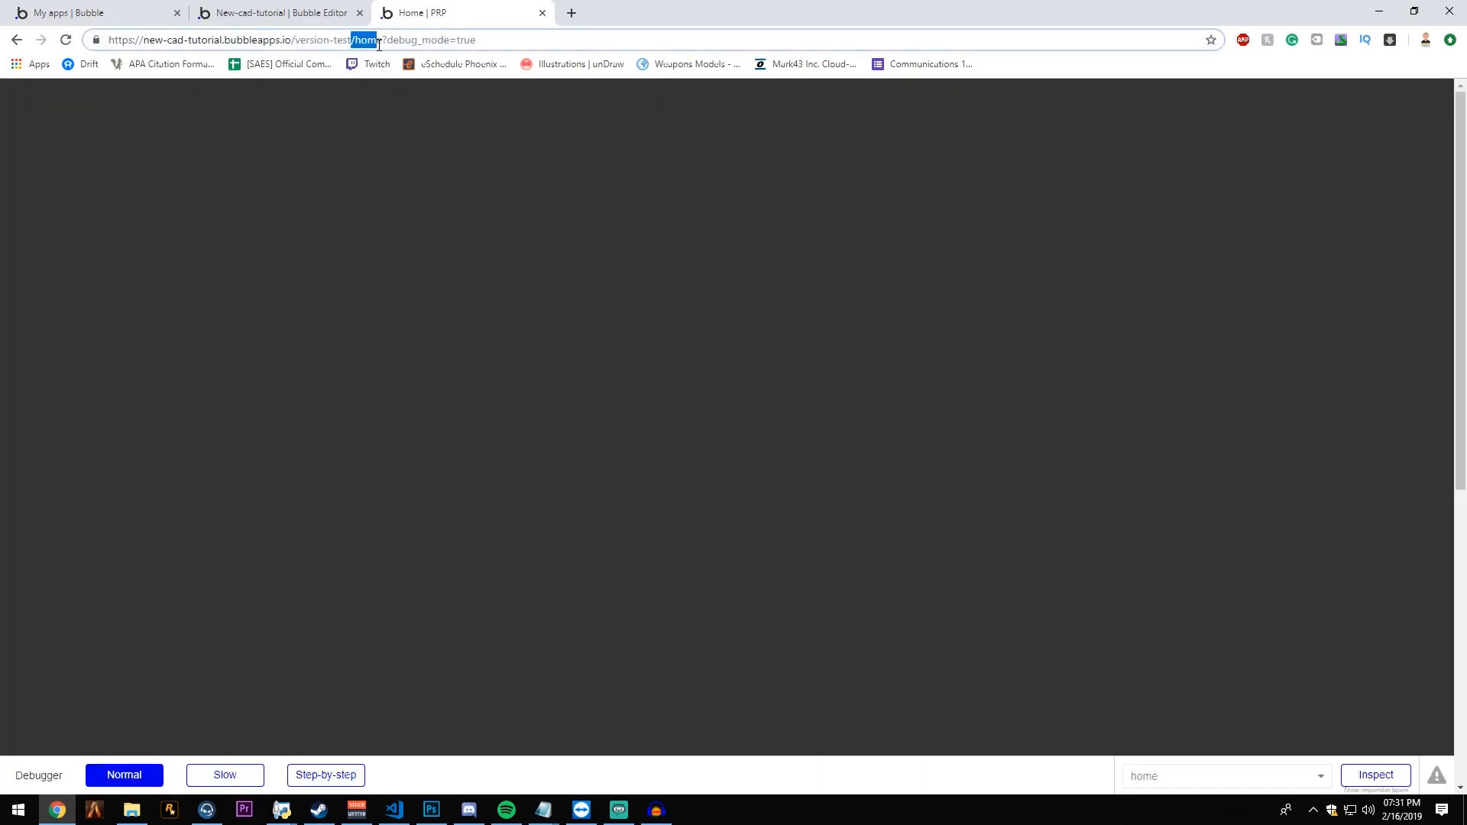
pyautogui.click(477, 305)
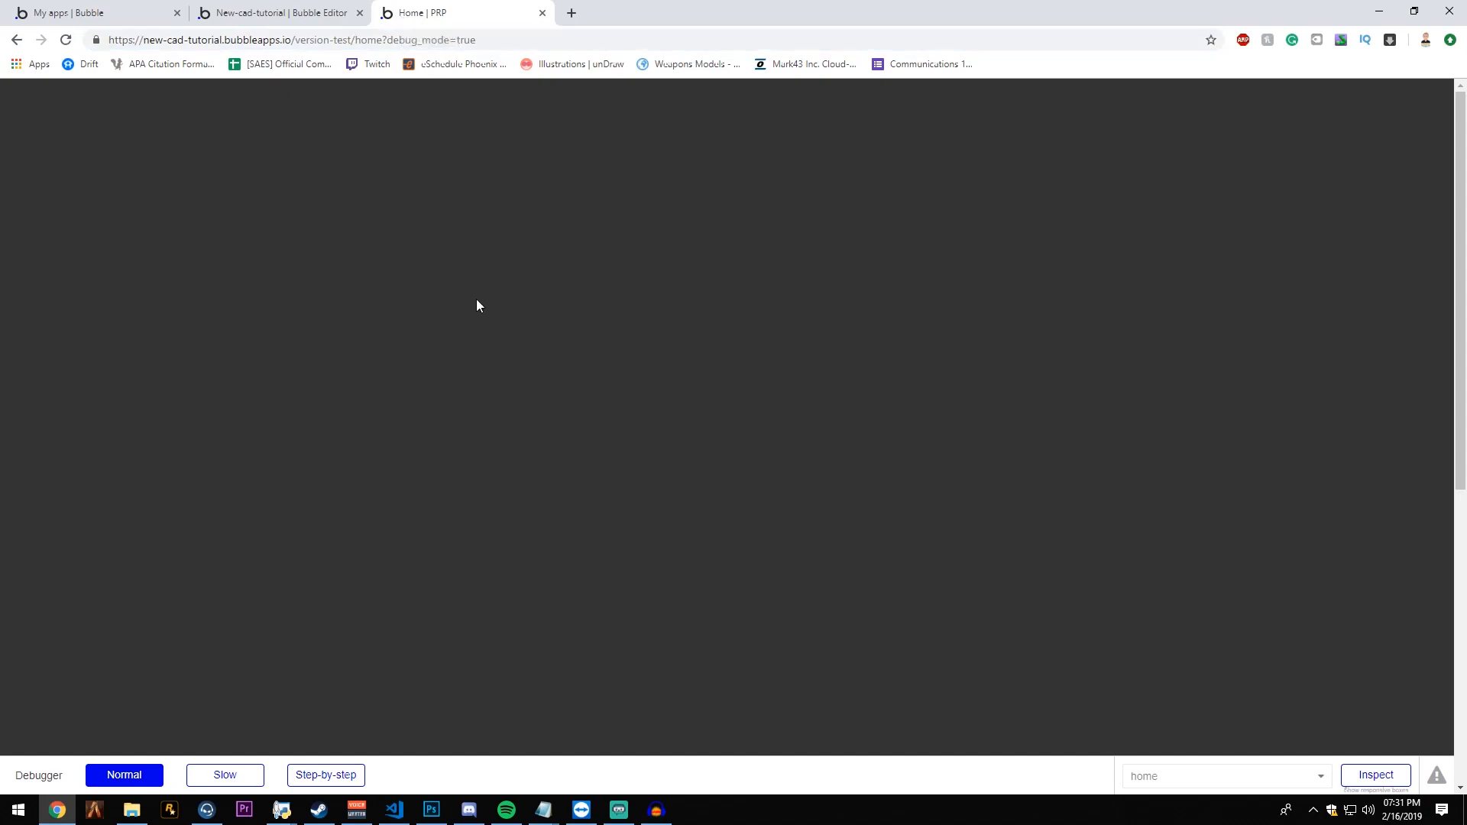